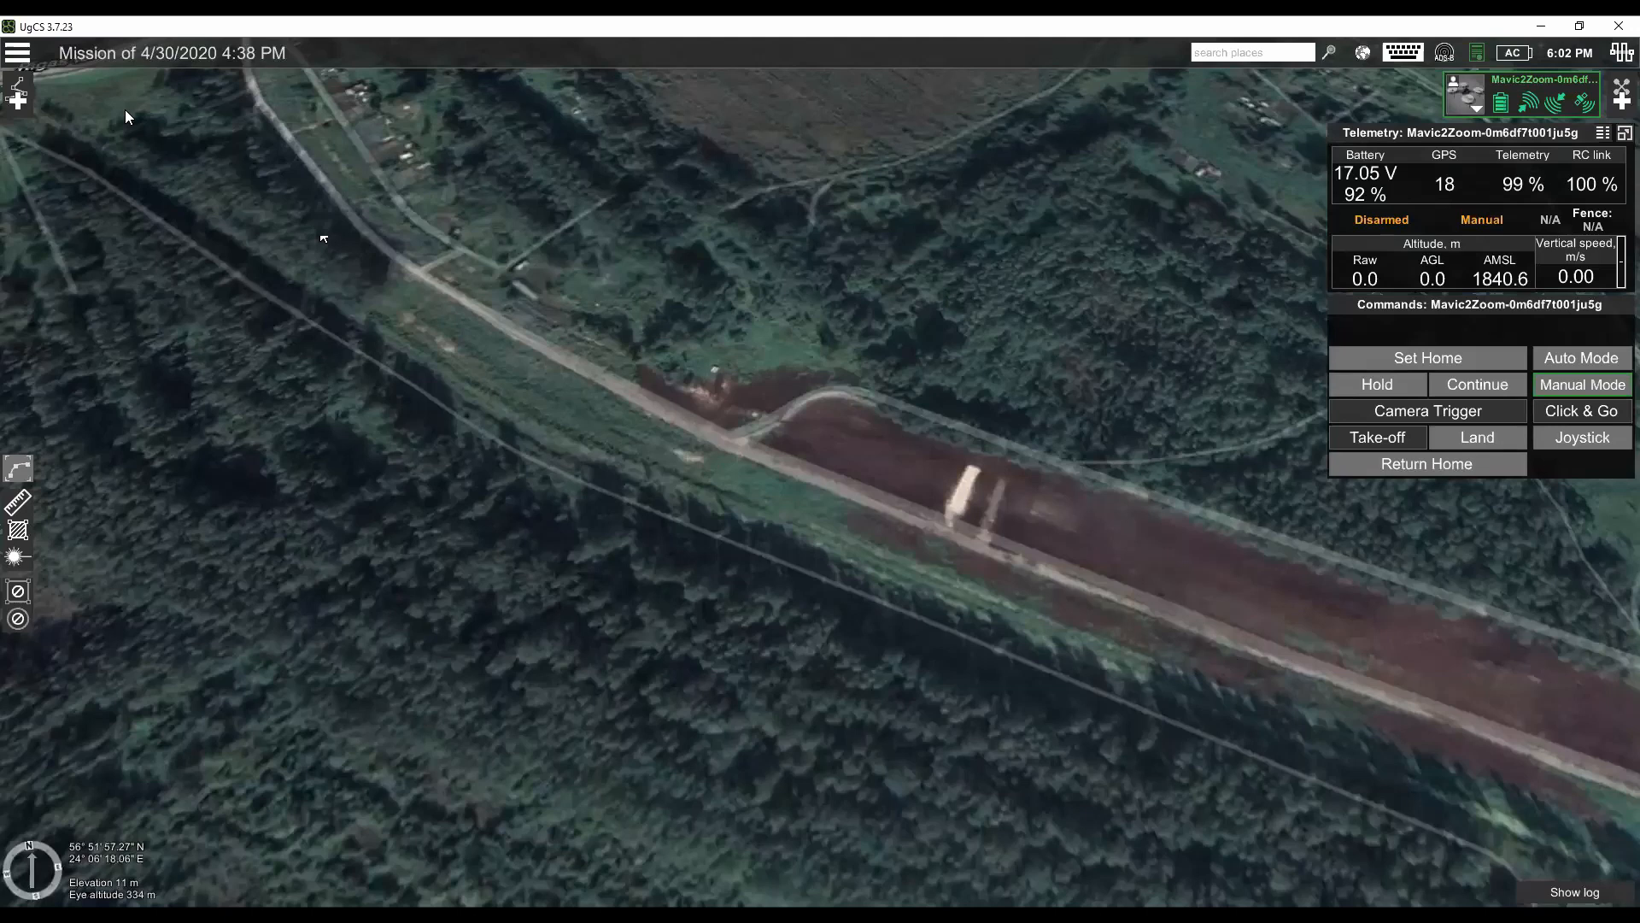
# - Create a route from scratch named Corridor for the DJI Mavic 2 Zoom and accept its route parameters
pyautogui.click(17, 100)
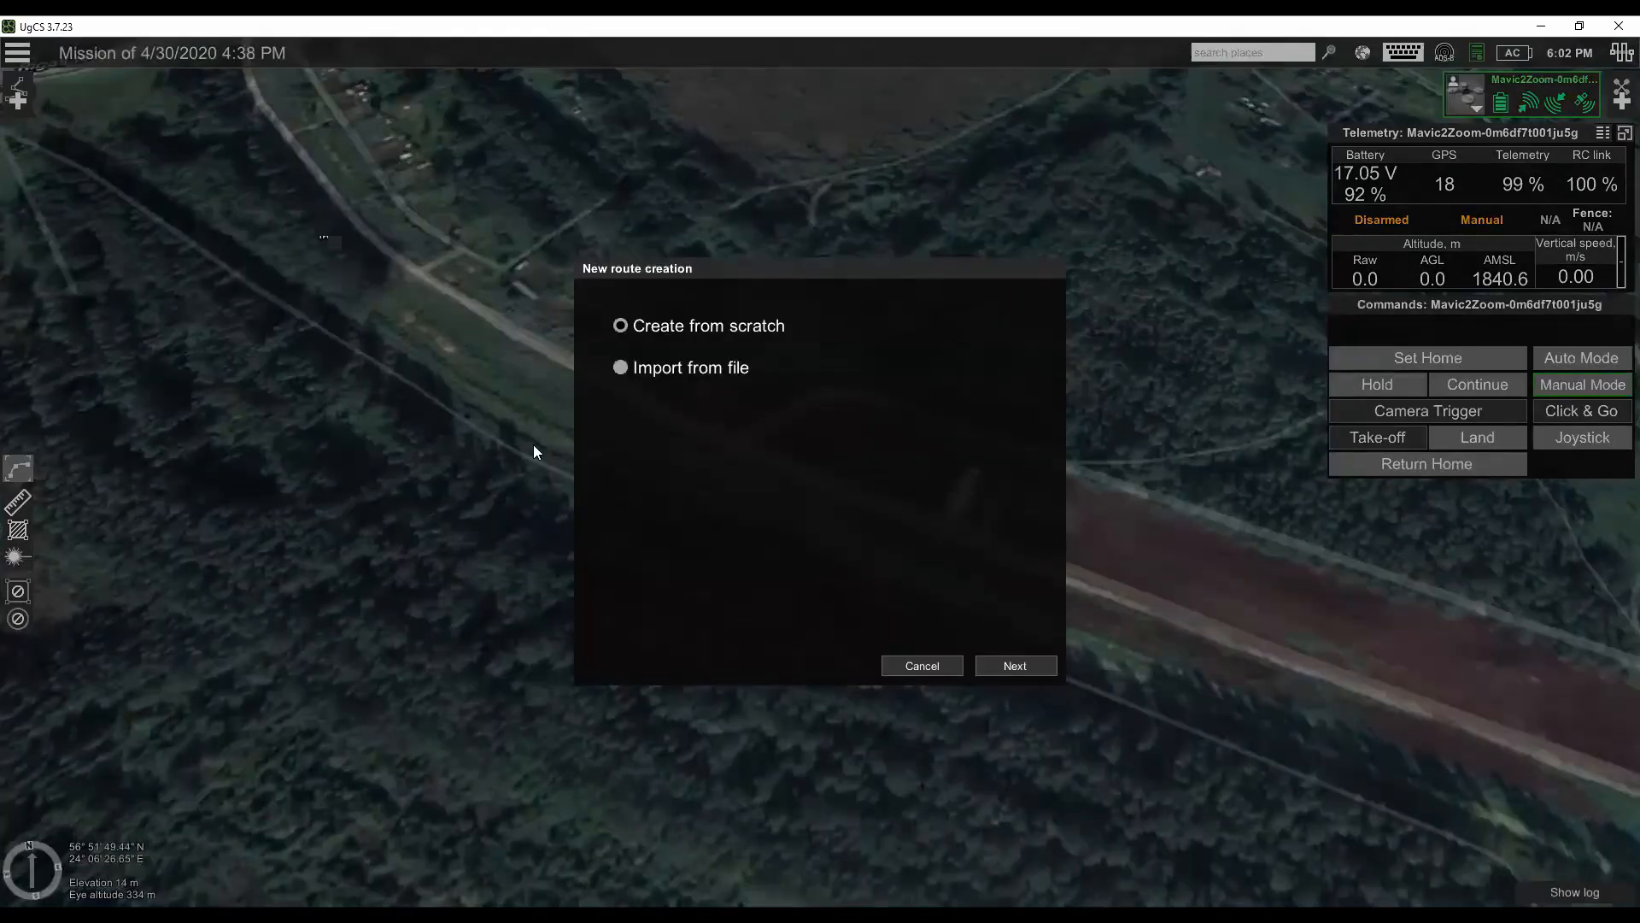
pyautogui.click(1032, 665)
pyautogui.click(801, 403)
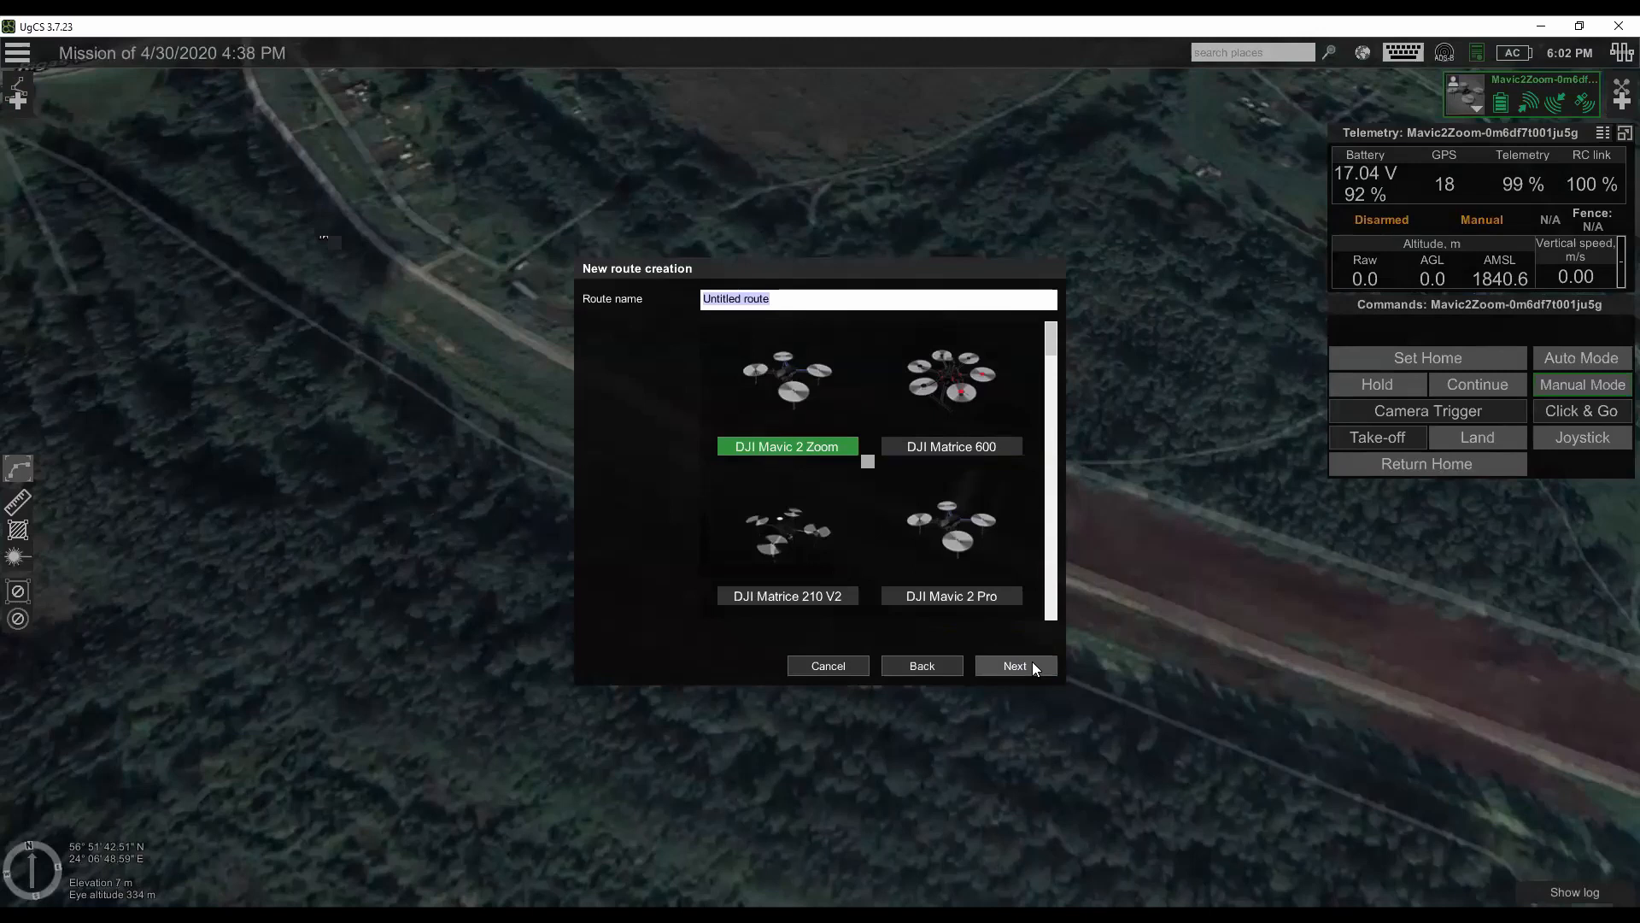
pyautogui.write('Corridor')
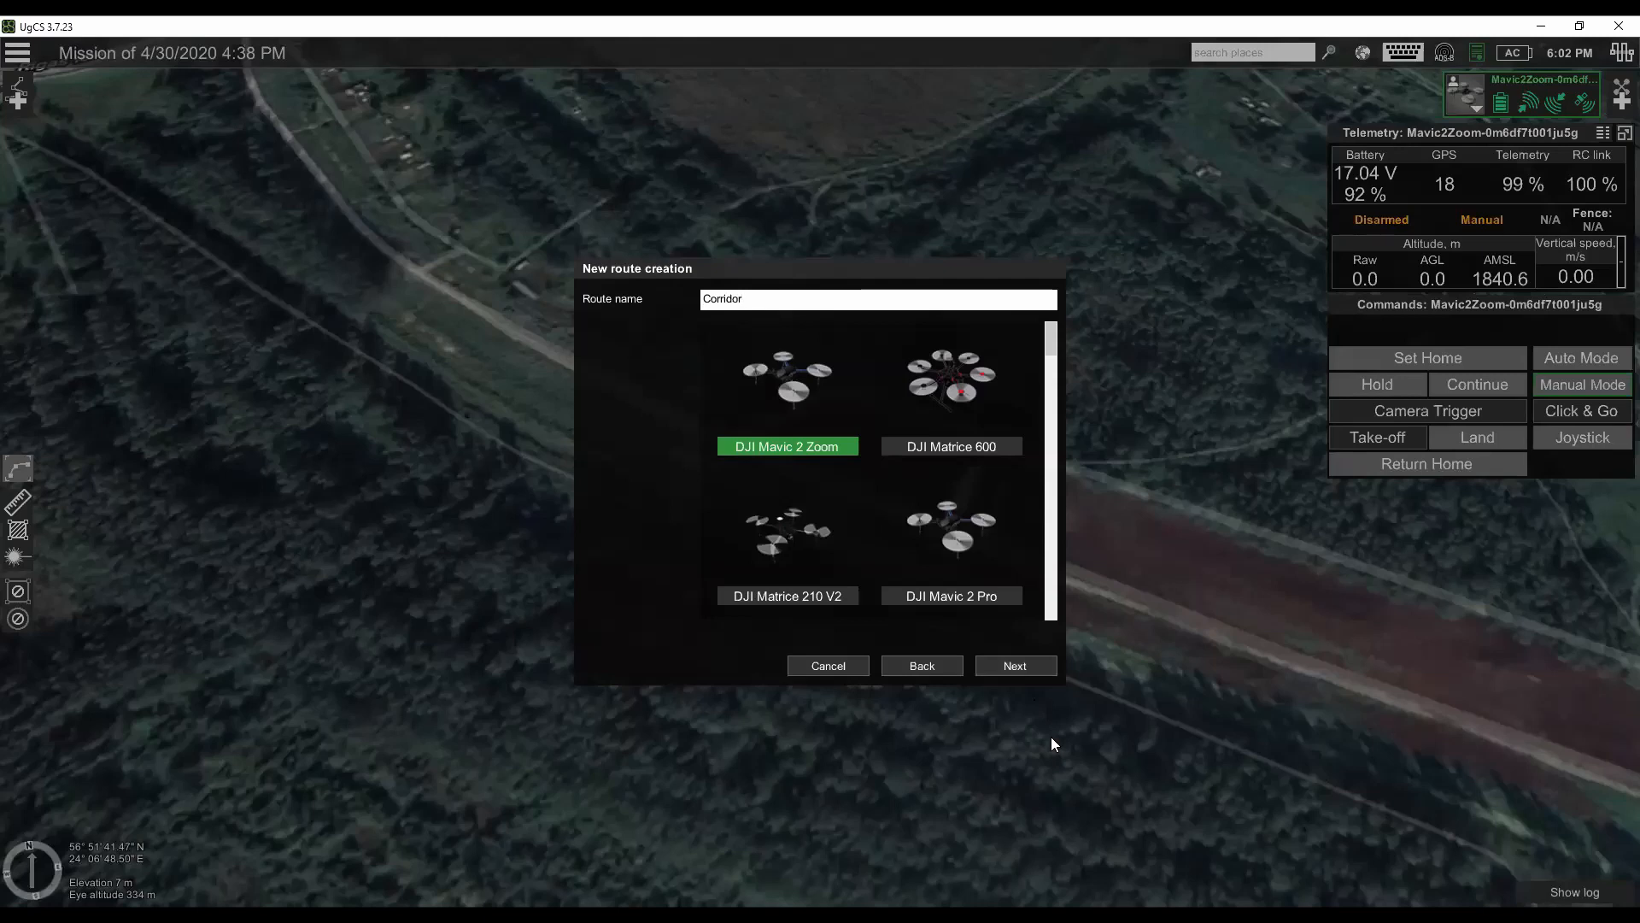
pyautogui.click(1015, 669)
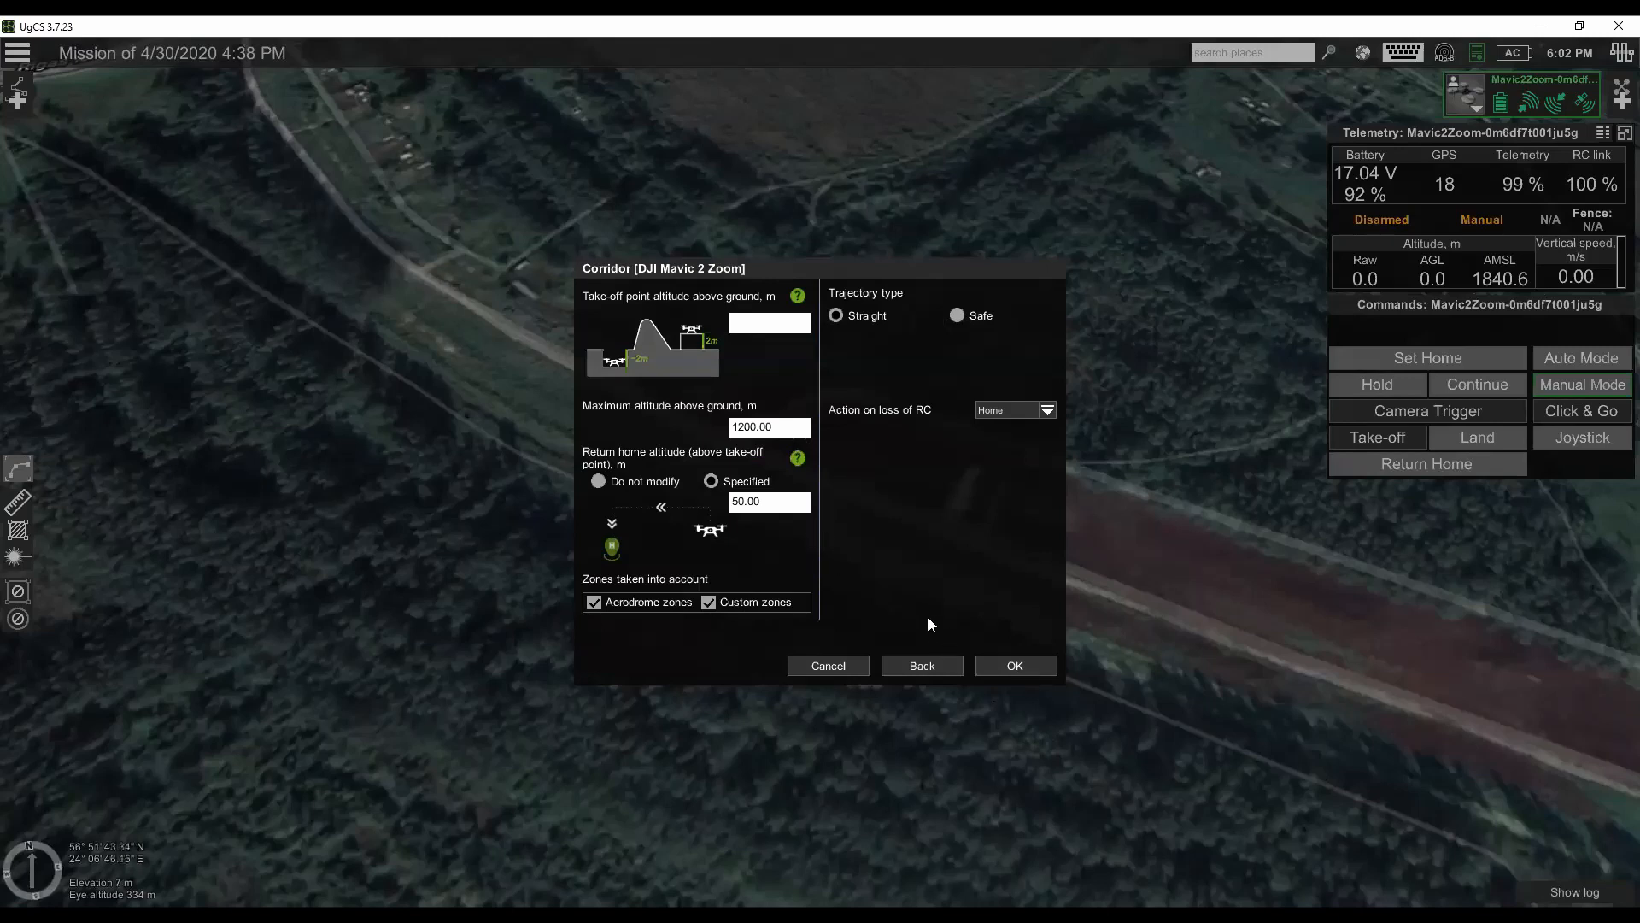
pyautogui.click(801, 506)
pyautogui.moveTo(799, 500); pyautogui.dragTo(721, 486)
pyautogui.click(1015, 666)
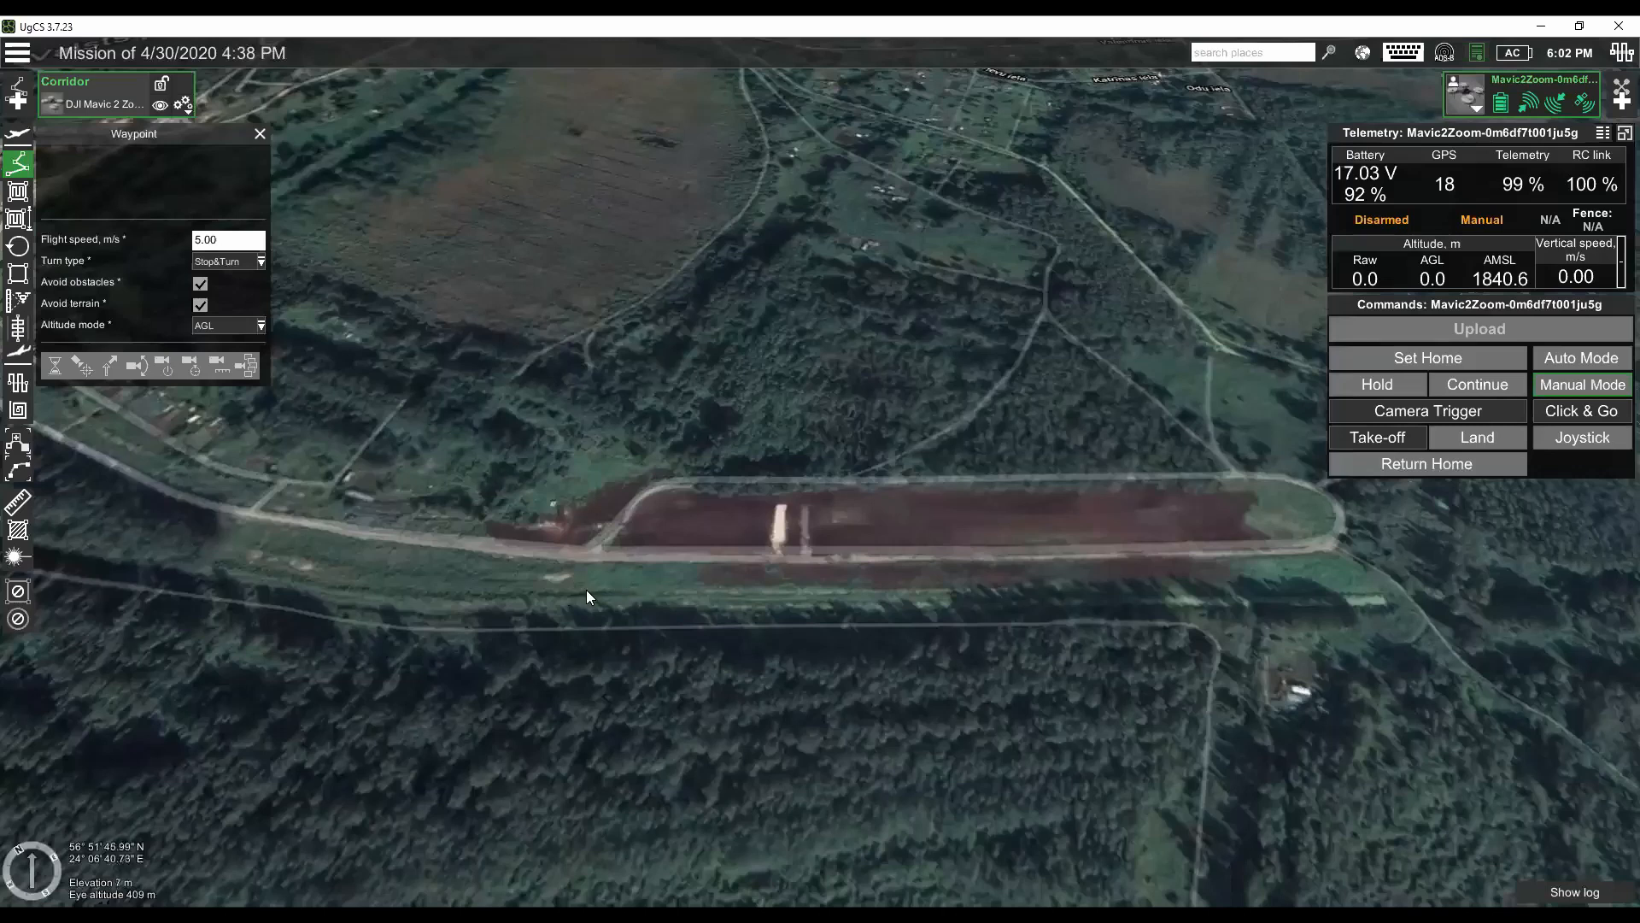
# - Place a waypoint beside the road near the junction at the start of the brown field
pyautogui.scroll(3, 586, 589)
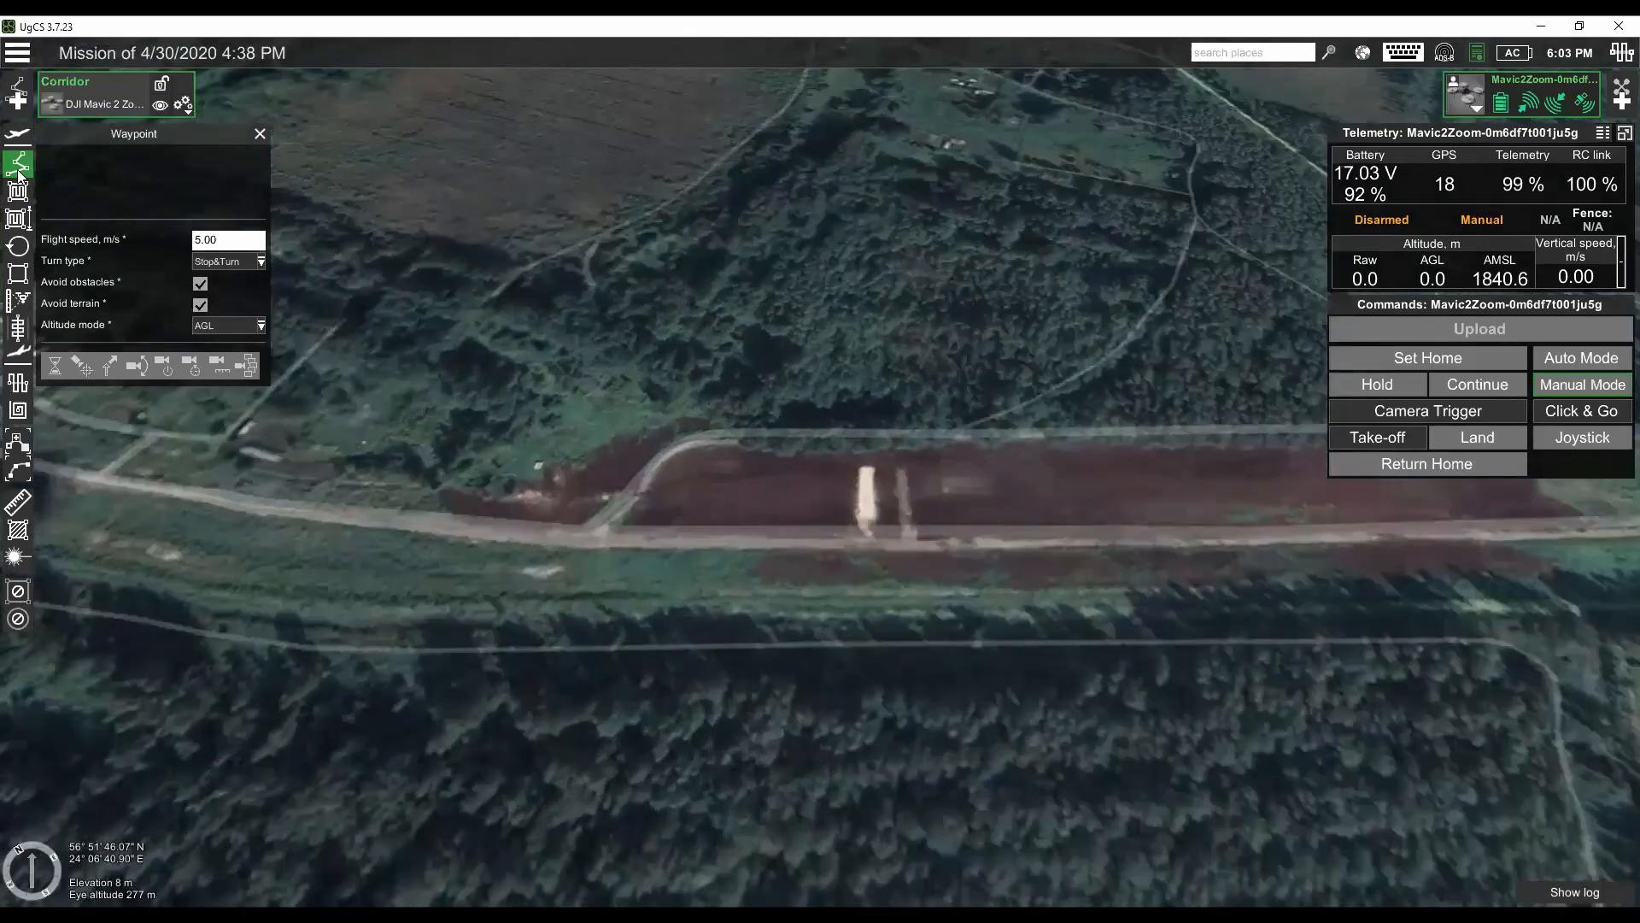
pyautogui.scroll(-1, 589, 585)
pyautogui.click(571, 564)
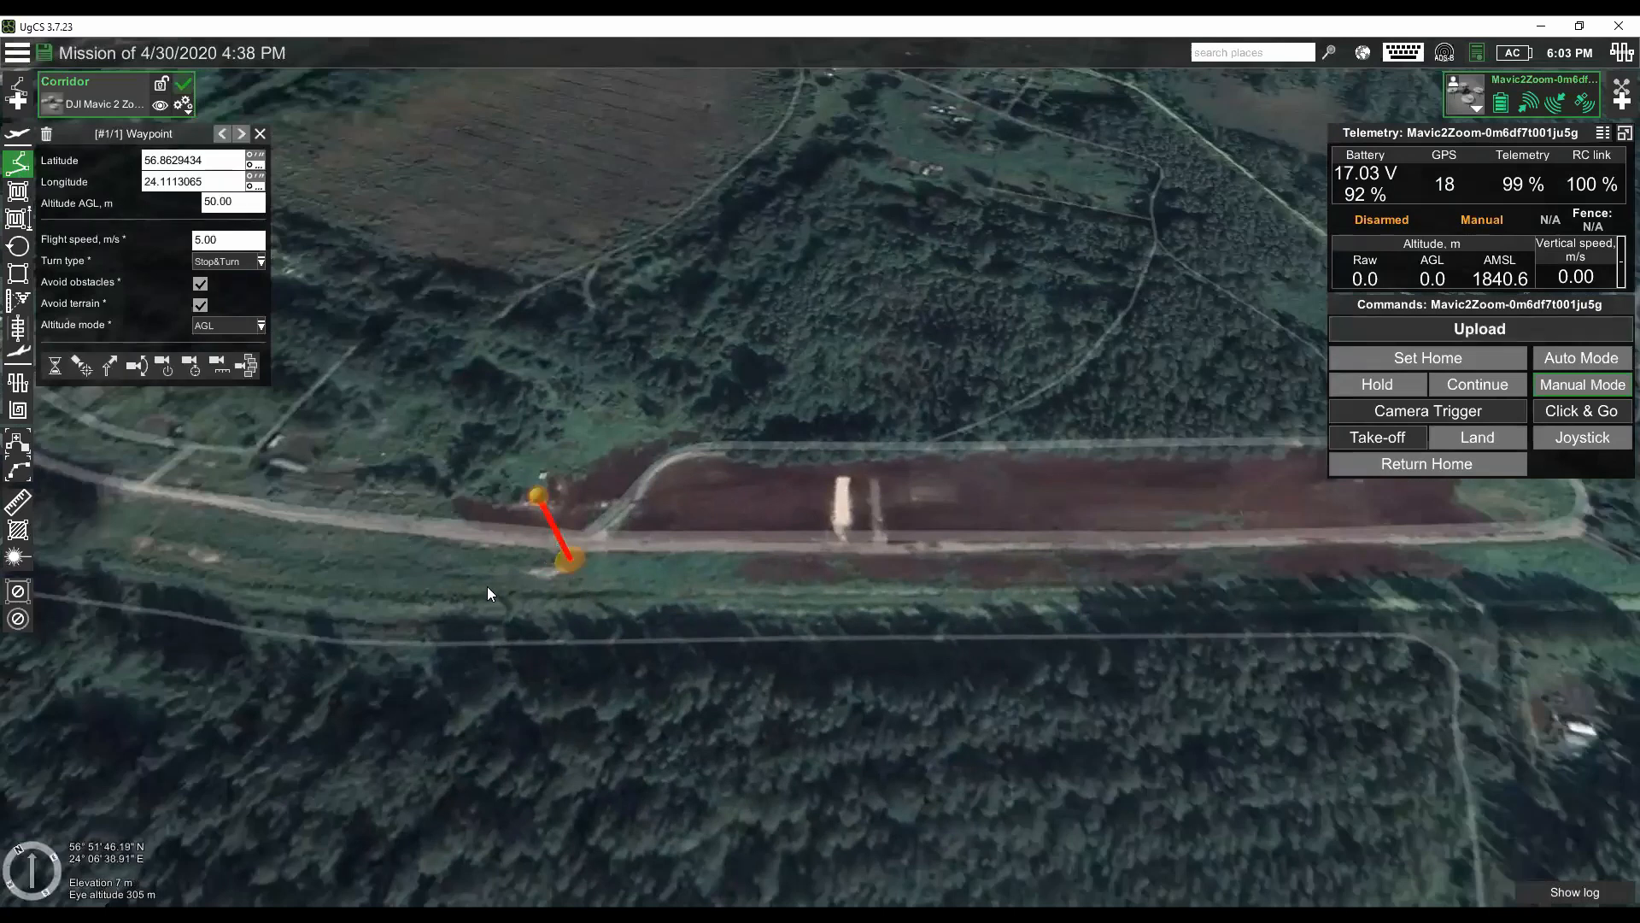
# - Add a corridor mapping segment and draw its centre line along the road beside the brown field to the field's far end
pyautogui.click(18, 332)
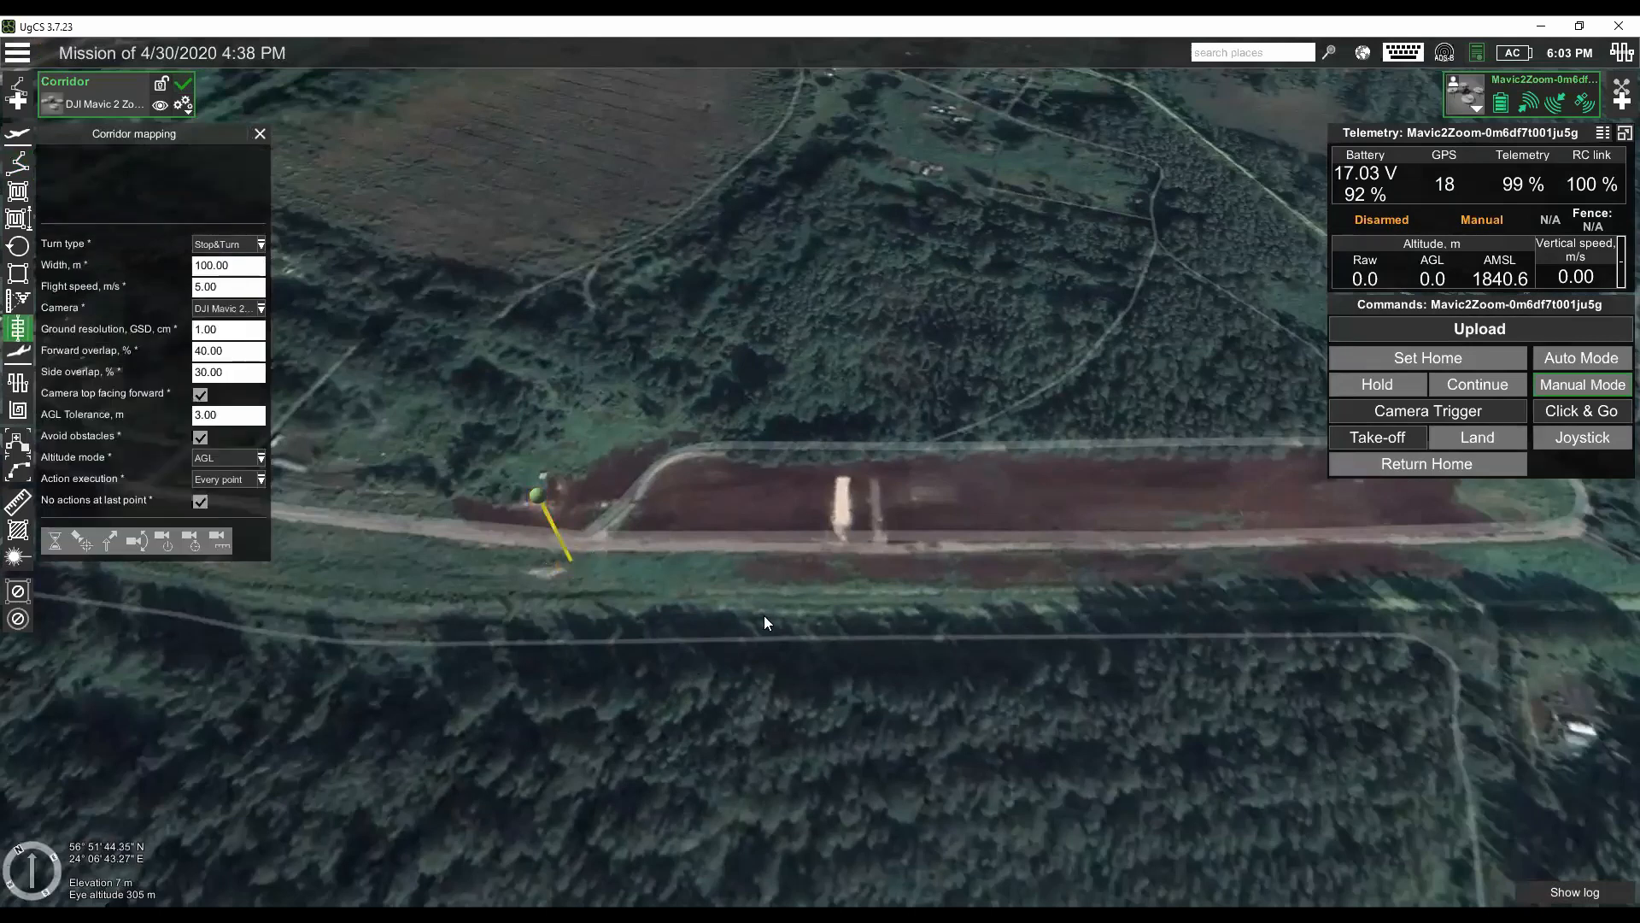
pyautogui.moveTo(657, 613)
pyautogui.mouseDown()
pyautogui.moveTo(858, 651)
pyautogui.moveTo(389, 560)
pyautogui.moveTo(397, 576)
pyautogui.mouseUp()
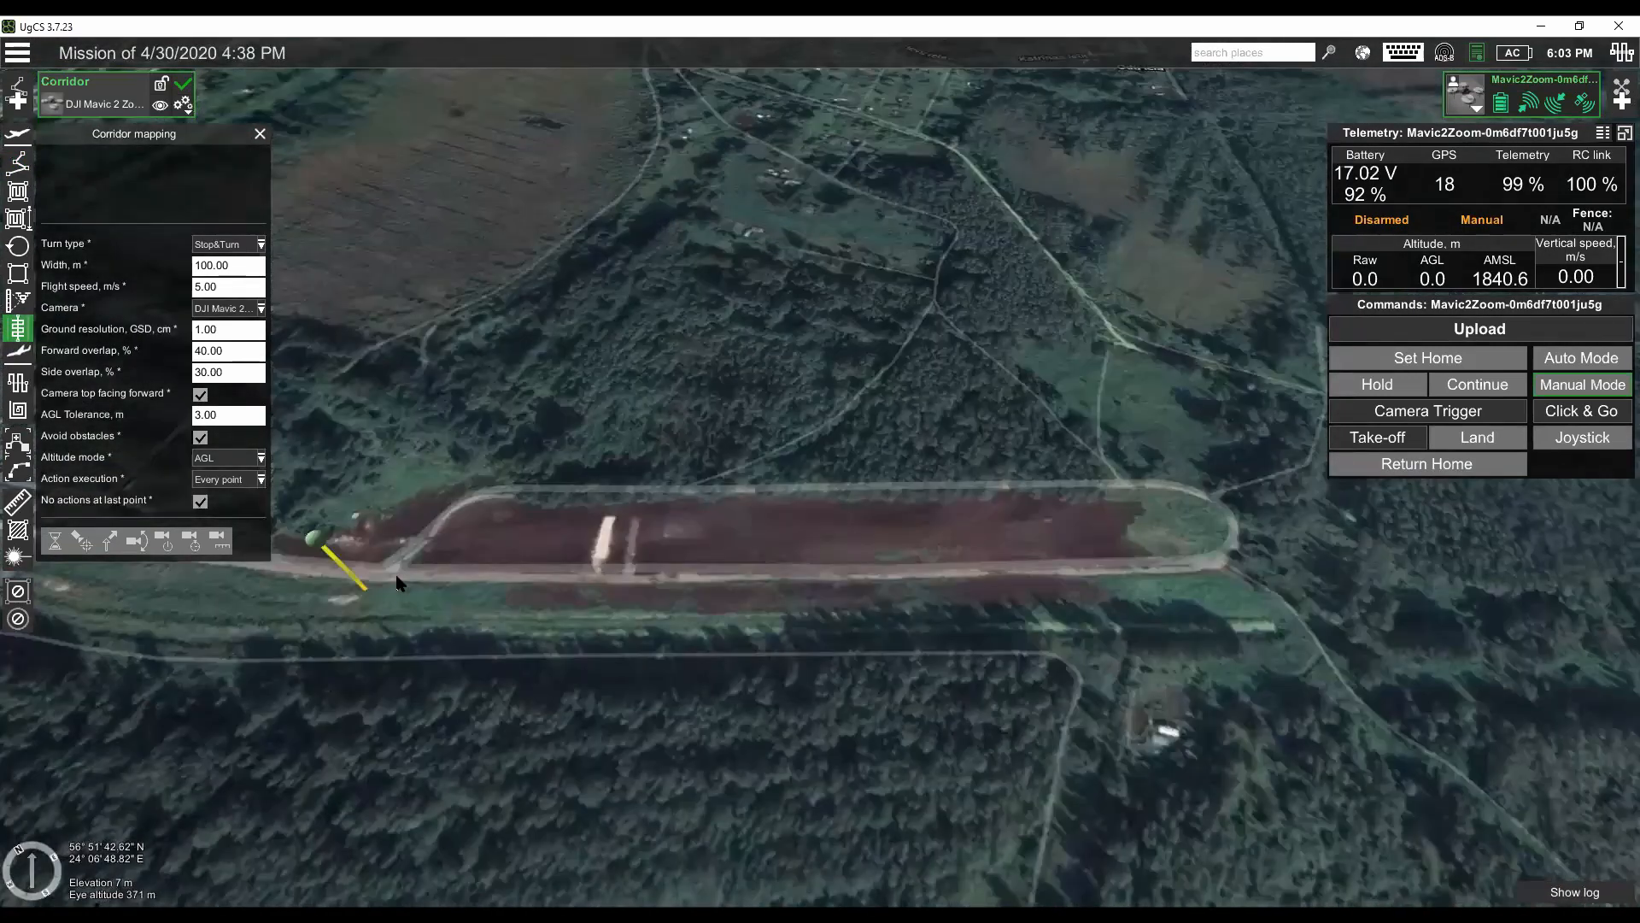
pyautogui.click(480, 589)
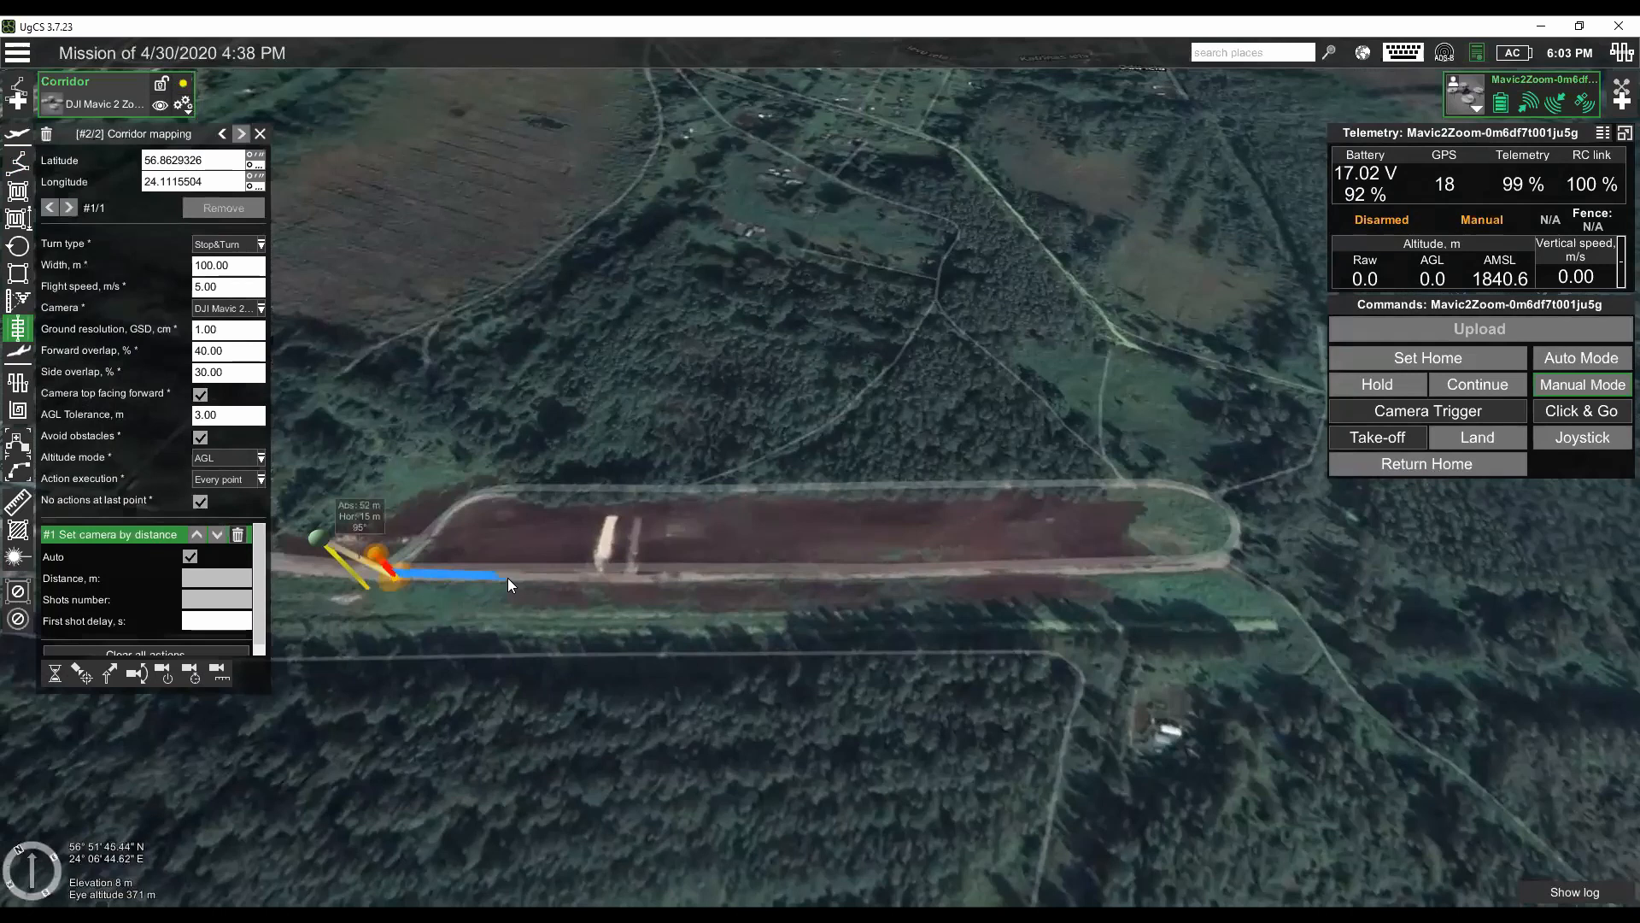
pyautogui.click(622, 580)
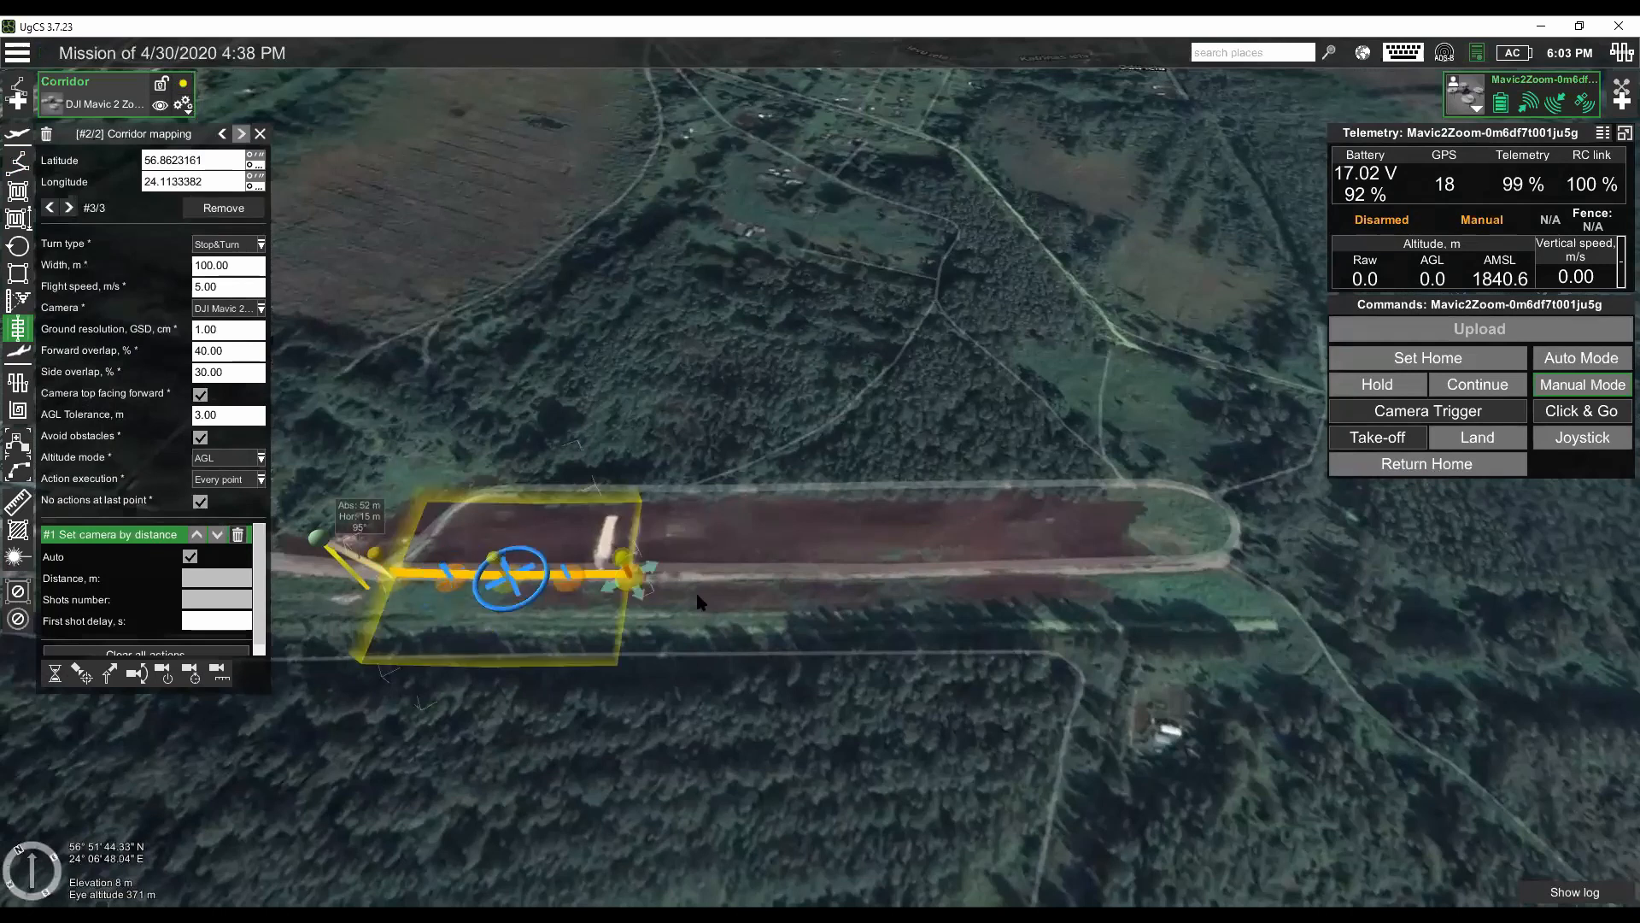
pyautogui.click(841, 582)
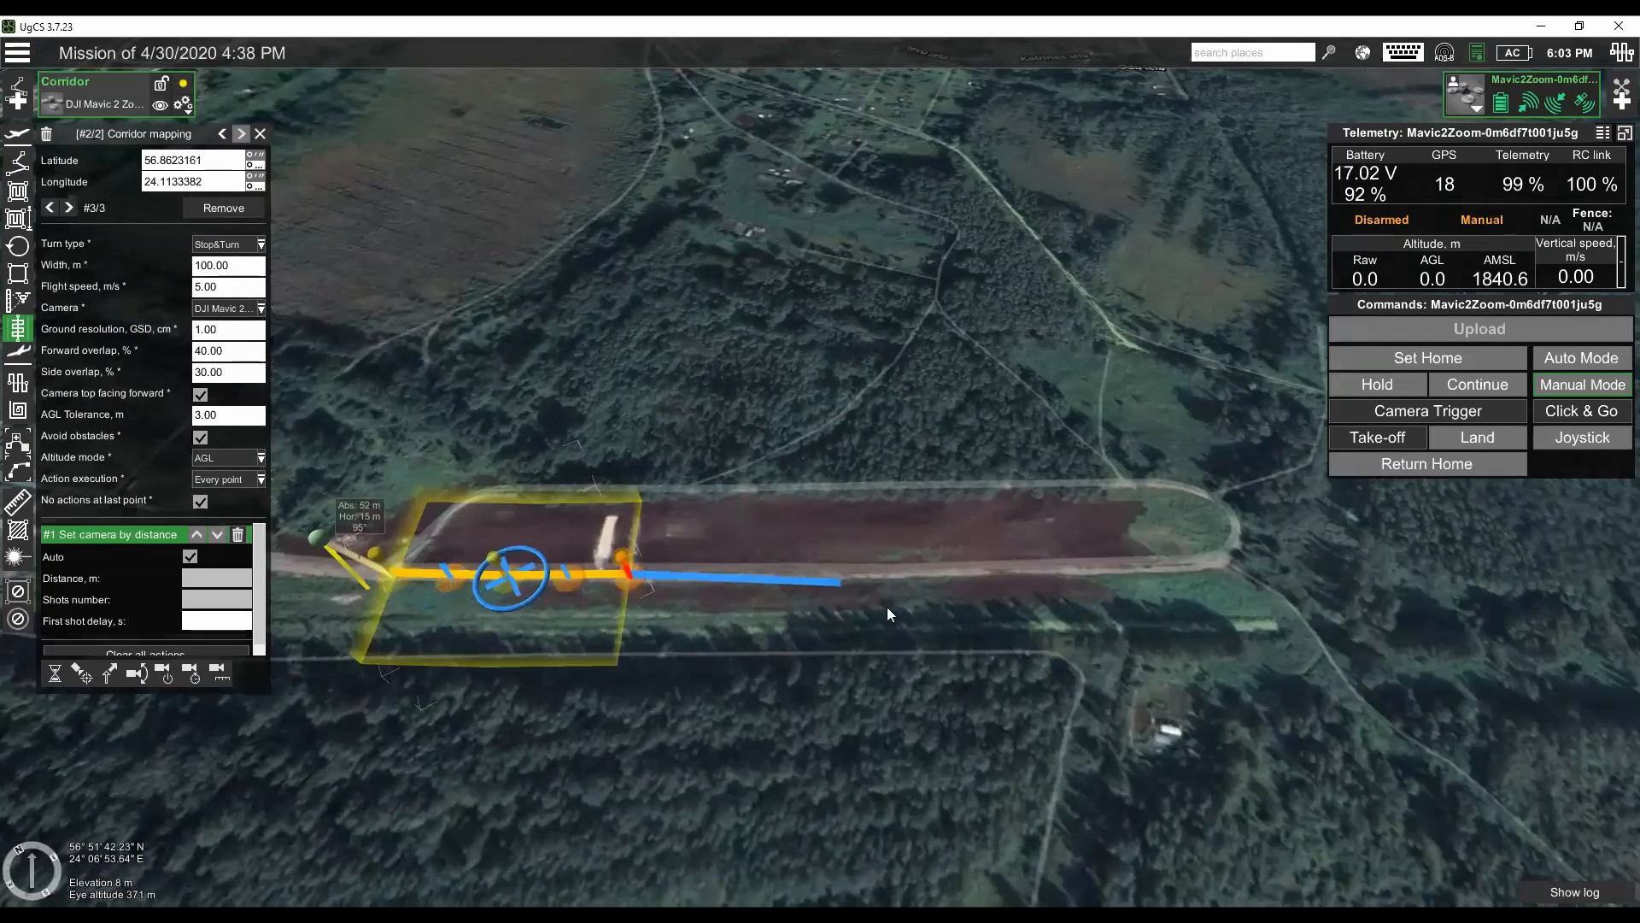
pyautogui.click(1100, 571)
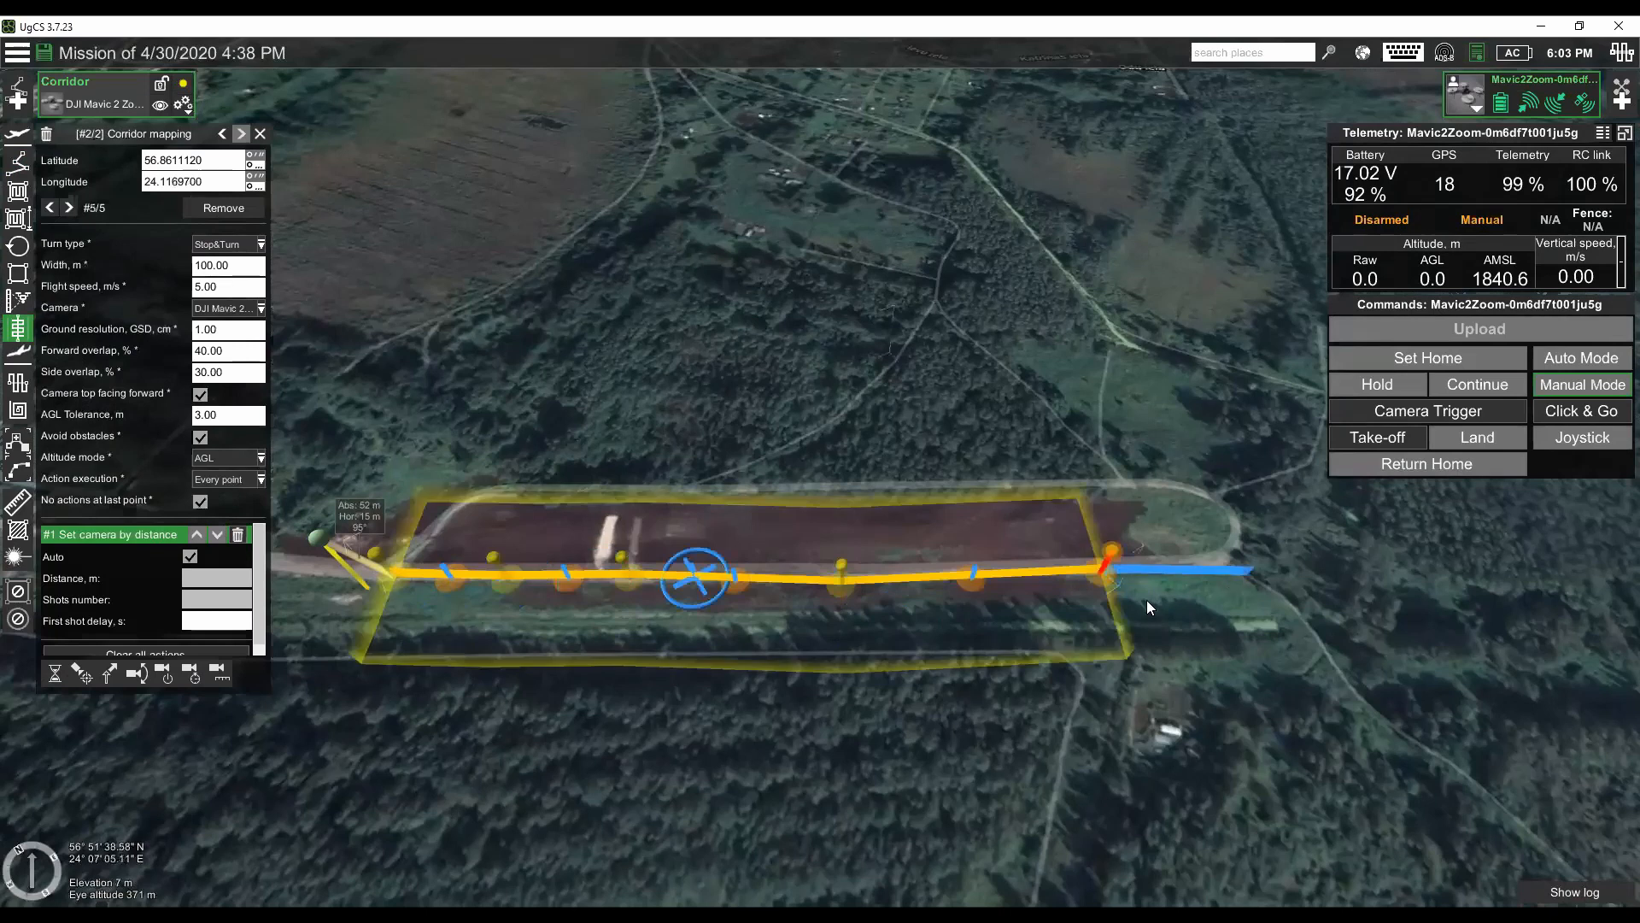
pyautogui.moveTo(931, 604); pyautogui.dragTo(895, 617)
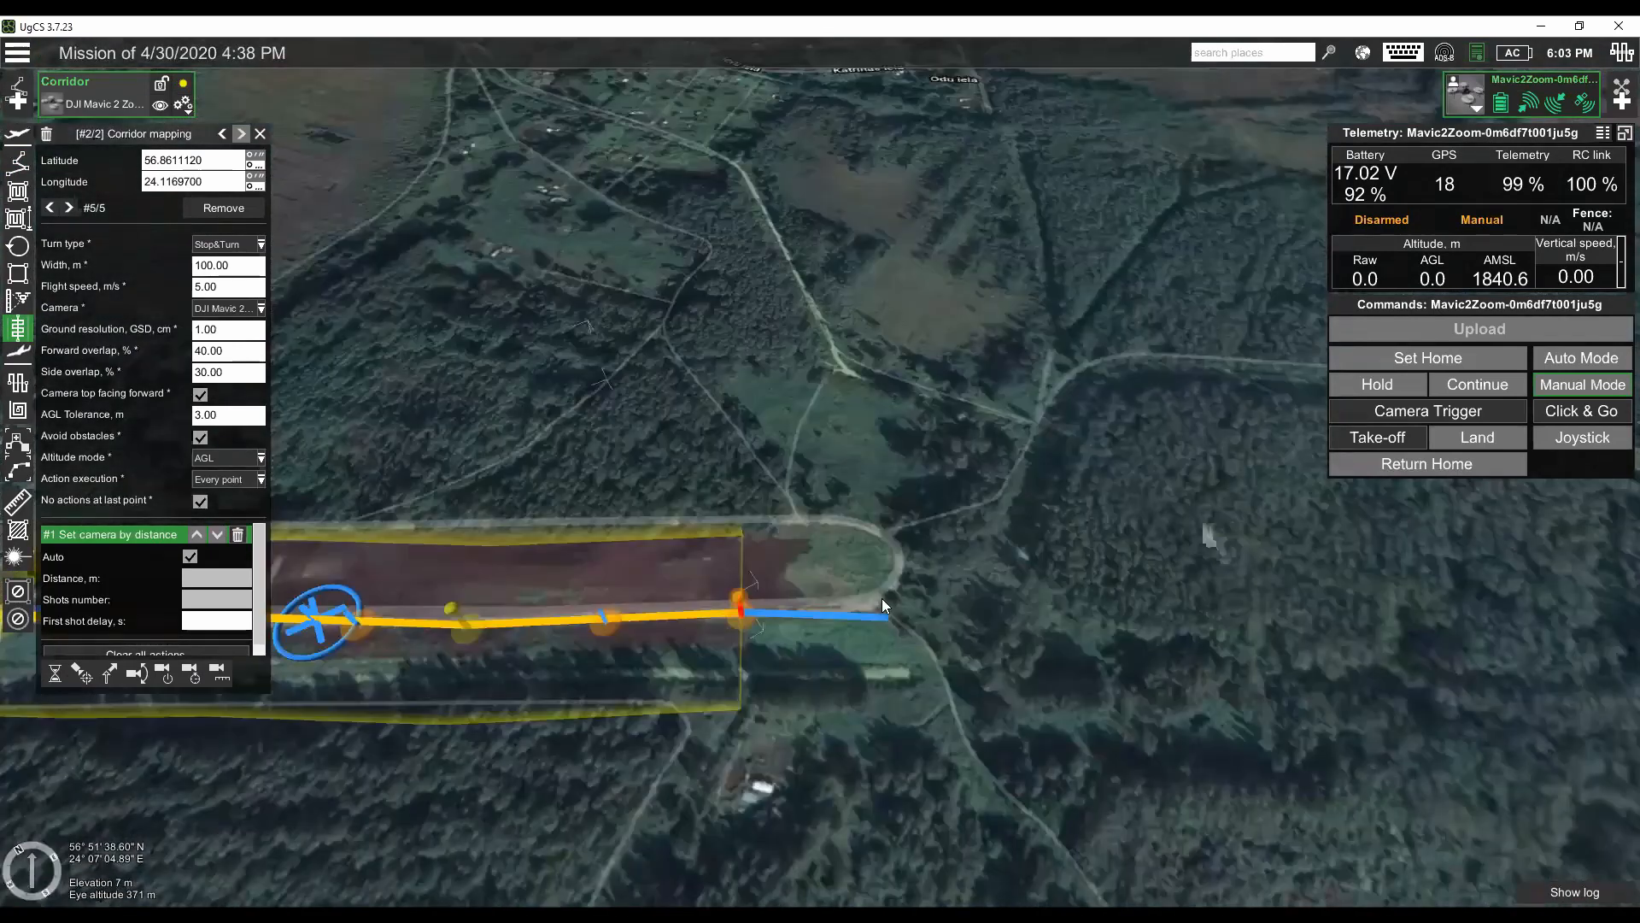
pyautogui.click(882, 598)
# - Extend the corridor centre line with five more points through the forest, curving back to end at the narrow forest track
pyautogui.click(1010, 502)
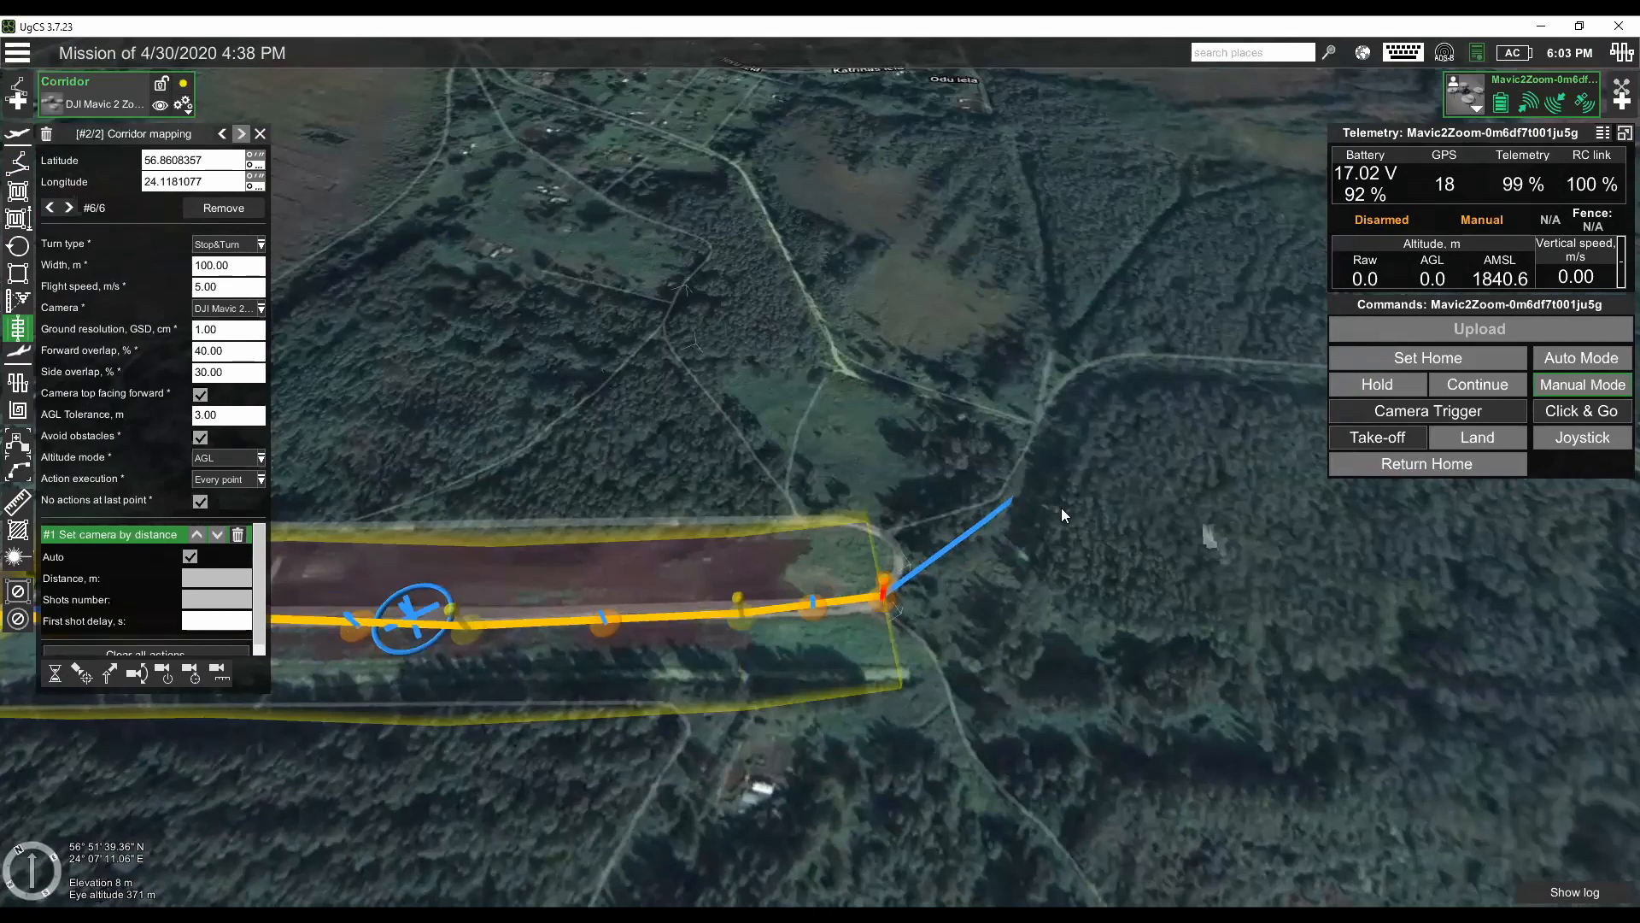
pyautogui.click(1254, 467)
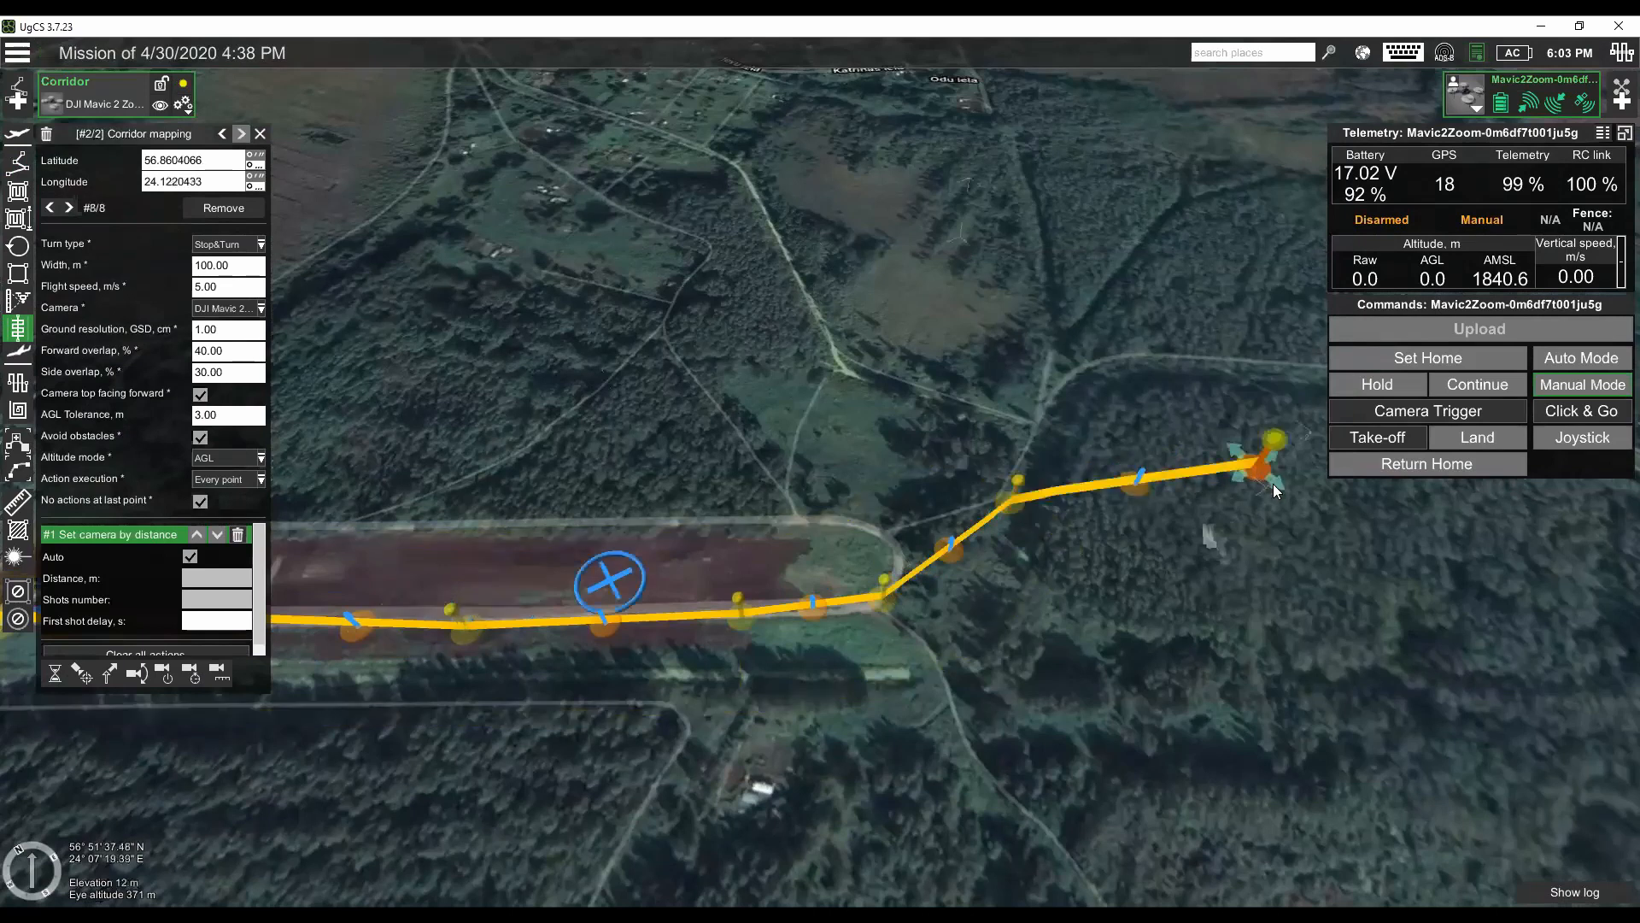
pyautogui.press('Down')
pyautogui.press('Down')
pyautogui.press('Down')
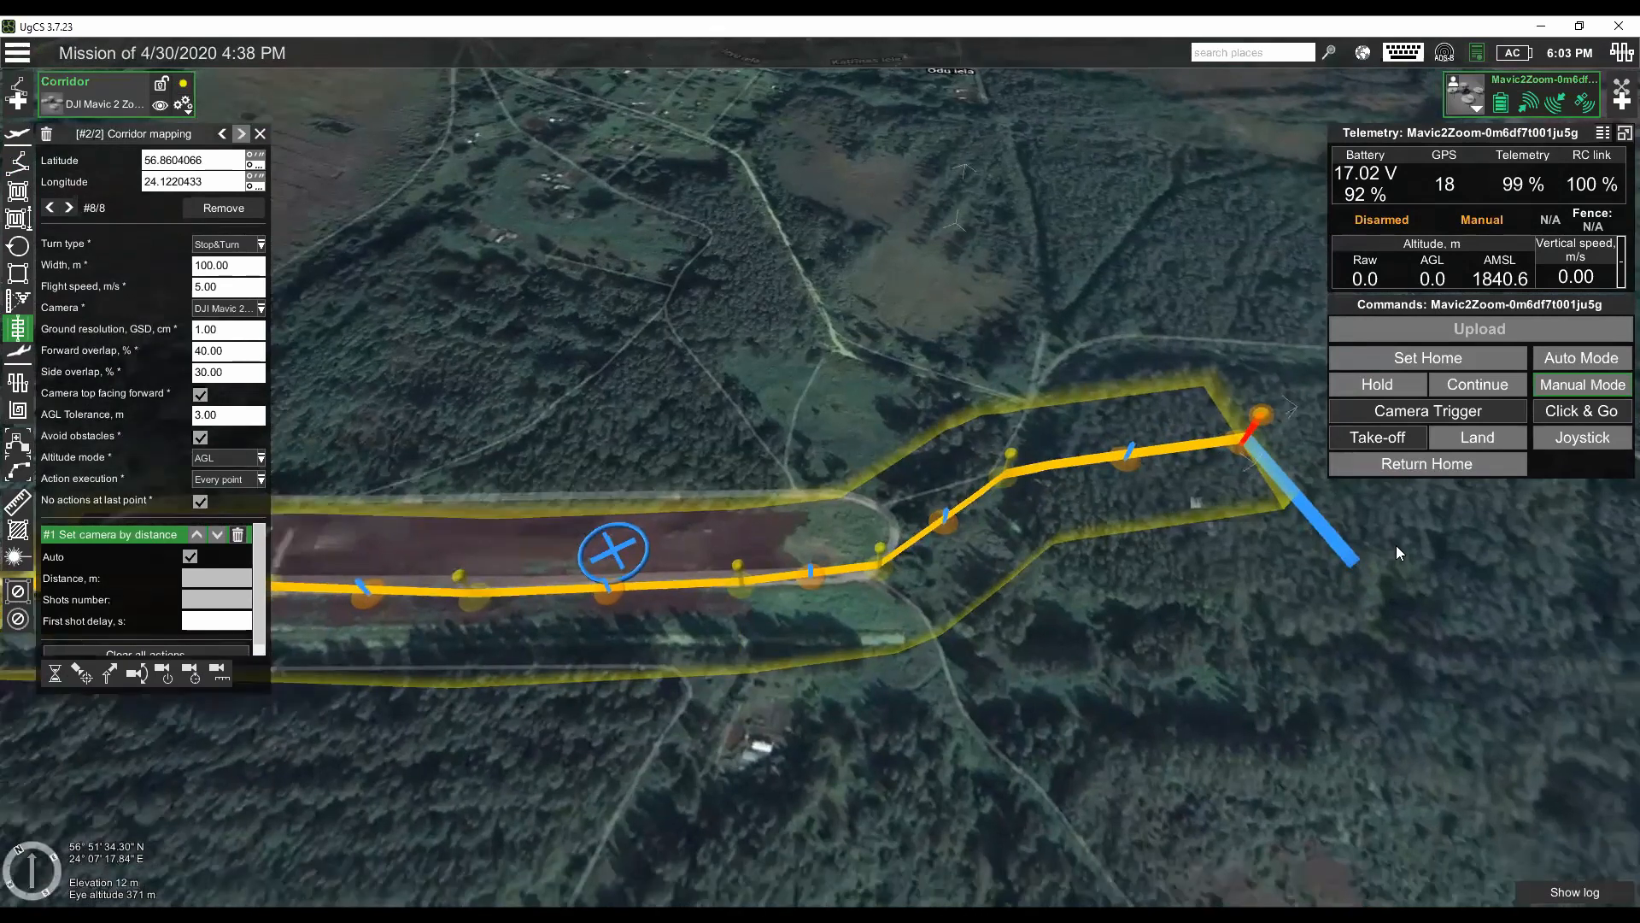
pyautogui.press('Right')
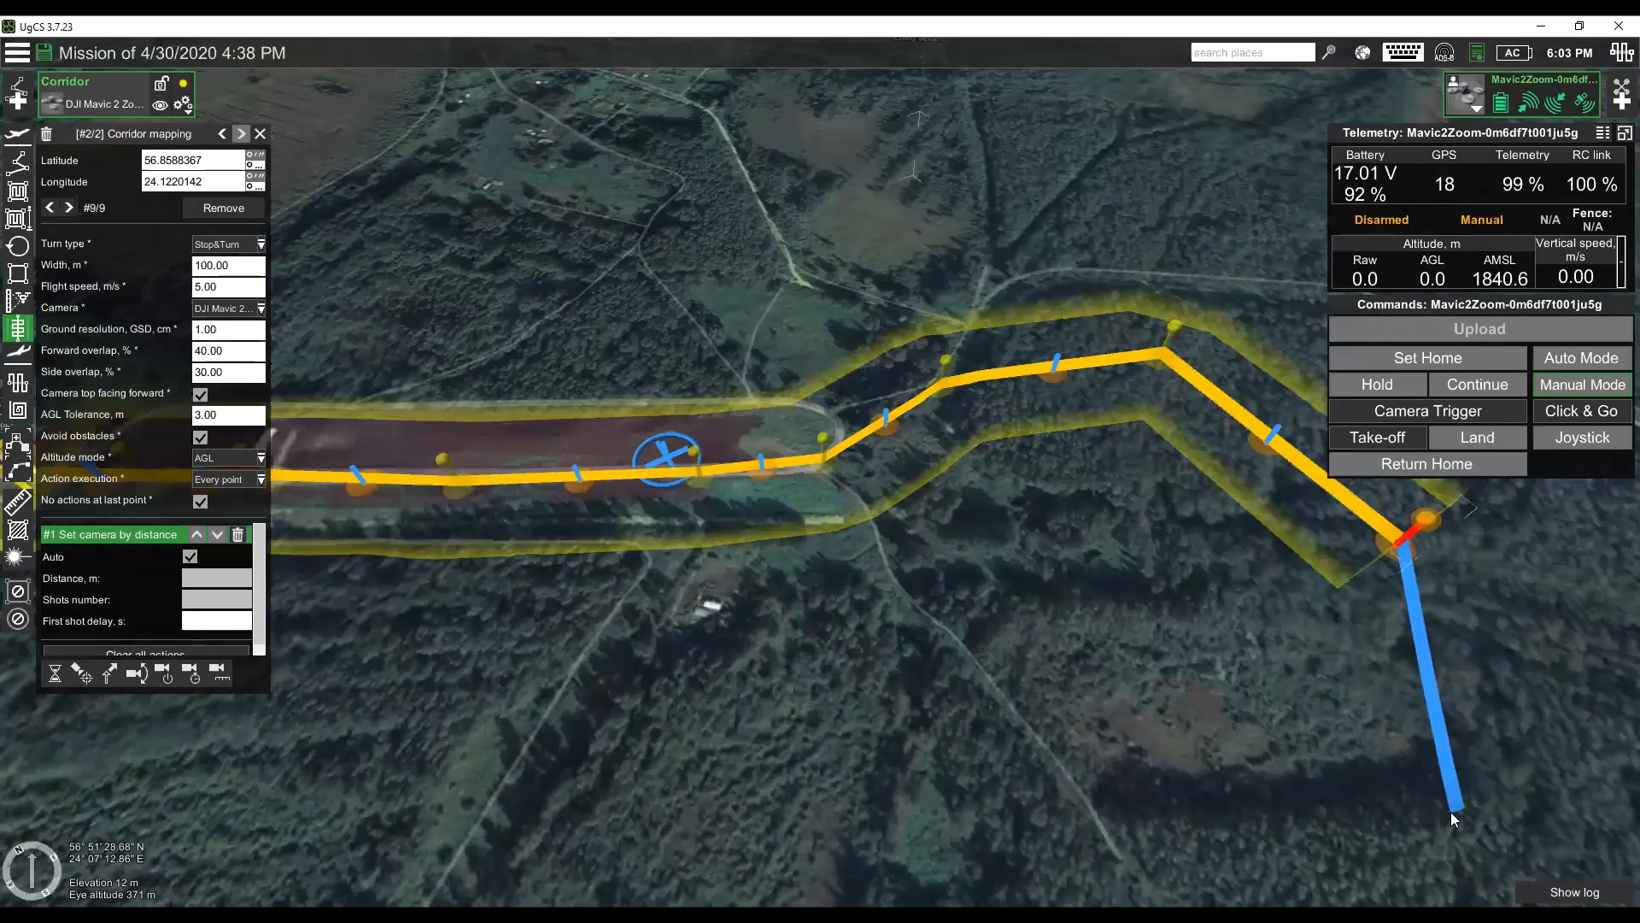
pyautogui.click(1450, 812)
pyautogui.click(1141, 863)
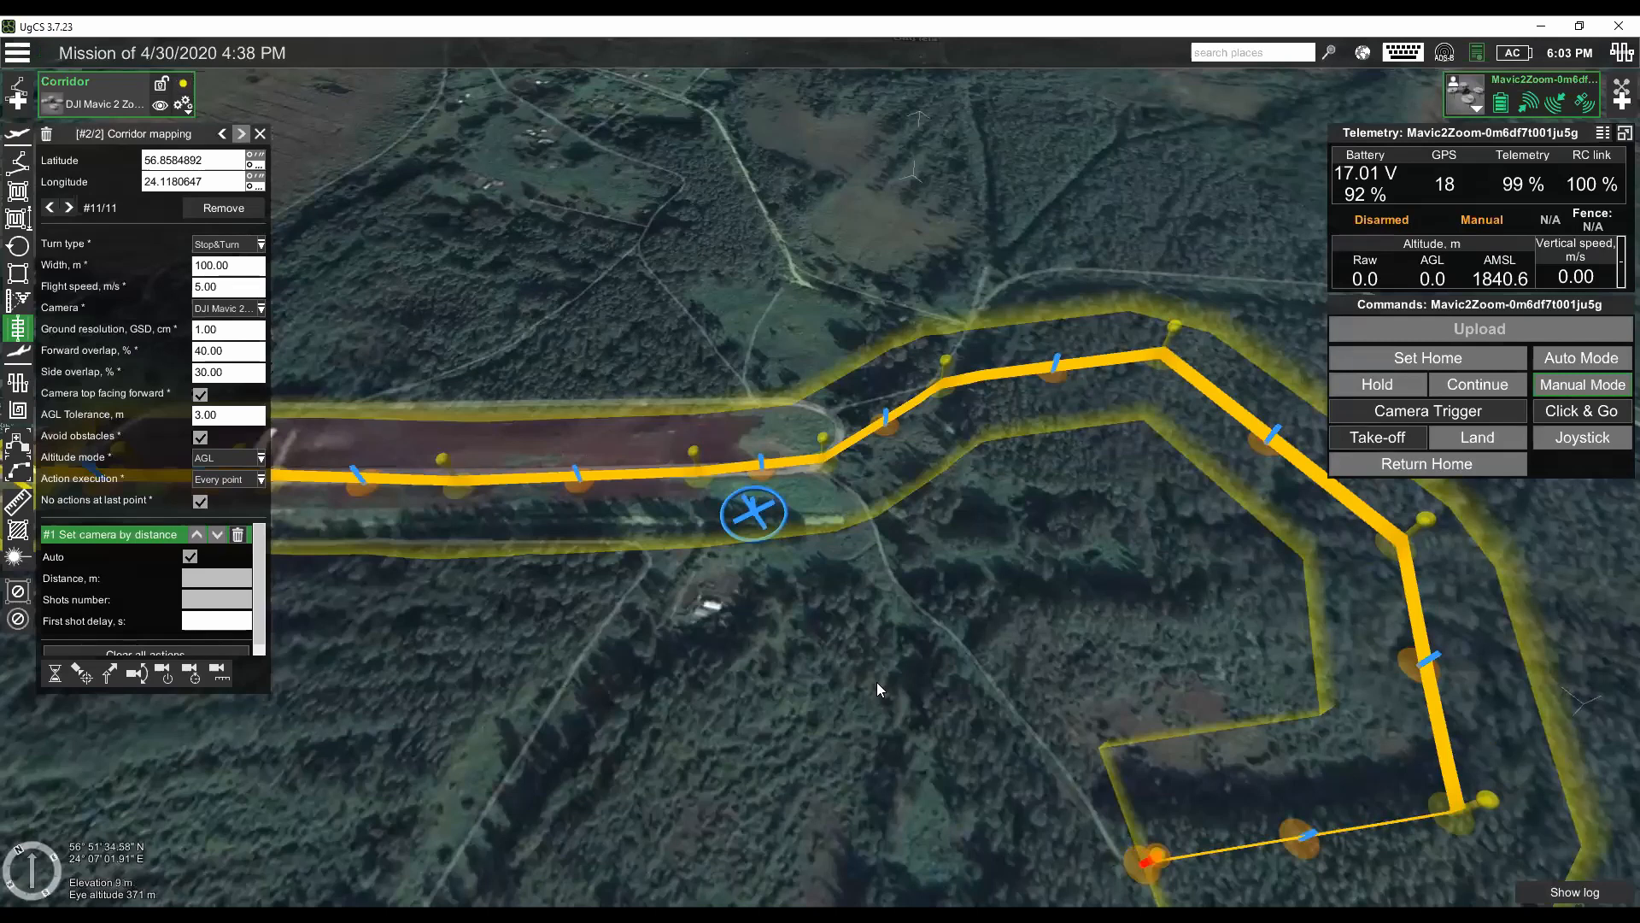
# - Review the calculated route, switching between its waypoint and corridor segments and stepping through the corridor's points
pyautogui.scroll(-3, 877, 682)
pyautogui.scroll(-3, 902, 653)
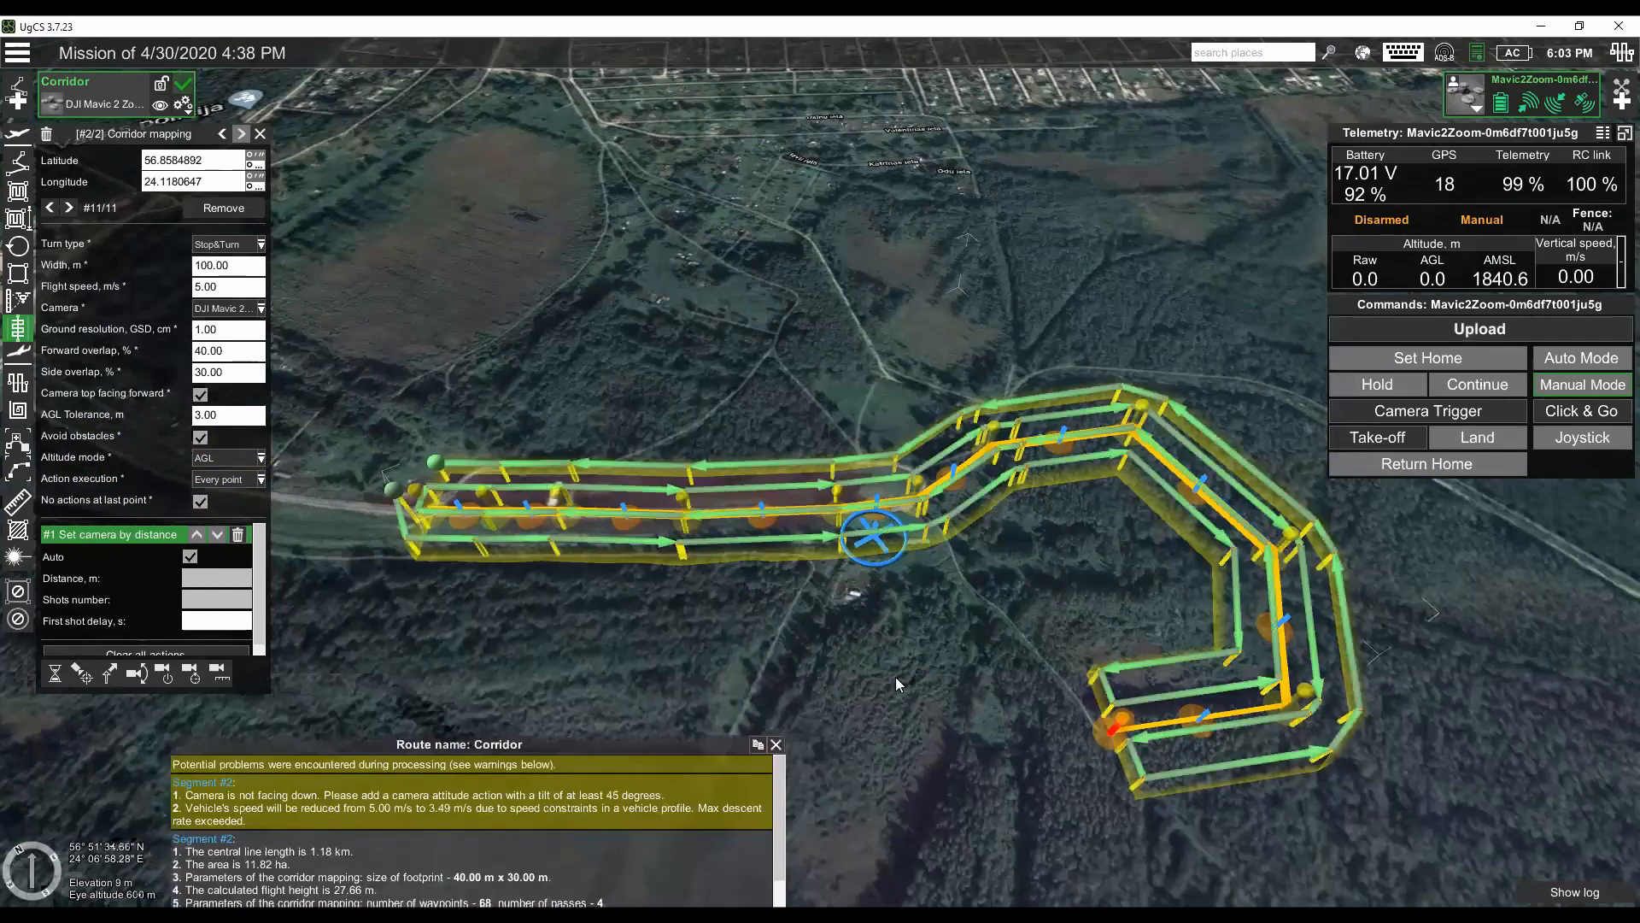
pyautogui.scroll(-1, 877, 681)
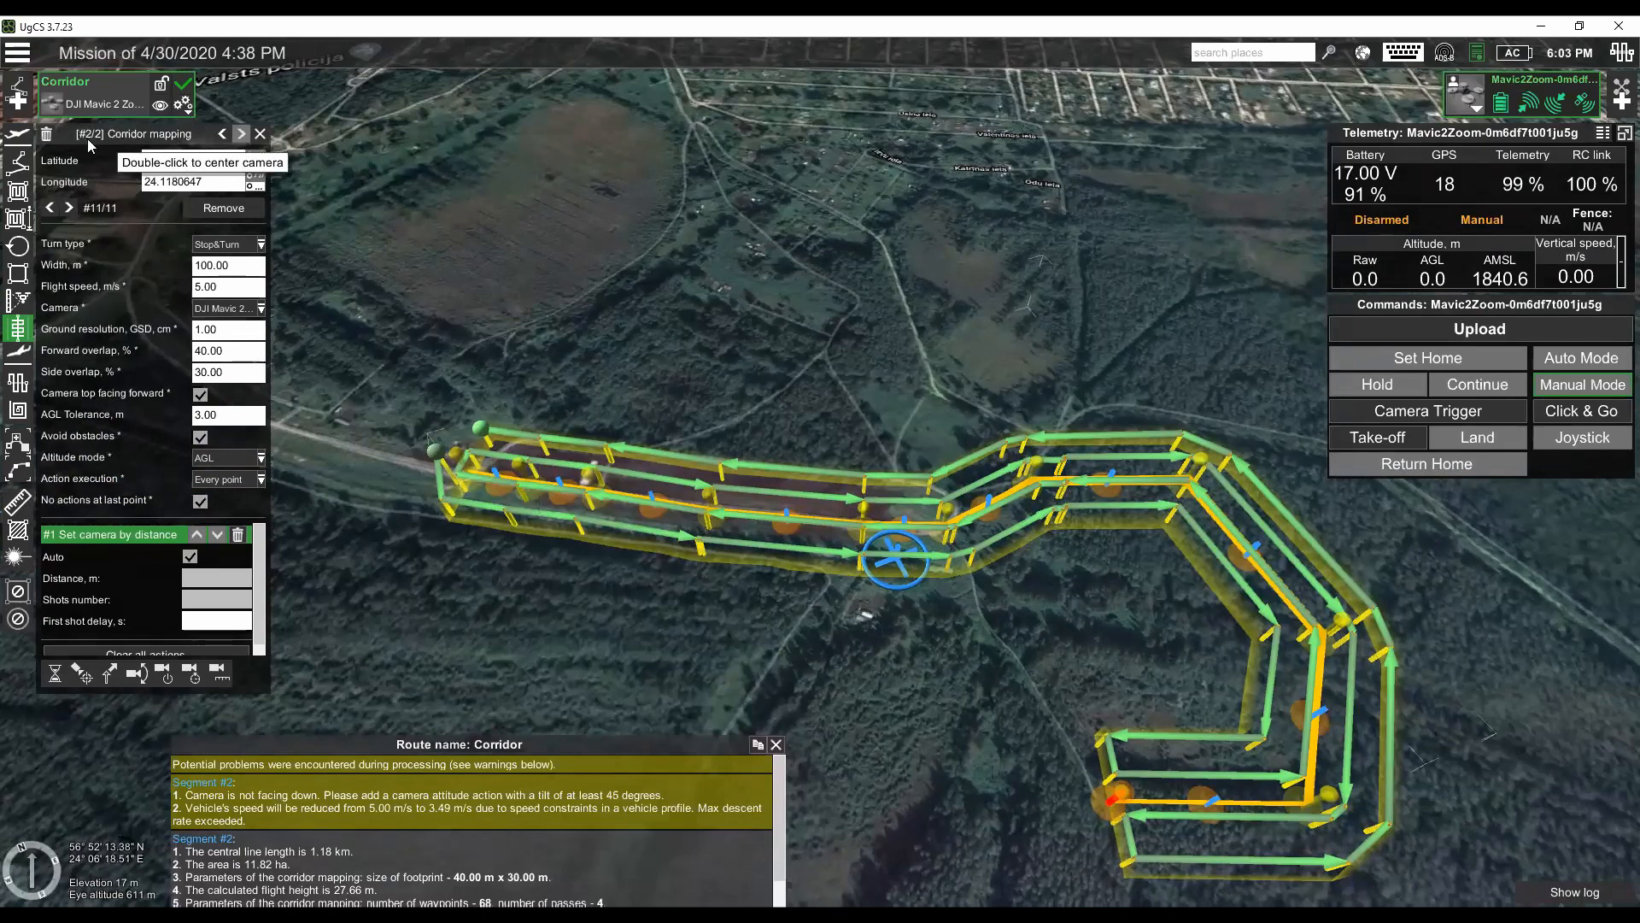
pyautogui.click(221, 133)
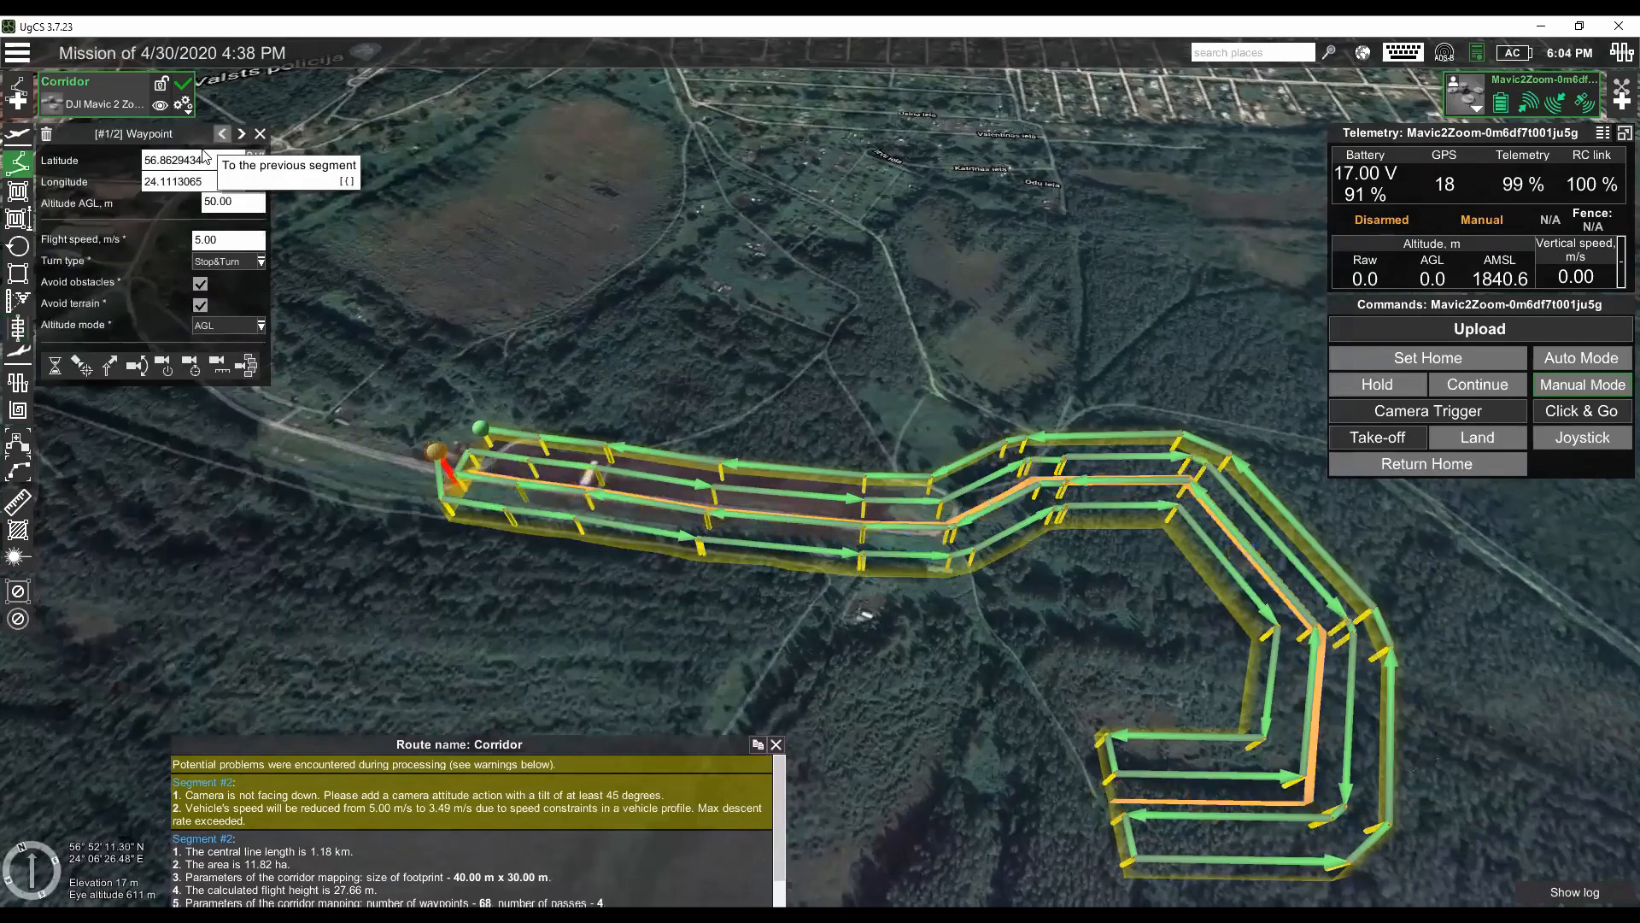
pyautogui.click(241, 134)
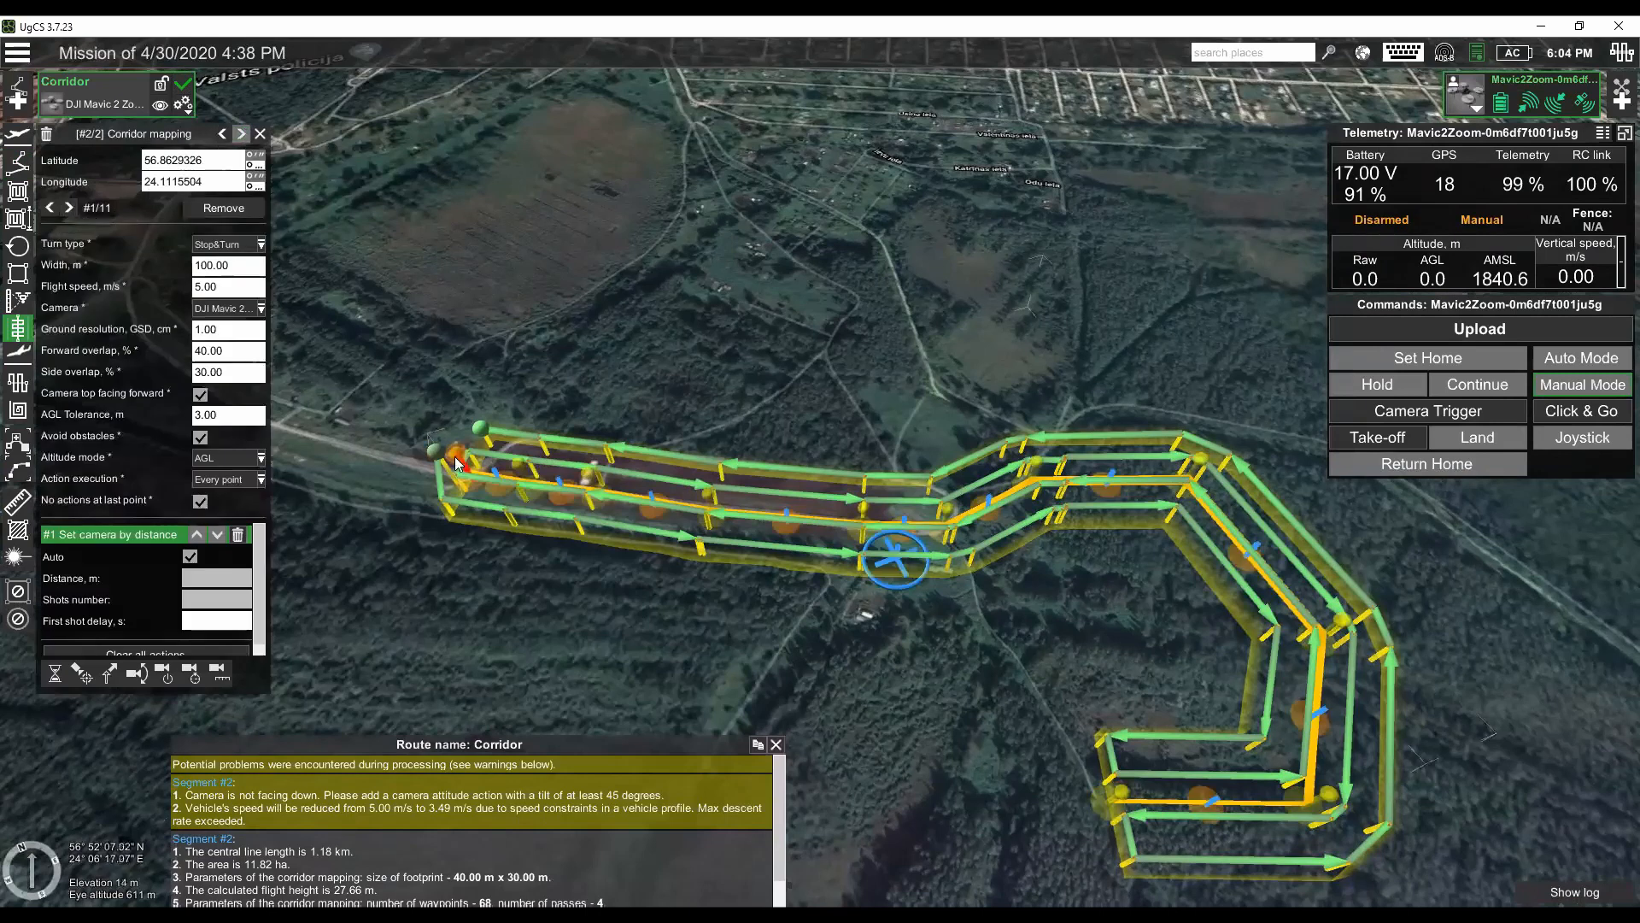
pyautogui.moveTo(546, 537)
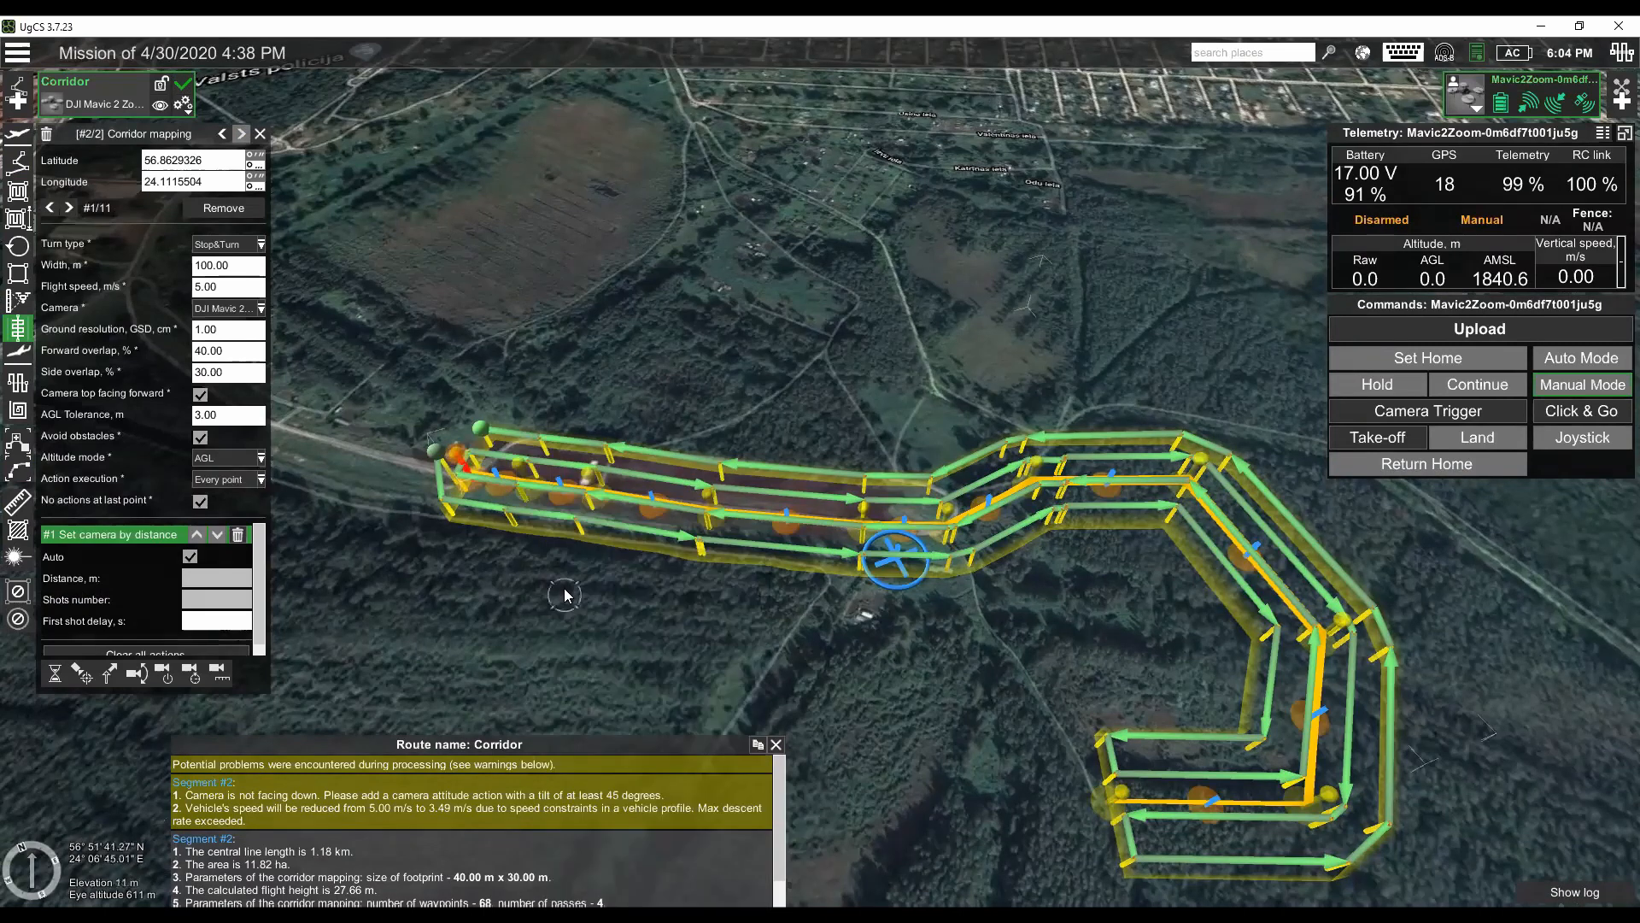
pyautogui.scroll(4, 564, 596)
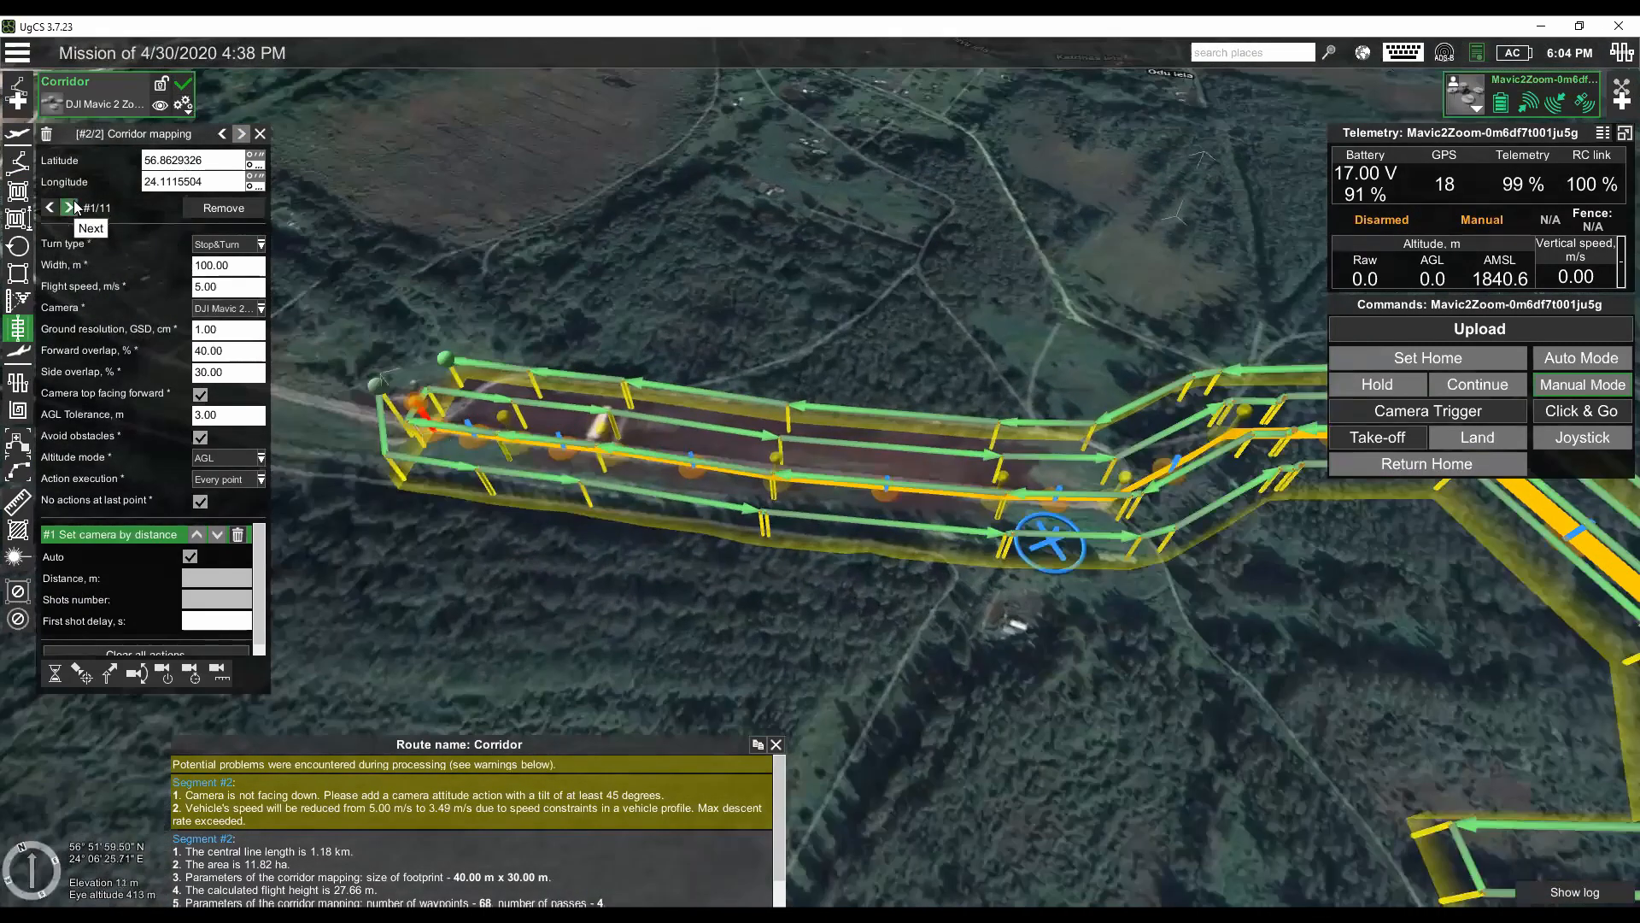
pyautogui.click(68, 207)
pyautogui.click(68, 206)
pyautogui.click(68, 207)
pyautogui.click(75, 207)
pyautogui.click(75, 207)
pyautogui.click(75, 207)
pyautogui.click(75, 207)
# - Select the corridor's fourth point and move it off the road onto the brown field
pyautogui.click(51, 207)
pyautogui.click(52, 207)
pyautogui.click(51, 207)
pyautogui.click(51, 207)
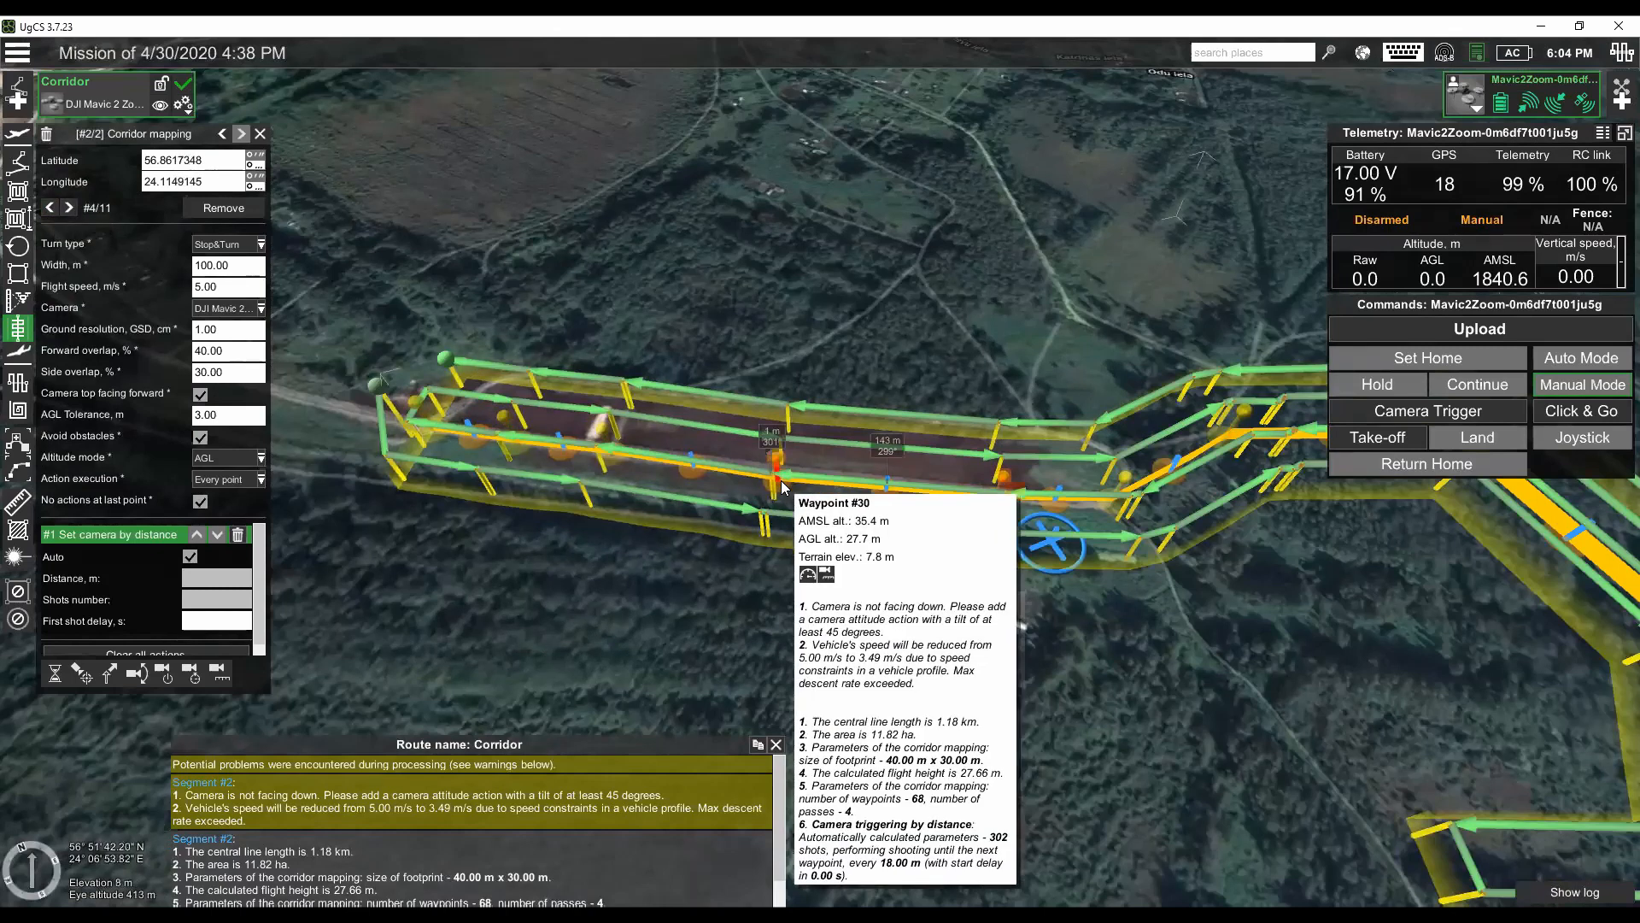
pyautogui.moveTo(780, 480); pyautogui.dragTo(786, 446)
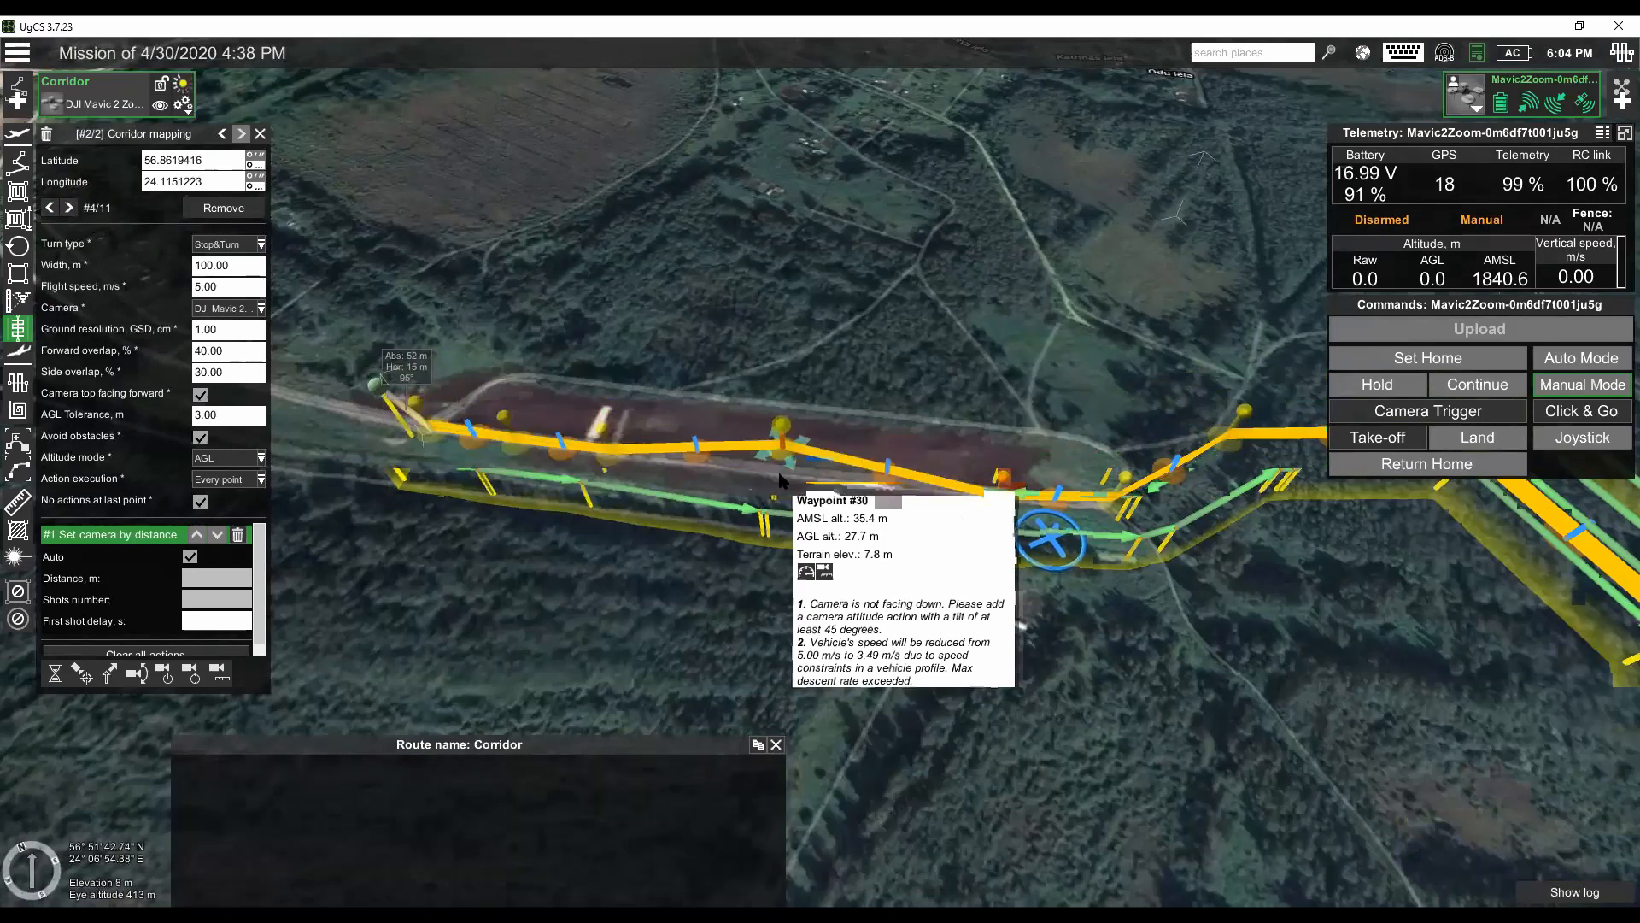
# - Set the corridor width to 10 m
pyautogui.click(224, 265)
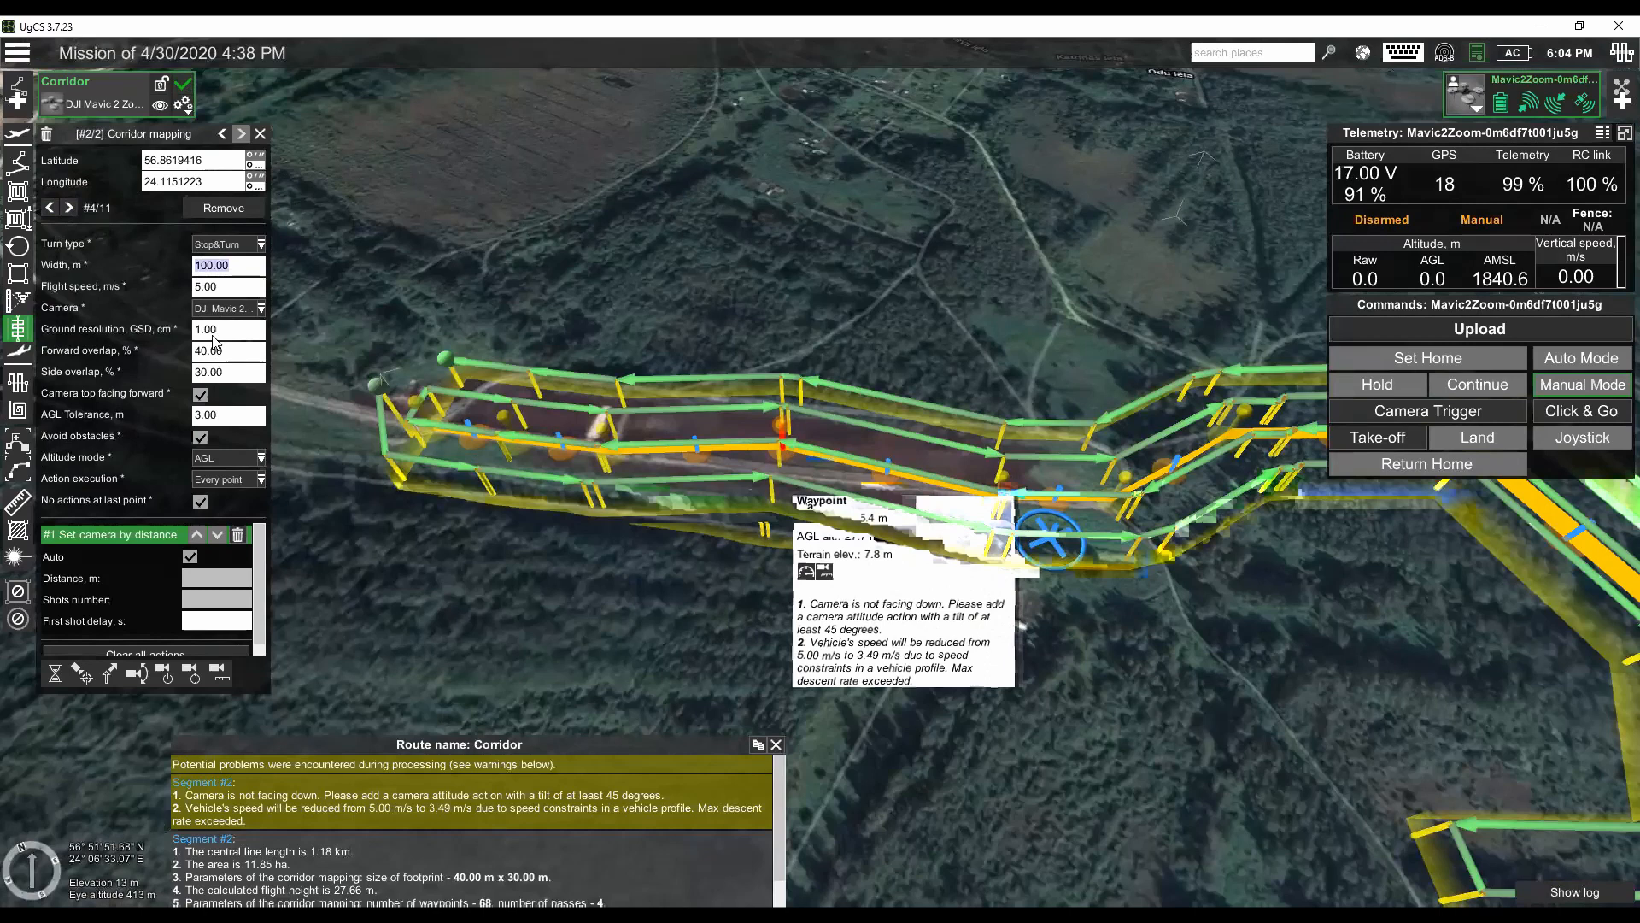
pyautogui.write('10')
pyautogui.press('Tab')
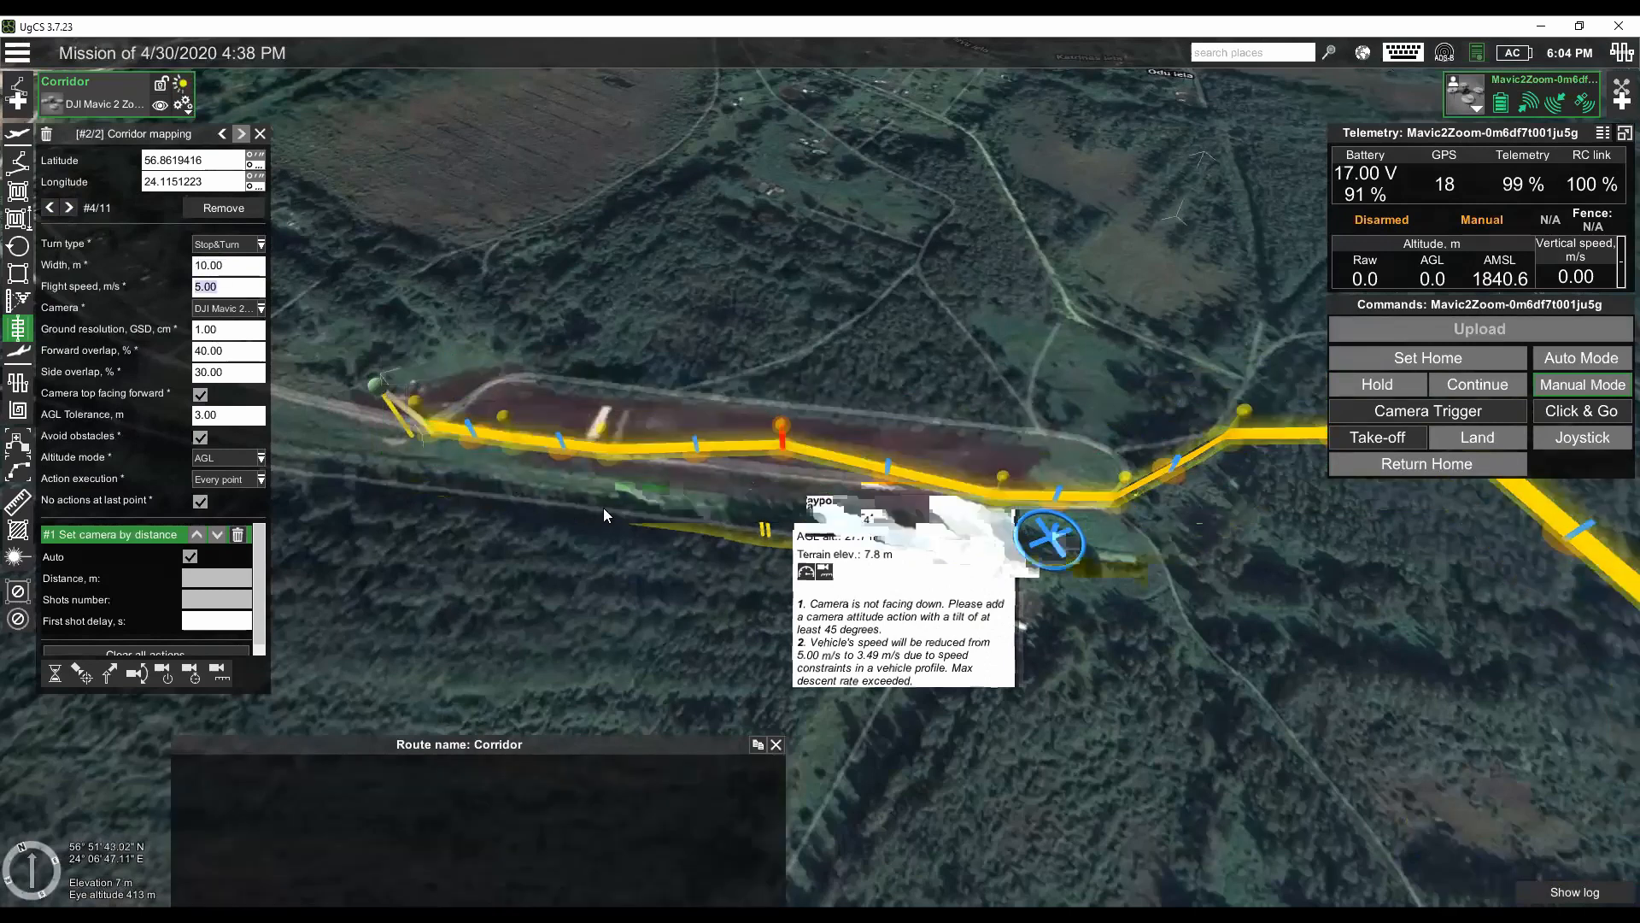
pyautogui.moveTo(591, 525); pyautogui.dragTo(551, 511)
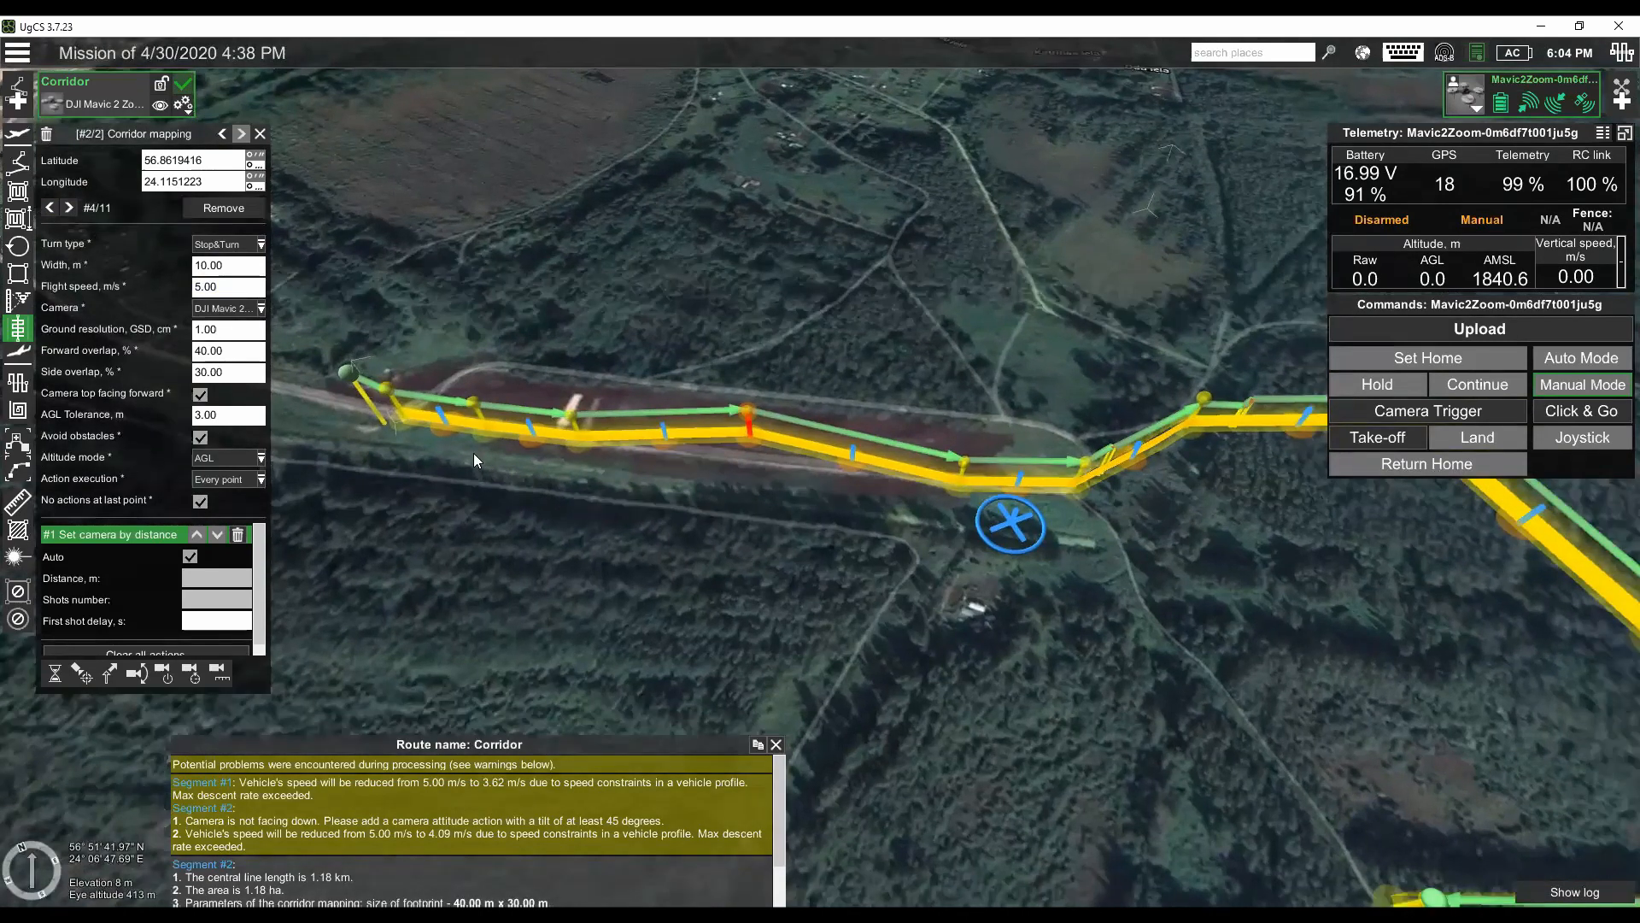
# - Set the corridor's ground resolution to 3 cm
pyautogui.click(238, 310)
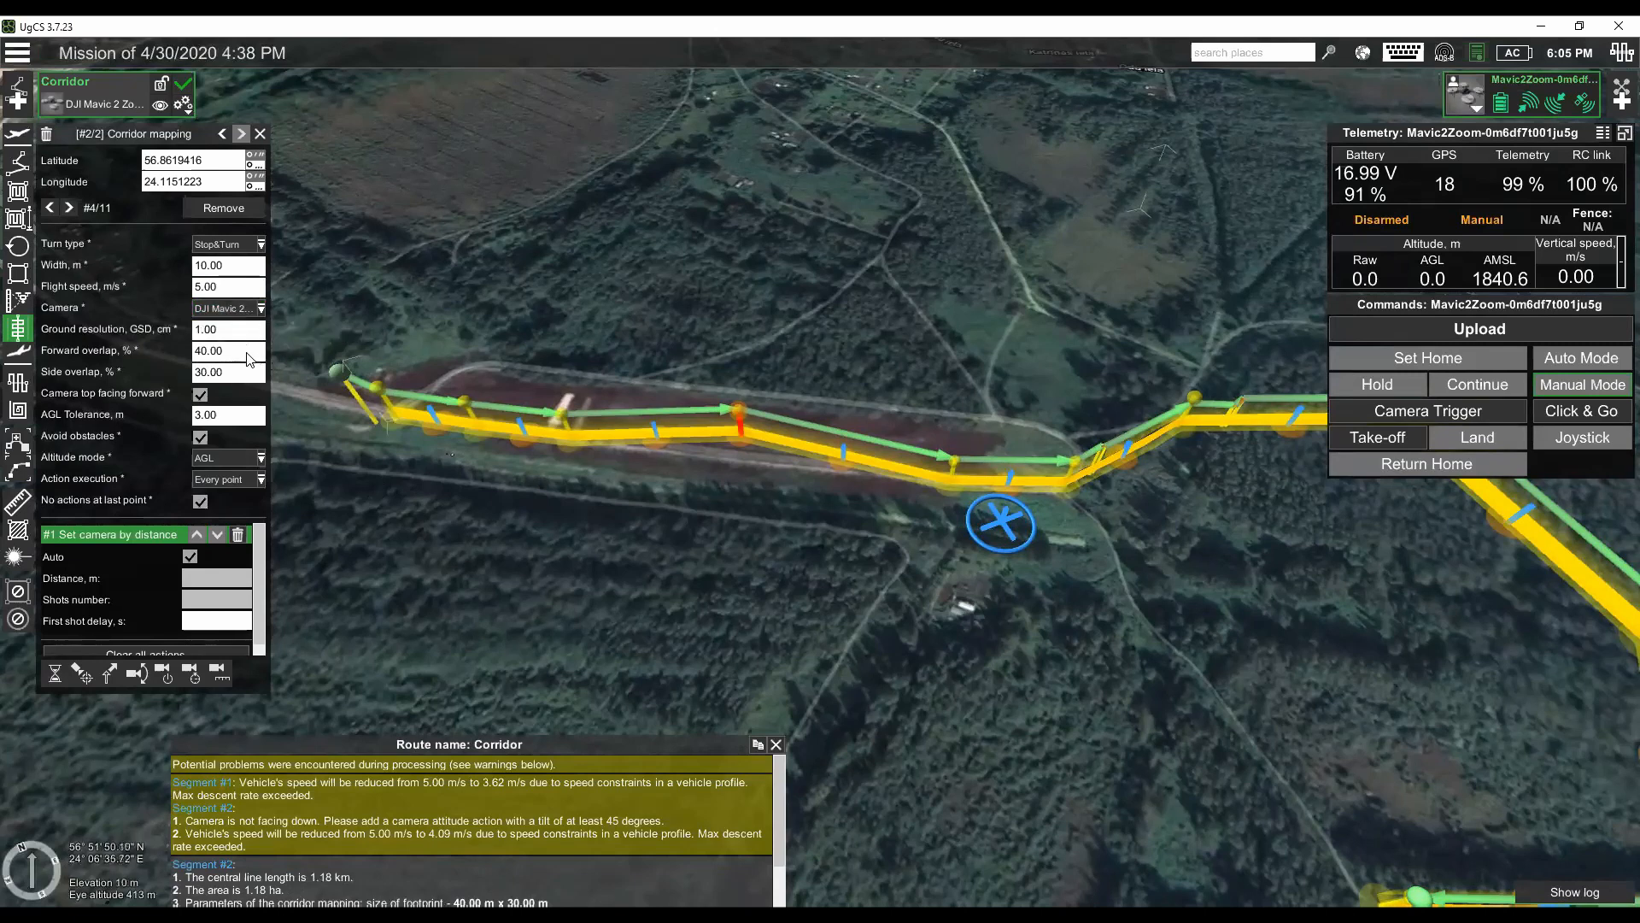
pyautogui.click(231, 333)
pyautogui.write('3')
pyautogui.press('Tab')
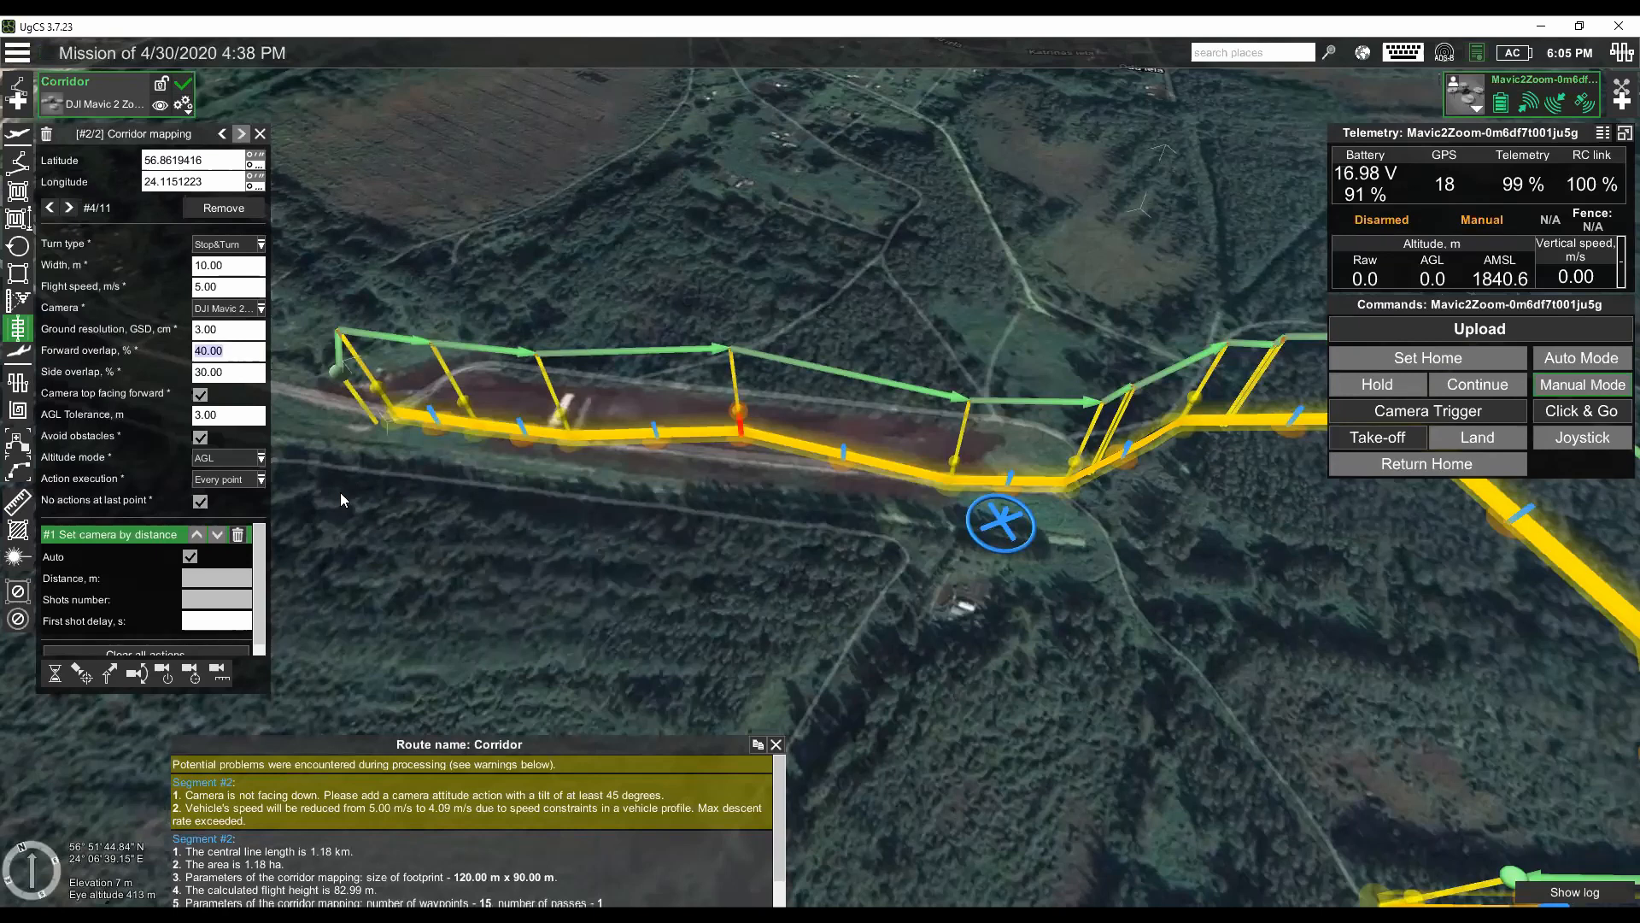
# - Set the forward overlap to 70% and the corridor width to 50 m
pyautogui.write('70')
pyautogui.press('Tab')
pyautogui.click(193, 266)
pyautogui.write('50')
pyautogui.press('Tab')
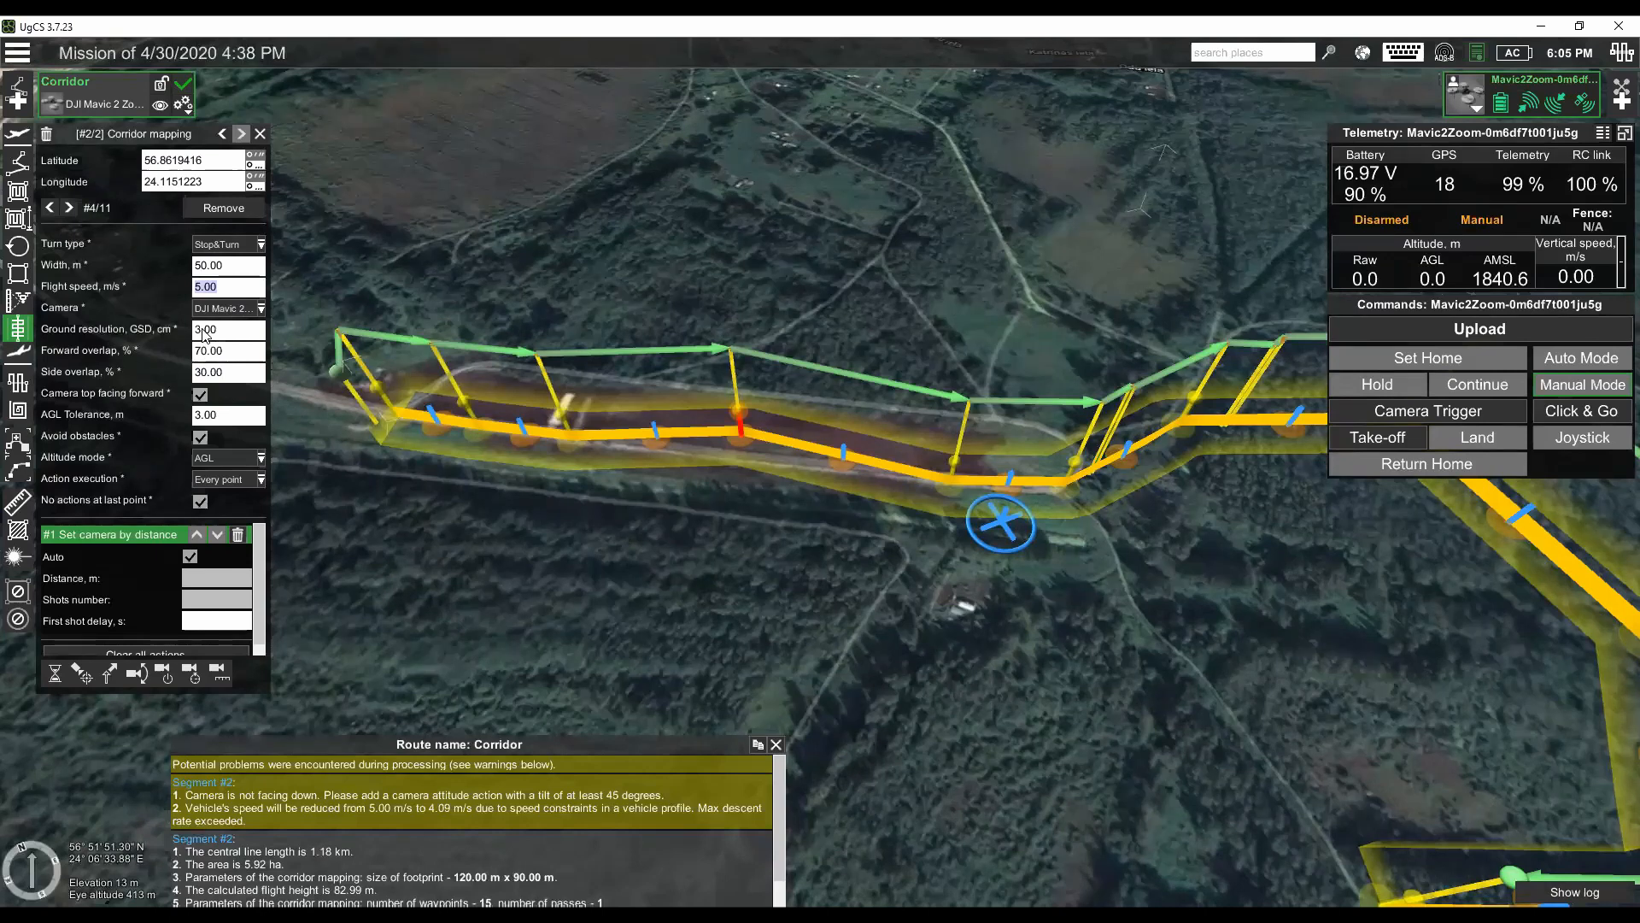
# - Set the corridor's ground resolution to 1 cm
pyautogui.click(227, 331)
pyautogui.write('1')
pyautogui.press('Tab')
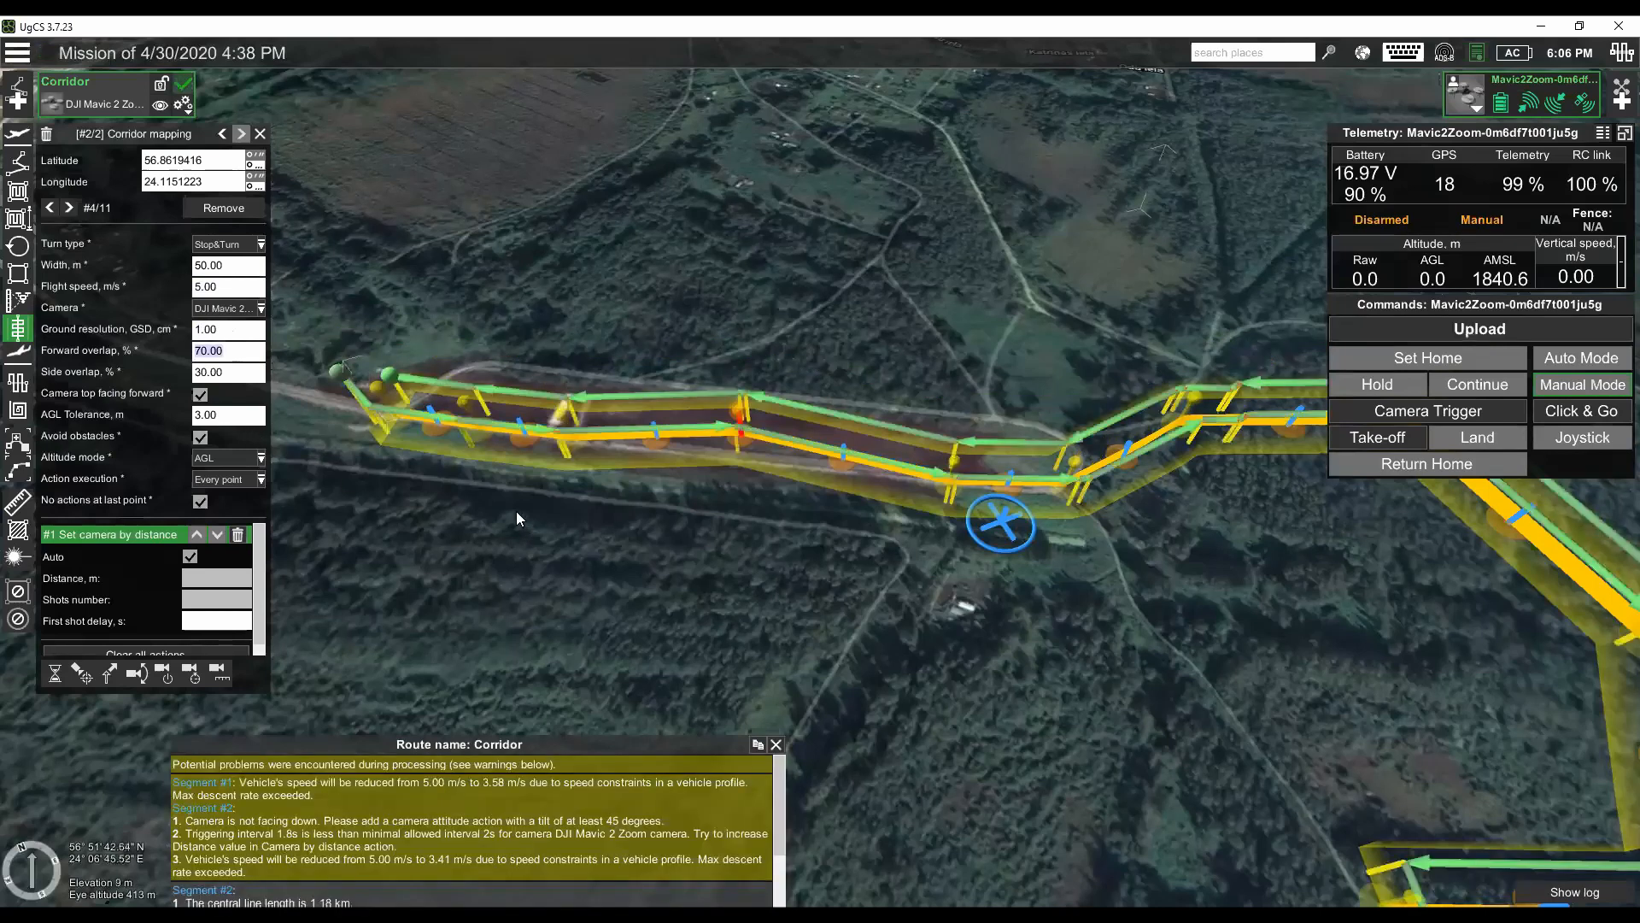
# - Set the corridor's side overlap to 80%
pyautogui.click(453, 514)
pyautogui.moveTo(455, 499)
pyautogui.mouseDown()
pyautogui.moveTo(437, 436)
pyautogui.moveTo(462, 506)
pyautogui.mouseUp()
pyautogui.moveTo(559, 579); pyautogui.dragTo(555, 499)
pyautogui.scroll(3, 555, 499)
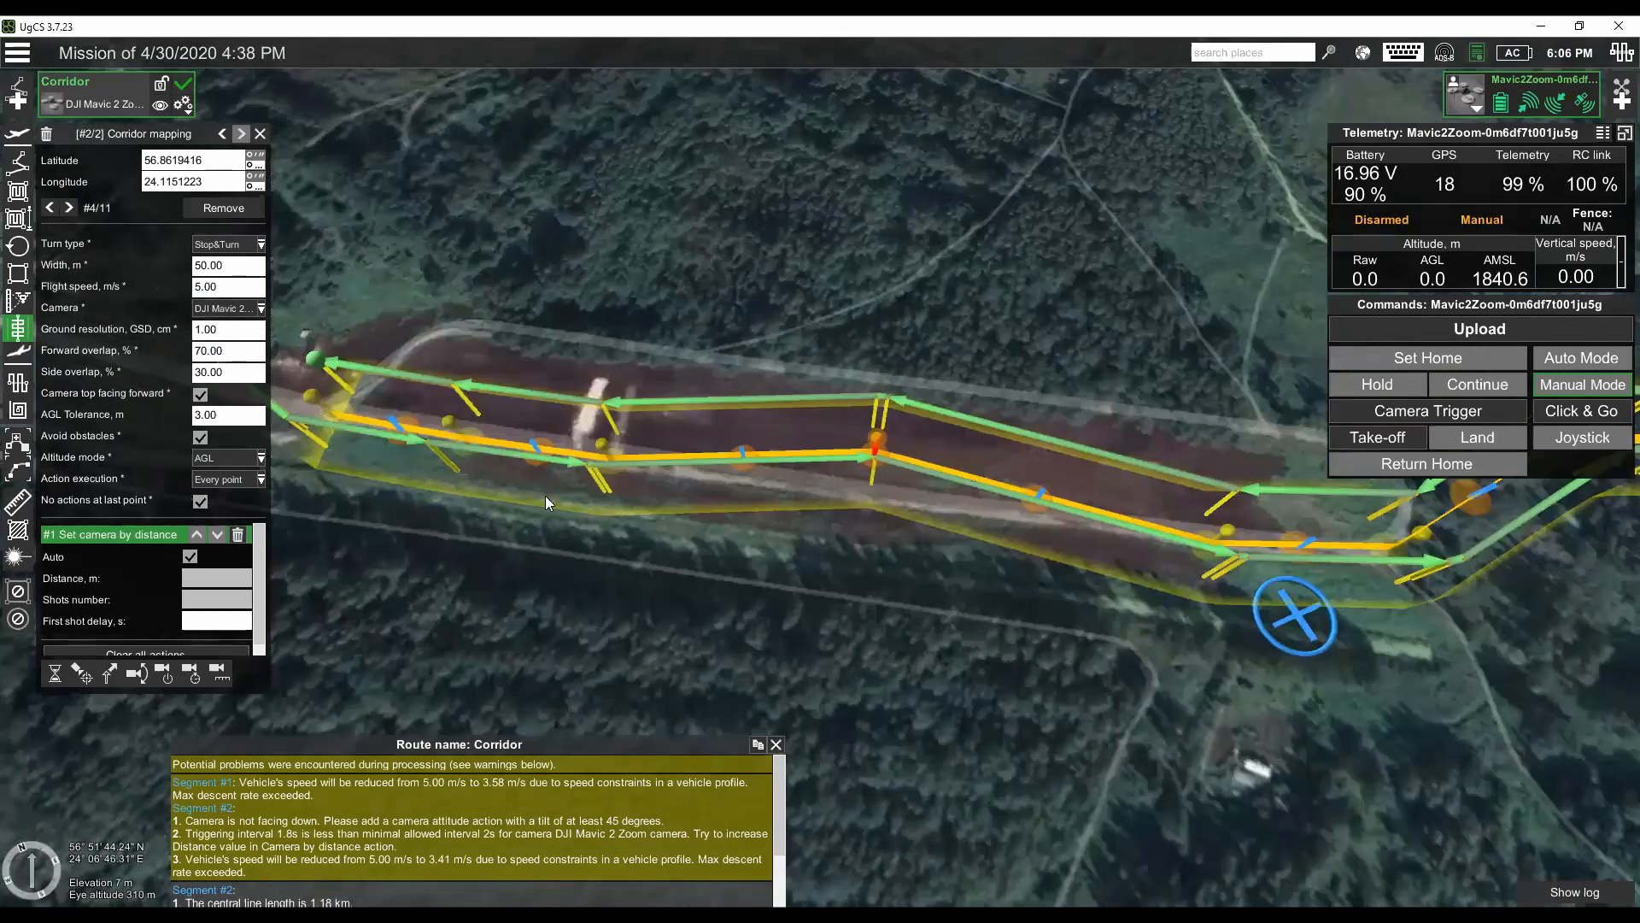
pyautogui.click(244, 371)
pyautogui.write('80')
pyautogui.press('Tab')
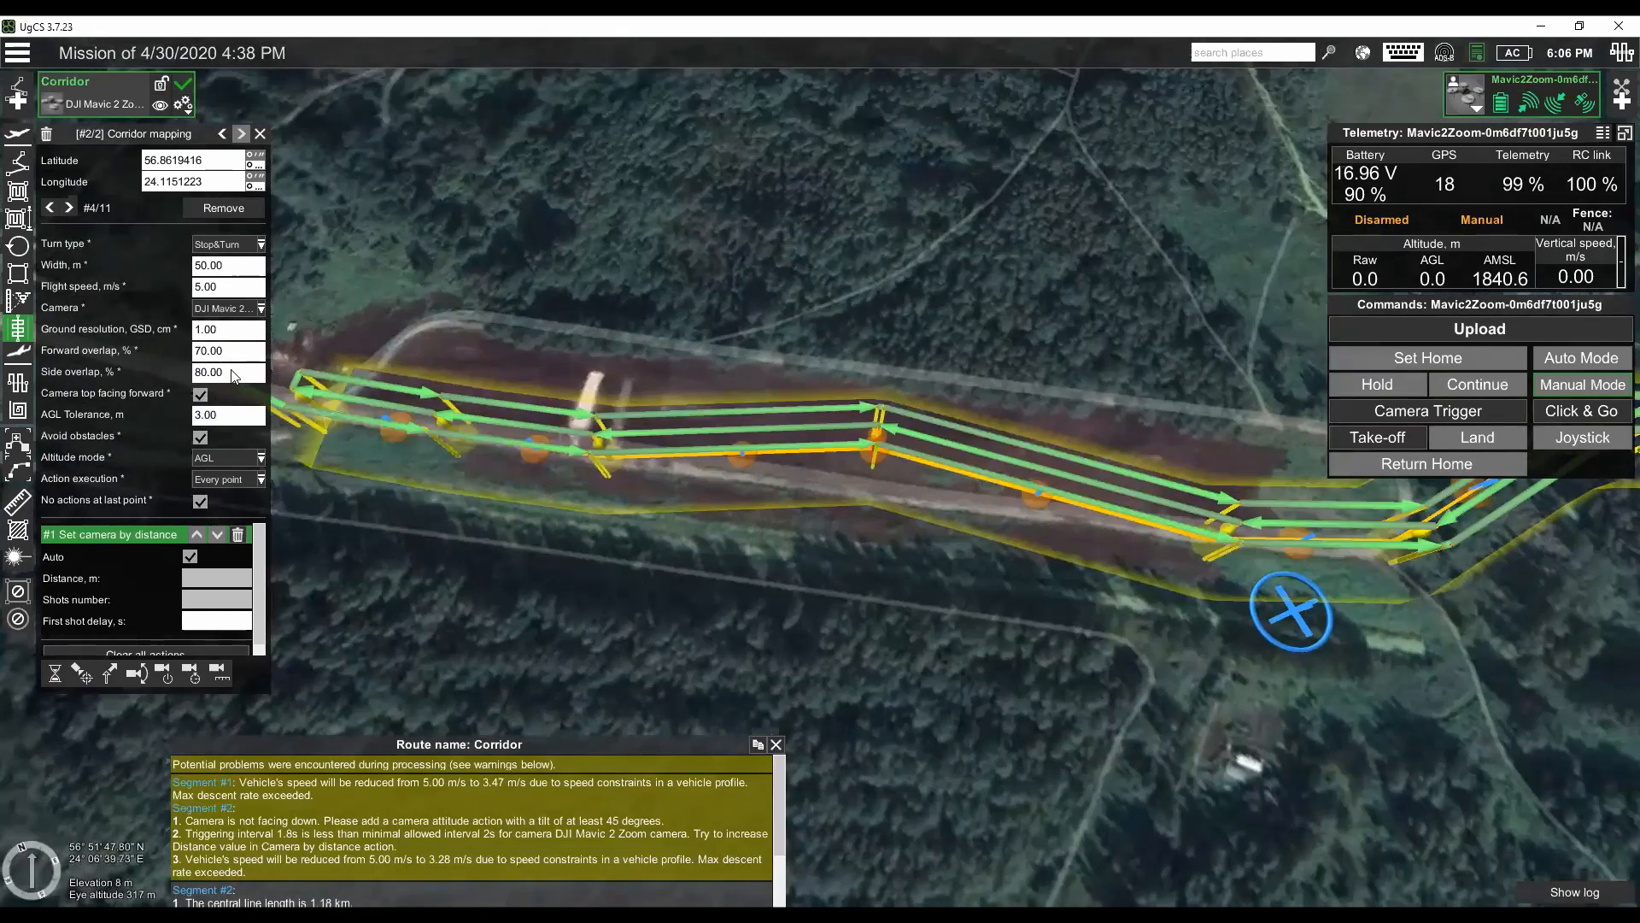
# - Set the corridor's side overlap to 50%
pyautogui.moveTo(235, 376); pyautogui.dragTo(186, 370)
pyautogui.write('50')
pyautogui.press('Tab')
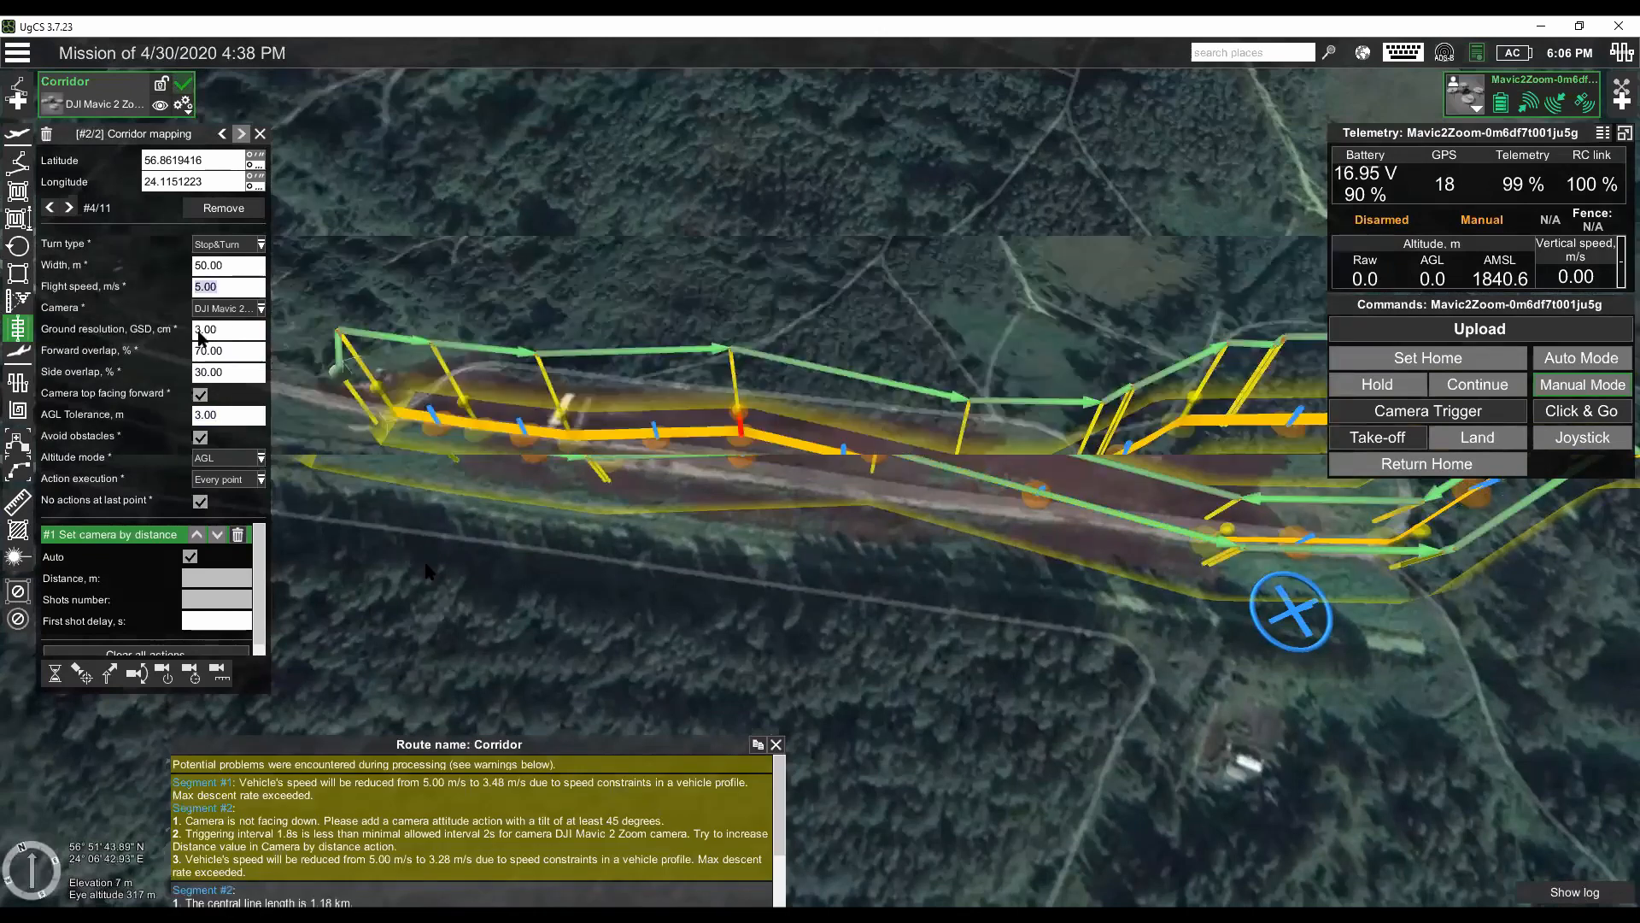
# - Show the elevation profile of the Corridor route
pyautogui.moveTo(426, 564); pyautogui.dragTo(448, 547)
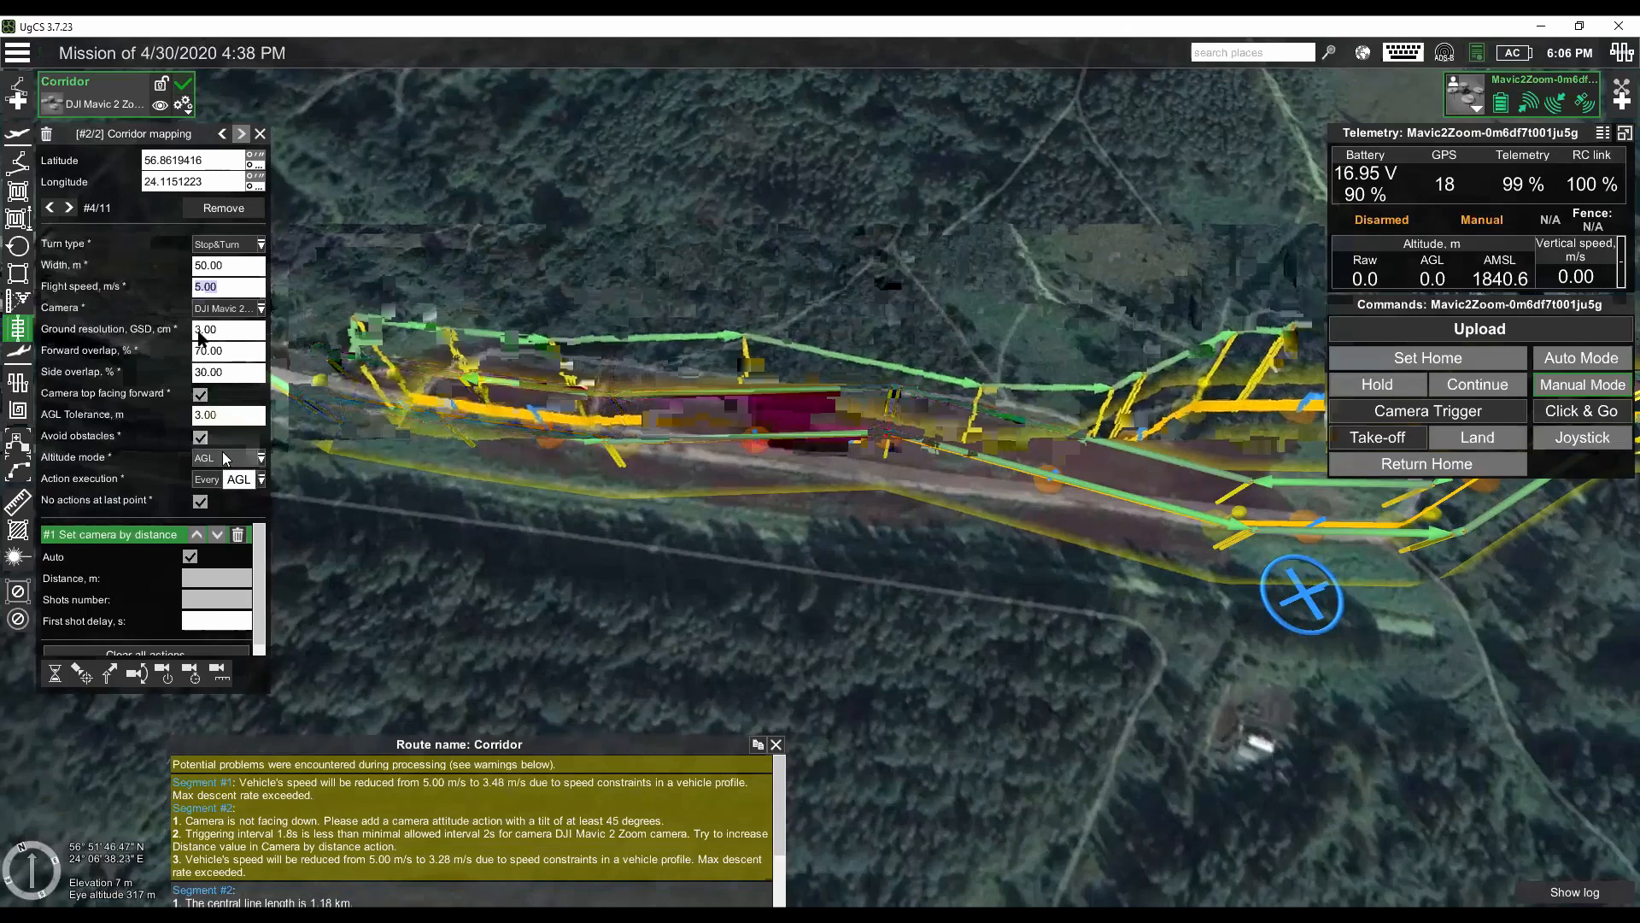
pyautogui.moveTo(467, 532)
pyautogui.mouseDown()
pyautogui.moveTo(465, 569)
pyautogui.moveTo(557, 500)
pyautogui.moveTo(820, 550)
pyautogui.moveTo(647, 538)
pyautogui.mouseUp()
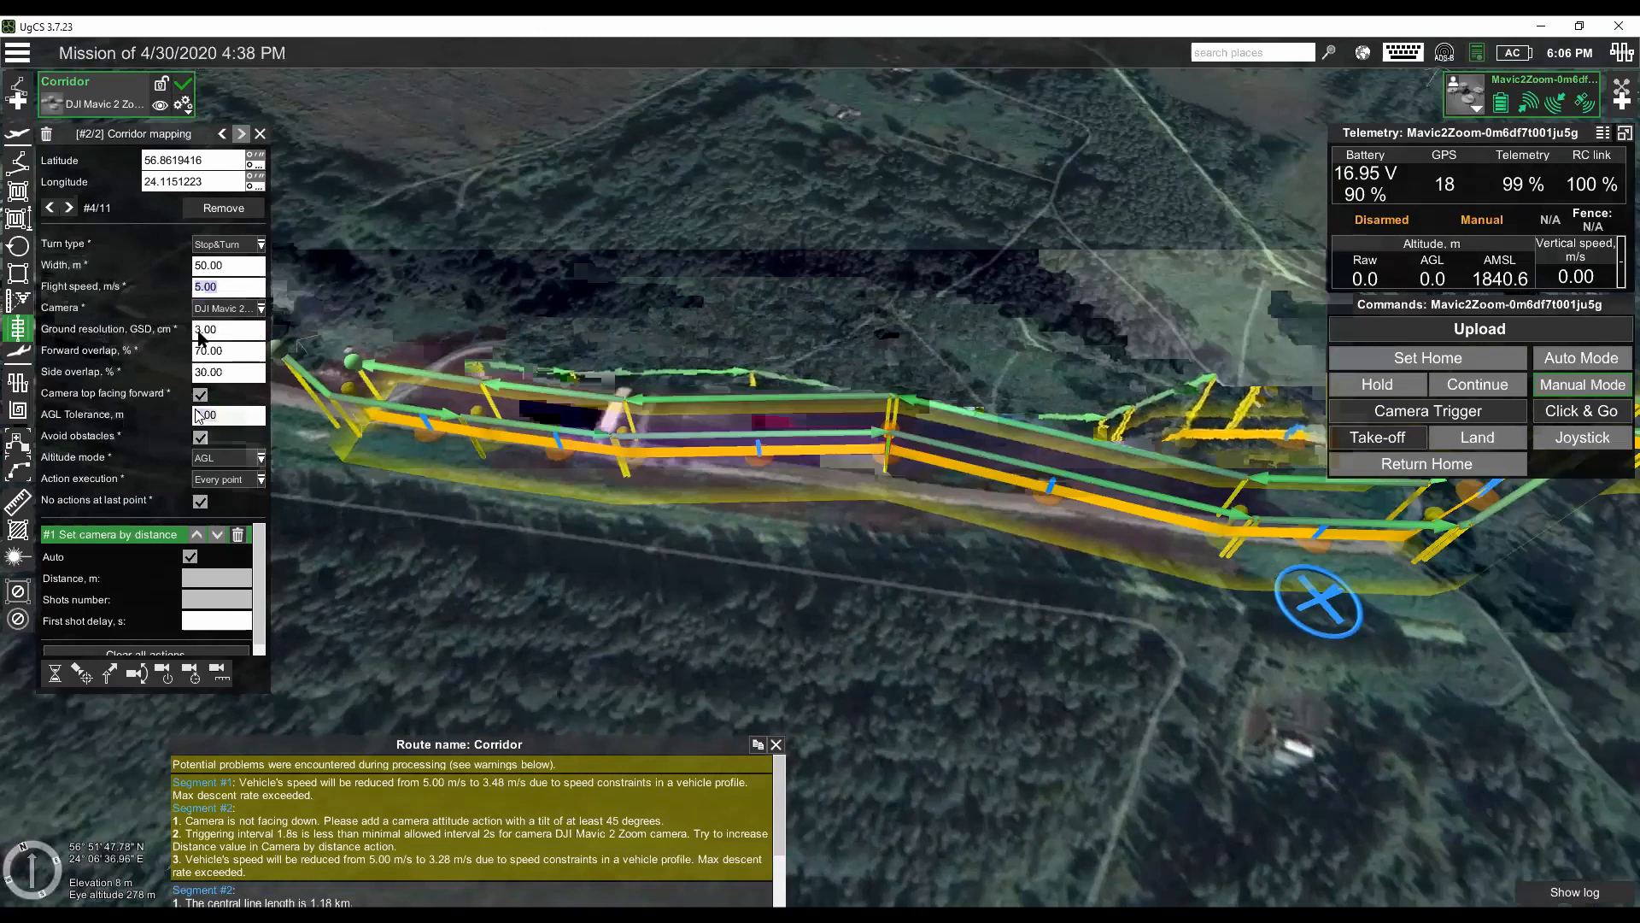
pyautogui.click(188, 108)
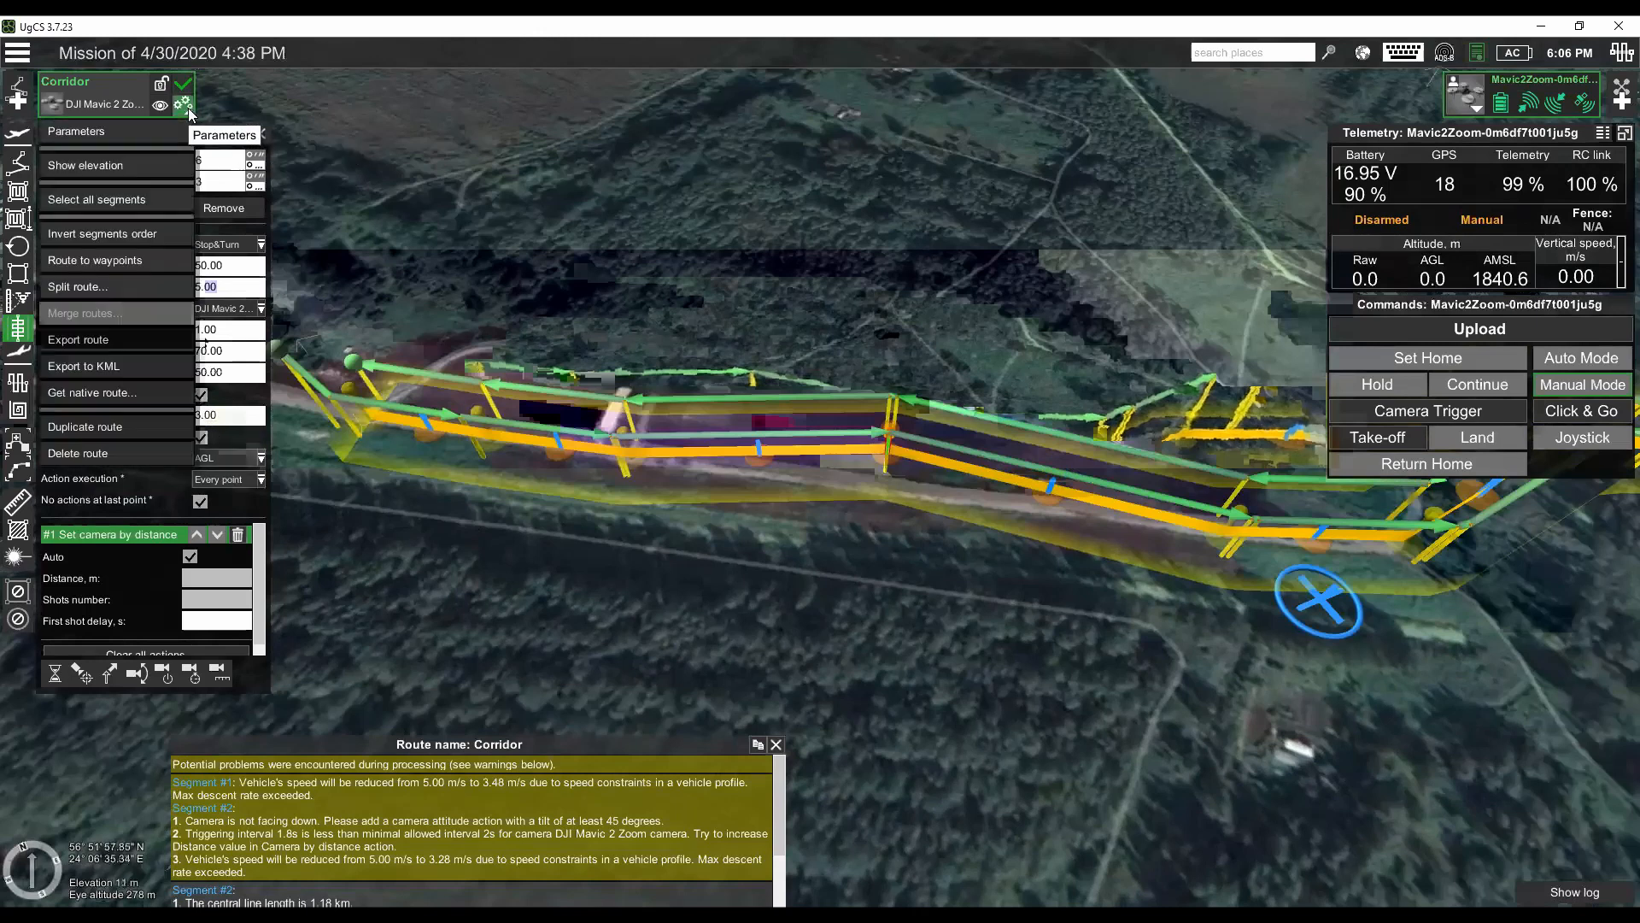
pyautogui.click(167, 173)
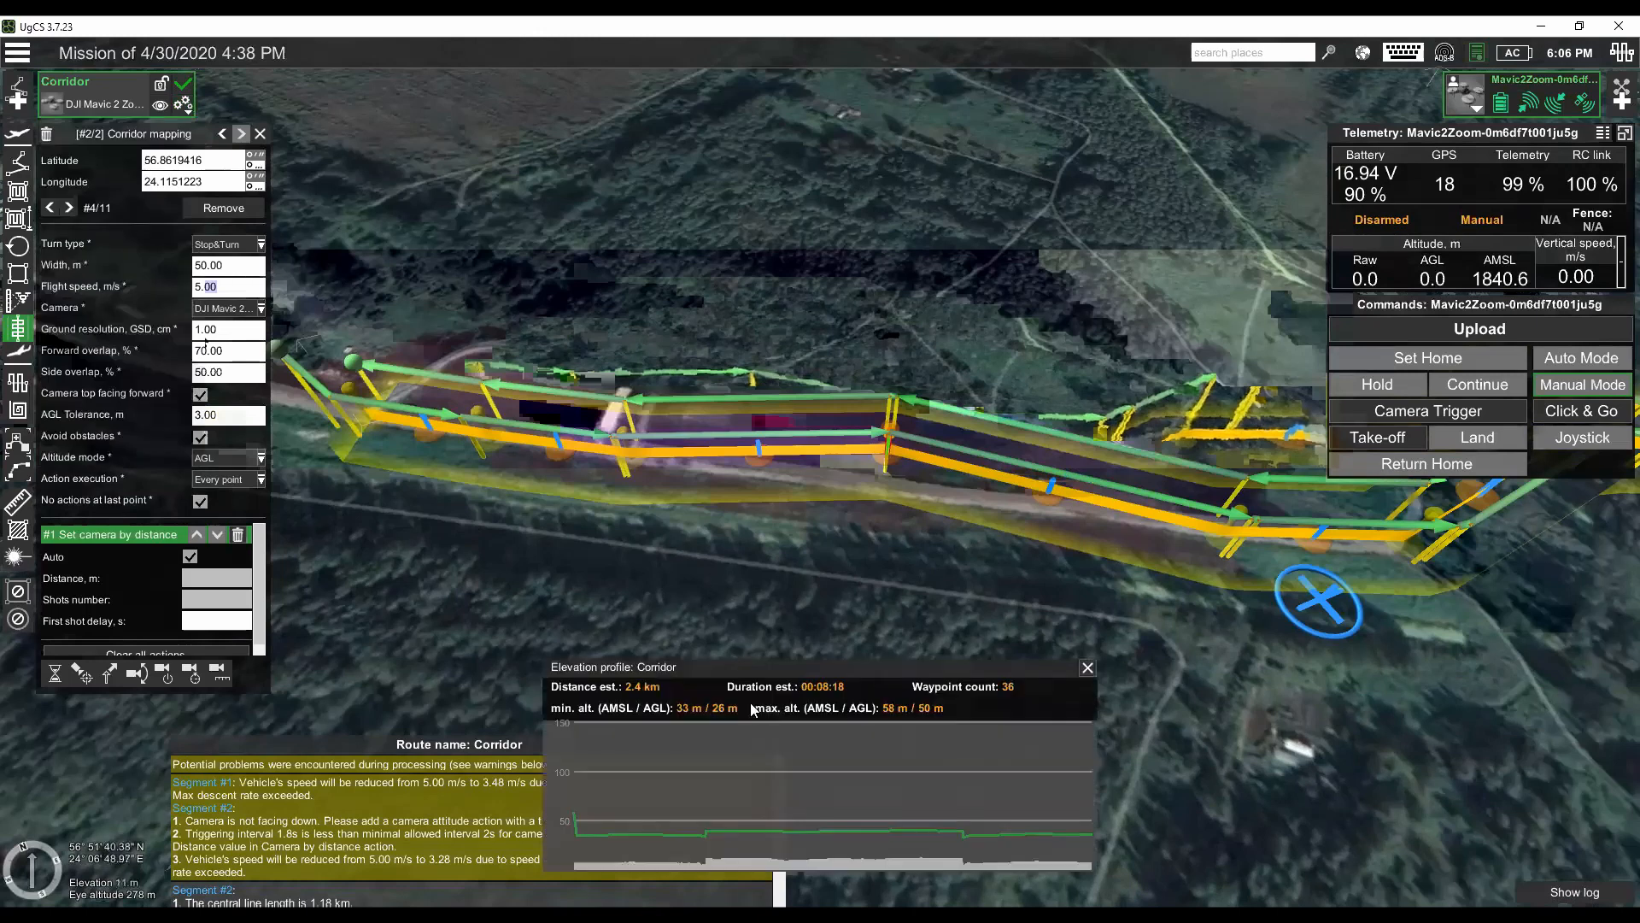
pyautogui.moveTo(699, 801)
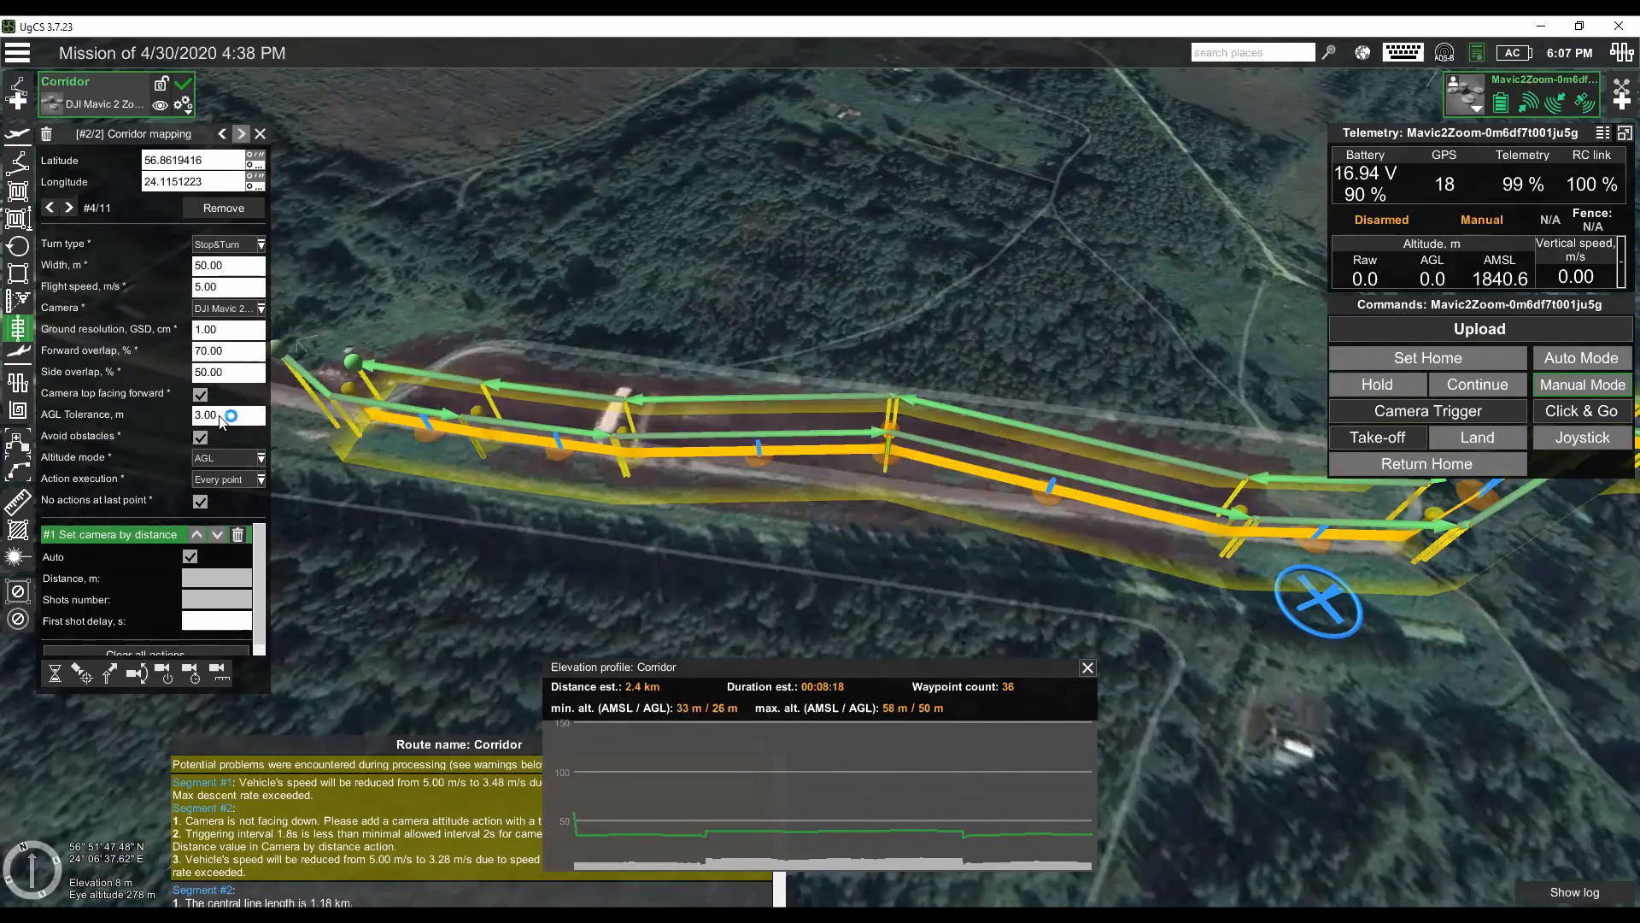
# - Set the corridor's altitude mode to AMSL and look at the action execution choices
pyautogui.click(252, 458)
pyautogui.click(248, 480)
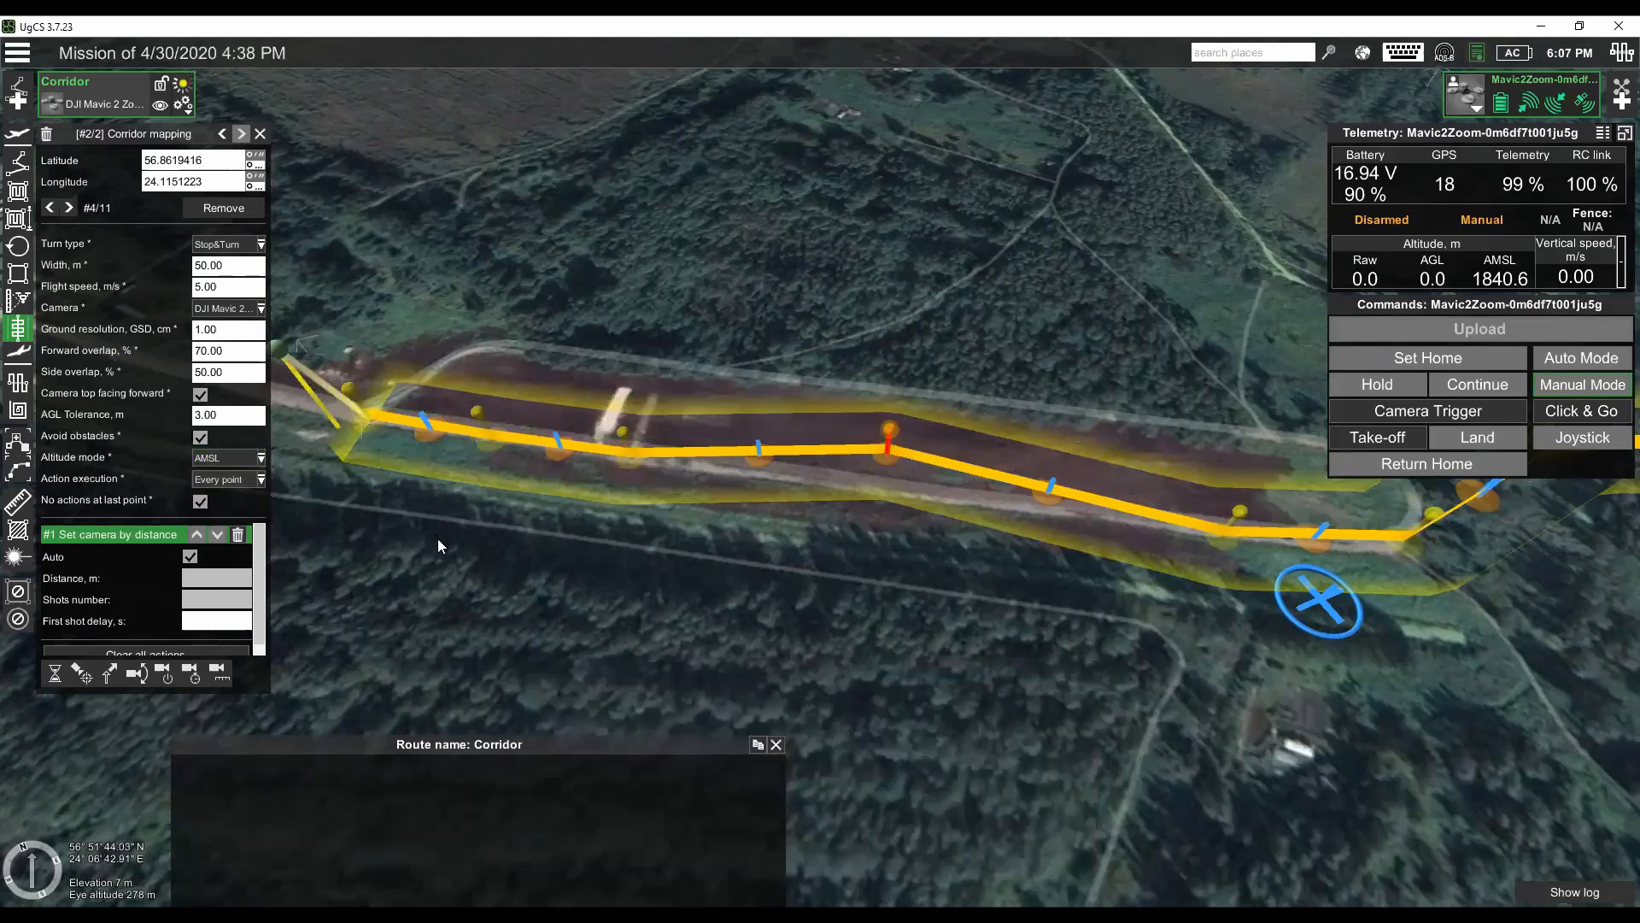
pyautogui.moveTo(442, 543)
pyautogui.mouseDown()
pyautogui.moveTo(434, 567)
pyautogui.moveTo(388, 508)
pyautogui.moveTo(449, 521)
pyautogui.mouseUp()
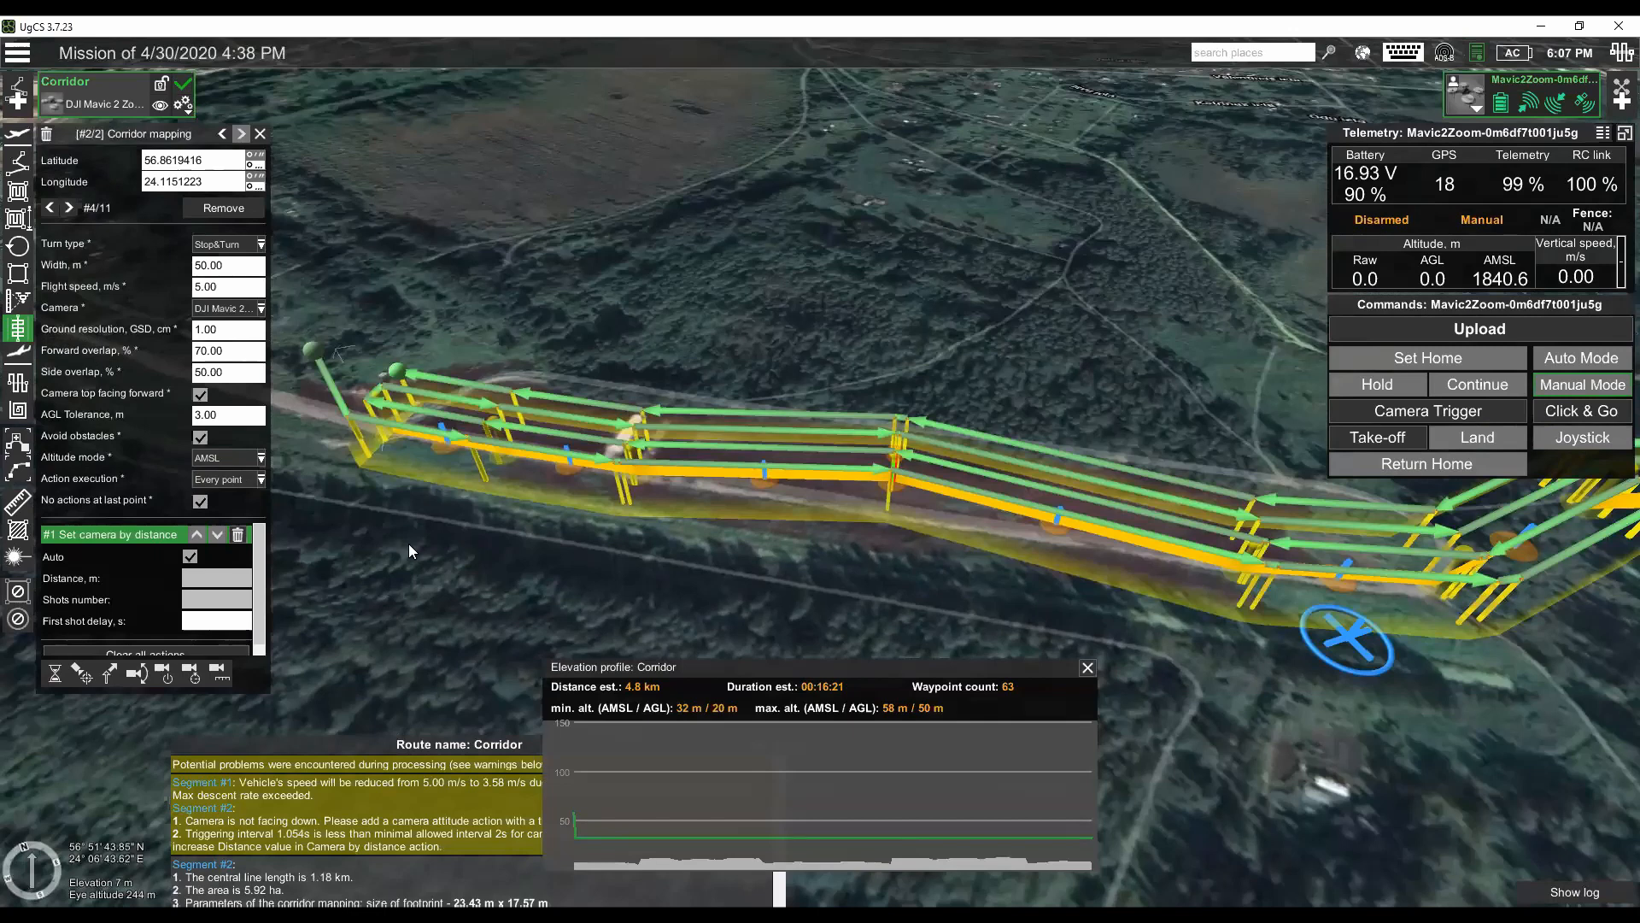
pyautogui.click(248, 483)
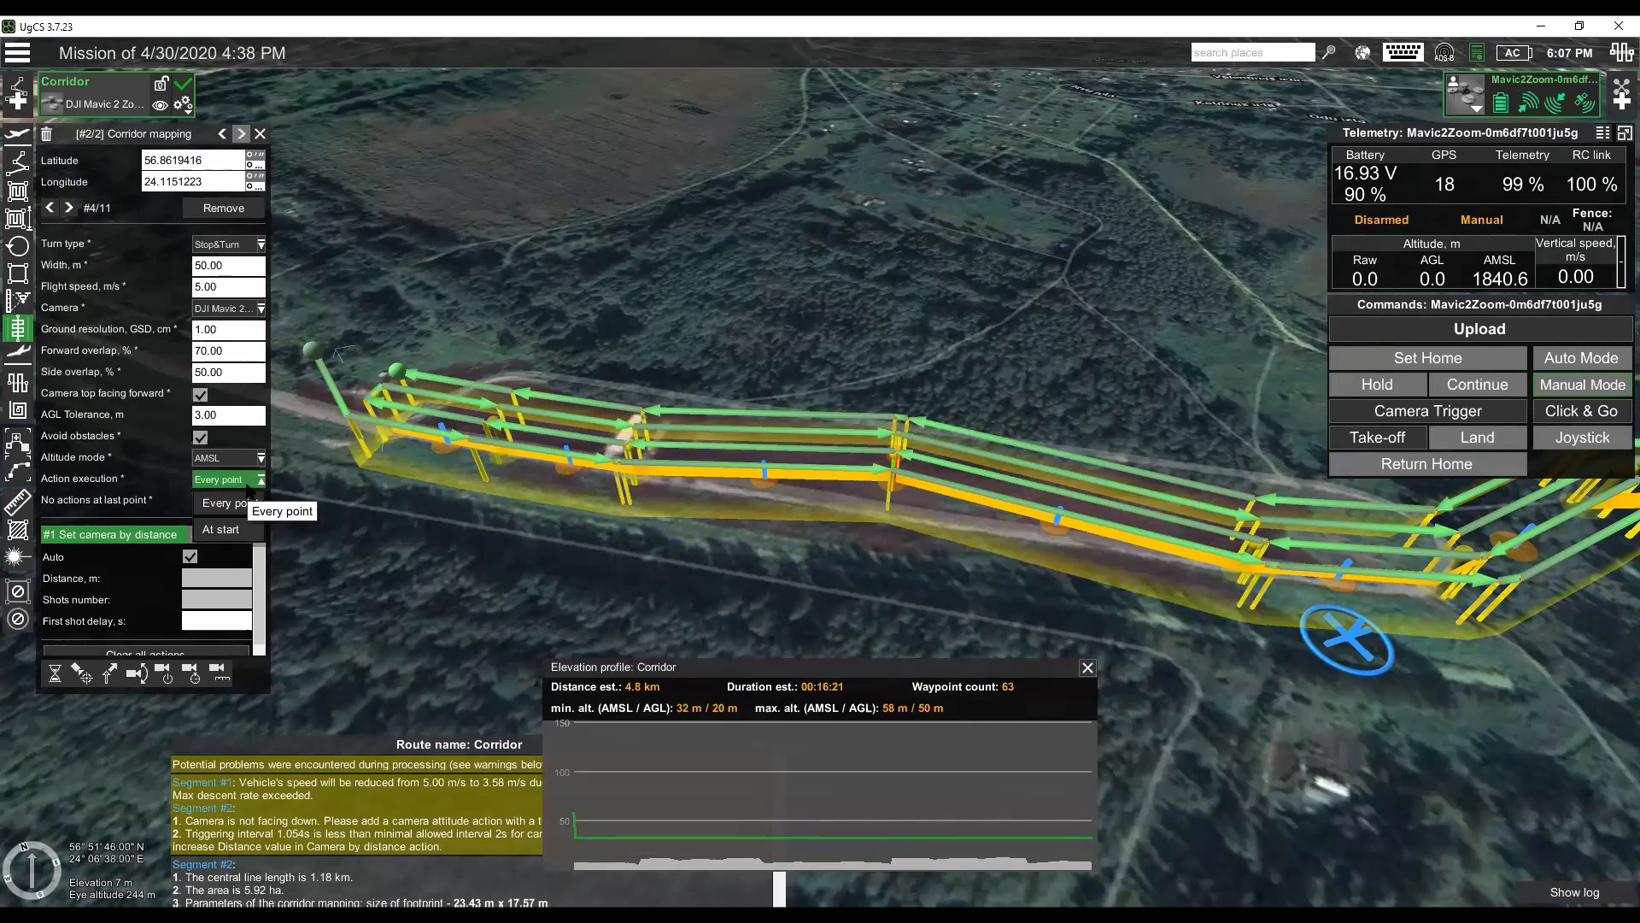
pyautogui.click(223, 483)
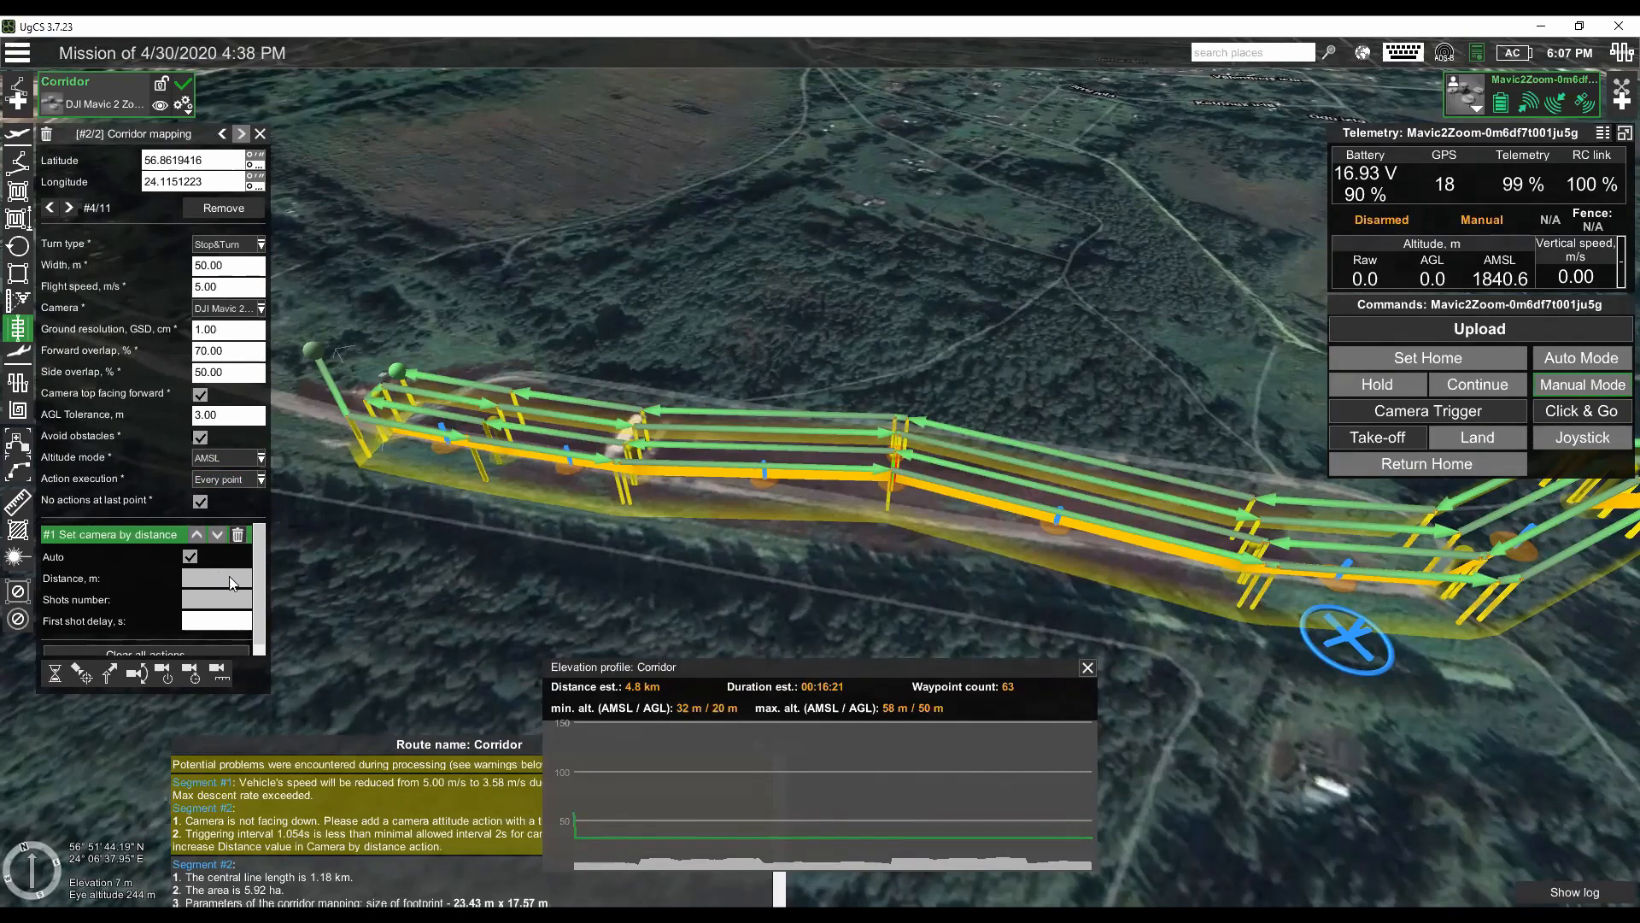
# - Add a Set camera attitude action to the corridor segment with a tilt of 90°
pyautogui.scroll(-1, 228, 578)
pyautogui.scroll(1, 227, 578)
pyautogui.scroll(-1, 135, 627)
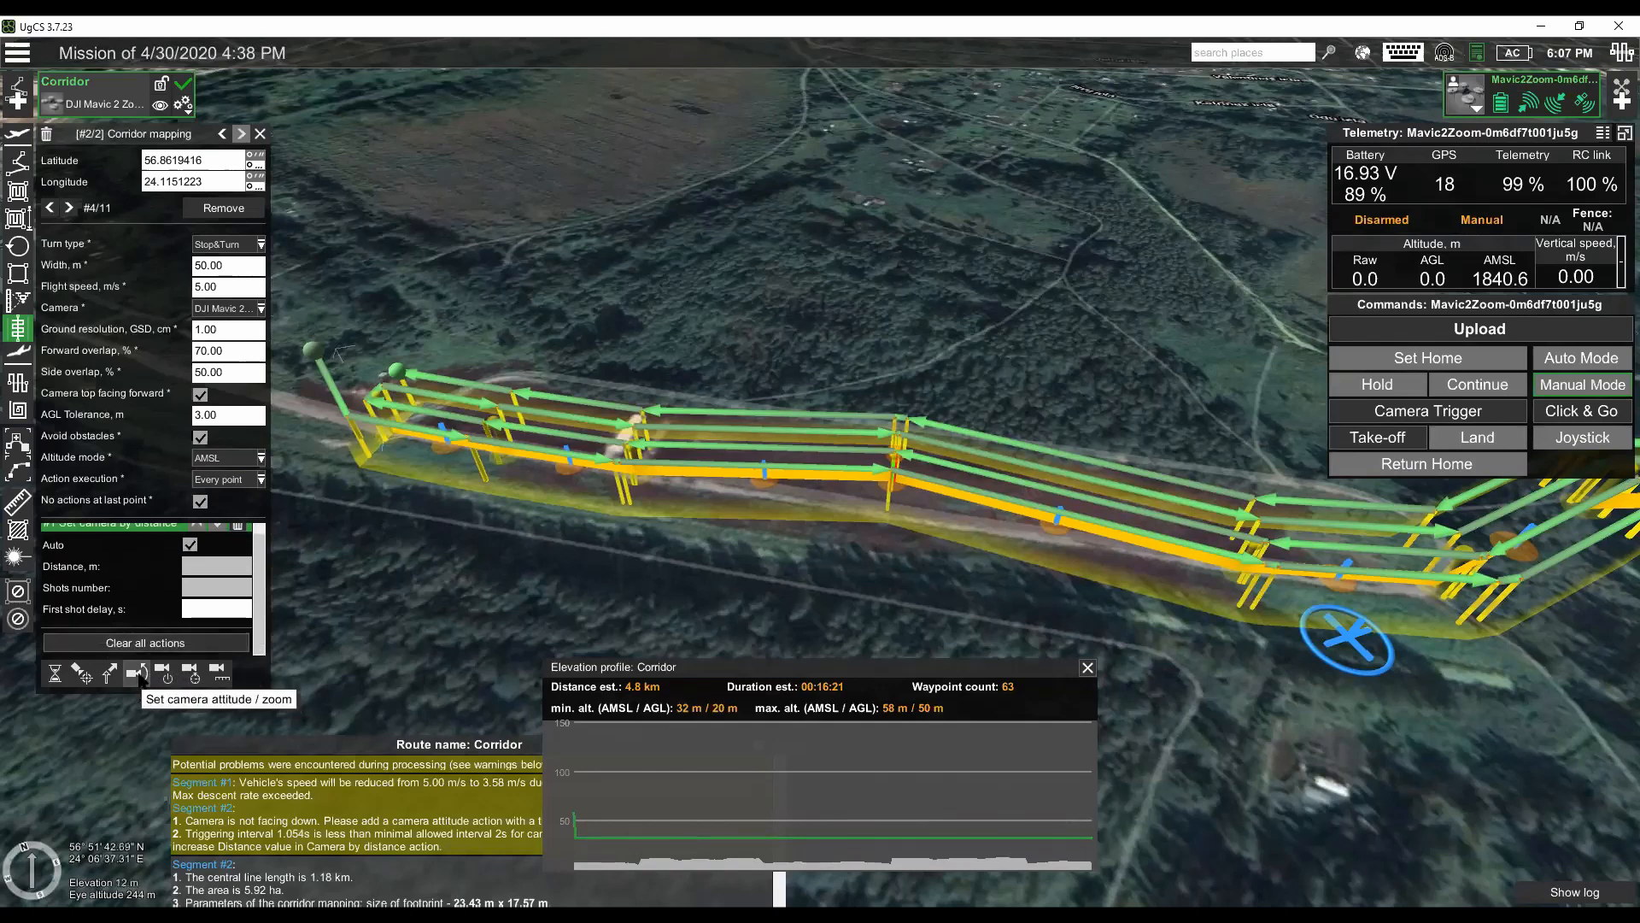
pyautogui.click(139, 675)
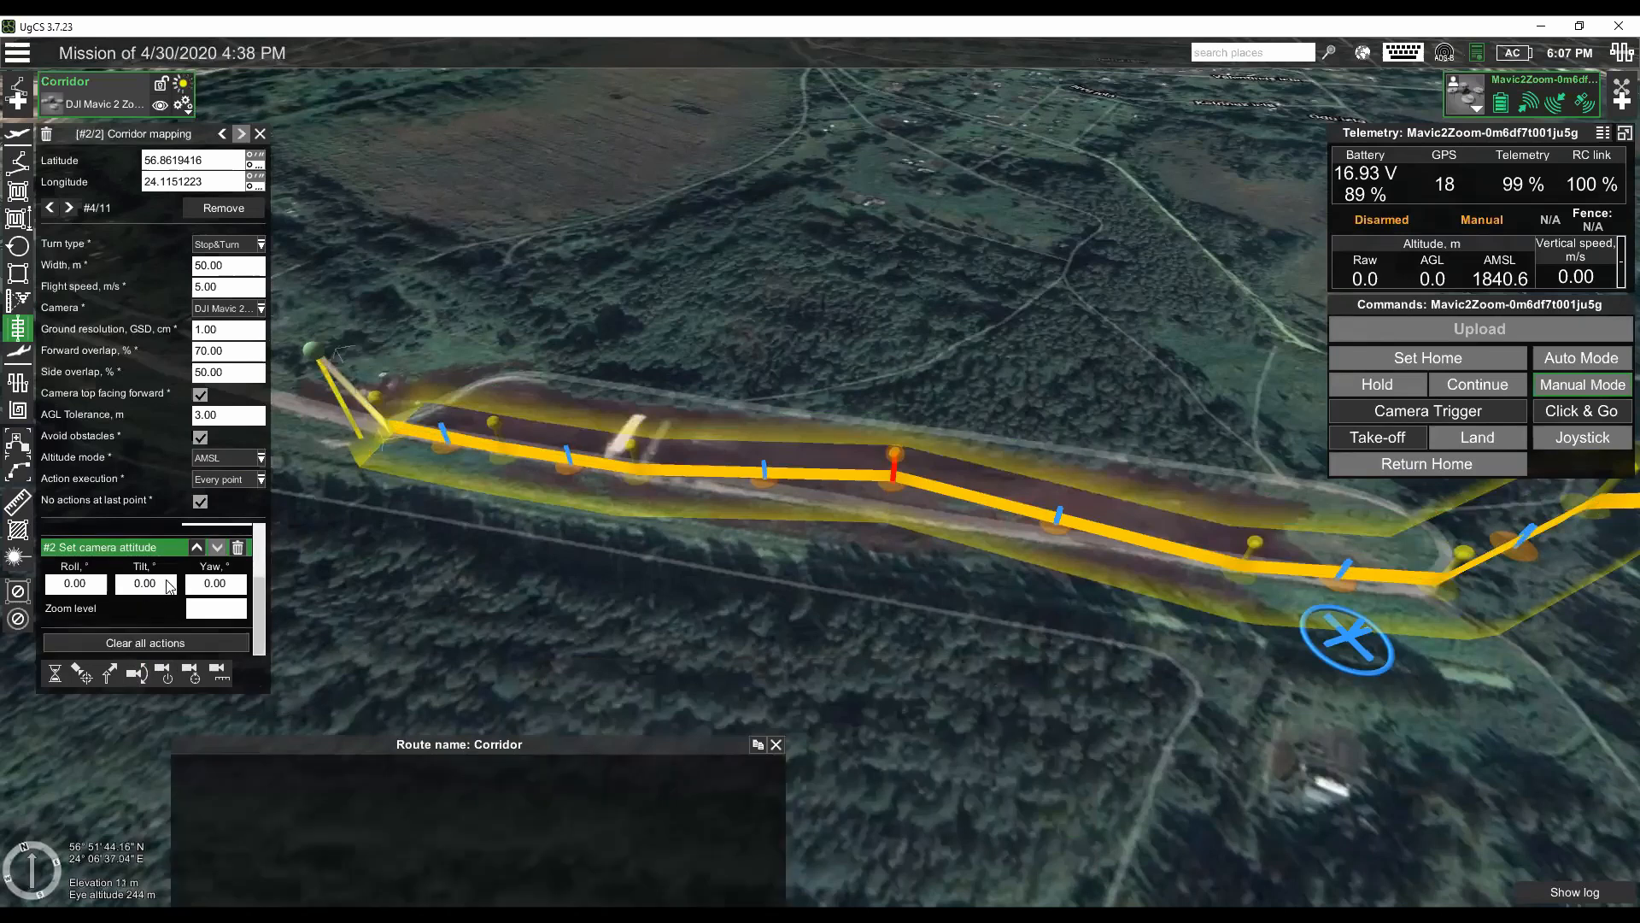
pyautogui.click(146, 588)
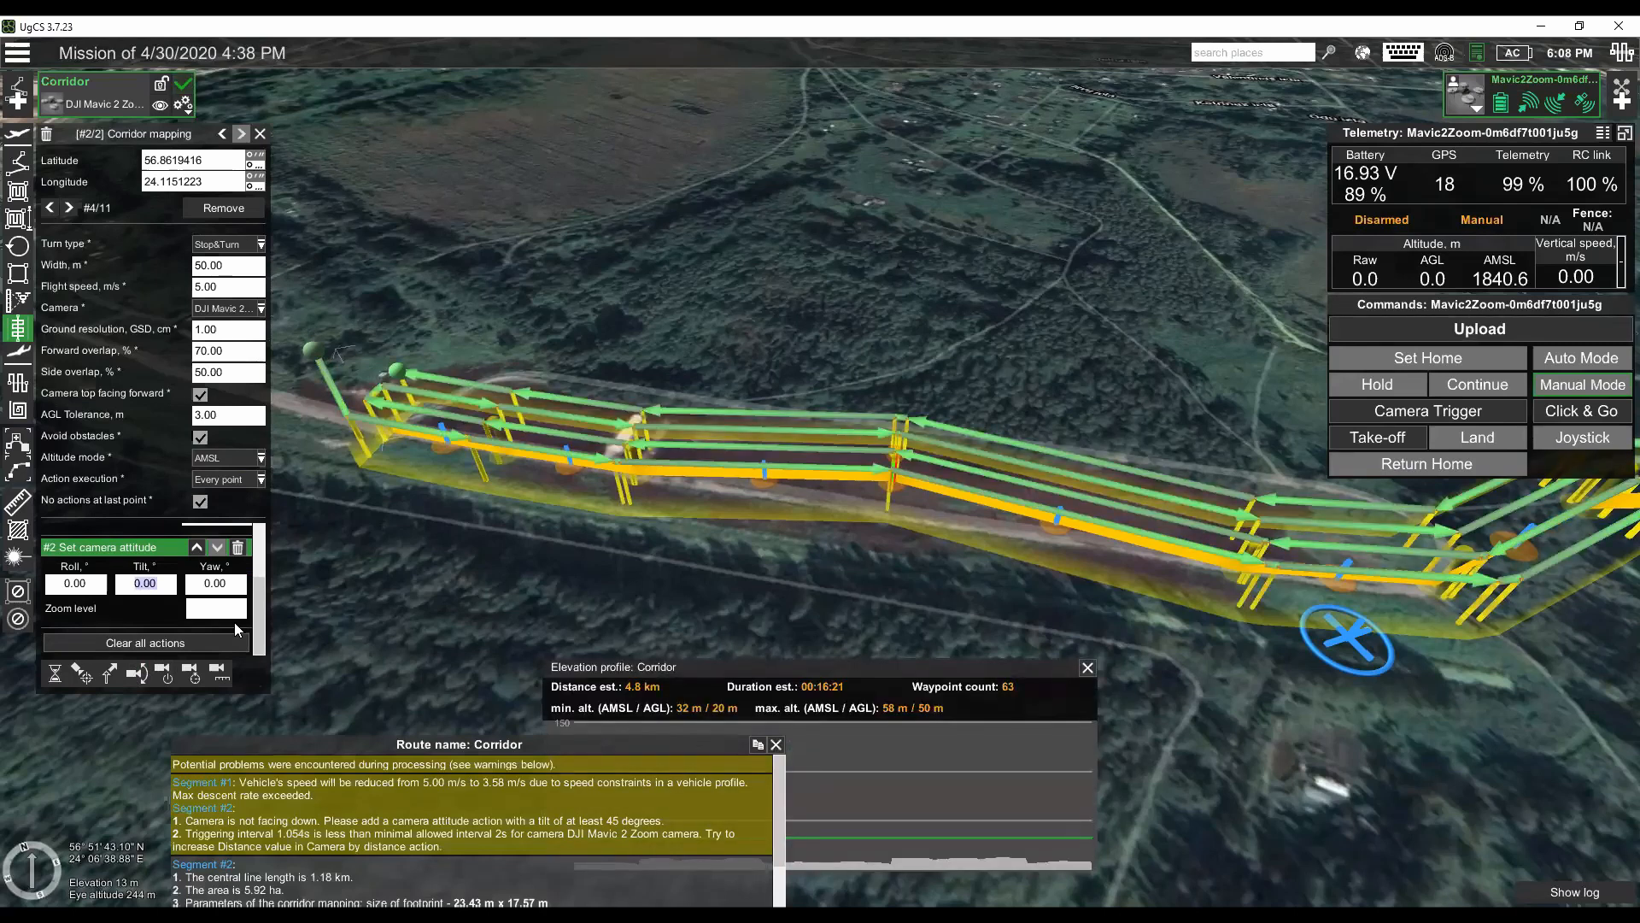
pyautogui.write('90')
pyautogui.press('Tab')
pyautogui.scroll(-2, 555, 562)
pyautogui.click(235, 415)
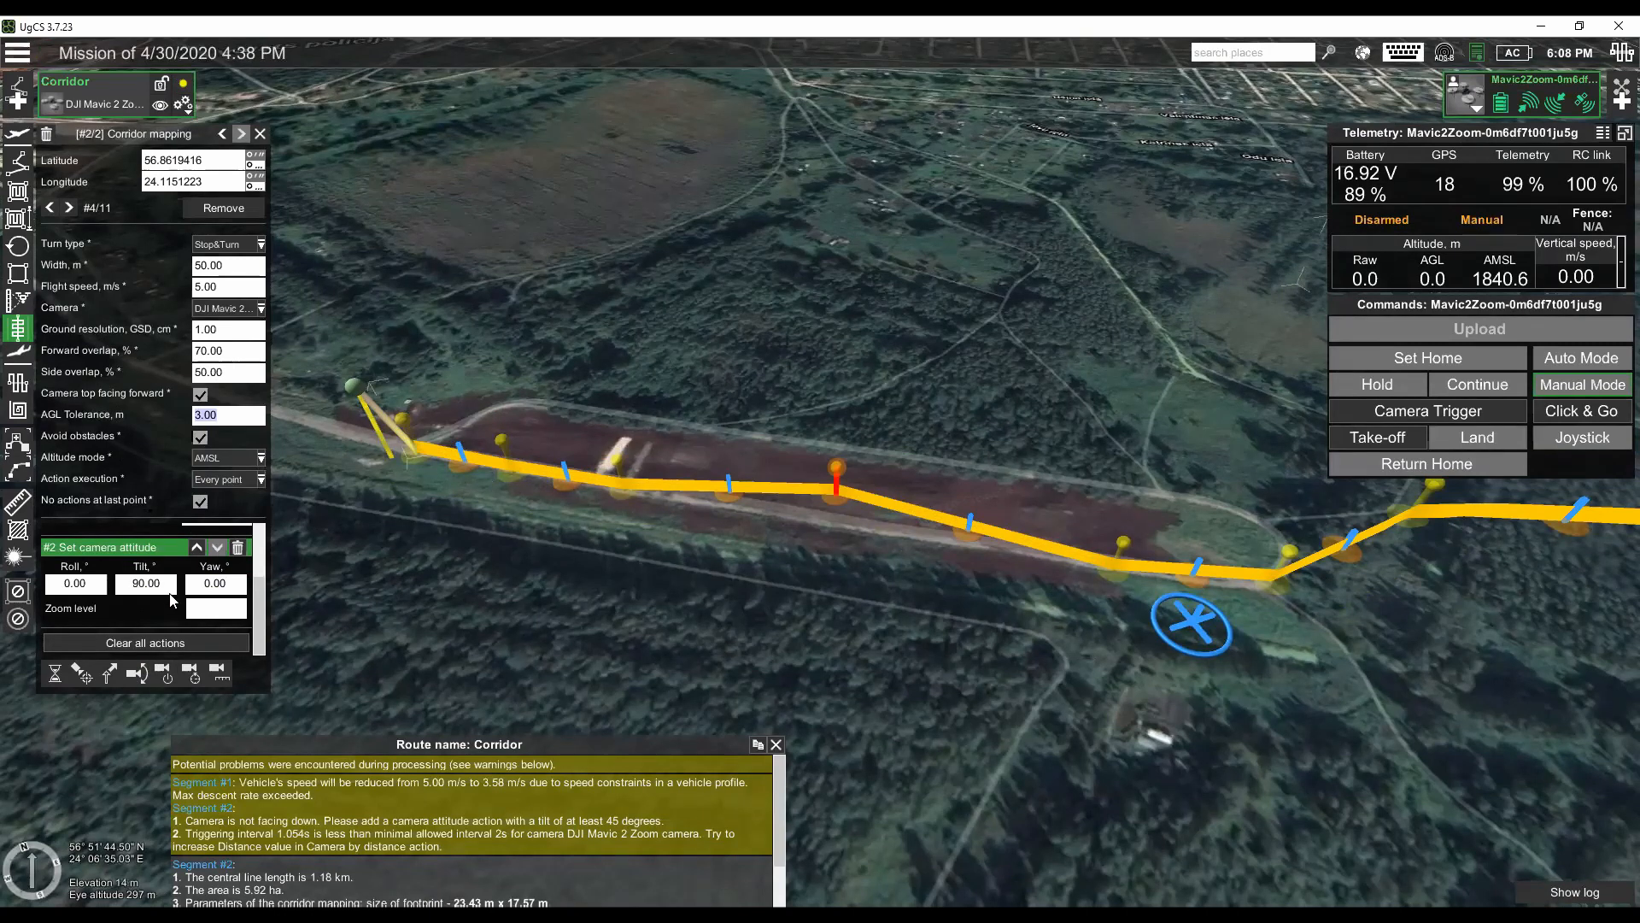
# - Set the tilt of the corridor's camera attitude action to 45°
pyautogui.scroll(2, 159, 577)
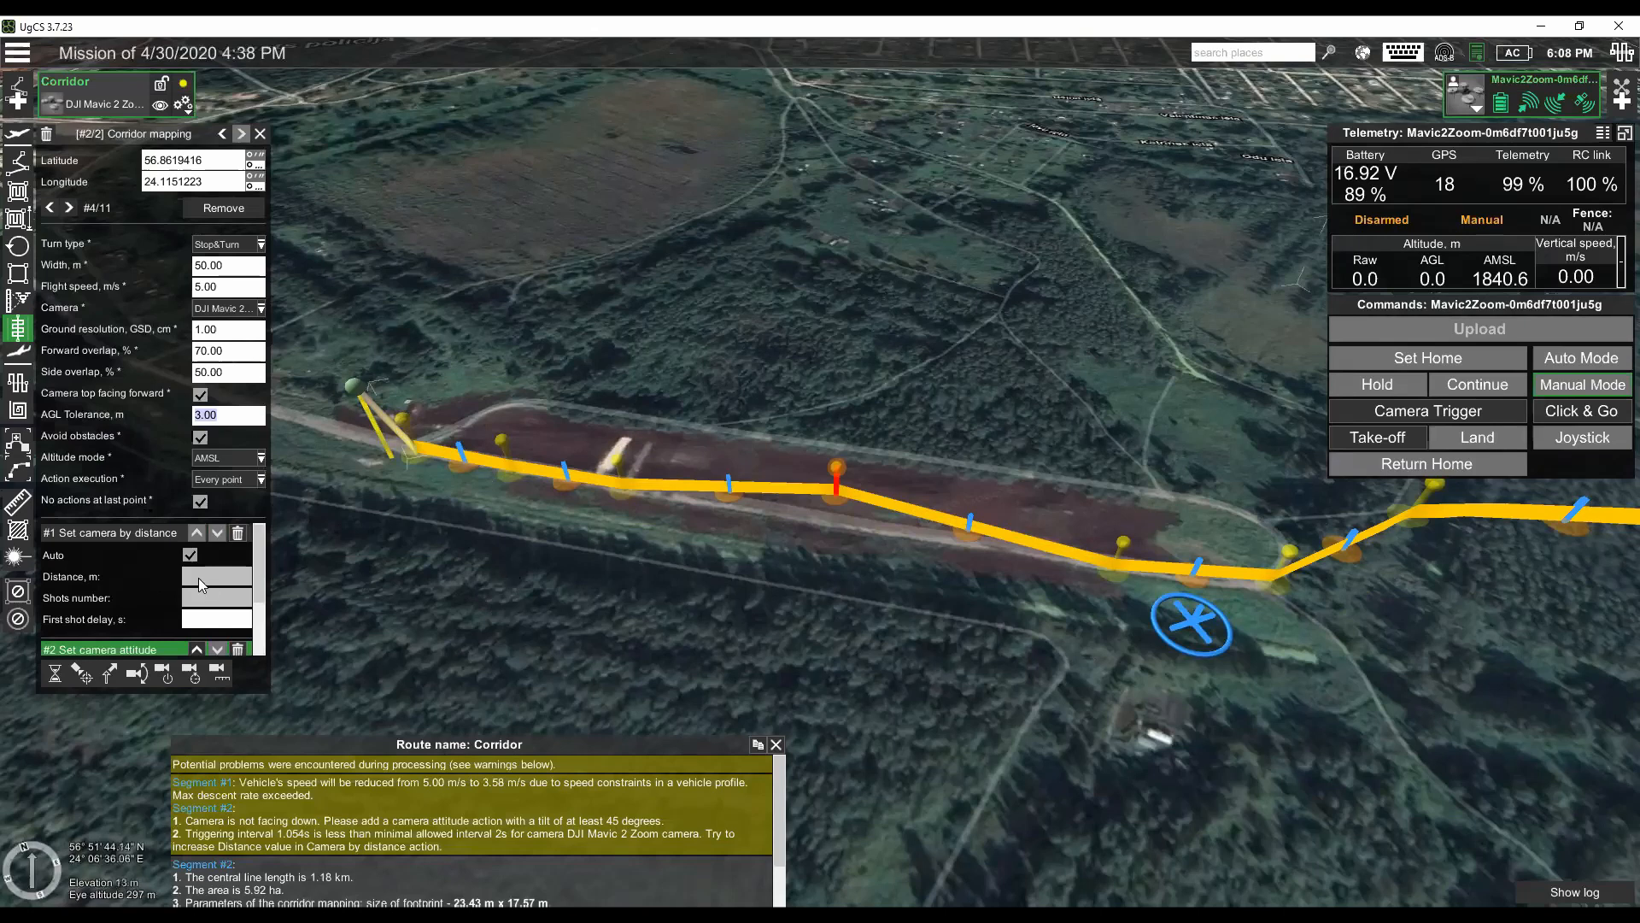
pyautogui.scroll(-2, 198, 577)
pyautogui.click(169, 584)
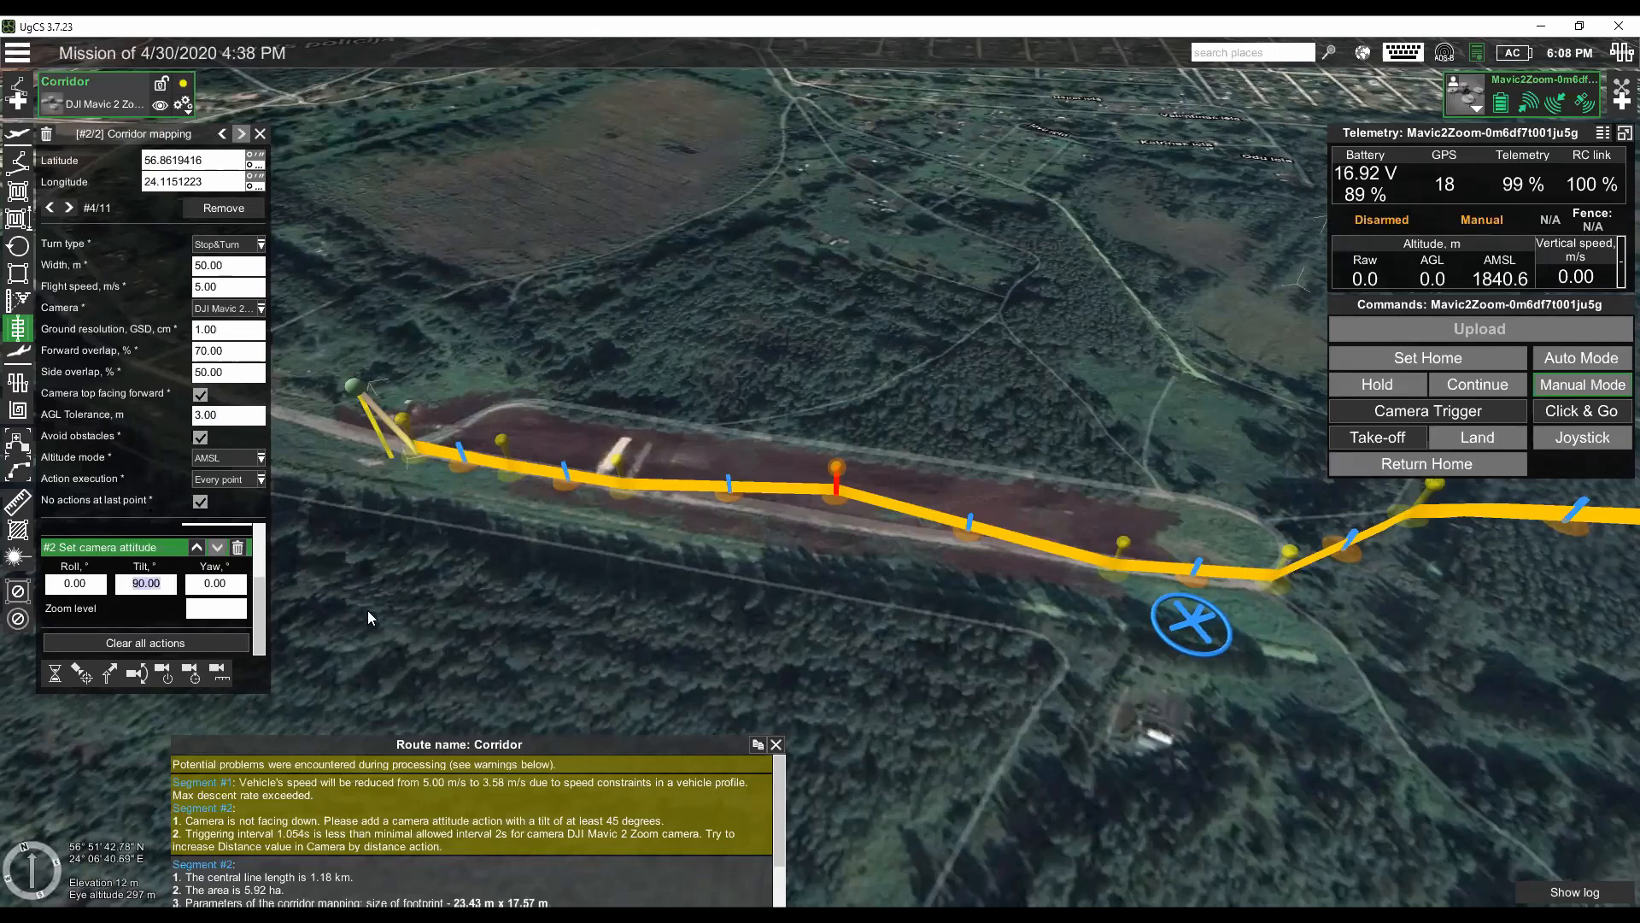
pyautogui.write('45')
pyautogui.press('Tab')
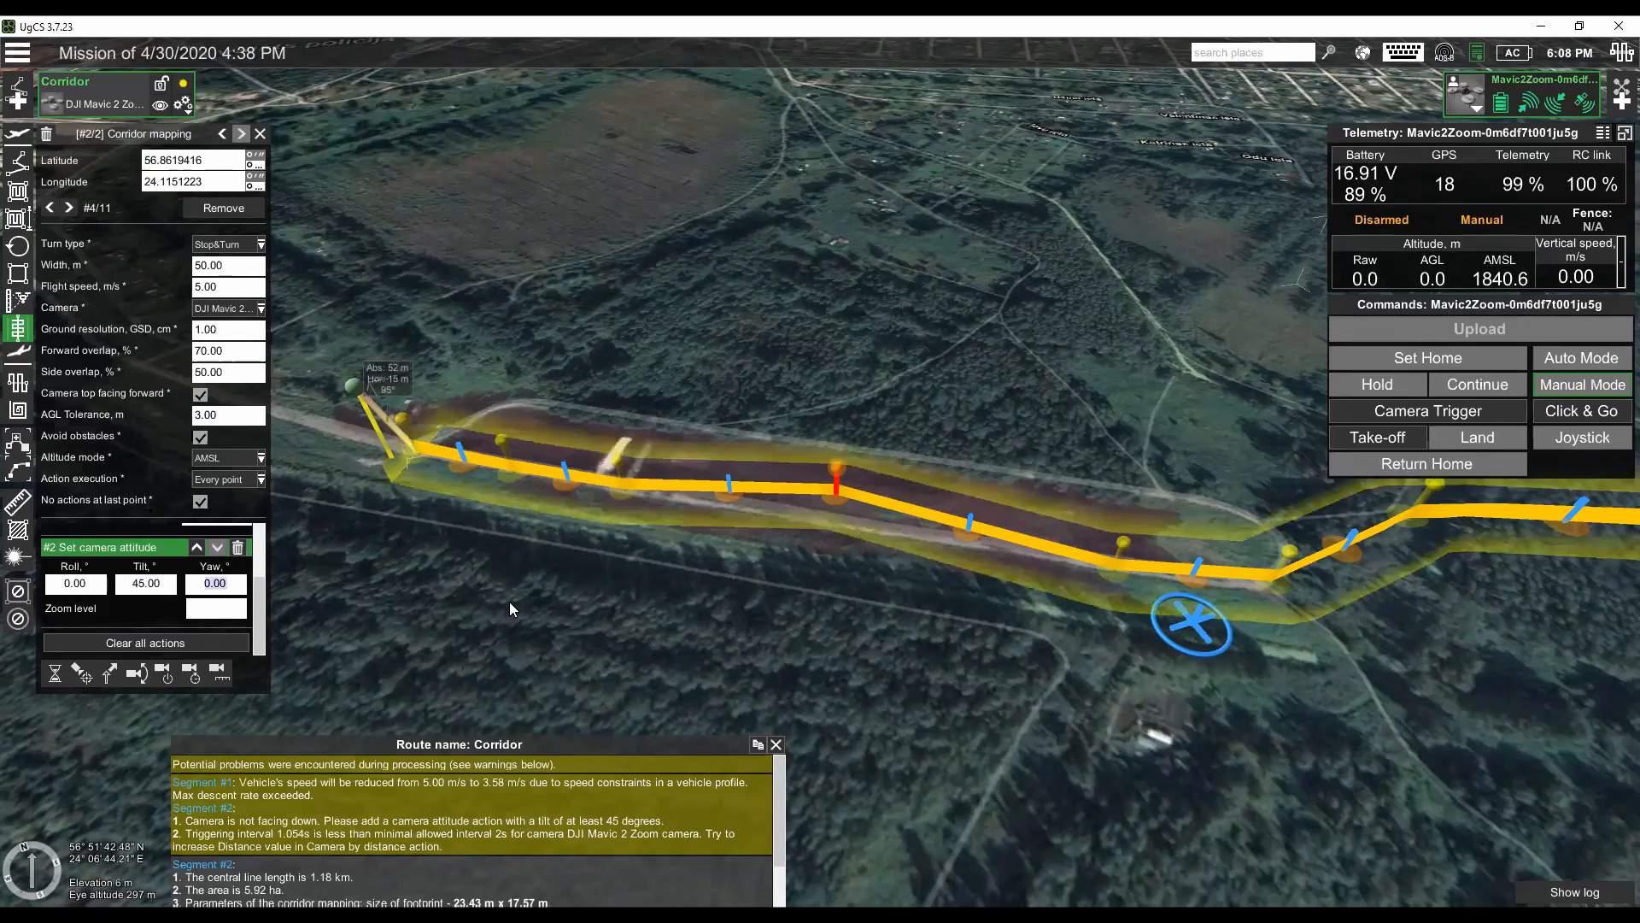
# - Set the corridor's altitude mode to AGL
pyautogui.click(258, 460)
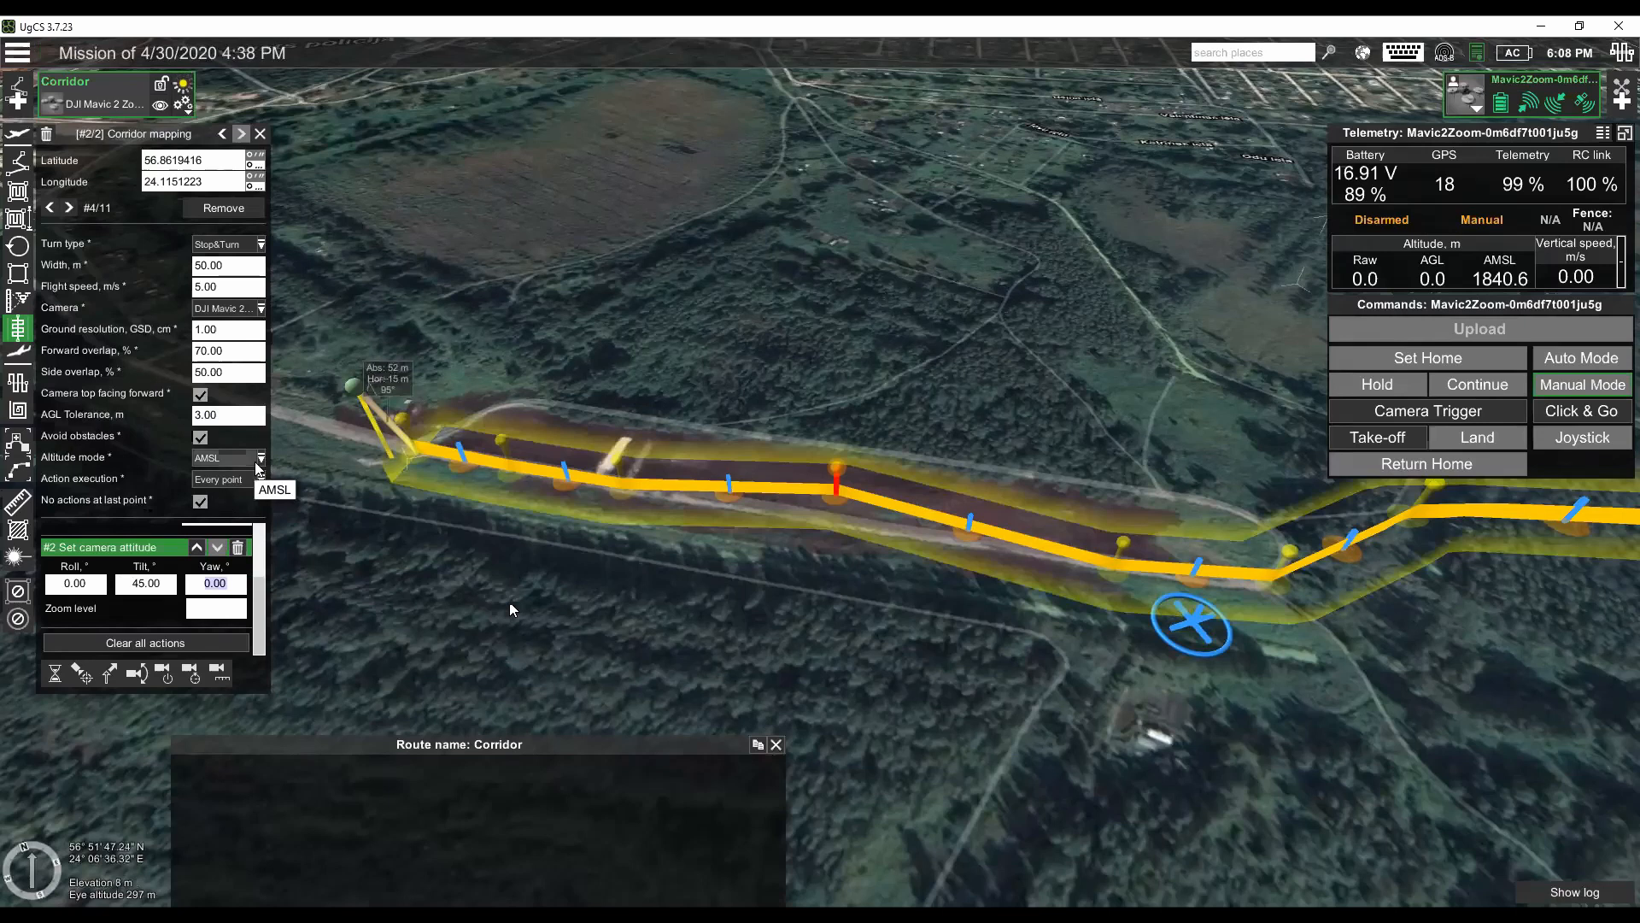
pyautogui.click(218, 507)
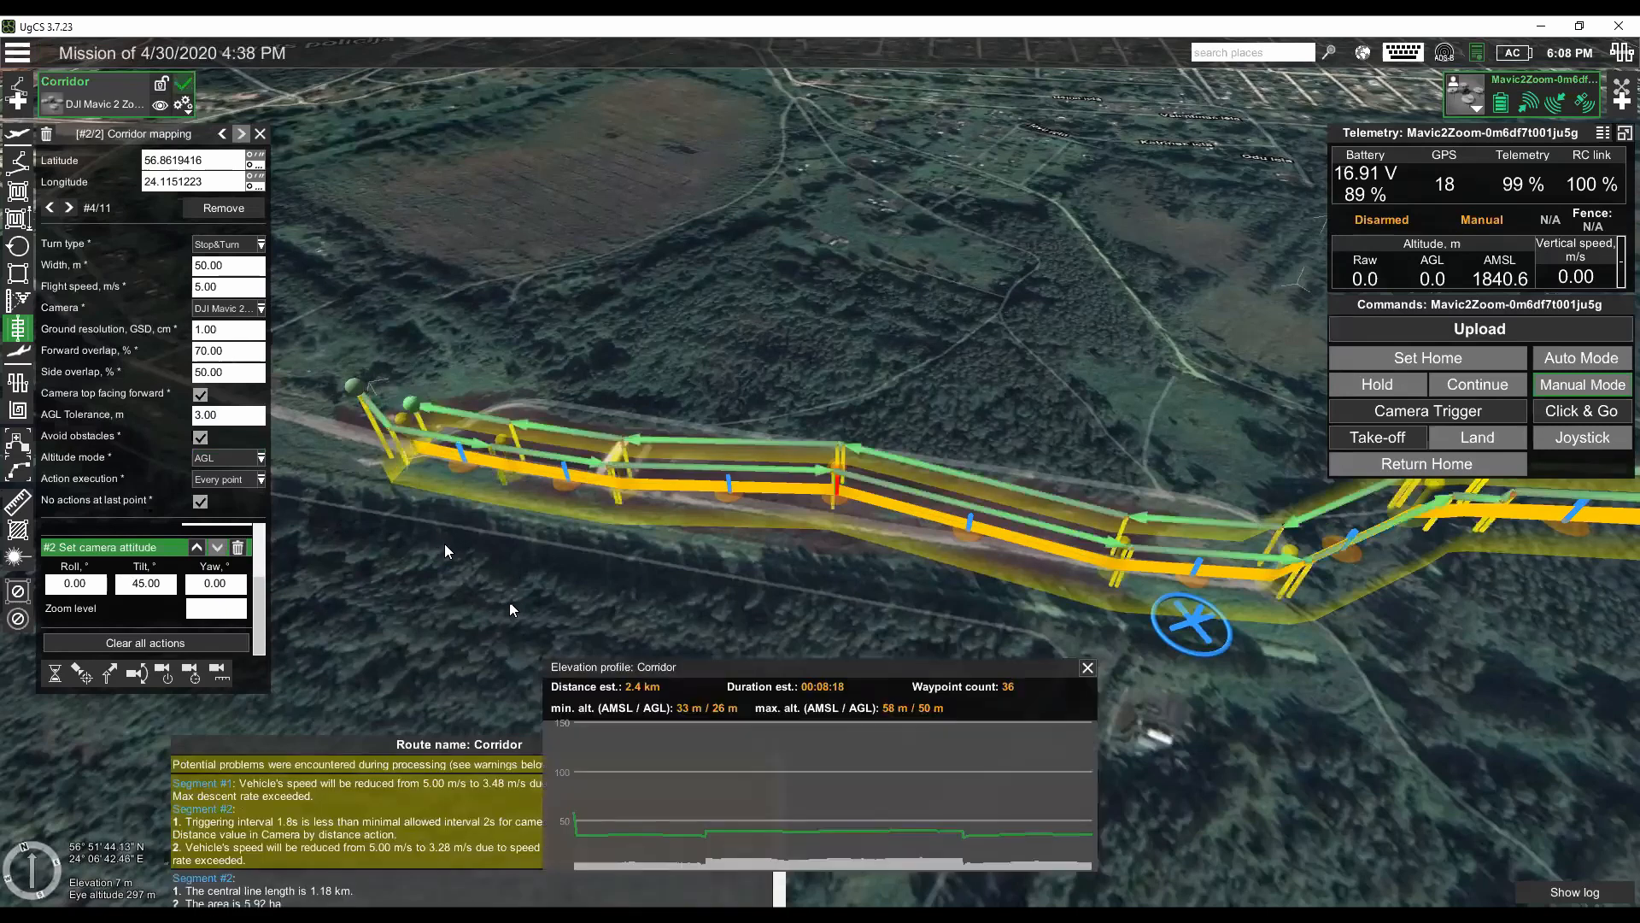
pyautogui.moveTo(501, 562); pyautogui.dragTo(372, 454)
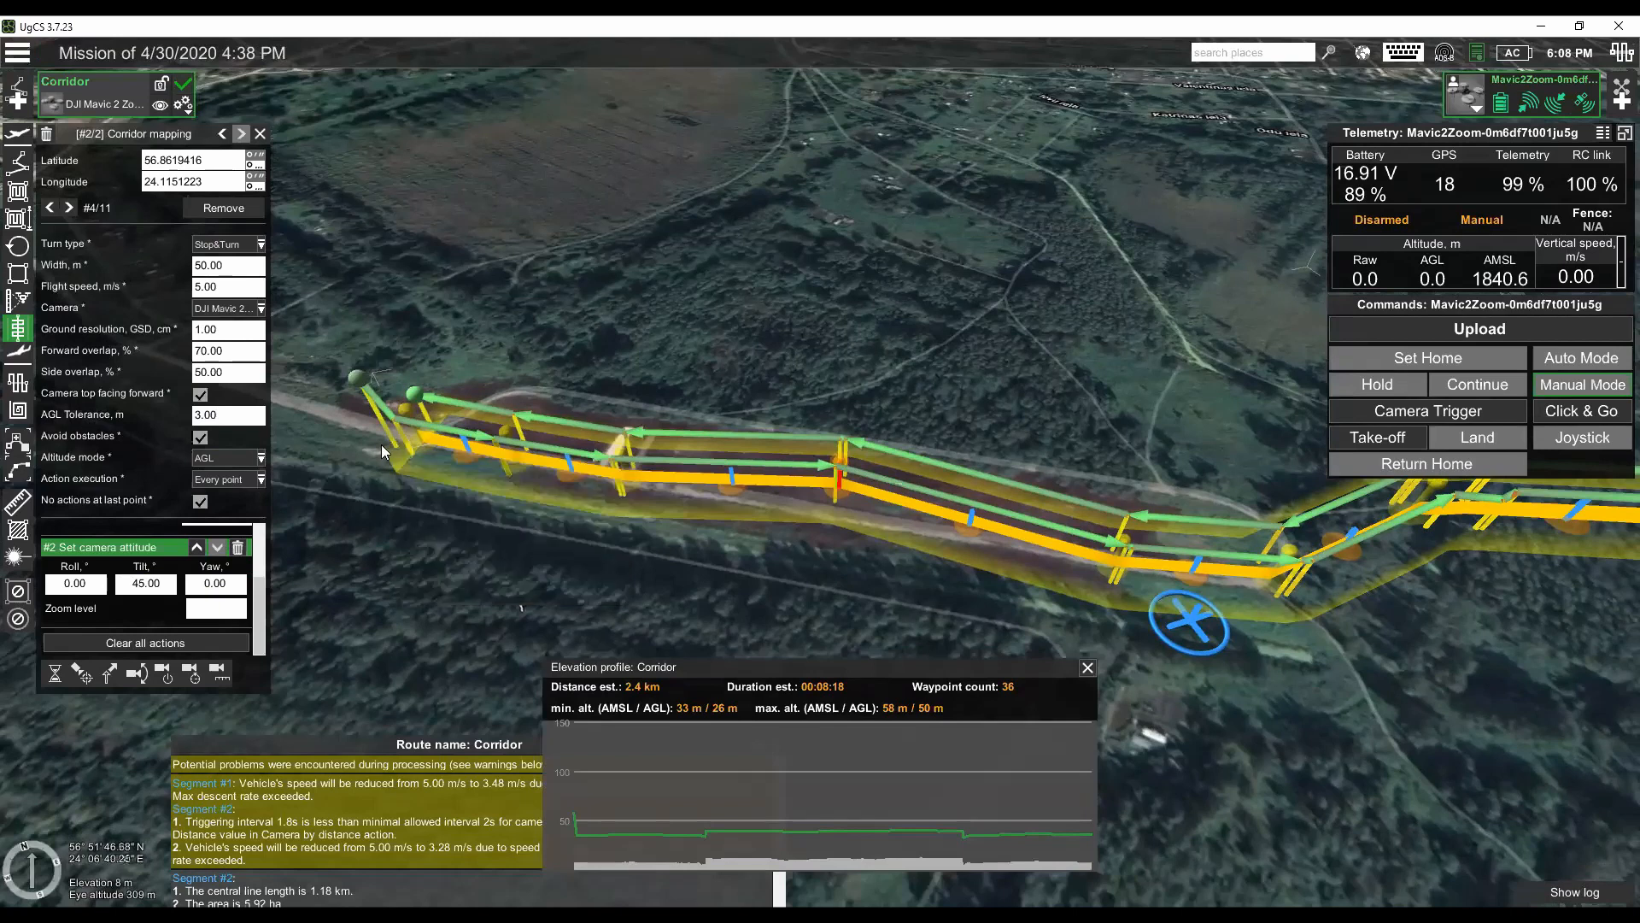
pyautogui.moveTo(494, 492); pyautogui.dragTo(386, 408)
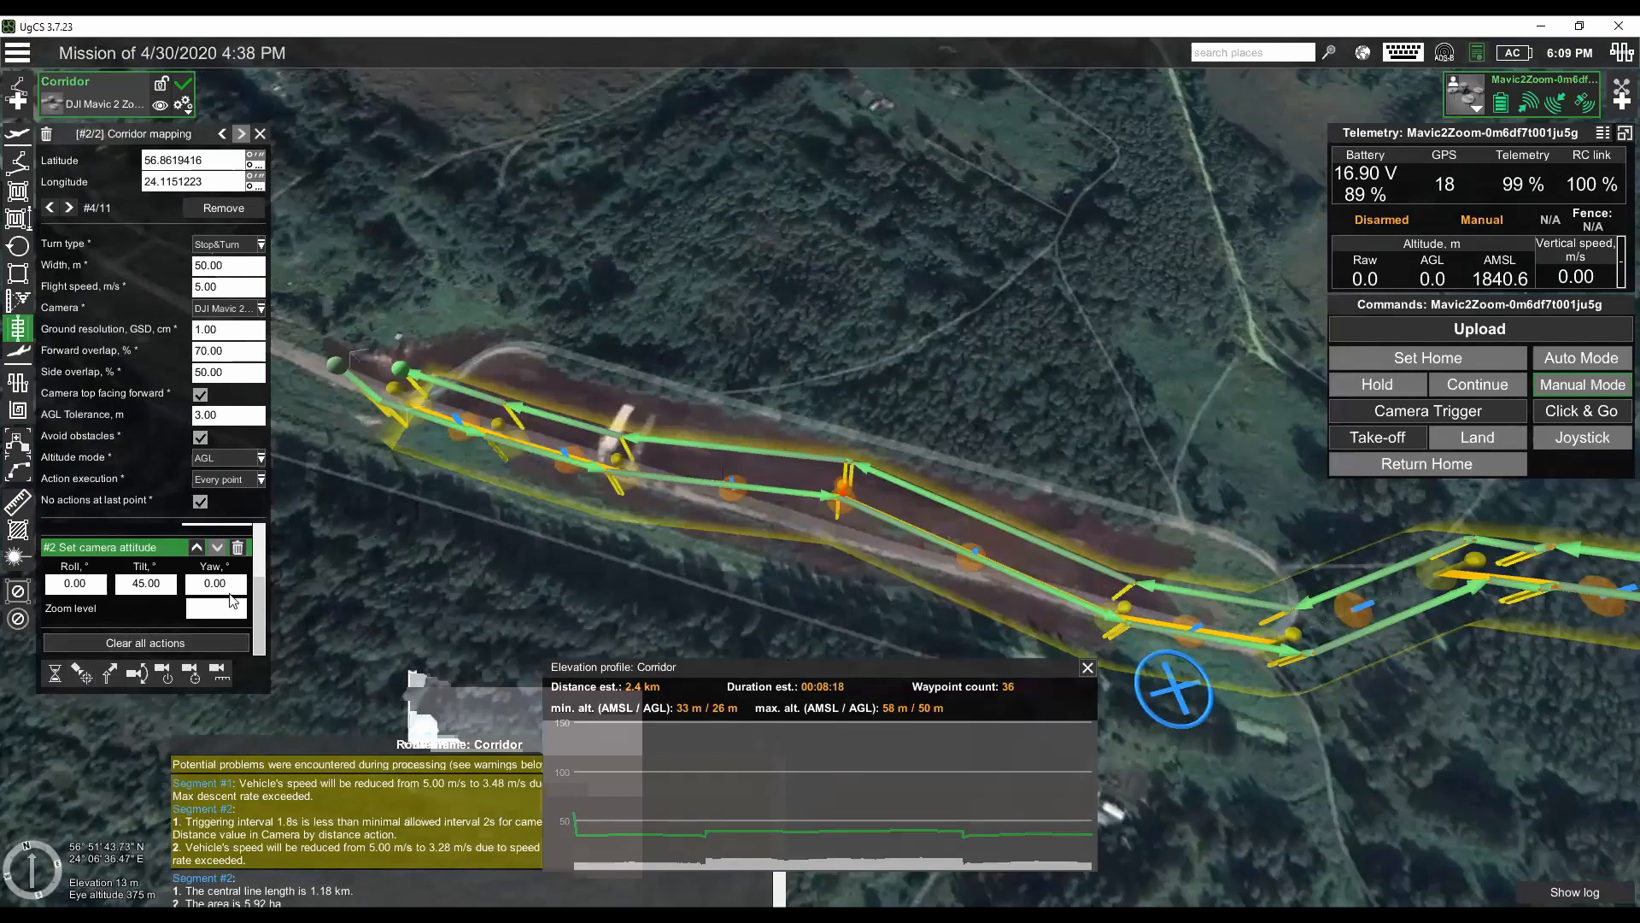
# - Add a Change yaw action to the corridor segment with a yaw of 90° relative to the next waypoint
pyautogui.click(203, 587)
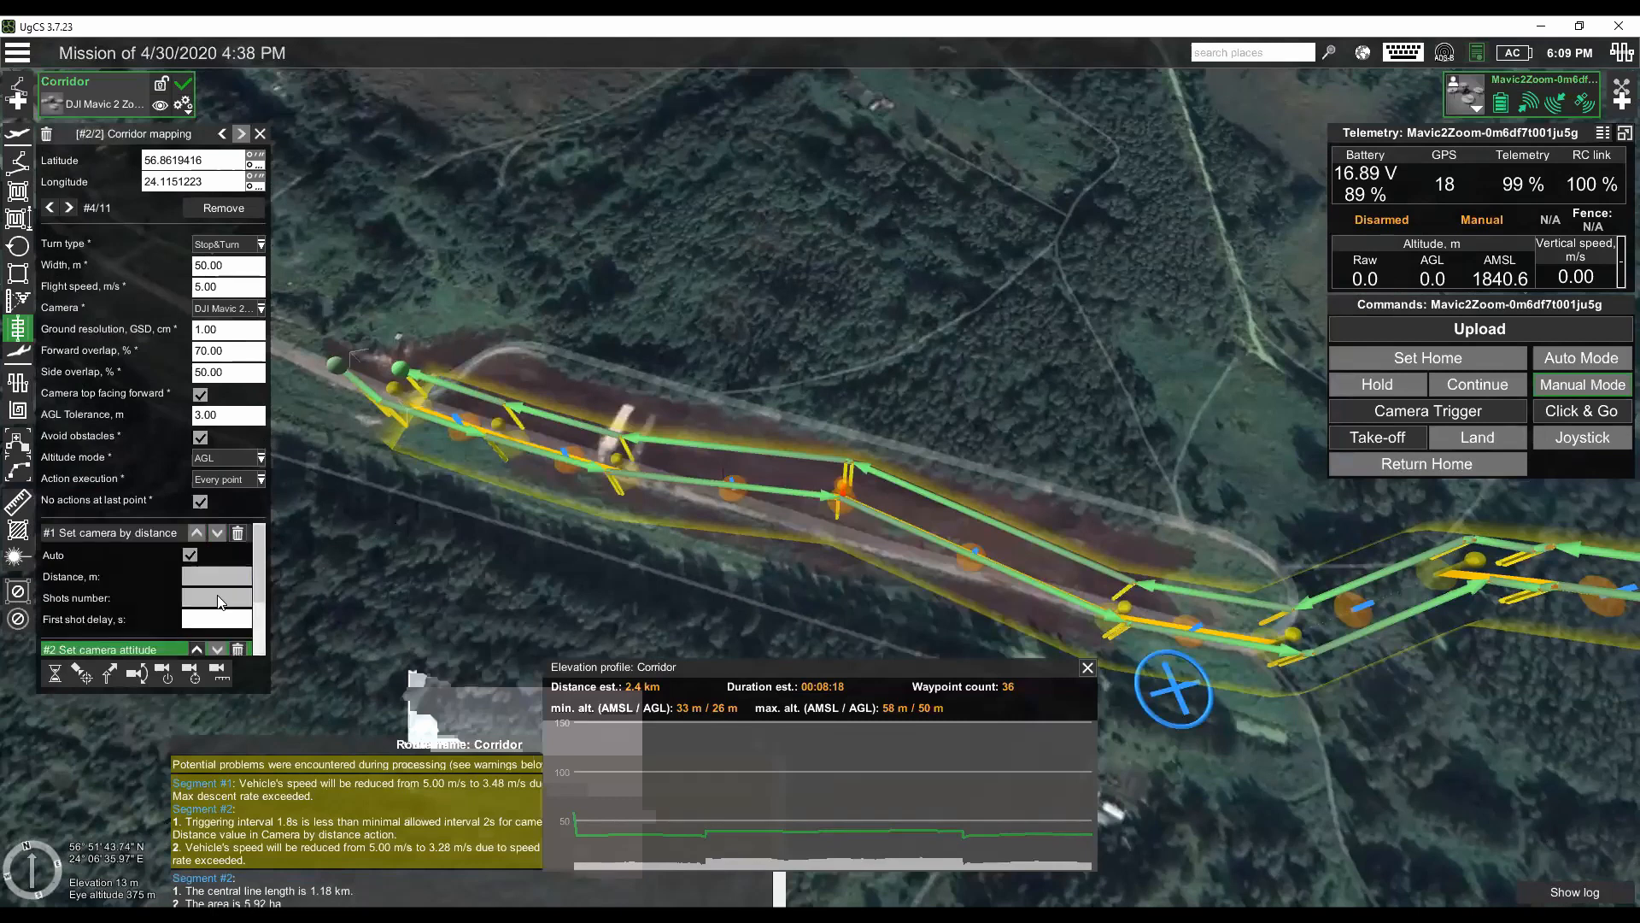
pyautogui.click(228, 585)
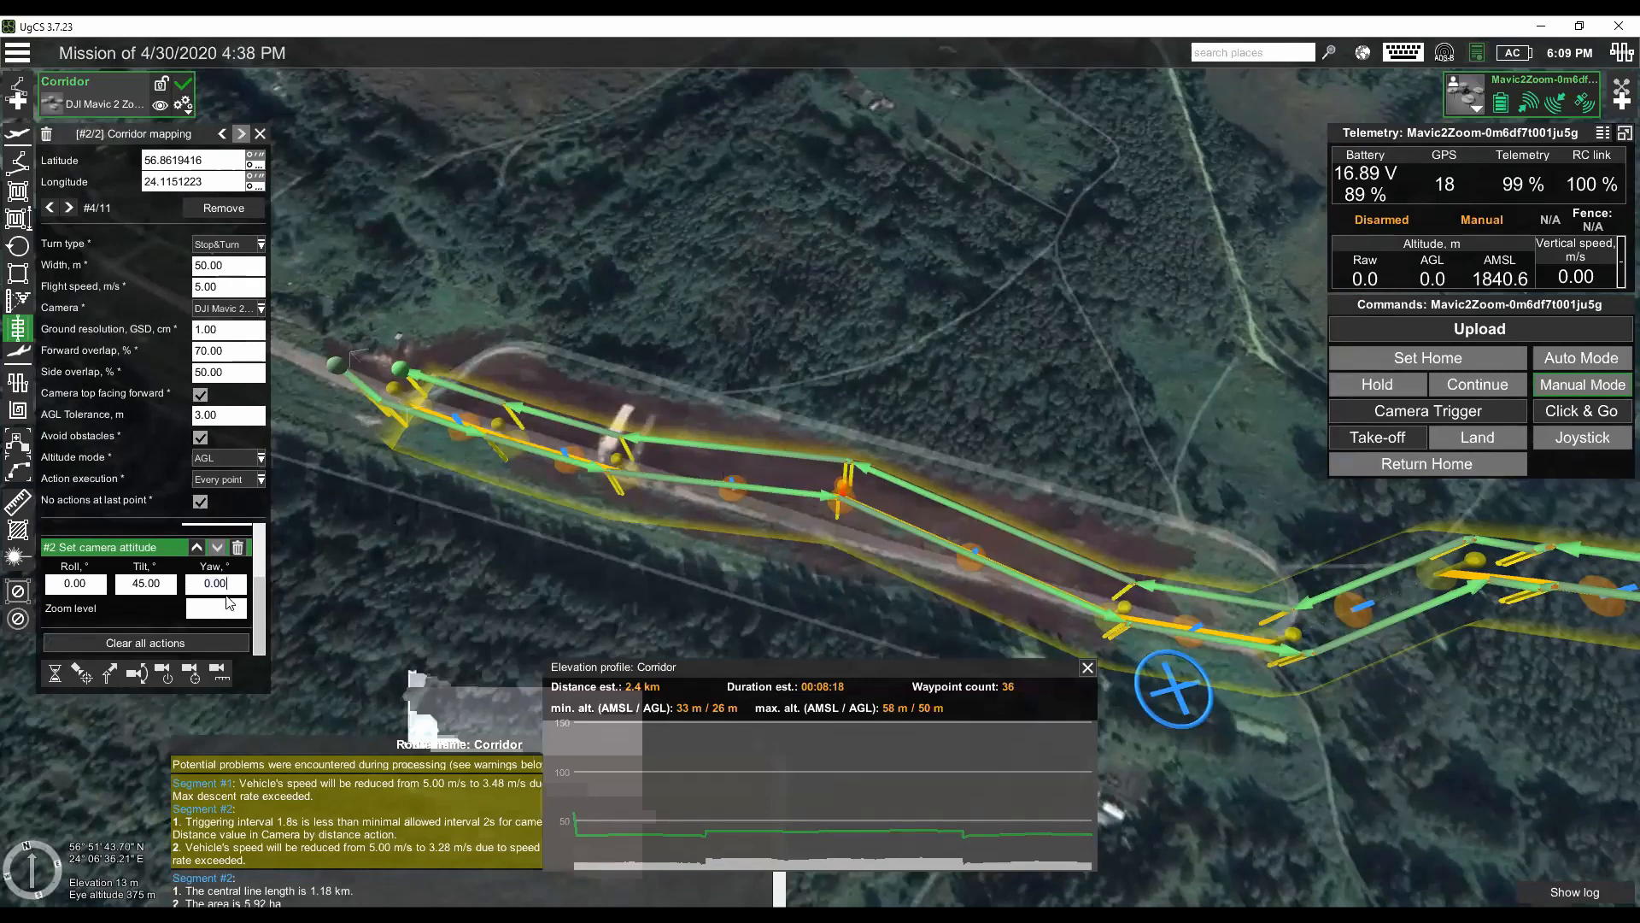
pyautogui.click(111, 675)
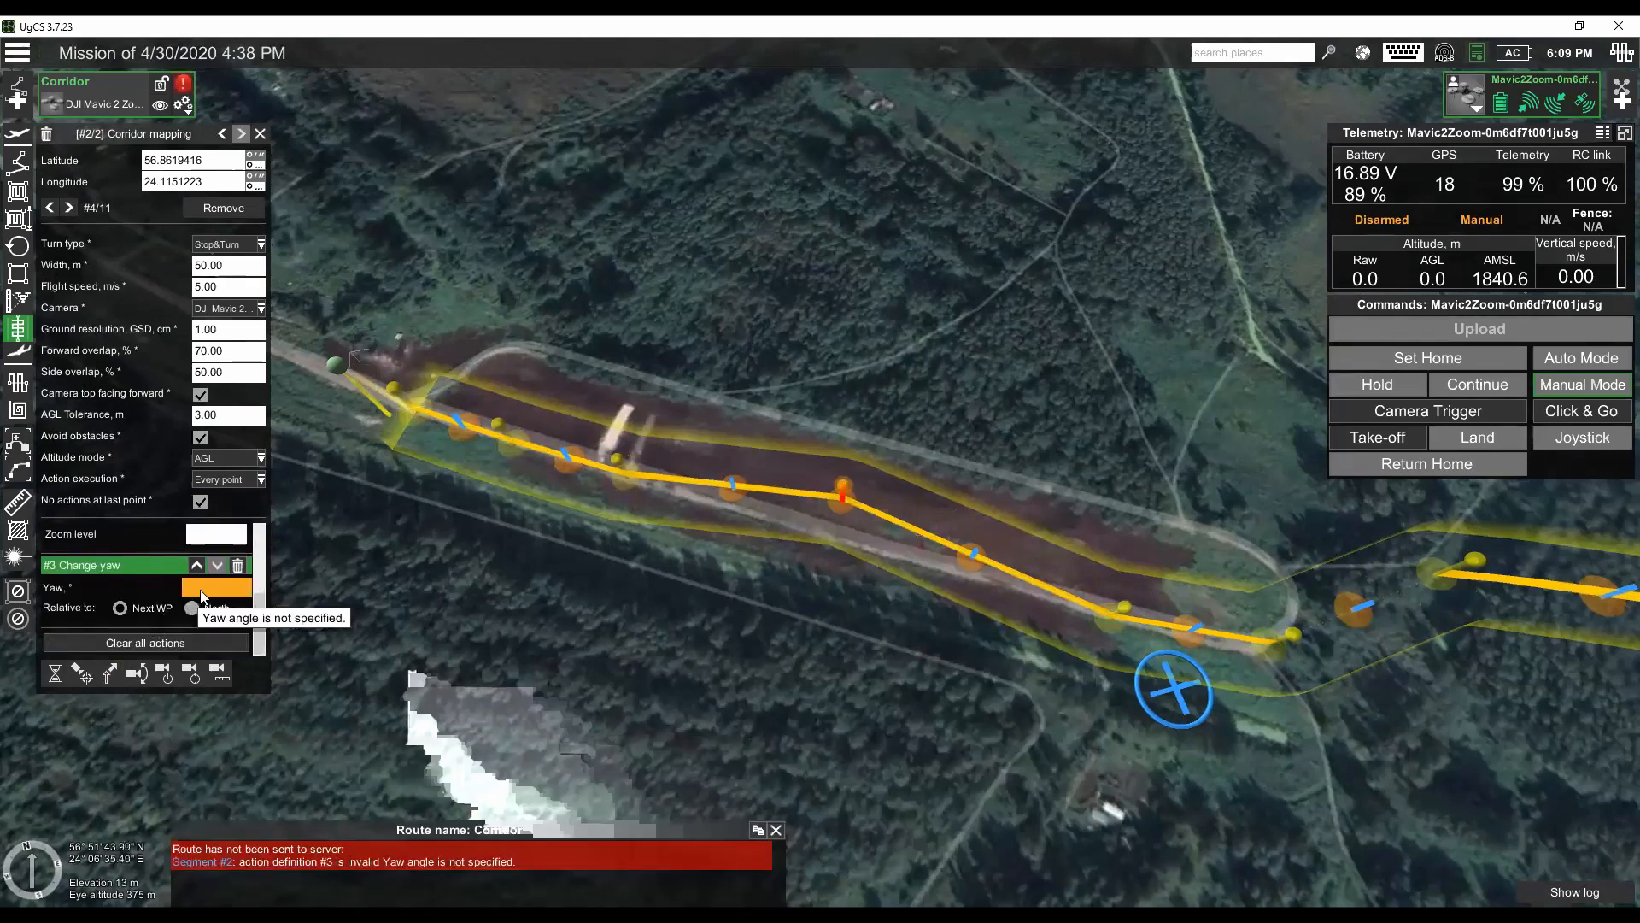
pyautogui.click(238, 587)
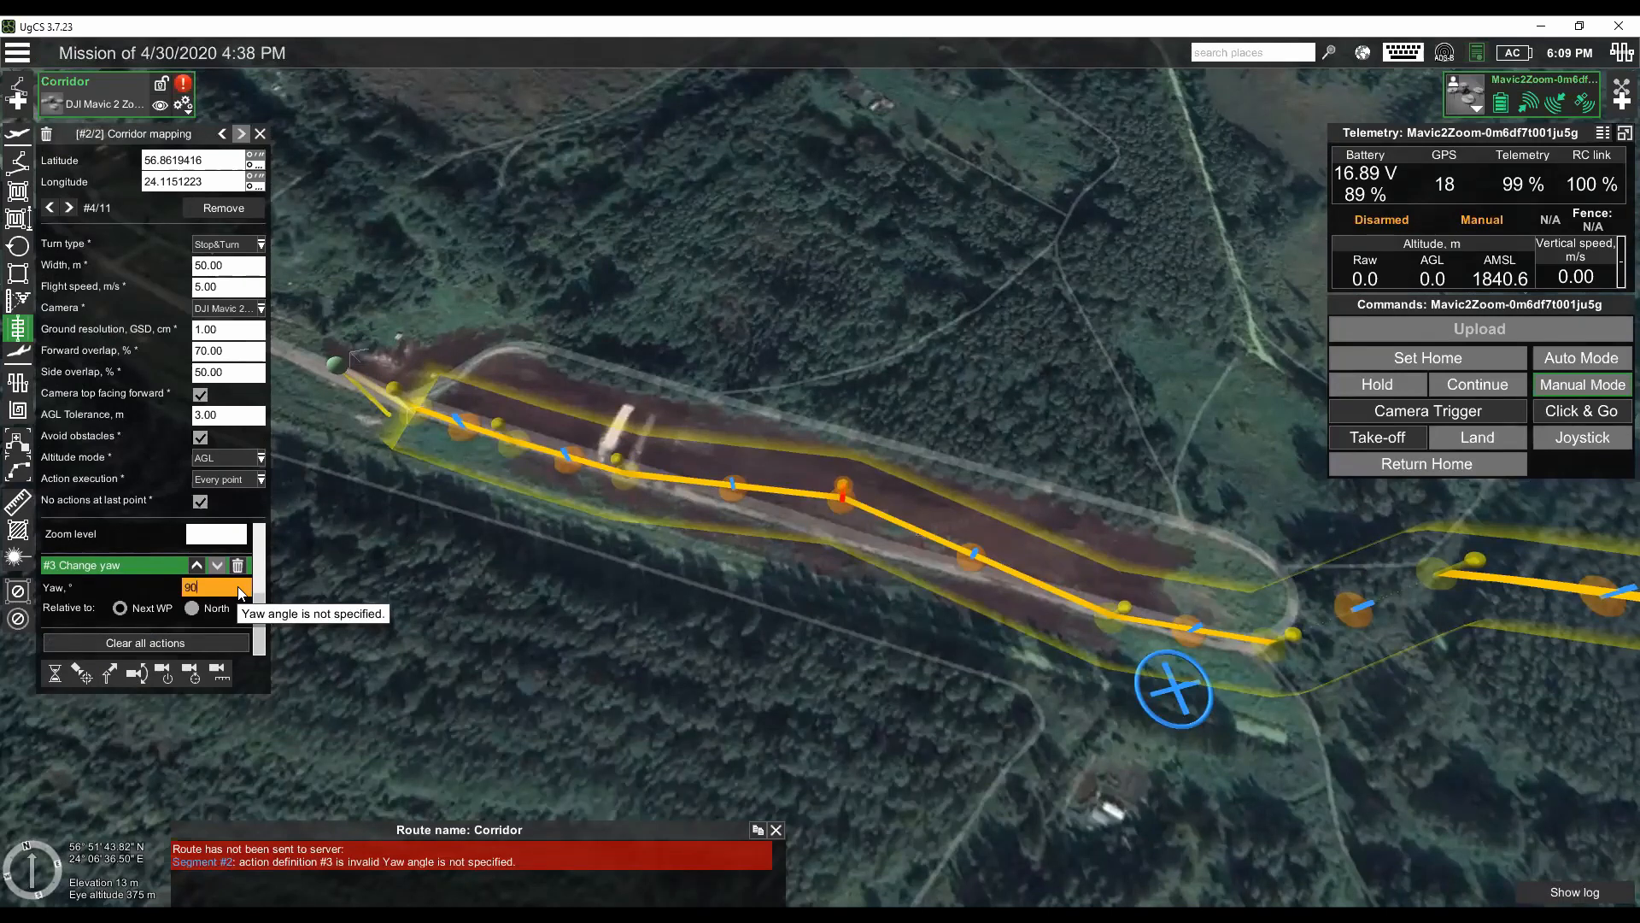
pyautogui.press('Return')
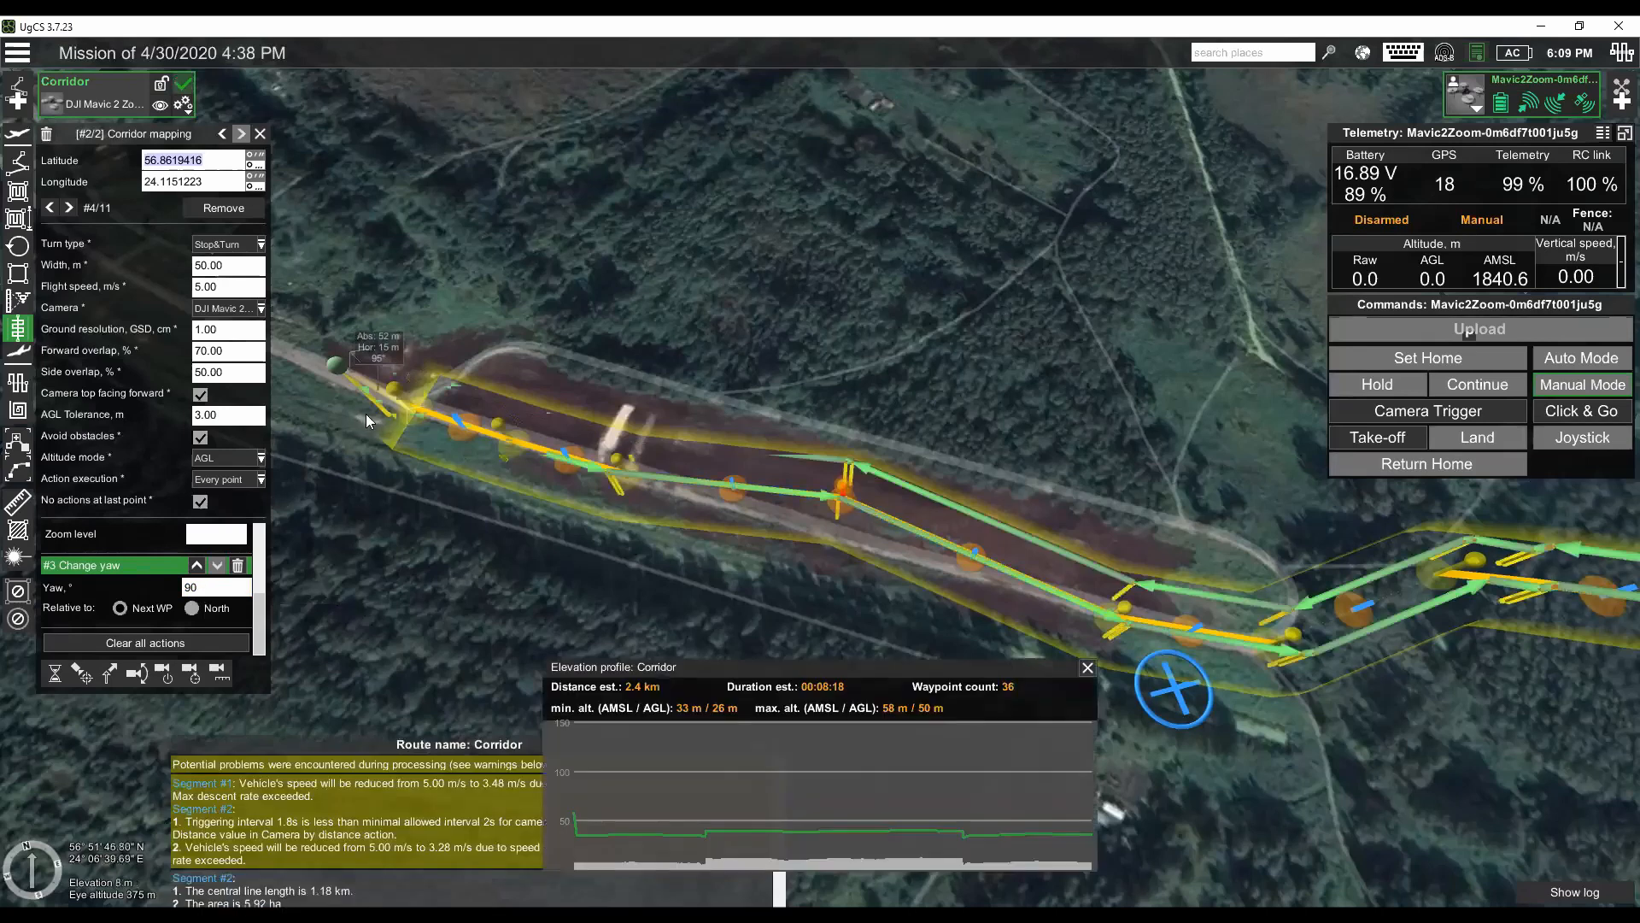
# - Upload the Corridor route to the Mavic 2 Zoom and confirm the upload
pyautogui.moveTo(492, 455)
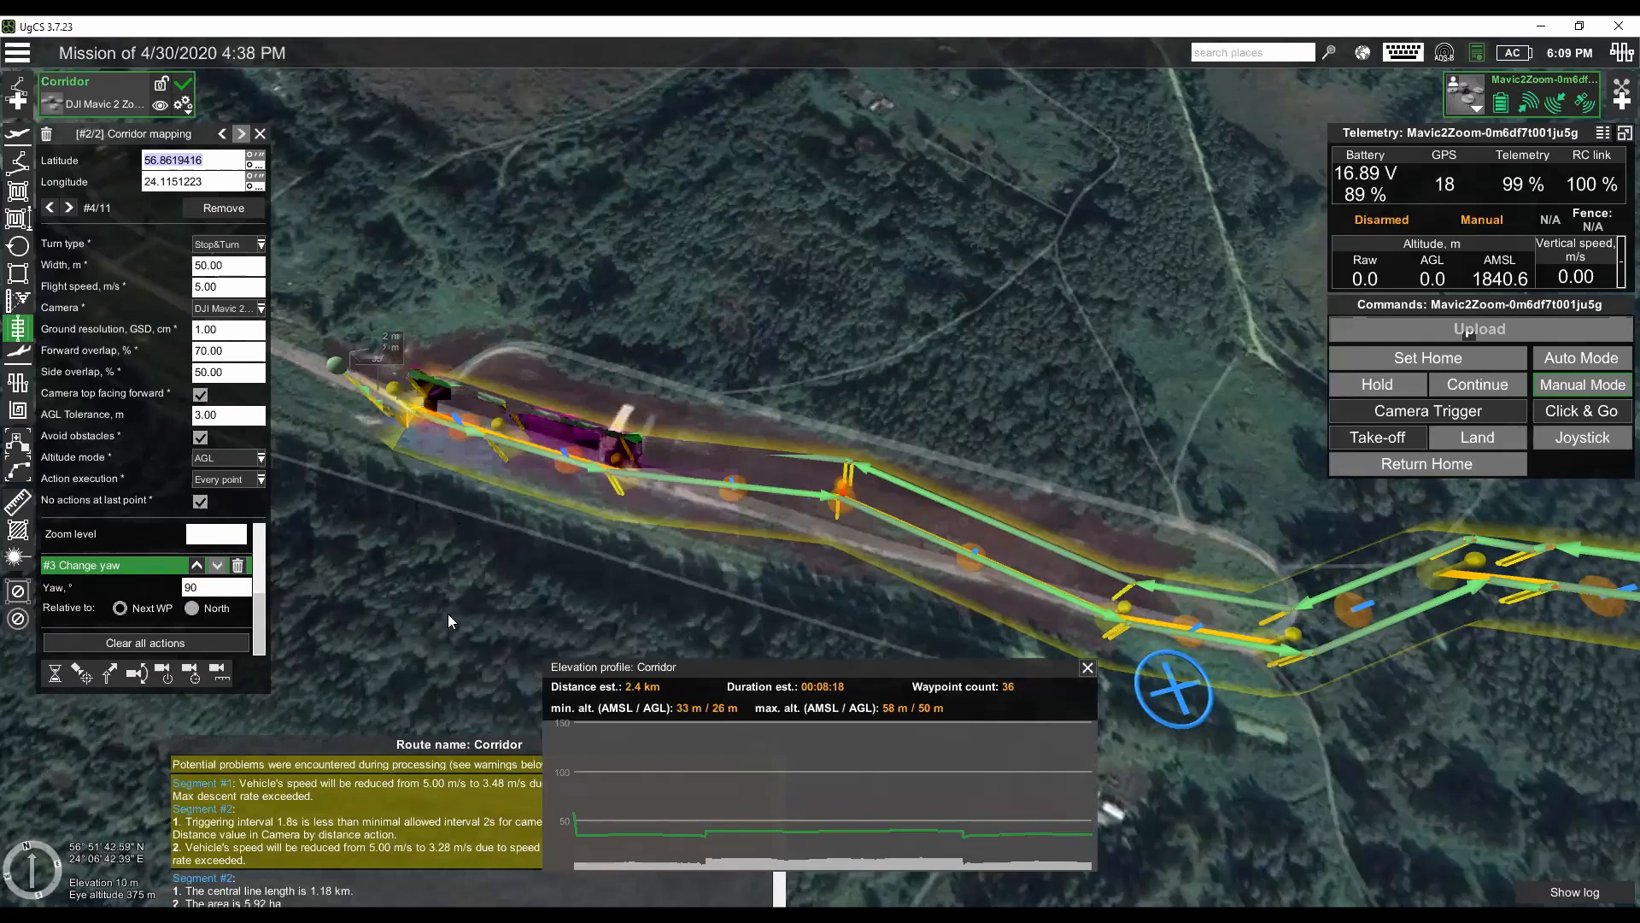
pyautogui.scroll(1, 409, 610)
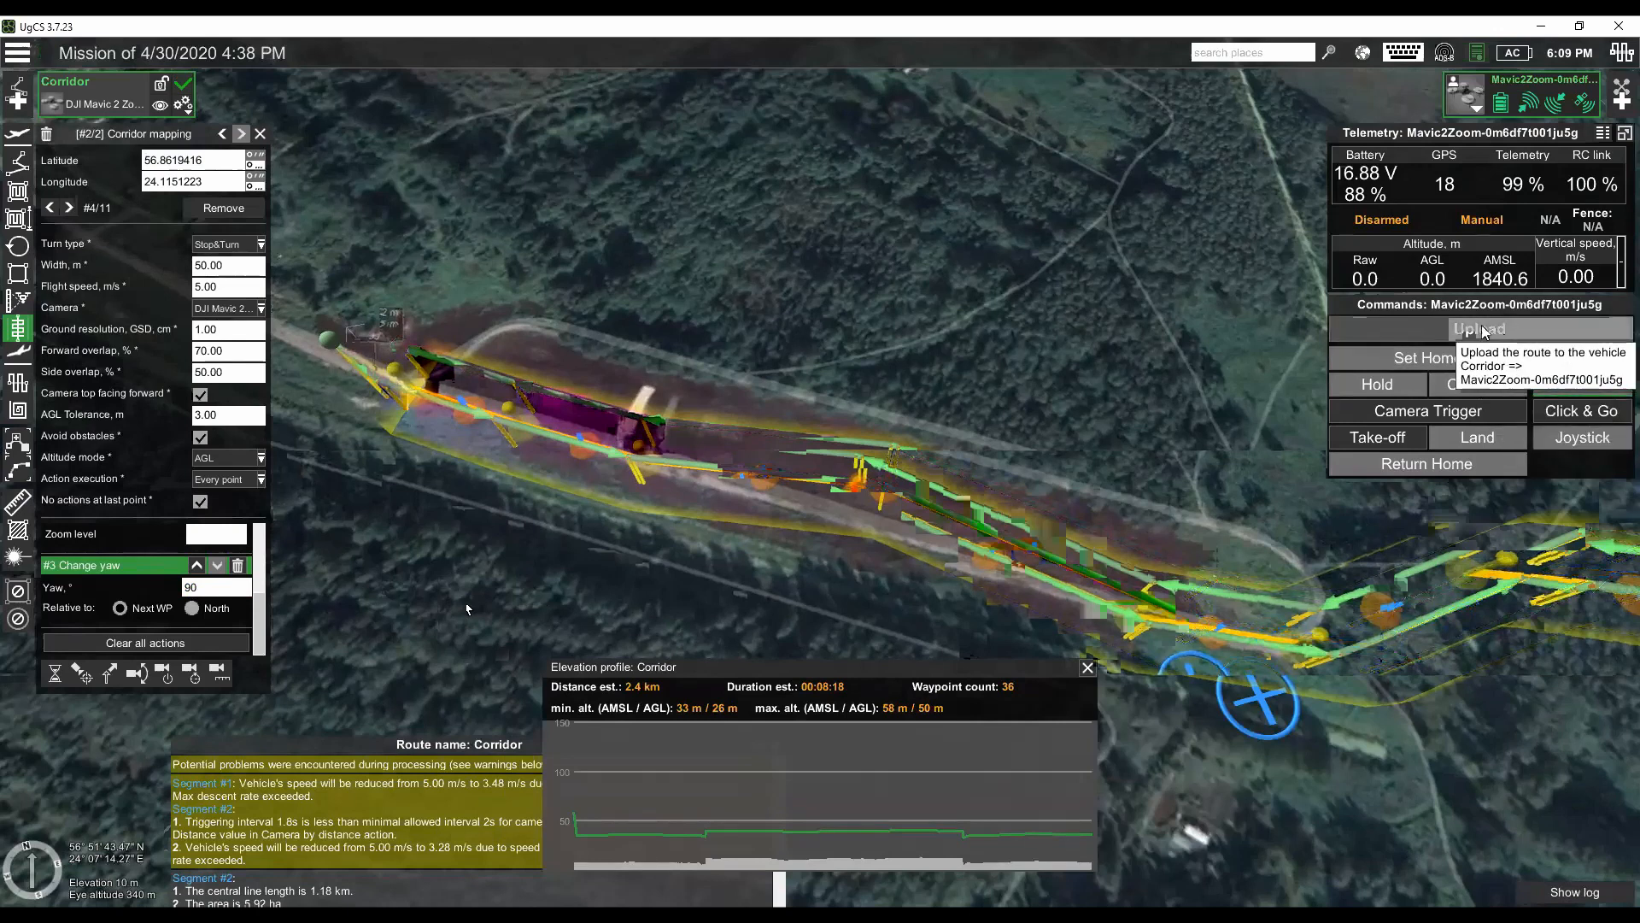
pyautogui.click(1484, 330)
pyautogui.click(1246, 355)
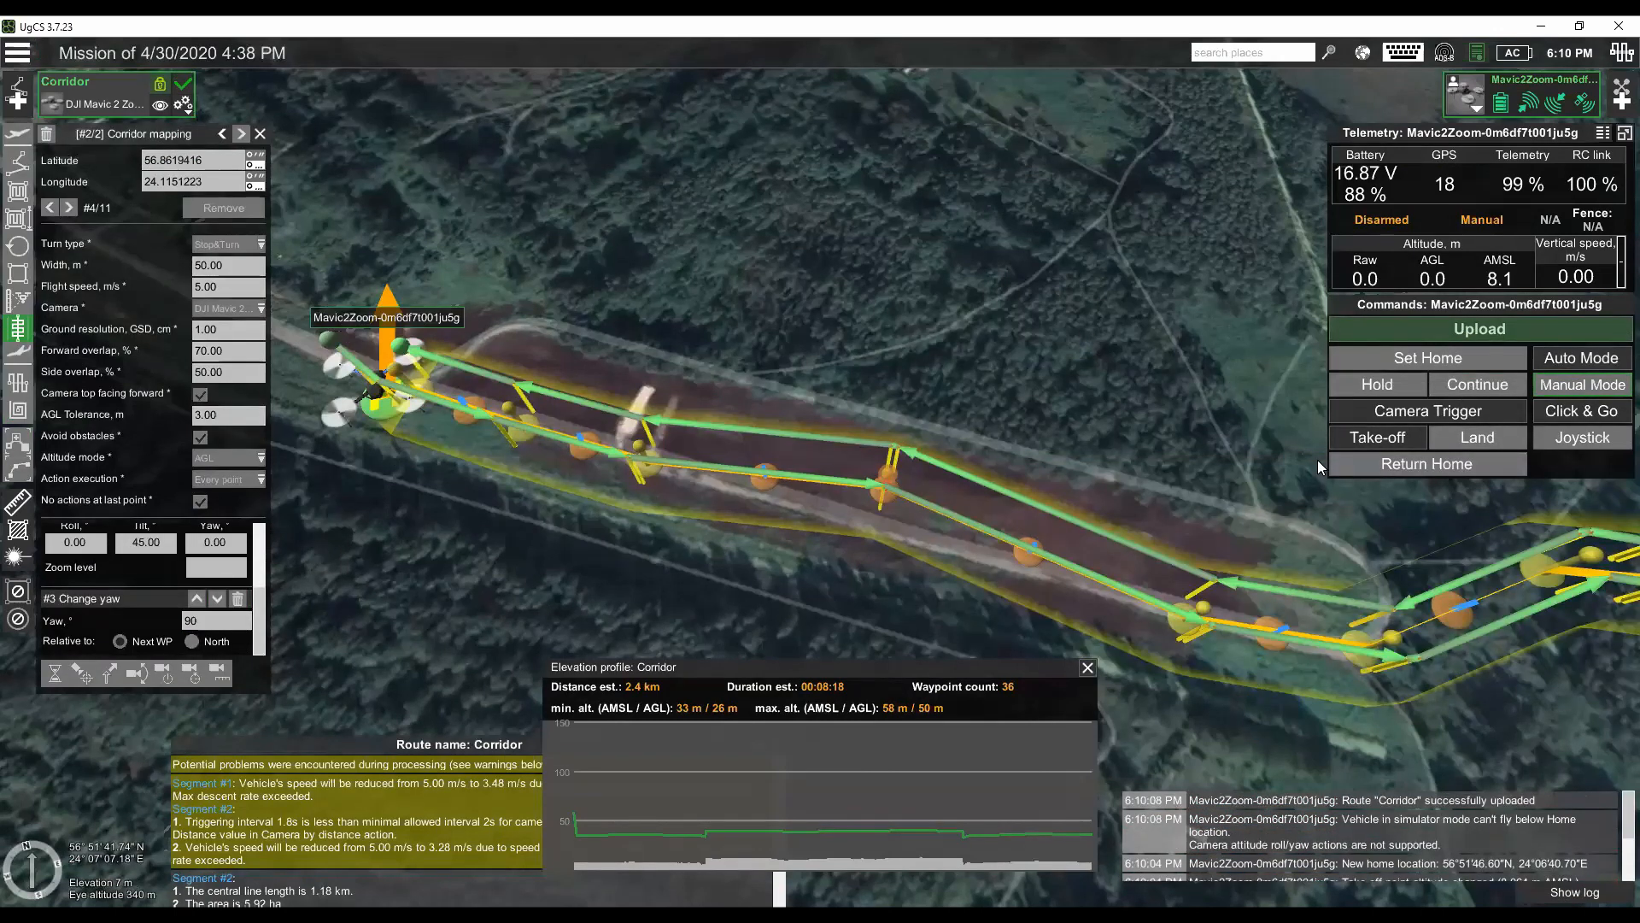
# - Upload the Corridor route to the drone once more, set to start from the beginning
pyautogui.moveTo(447, 512); pyautogui.dragTo(454, 516)
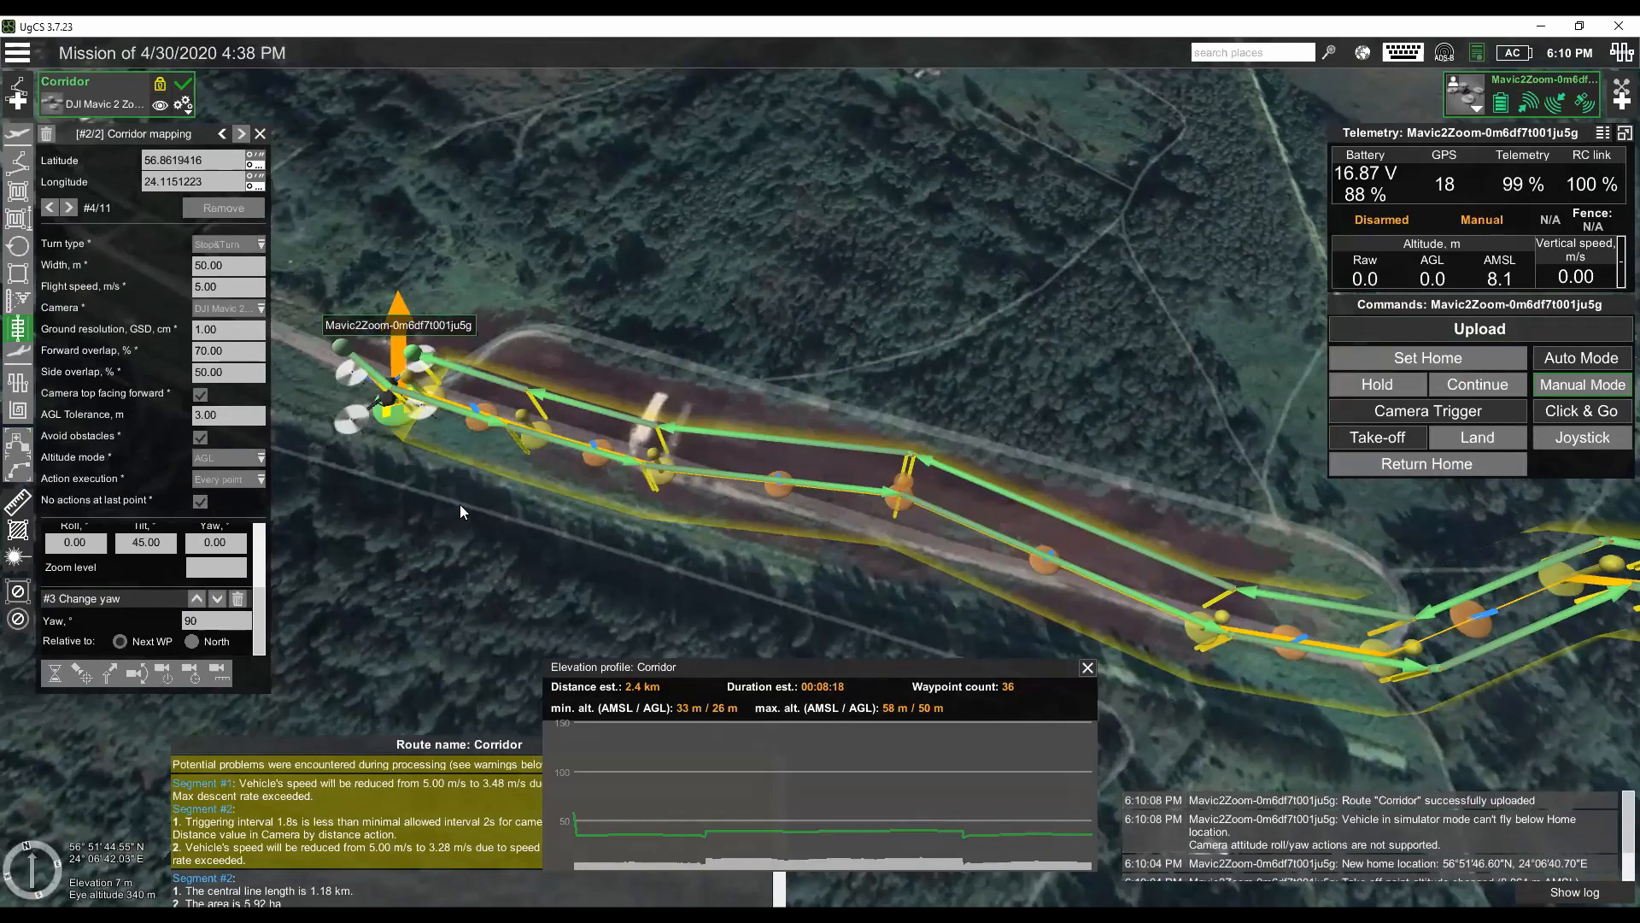
pyautogui.moveTo(474, 514); pyautogui.dragTo(495, 532)
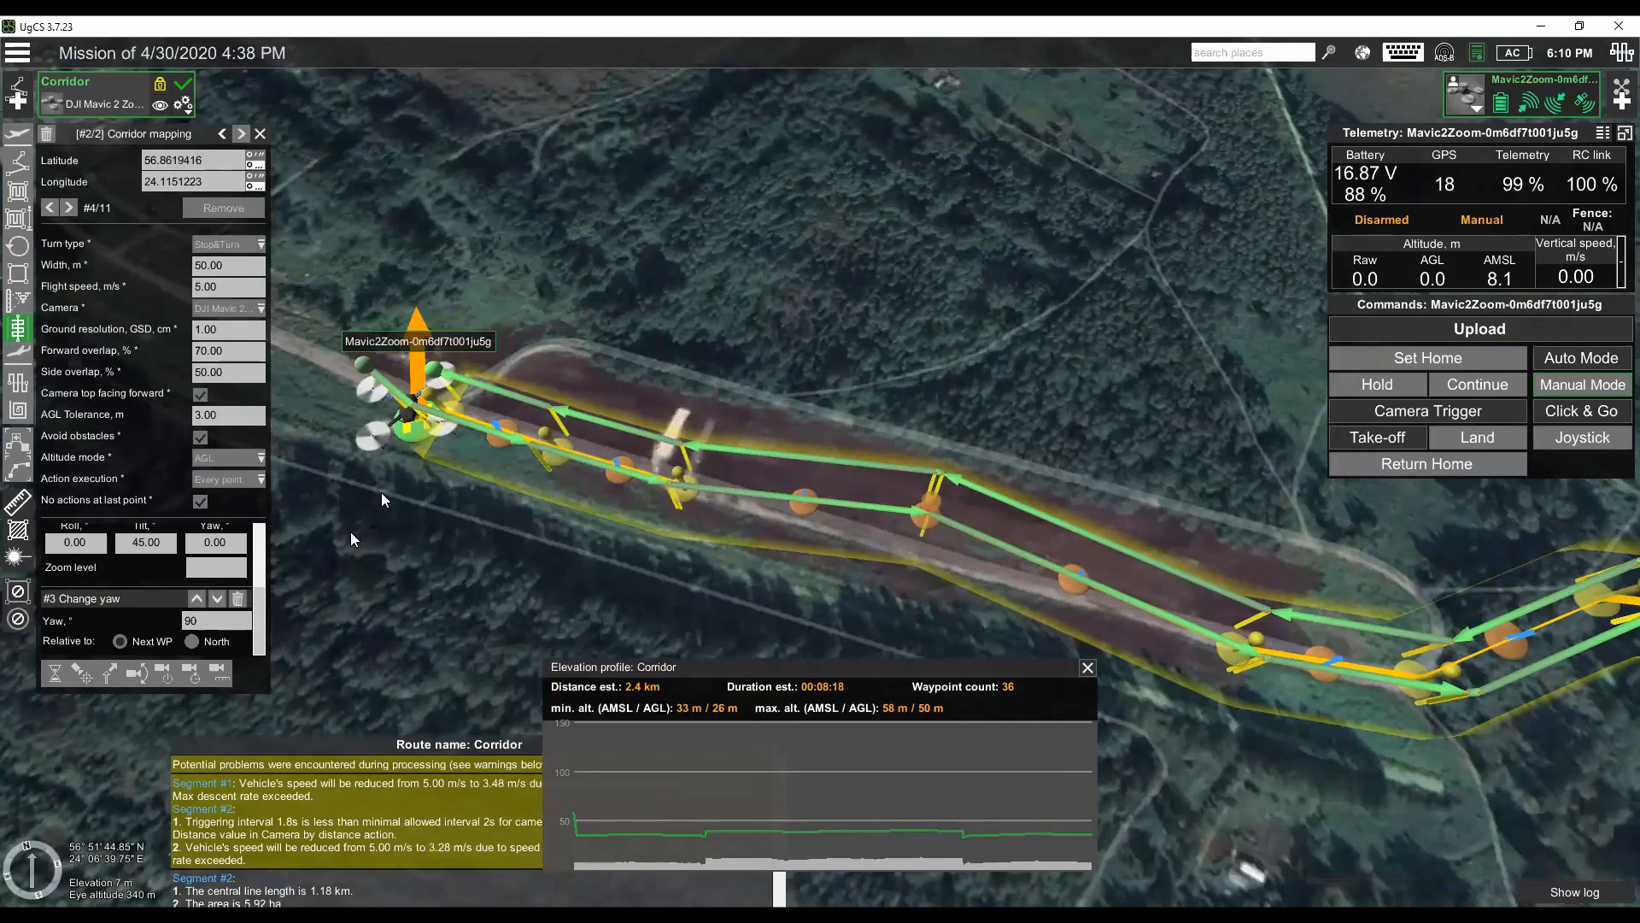
pyautogui.click(1410, 329)
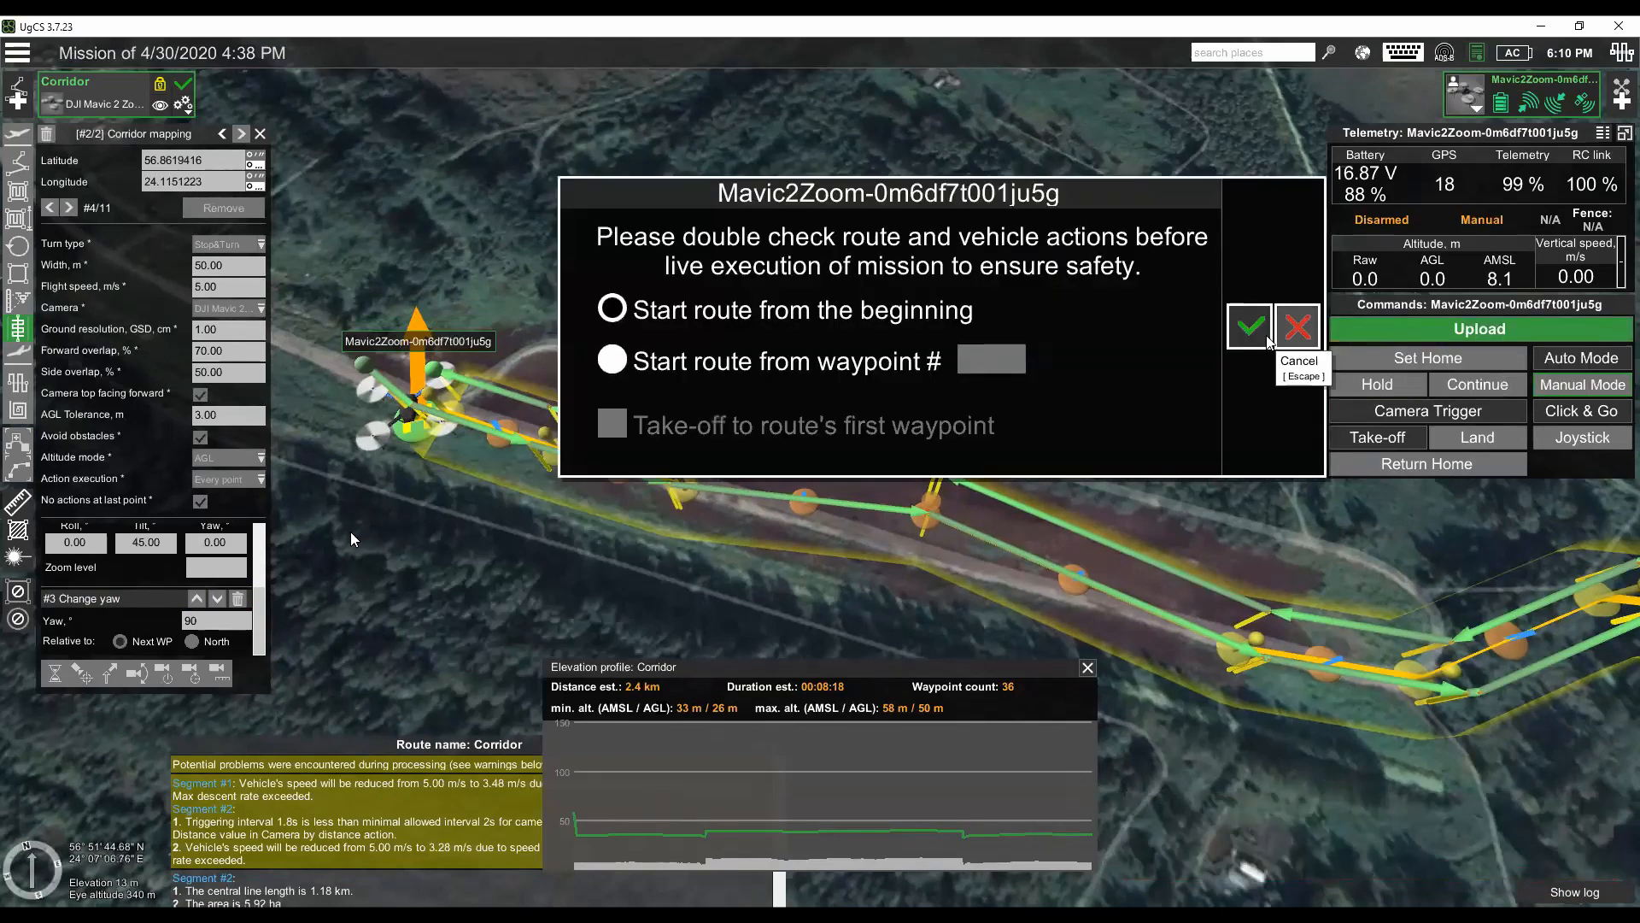
pyautogui.click(1249, 327)
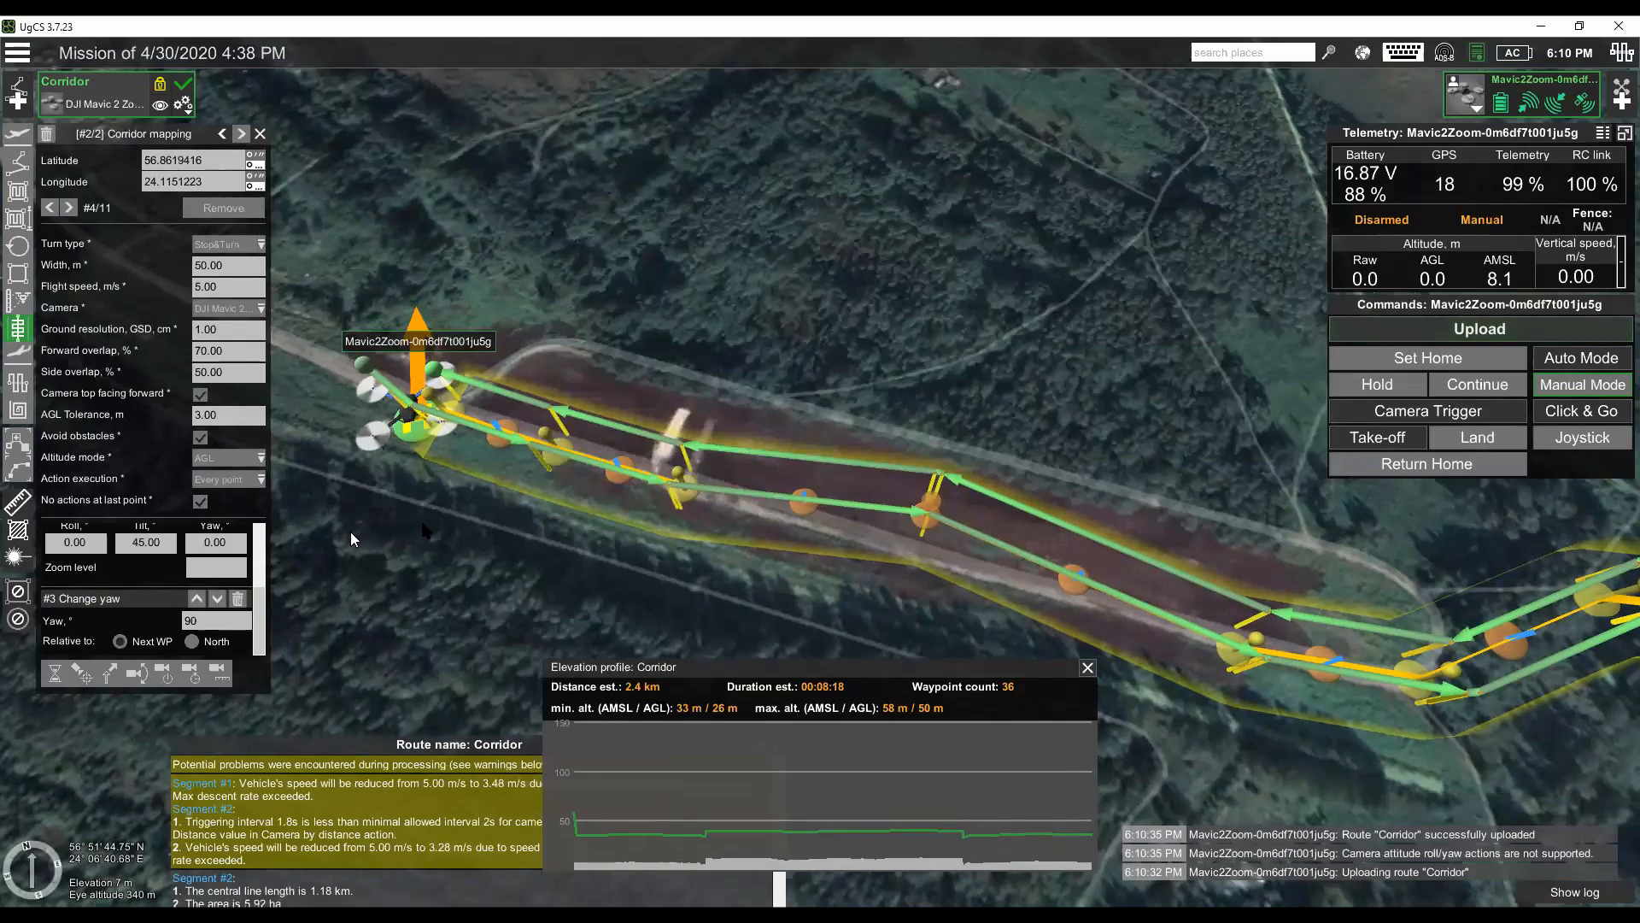
# - Switch the drone to Auto Mode and confirm the command to start the corridor flight
pyautogui.moveTo(471, 517)
pyautogui.mouseDown()
pyautogui.moveTo(576, 544)
pyautogui.moveTo(411, 543)
pyautogui.mouseUp()
pyautogui.moveTo(409, 374)
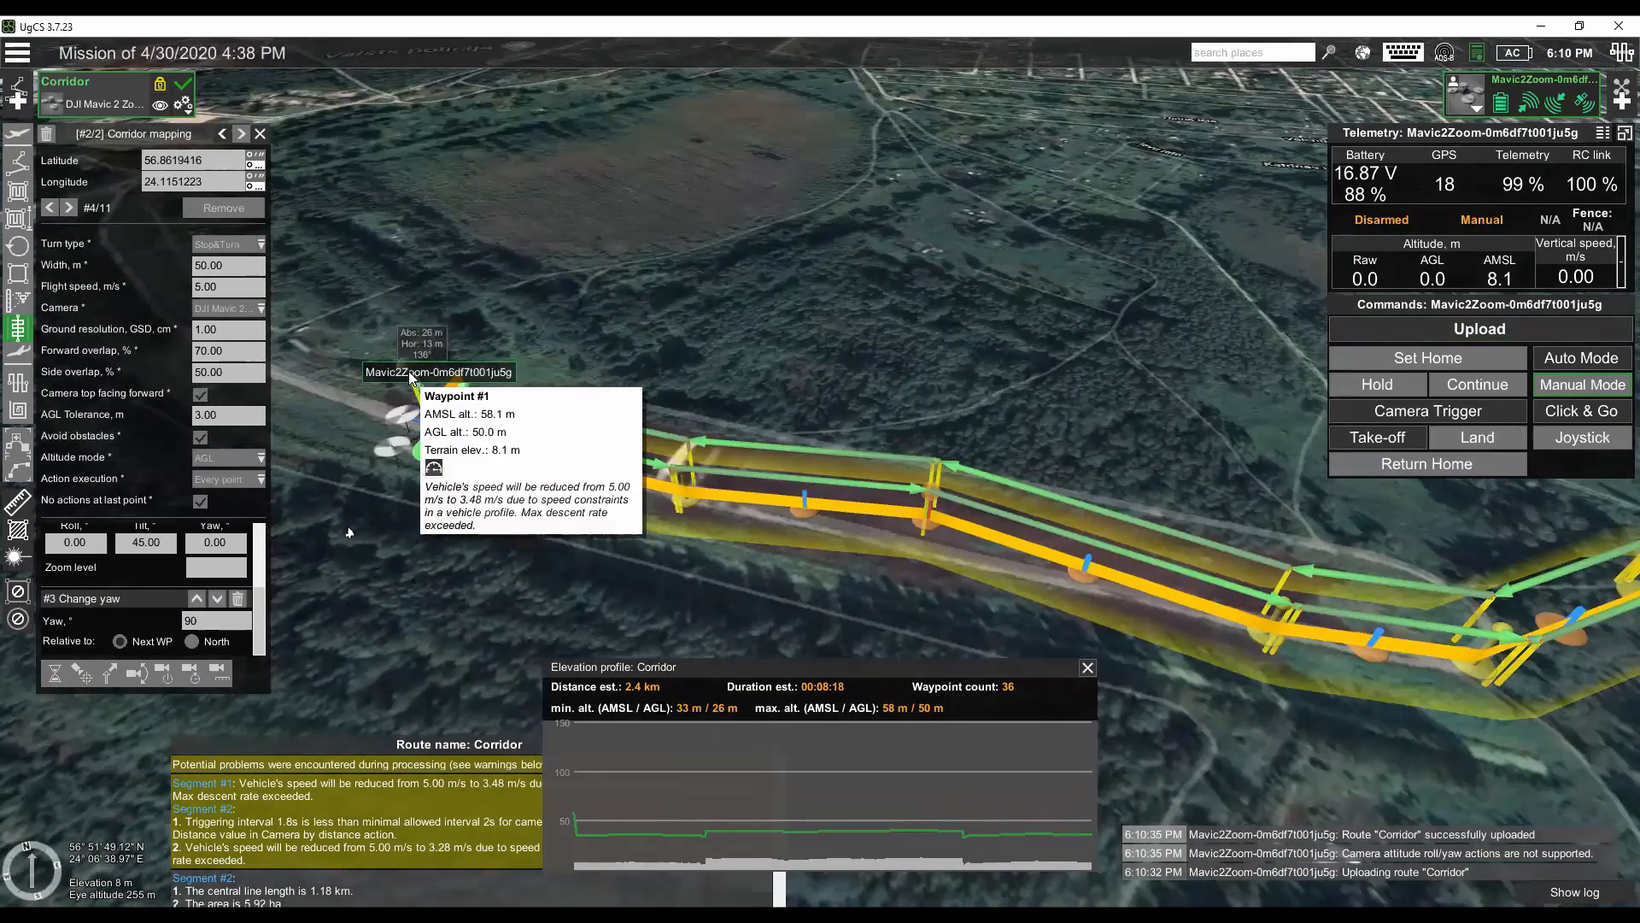
pyautogui.click(1583, 361)
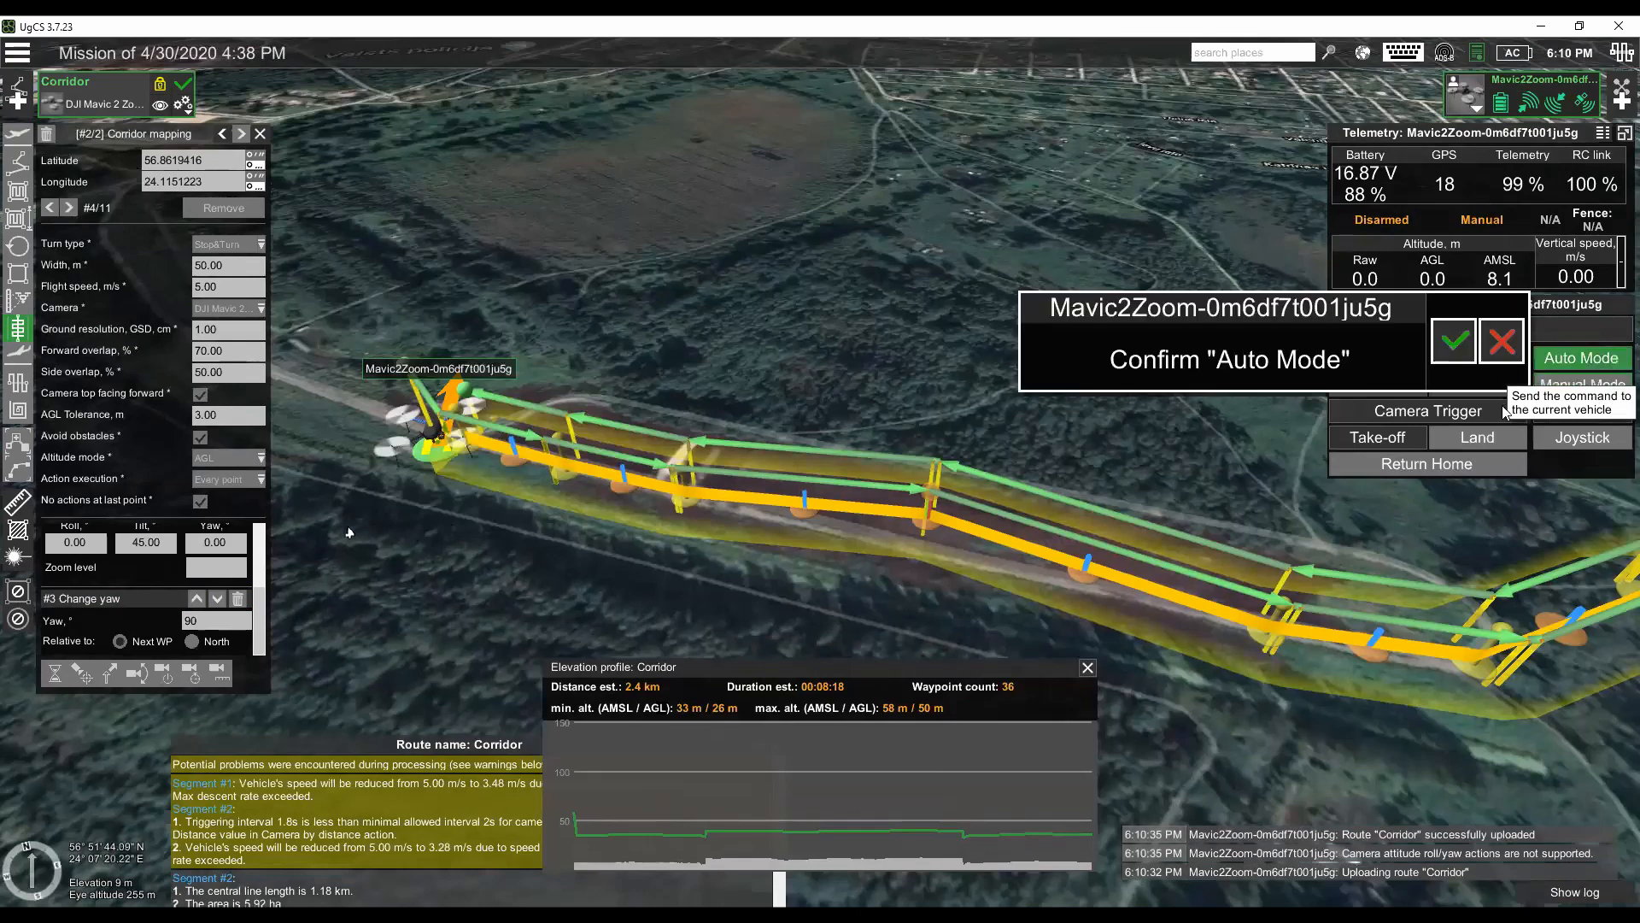
pyautogui.click(1454, 341)
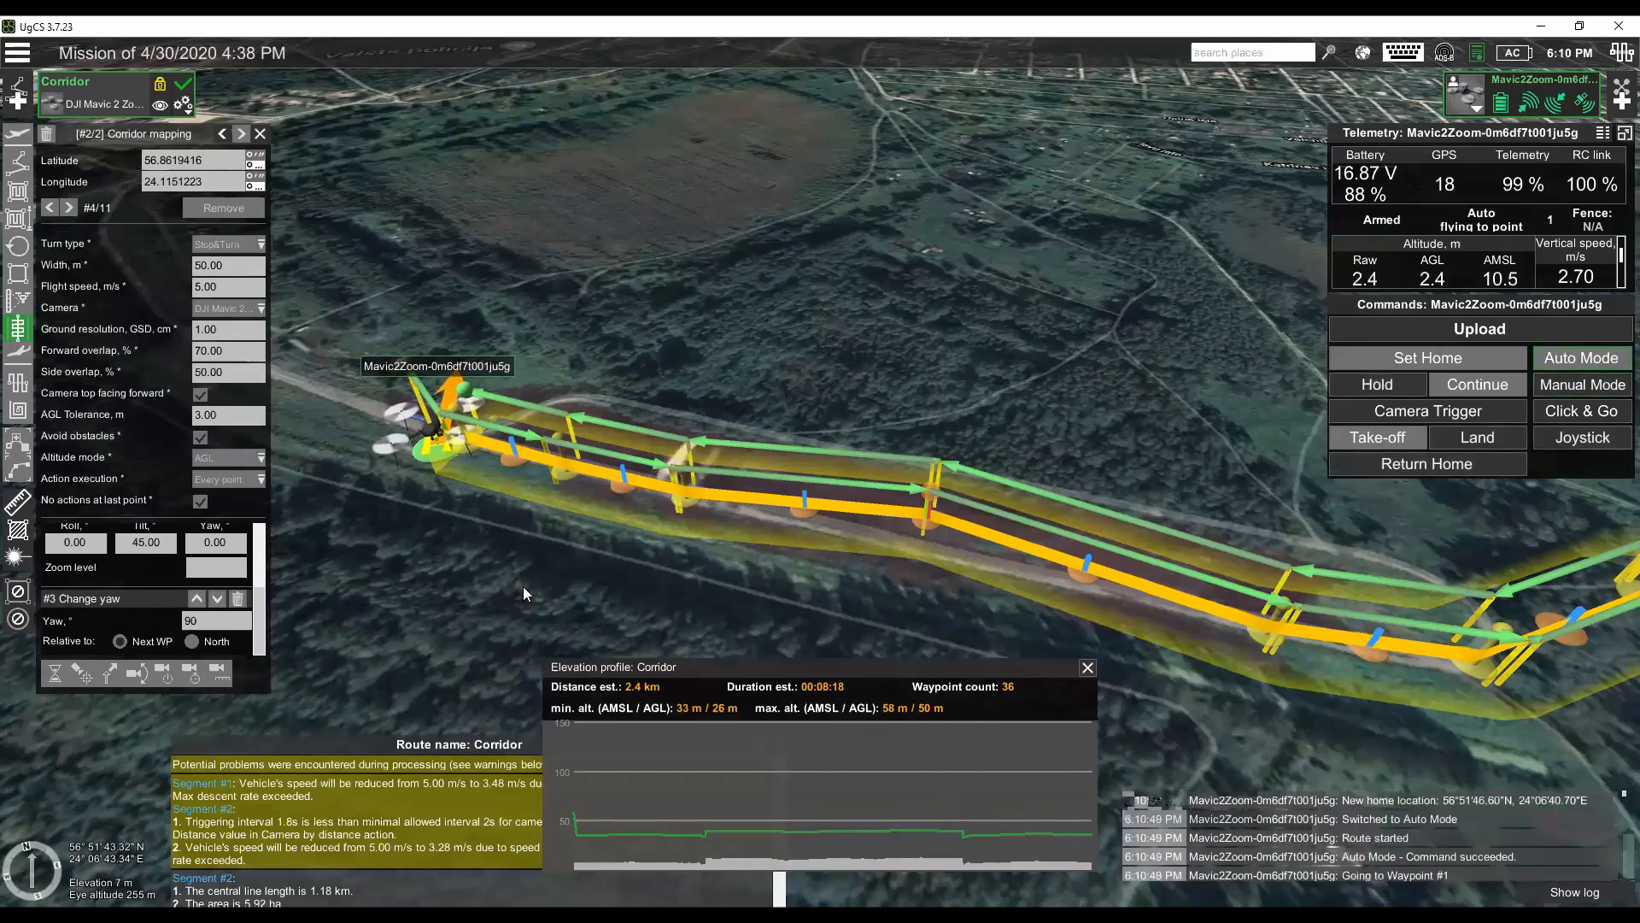
pyautogui.moveTo(530, 610); pyautogui.dragTo(540, 568)
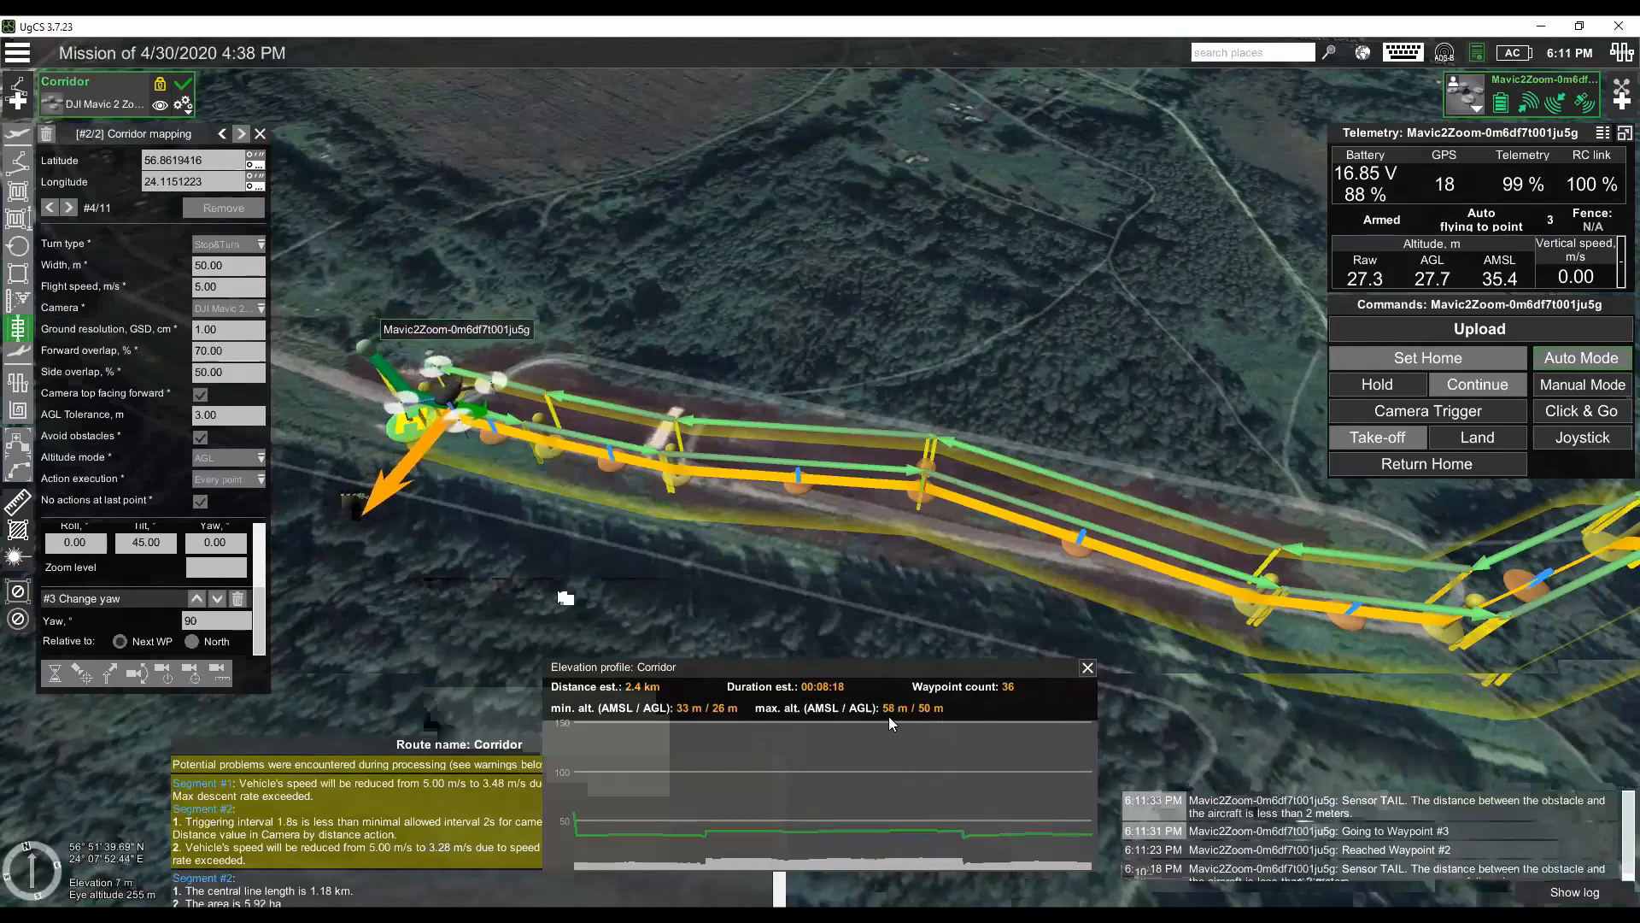
pyautogui.click(182, 103)
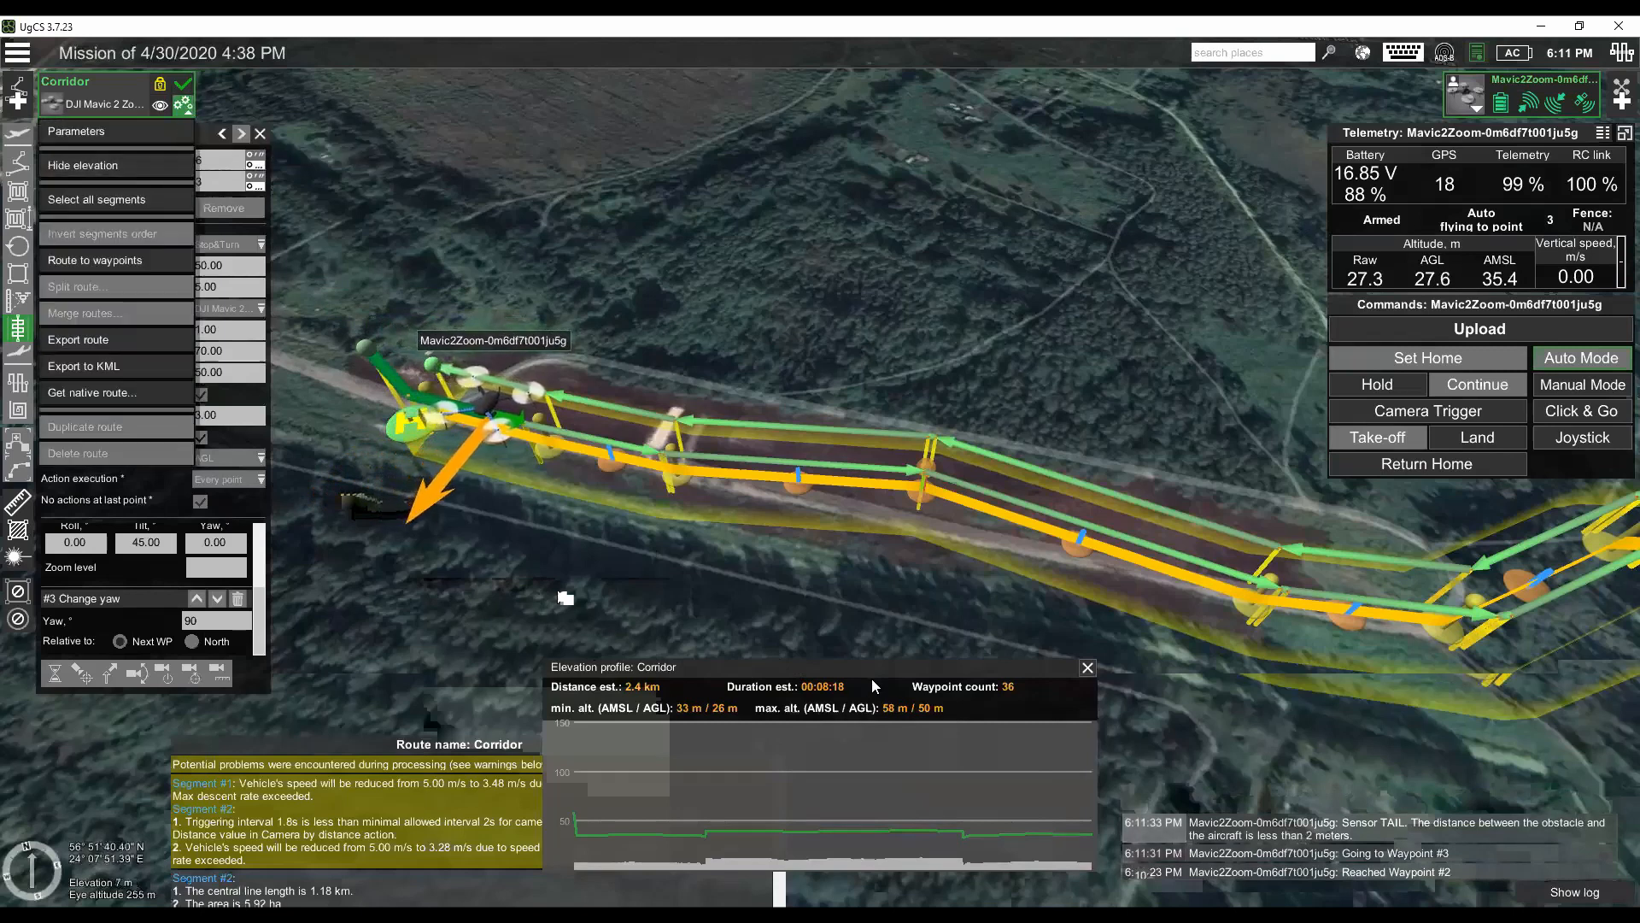
pyautogui.click(566, 546)
pyautogui.moveTo(550, 499)
pyautogui.mouseDown()
pyautogui.moveTo(522, 438)
pyautogui.moveTo(644, 478)
pyautogui.mouseUp()
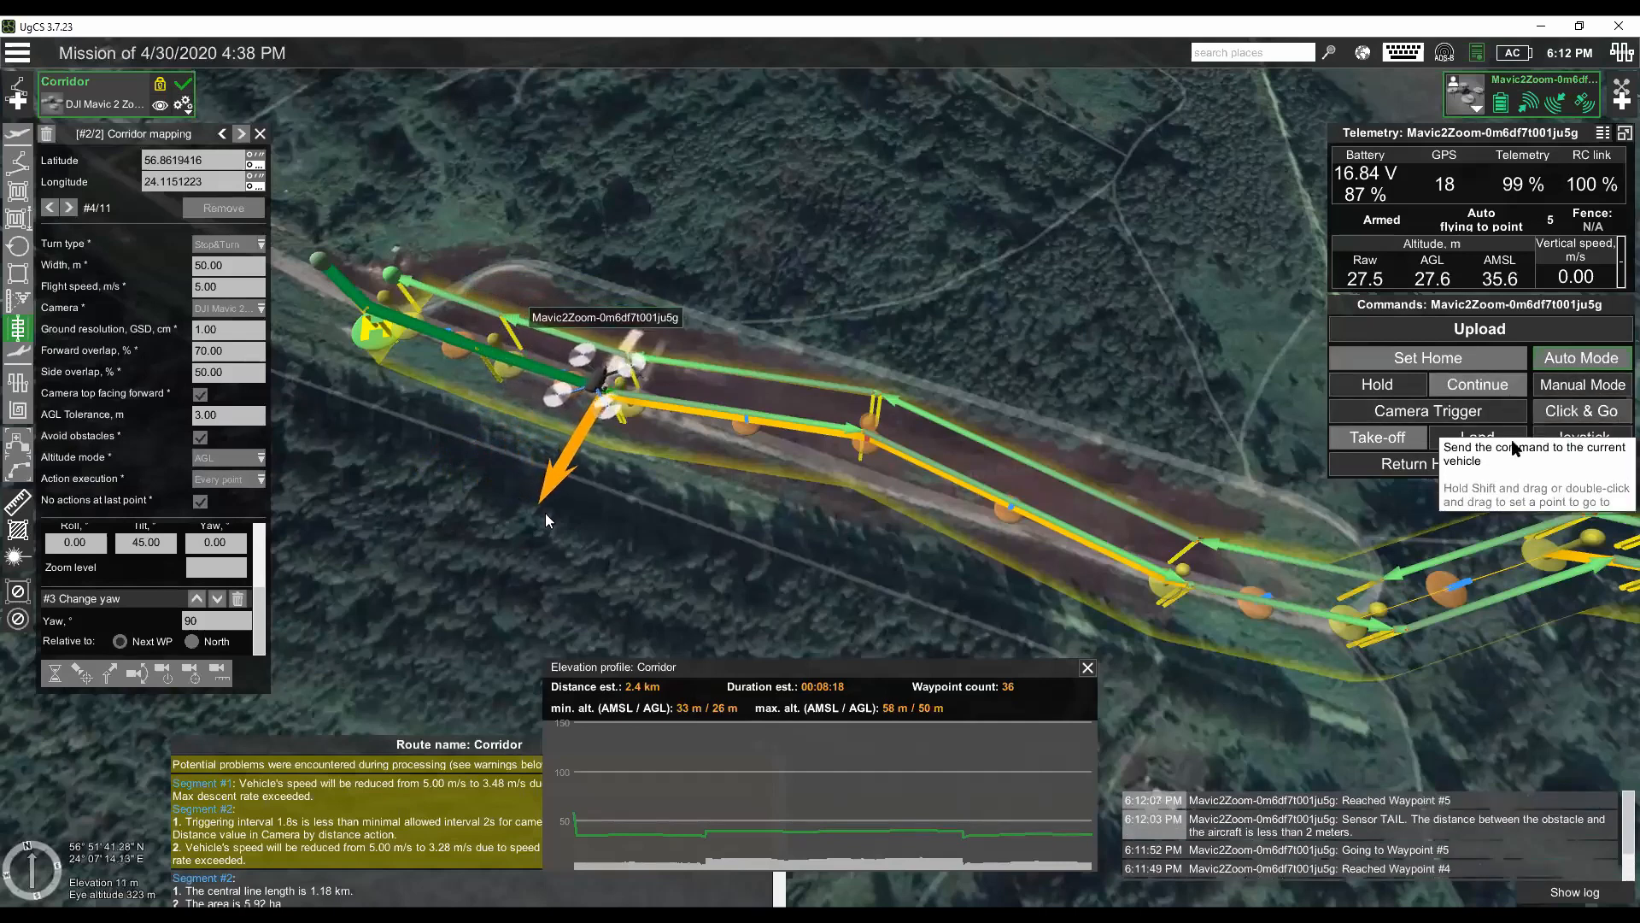
# - Send the Mavic 2 Zoom the Return Home command, confirm it, and follow the drone on the map
pyautogui.click(1427, 464)
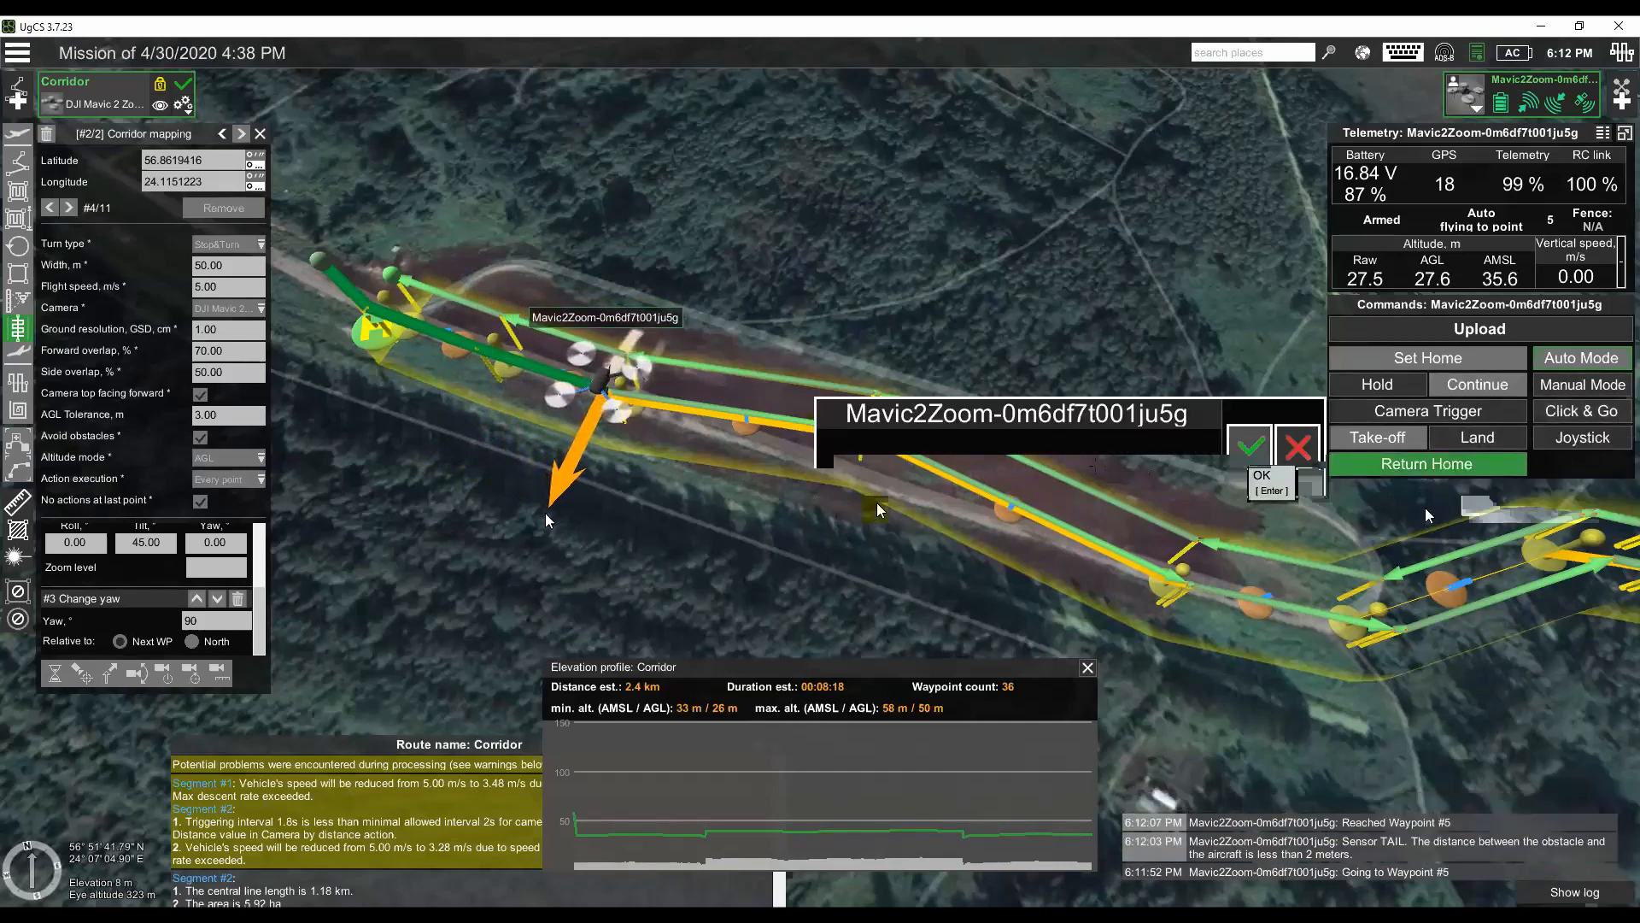
pyautogui.press('Return')
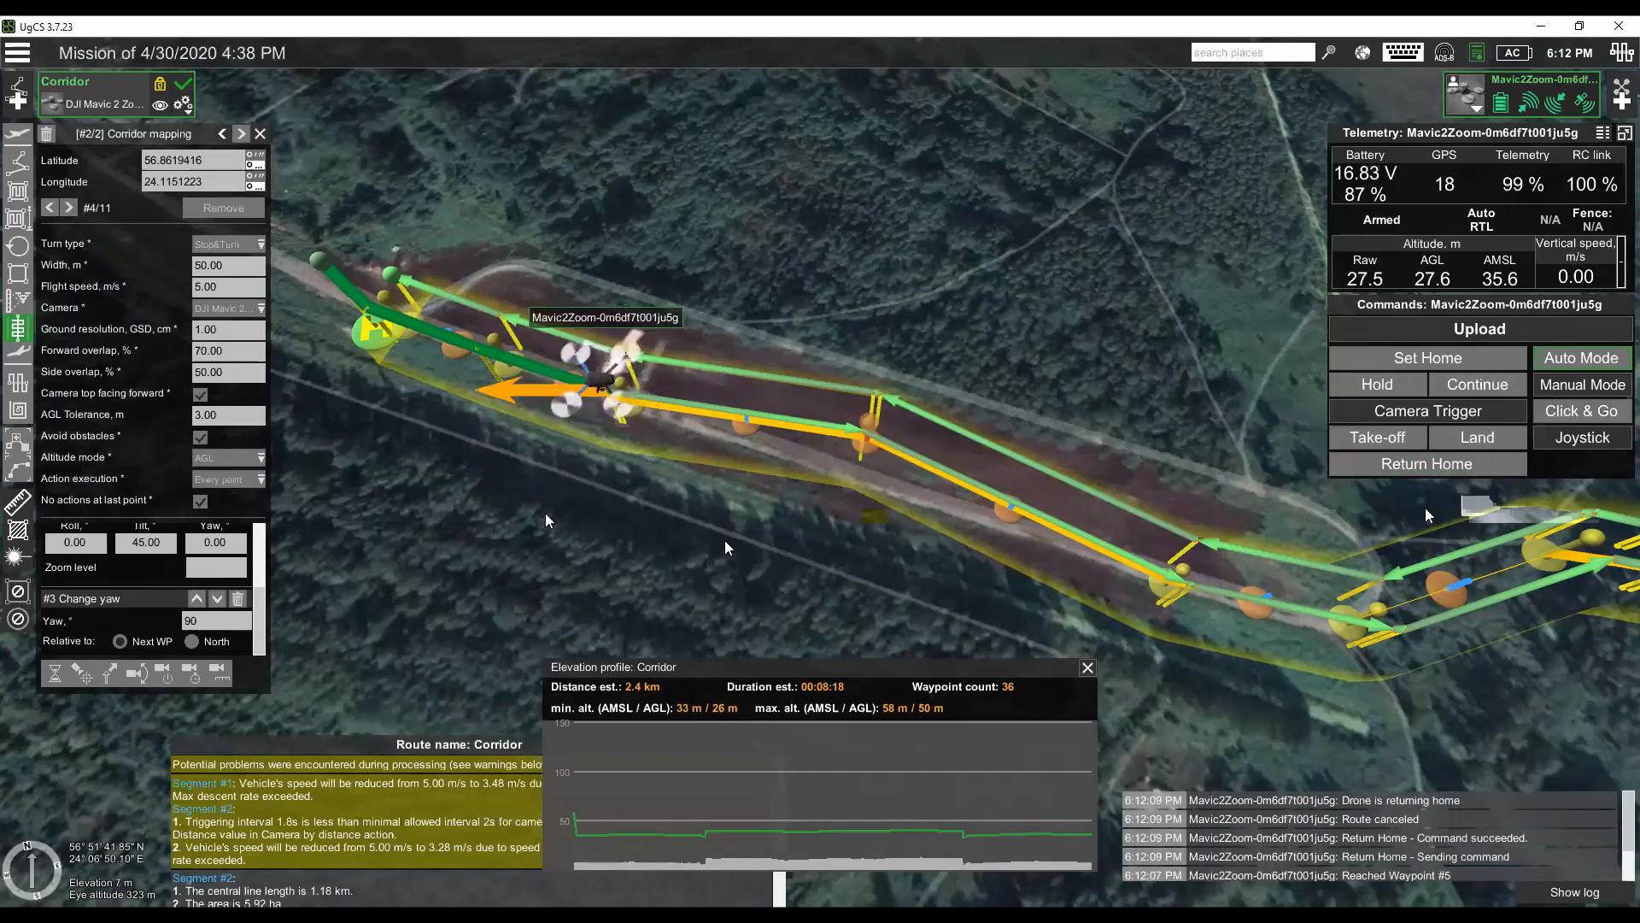
pyautogui.scroll(-3, 736, 499)
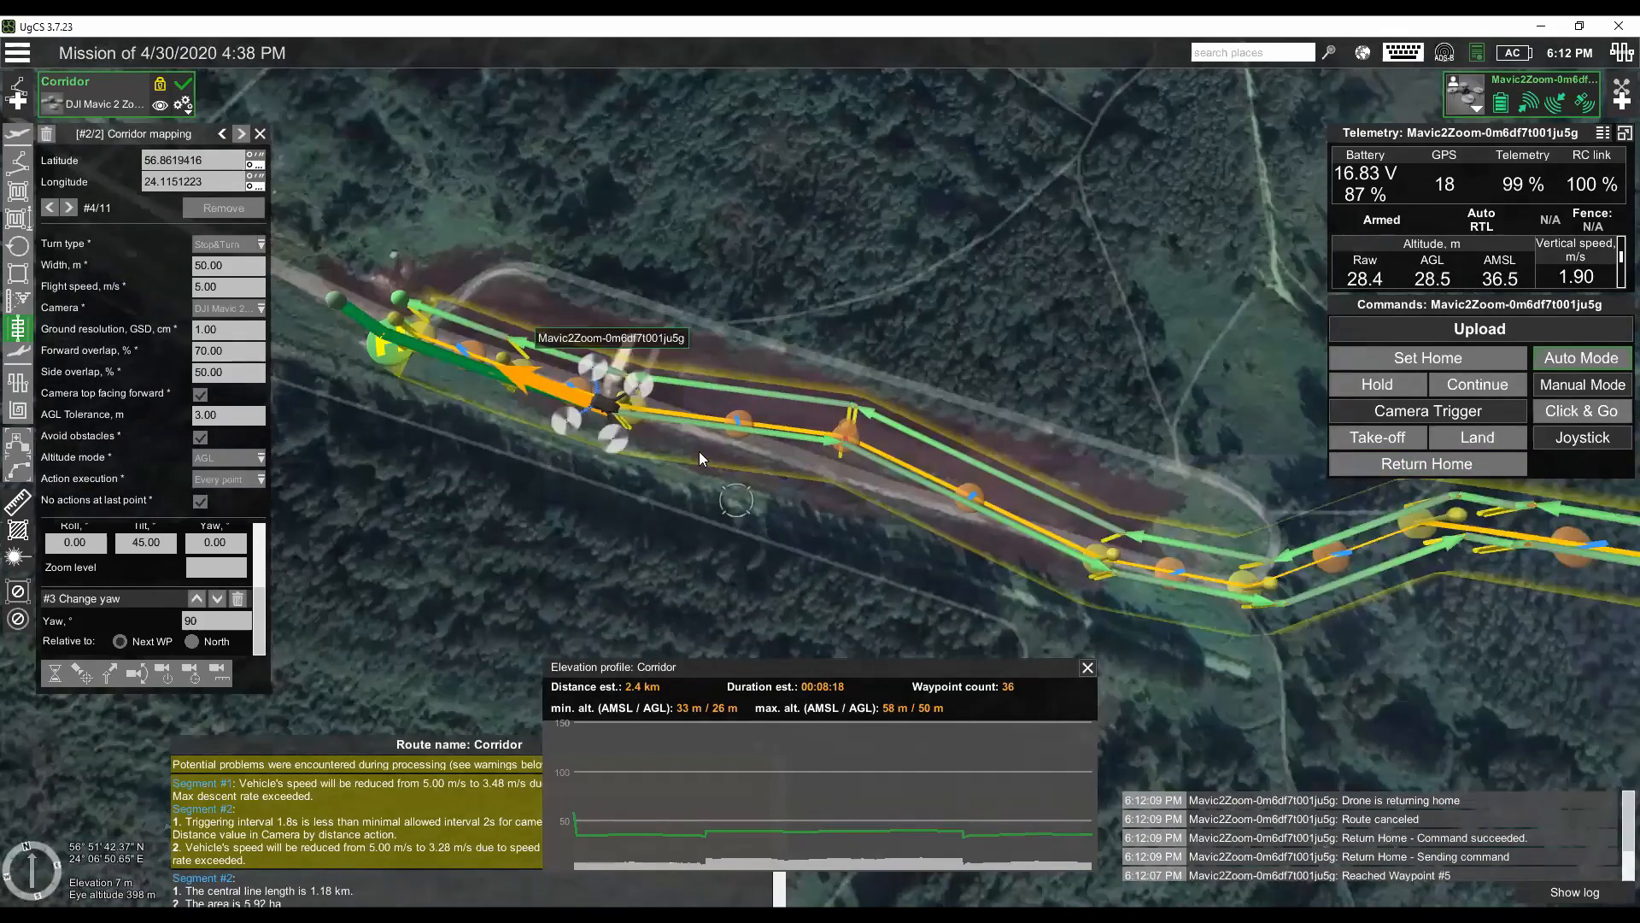
pyautogui.scroll(-2, 699, 451)
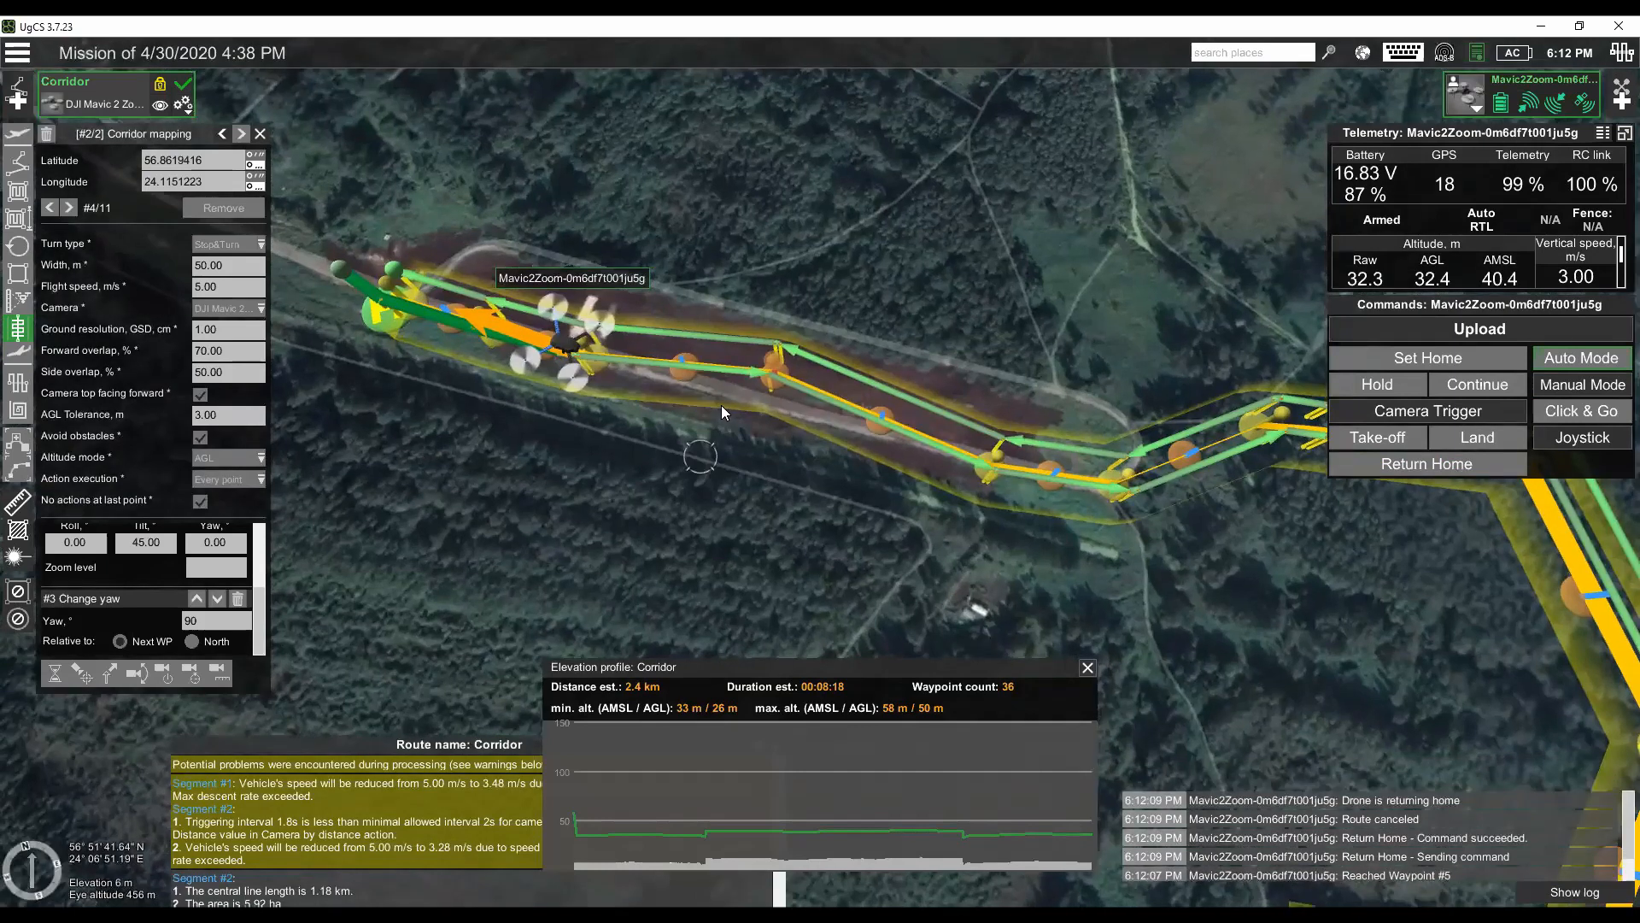
# - Set the corridor mapping width to 70 m and check the recalculated flight lines as far as the corridor's end
pyautogui.moveTo(1013, 516); pyautogui.dragTo(976, 454)
pyautogui.moveTo(1131, 542); pyautogui.dragTo(984, 479)
pyautogui.scroll(-3, 1058, 543)
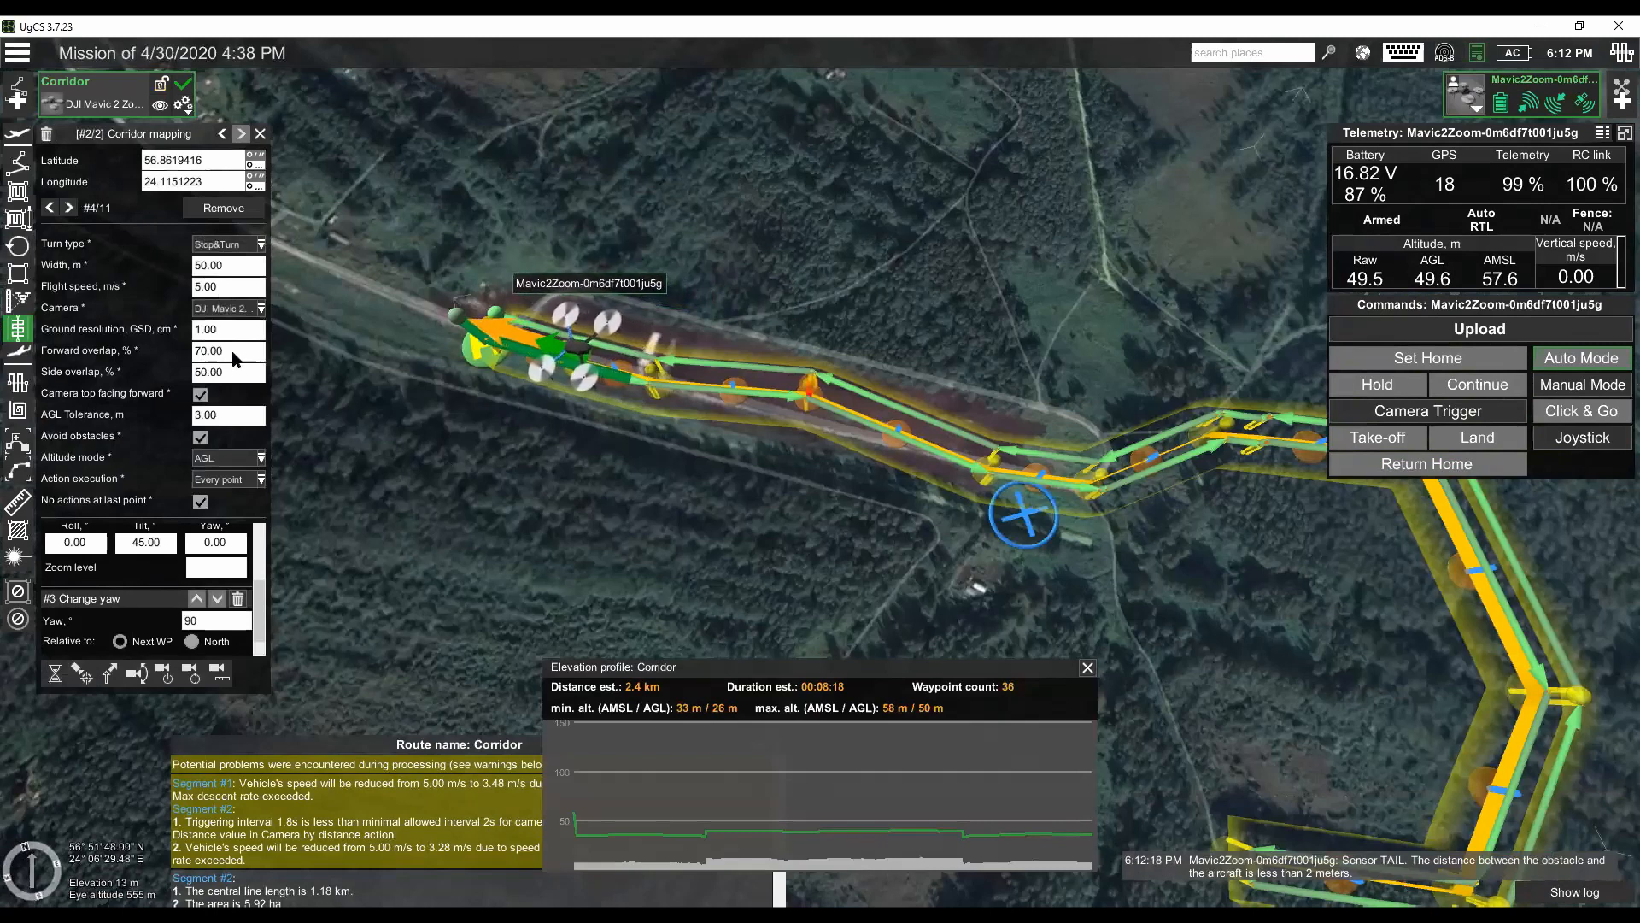
pyautogui.moveTo(245, 266); pyautogui.dragTo(184, 262)
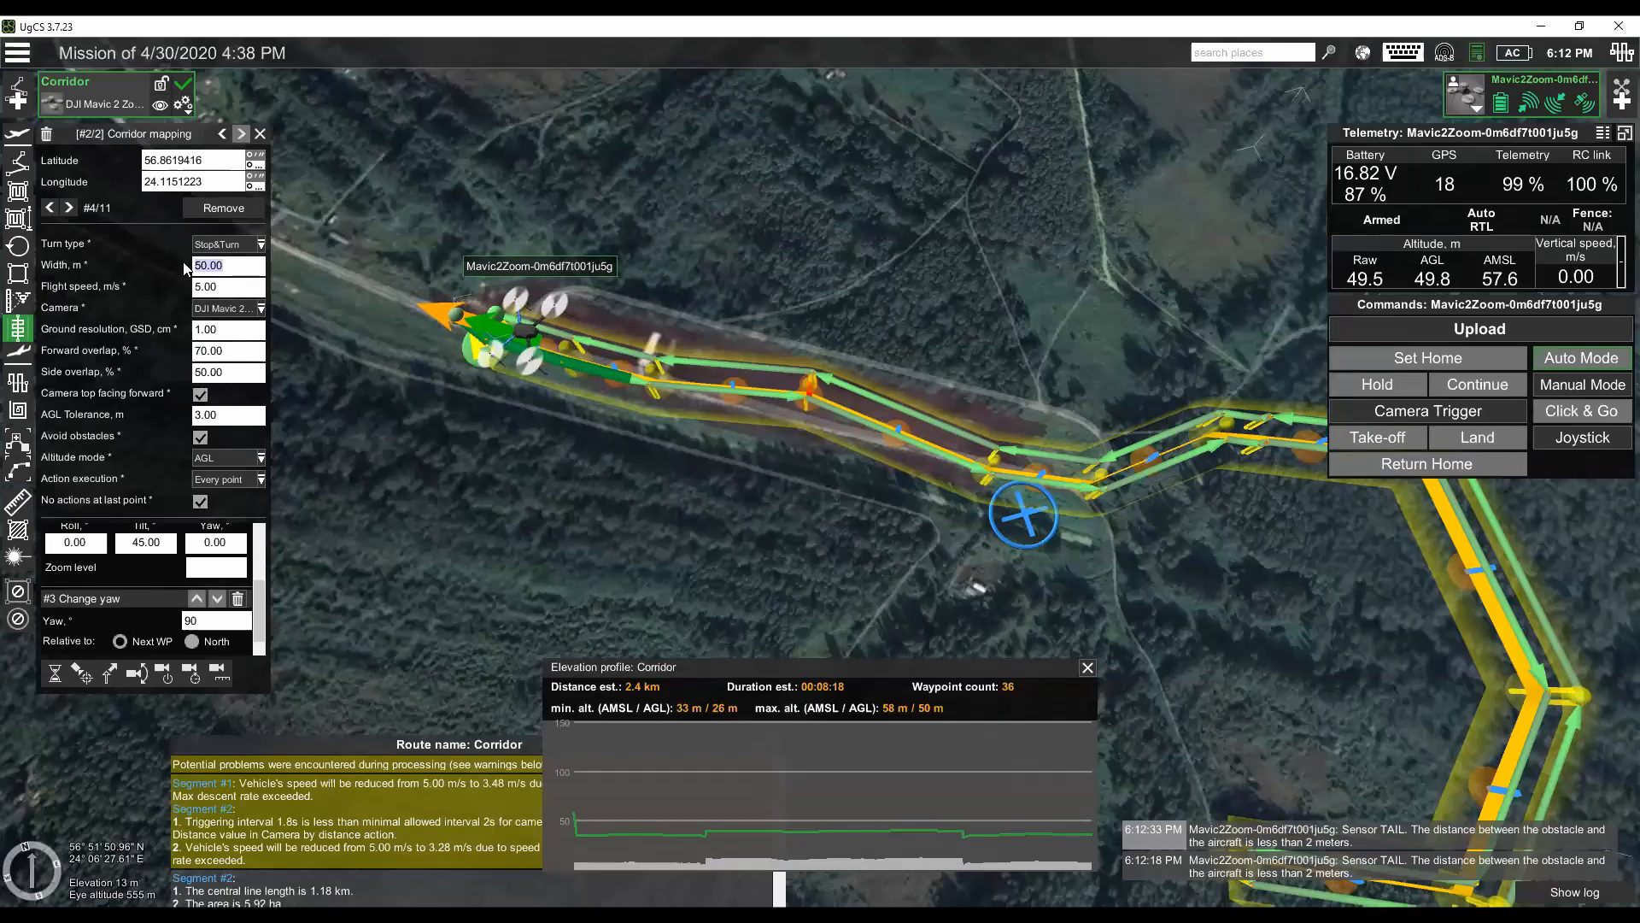
pyautogui.write('70')
pyautogui.press('Tab')
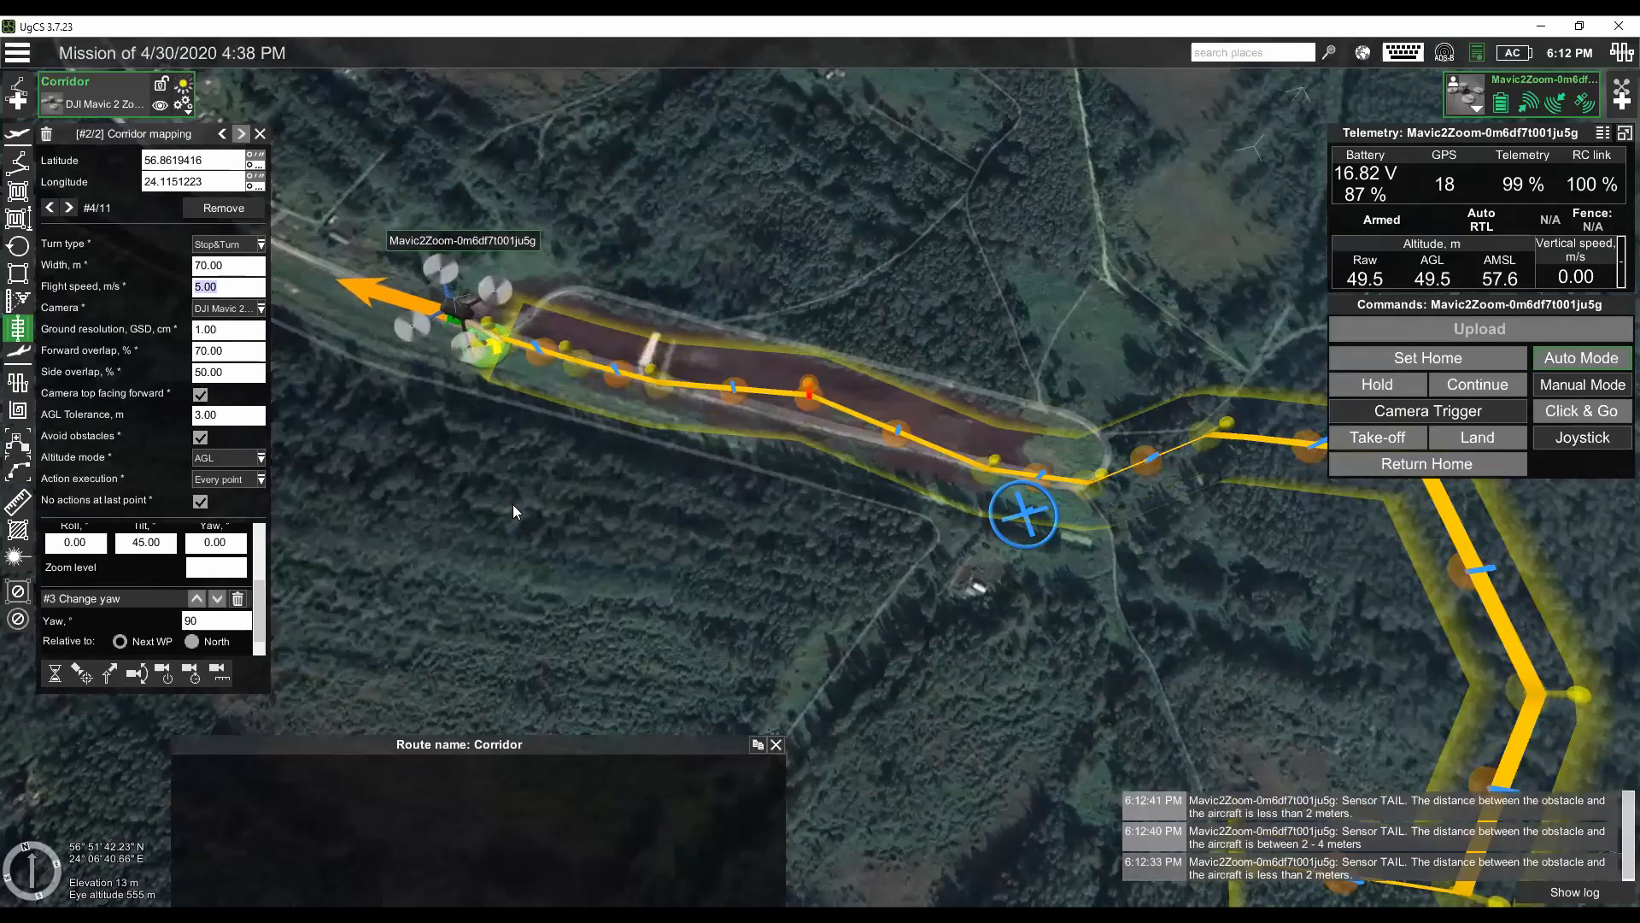
pyautogui.moveTo(576, 528); pyautogui.dragTo(546, 480)
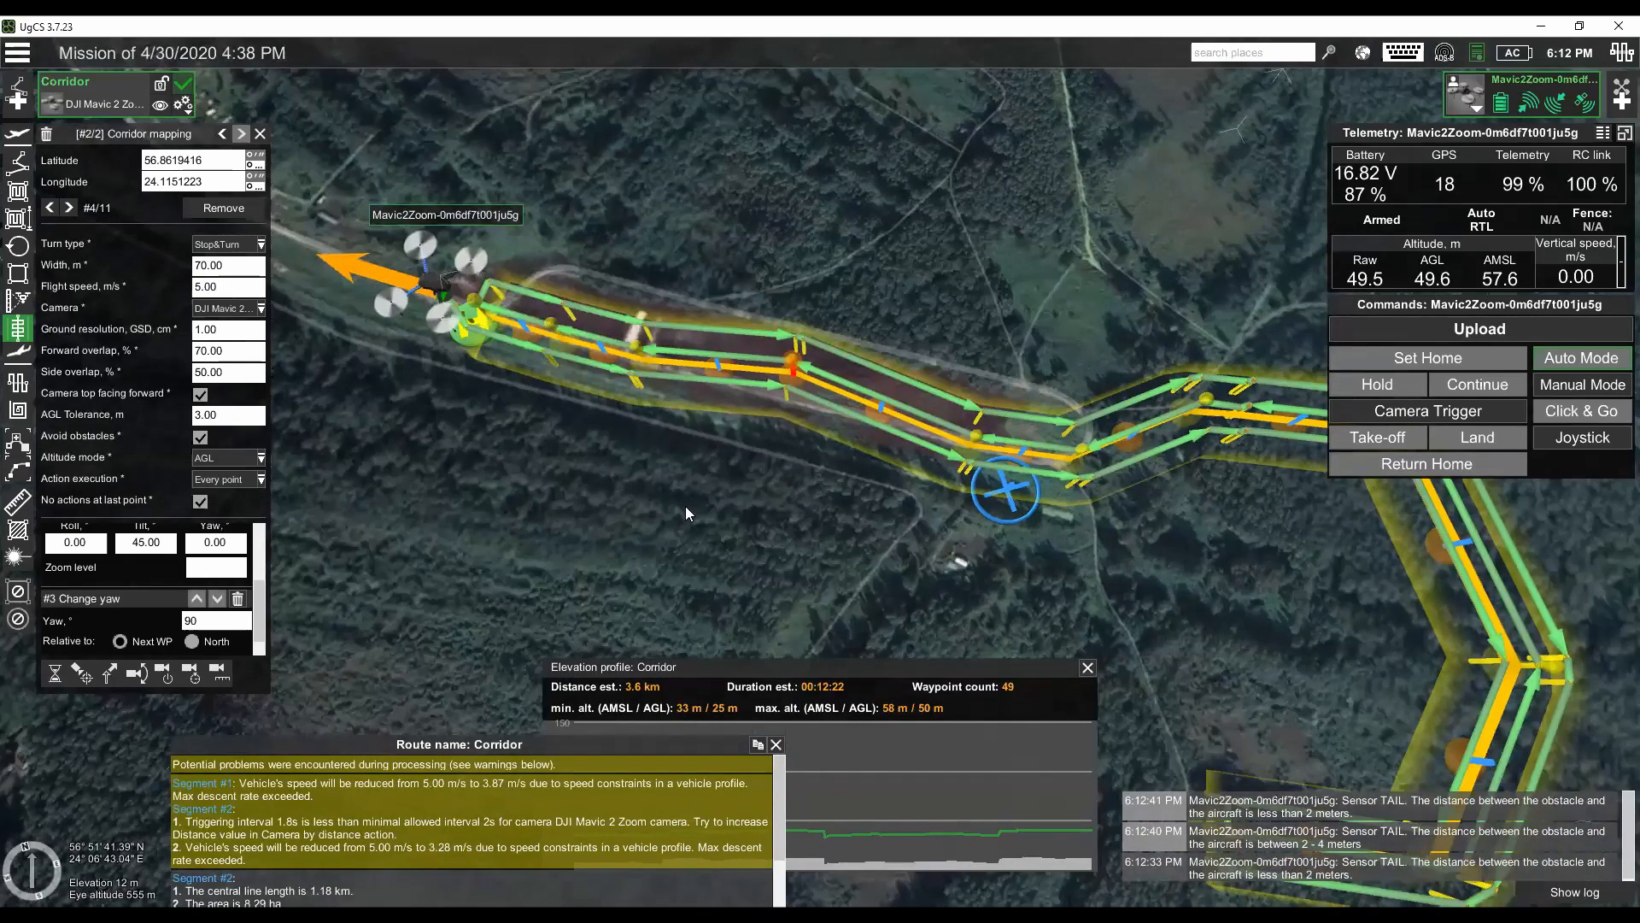
pyautogui.moveTo(685, 506); pyautogui.dragTo(649, 461)
pyautogui.moveTo(730, 506); pyautogui.dragTo(687, 467)
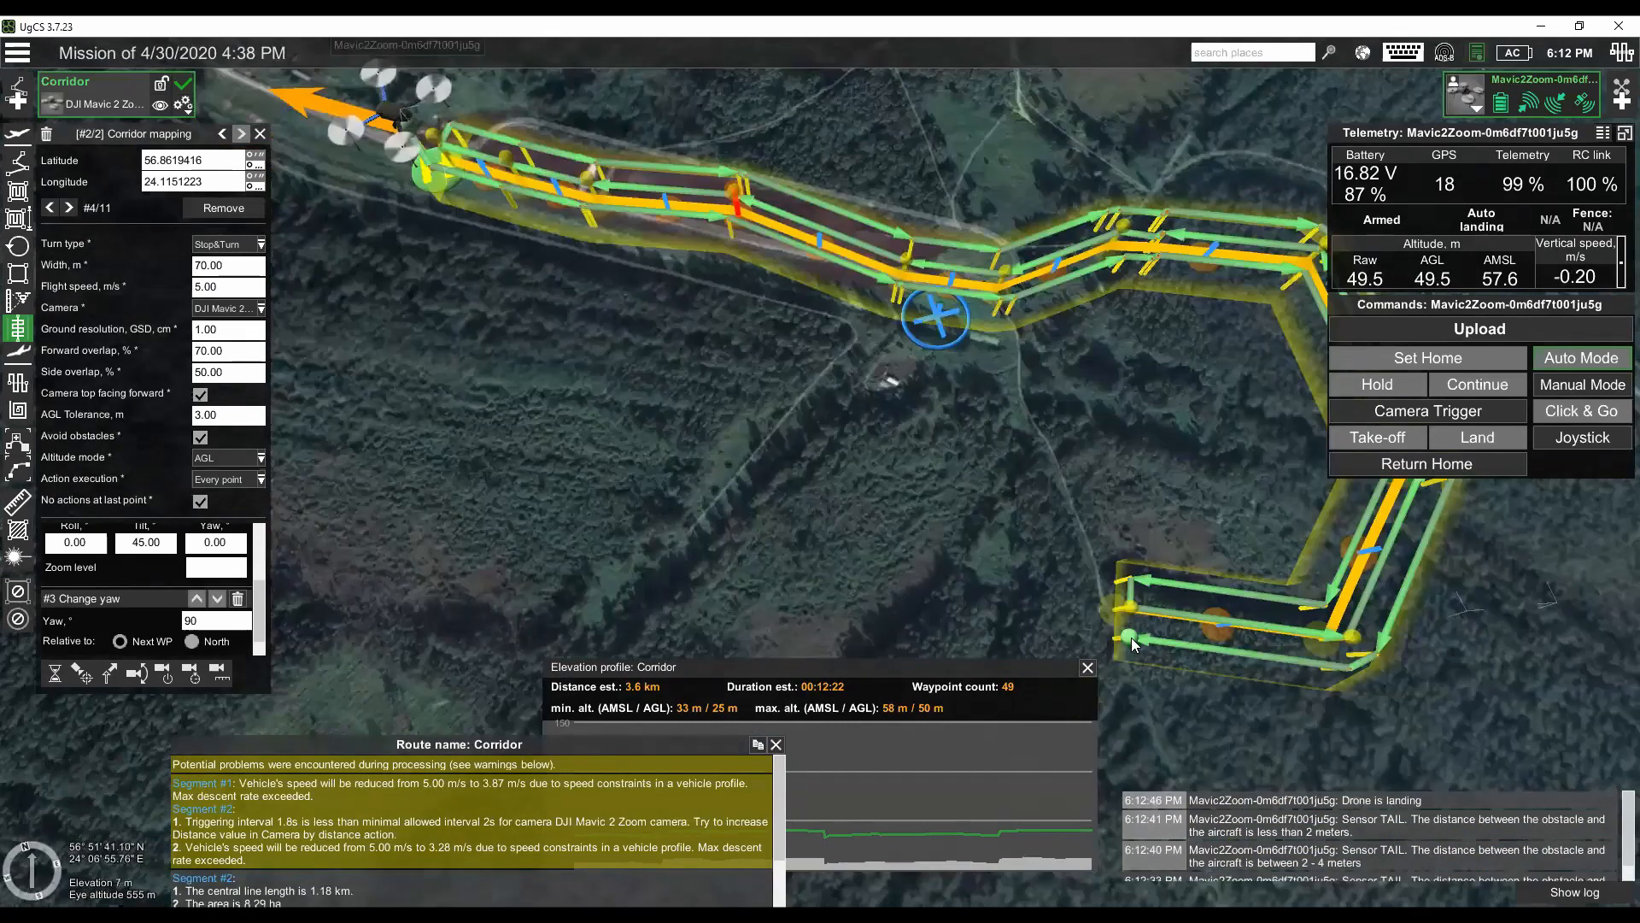
pyautogui.moveTo(1131, 639)
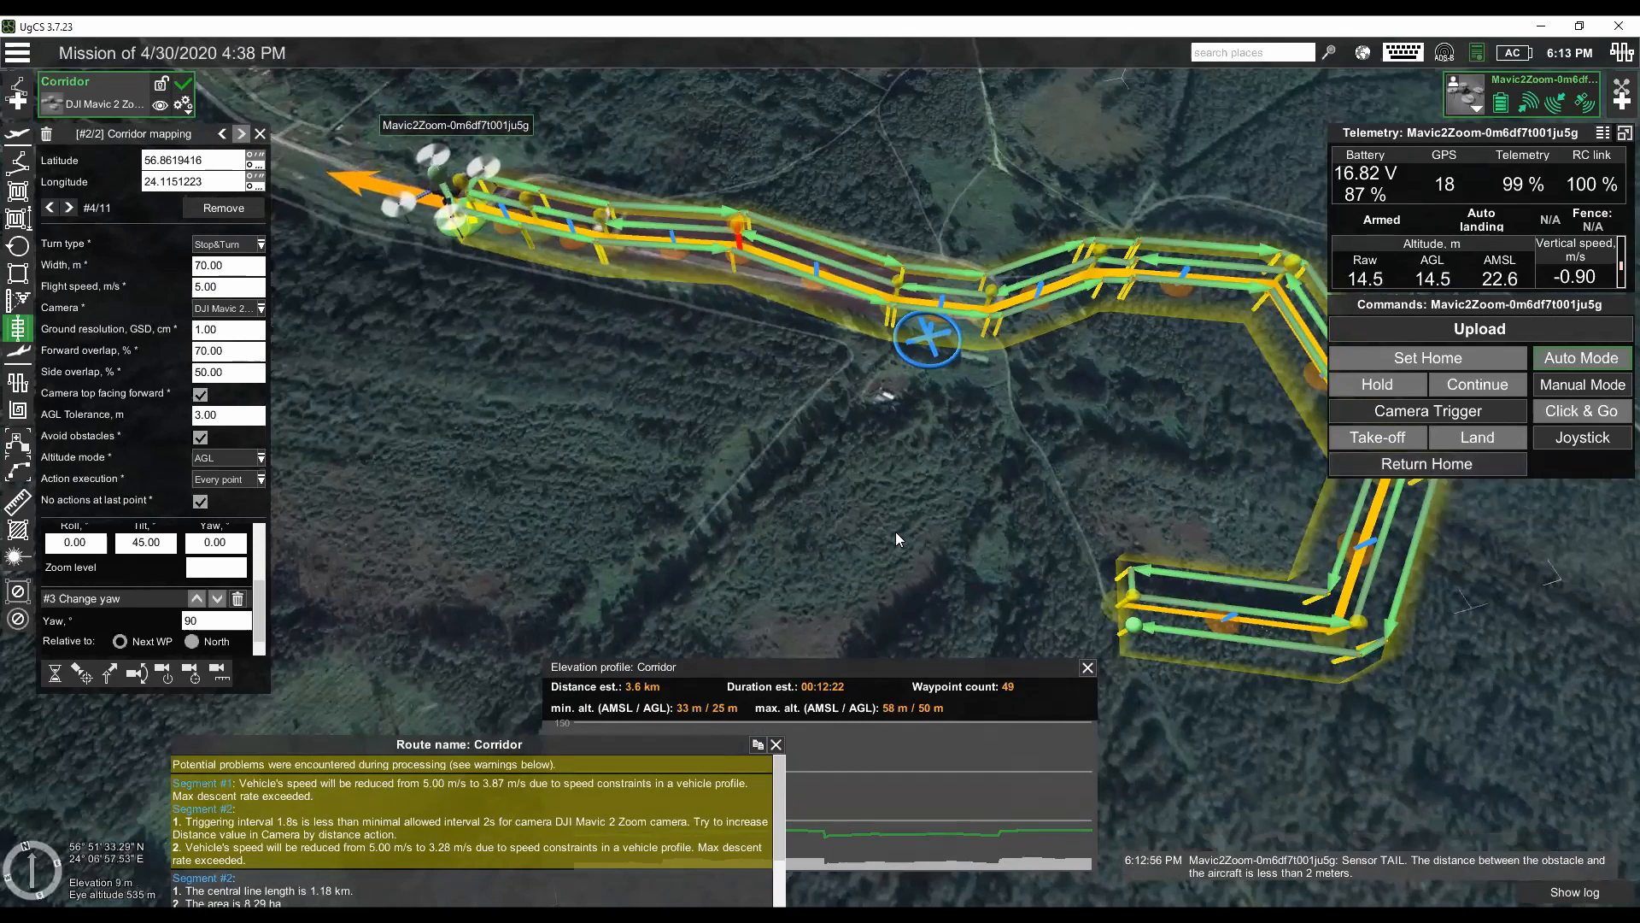
# - Check the specified return home altitude in the Corridor route's parameters and leave them without changes
pyautogui.moveTo(849, 523); pyautogui.dragTo(298, 227)
pyautogui.click(177, 108)
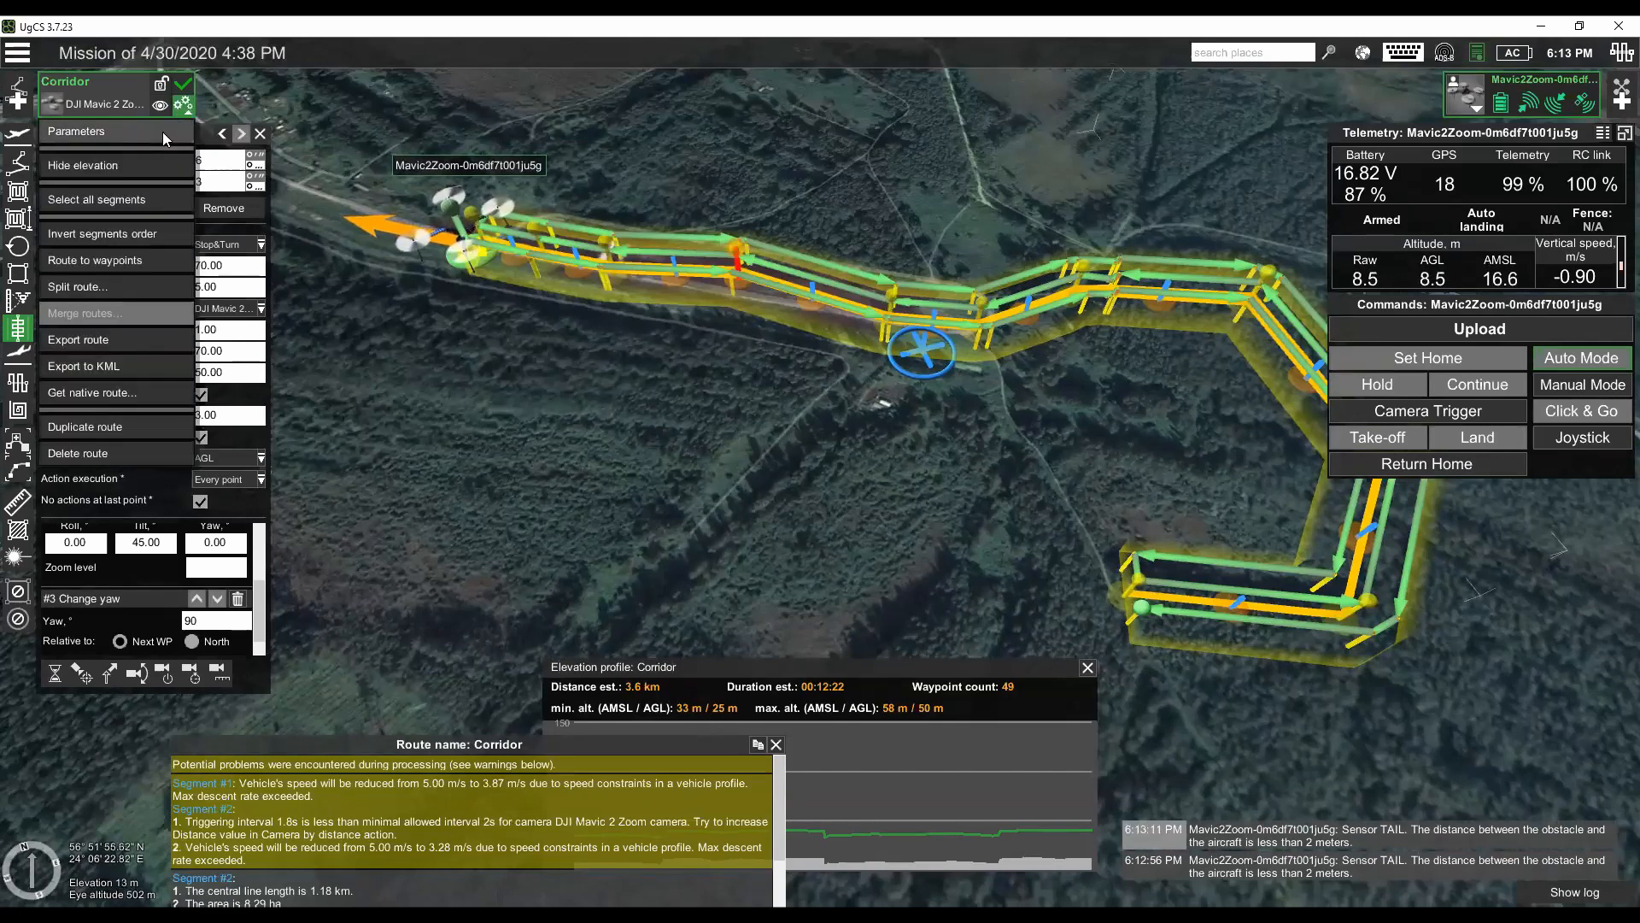
pyautogui.click(162, 132)
pyautogui.moveTo(791, 537); pyautogui.dragTo(725, 530)
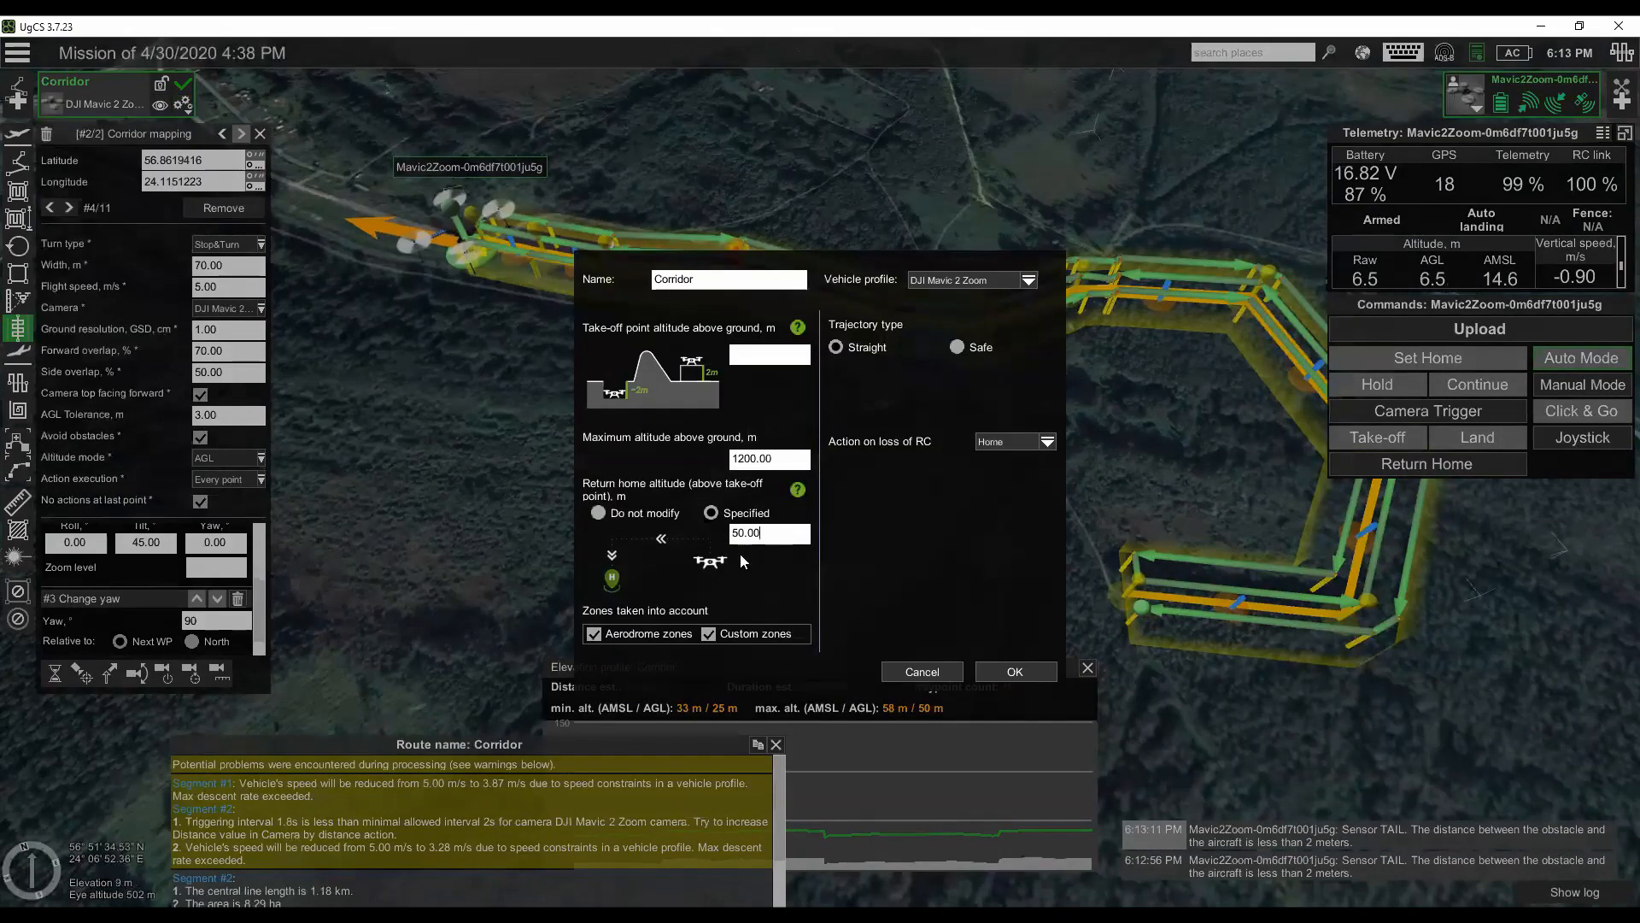
pyautogui.click(919, 672)
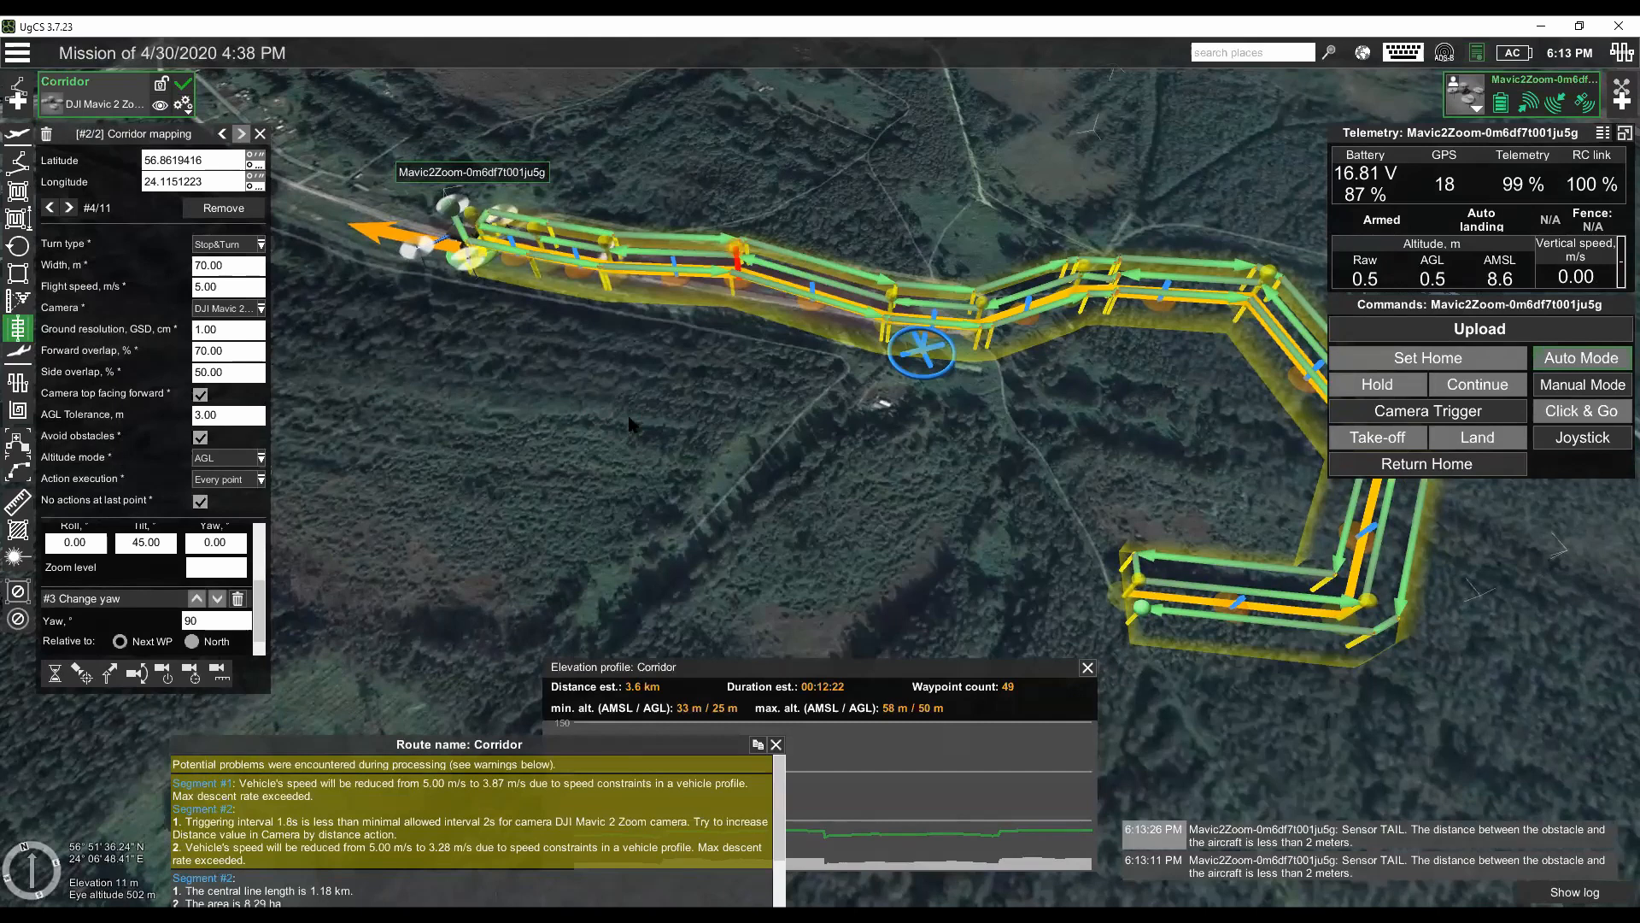
# - Look over the whole widened corridor and reopen the route's parameters to review its return home and RC-loss settings
pyautogui.scroll(-1, 630, 424)
pyautogui.scroll(-1, 629, 425)
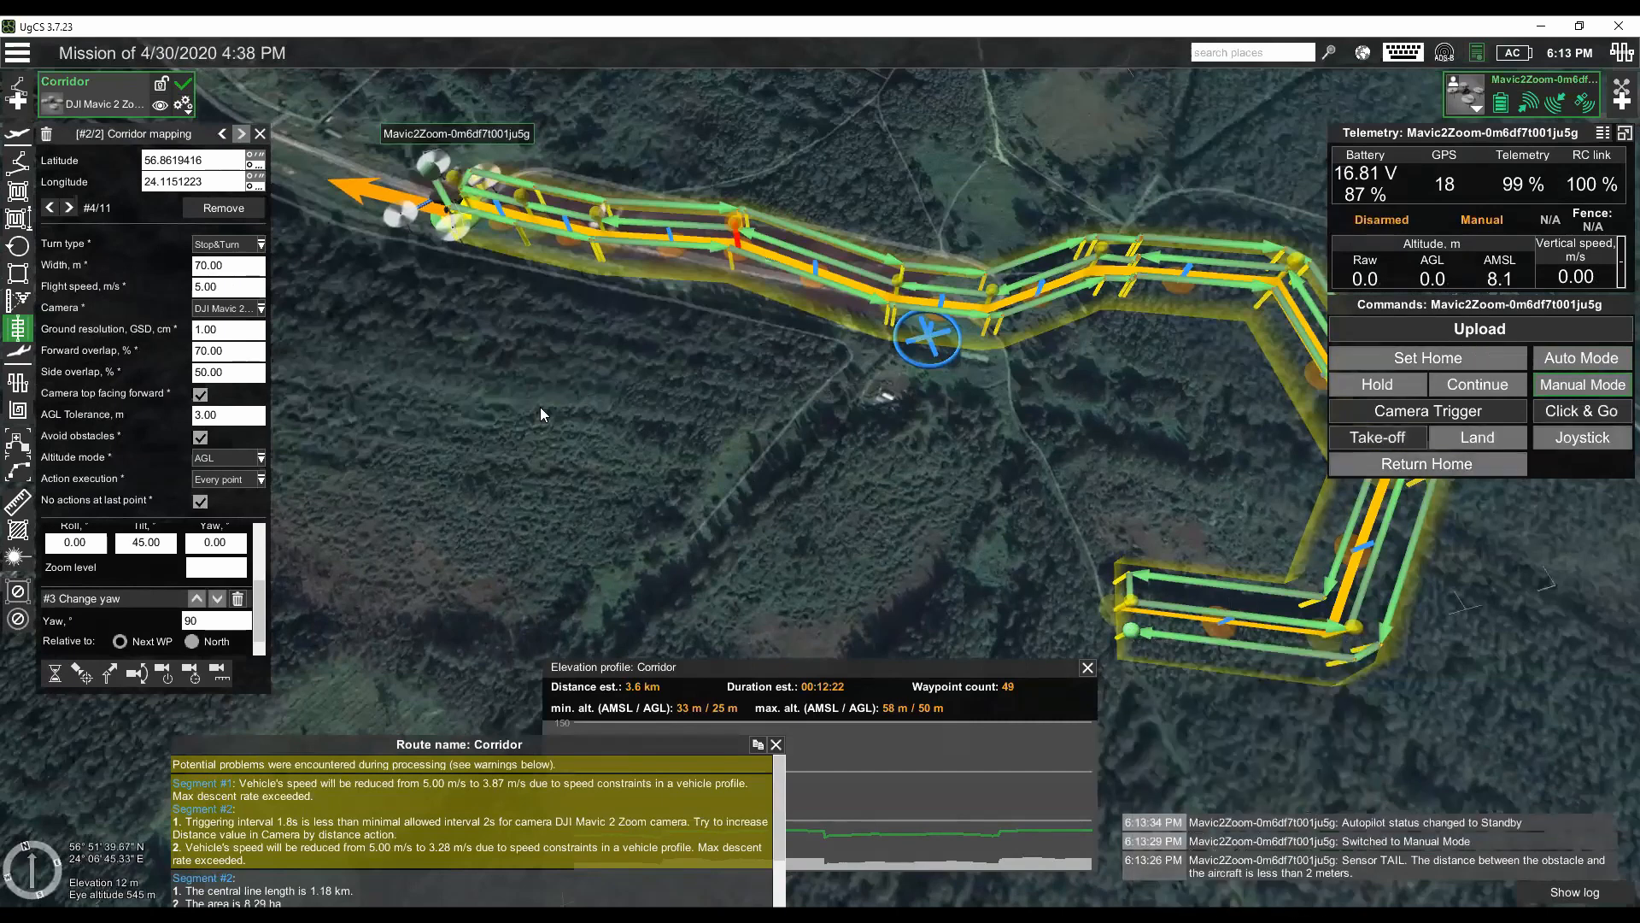
pyautogui.moveTo(628, 472); pyautogui.dragTo(619, 476)
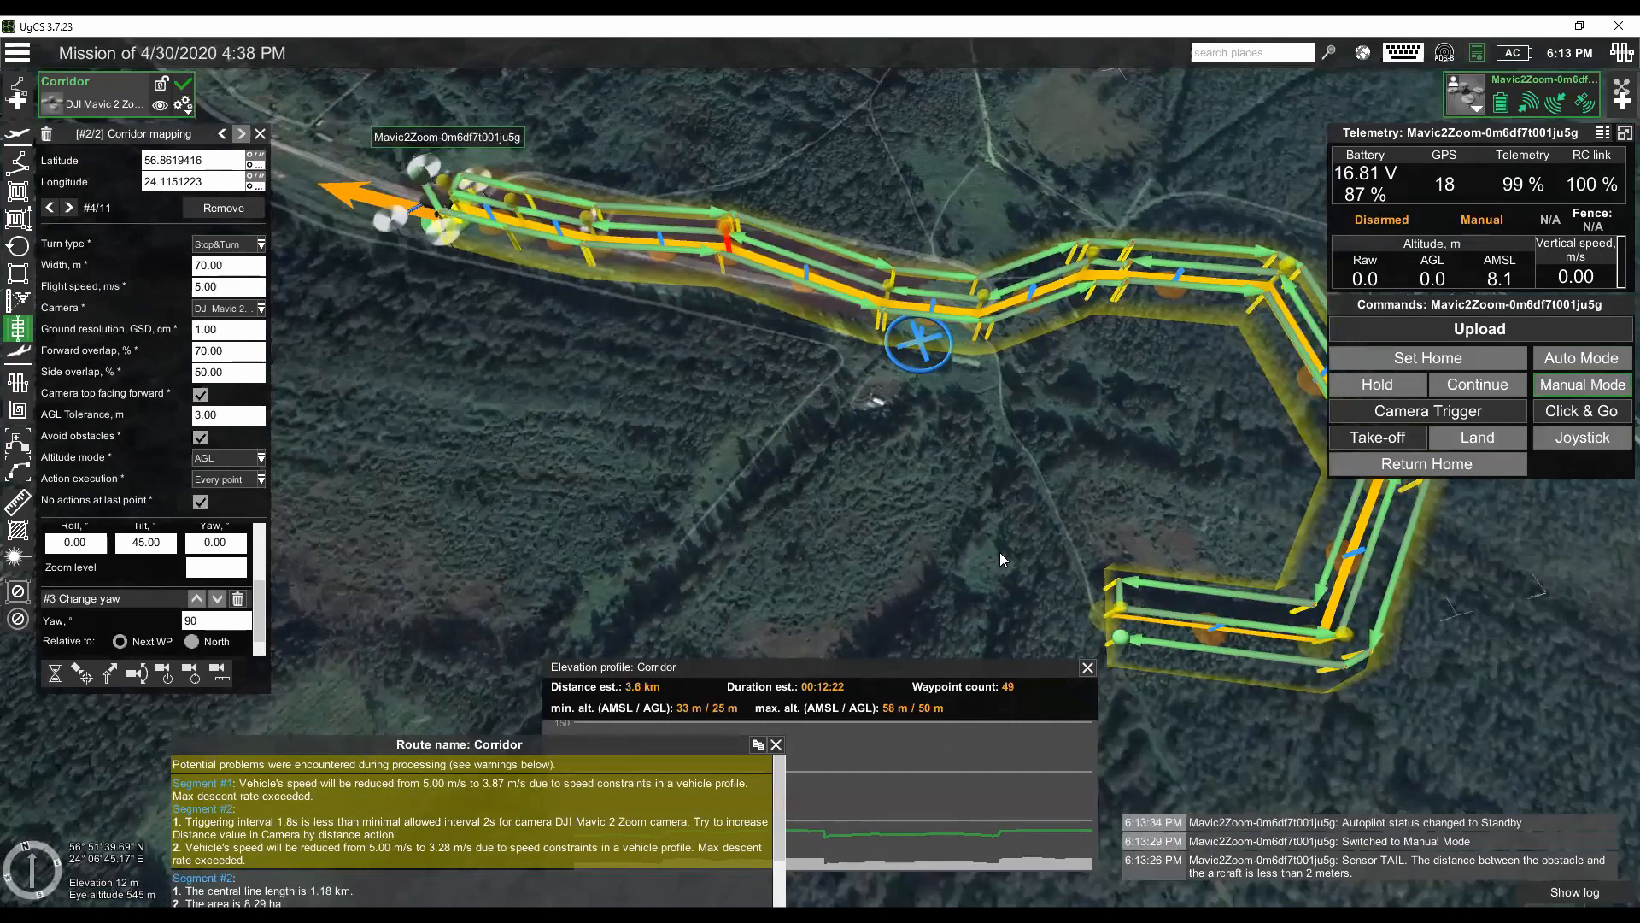
pyautogui.moveTo(1051, 538); pyautogui.dragTo(1017, 549)
pyautogui.scroll(1, 911, 515)
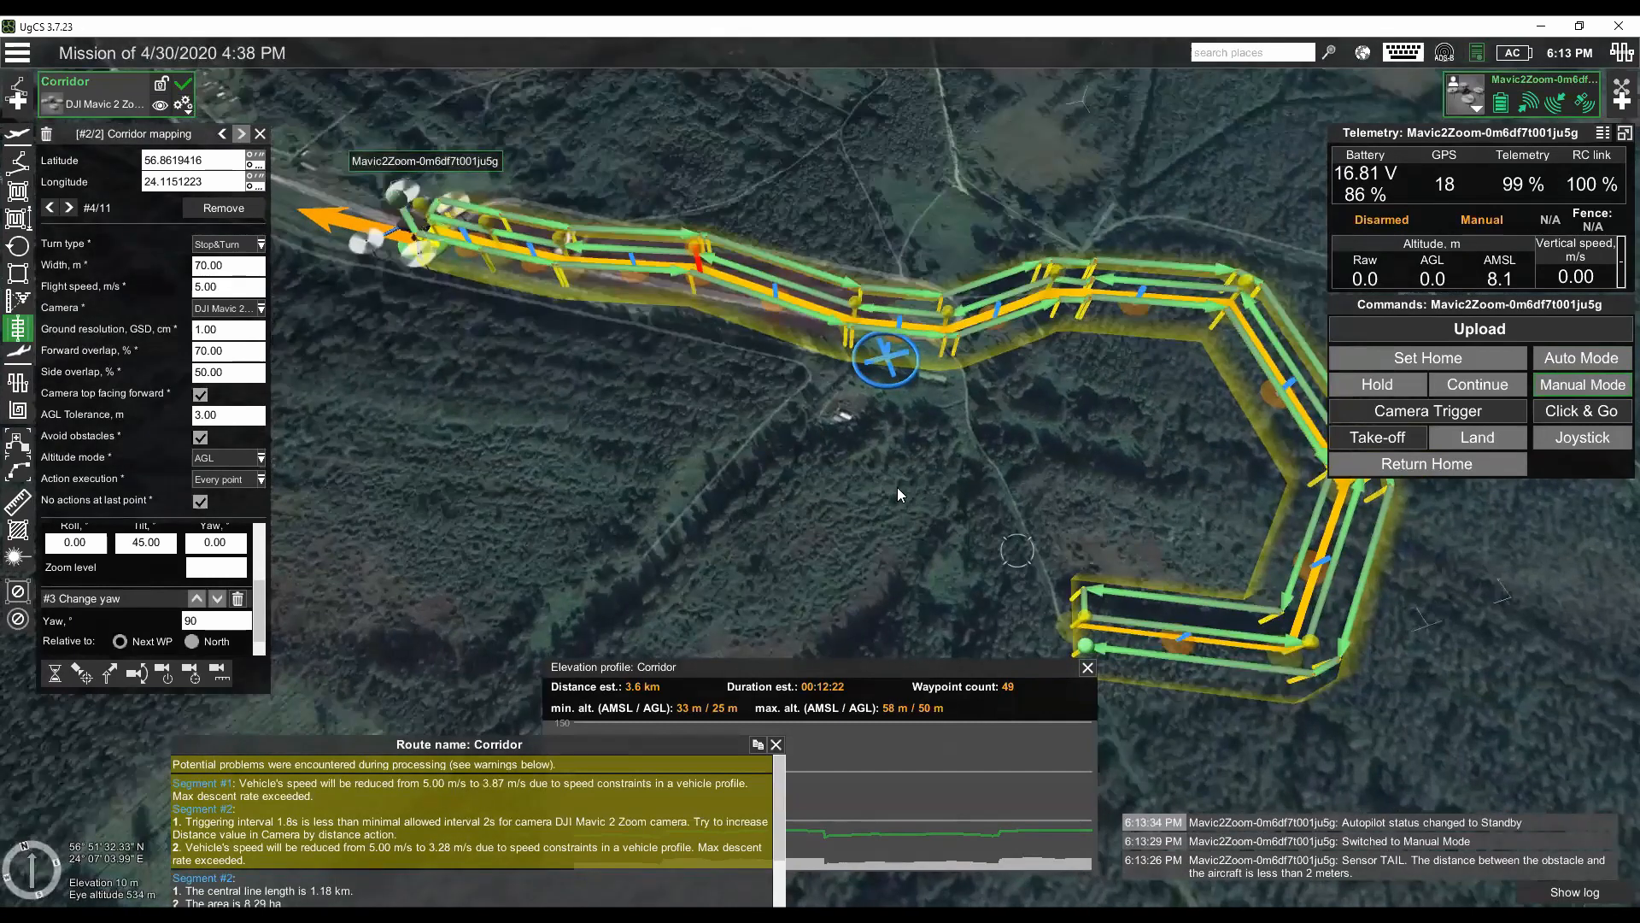
pyautogui.scroll(1, 918, 475)
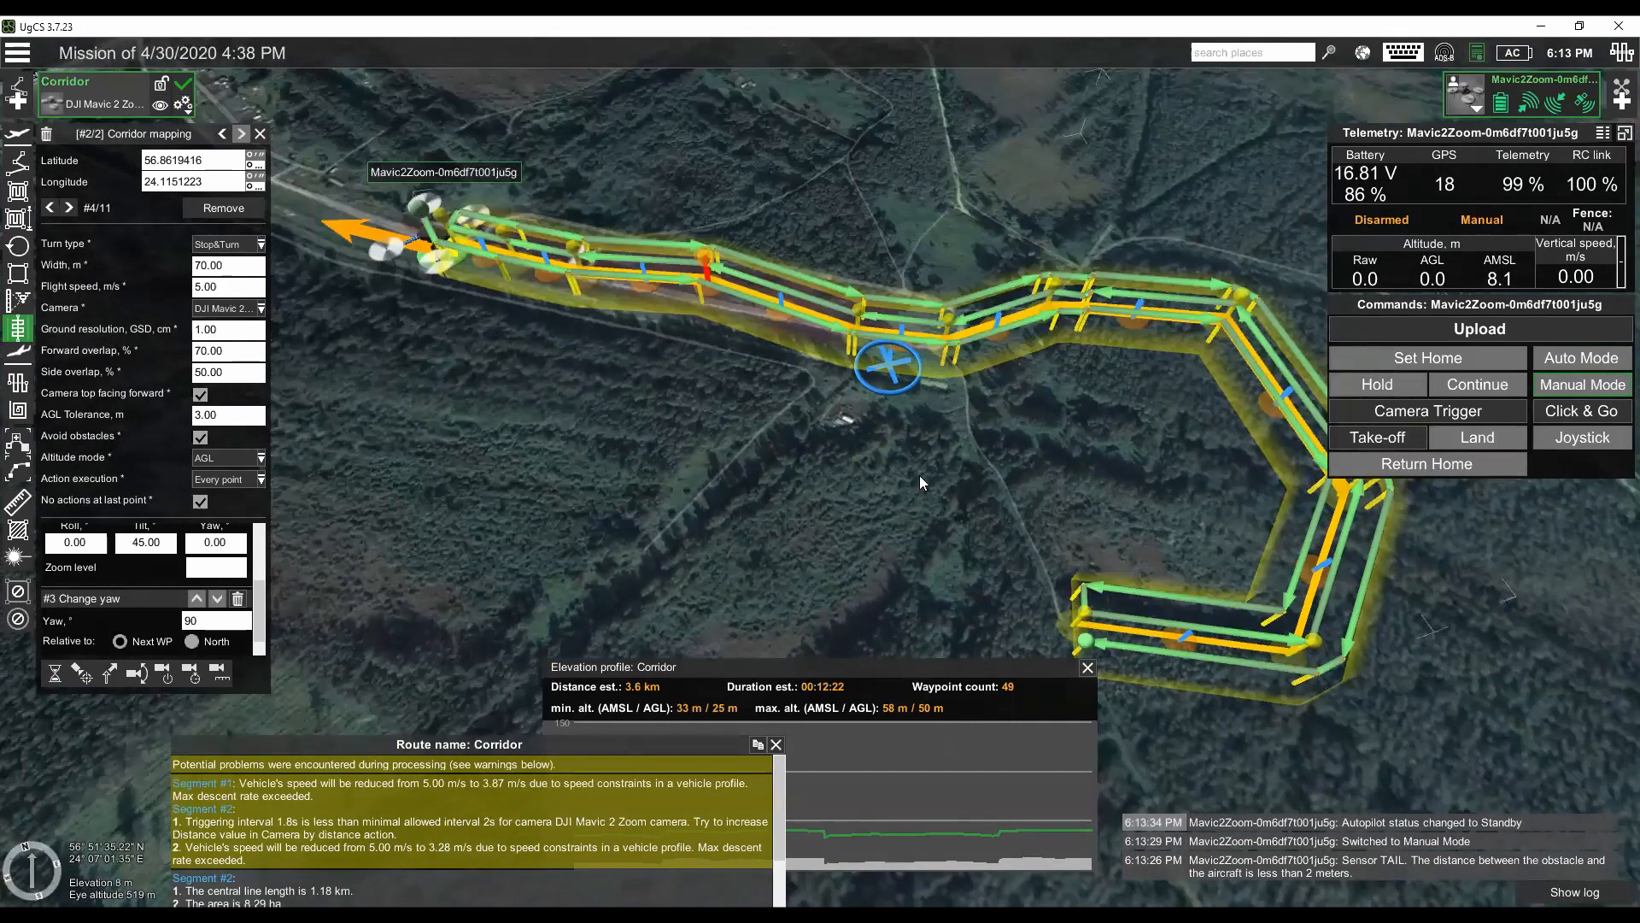
pyautogui.click(187, 106)
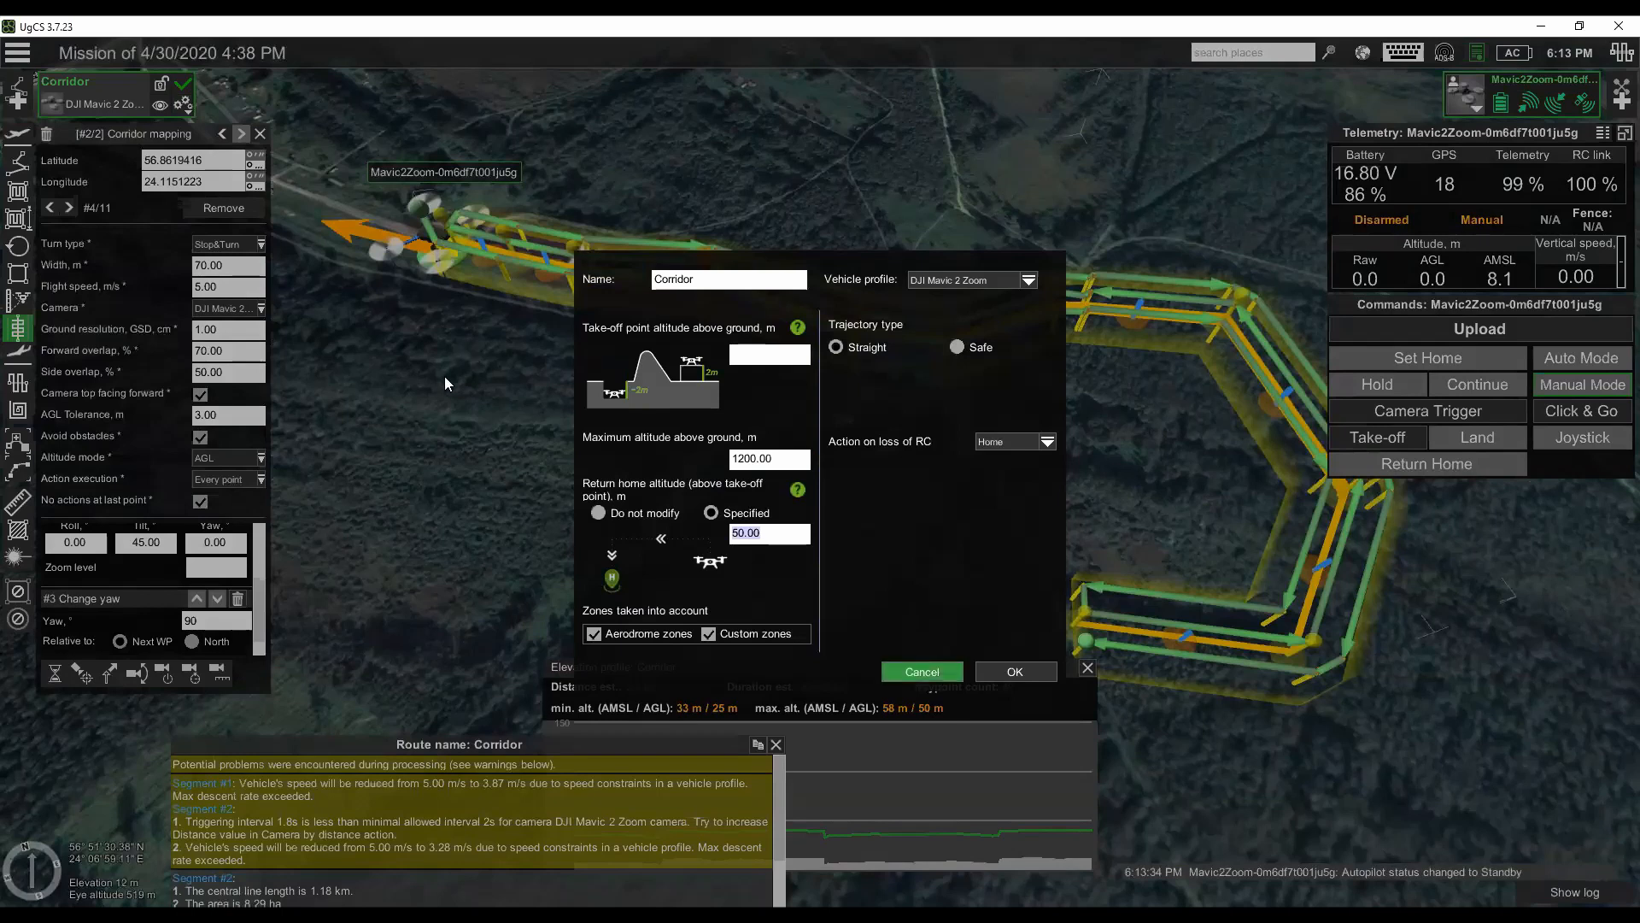
pyautogui.press('Return')
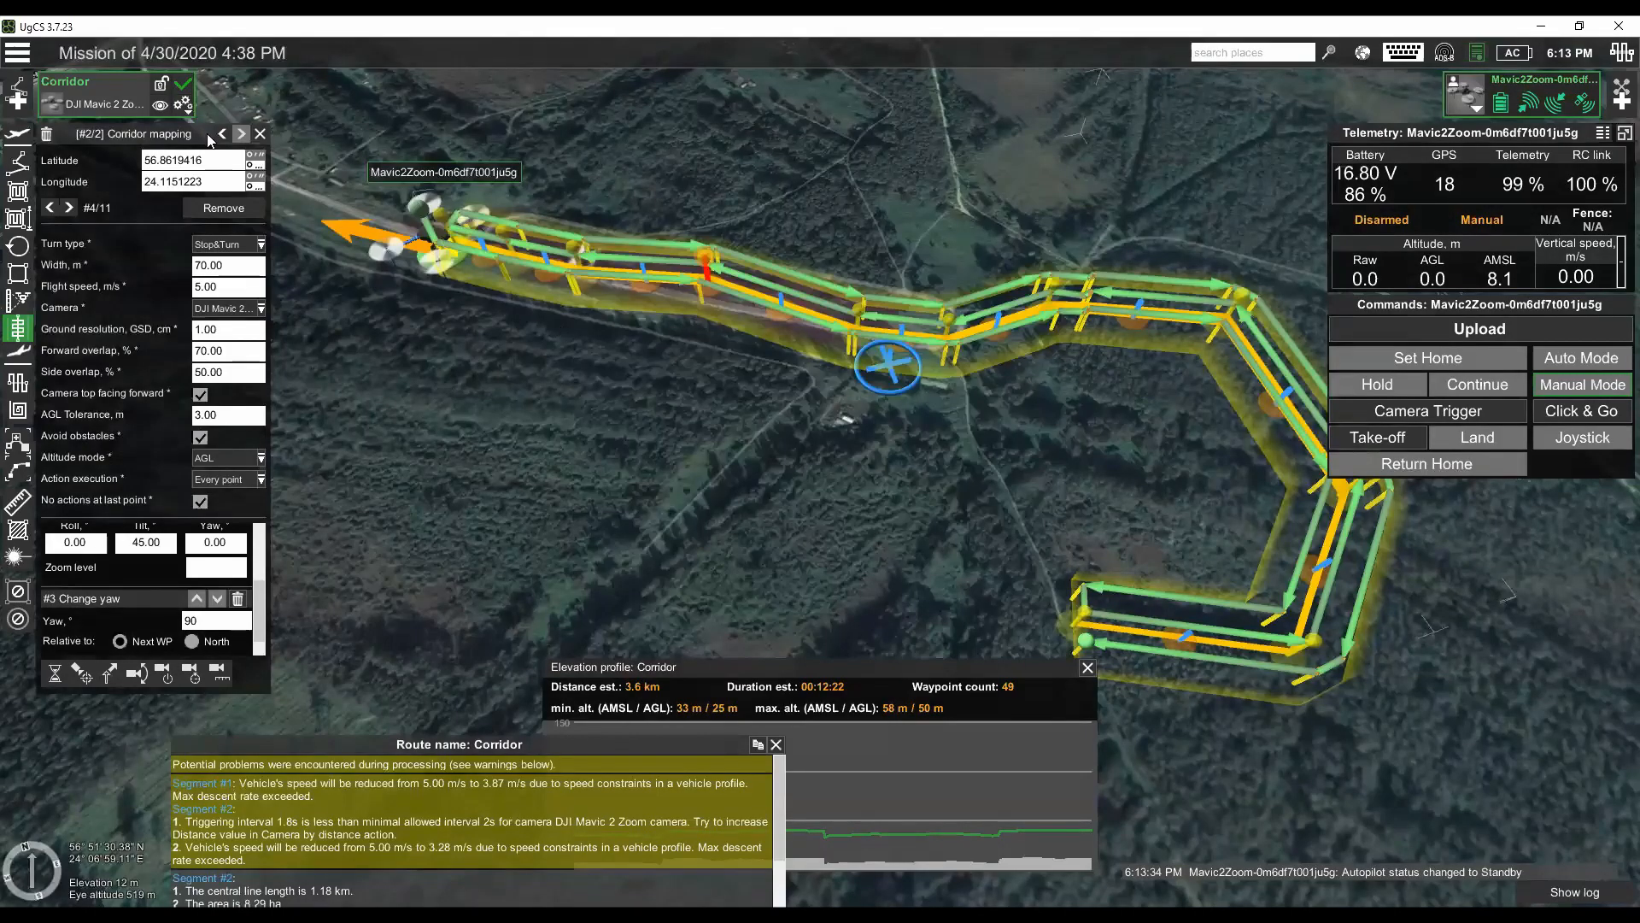
# - Add four Stop&Turn waypoints at 50 m AGL to the Corridor route, leading from the corridor's end back to the take-off area
pyautogui.click(1027, 577)
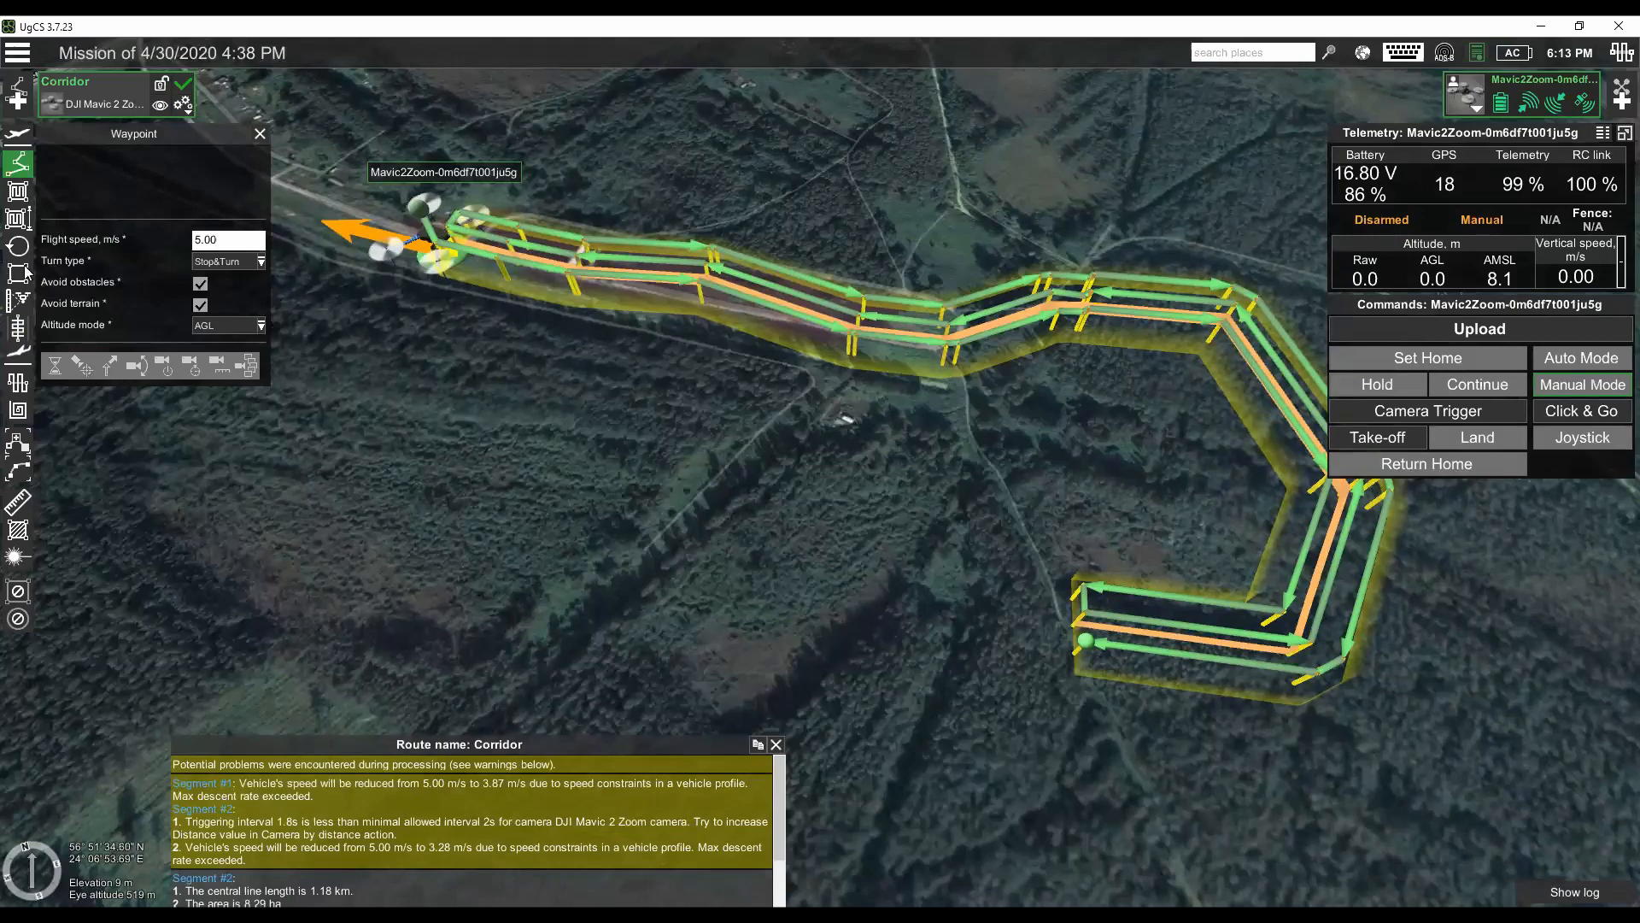
pyautogui.click(107, 106)
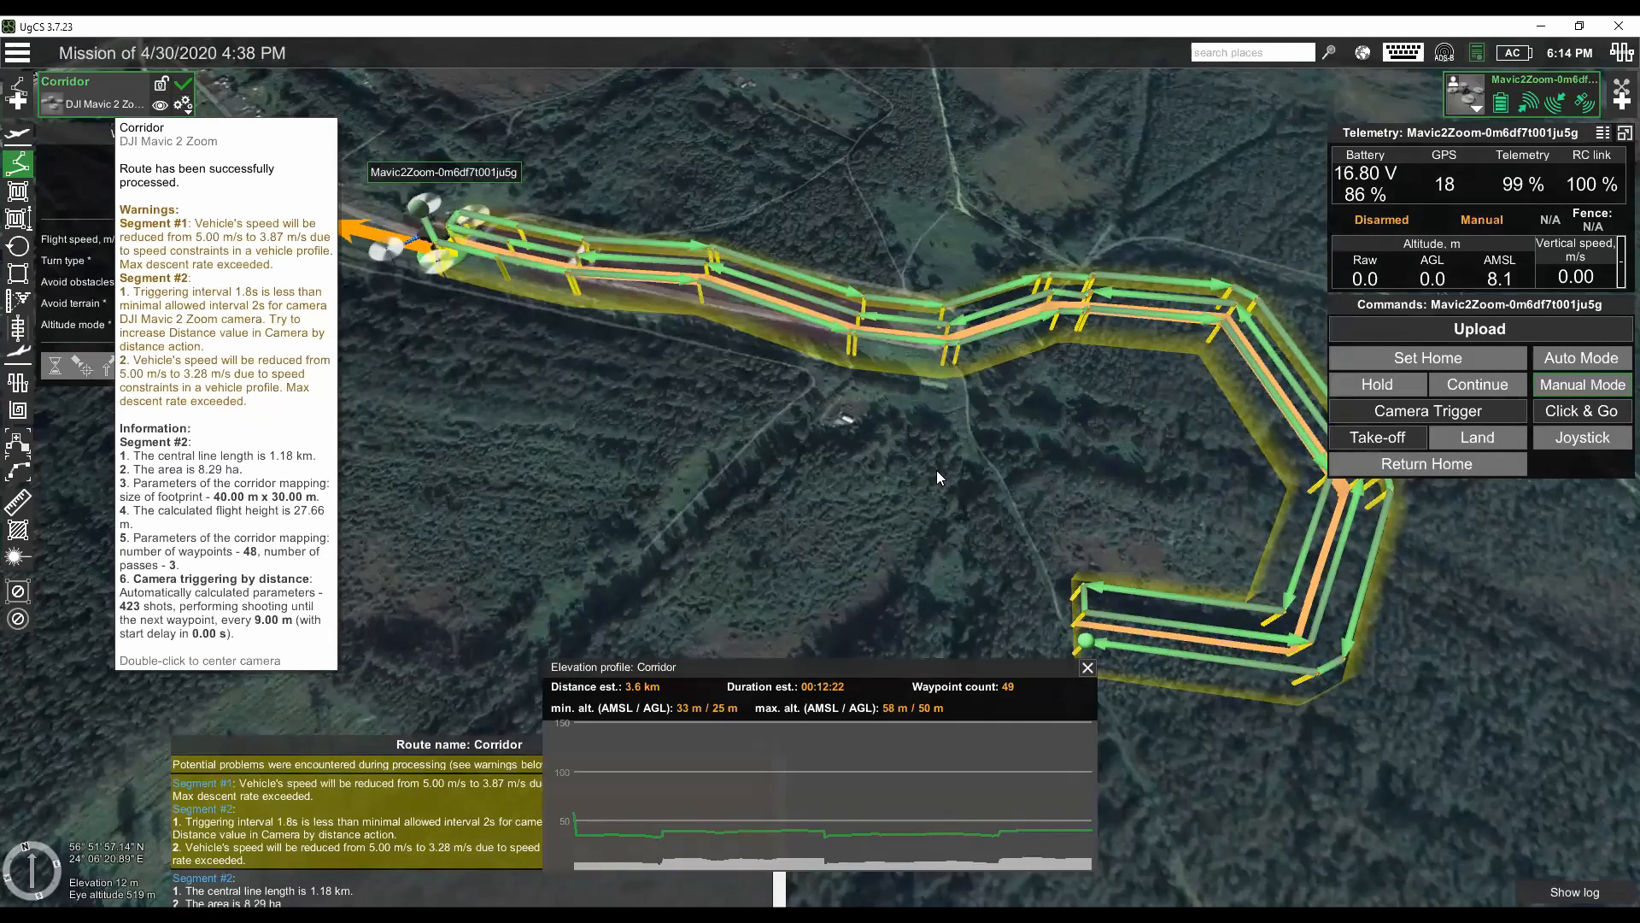
pyautogui.click(1036, 535)
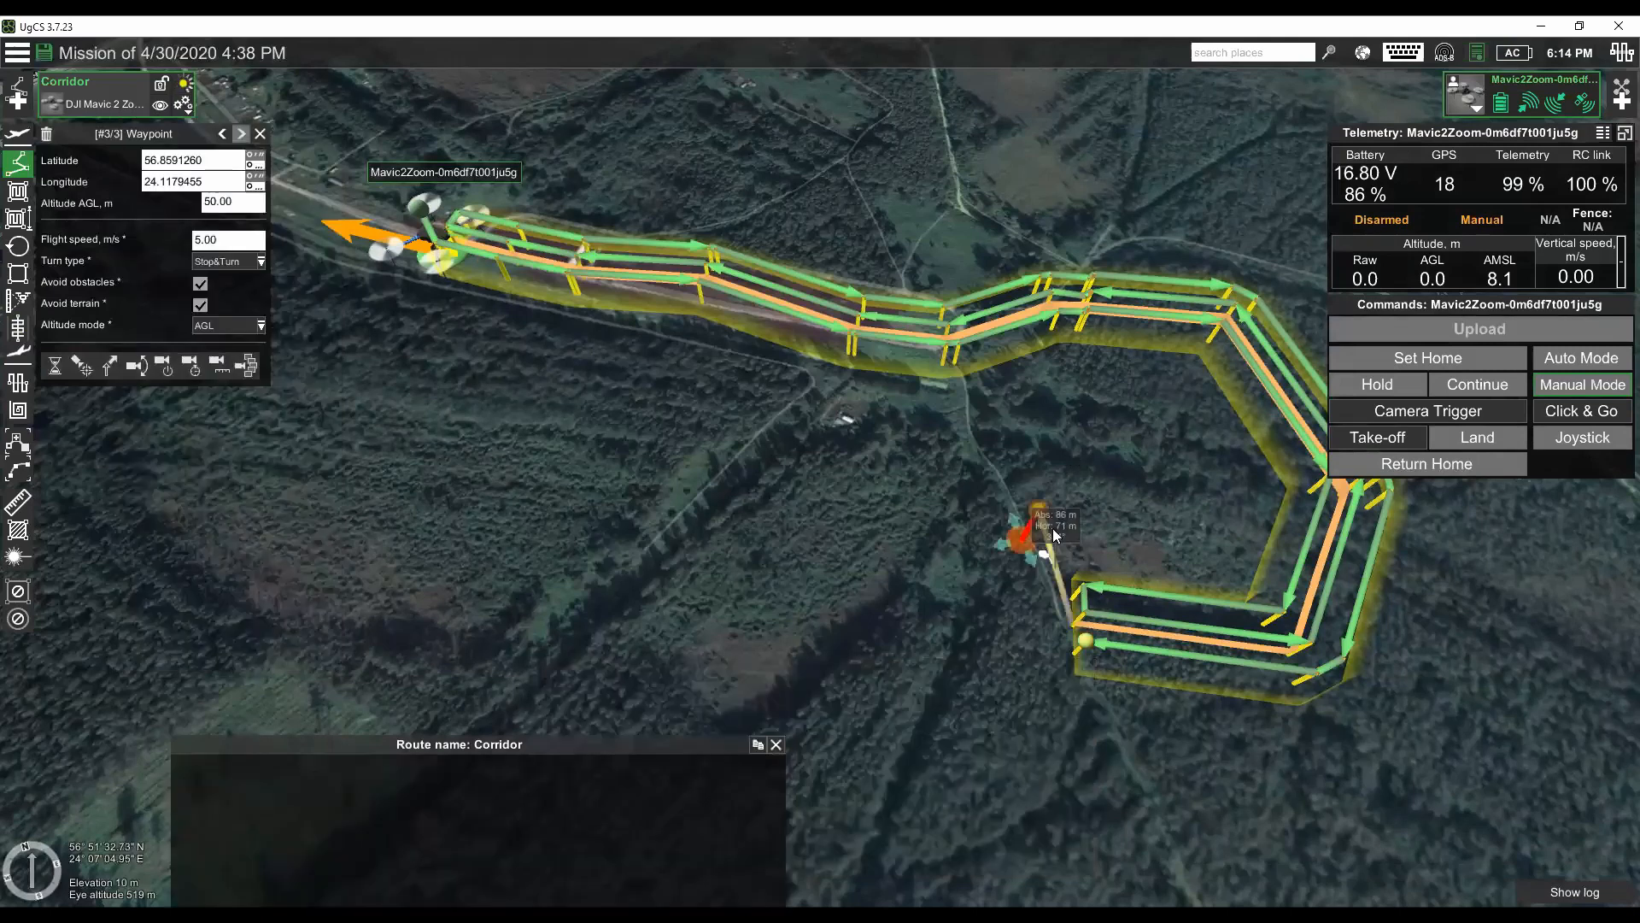
pyautogui.moveTo(1064, 474); pyautogui.dragTo(1068, 420)
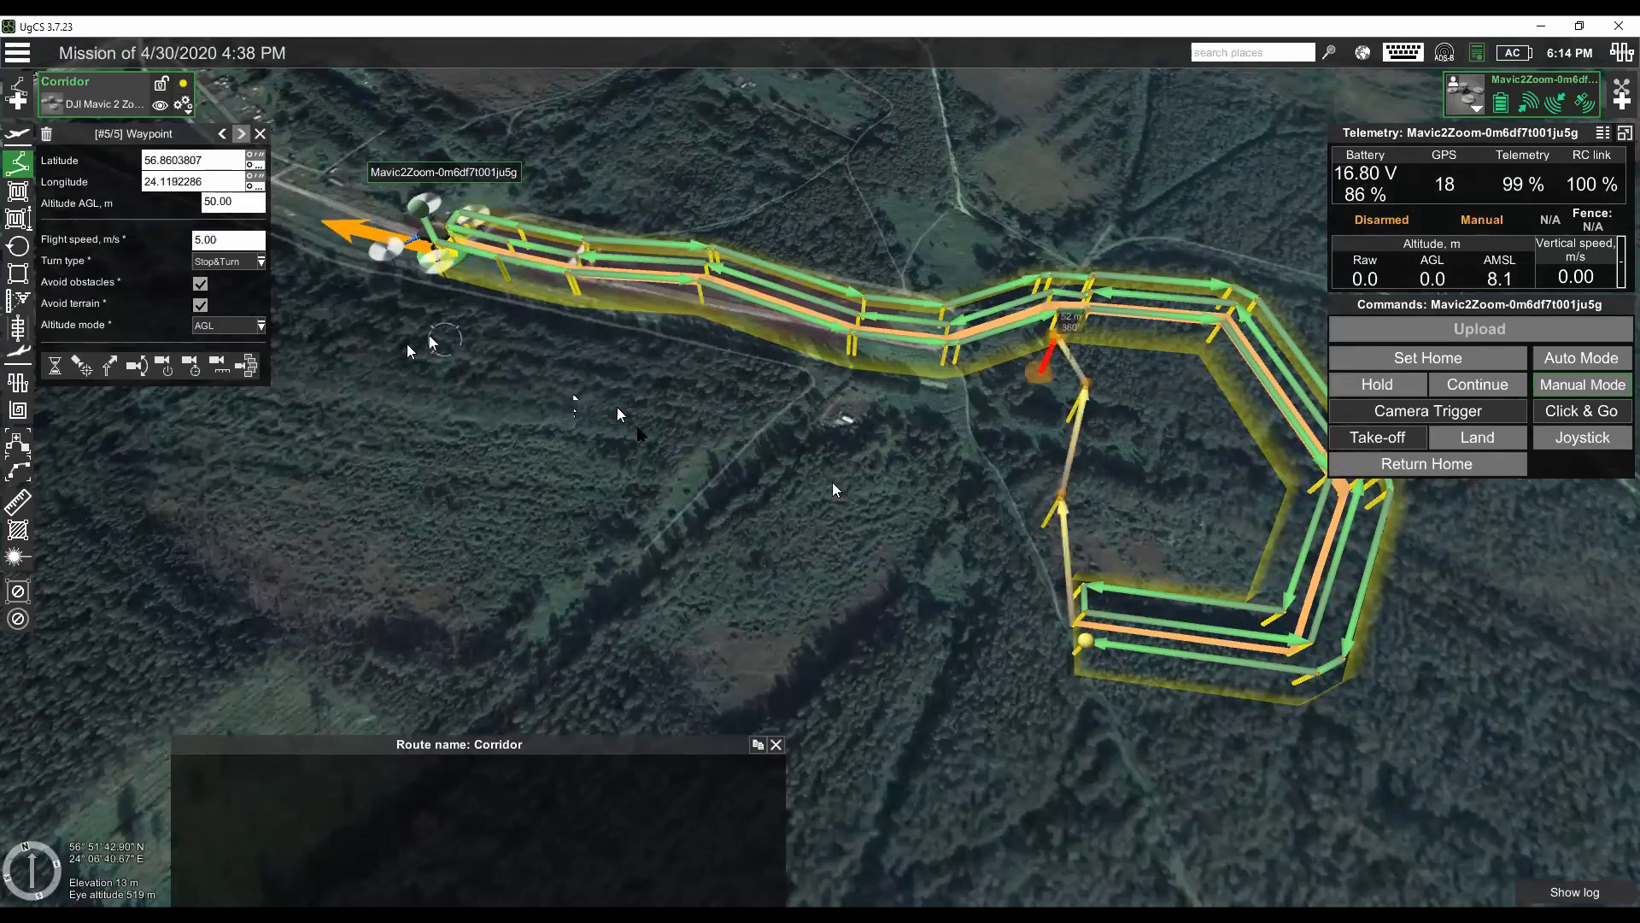
pyautogui.moveTo(1047, 586); pyautogui.dragTo(730, 542)
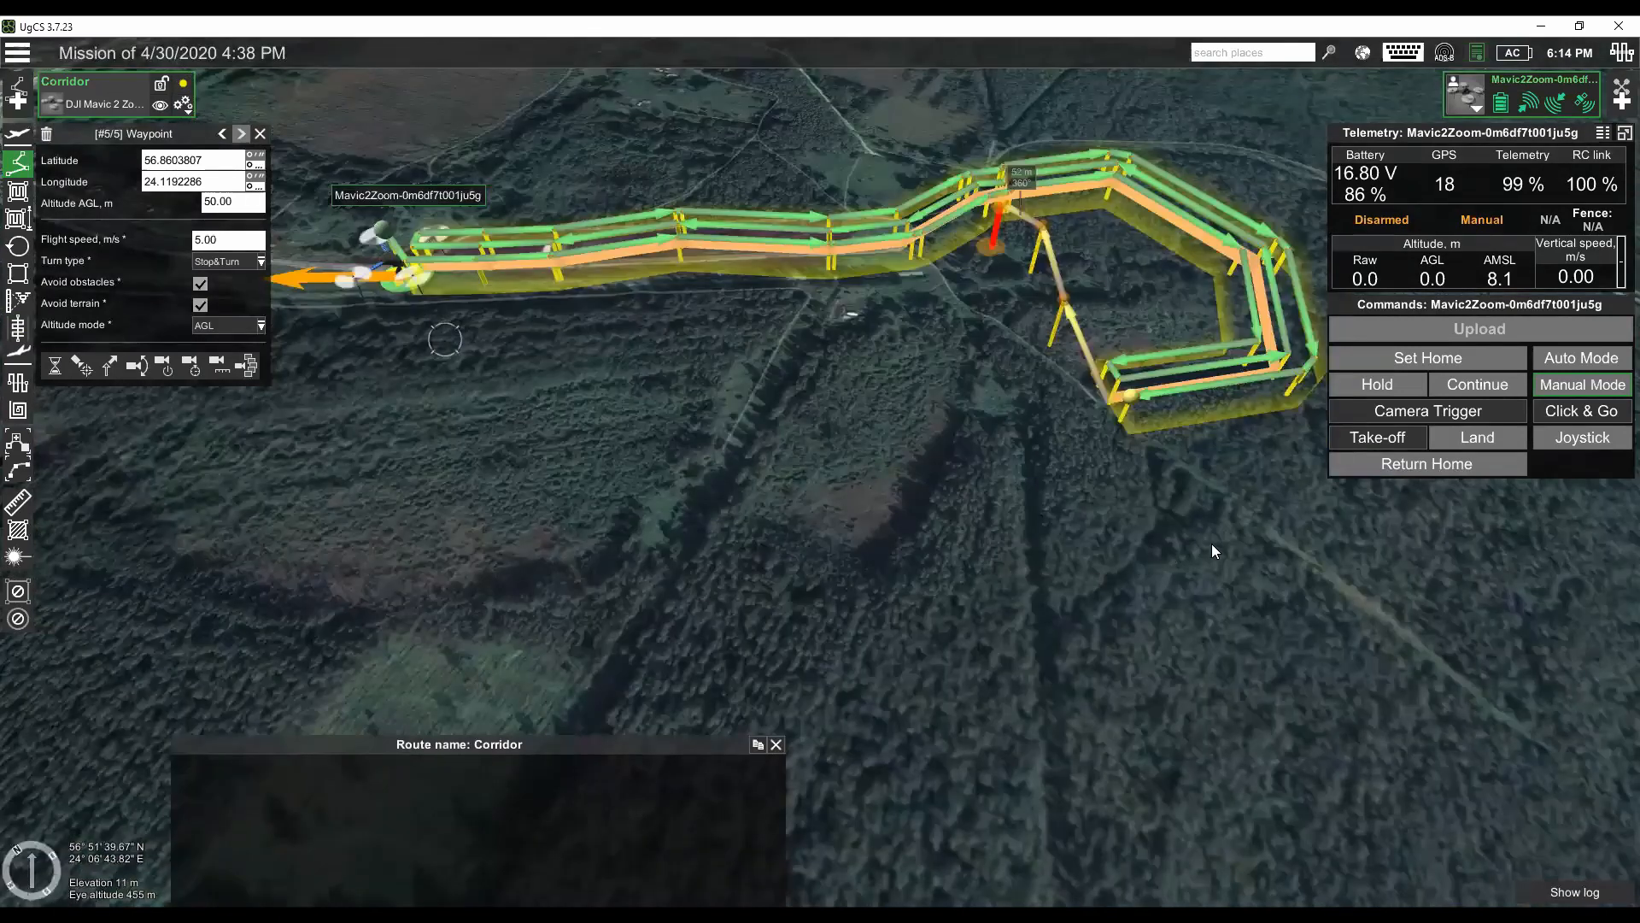
pyautogui.moveTo(1079, 580); pyautogui.dragTo(1051, 595)
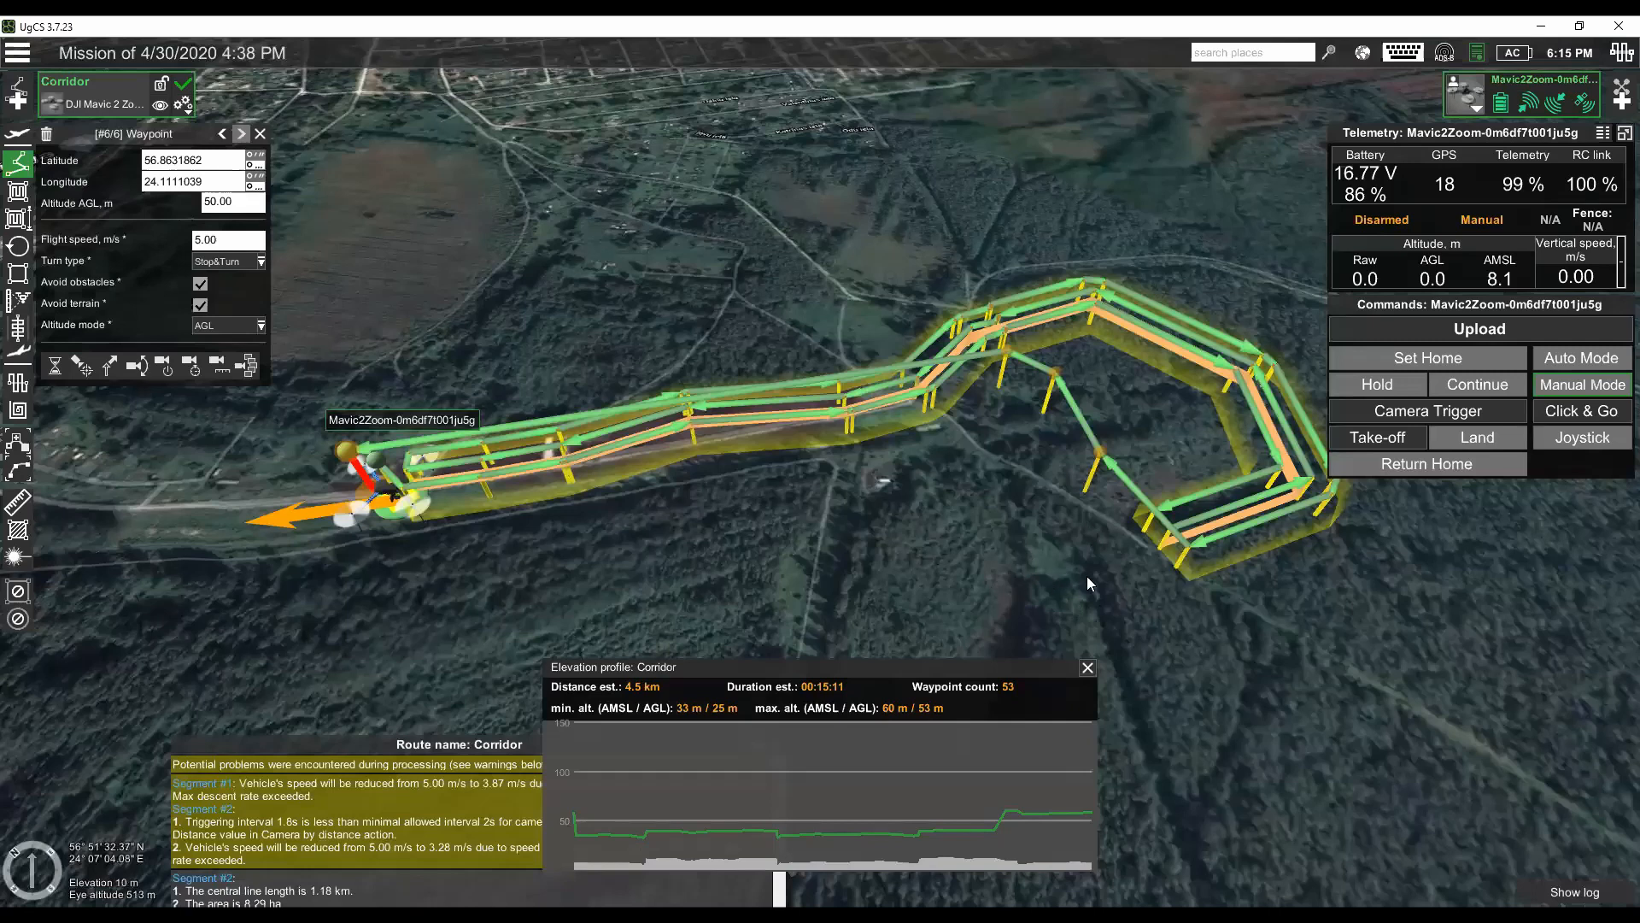
# - Inspect the return waypoints beyond the corridor, review the start-from-waypoint option in the upload confirmation, and cancel the upload
pyautogui.moveTo(1141, 567); pyautogui.dragTo(1107, 577)
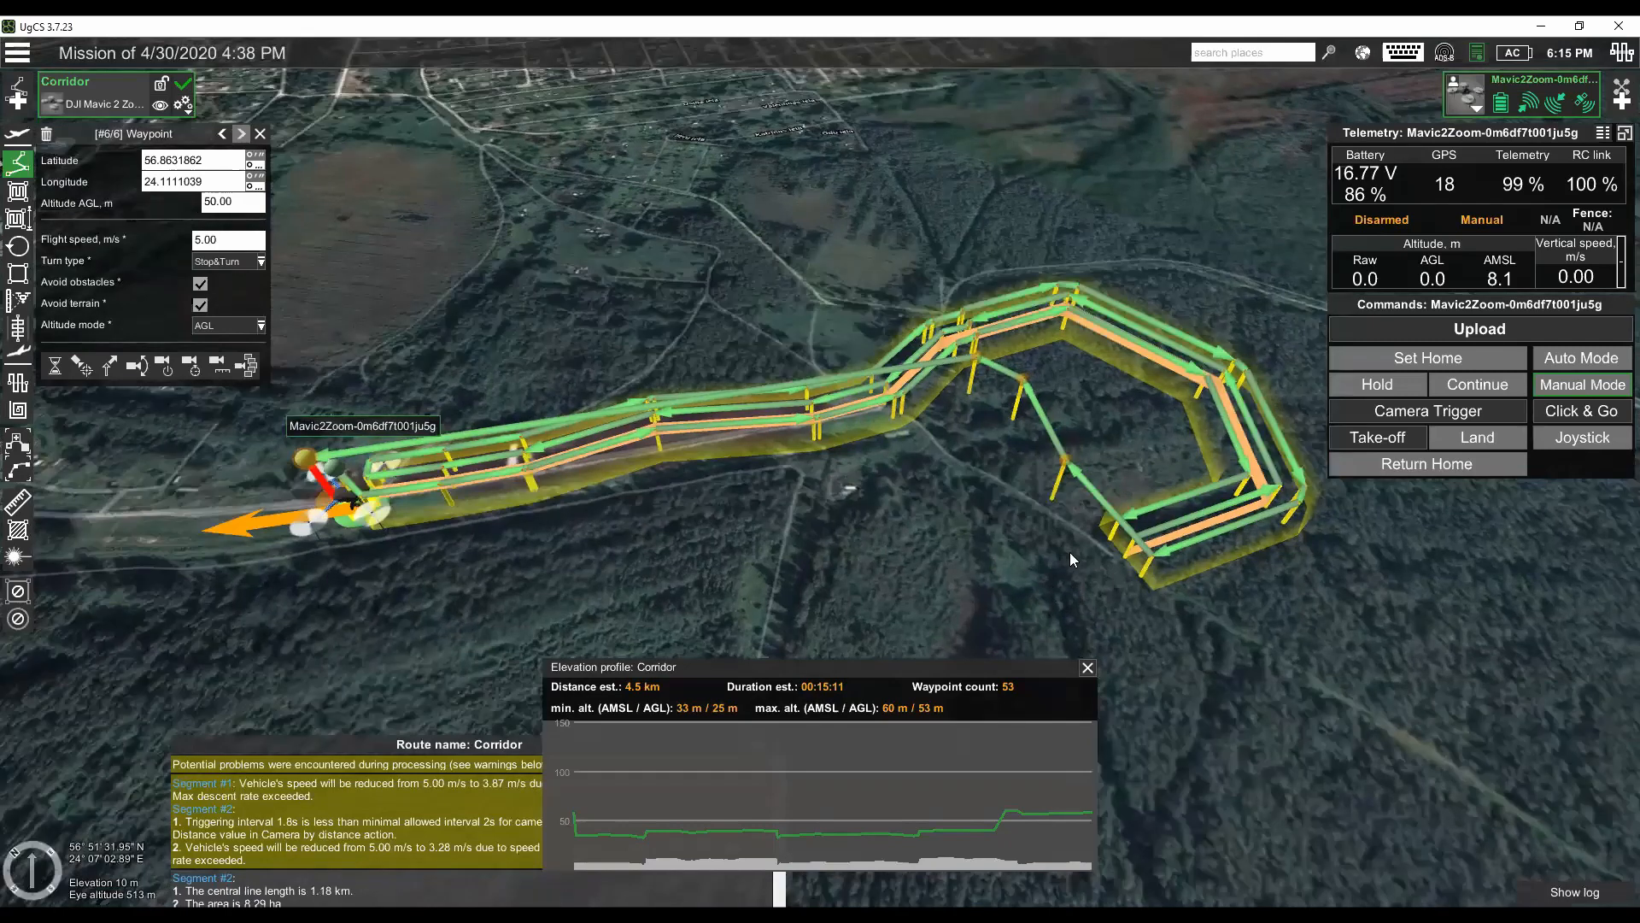
pyautogui.moveTo(1069, 553); pyautogui.dragTo(1049, 556)
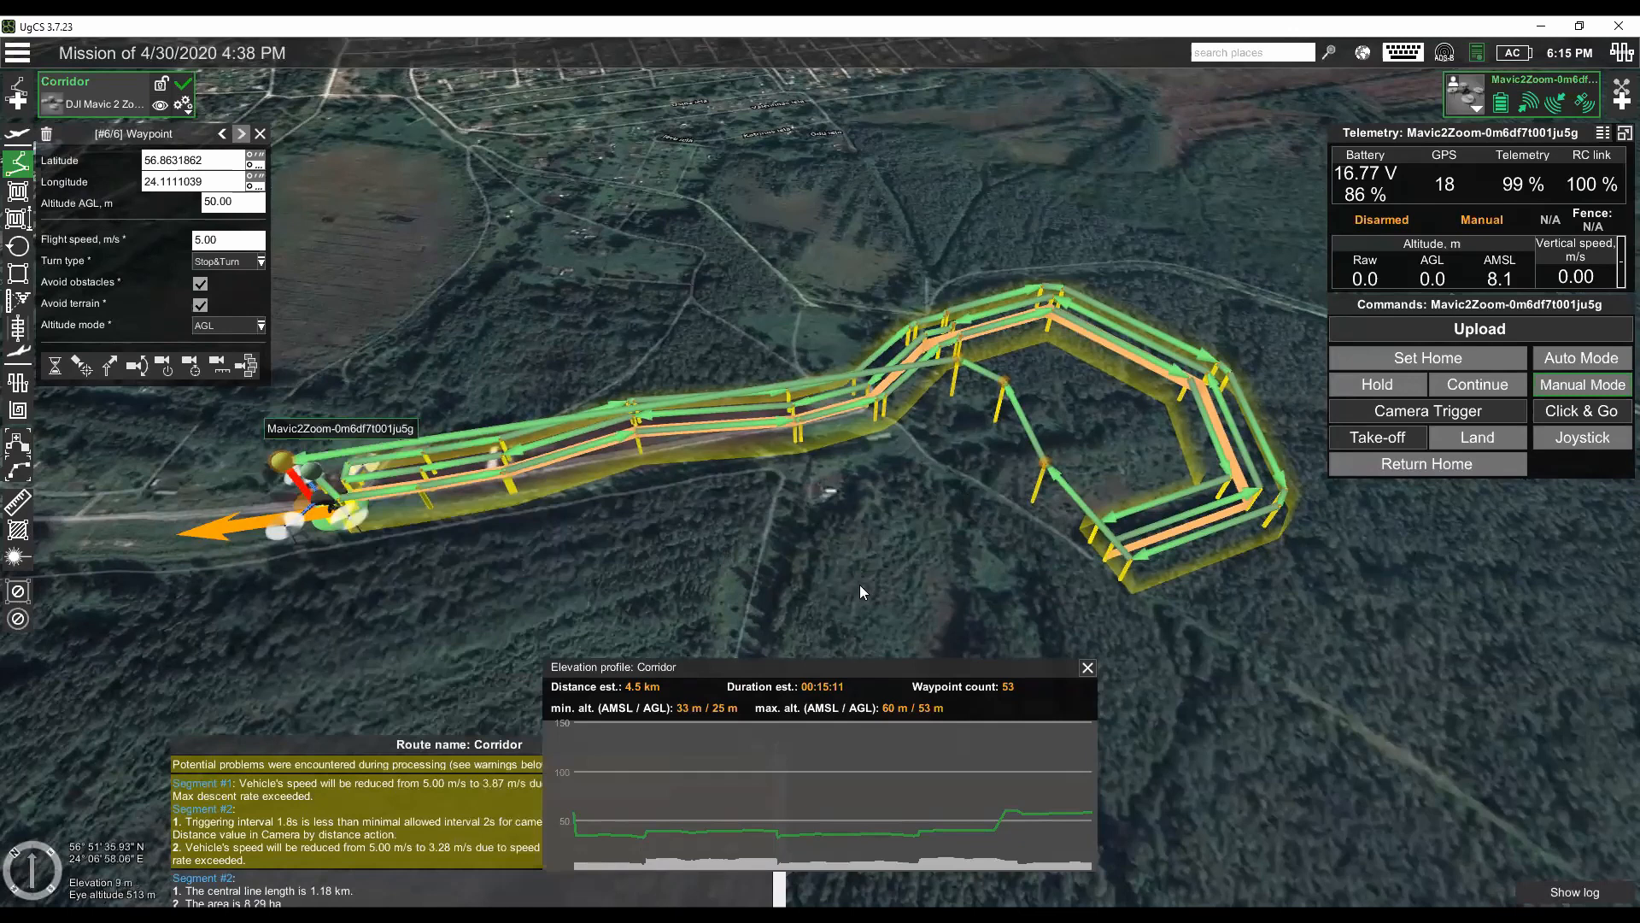
pyautogui.moveTo(968, 486); pyautogui.dragTo(841, 497)
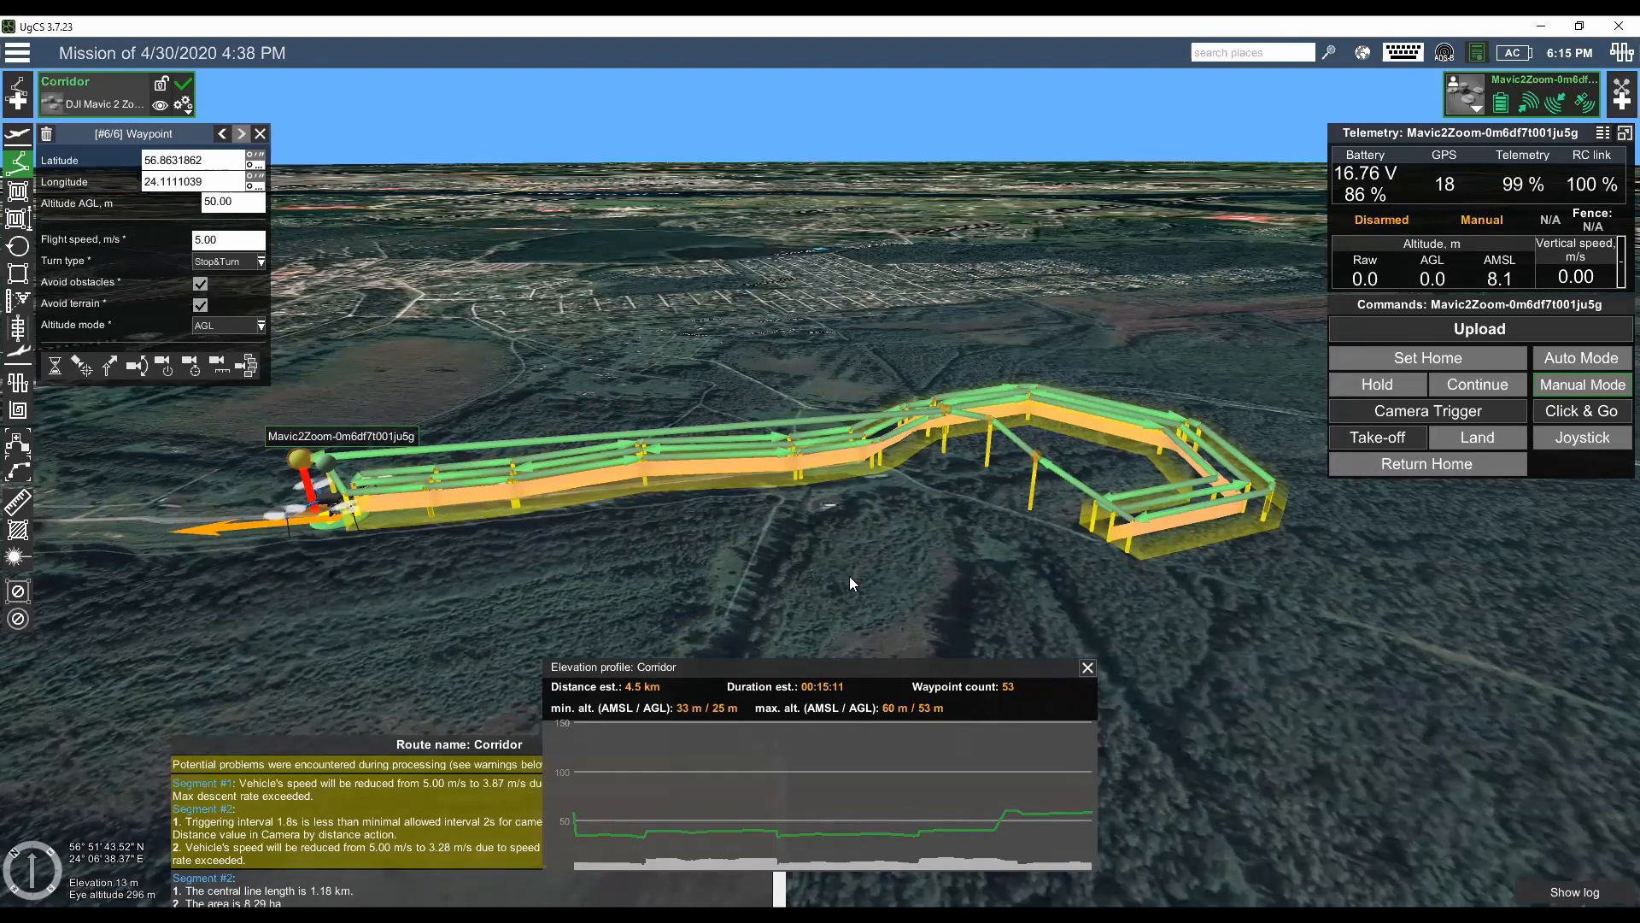
pyautogui.moveTo(849, 575); pyautogui.dragTo(782, 533)
pyautogui.moveTo(593, 518); pyautogui.dragTo(577, 510)
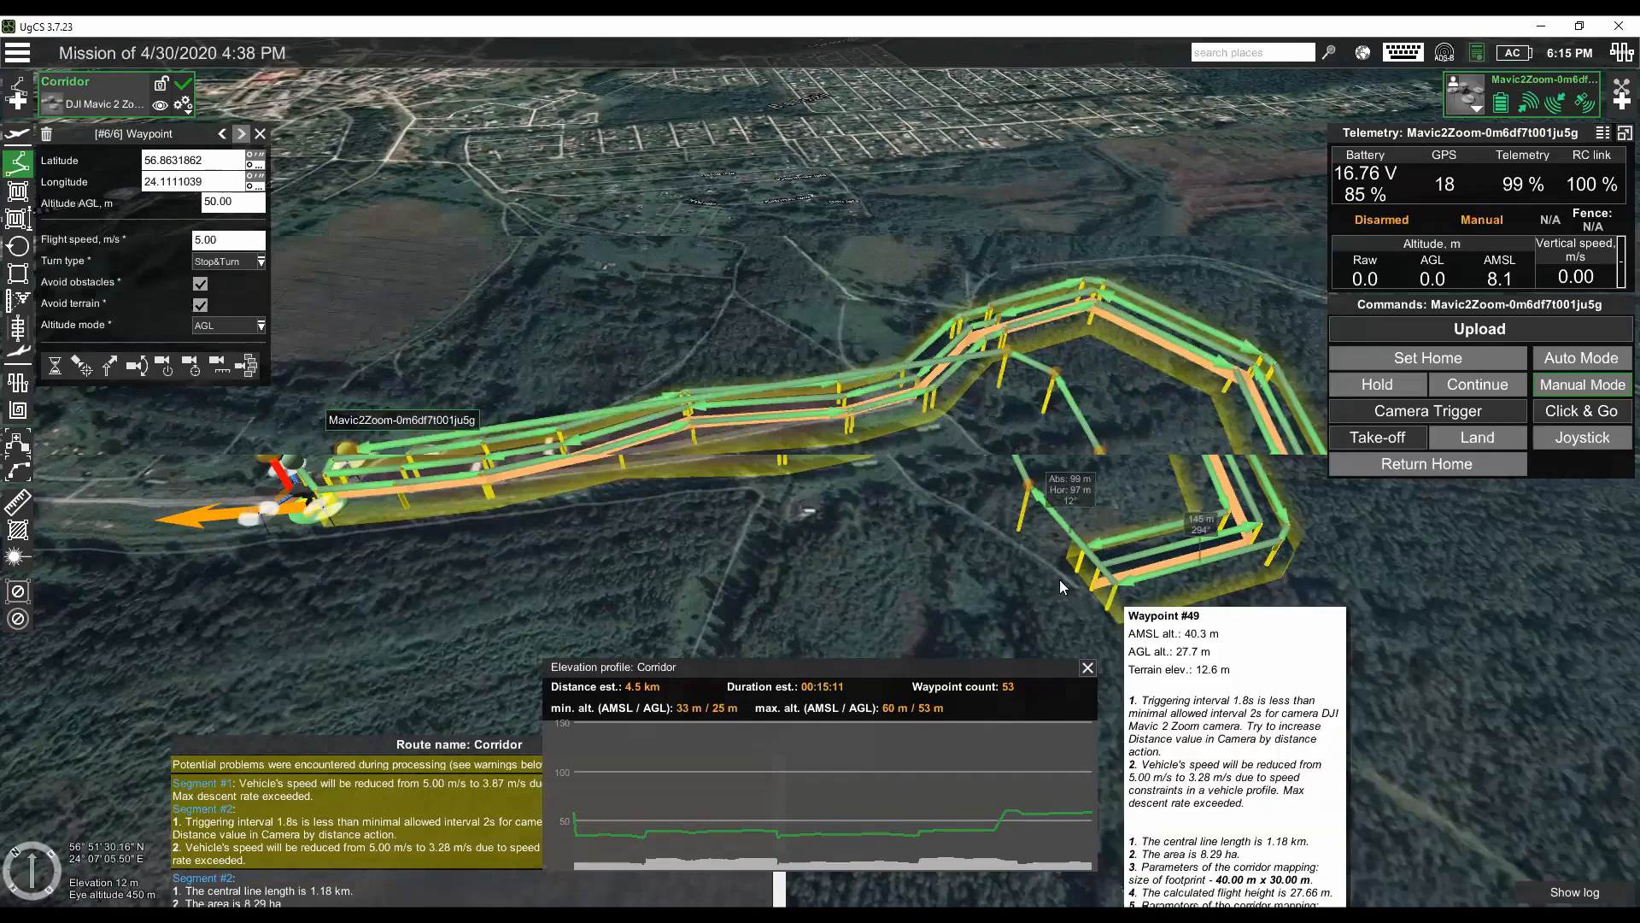
pyautogui.click(984, 458)
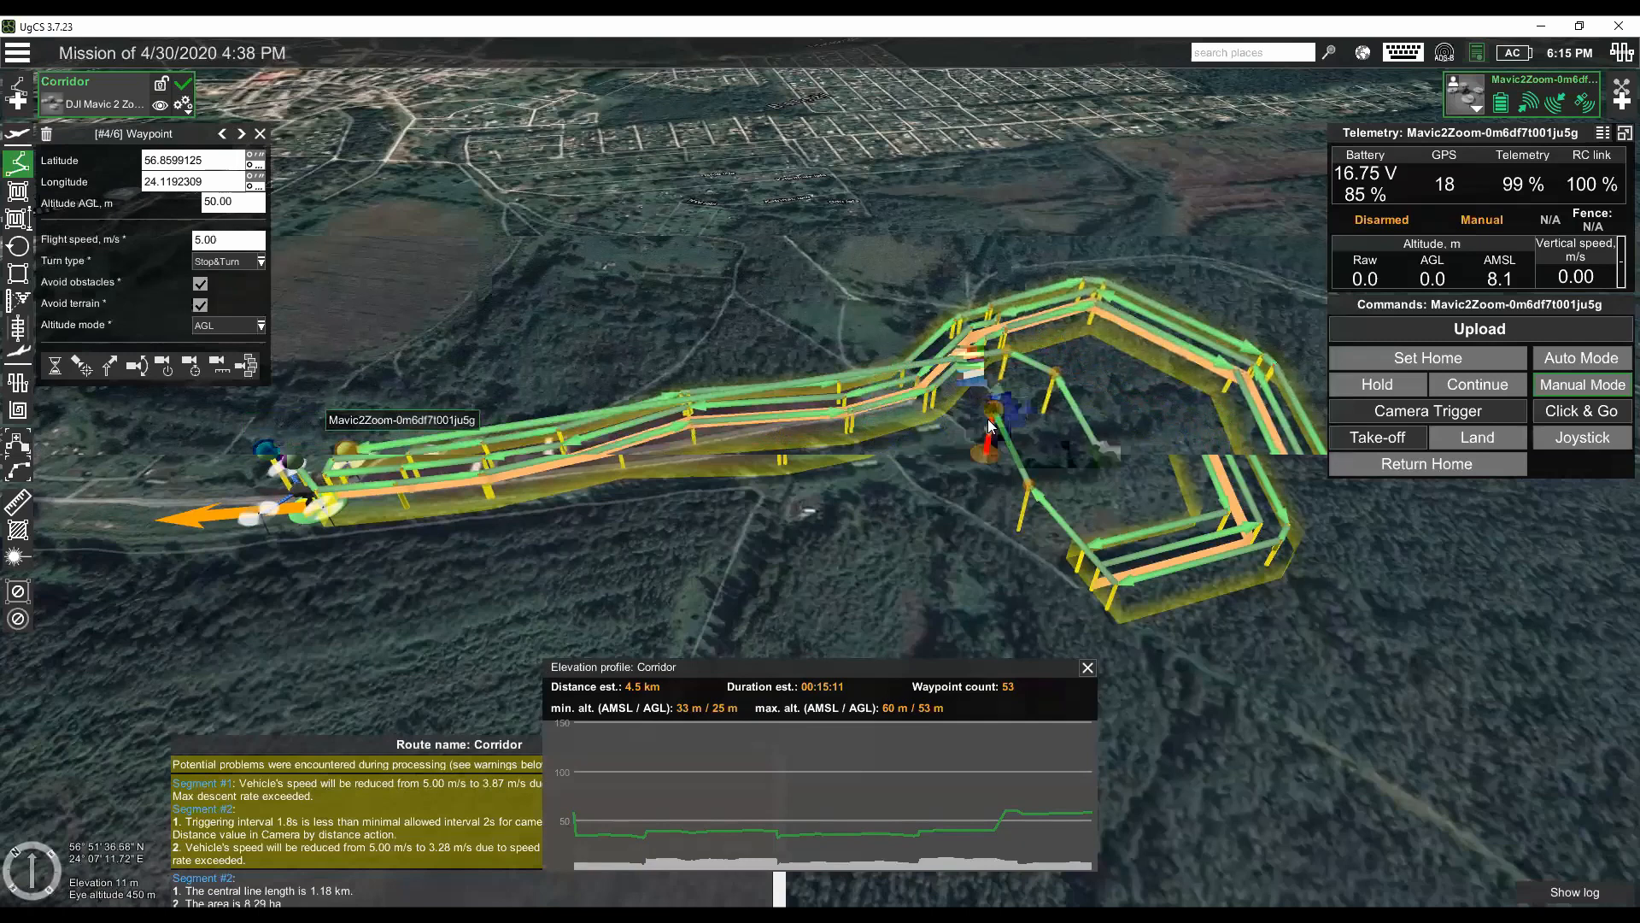
pyautogui.click(1415, 327)
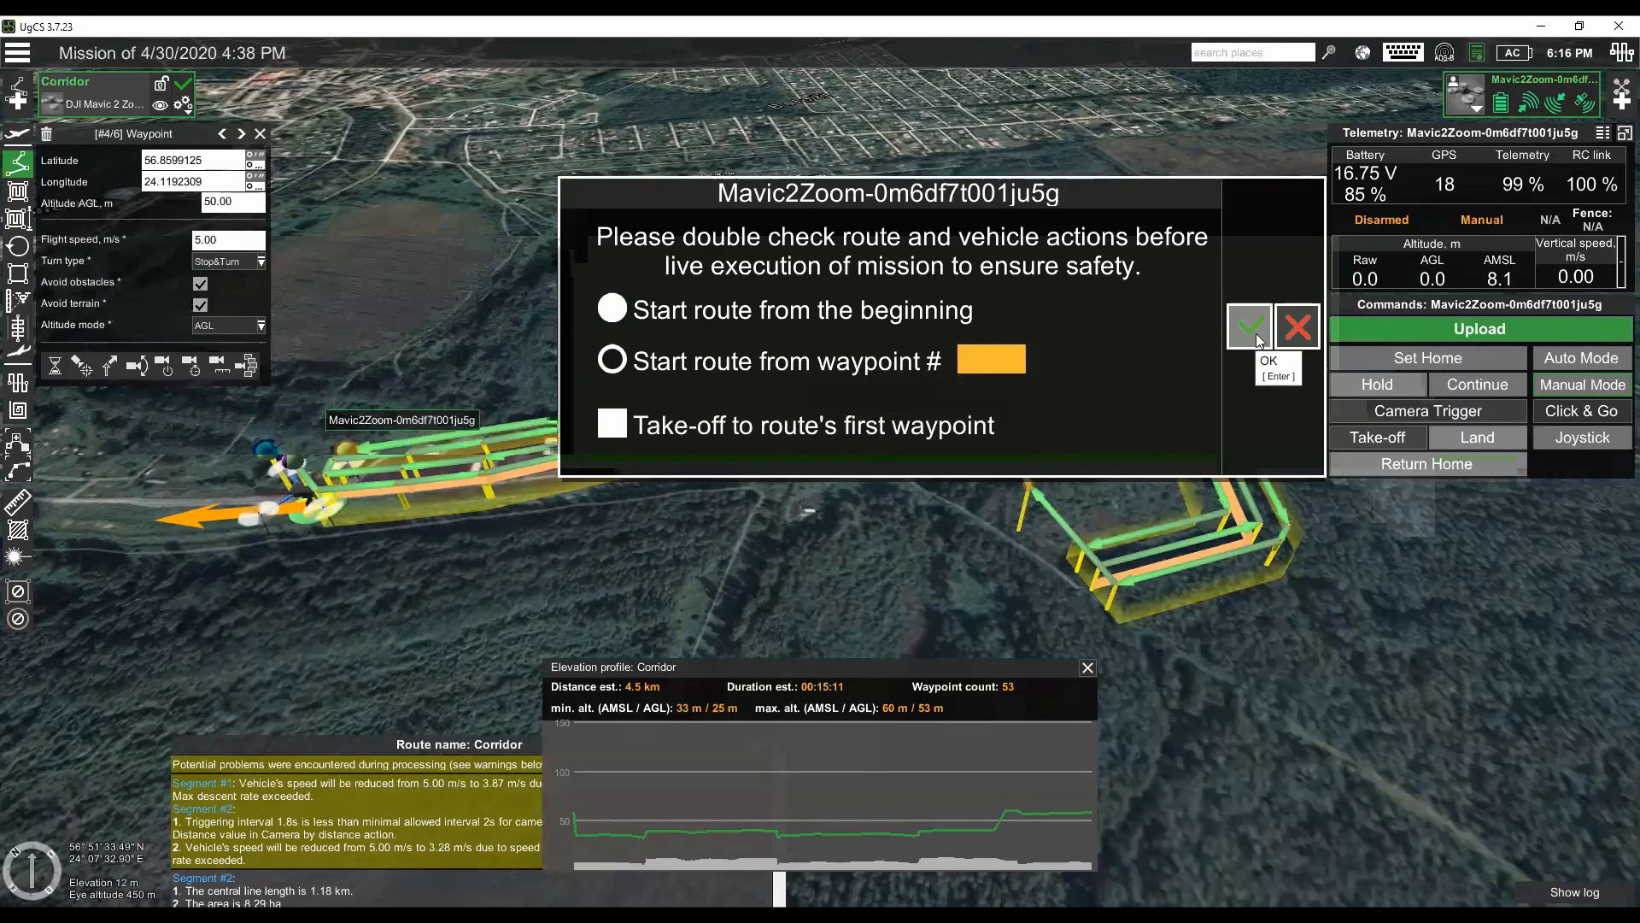
pyautogui.click(1298, 326)
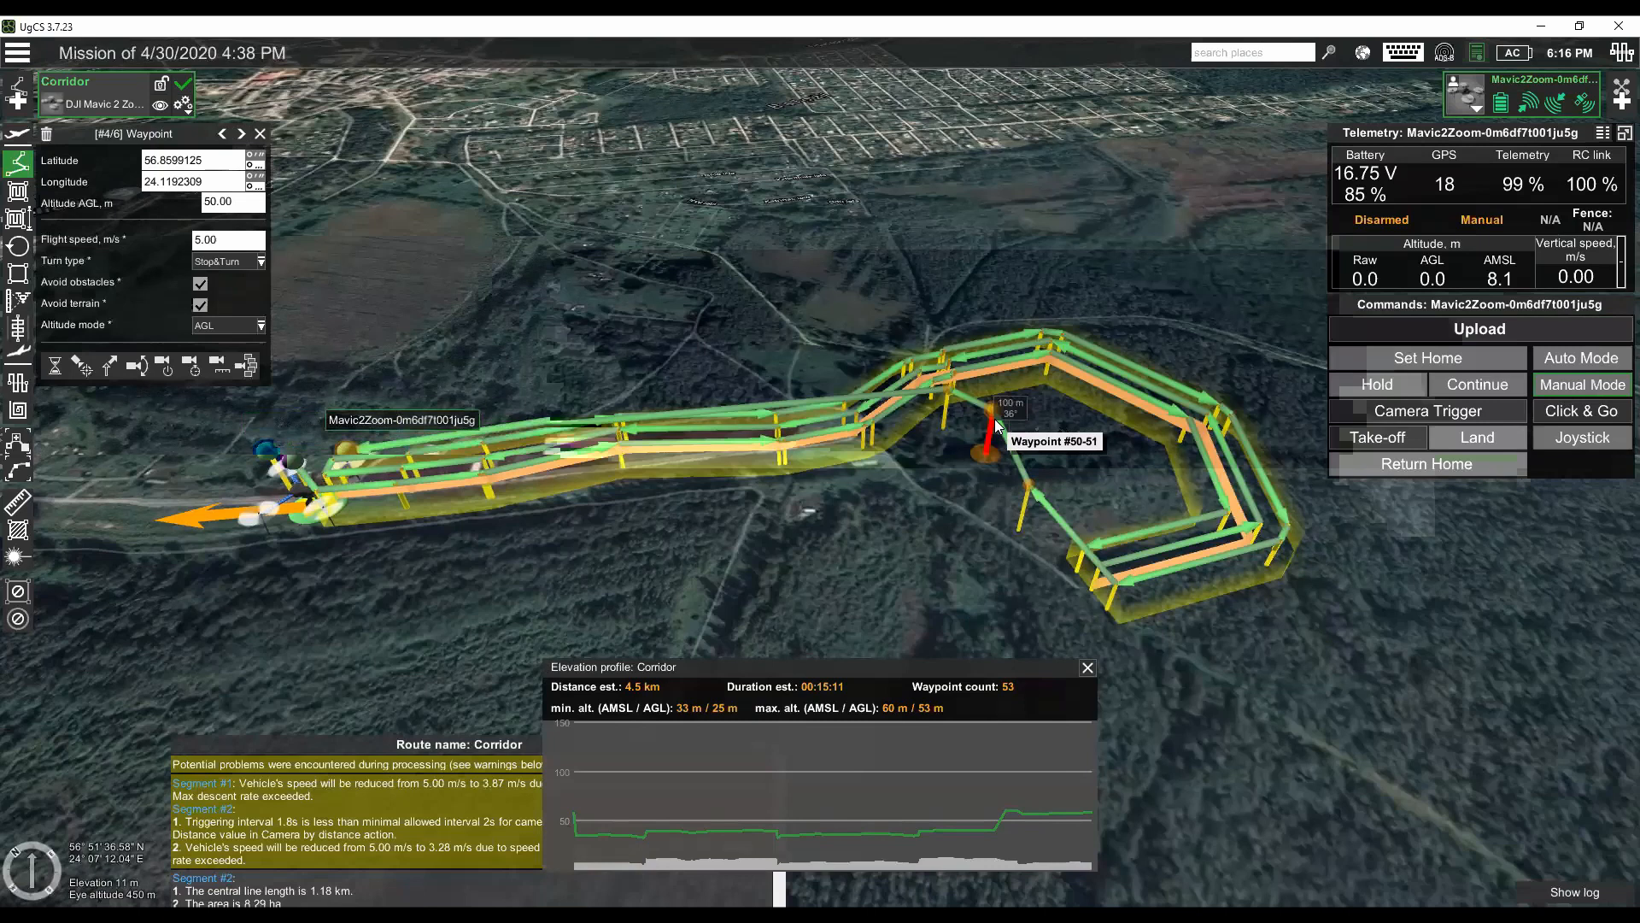
# - Identify the return waypoint beyond the corridor's end and upload the Corridor route to the drone, starting from waypoint 50
pyautogui.click(1418, 328)
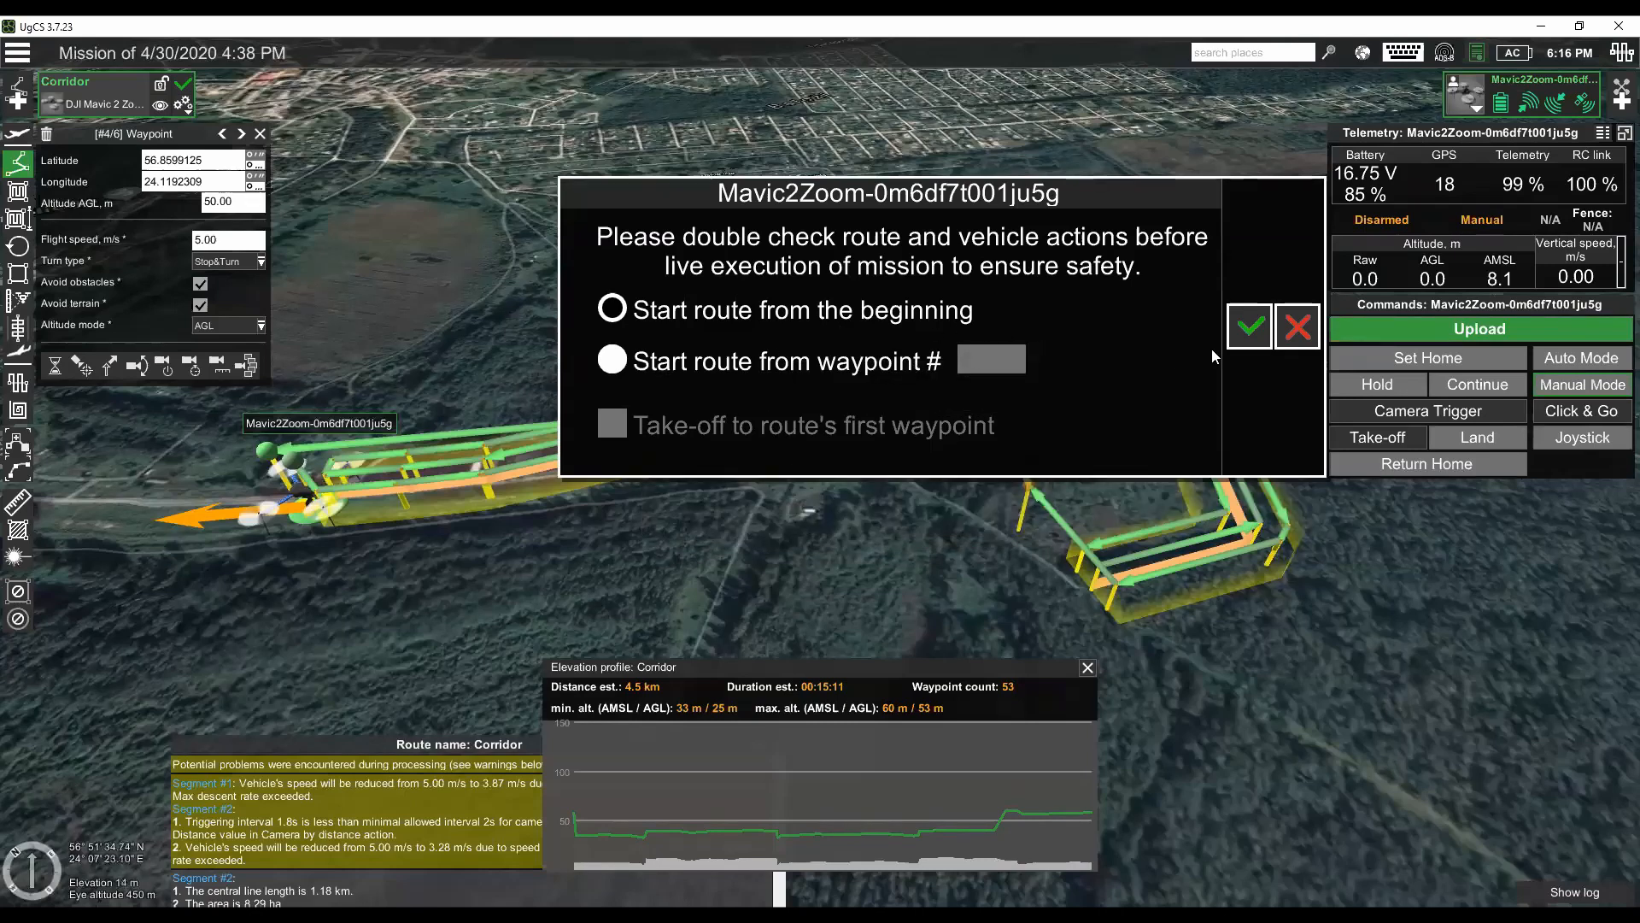
pyautogui.click(1297, 326)
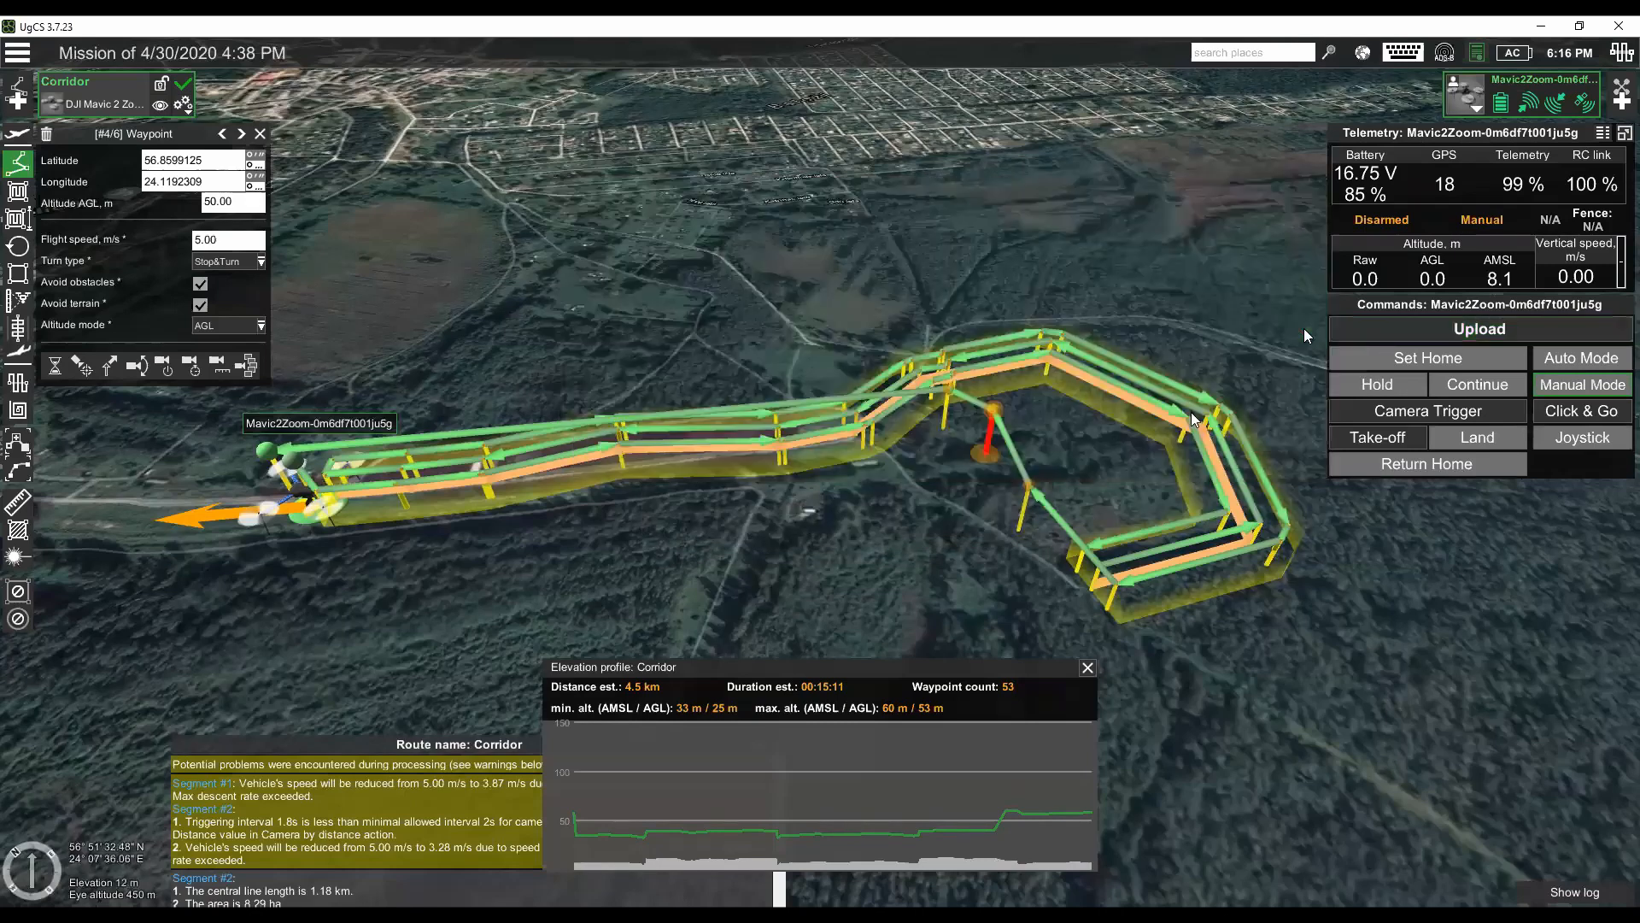
pyautogui.click(1031, 492)
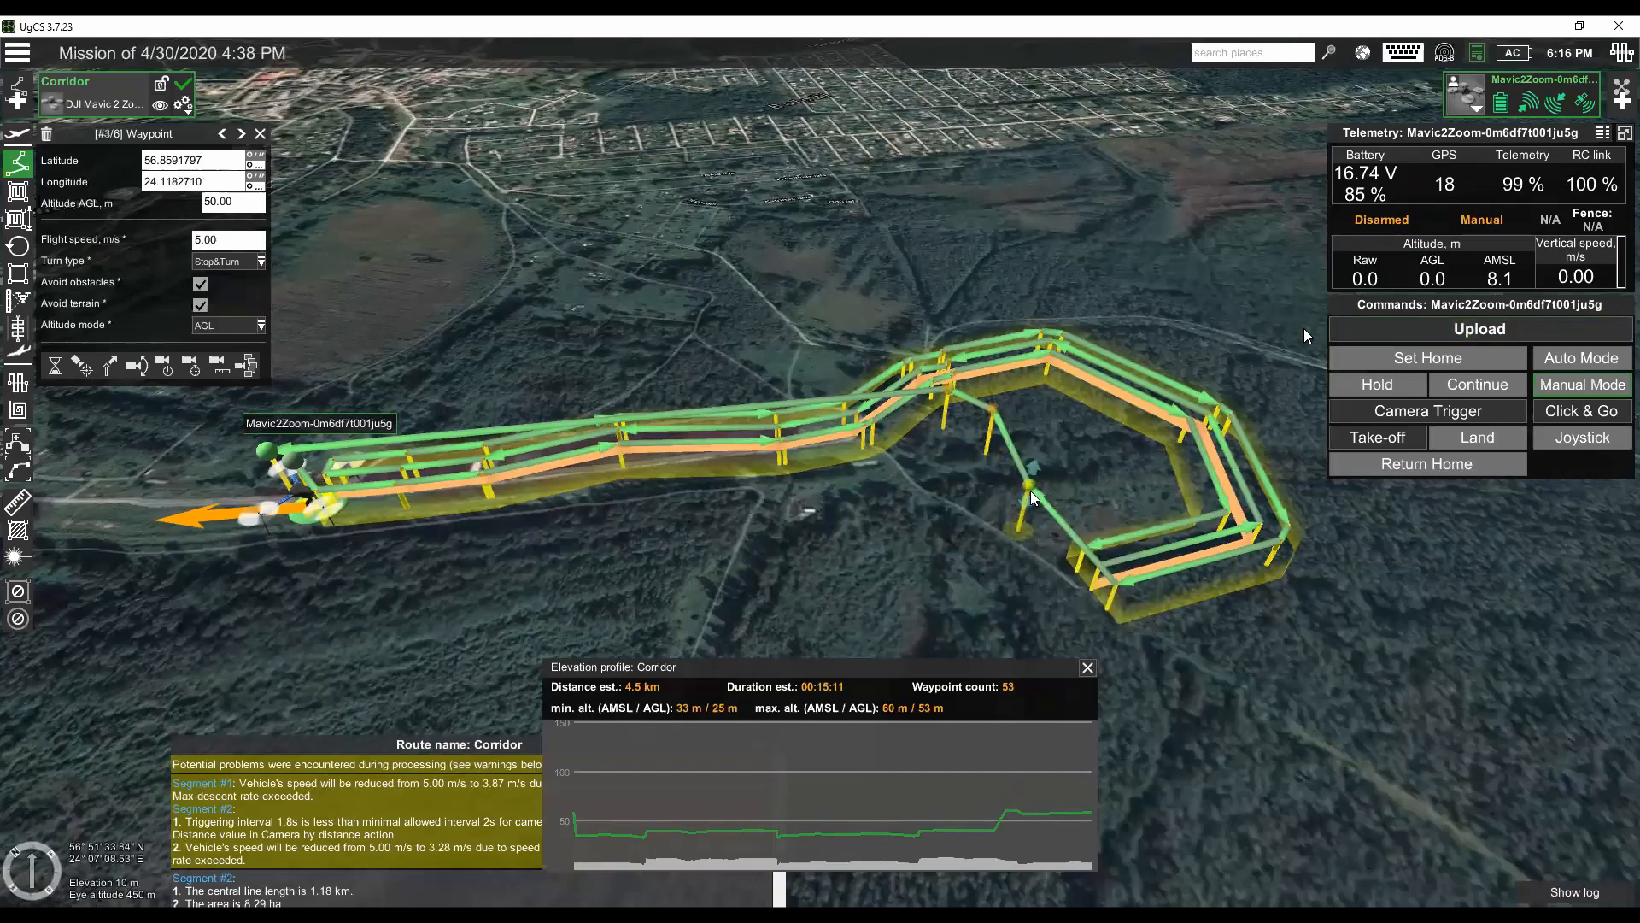
pyautogui.click(1434, 324)
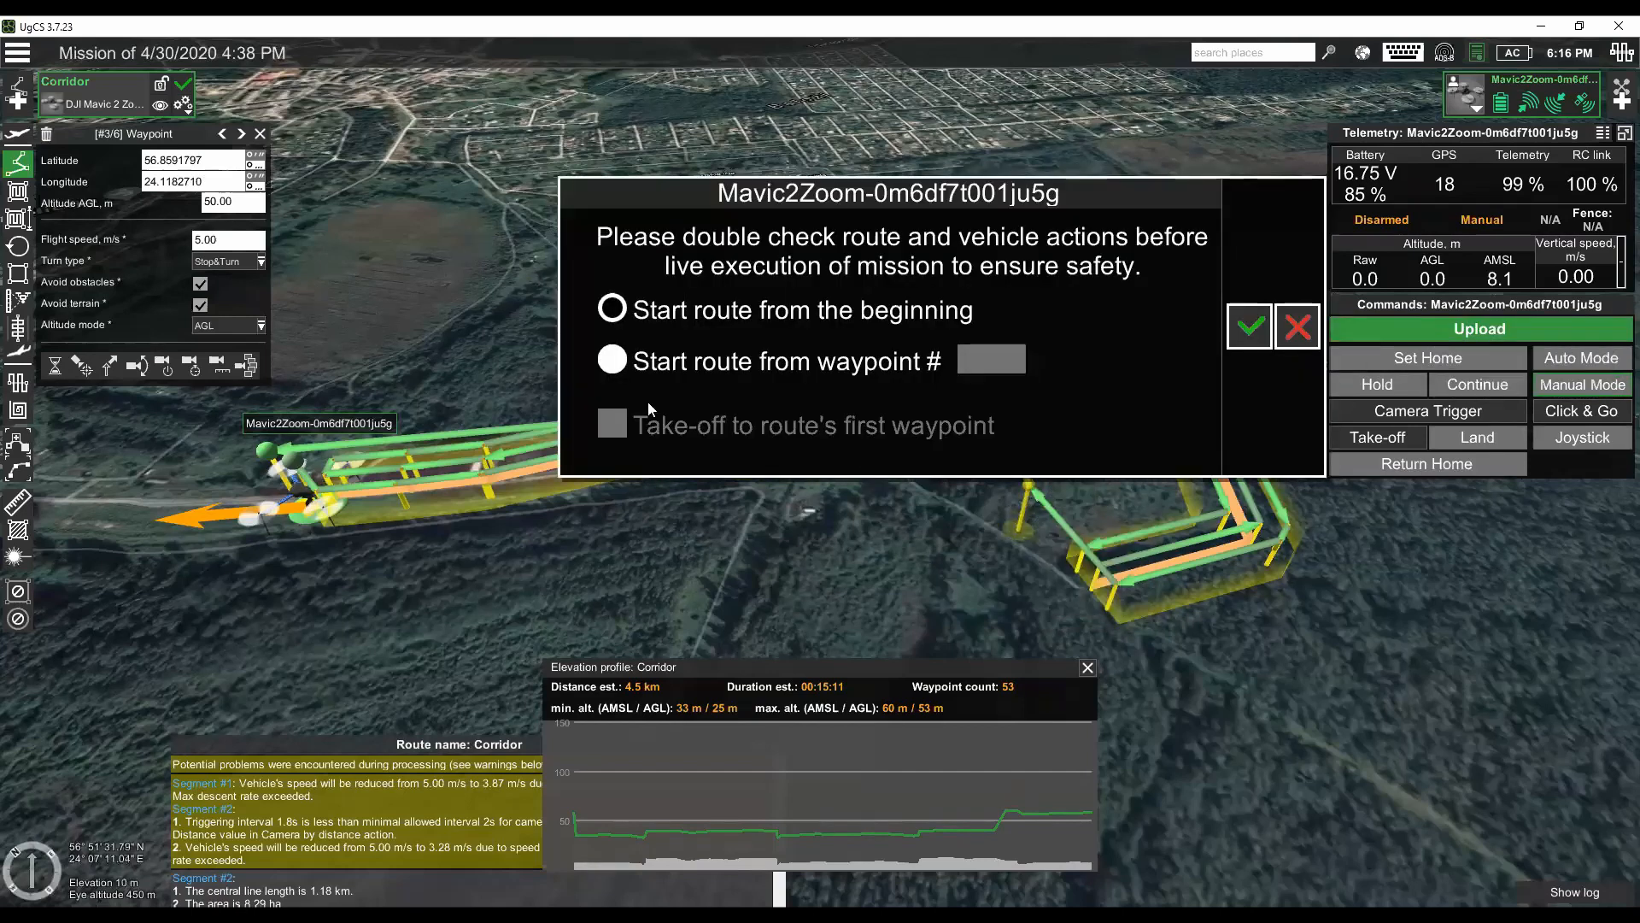
pyautogui.click(715, 376)
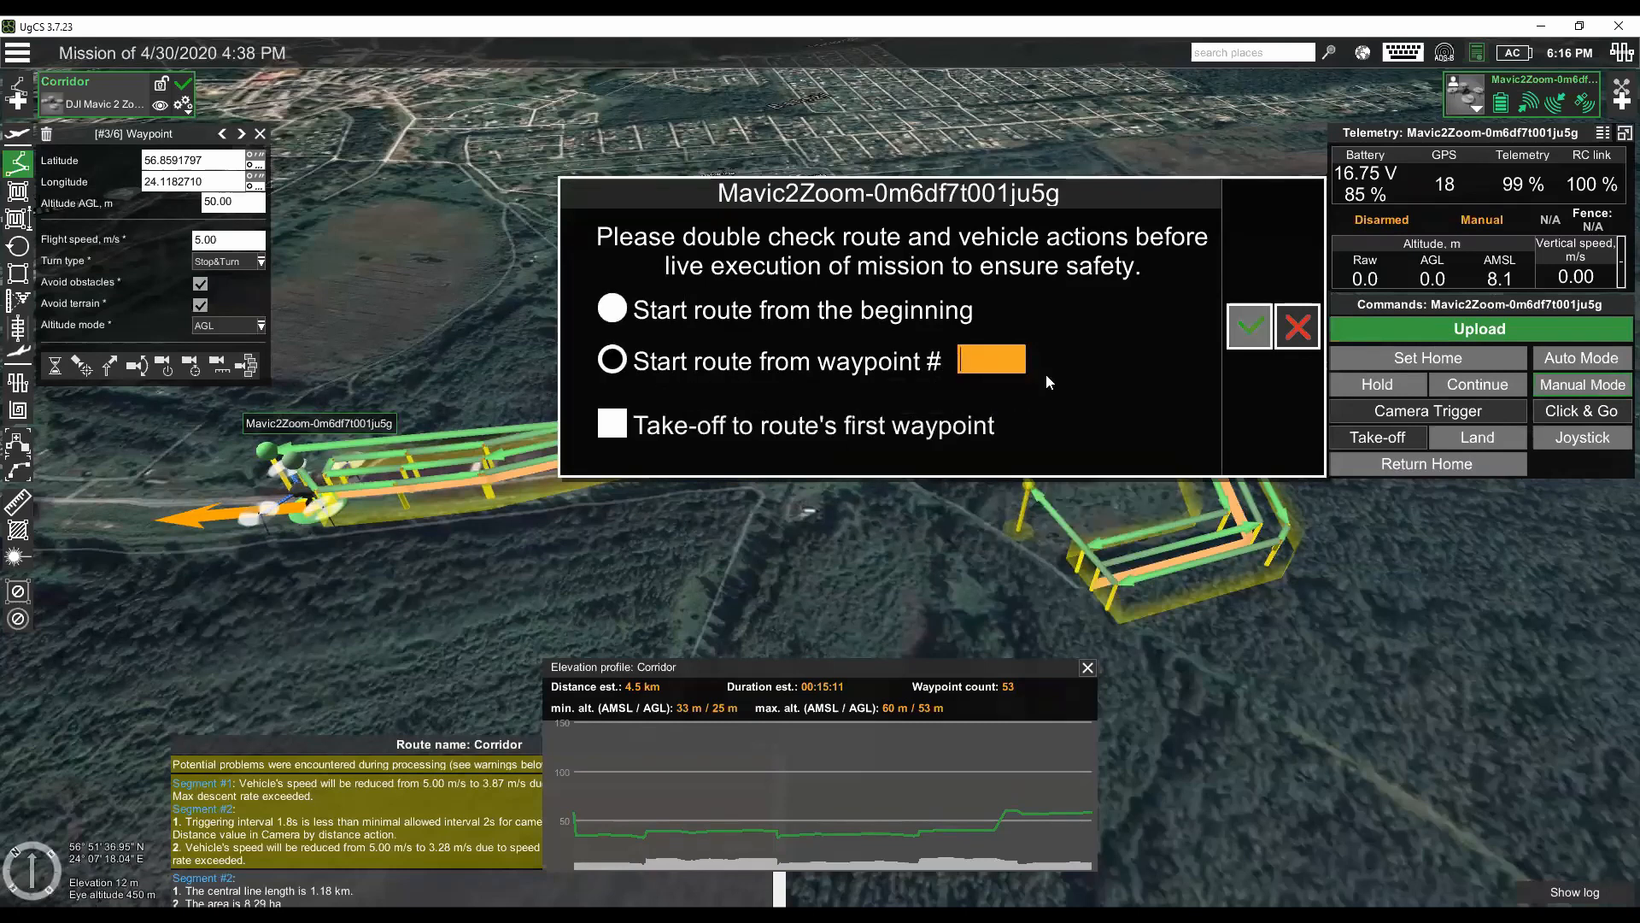
pyautogui.write('50')
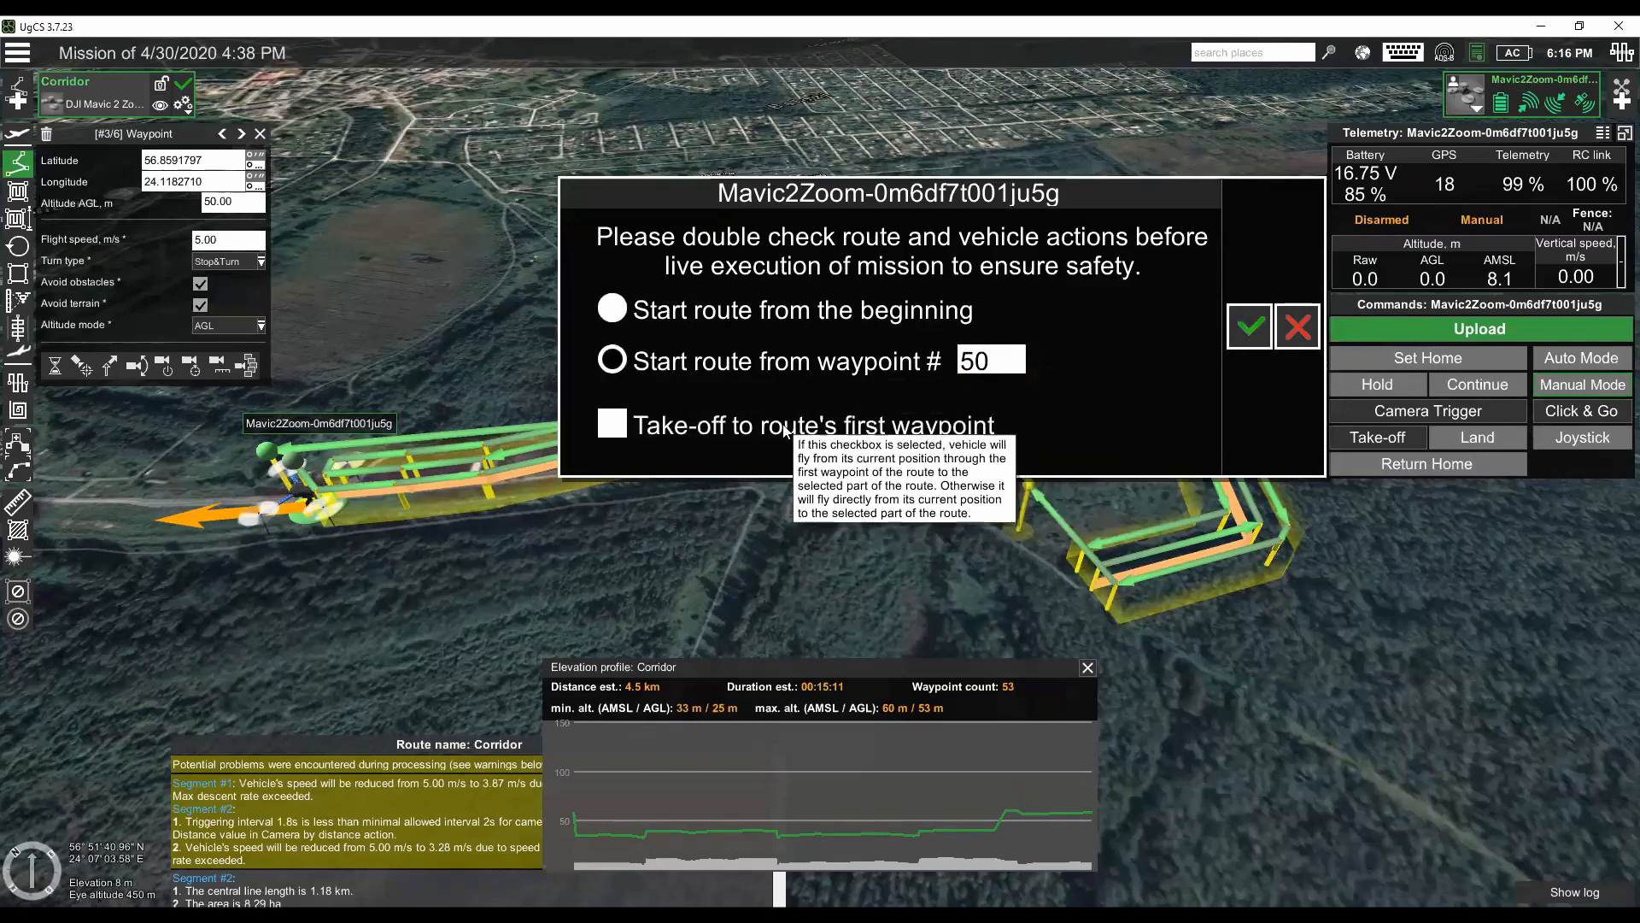
pyautogui.click(1252, 329)
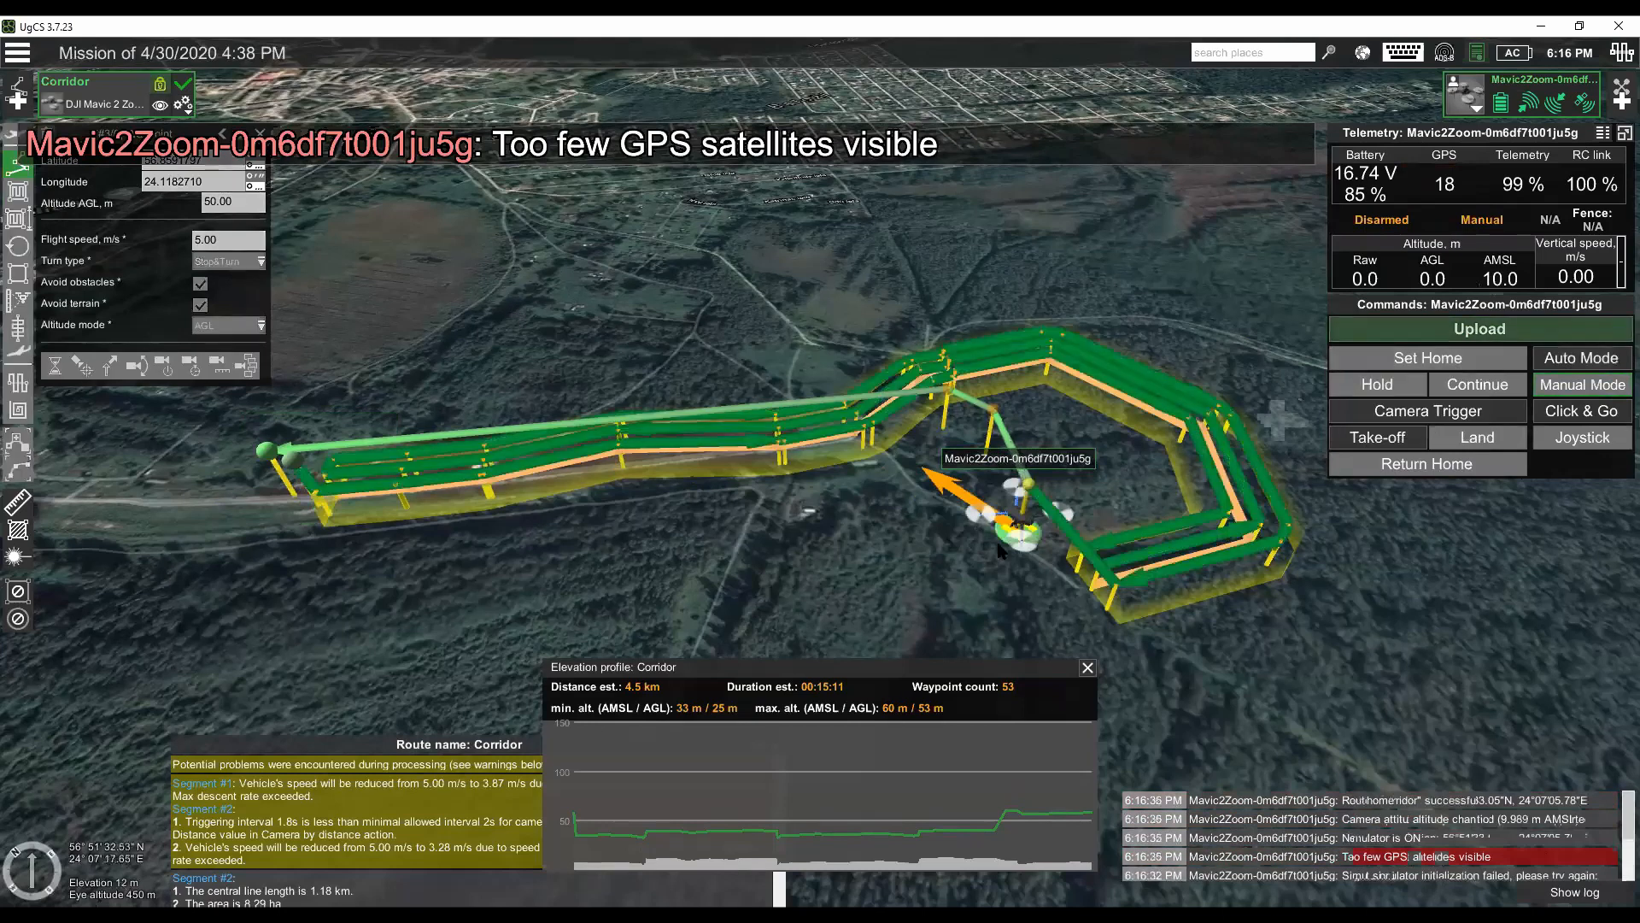
# - Start the uploaded route in Auto Mode and watch the drone climb to the first return waypoint
pyautogui.click(1598, 360)
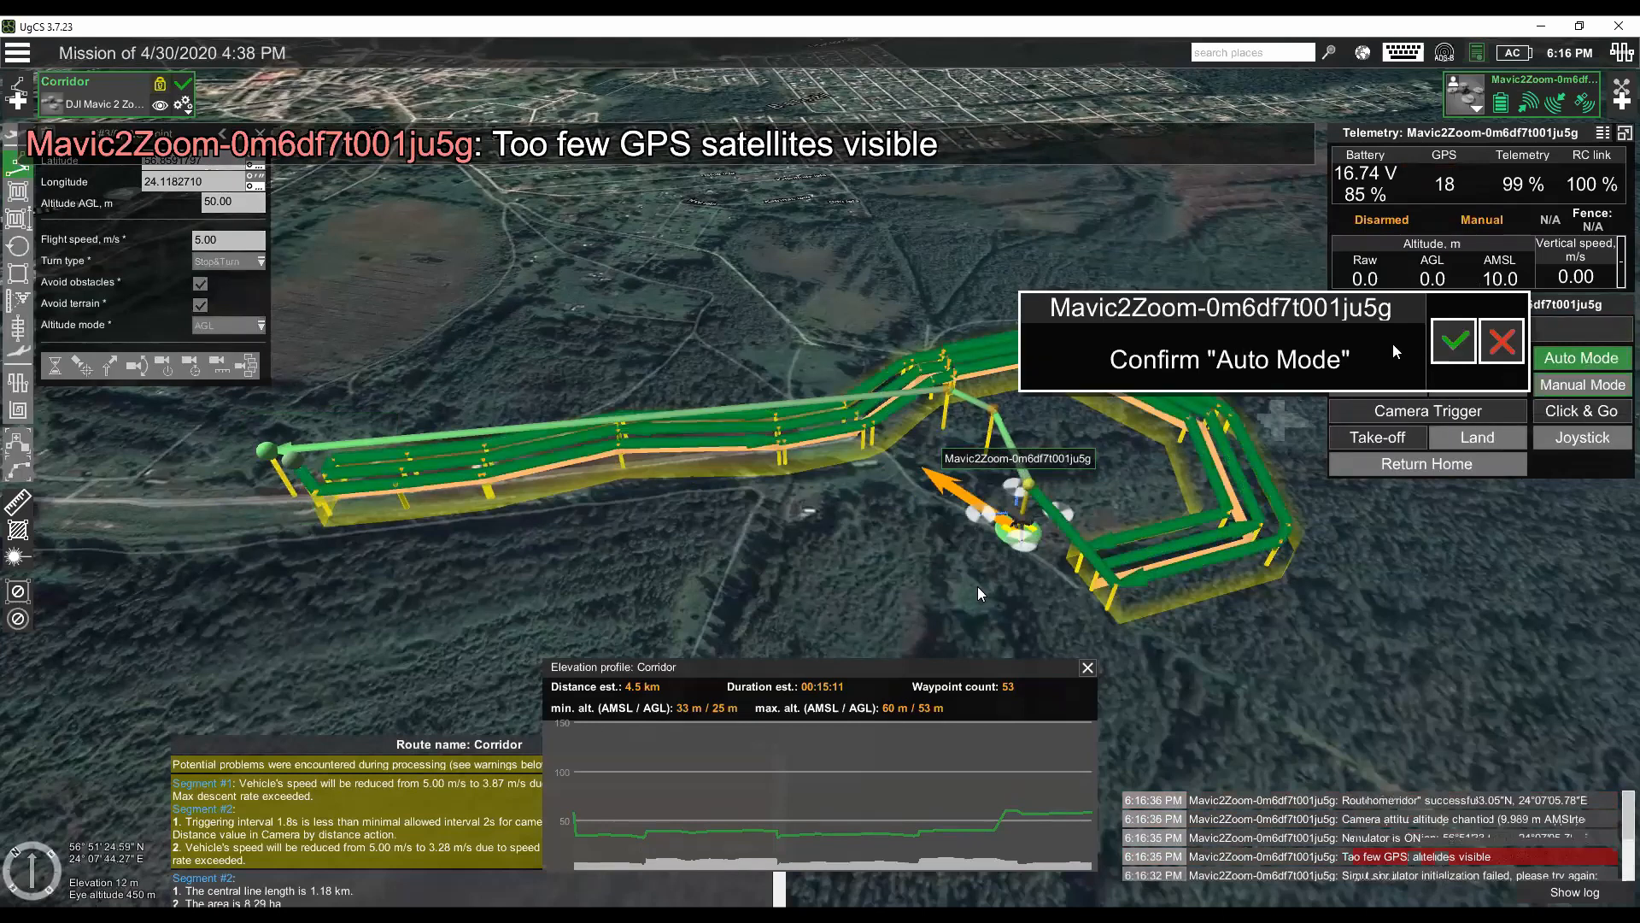
pyautogui.click(1451, 341)
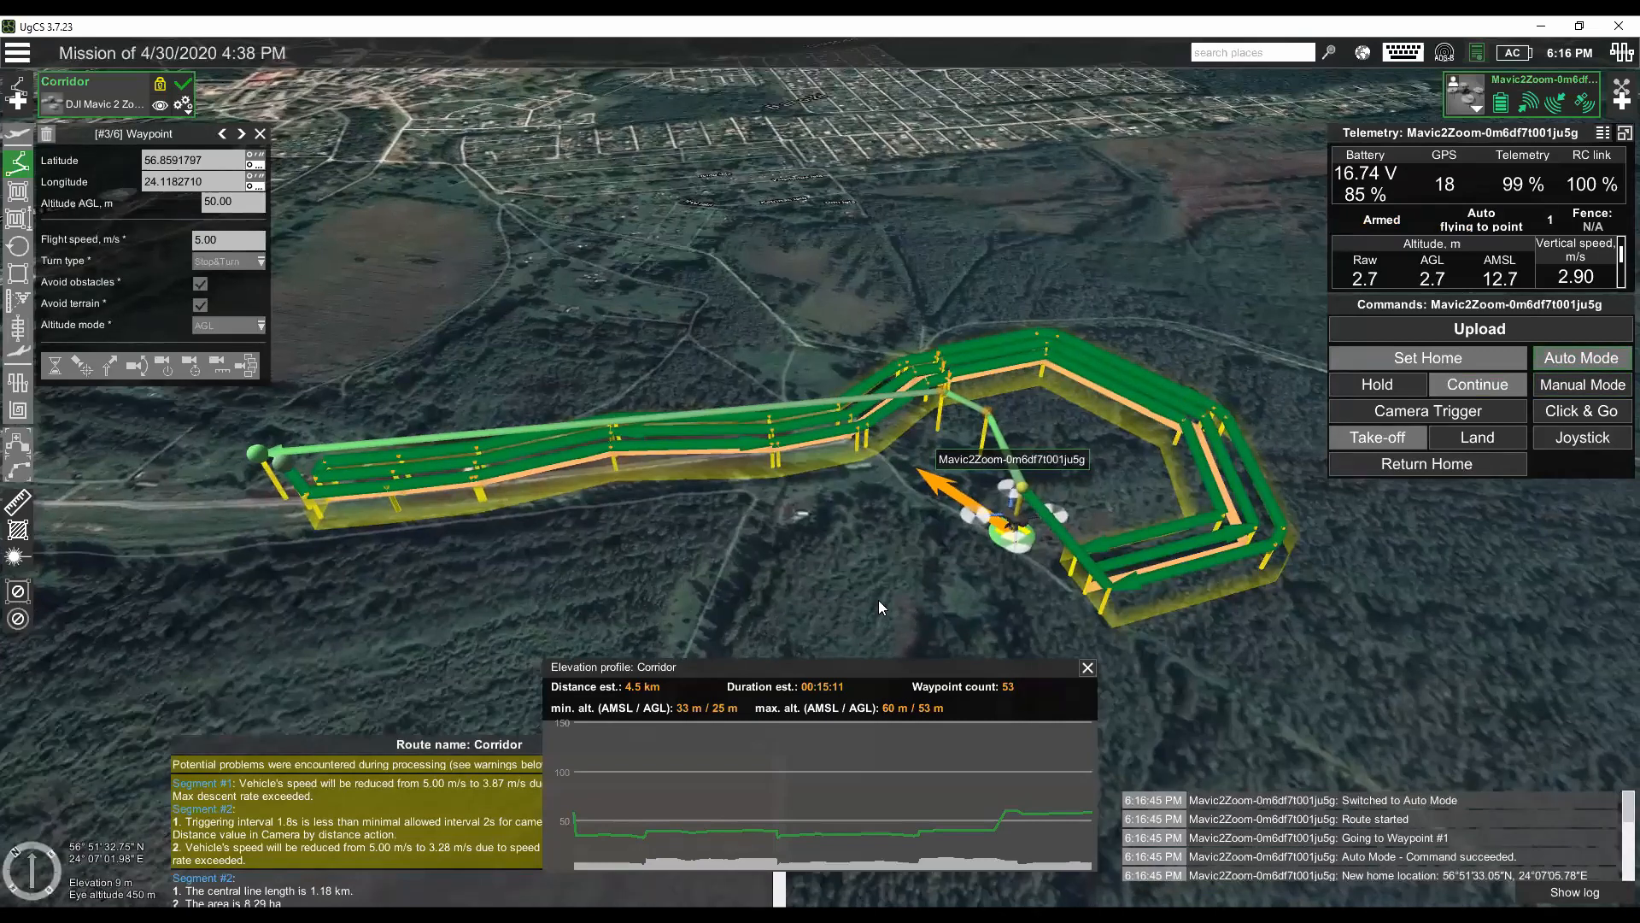
pyautogui.scroll(3, 859, 533)
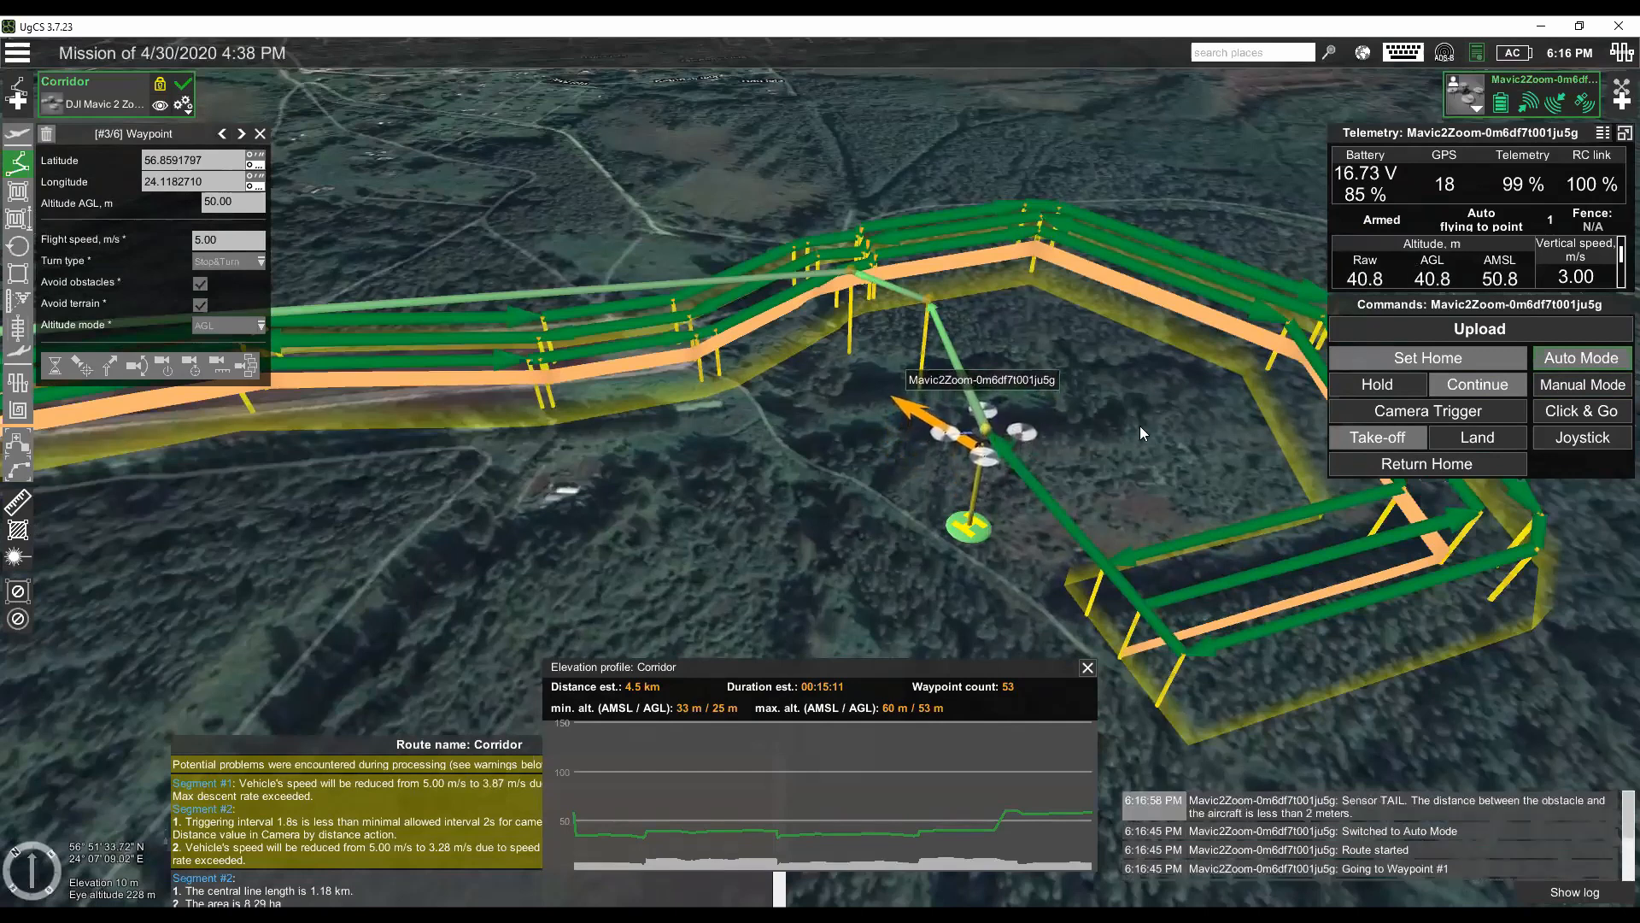
# - Interrupt the flight by switching the drone to Manual Mode and inspect the return waypoints ahead of it
pyautogui.click(1582, 385)
pyautogui.click(1306, 466)
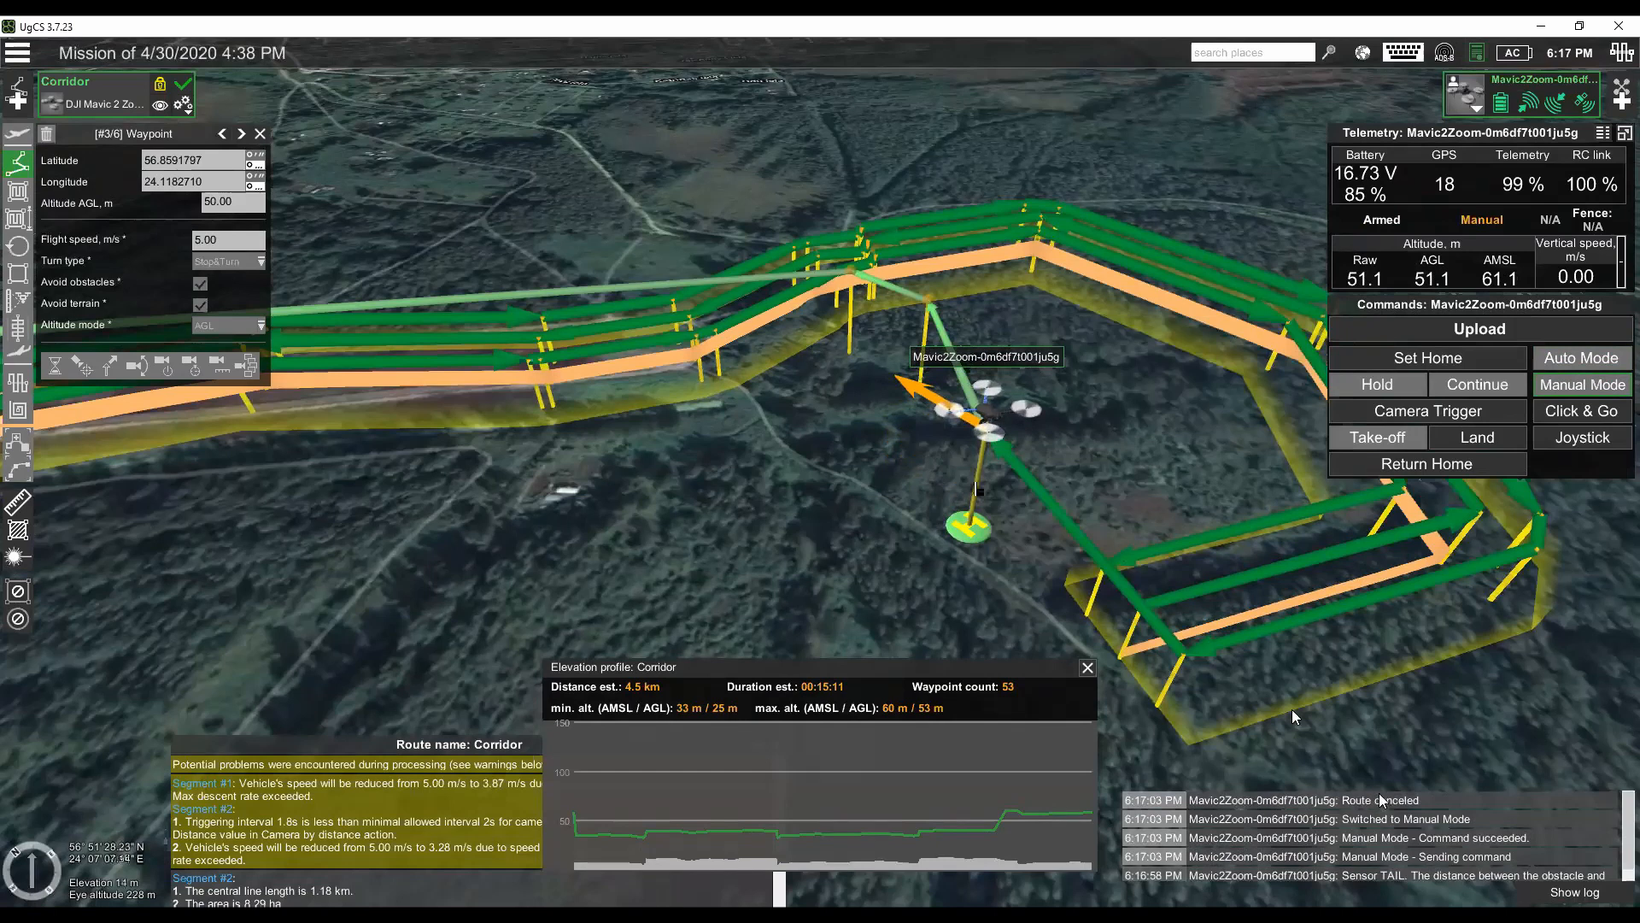
pyautogui.moveTo(901, 336)
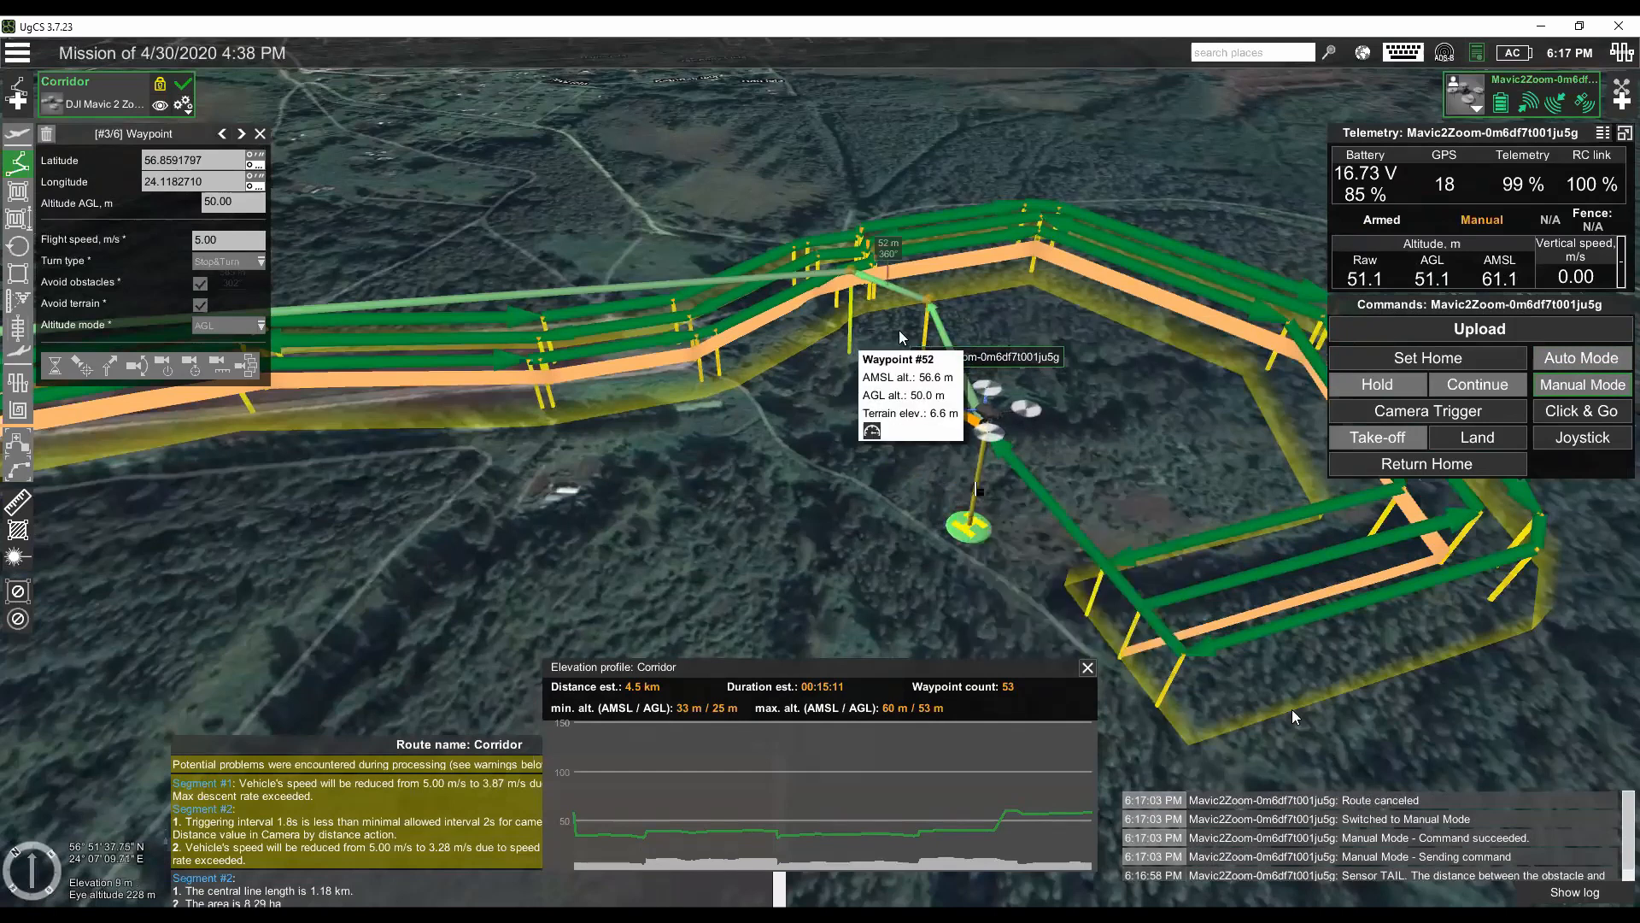
pyautogui.moveTo(885, 531); pyautogui.dragTo(931, 502)
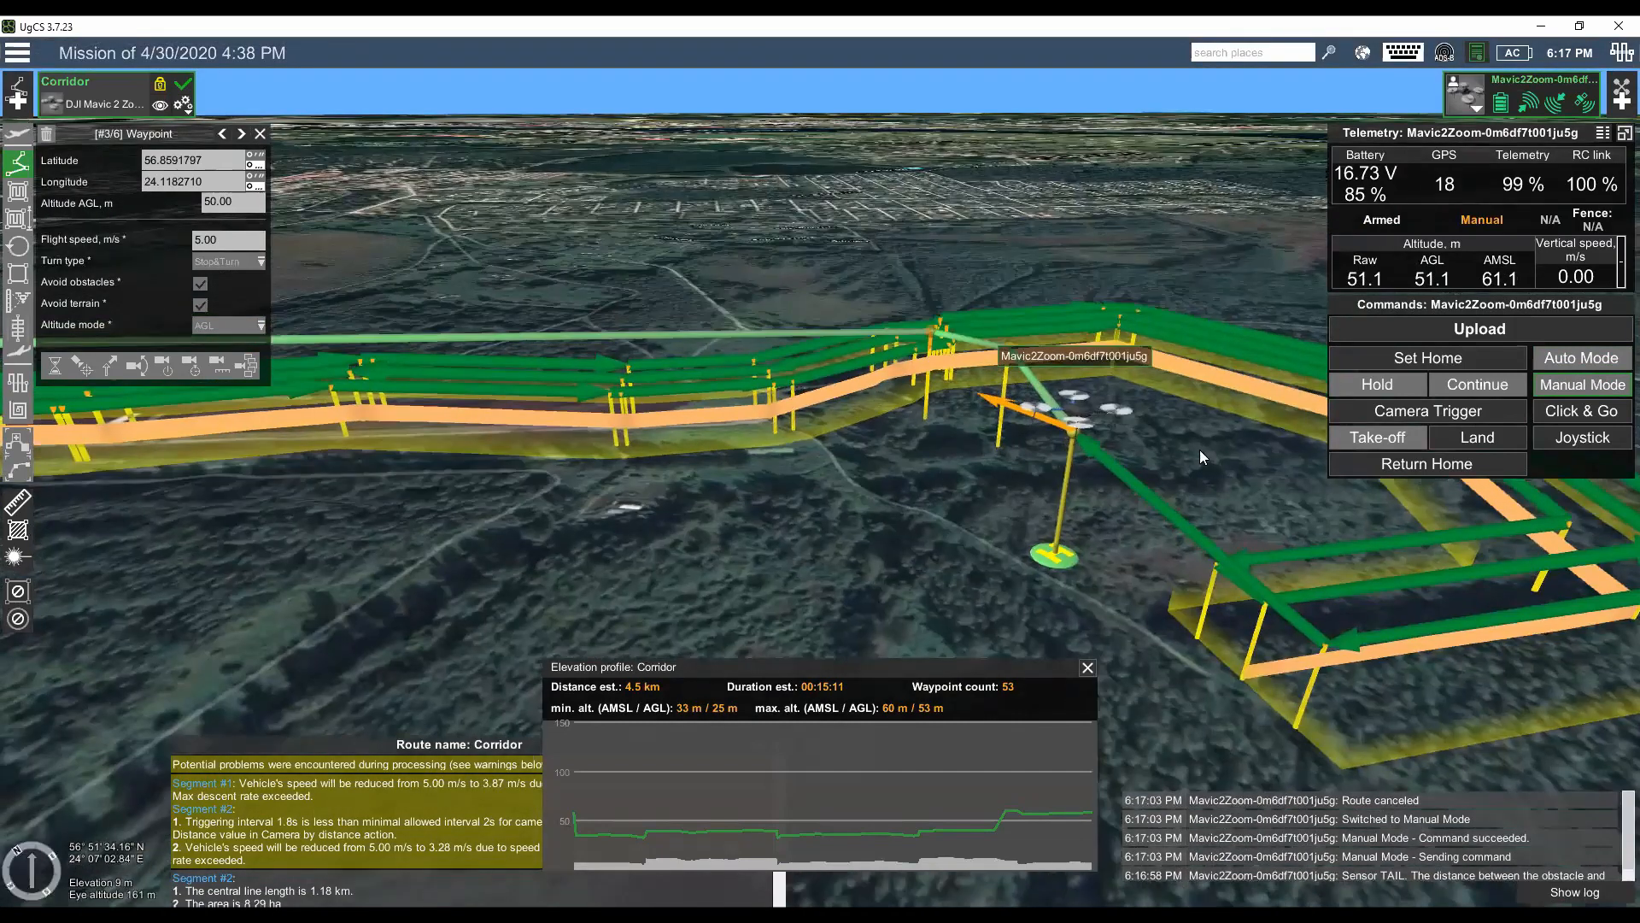
# - Upload the Corridor route again from waypoint 50 to the airborne drone and restart the flight in Auto Mode
pyautogui.click(1480, 334)
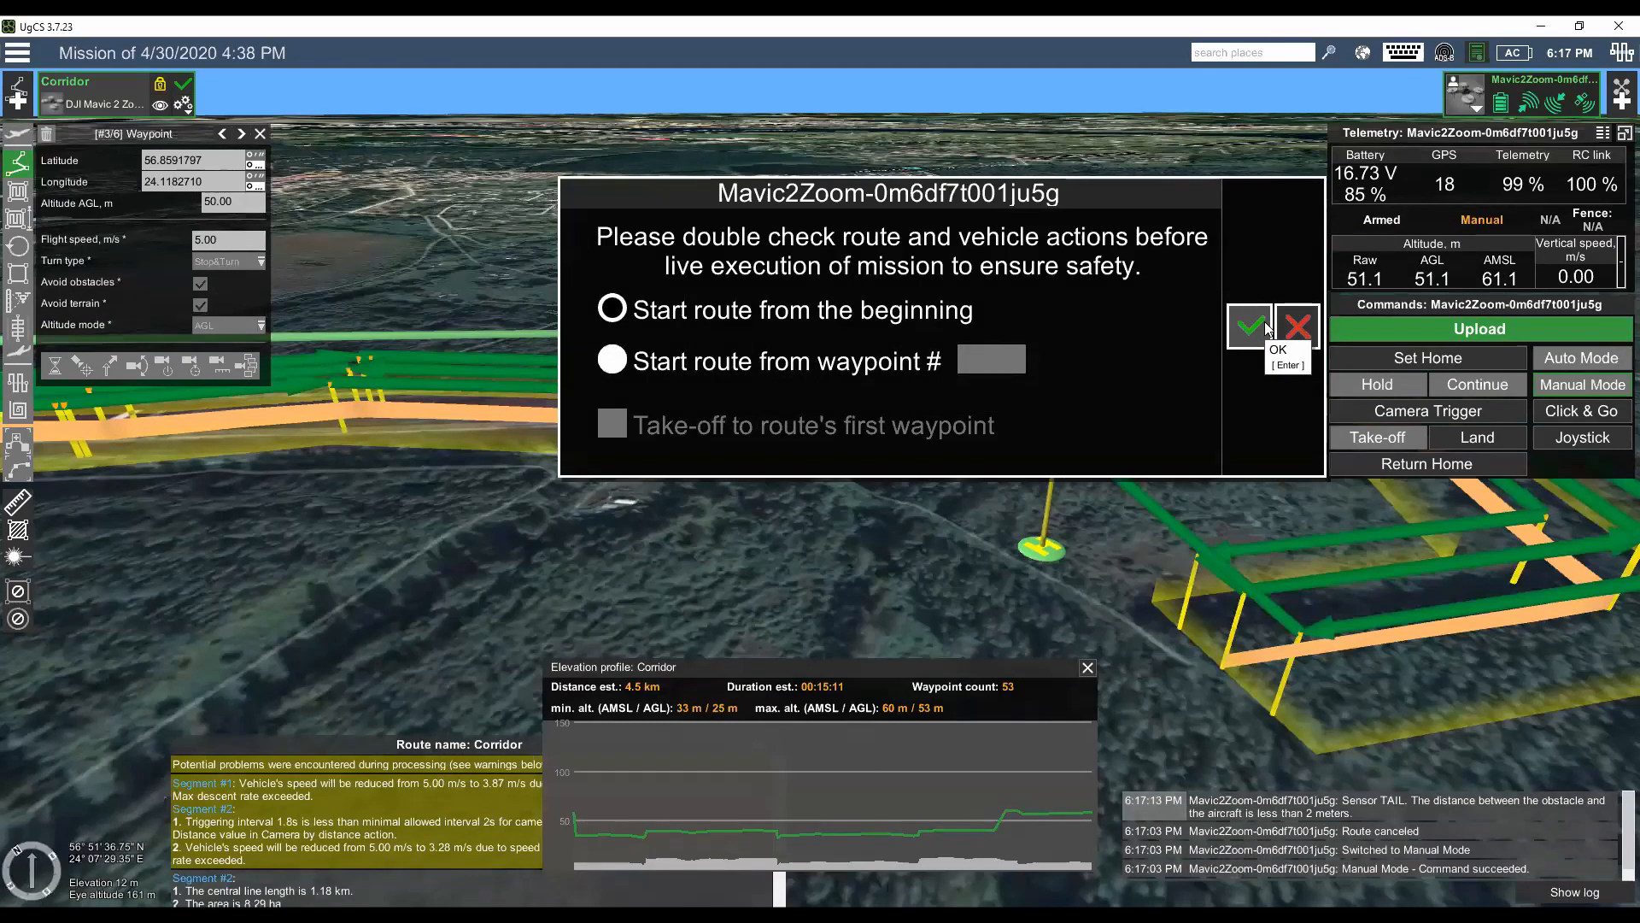
pyautogui.click(1289, 335)
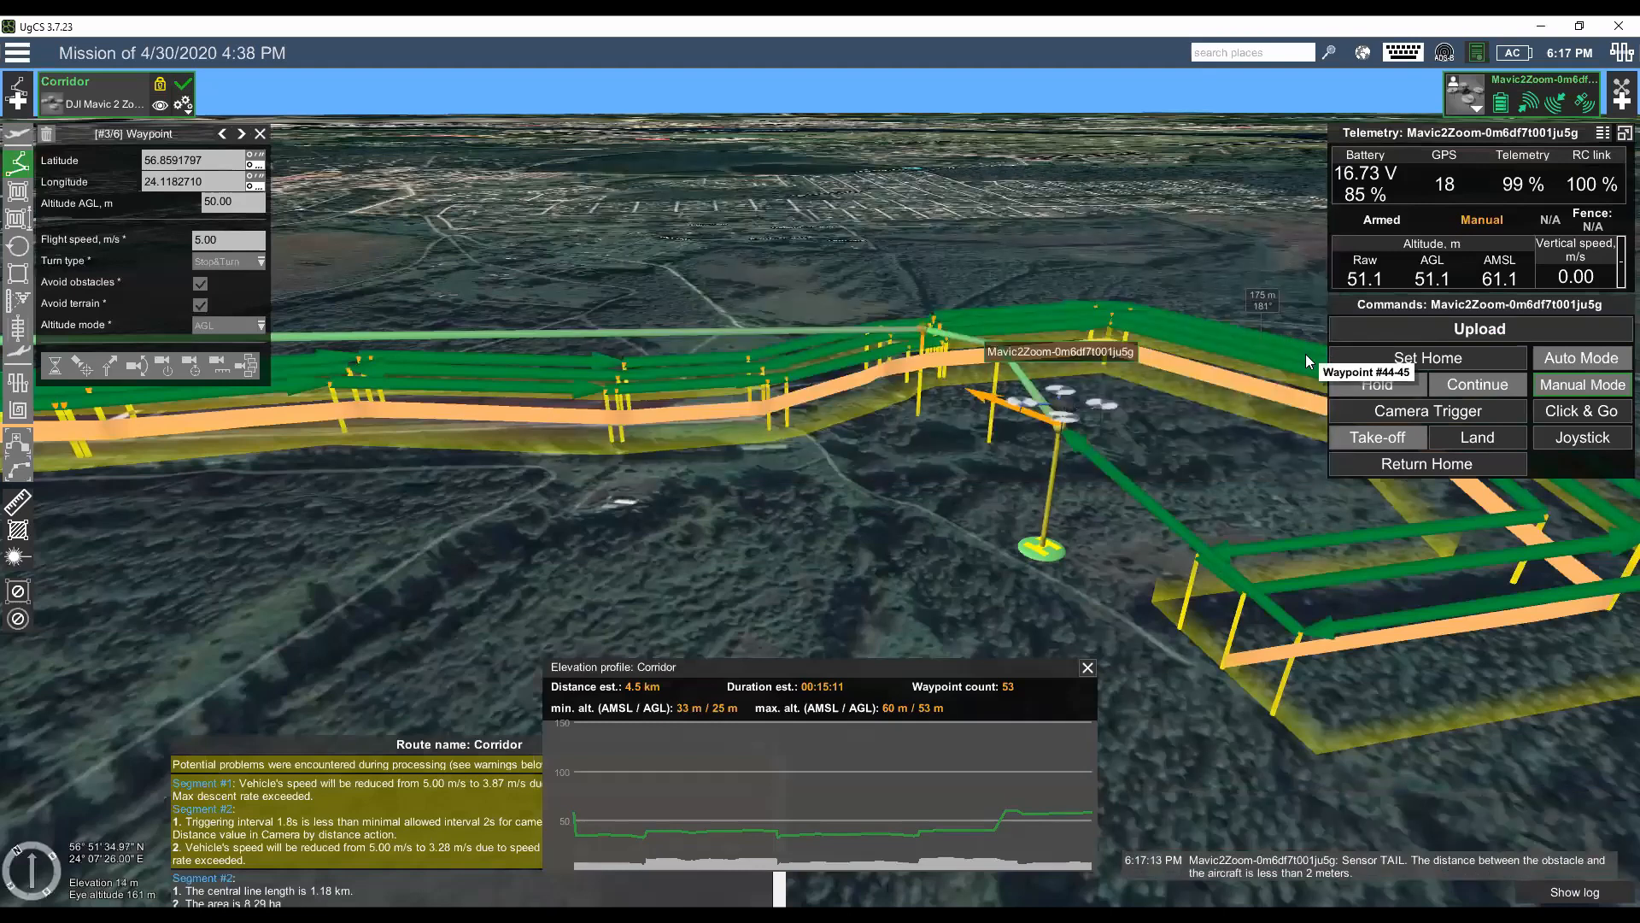
pyautogui.click(1542, 382)
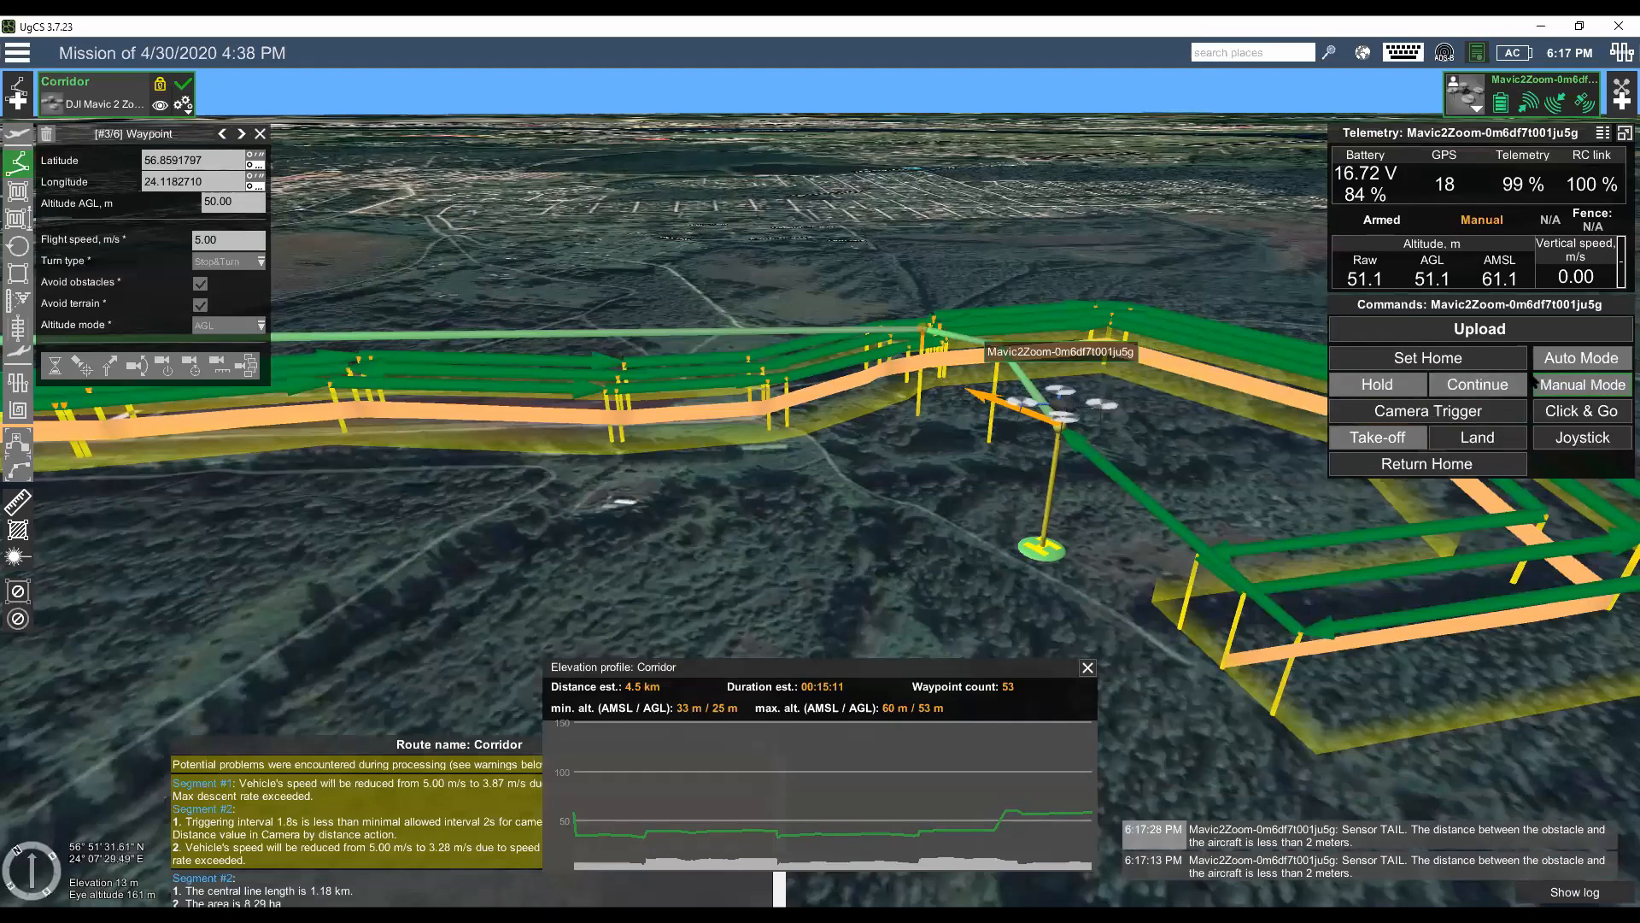
pyautogui.click(1475, 386)
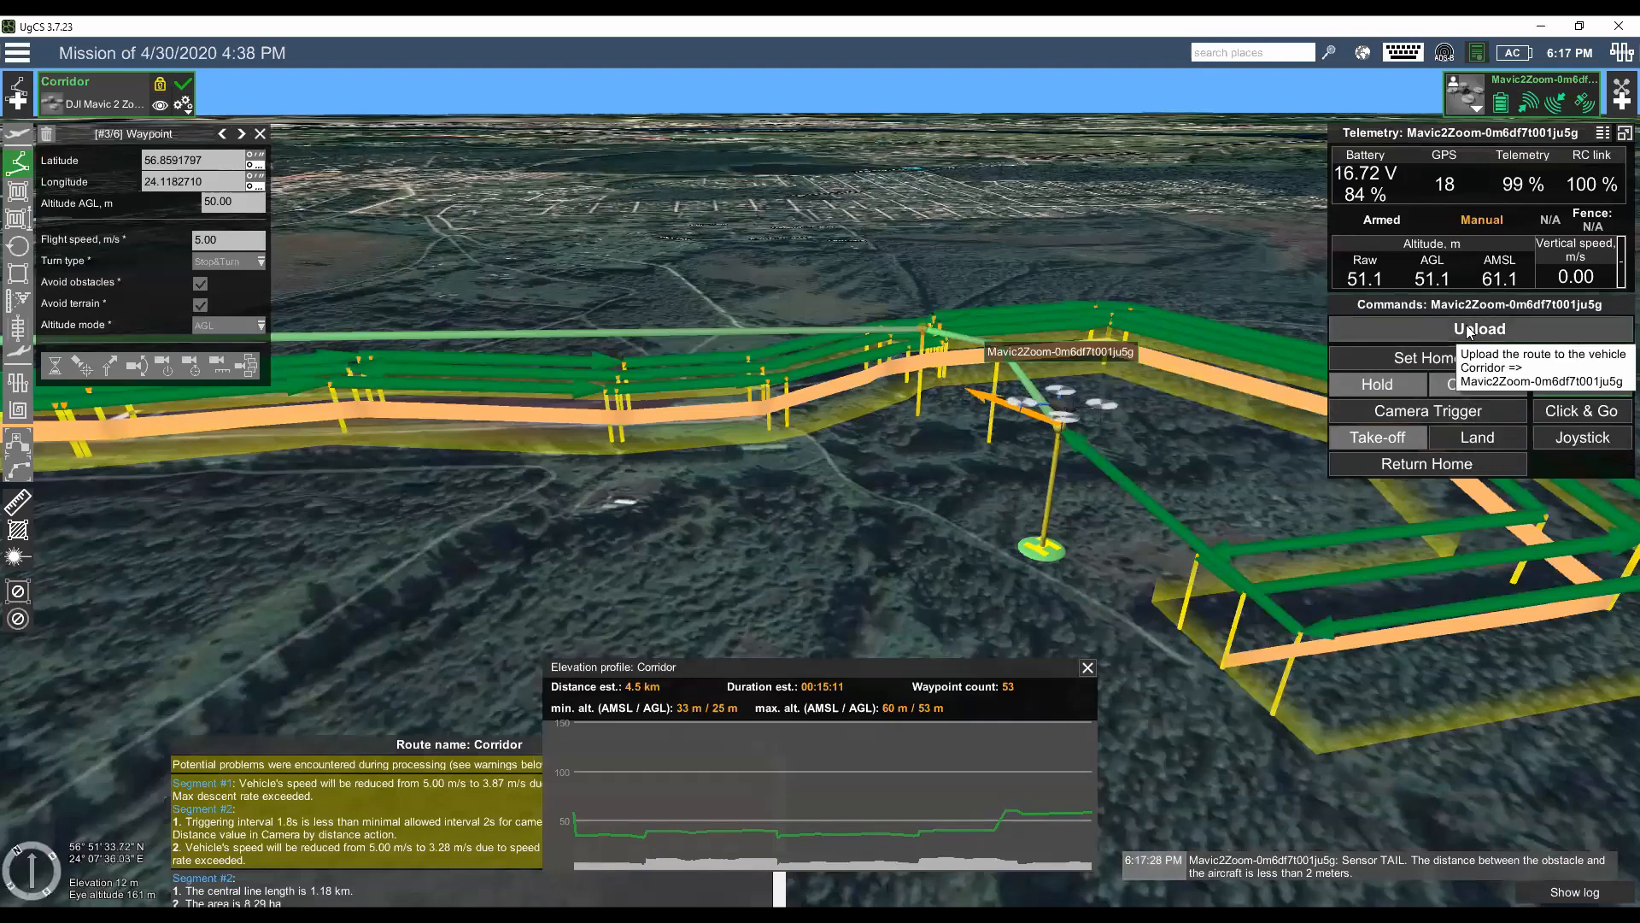
pyautogui.click(942, 353)
pyautogui.click(945, 356)
pyautogui.click(1001, 363)
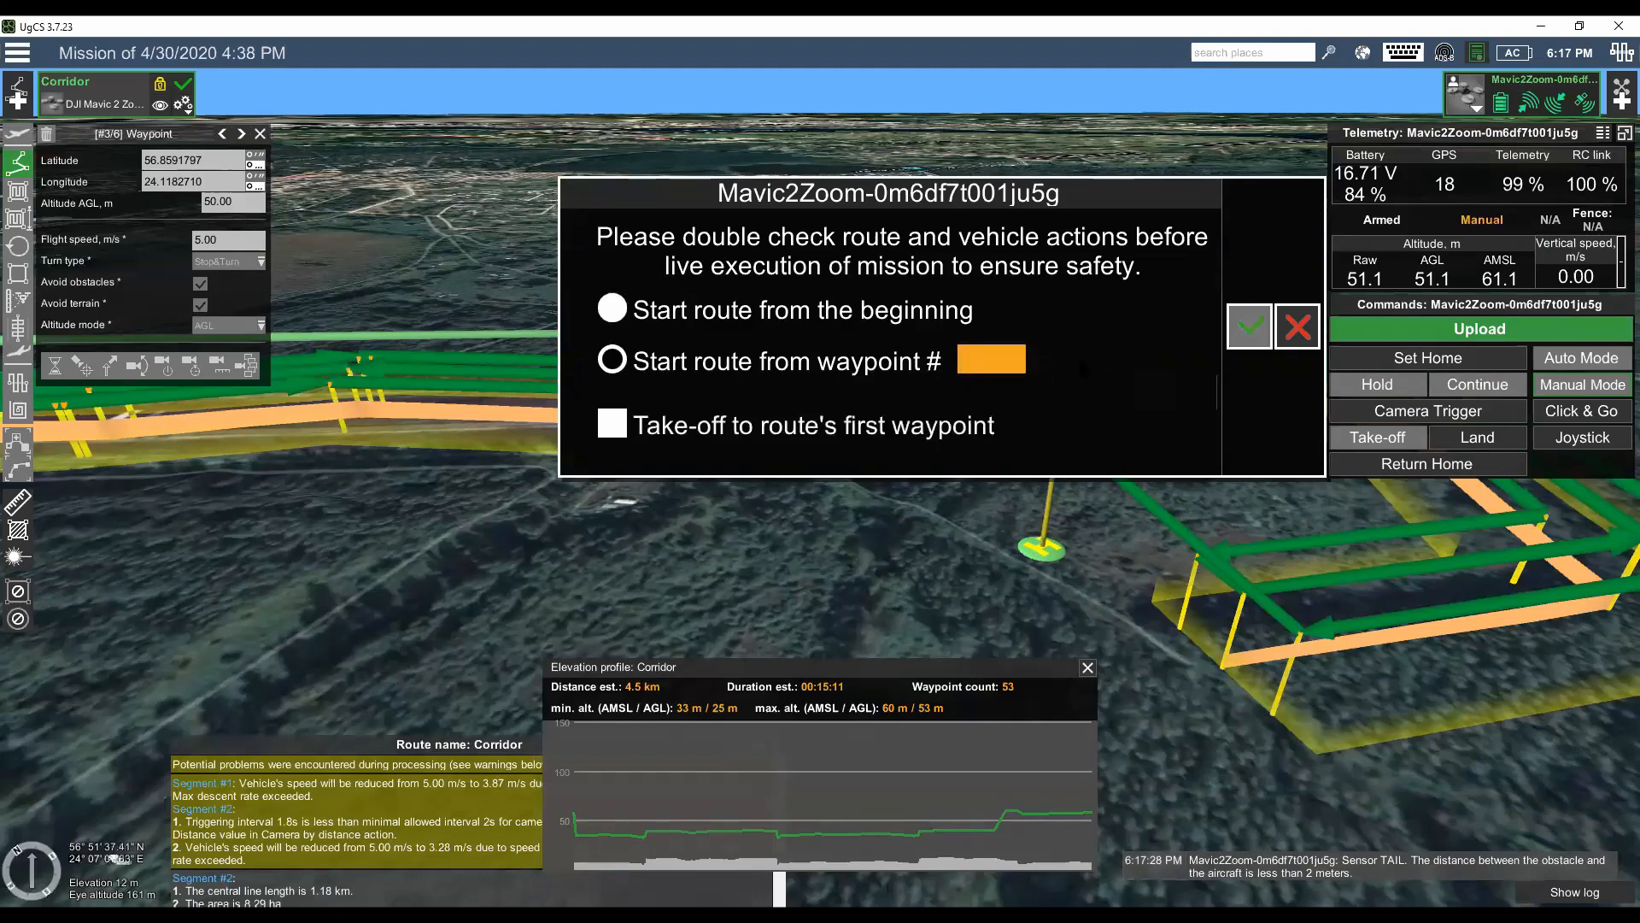
pyautogui.write('50')
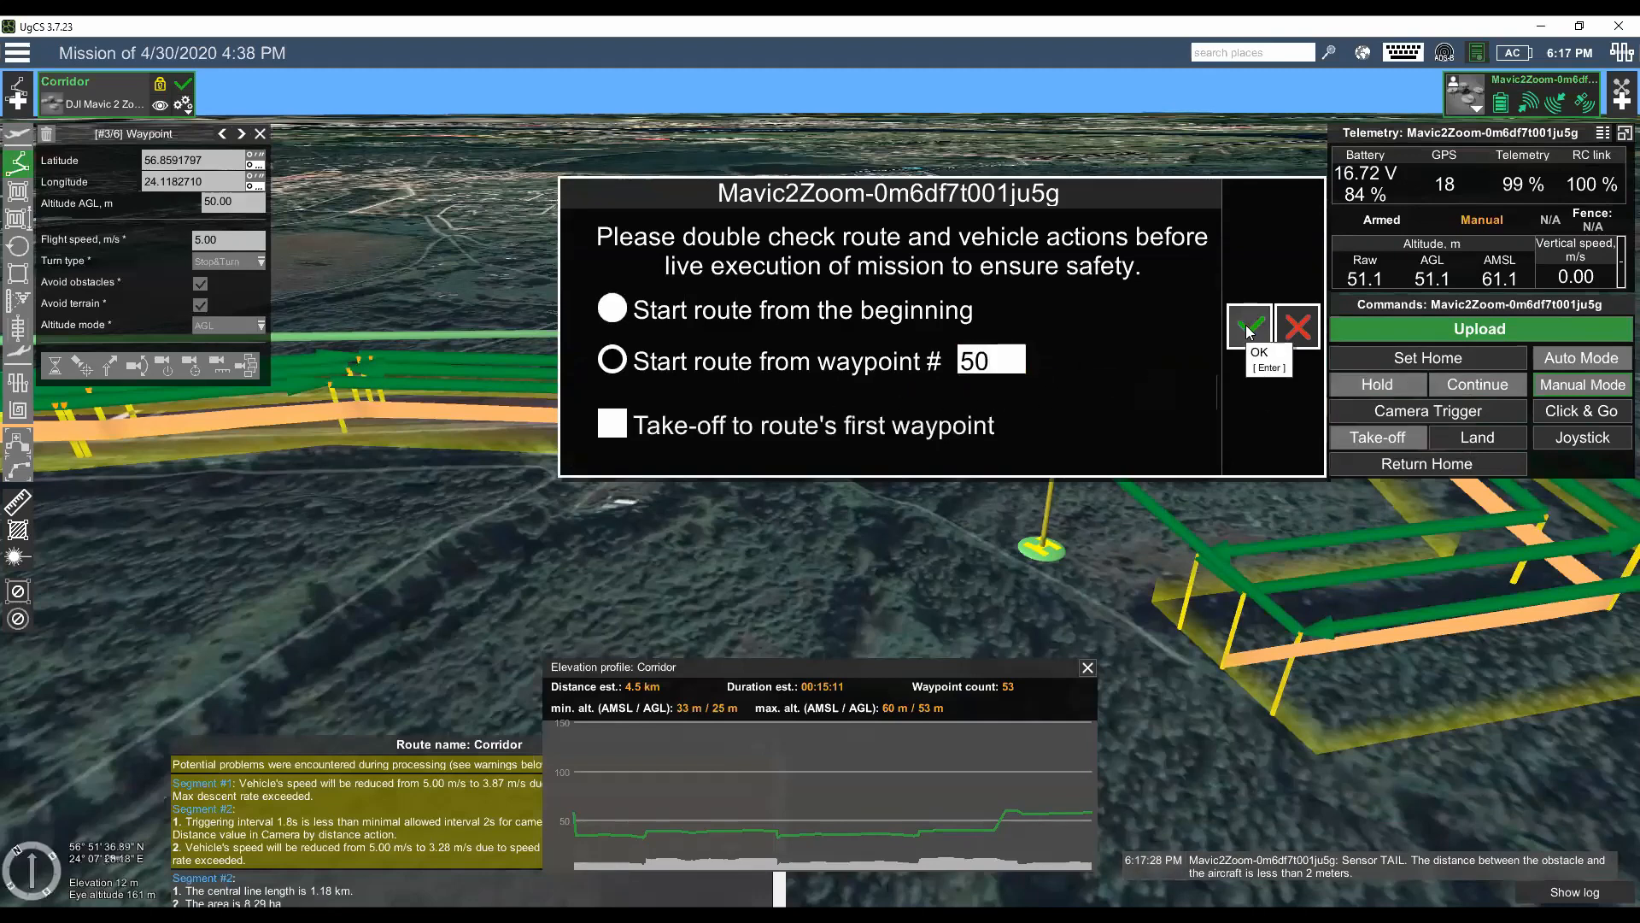
pyautogui.click(1247, 334)
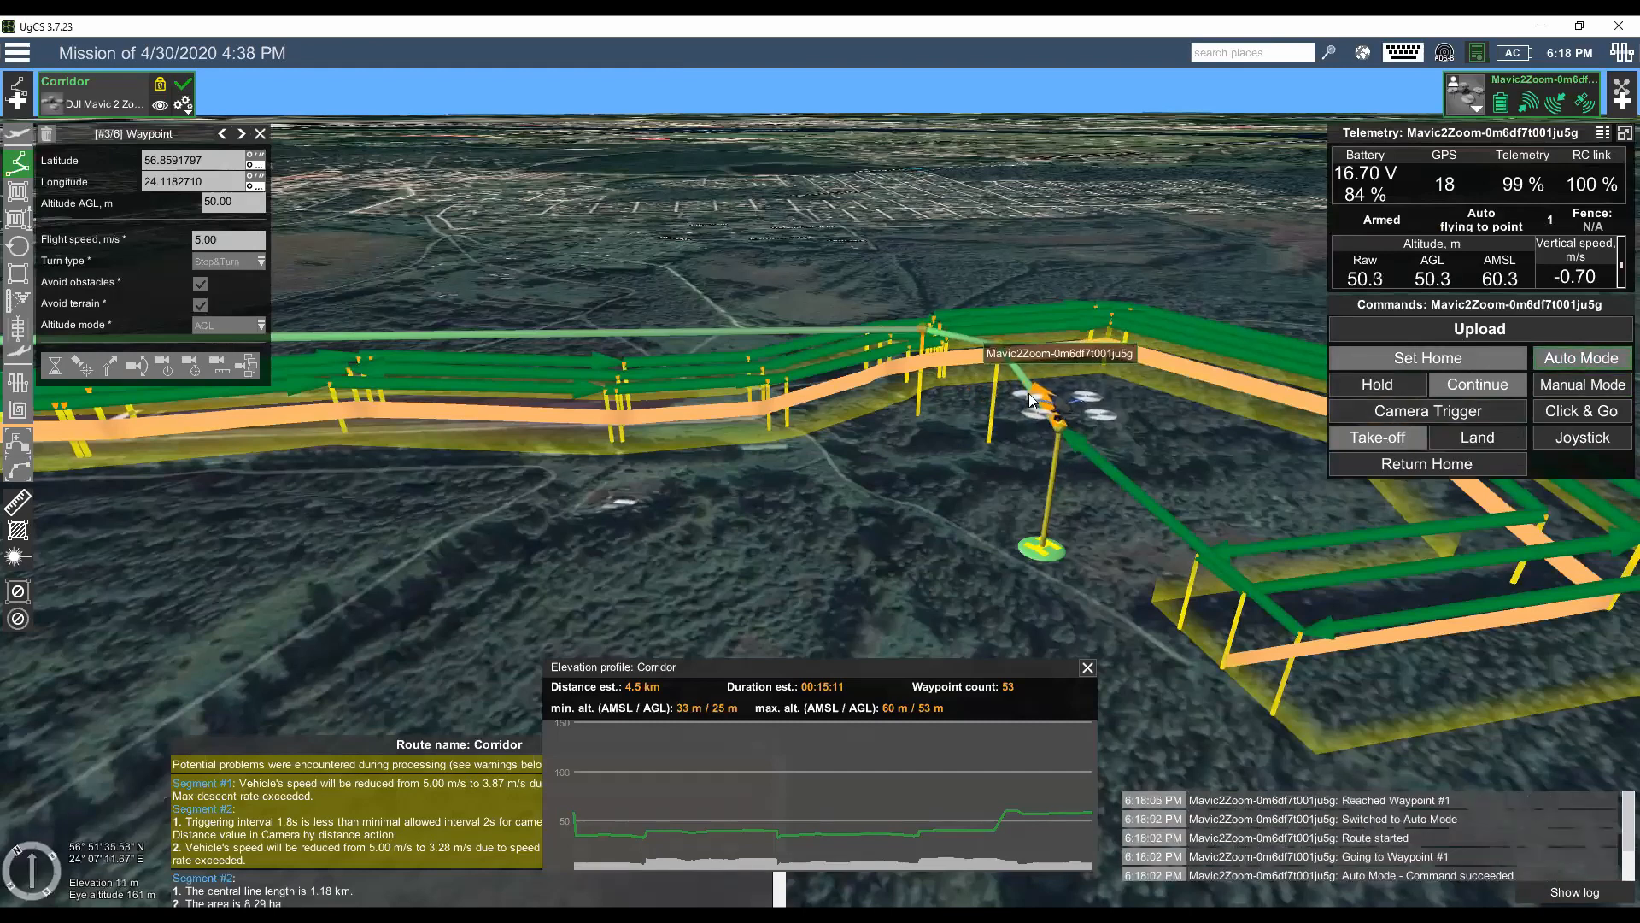
# - Follow the drone's flight along the return waypoints, keeping the whole corridor and the take-off area in view
pyautogui.moveTo(822, 538); pyautogui.dragTo(885, 584)
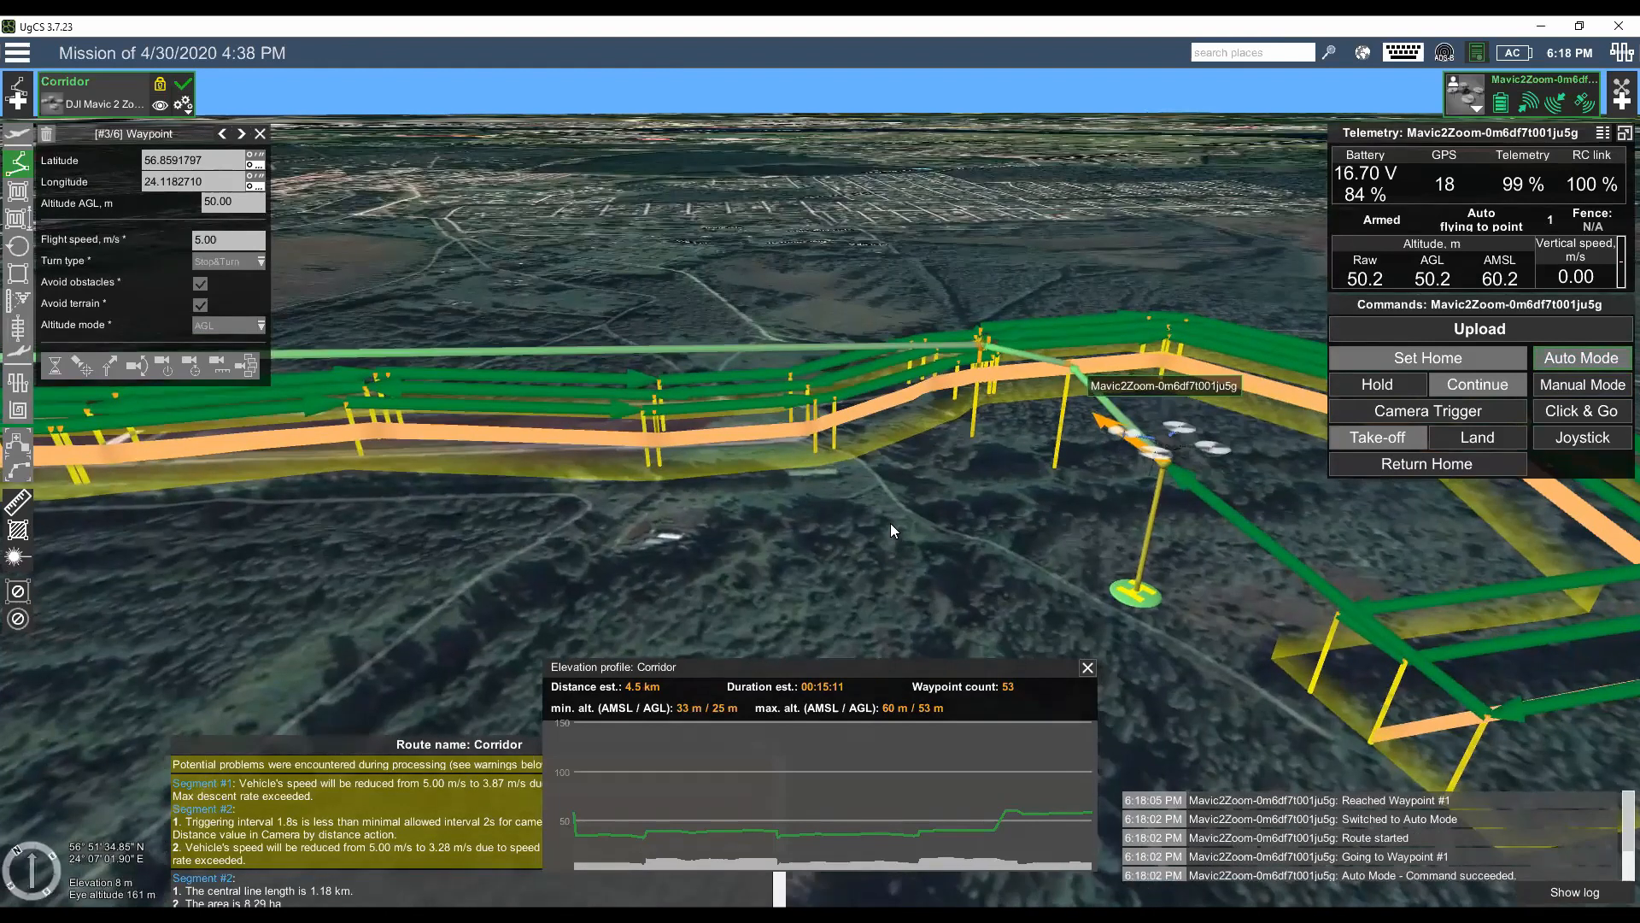
pyautogui.moveTo(886, 521); pyautogui.dragTo(849, 542)
pyautogui.scroll(-2, 880, 542)
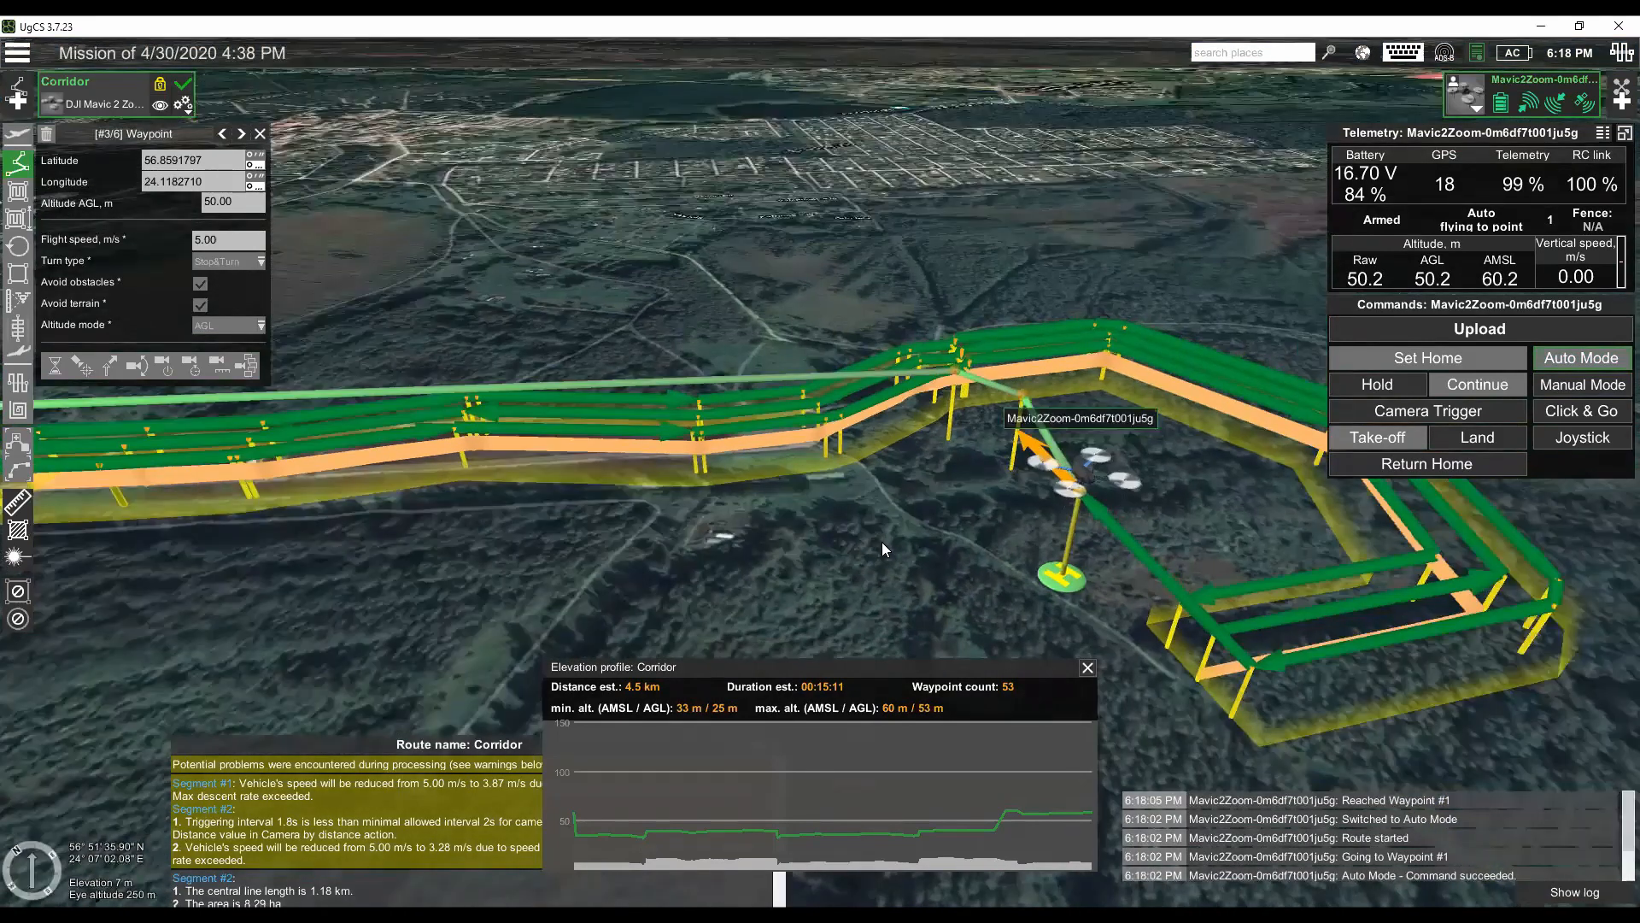
pyautogui.scroll(1, 881, 541)
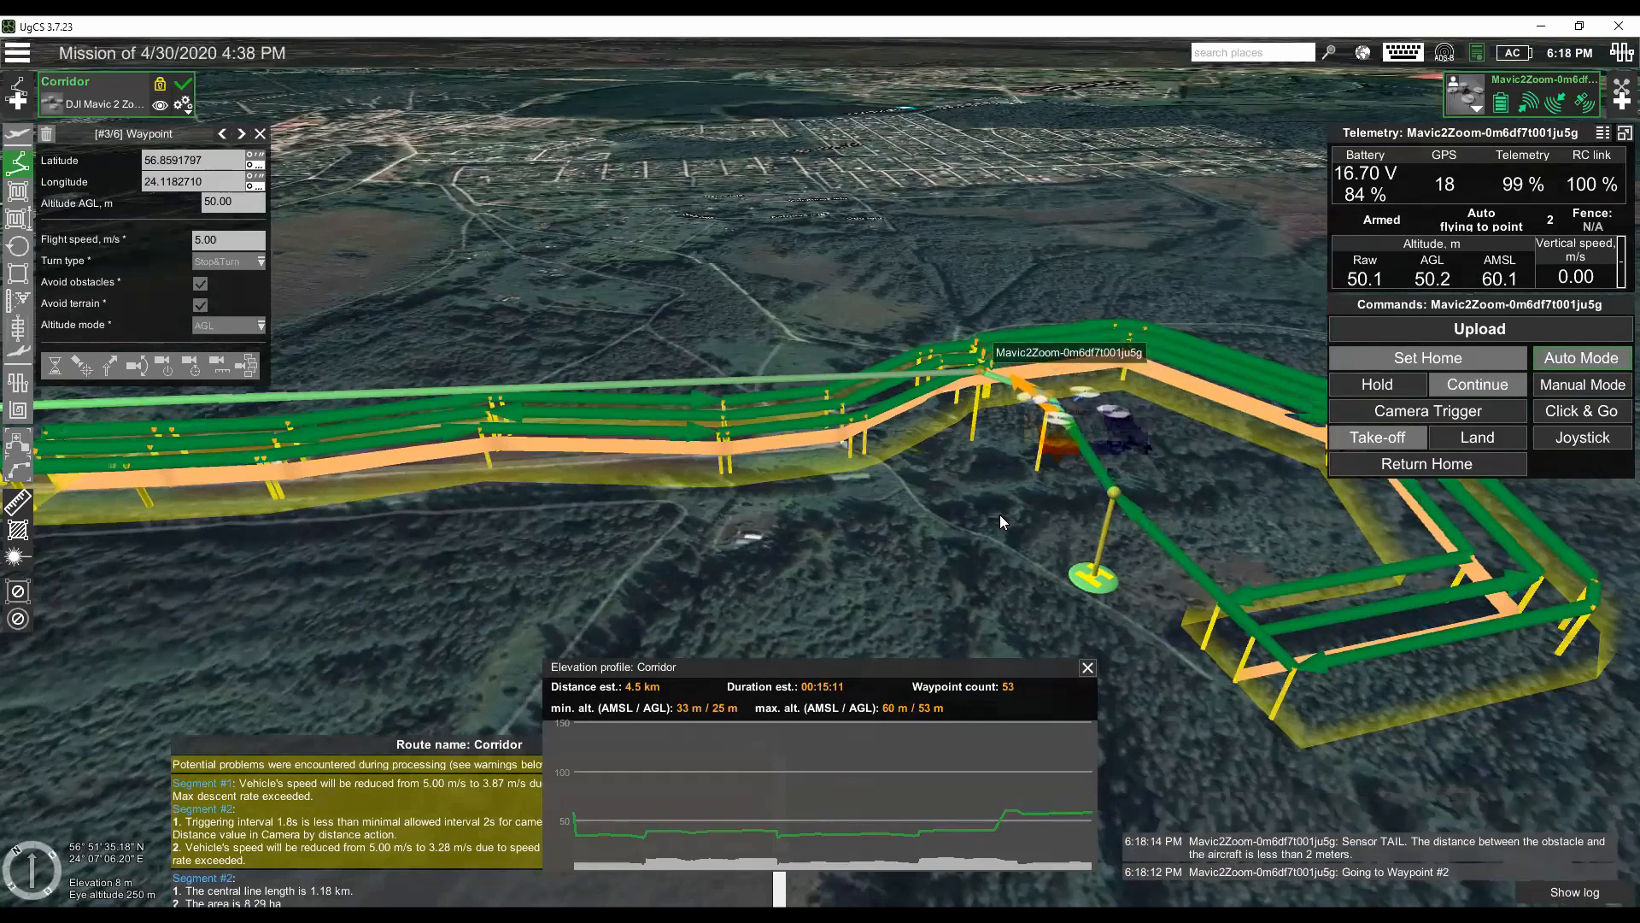
pyautogui.moveTo(897, 542); pyautogui.dragTo(935, 530)
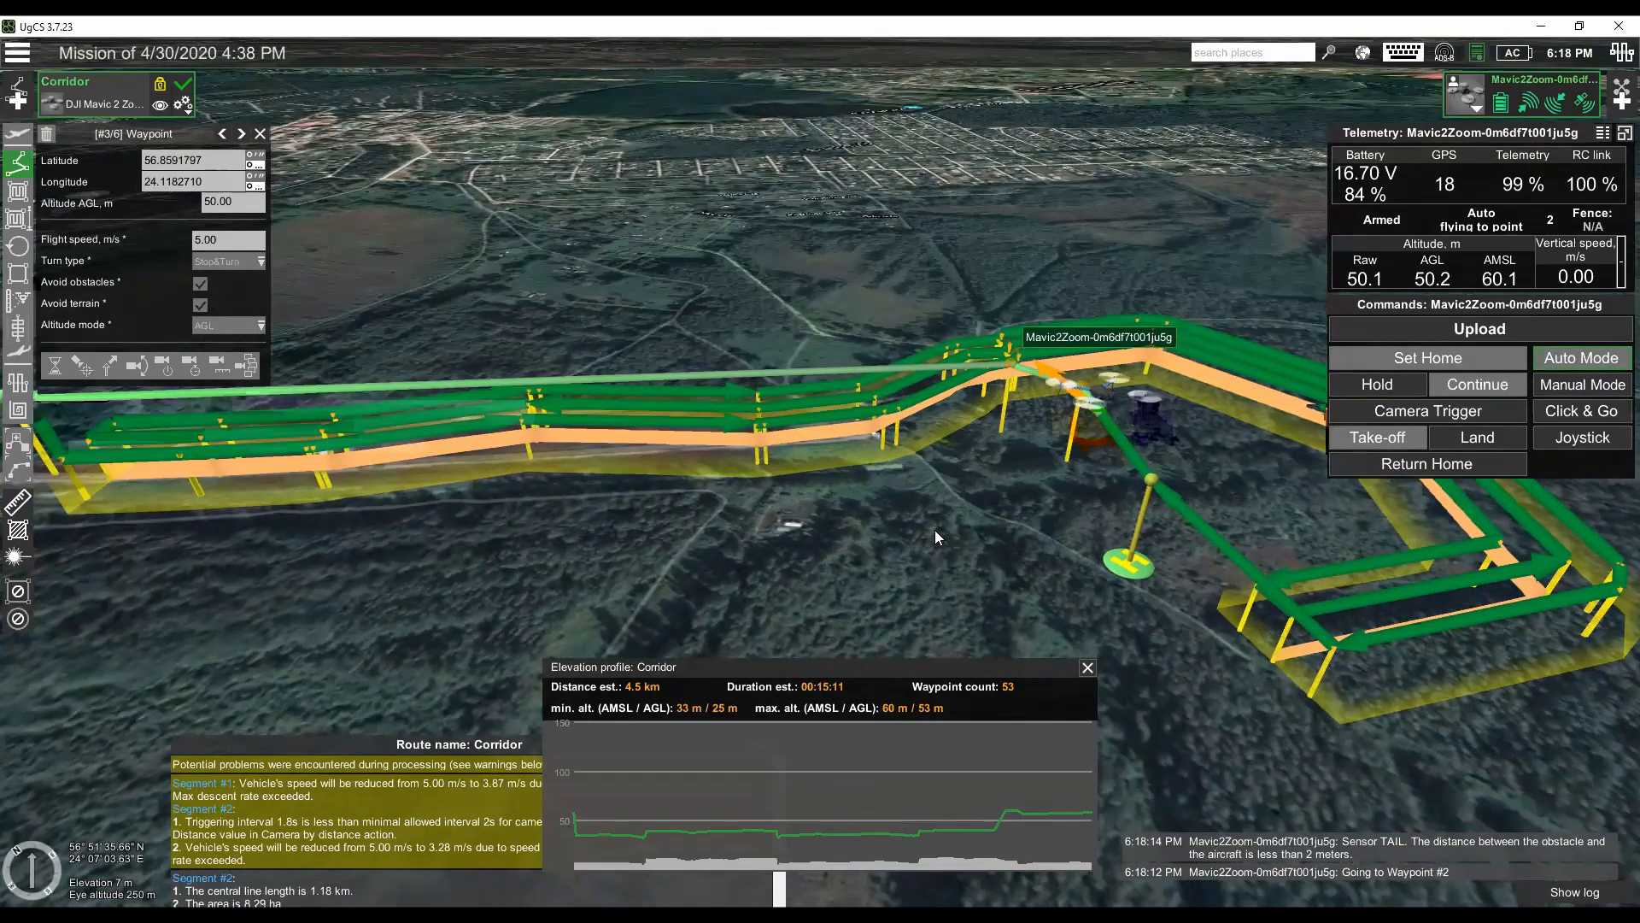
pyautogui.scroll(-2, 934, 526)
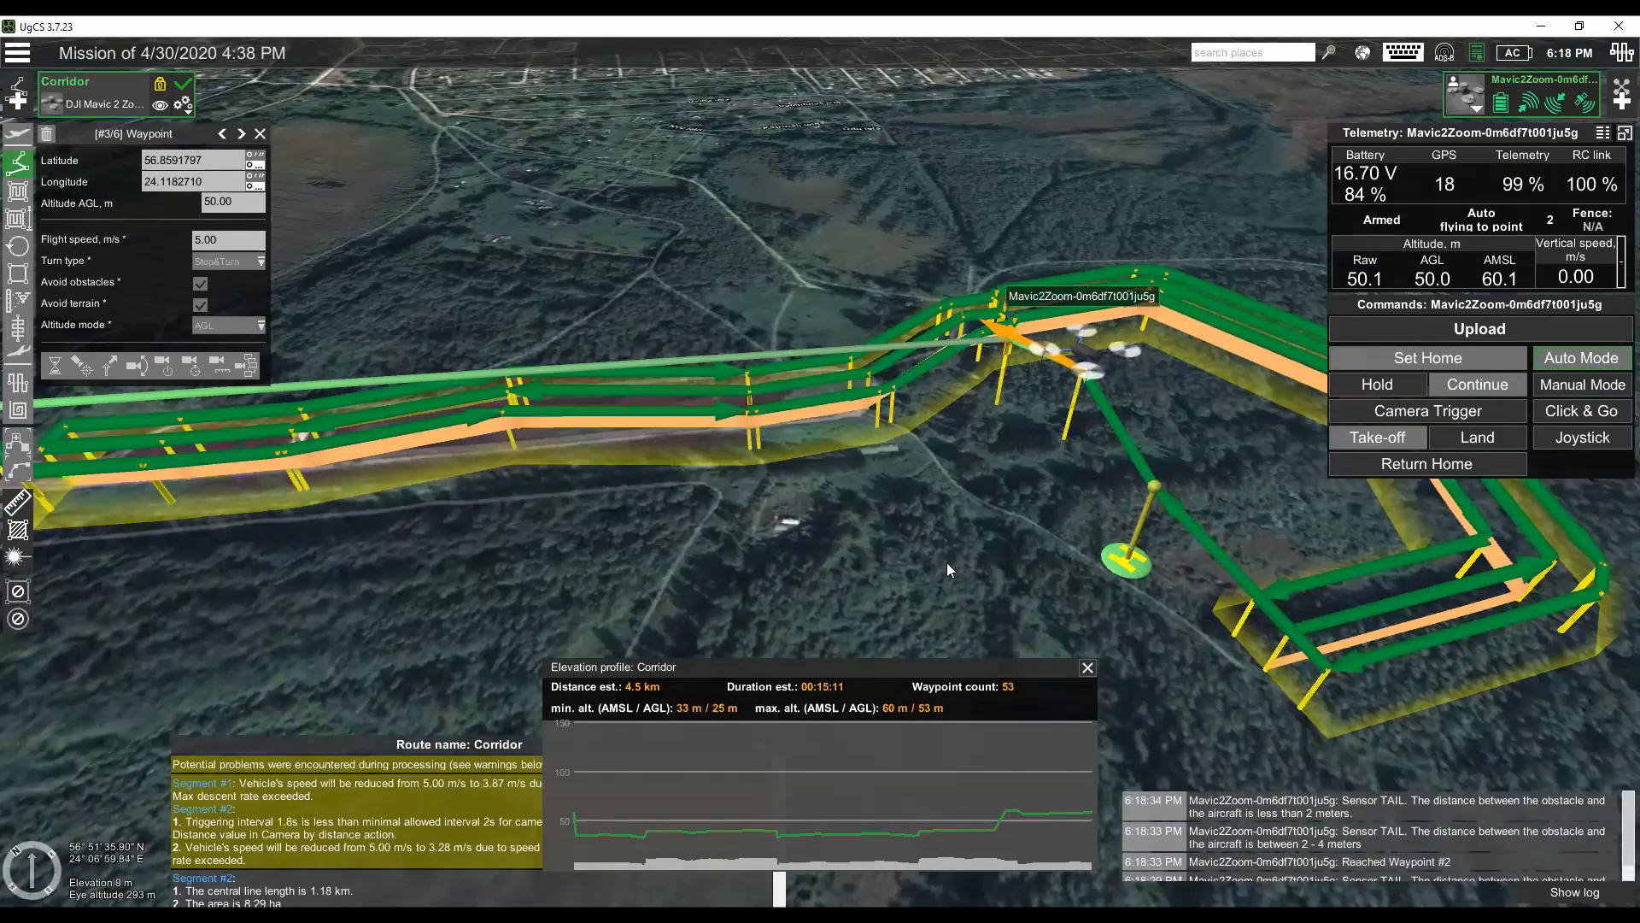
pyautogui.scroll(-3, 947, 562)
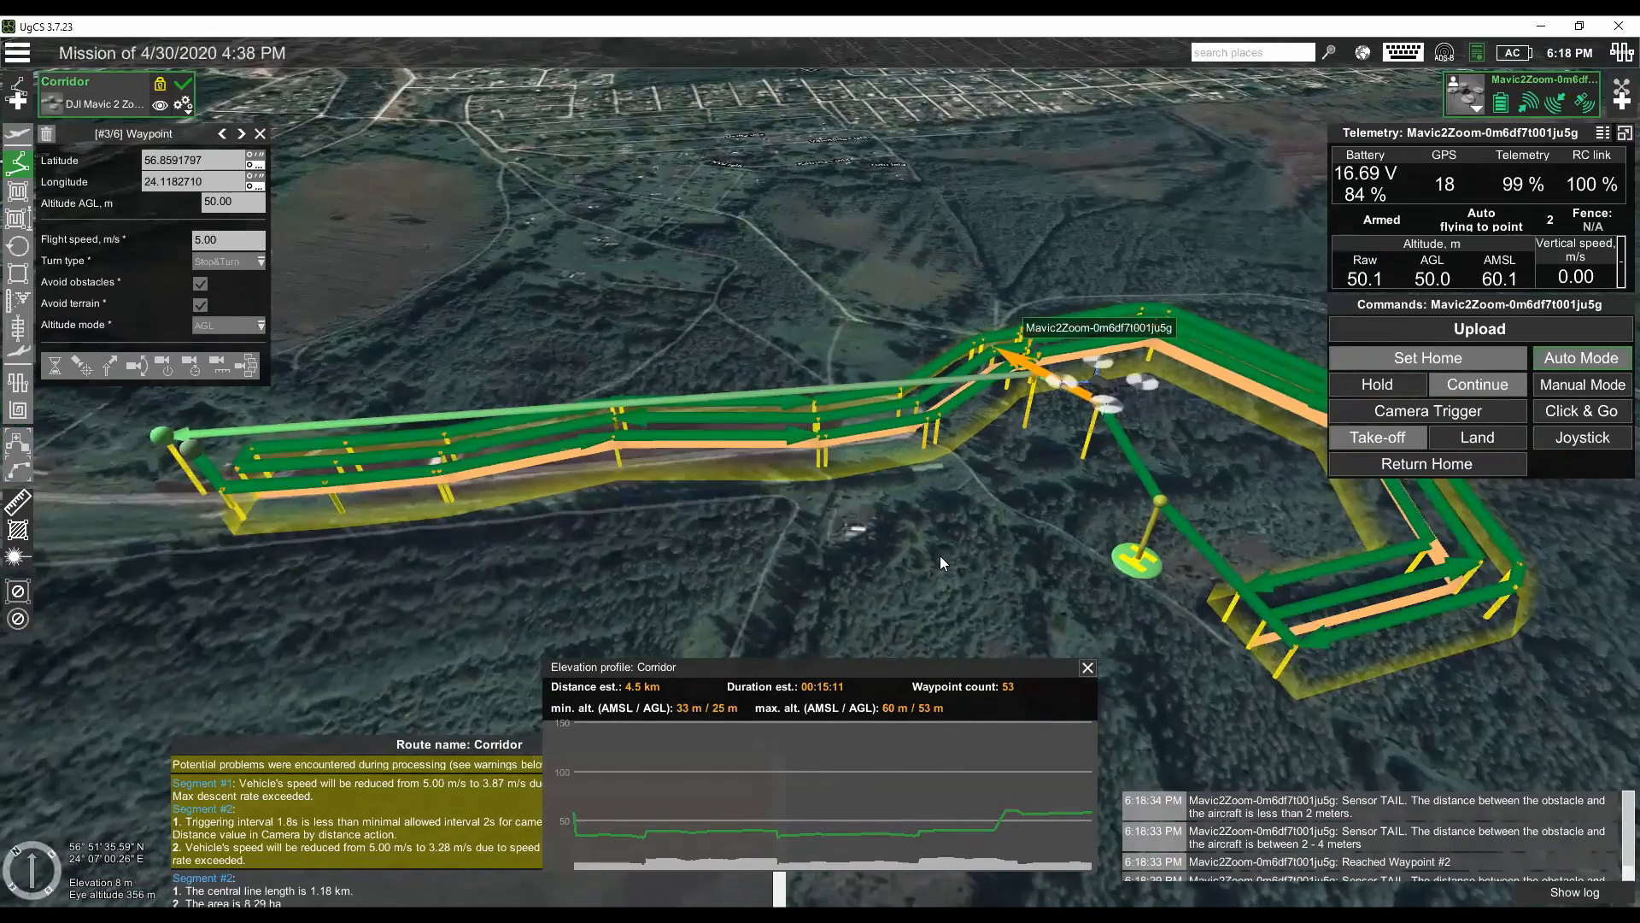
pyautogui.scroll(-1, 940, 562)
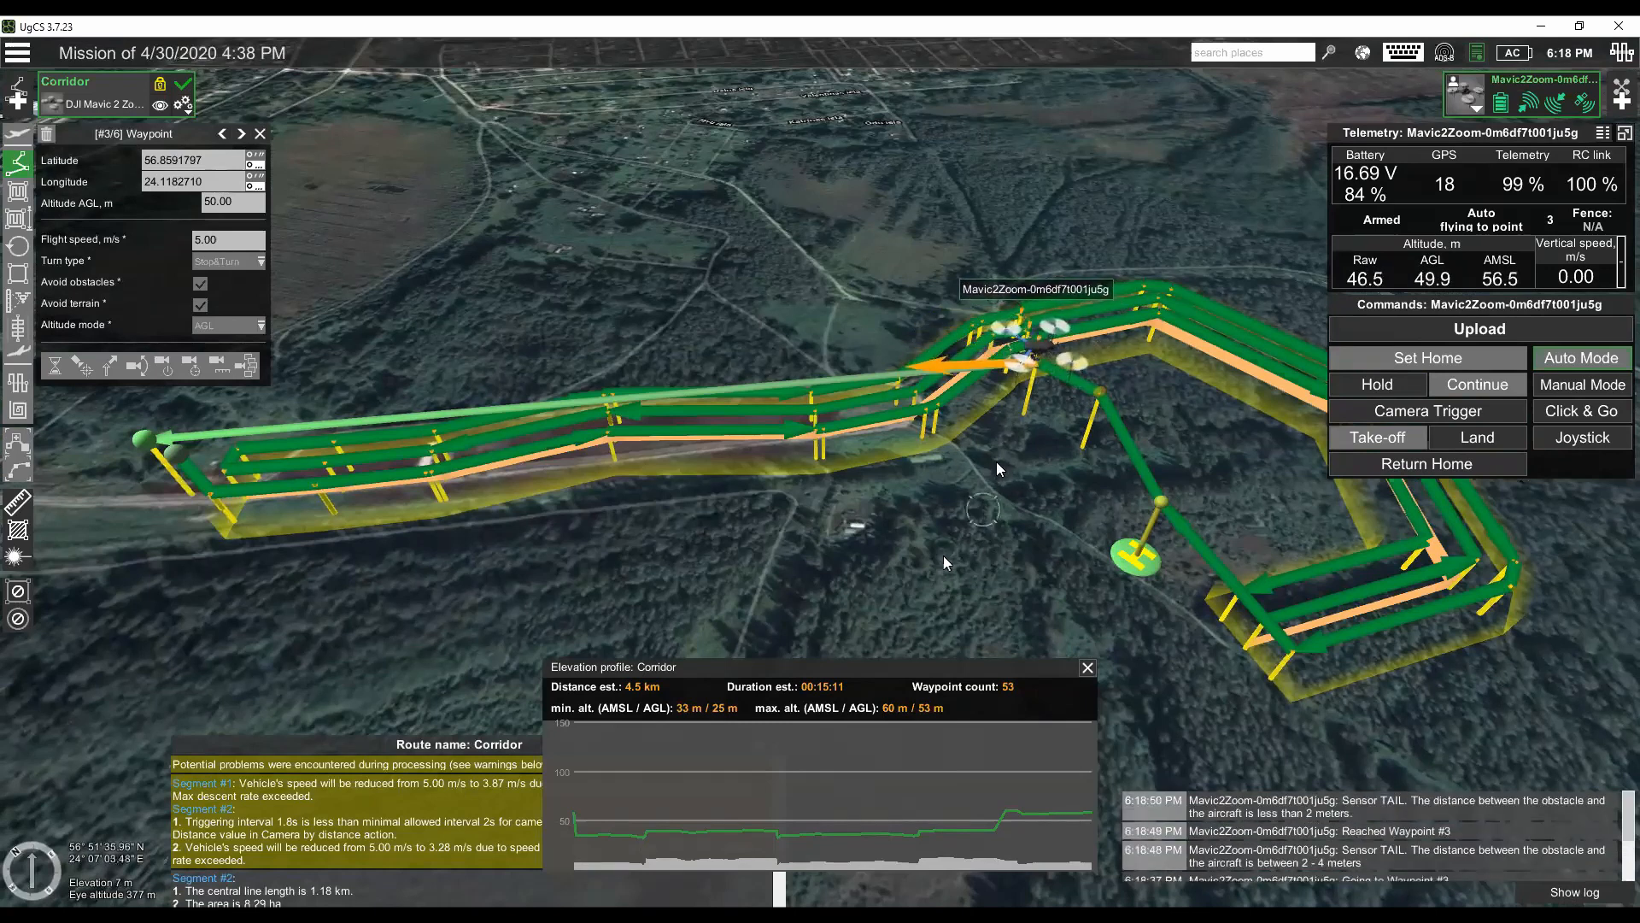
pyautogui.scroll(-1, 991, 473)
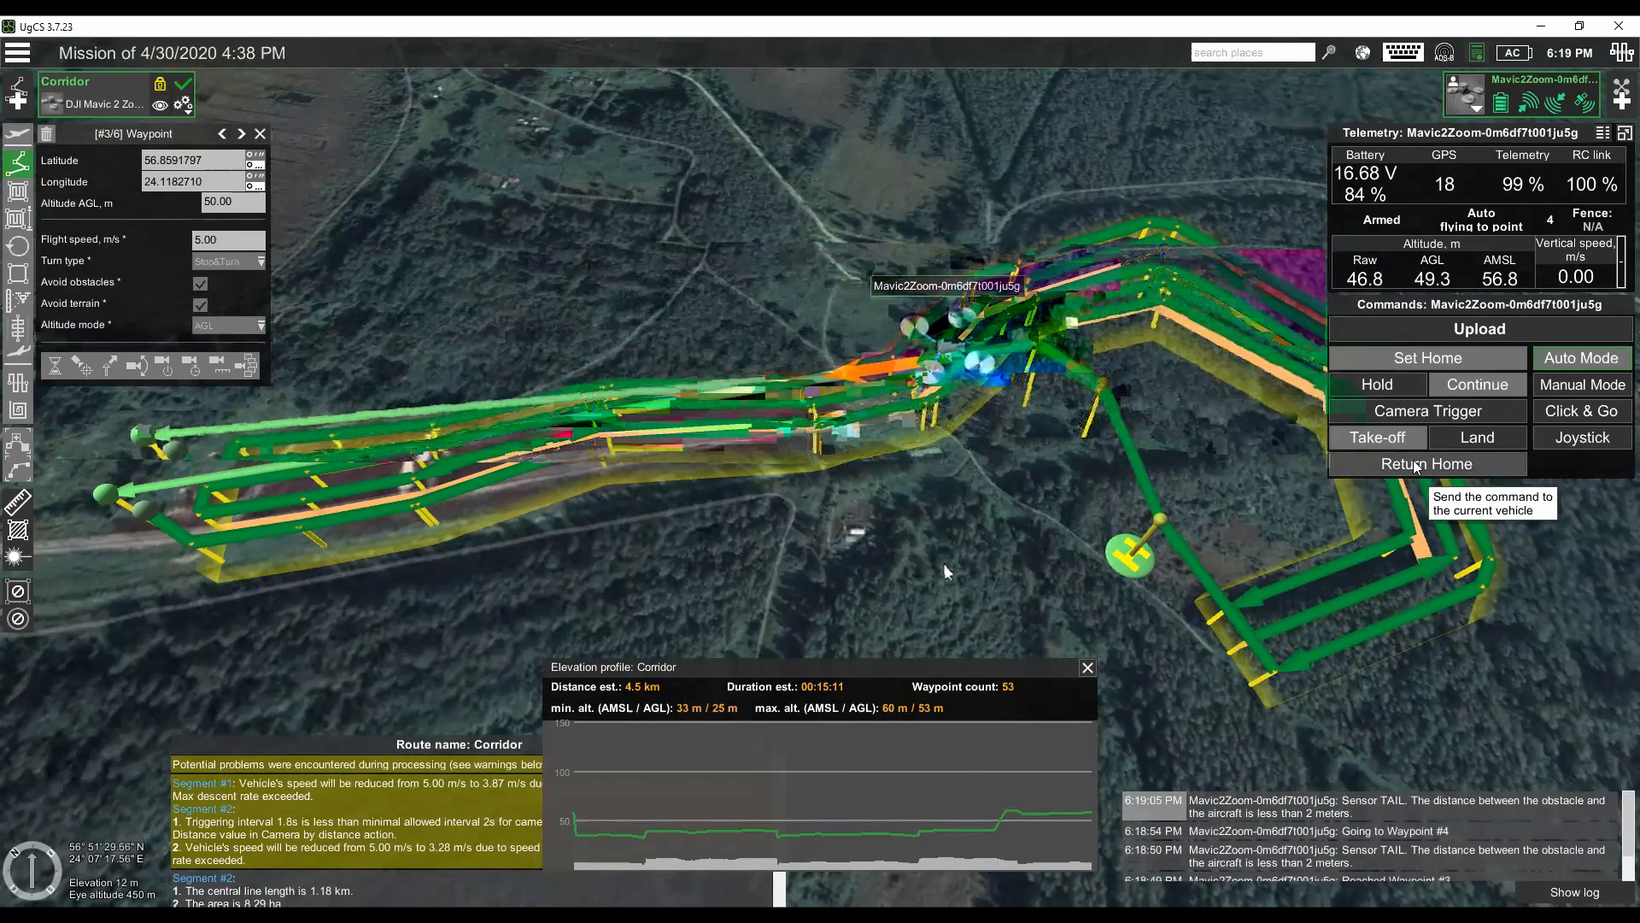
# - Command the drone to land and confirm the landing
pyautogui.click(1491, 439)
pyautogui.click(1349, 449)
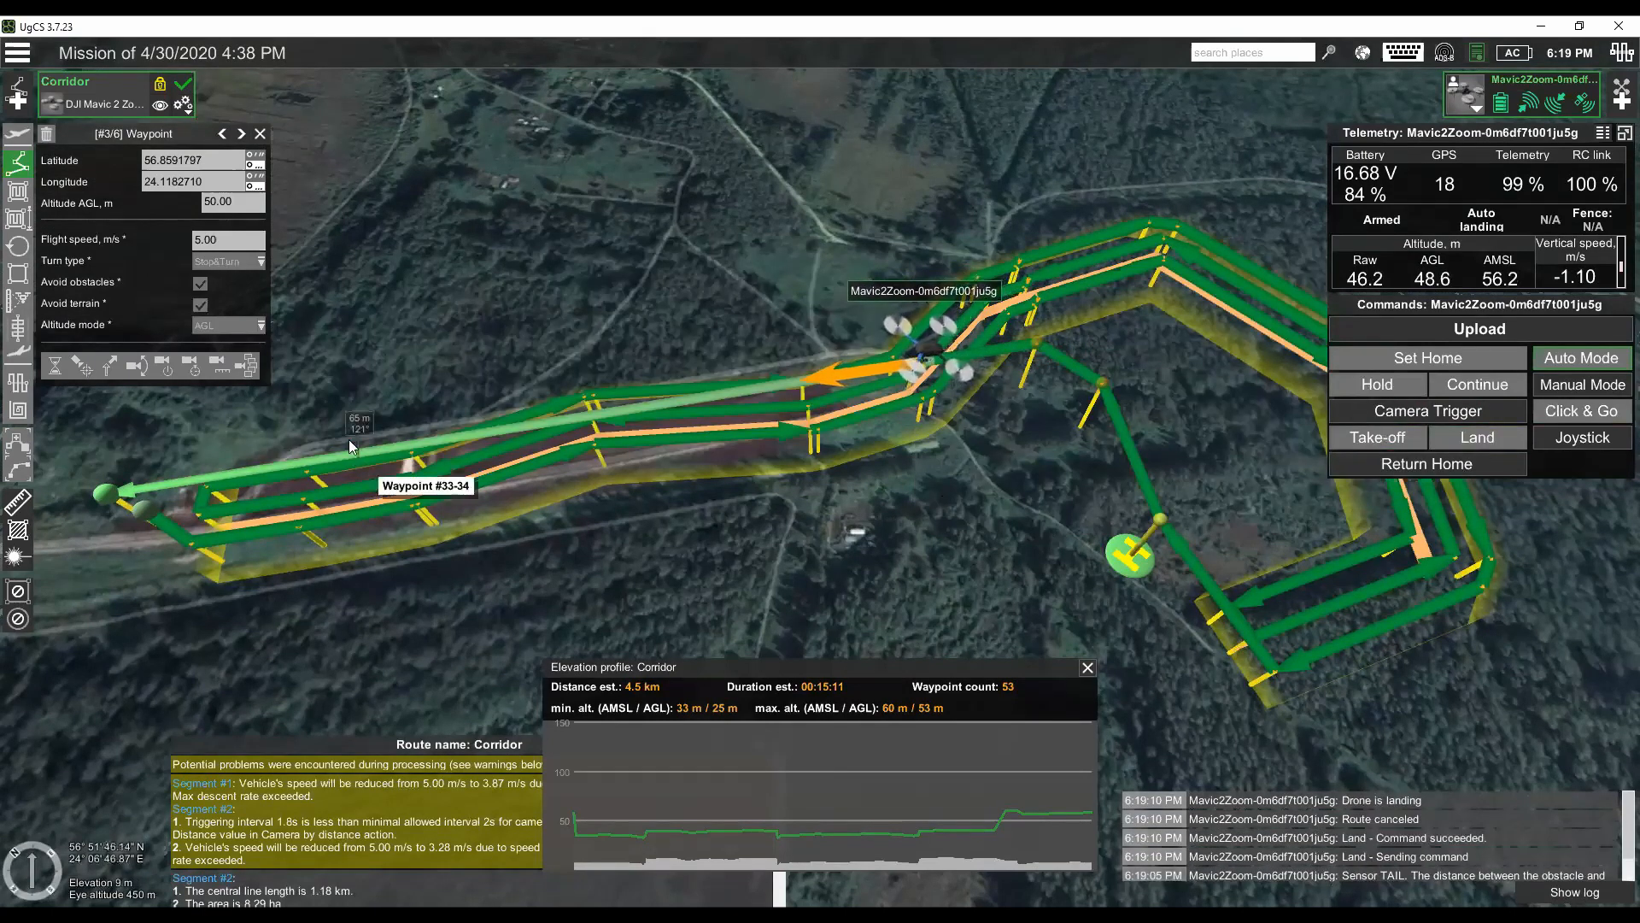
# - Start a new route from a file and choose Path1.kml in C:\Webinar as the import source
pyautogui.click(17, 95)
pyautogui.click(688, 369)
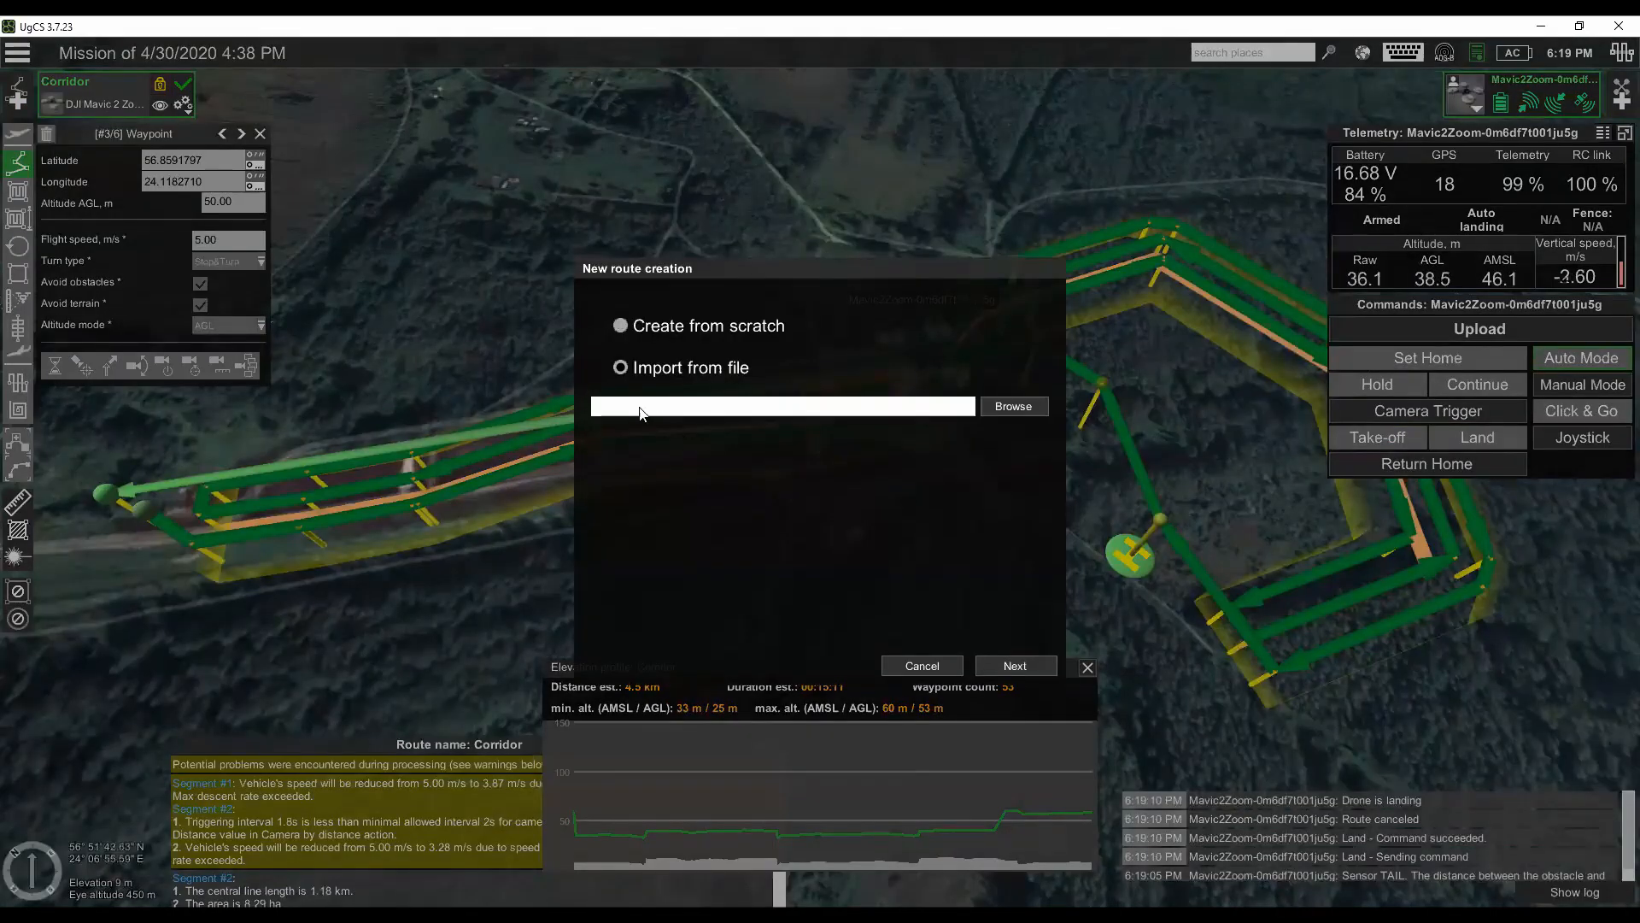
pyautogui.click(1014, 407)
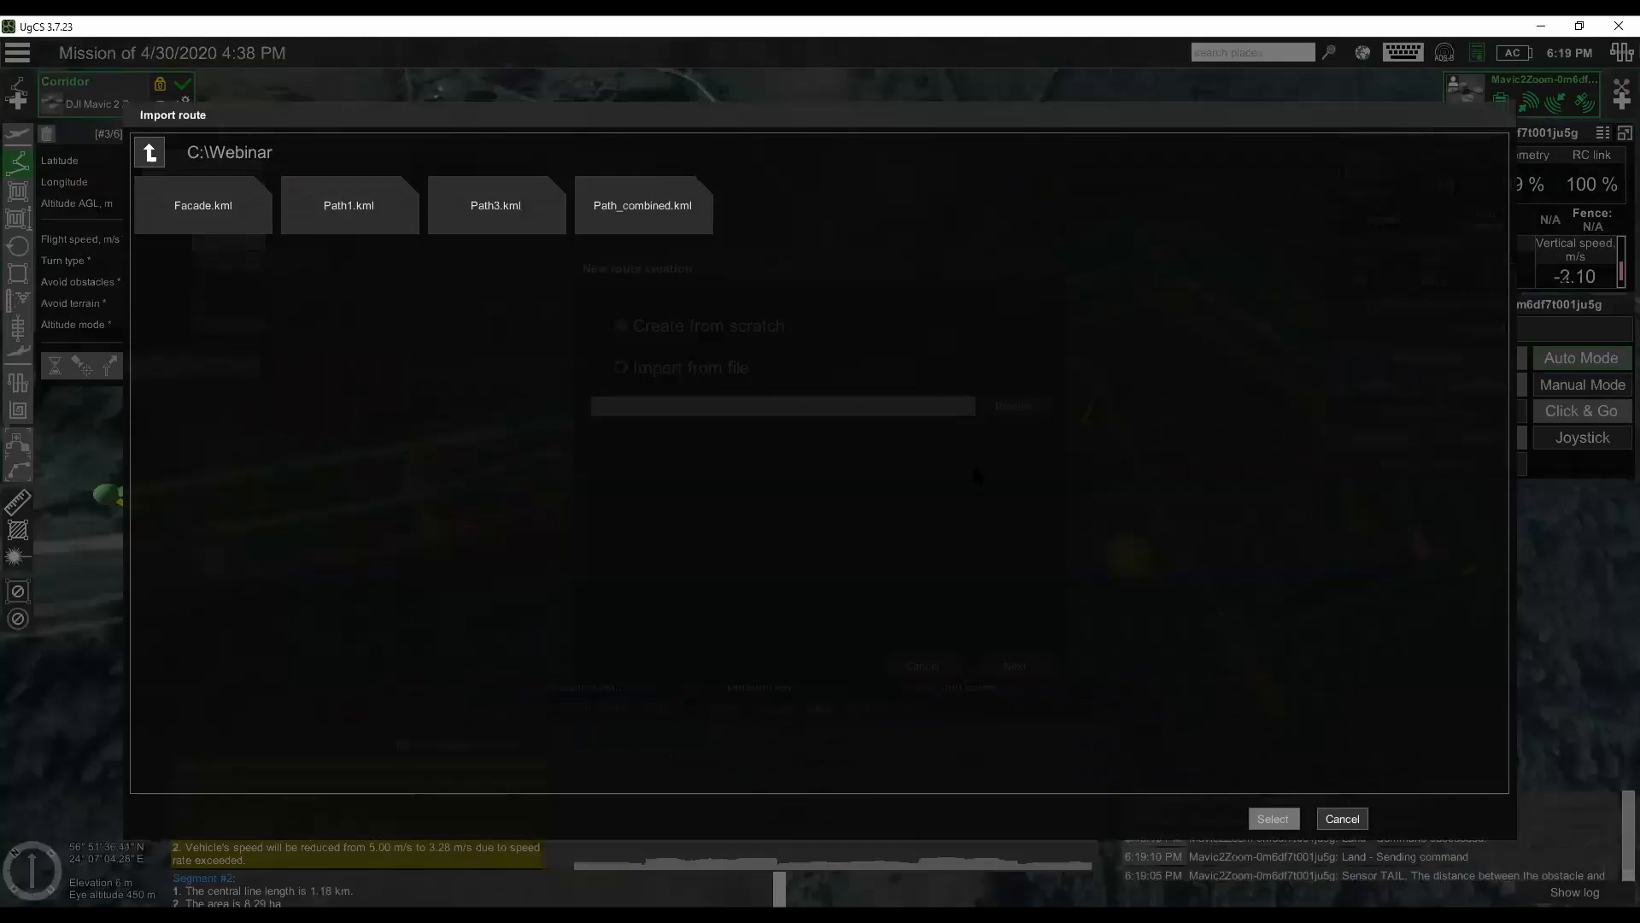
pyautogui.click(360, 205)
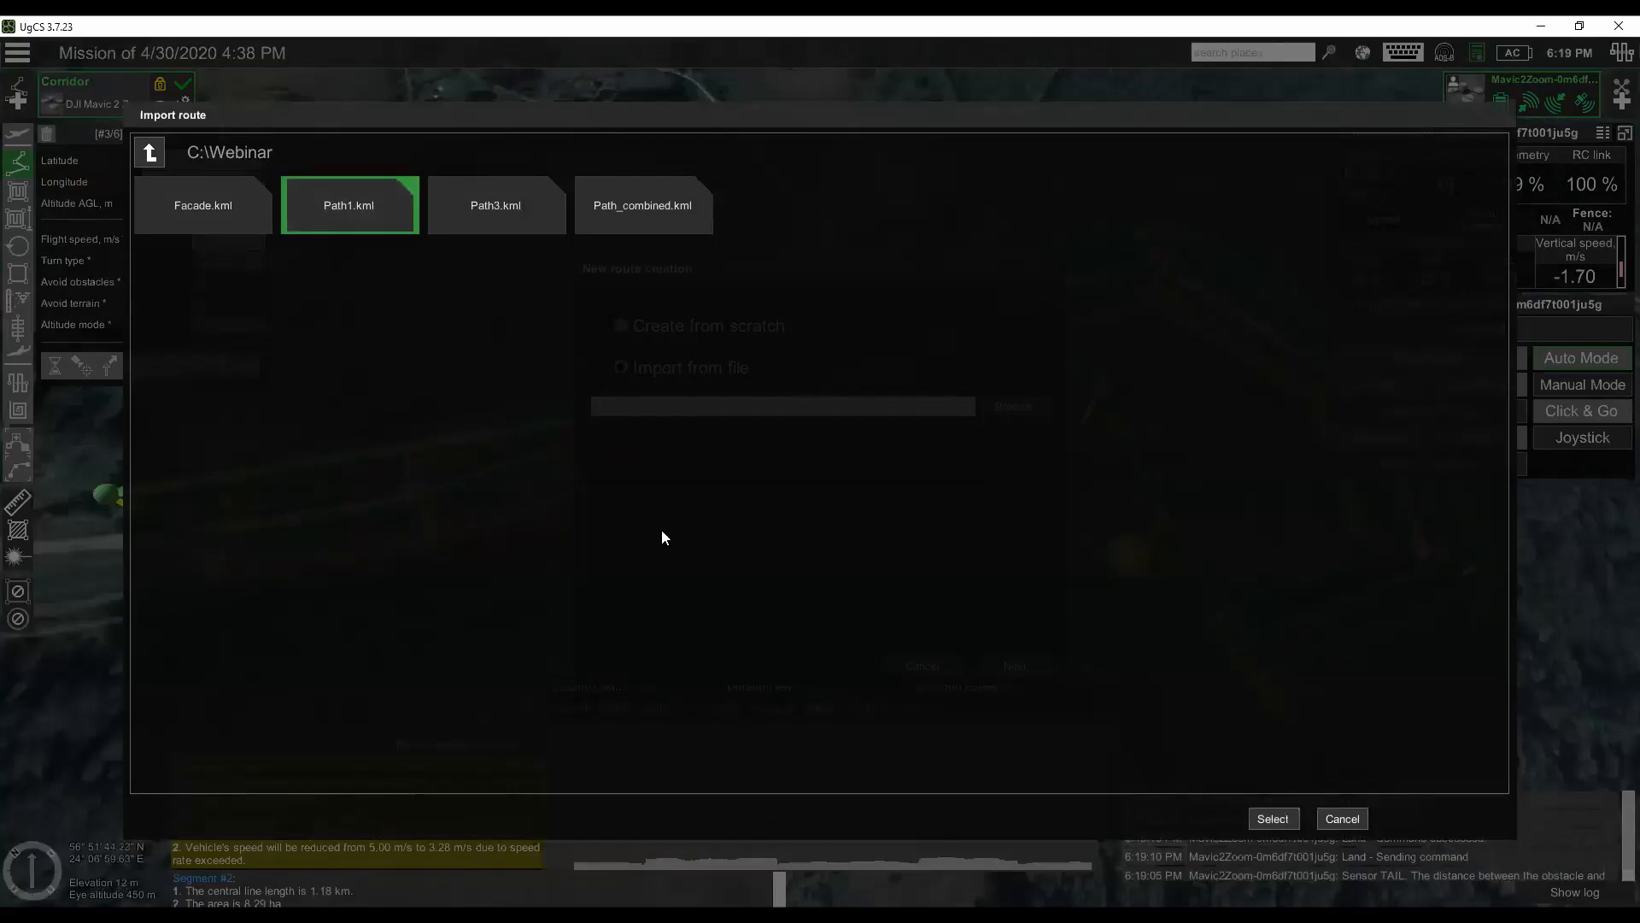
pyautogui.click(1287, 812)
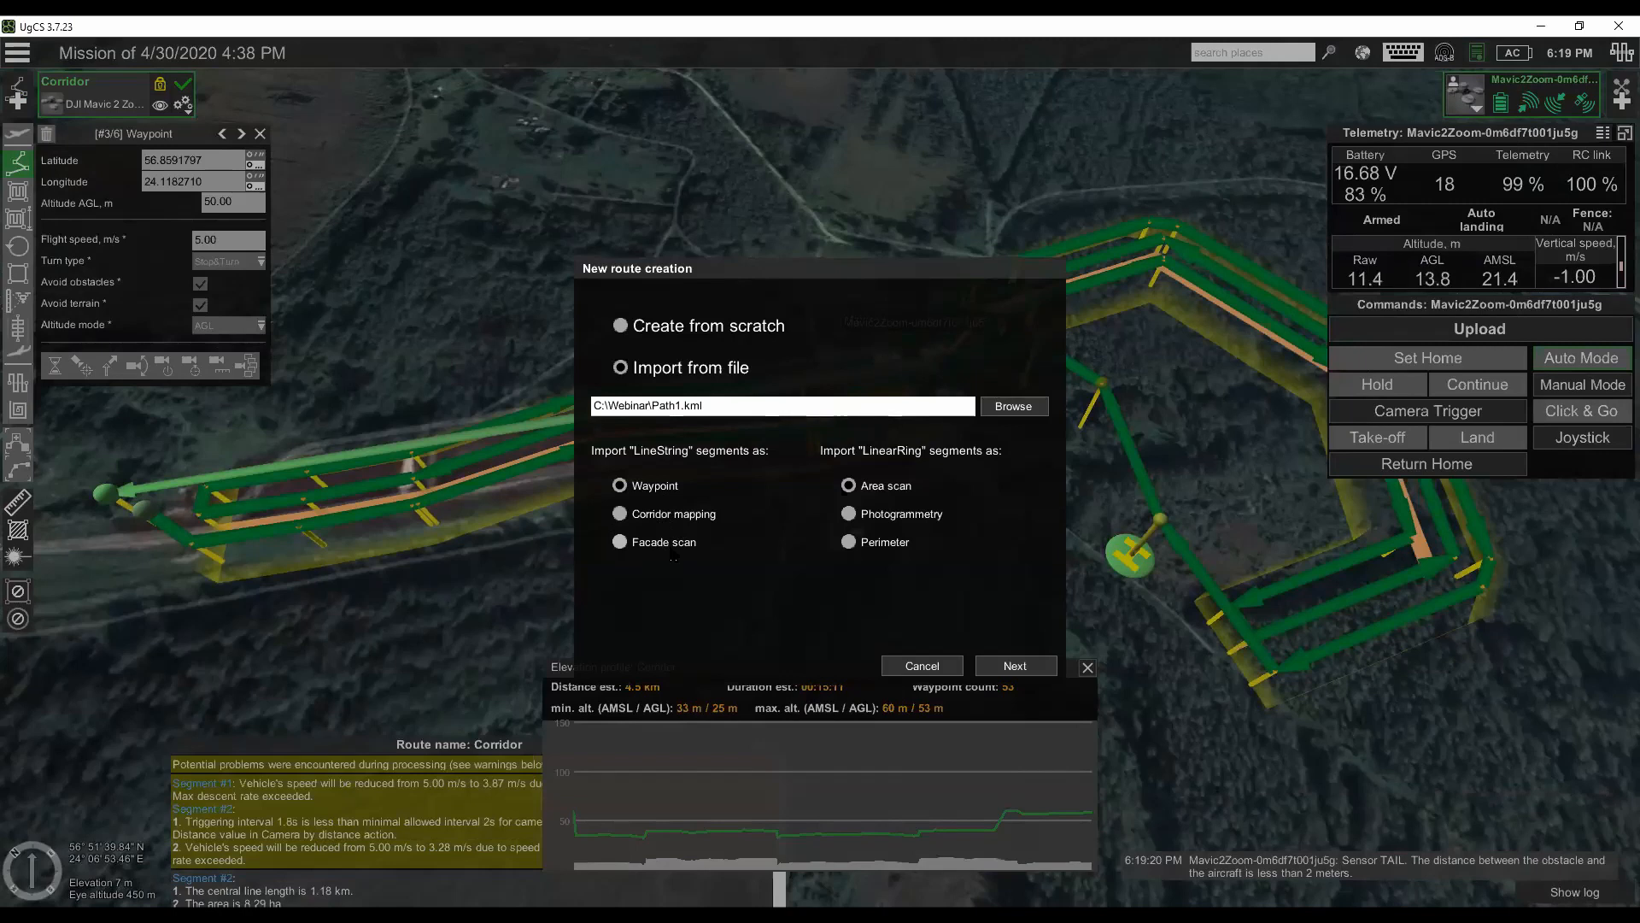
# - Import the LineString segments as corridor mapping with the DJI Mavic 2 Zoom profile, and hide the earlier Corridor route
pyautogui.click(675, 515)
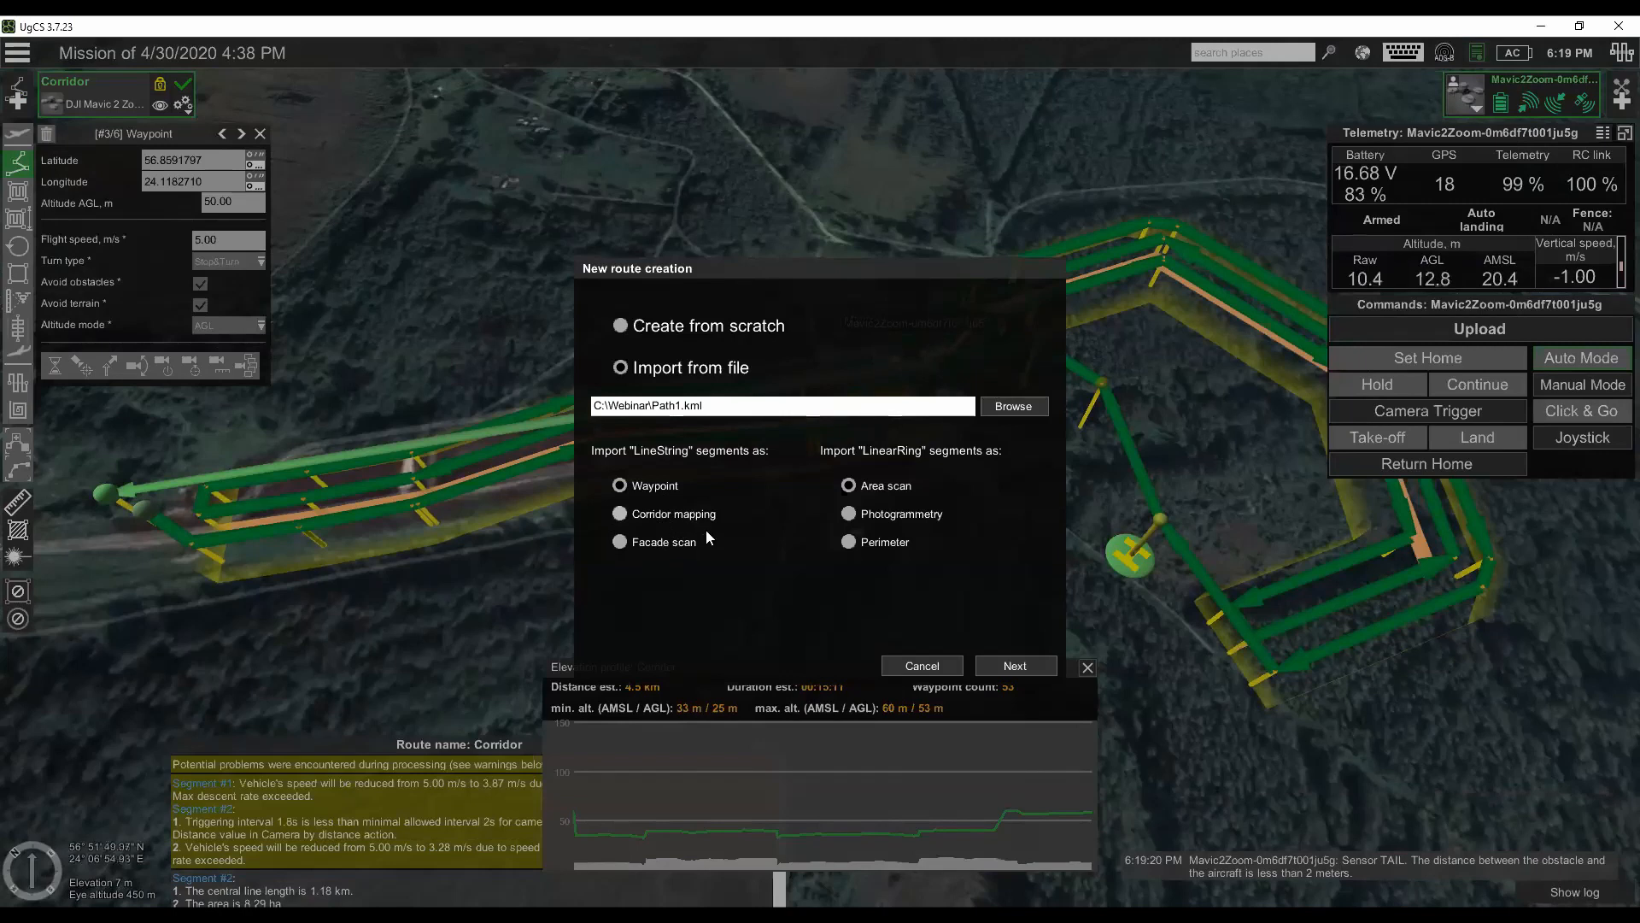
pyautogui.click(1028, 668)
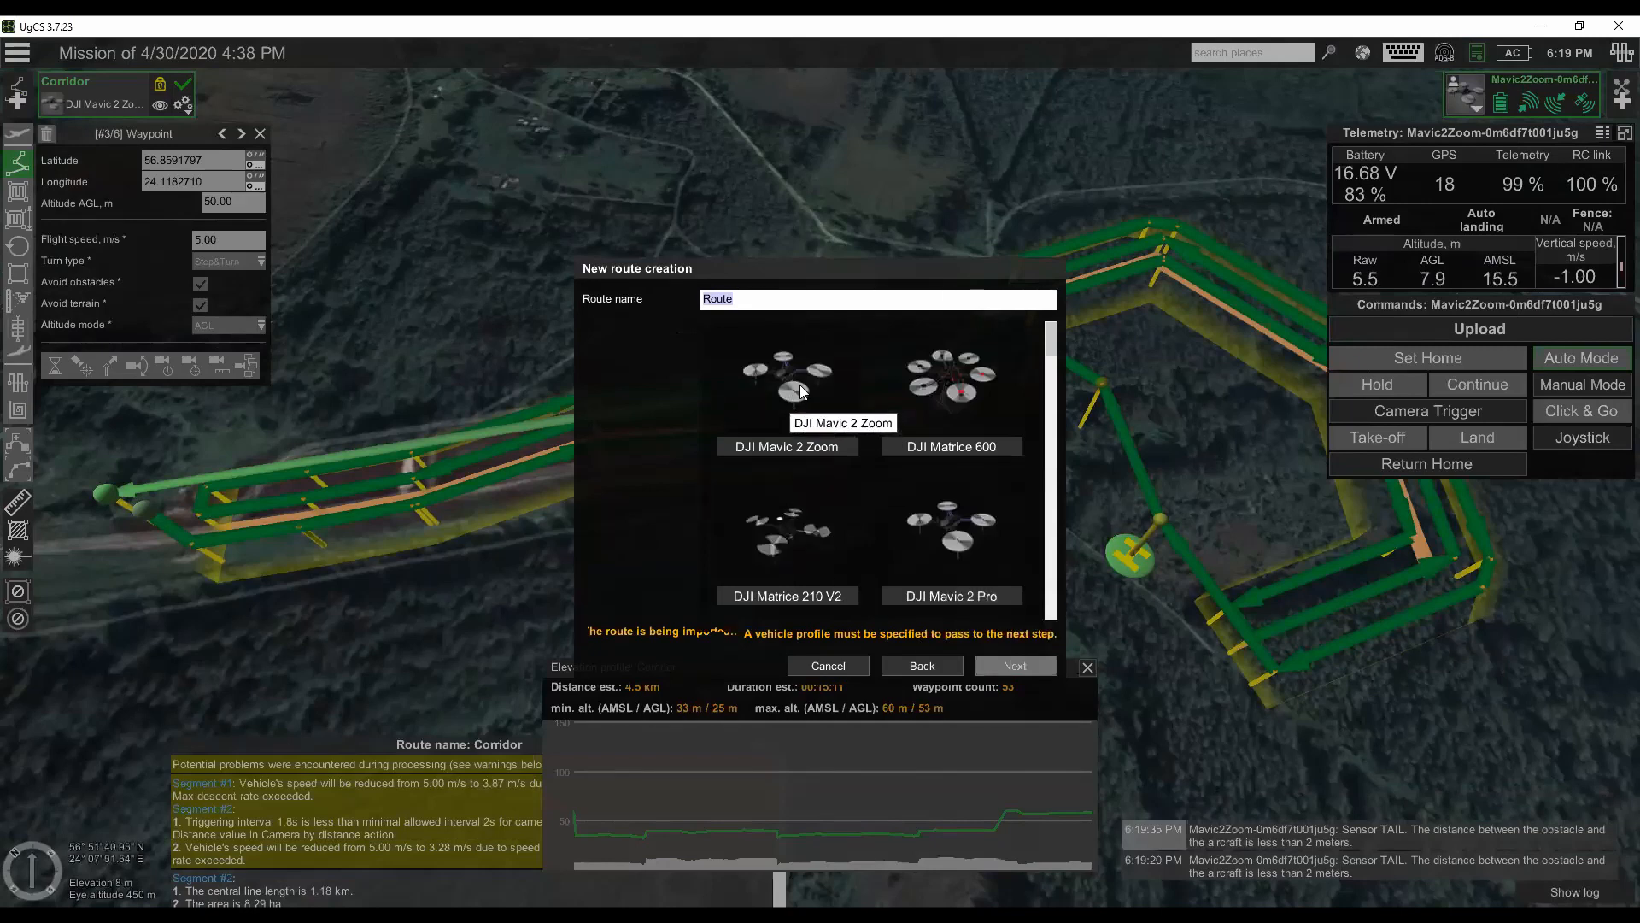
pyautogui.click(803, 392)
pyautogui.click(1015, 665)
pyautogui.click(85, 110)
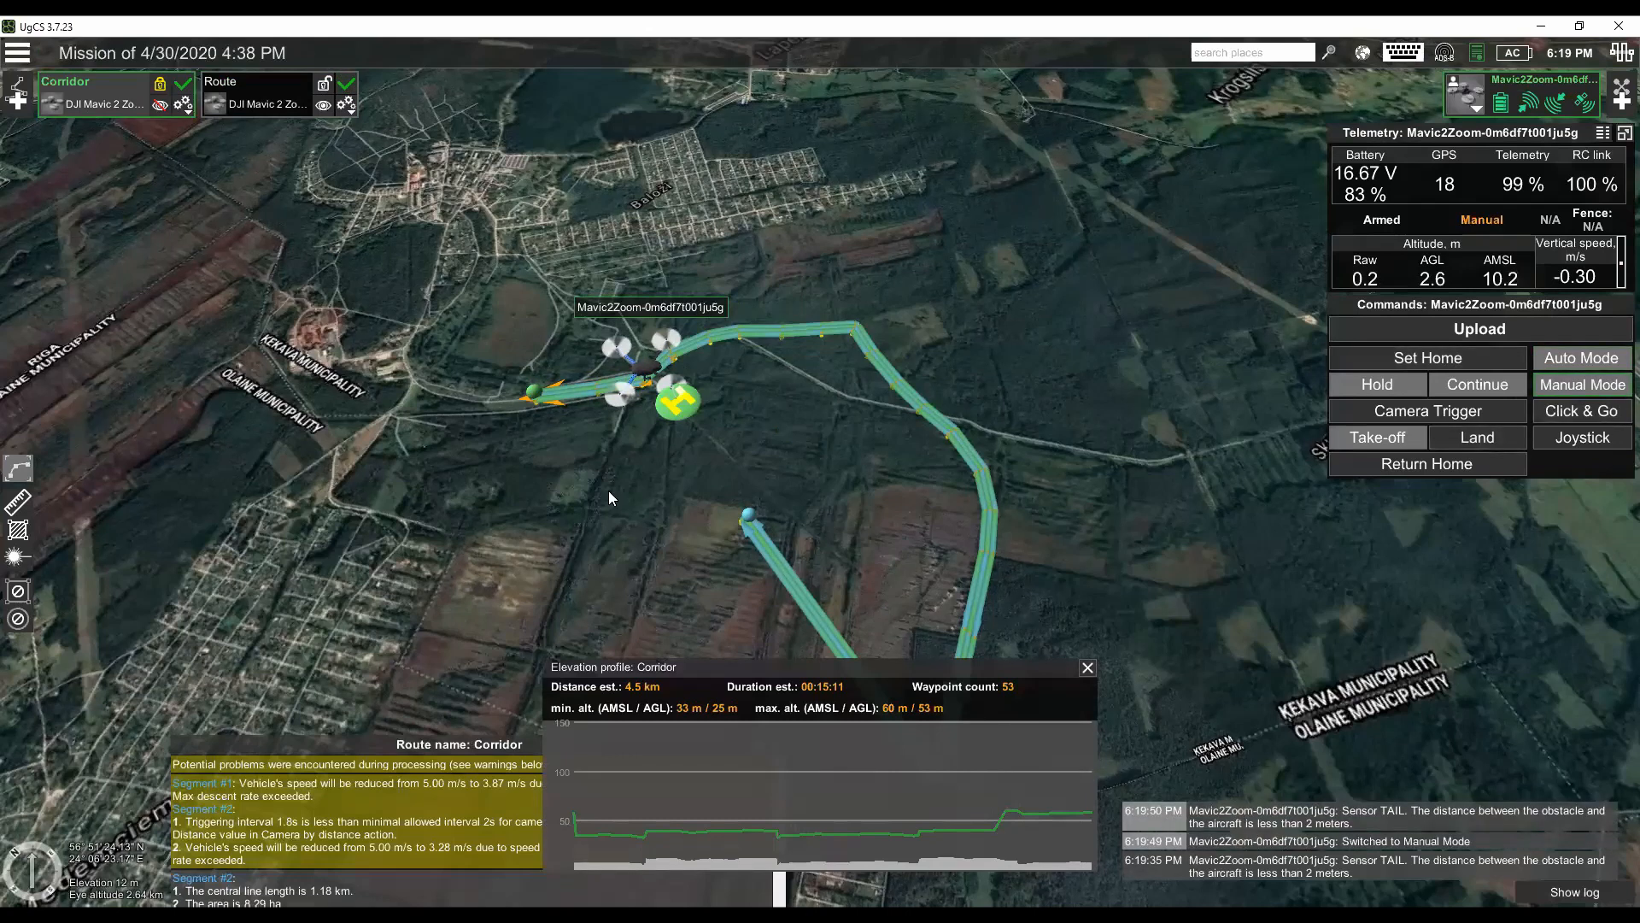
# - Create a new 2D objects source named cORRIDOR in the map layers
pyautogui.scroll(2, 608, 490)
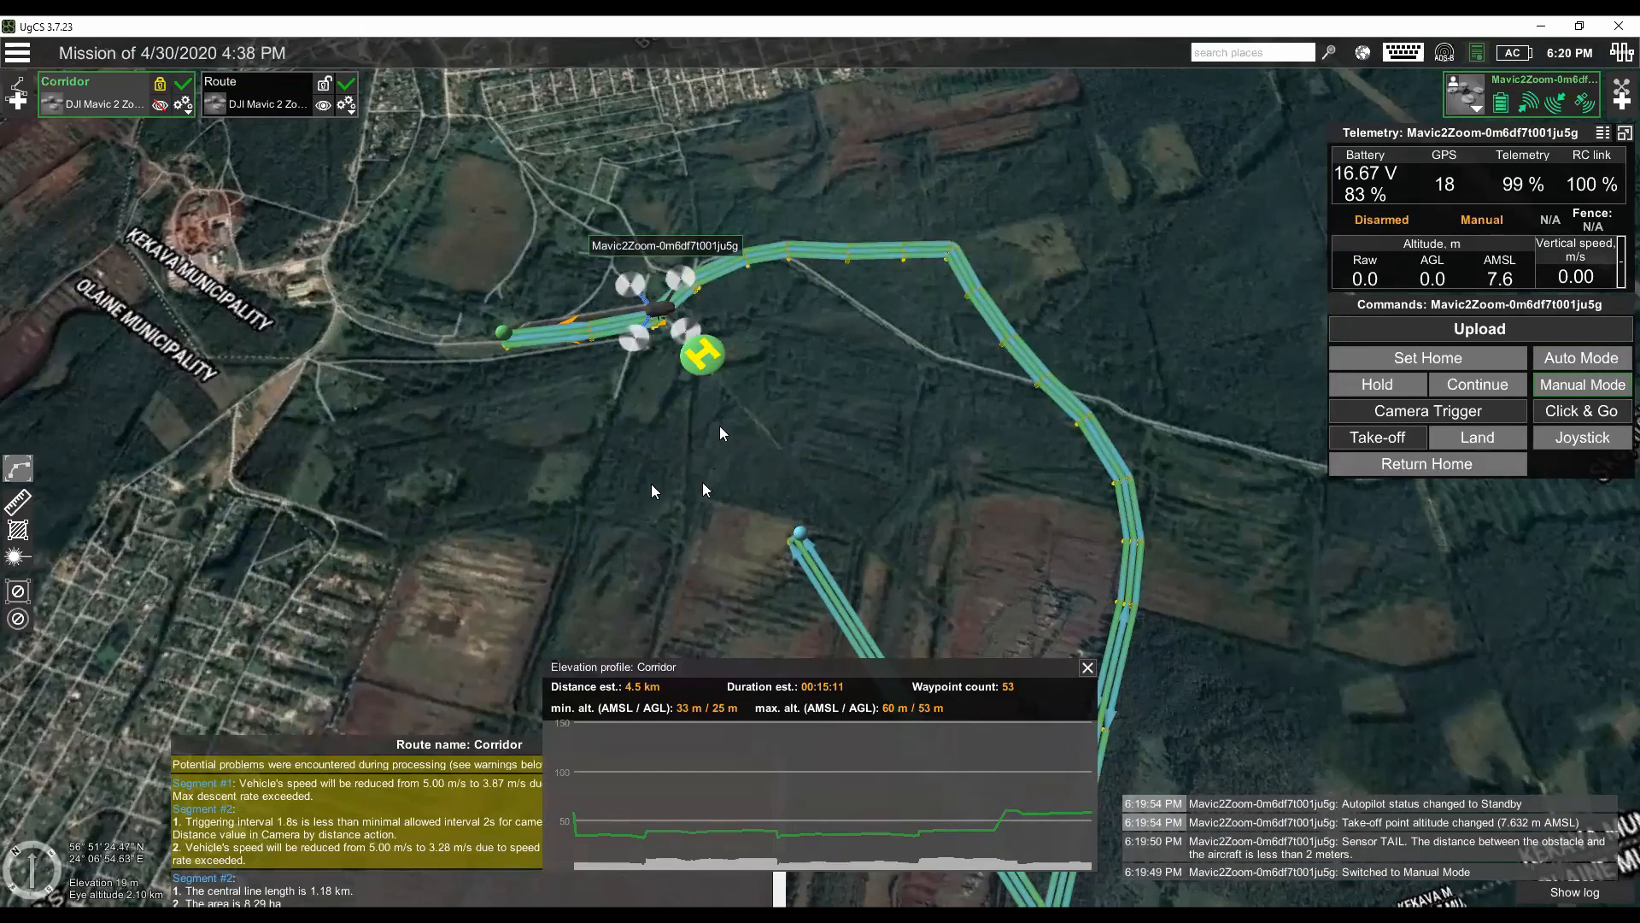
pyautogui.click(1363, 53)
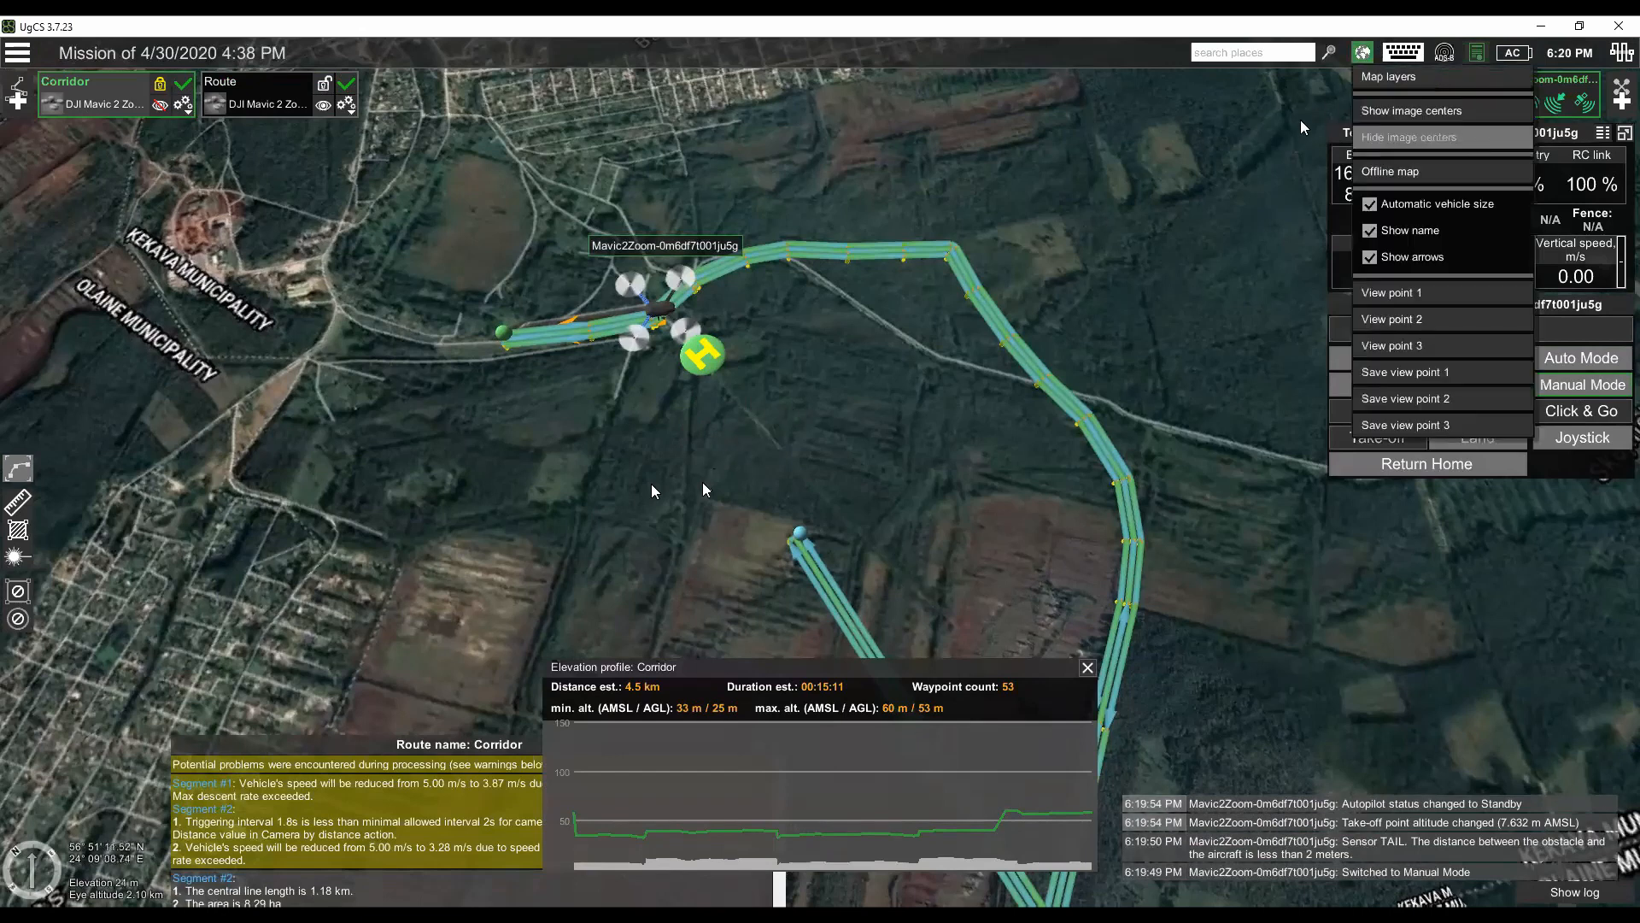
pyautogui.click(1393, 79)
pyautogui.click(1256, 176)
pyautogui.click(1051, 433)
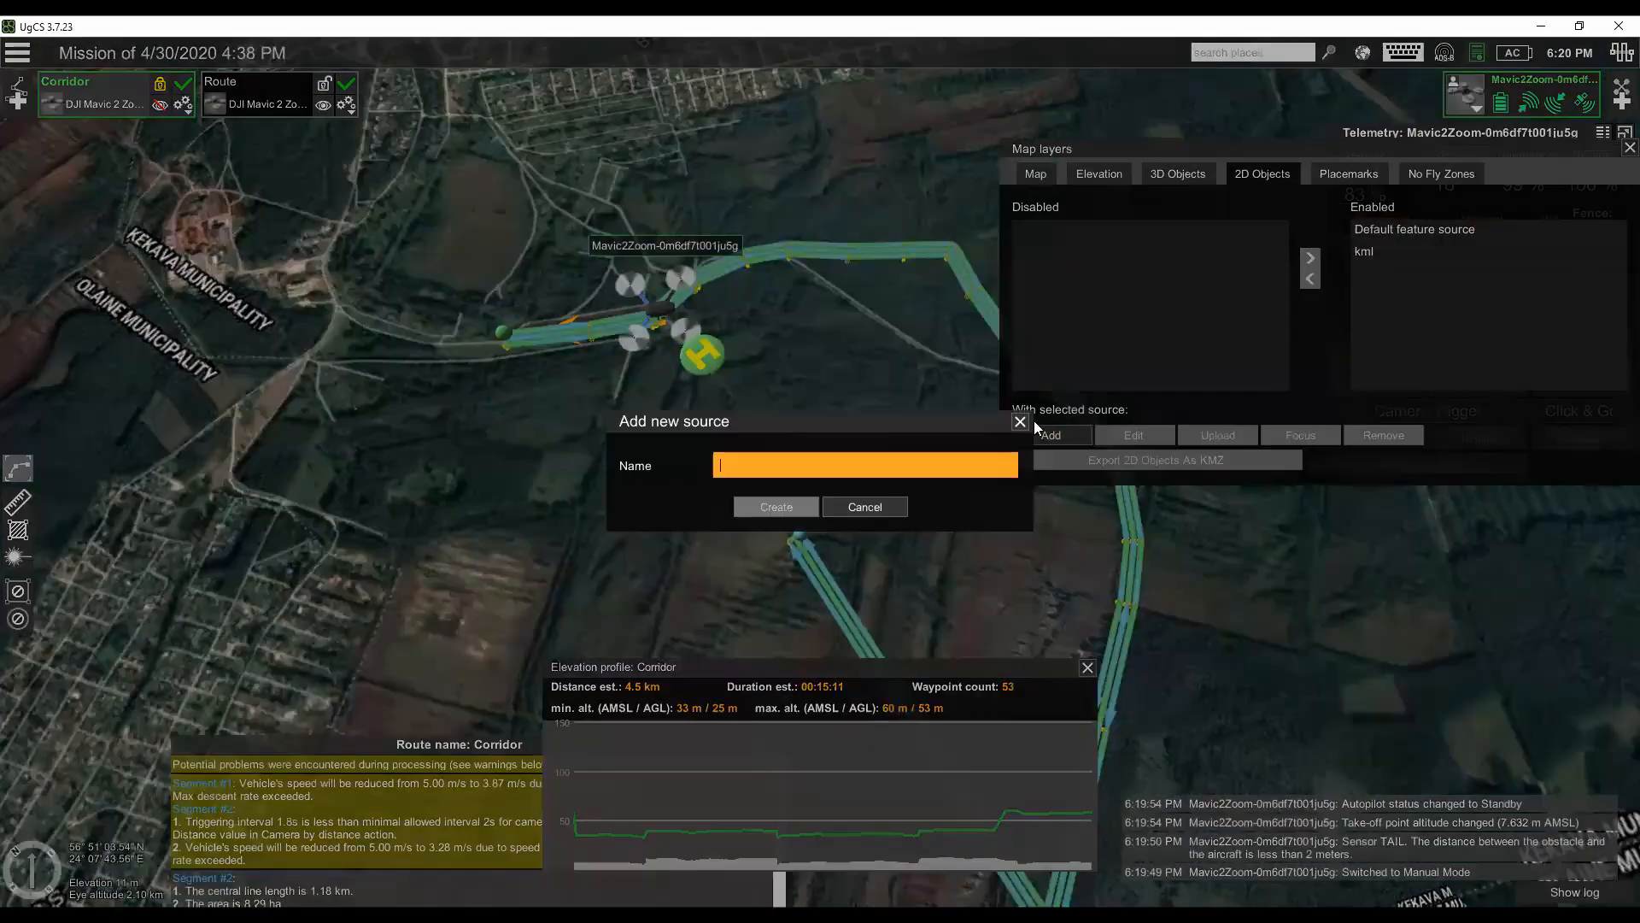
pyautogui.click(1000, 463)
pyautogui.write('cORRIDORQ')
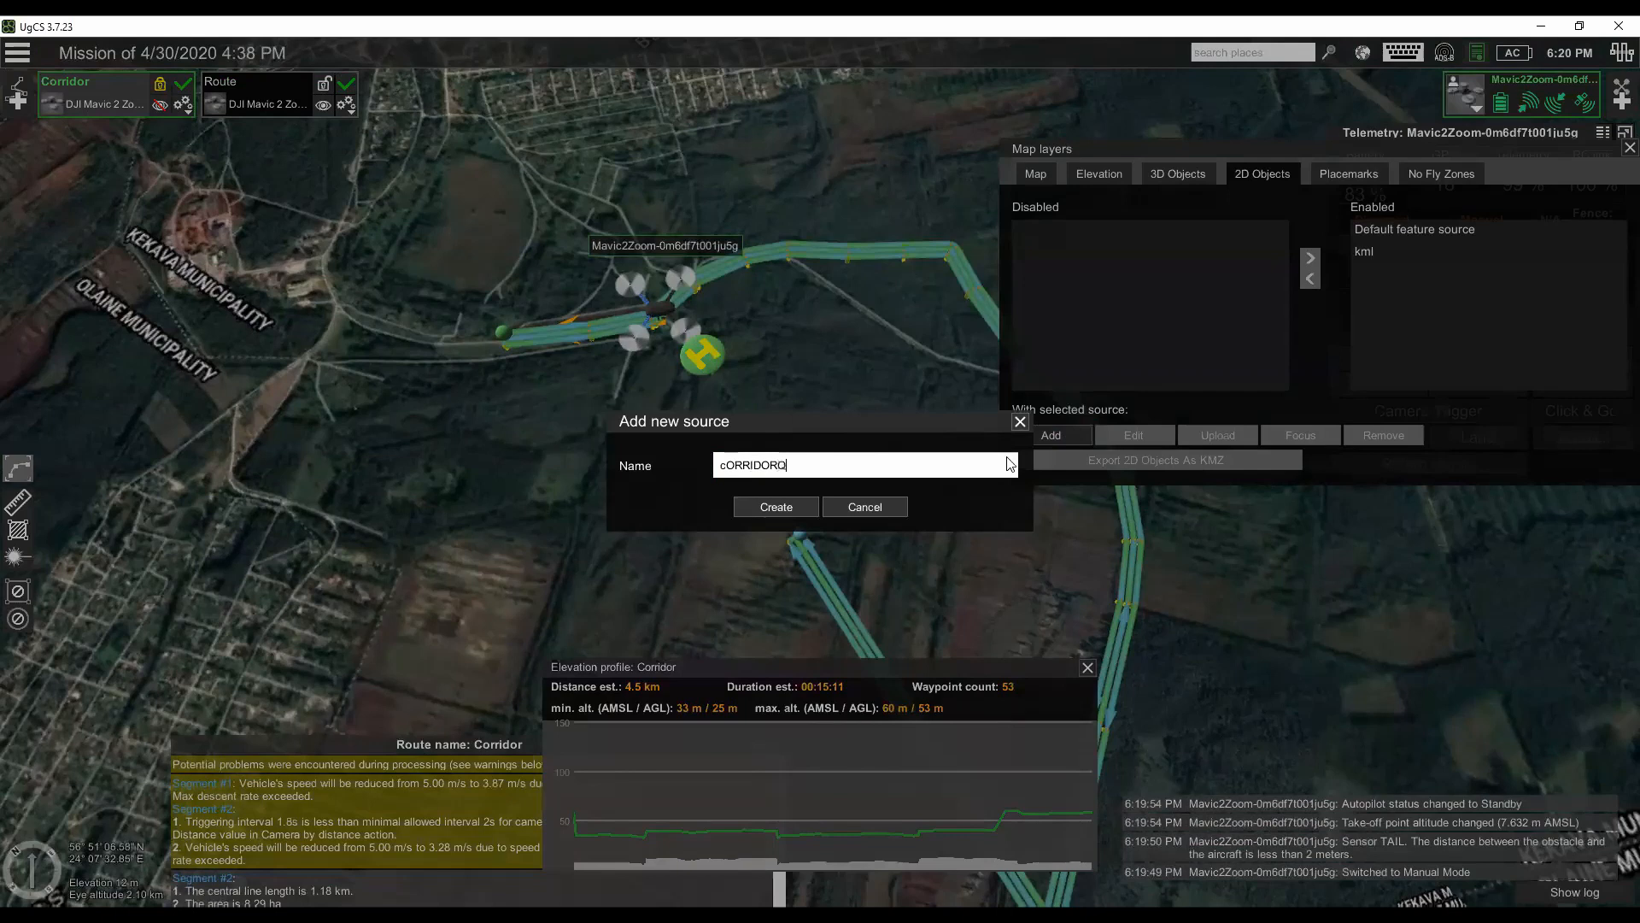
pyautogui.press('BackSpace')
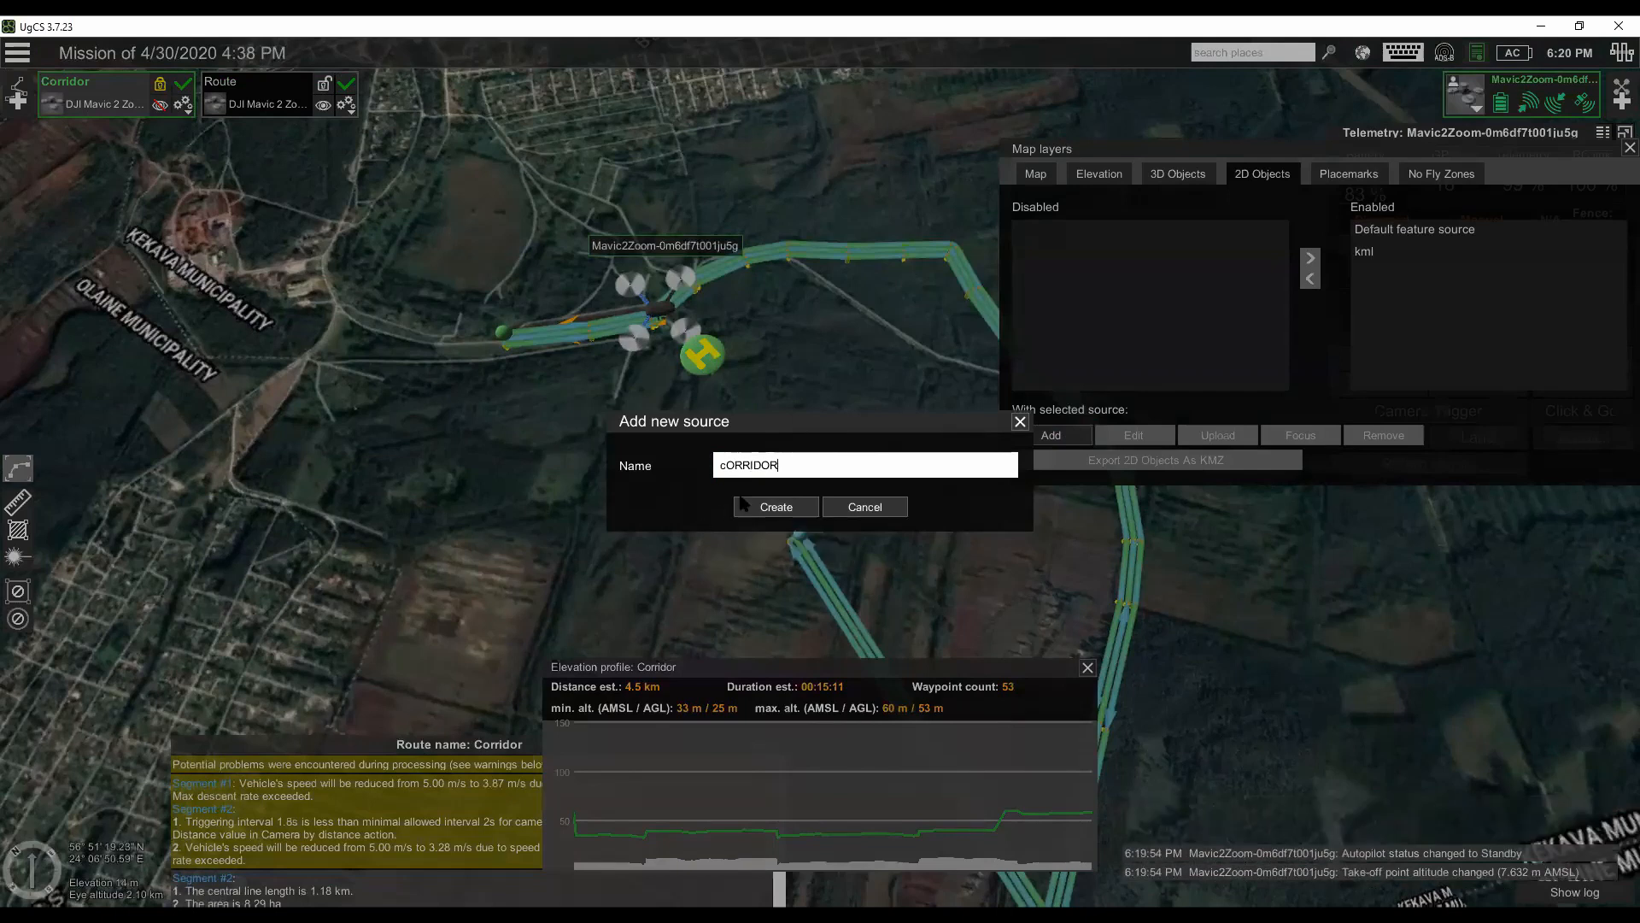
pyautogui.click(779, 507)
# - Upload Path1.kml to the cORRIDOR source and enable it, focusing the map on the layer
pyautogui.click(1064, 230)
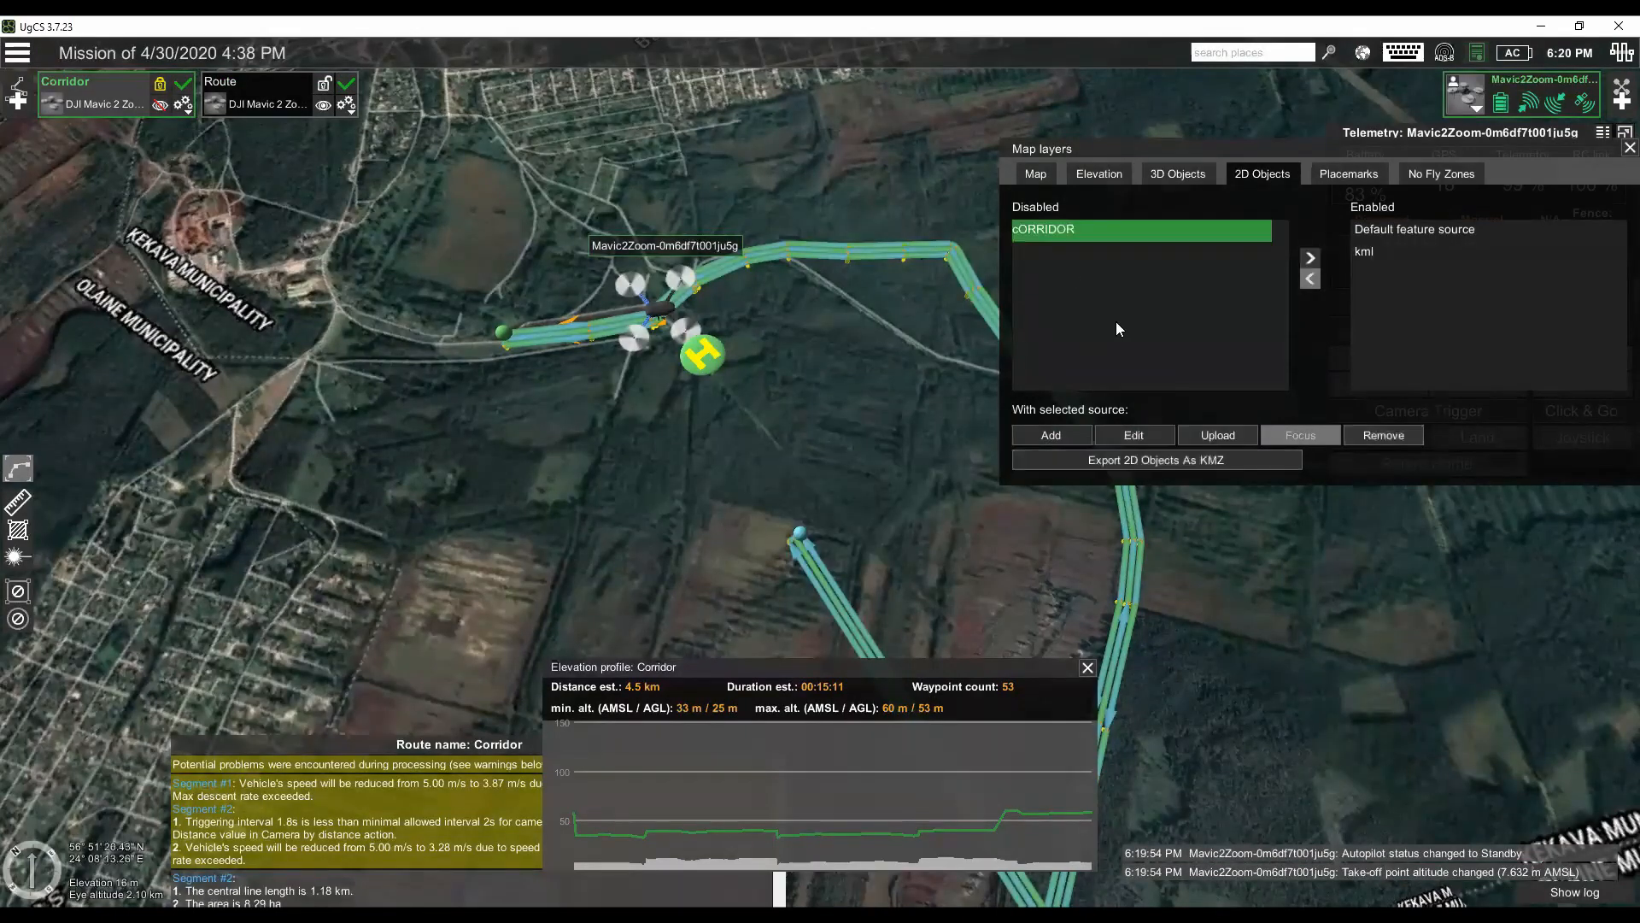
pyautogui.click(1217, 435)
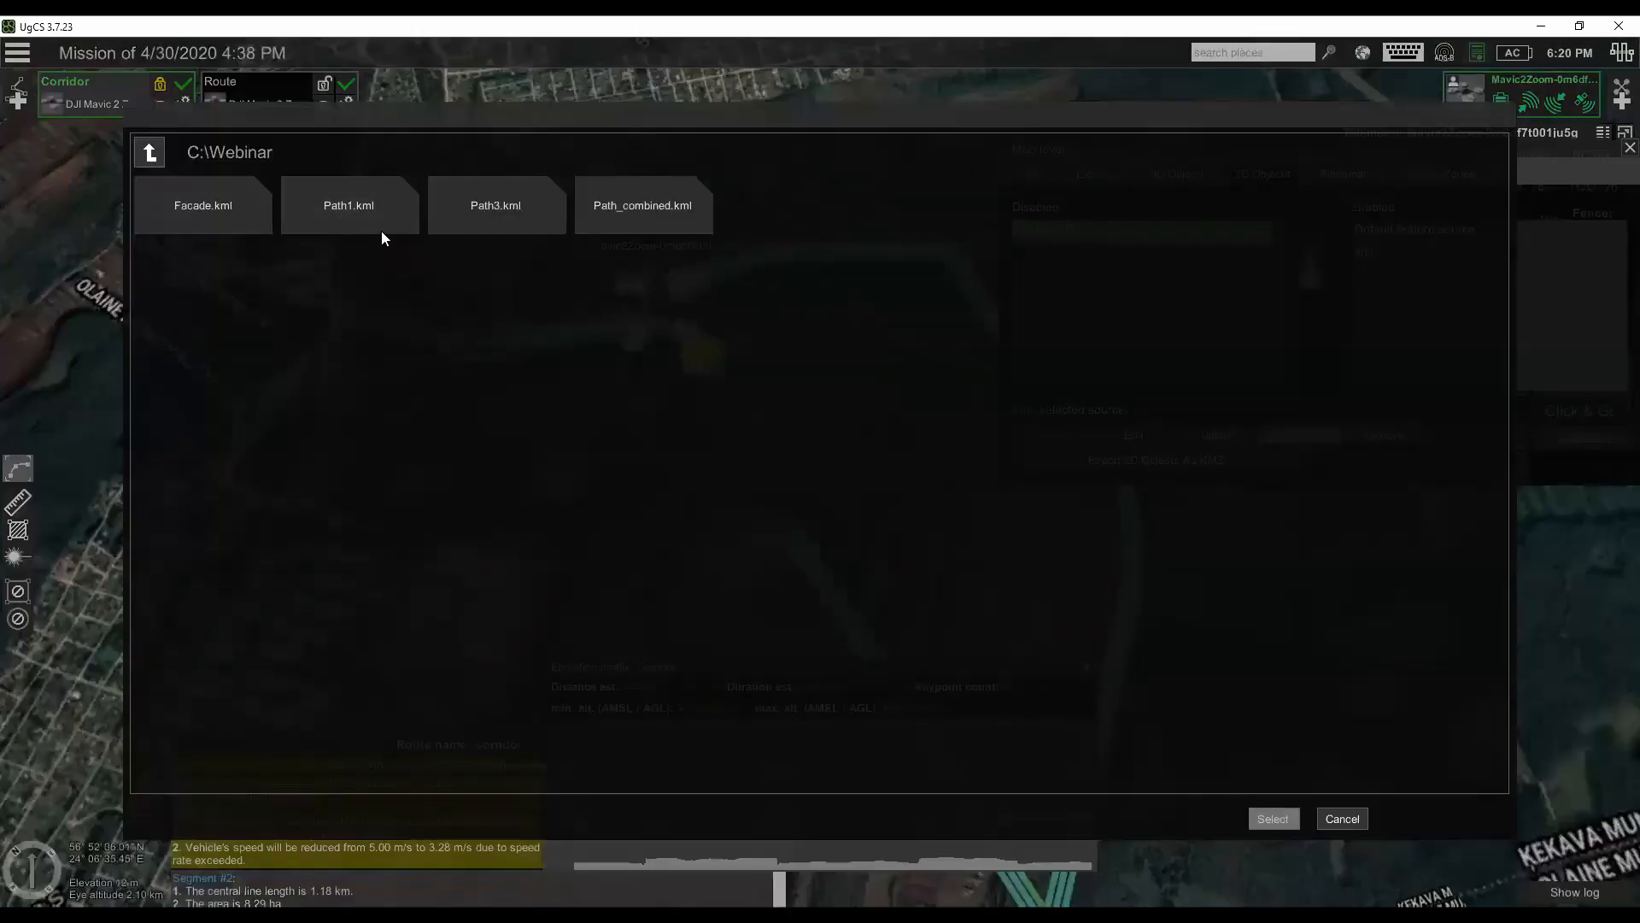
pyautogui.click(397, 212)
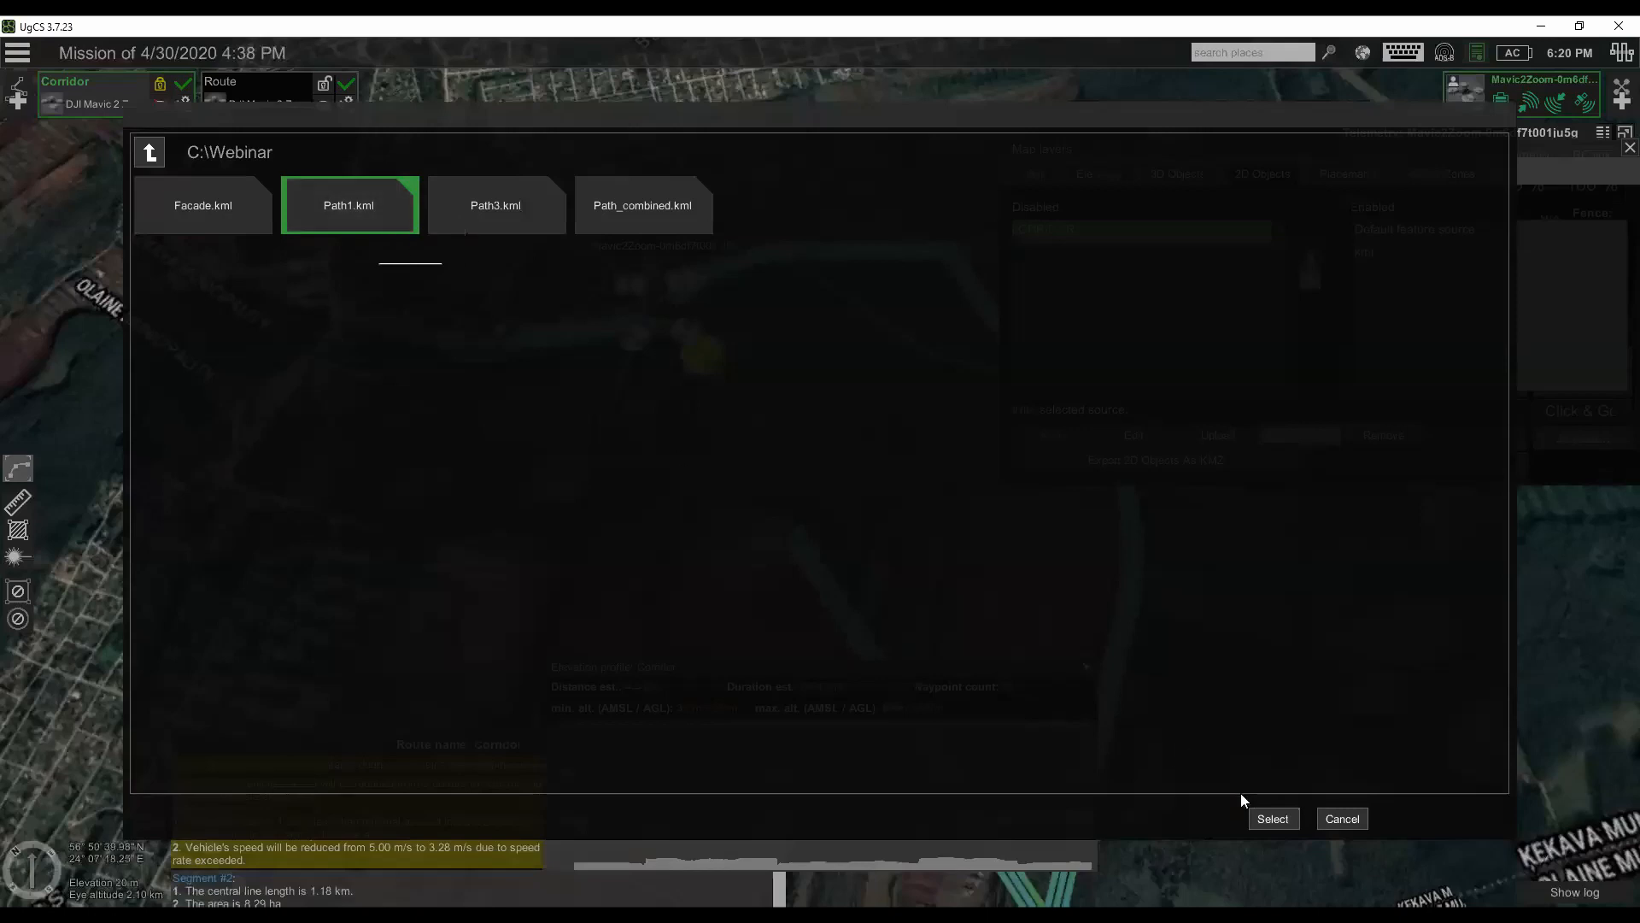
pyautogui.click(1273, 818)
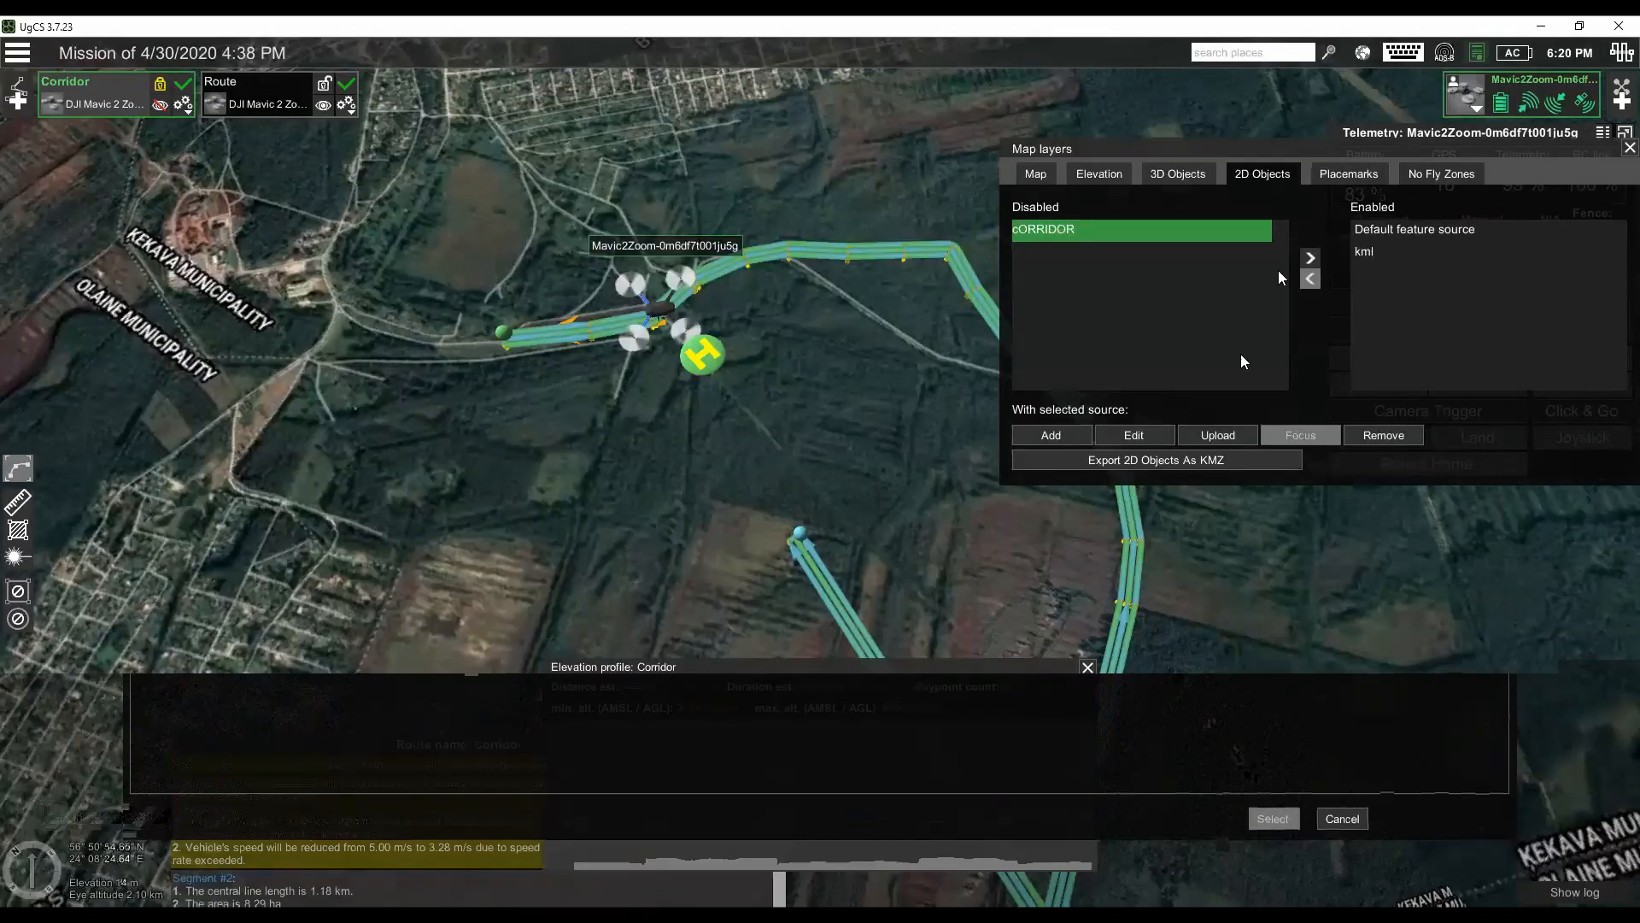
pyautogui.click(1310, 257)
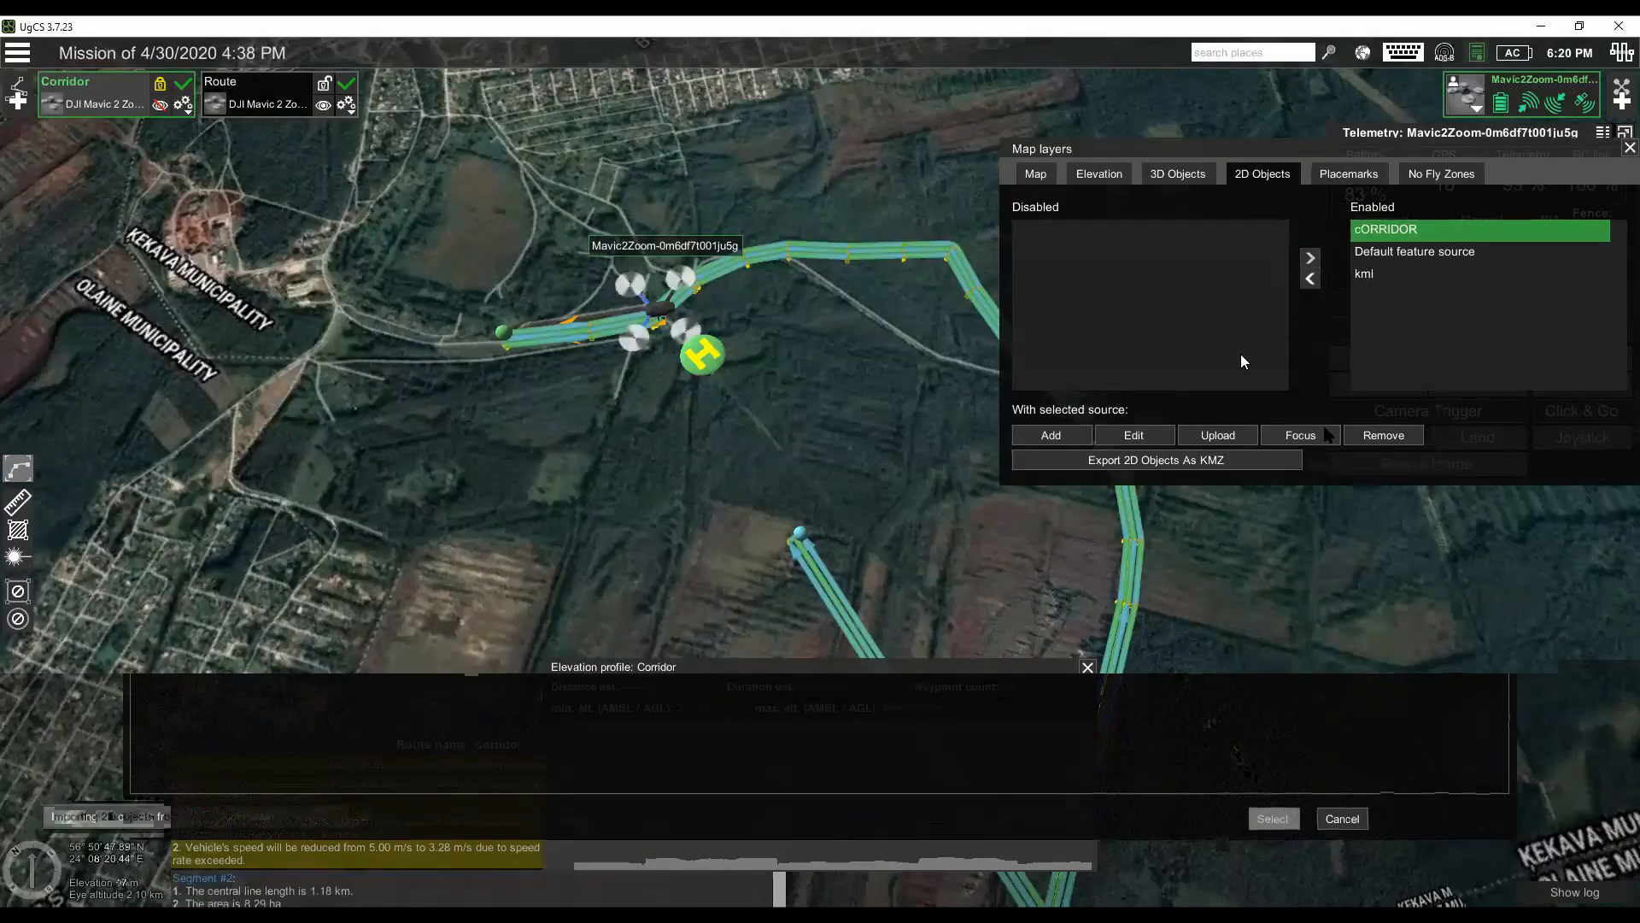
pyautogui.click(1300, 435)
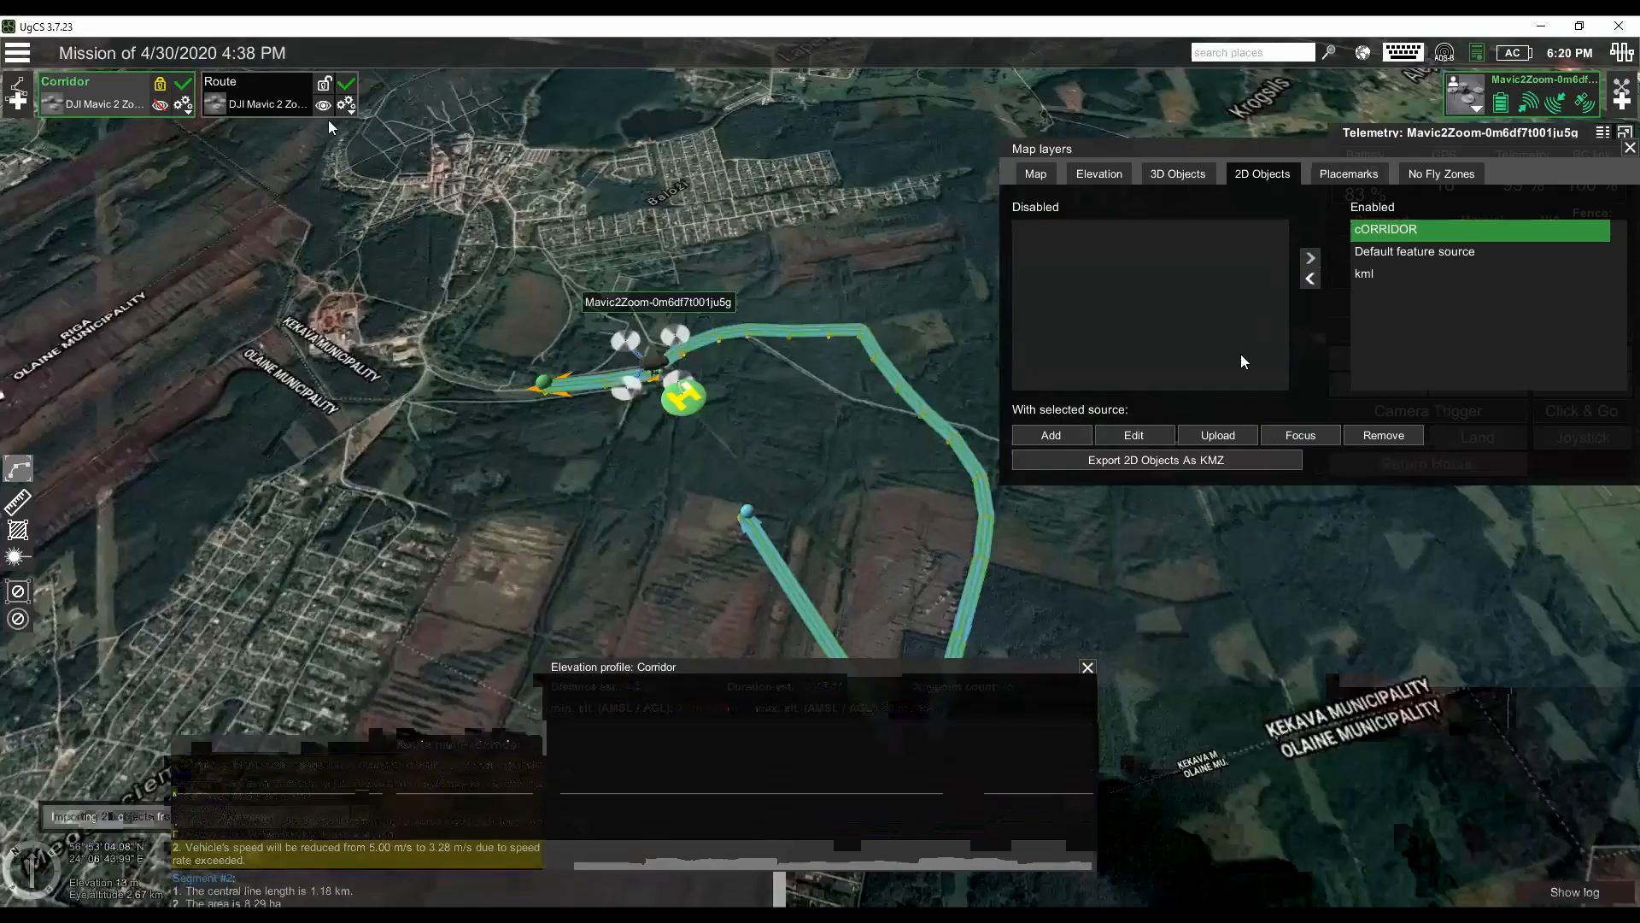
# - Hide the imported Route to inspect the KML line on the map, and show the route again
pyautogui.click(308, 94)
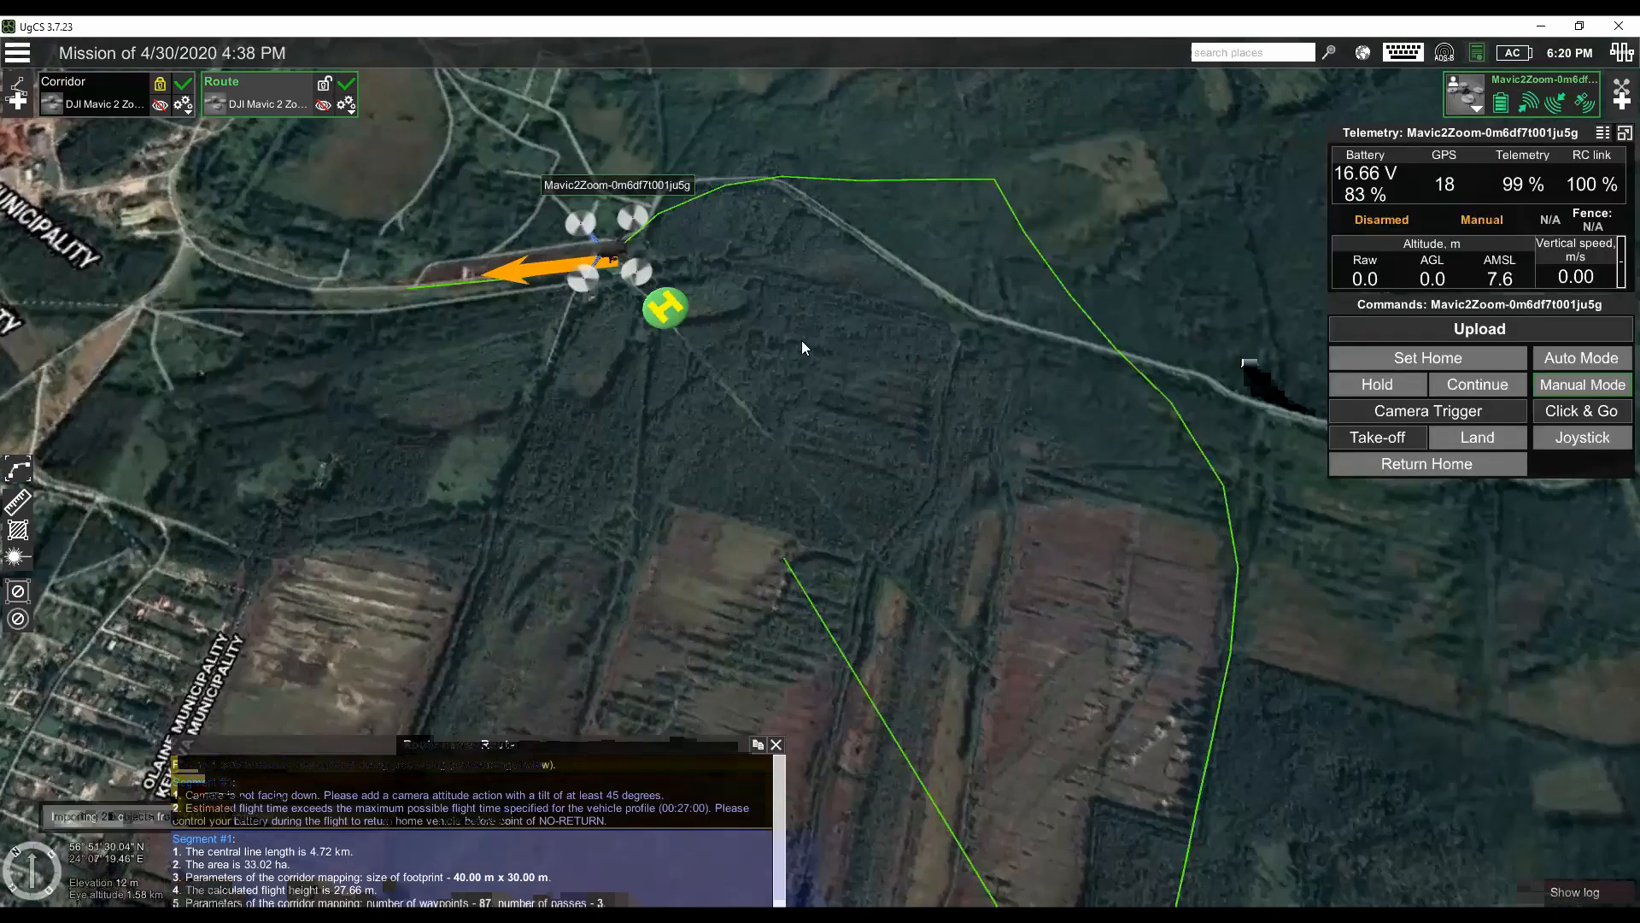
pyautogui.moveTo(863, 337); pyautogui.dragTo(803, 349)
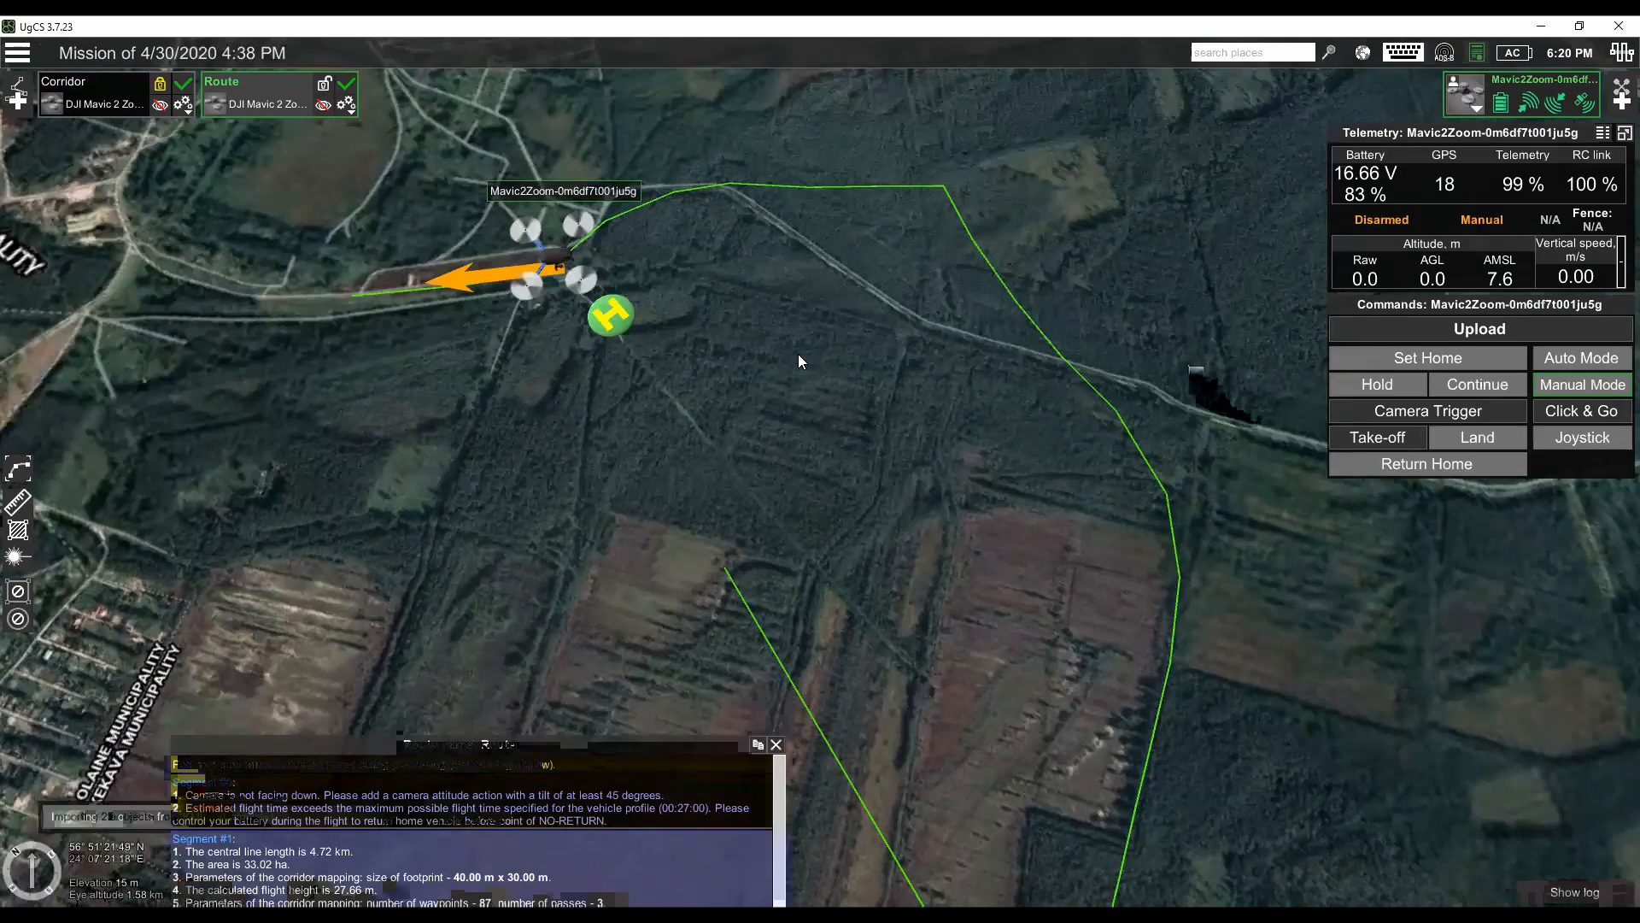
pyautogui.click(323, 104)
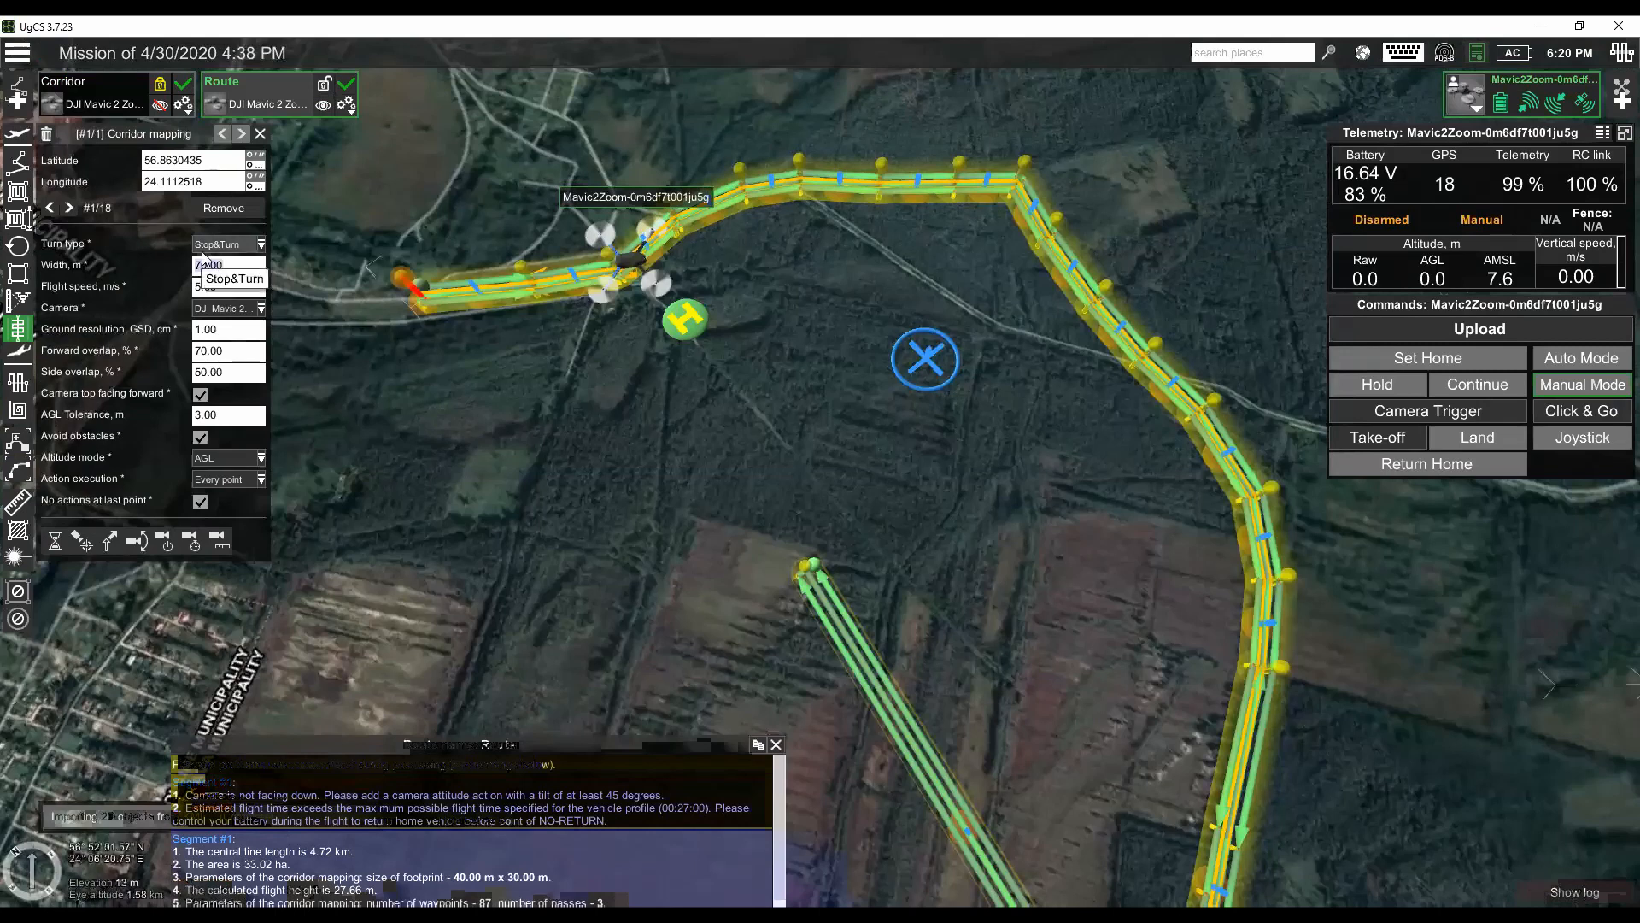
# - Set the corridor mapping width of the imported Route to 50 m
pyautogui.press('Tab')
pyautogui.moveTo(638, 509); pyautogui.dragTo(598, 412)
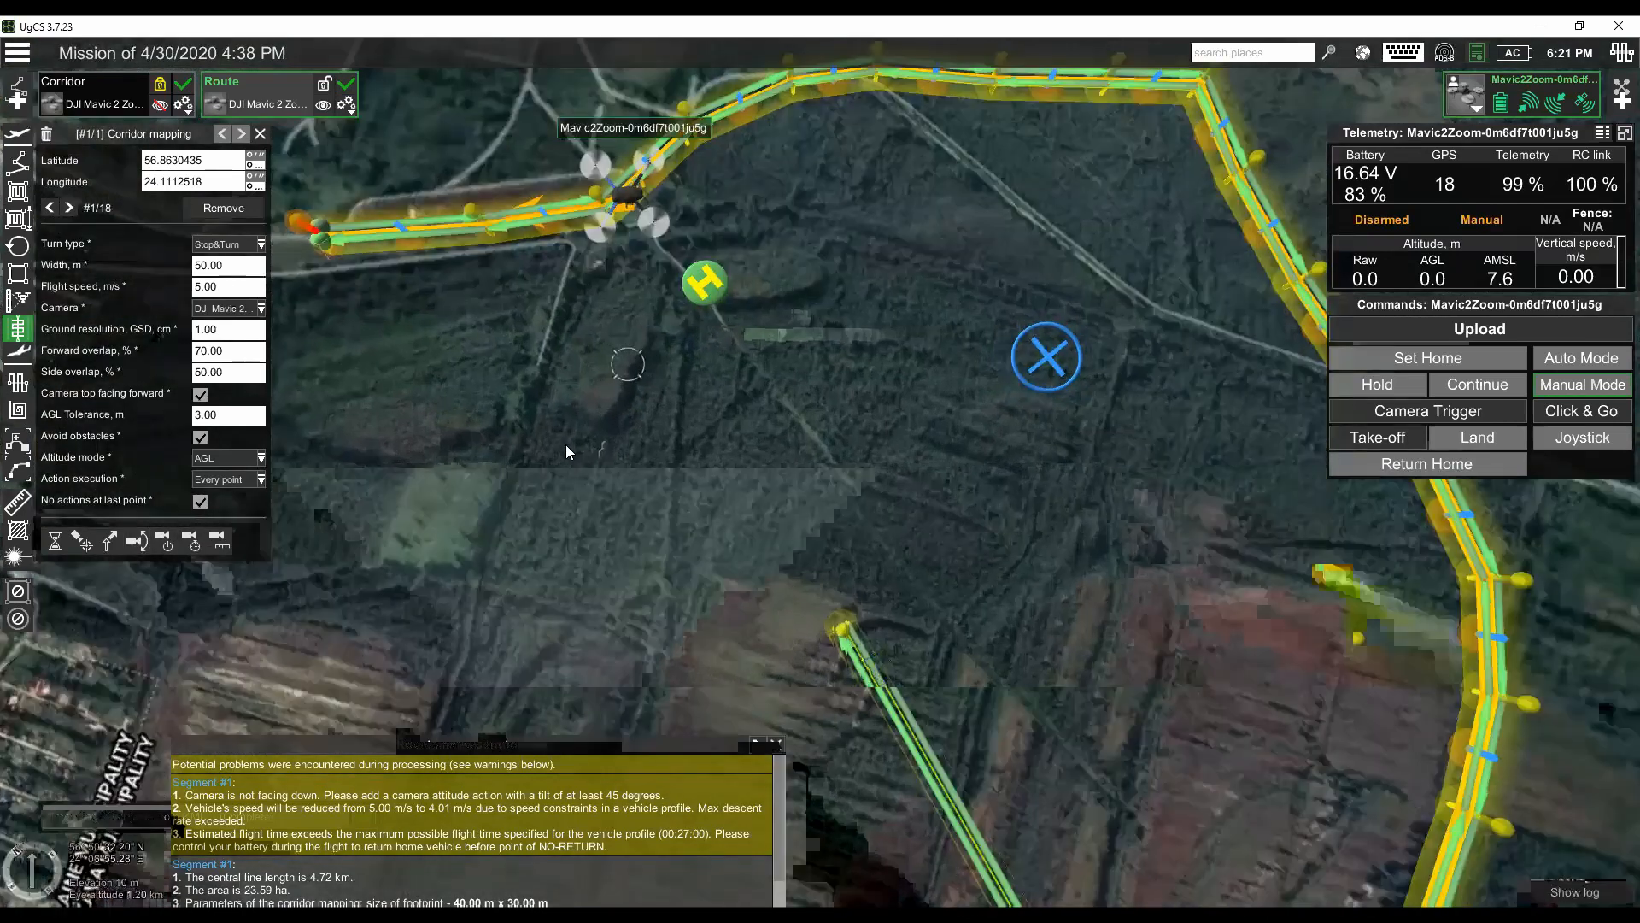
pyautogui.scroll(3, 565, 444)
pyautogui.scroll(1, 568, 430)
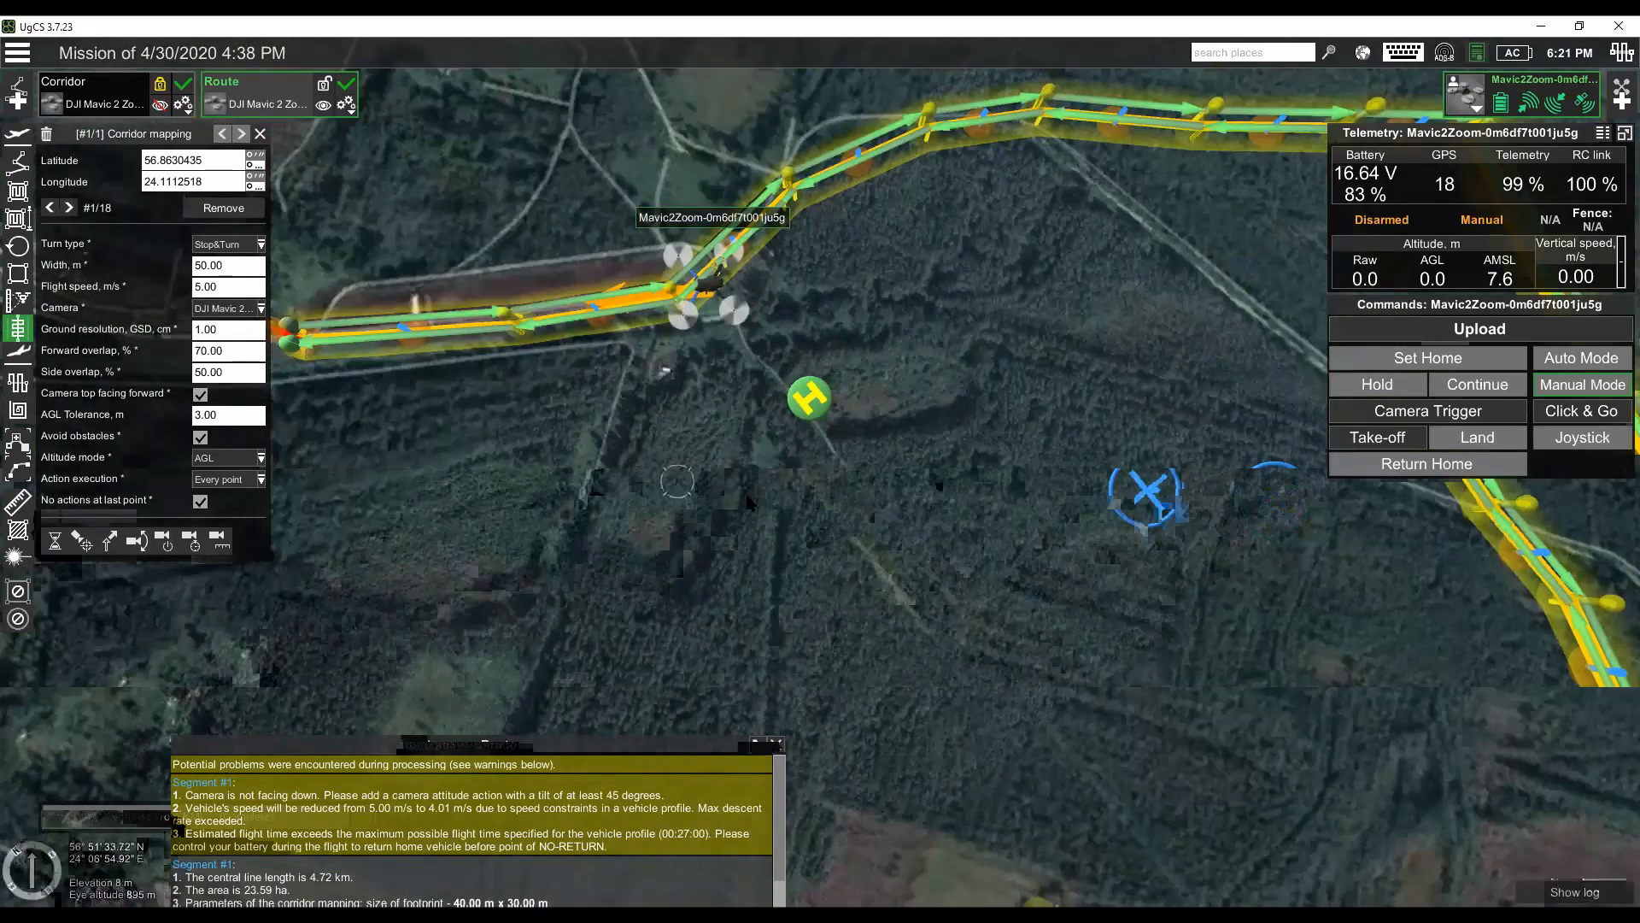
pyautogui.scroll(-1, 677, 482)
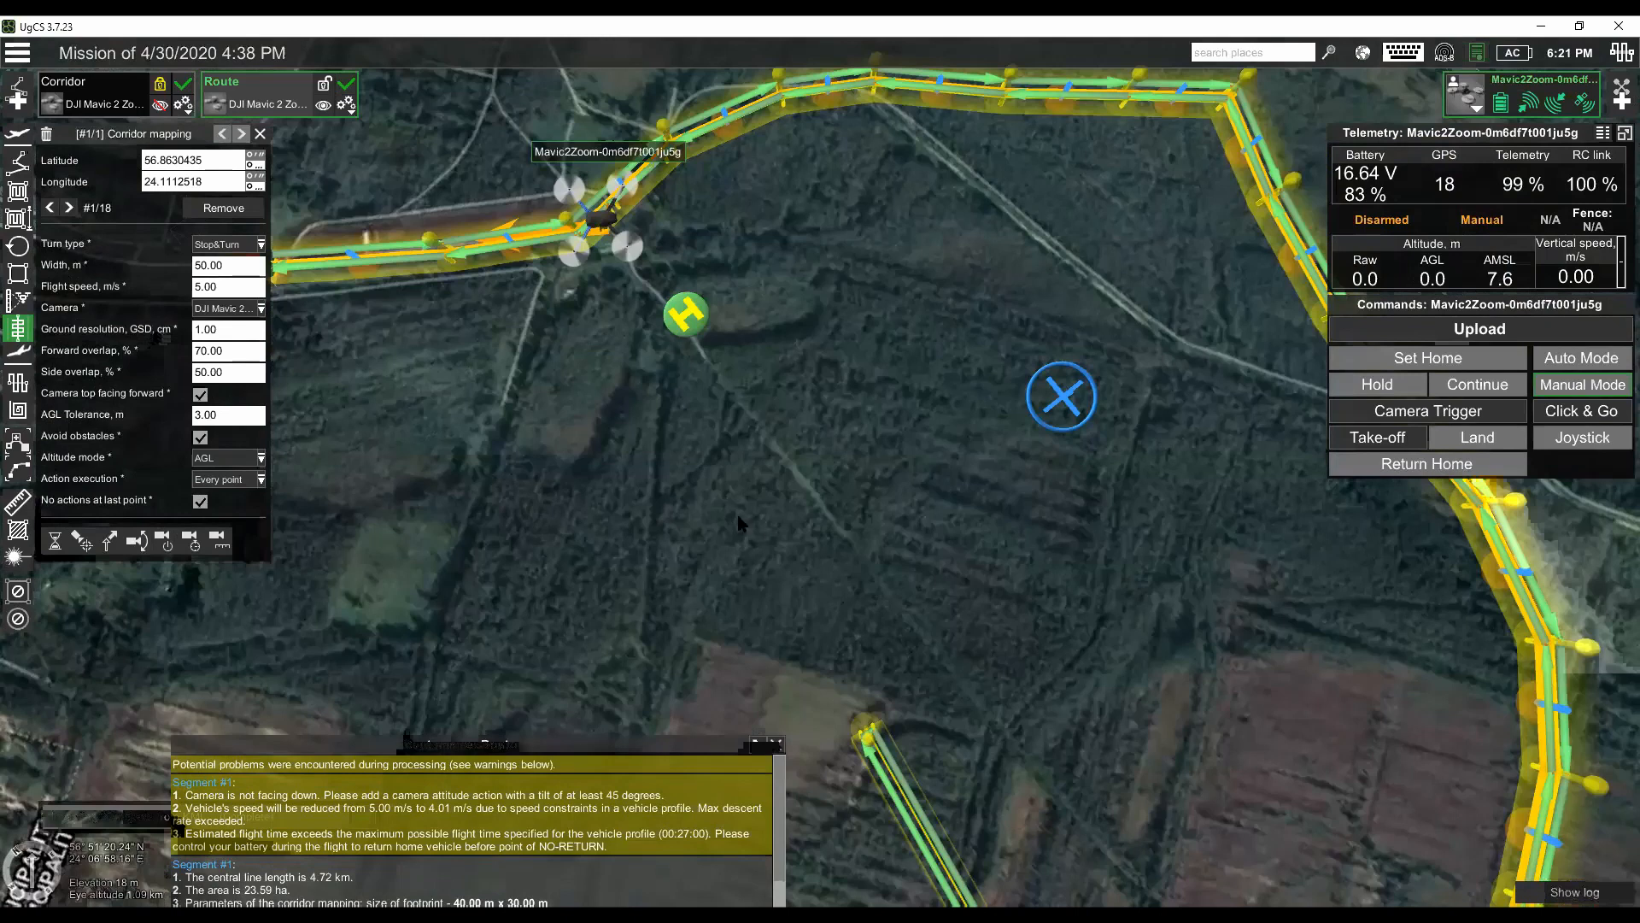
# - Insert a waypoint at 50 m AGL before the corridor segment, just outside the corridor's west end
pyautogui.moveTo(738, 282); pyautogui.dragTo(702, 329)
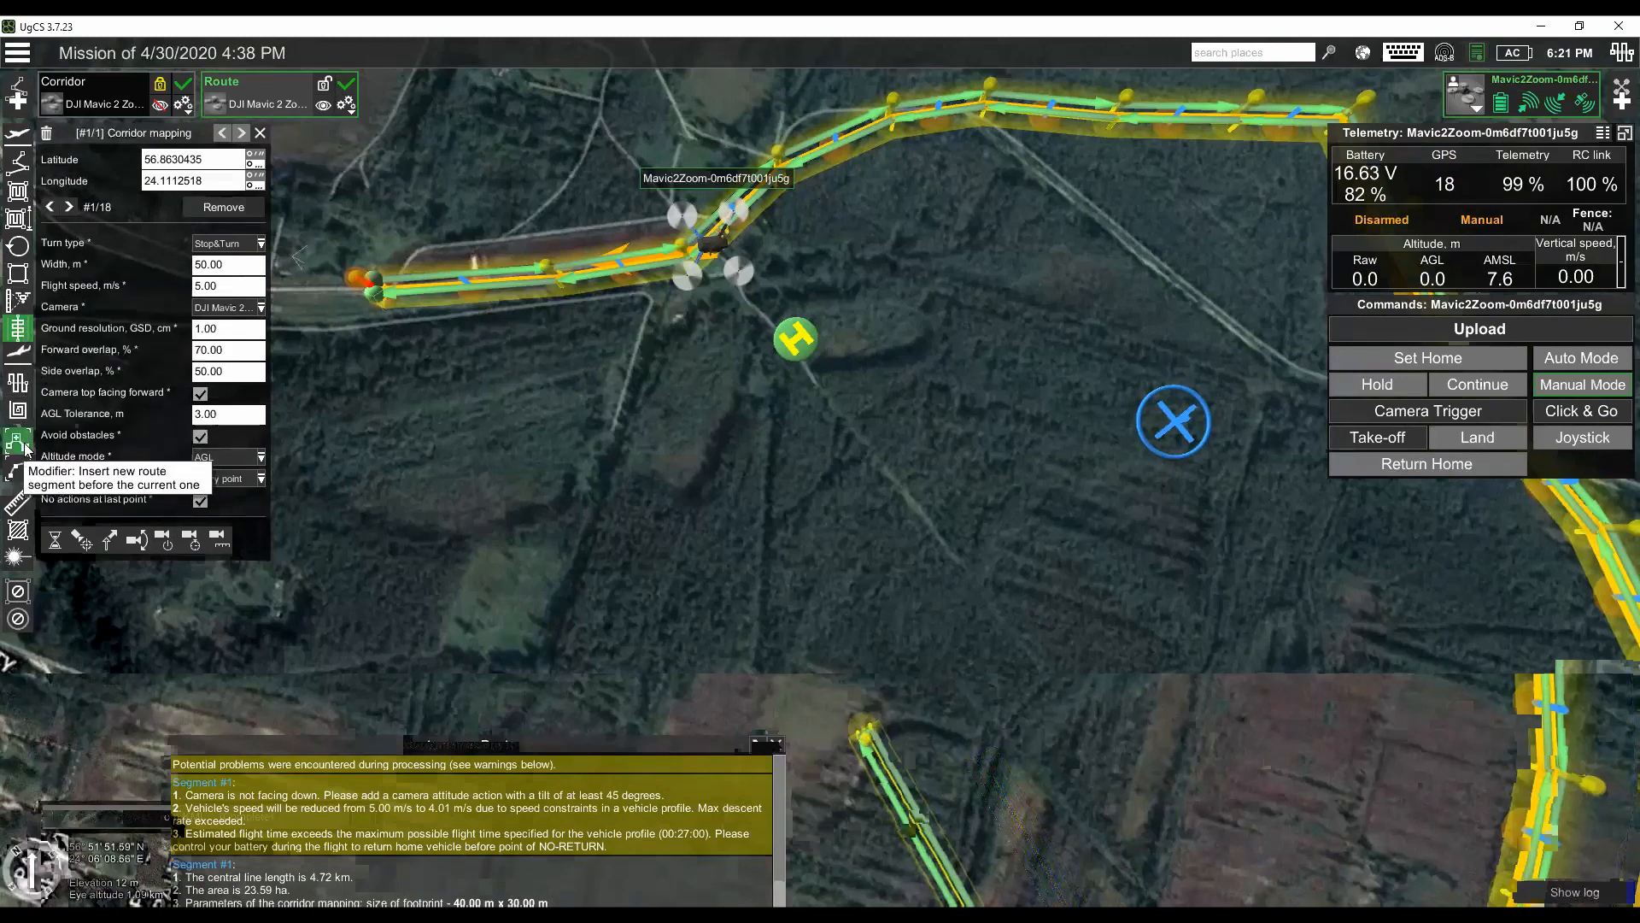
pyautogui.click(17, 162)
pyautogui.moveTo(599, 464); pyautogui.dragTo(773, 544)
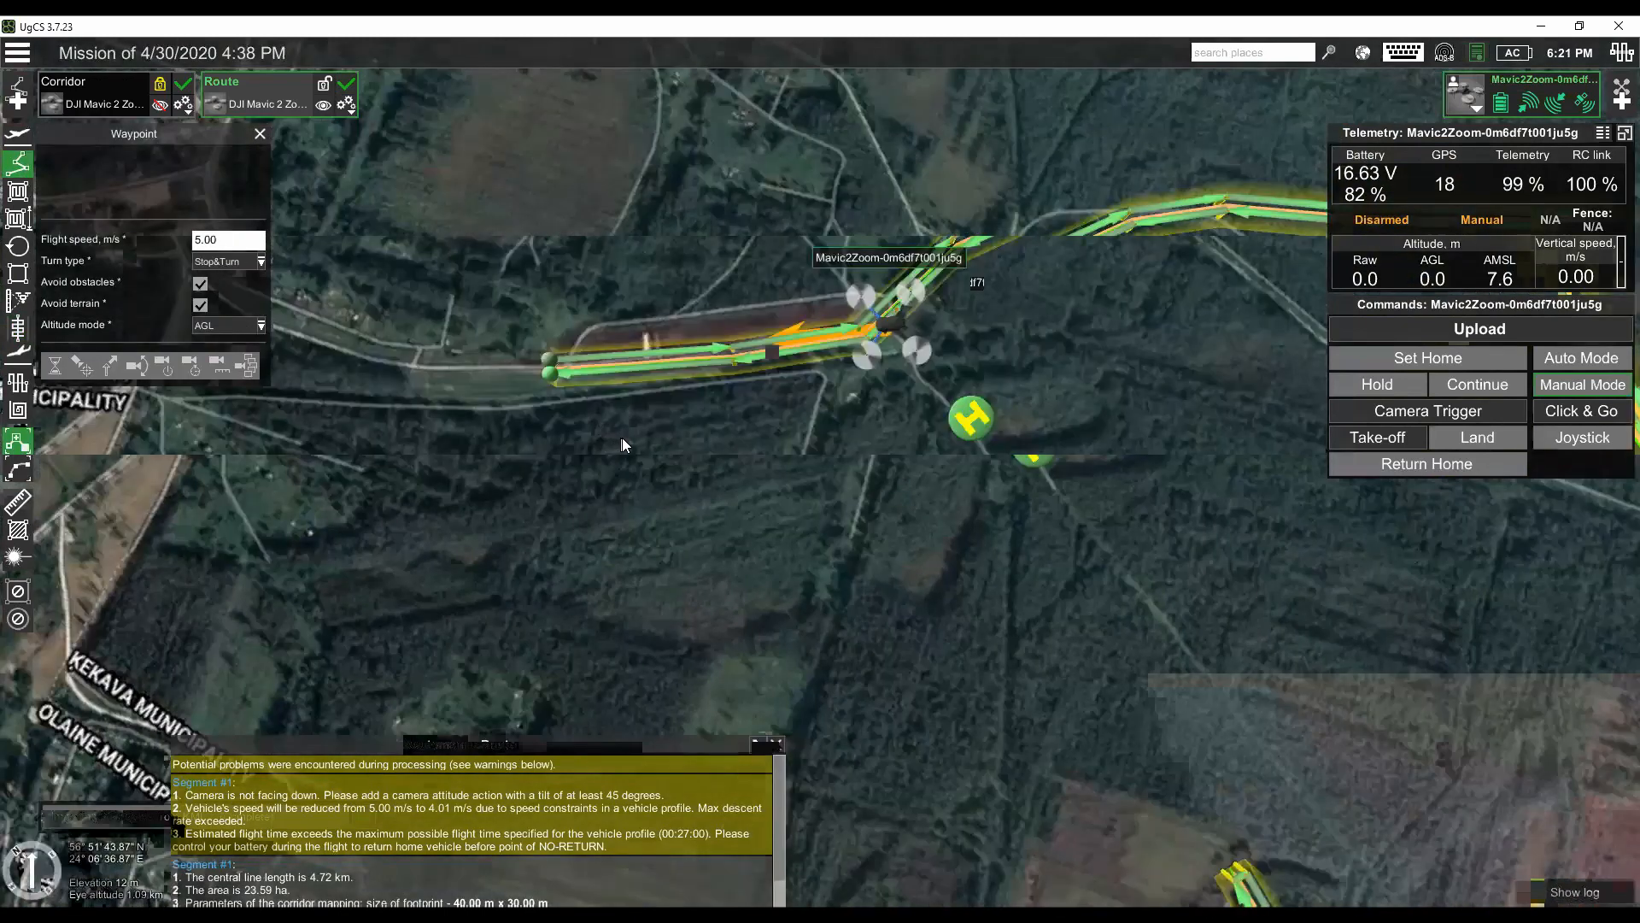
pyautogui.scroll(3, 622, 424)
pyautogui.click(604, 430)
pyautogui.scroll(3, 603, 431)
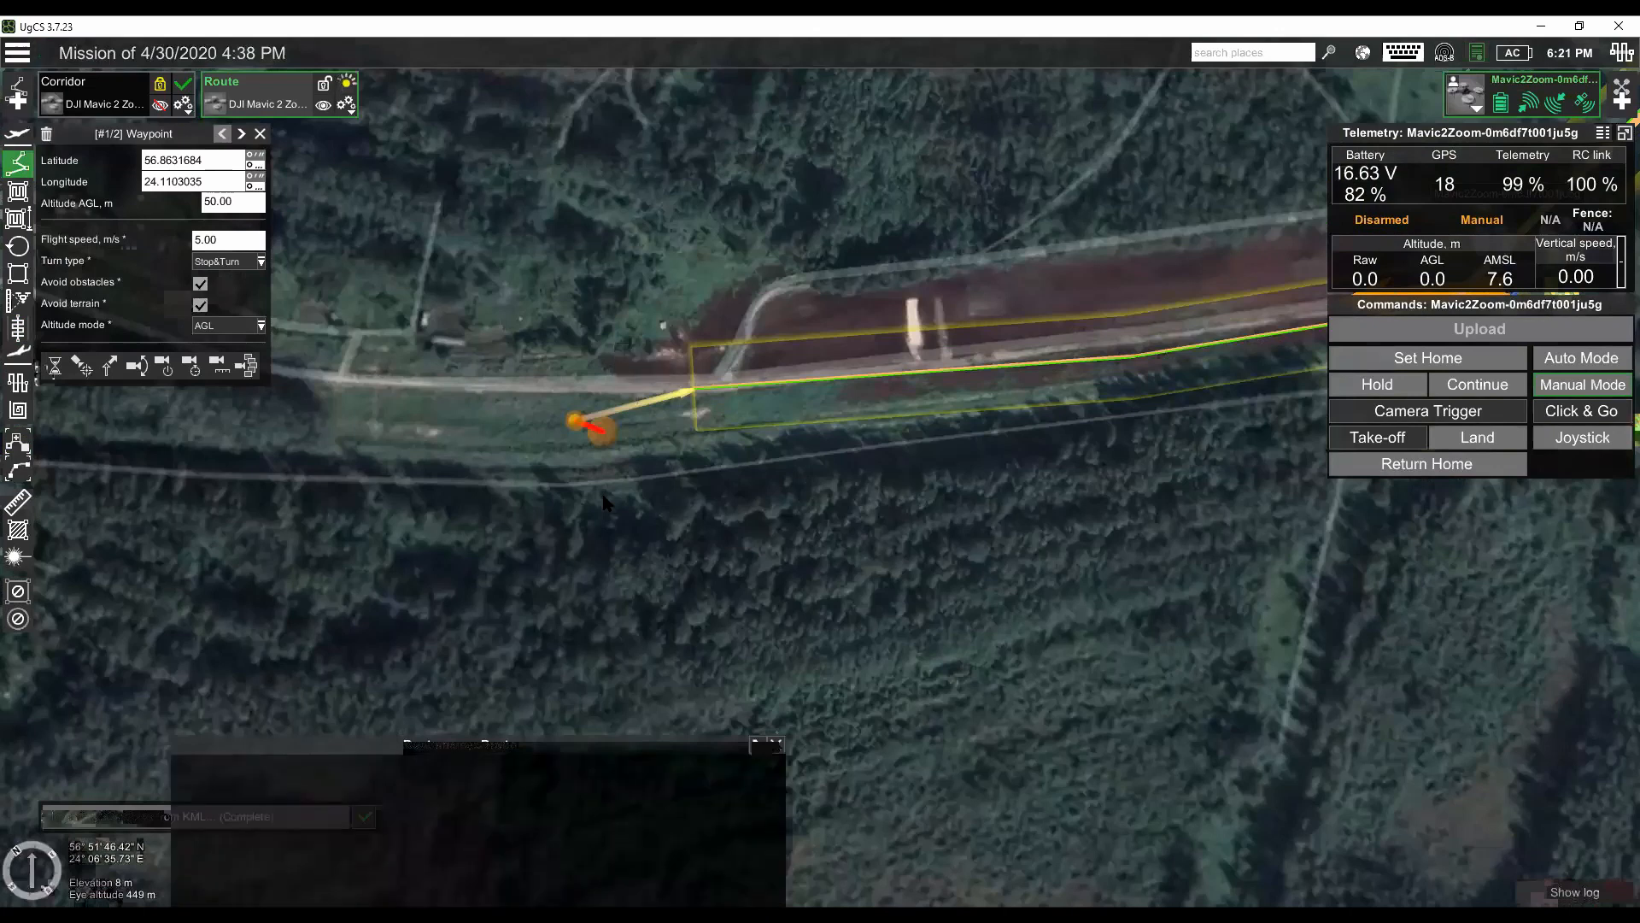
pyautogui.moveTo(585, 521); pyautogui.dragTo(535, 490)
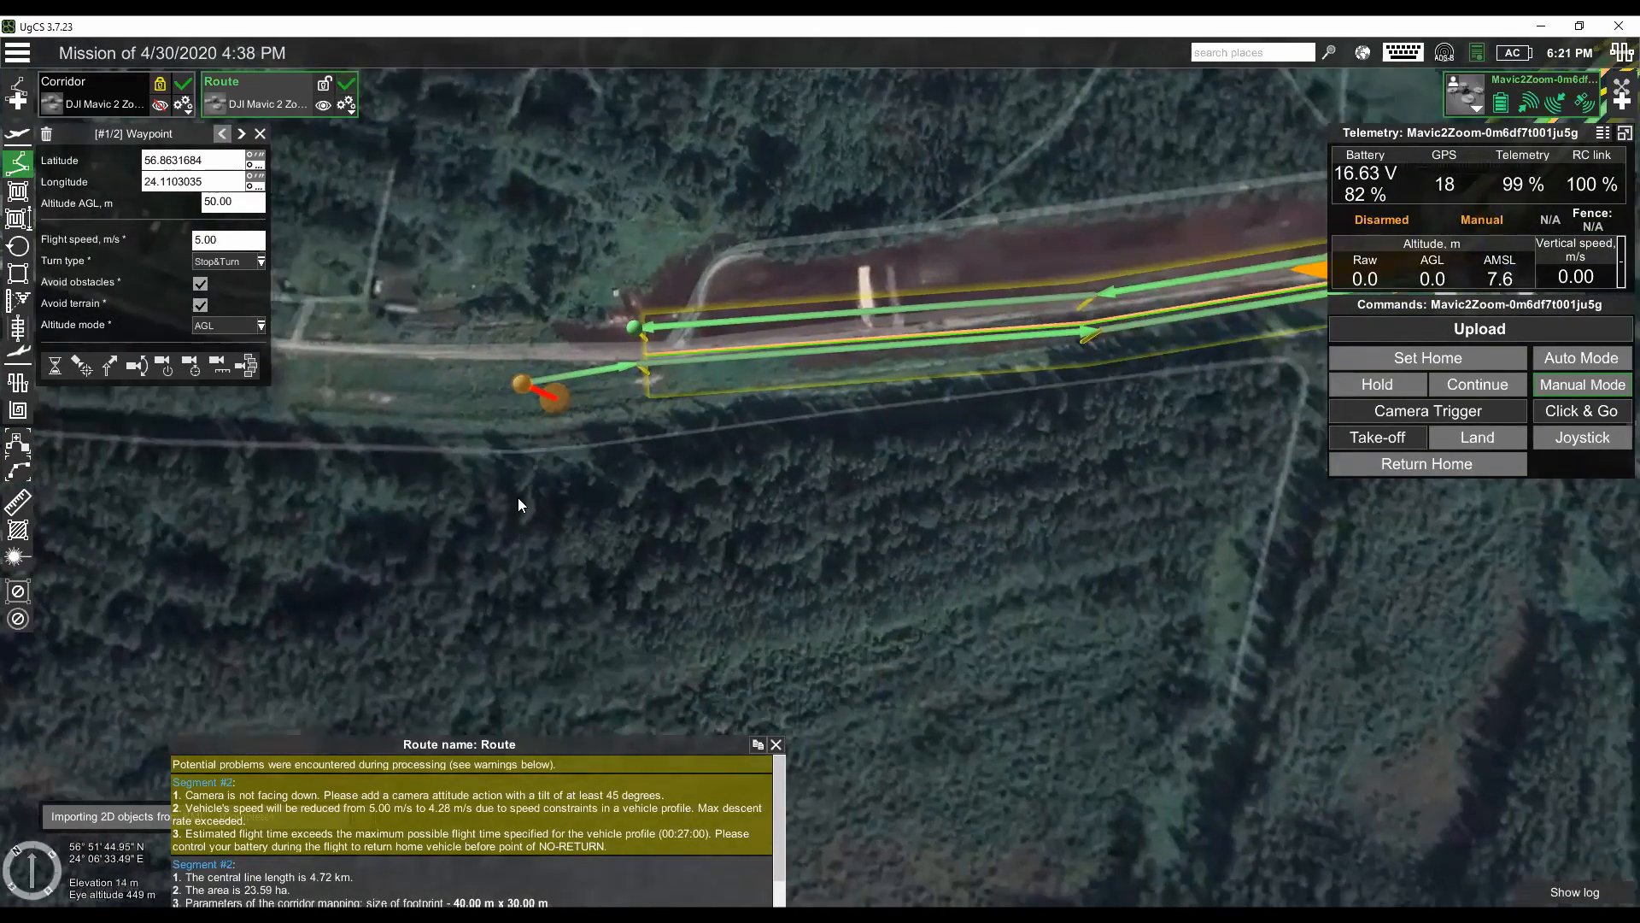
# - Add a closing waypoint at 50 m AGL after the corridor segment and move it closer to the corridor's west end
pyautogui.click(242, 133)
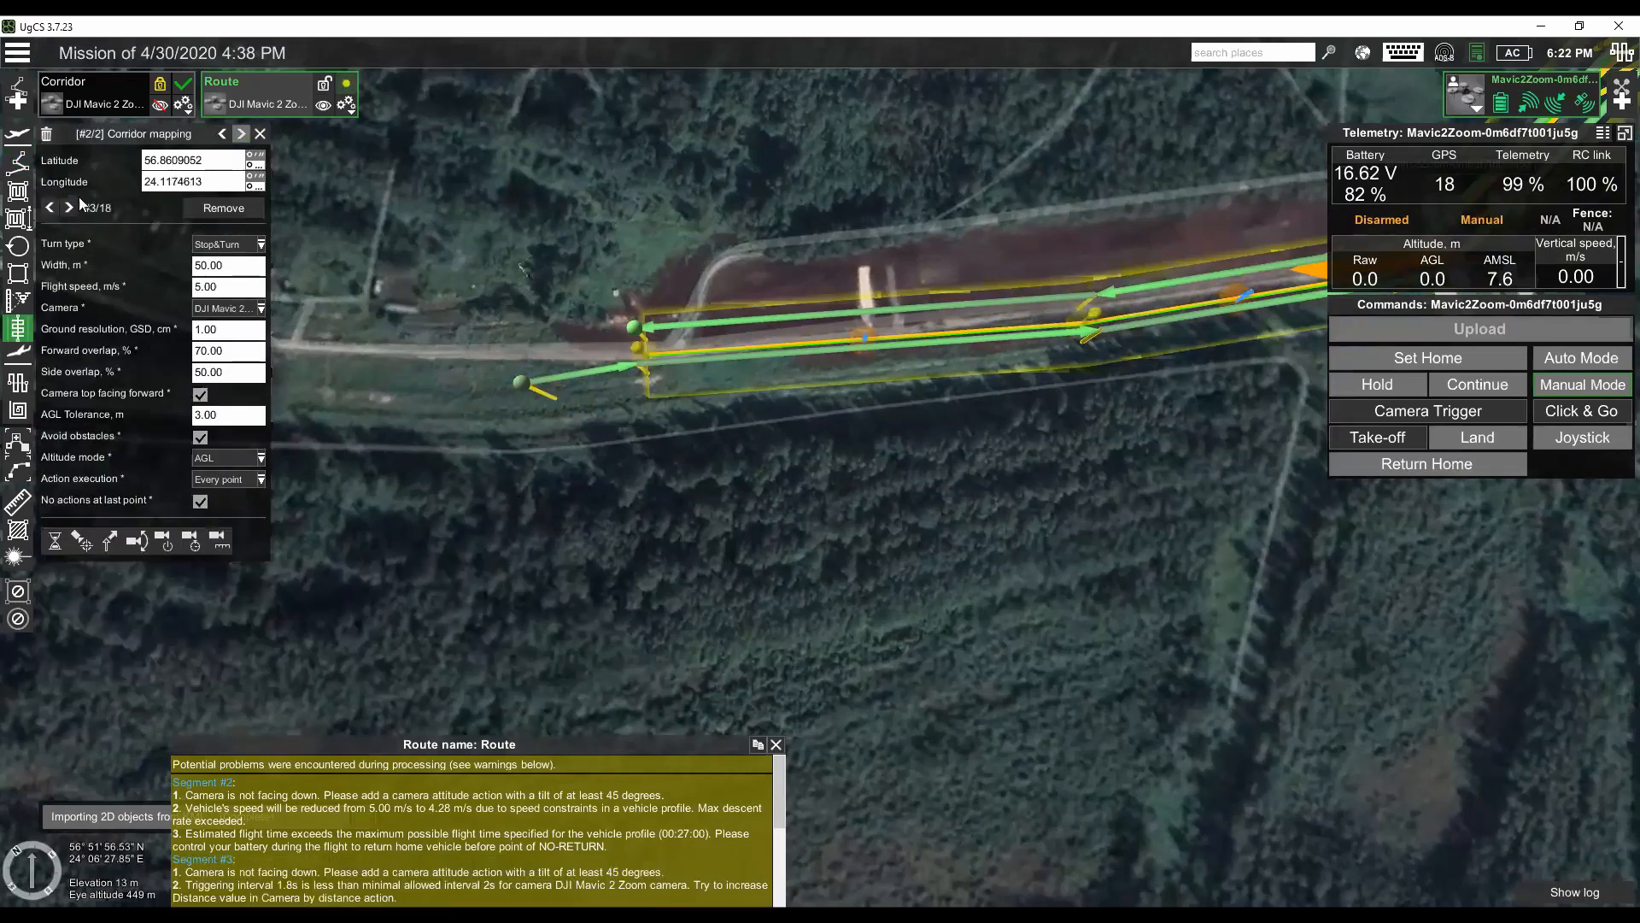
pyautogui.click(17, 163)
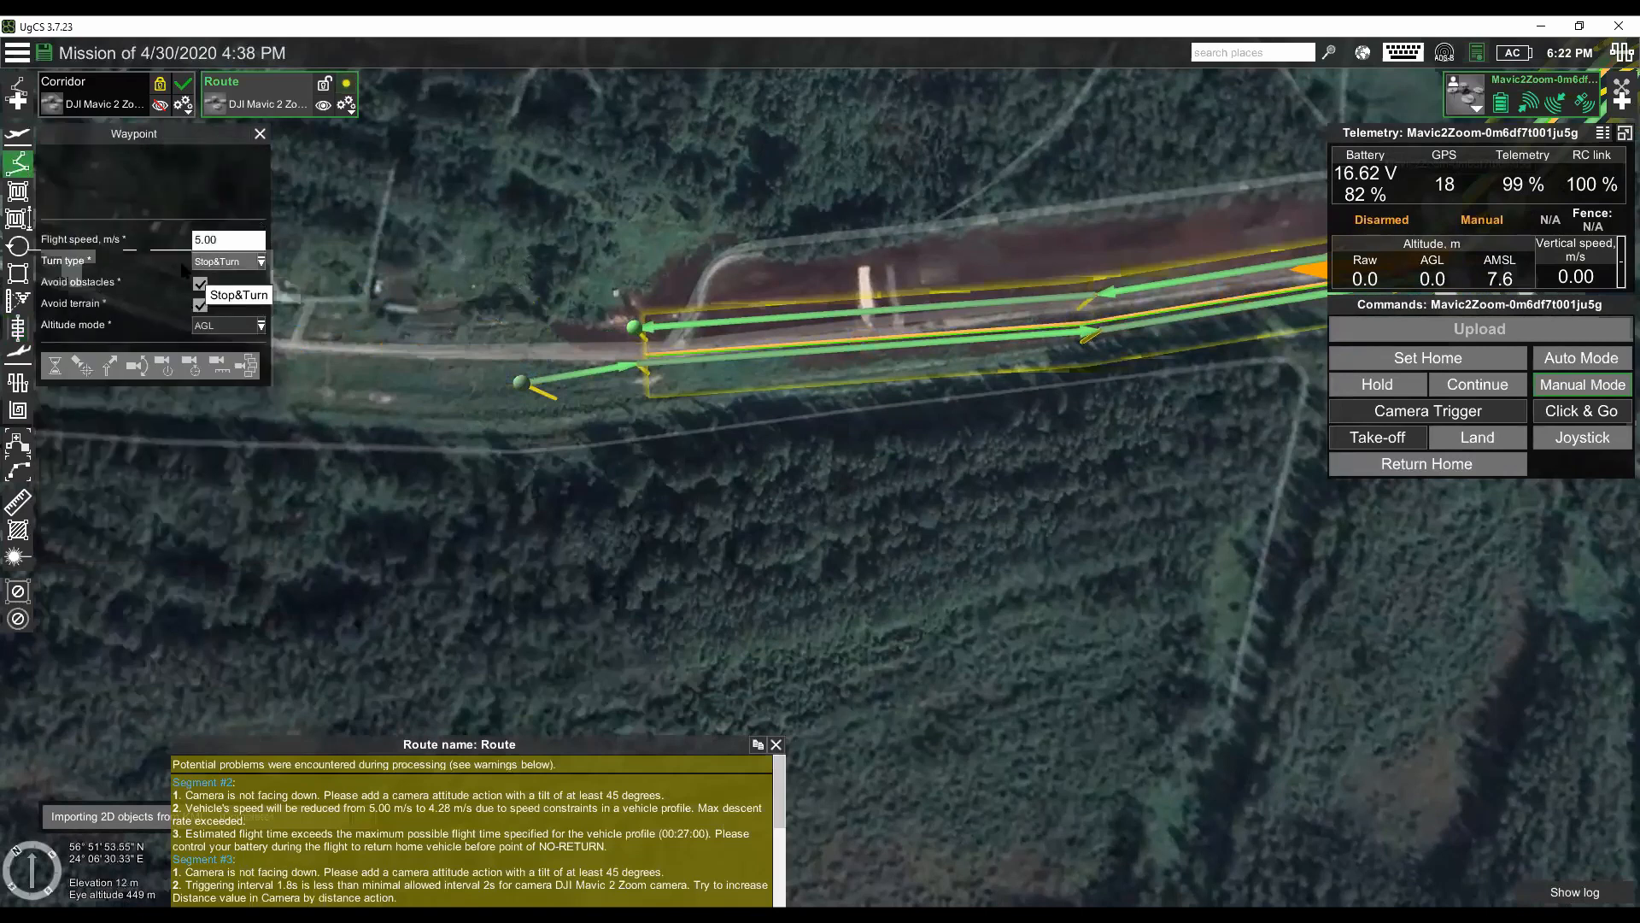
pyautogui.click(503, 340)
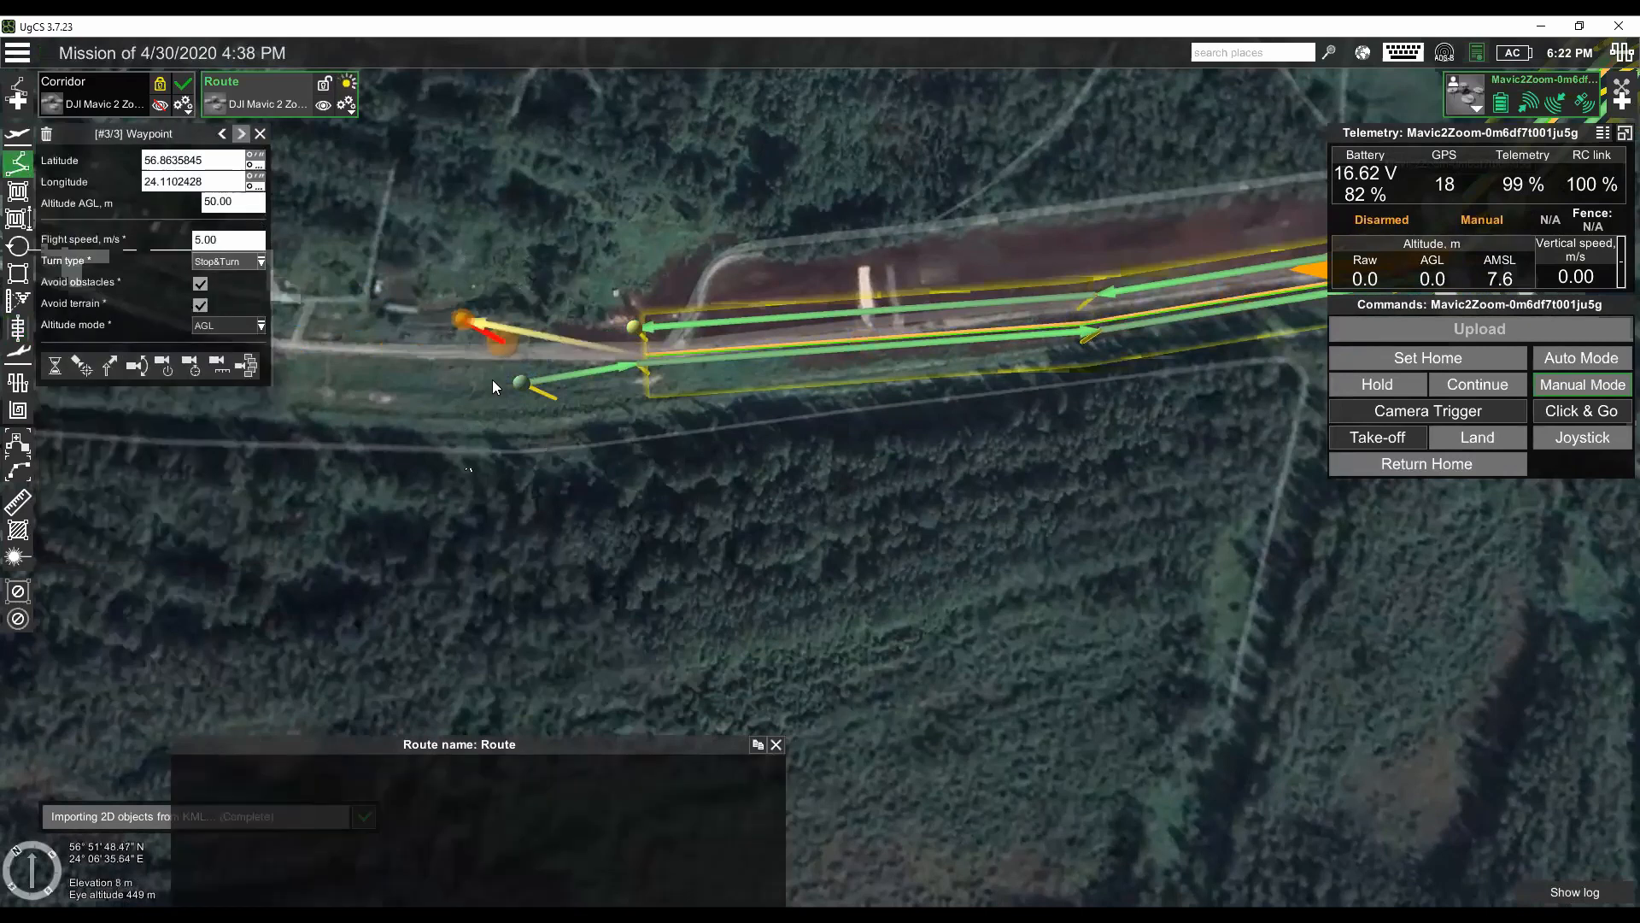
pyautogui.moveTo(510, 347); pyautogui.dragTo(541, 352)
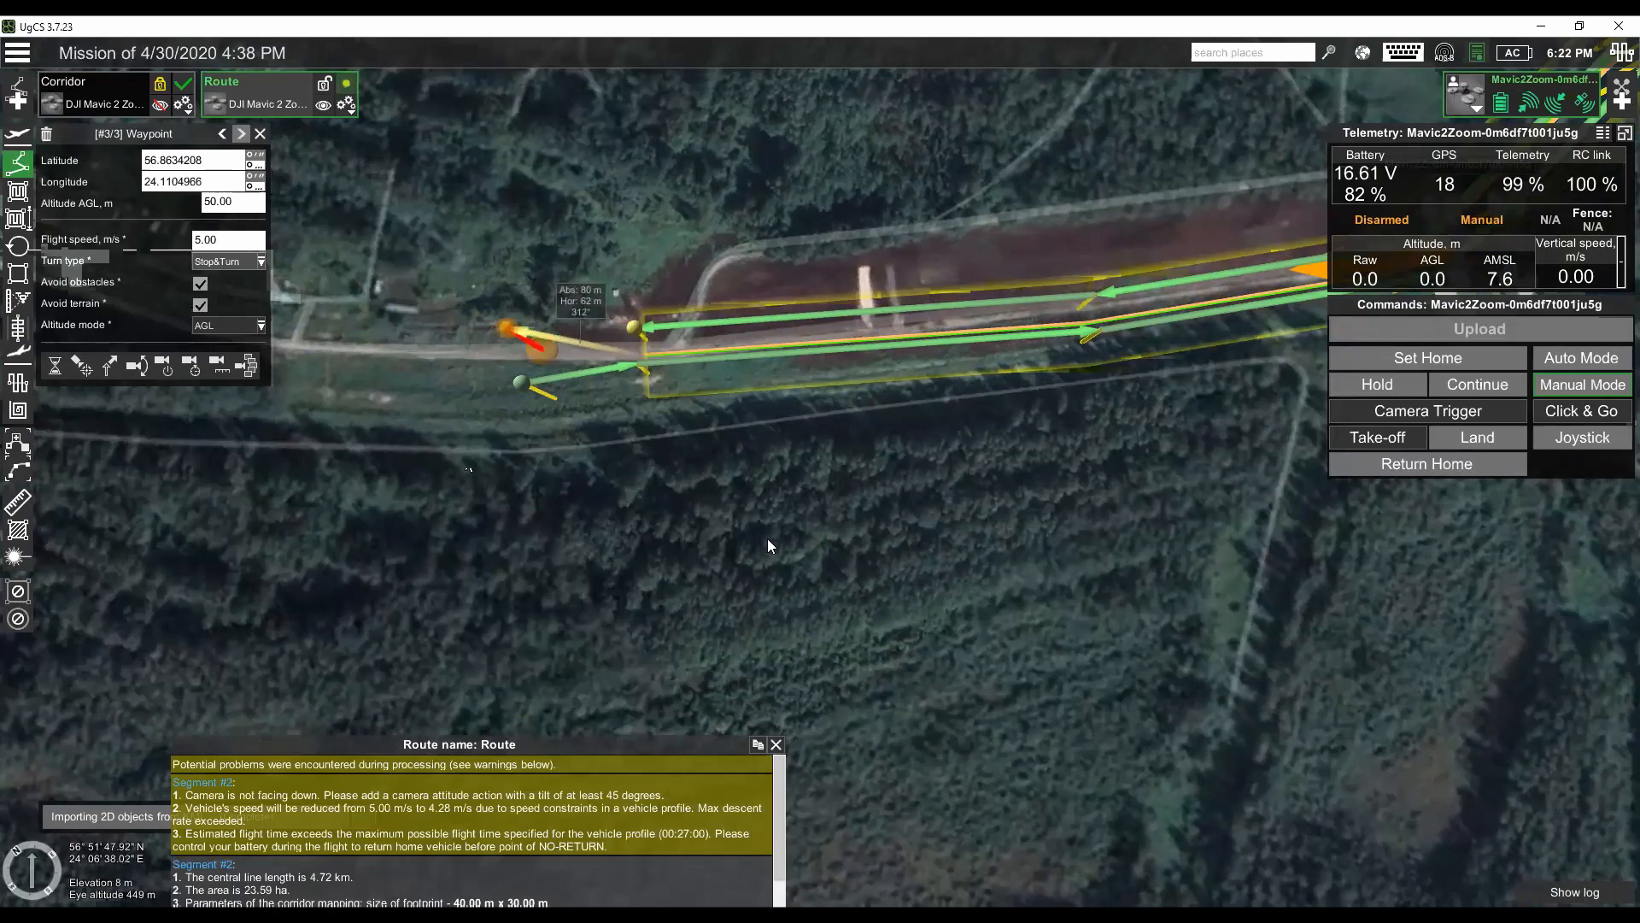
pyautogui.scroll(-4, 773, 528)
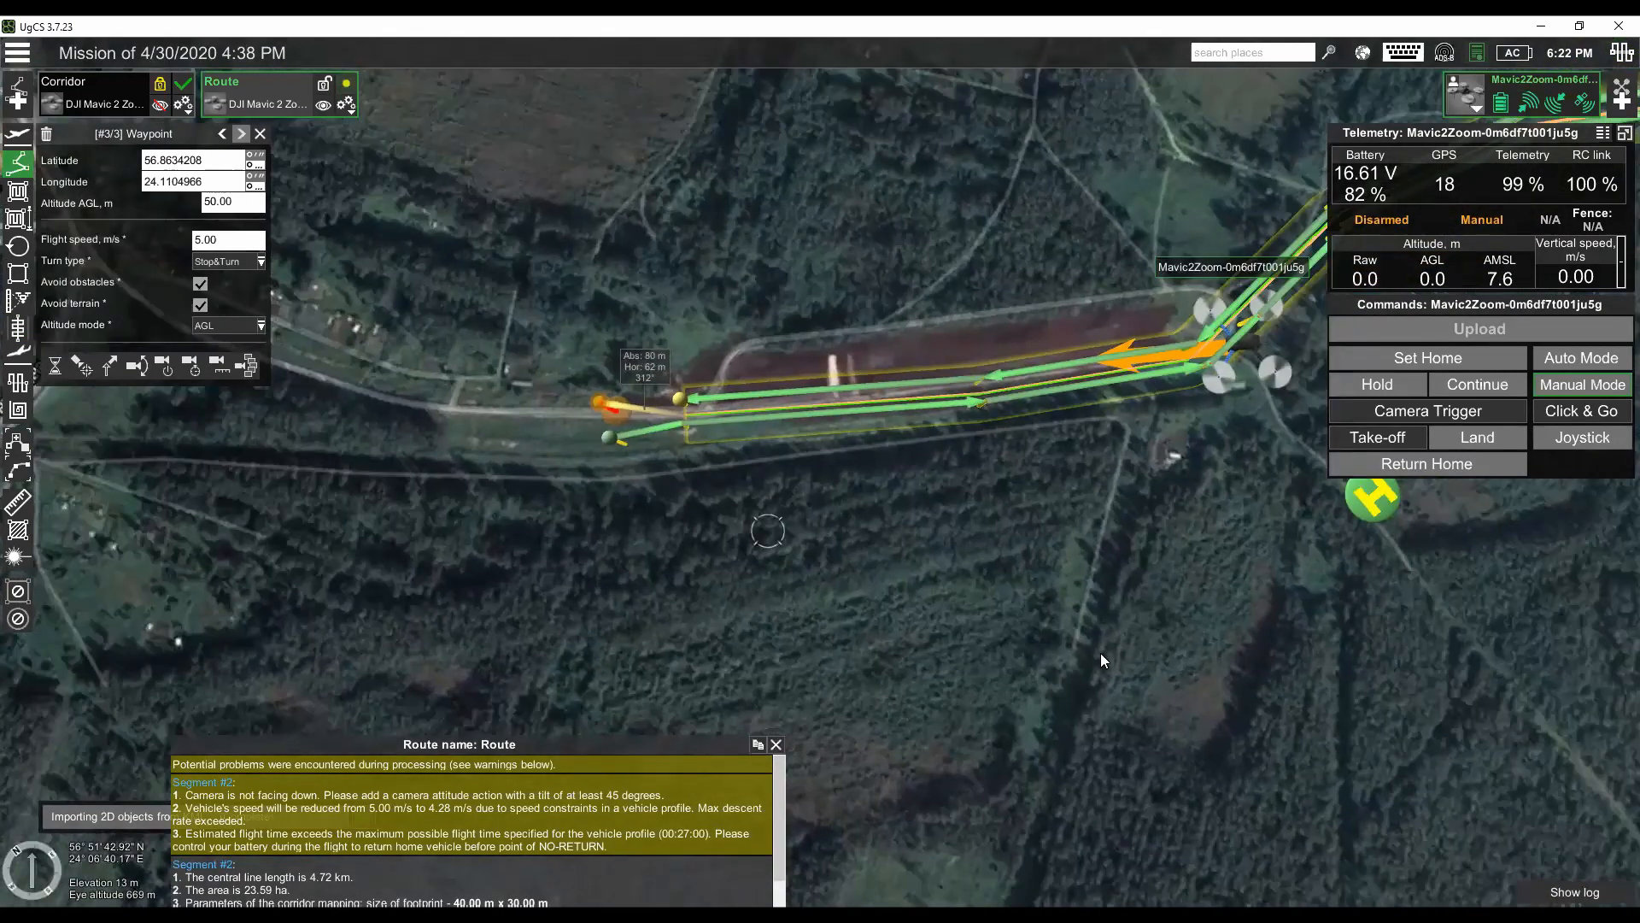
pyautogui.moveTo(1100, 652); pyautogui.dragTo(669, 487)
pyautogui.scroll(-2, 658, 480)
pyautogui.moveTo(854, 571); pyautogui.dragTo(459, 416)
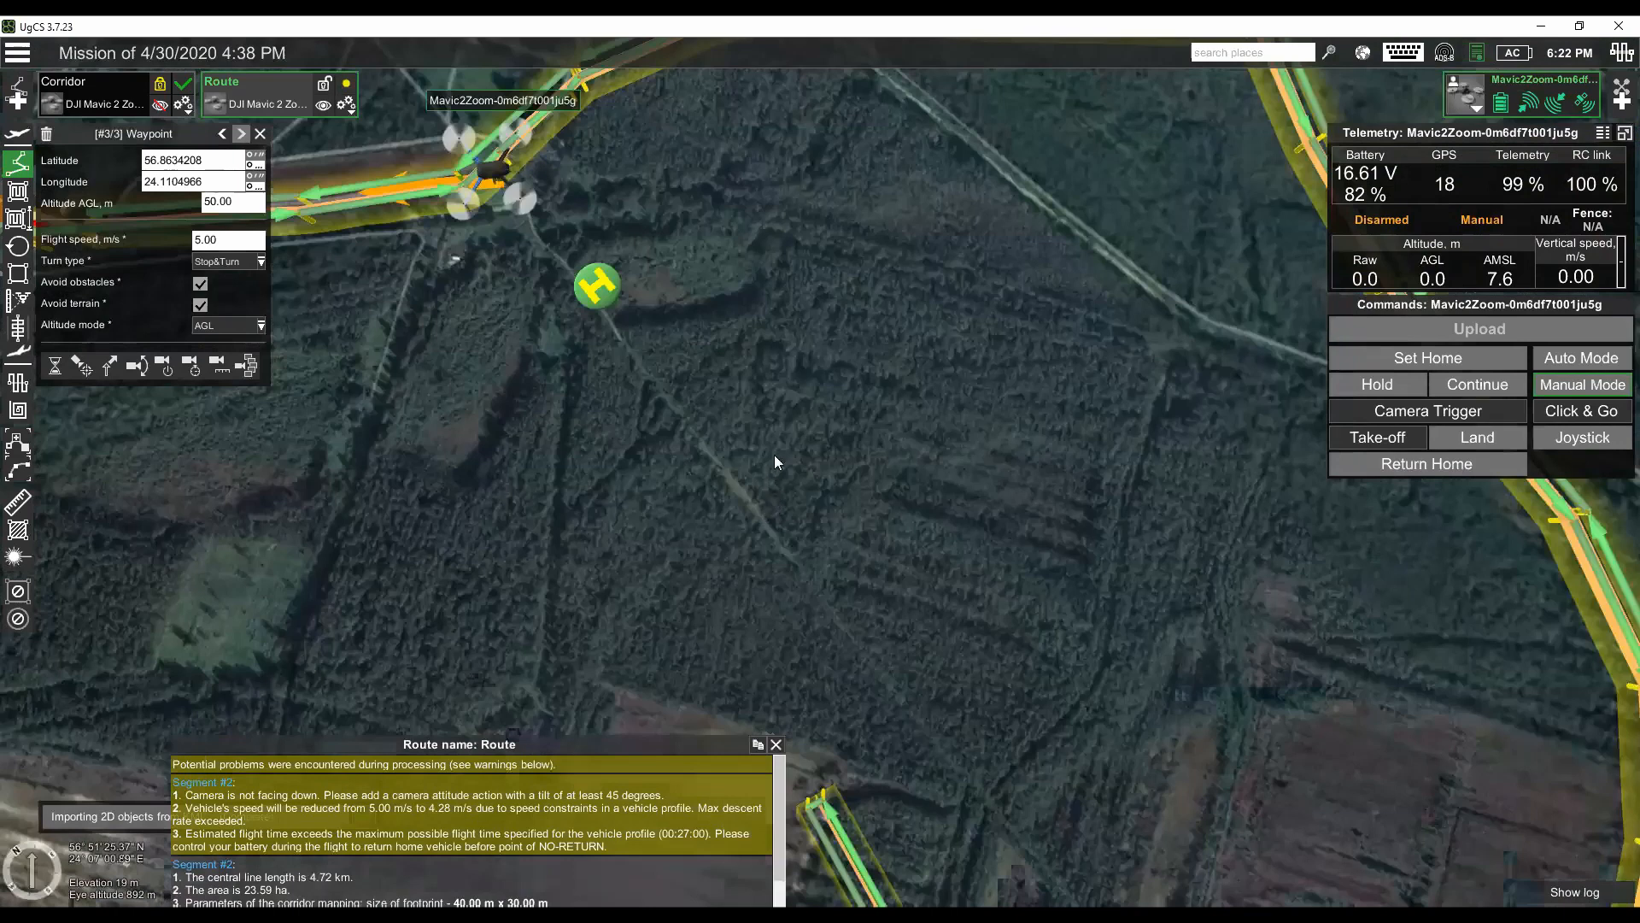
pyautogui.scroll(-2, 780, 461)
pyautogui.moveTo(628, 441); pyautogui.dragTo(719, 439)
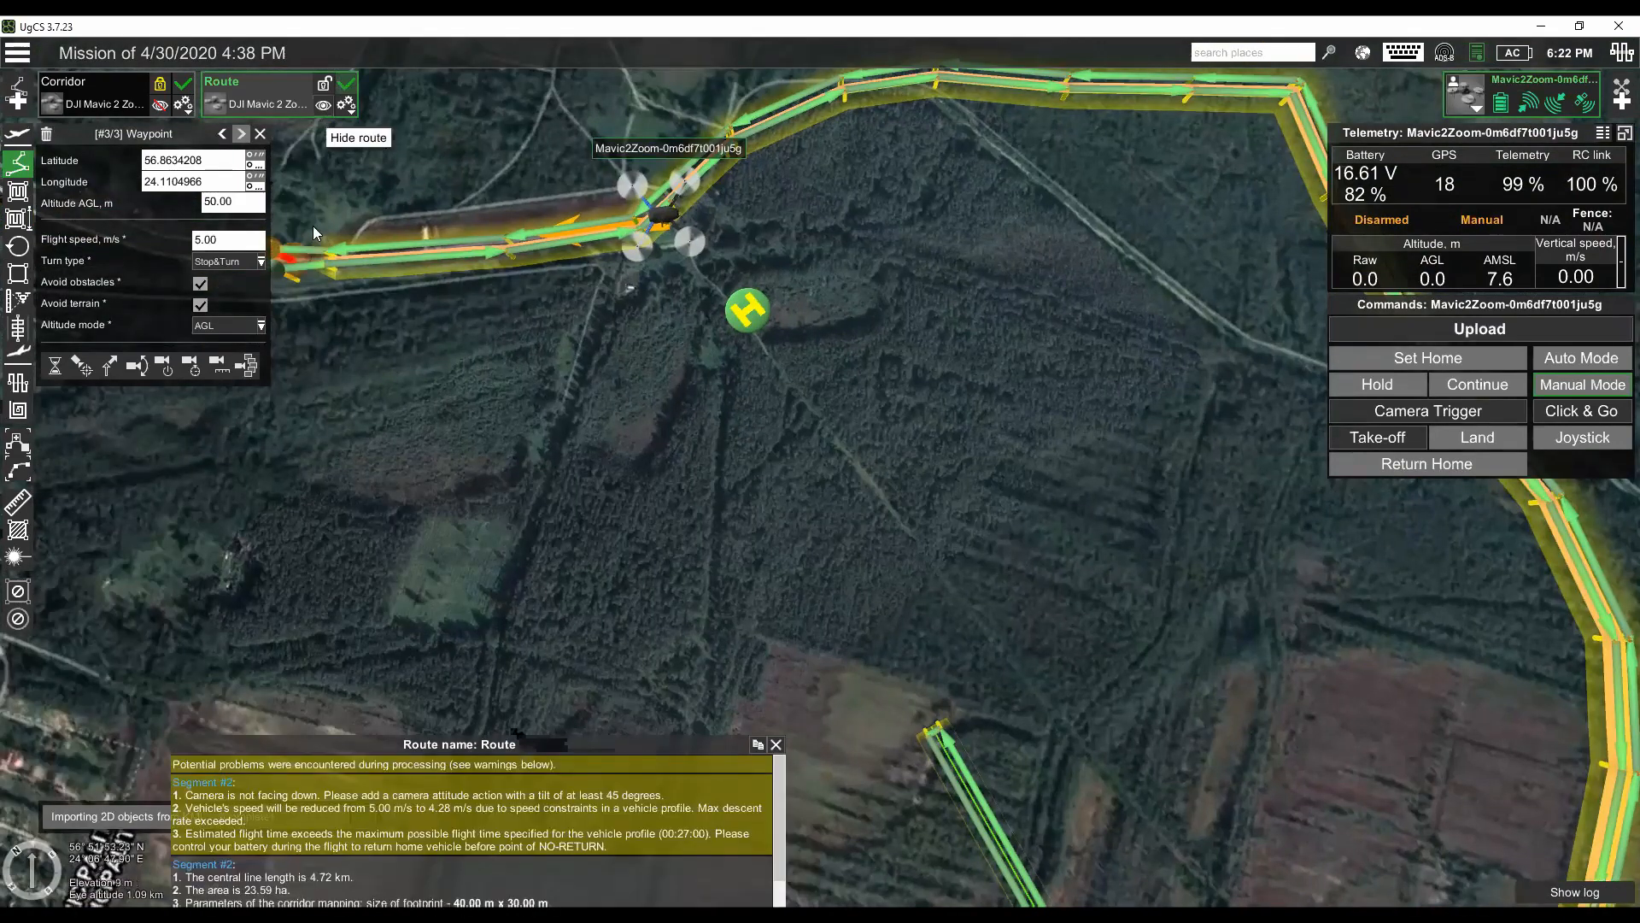
# - Hide the current Route and import Path3.kml from C:\Webinar as a new corridor mapping route for the DJI Mavic 2 Zoom
pyautogui.click(323, 105)
pyautogui.click(16, 100)
pyautogui.click(699, 374)
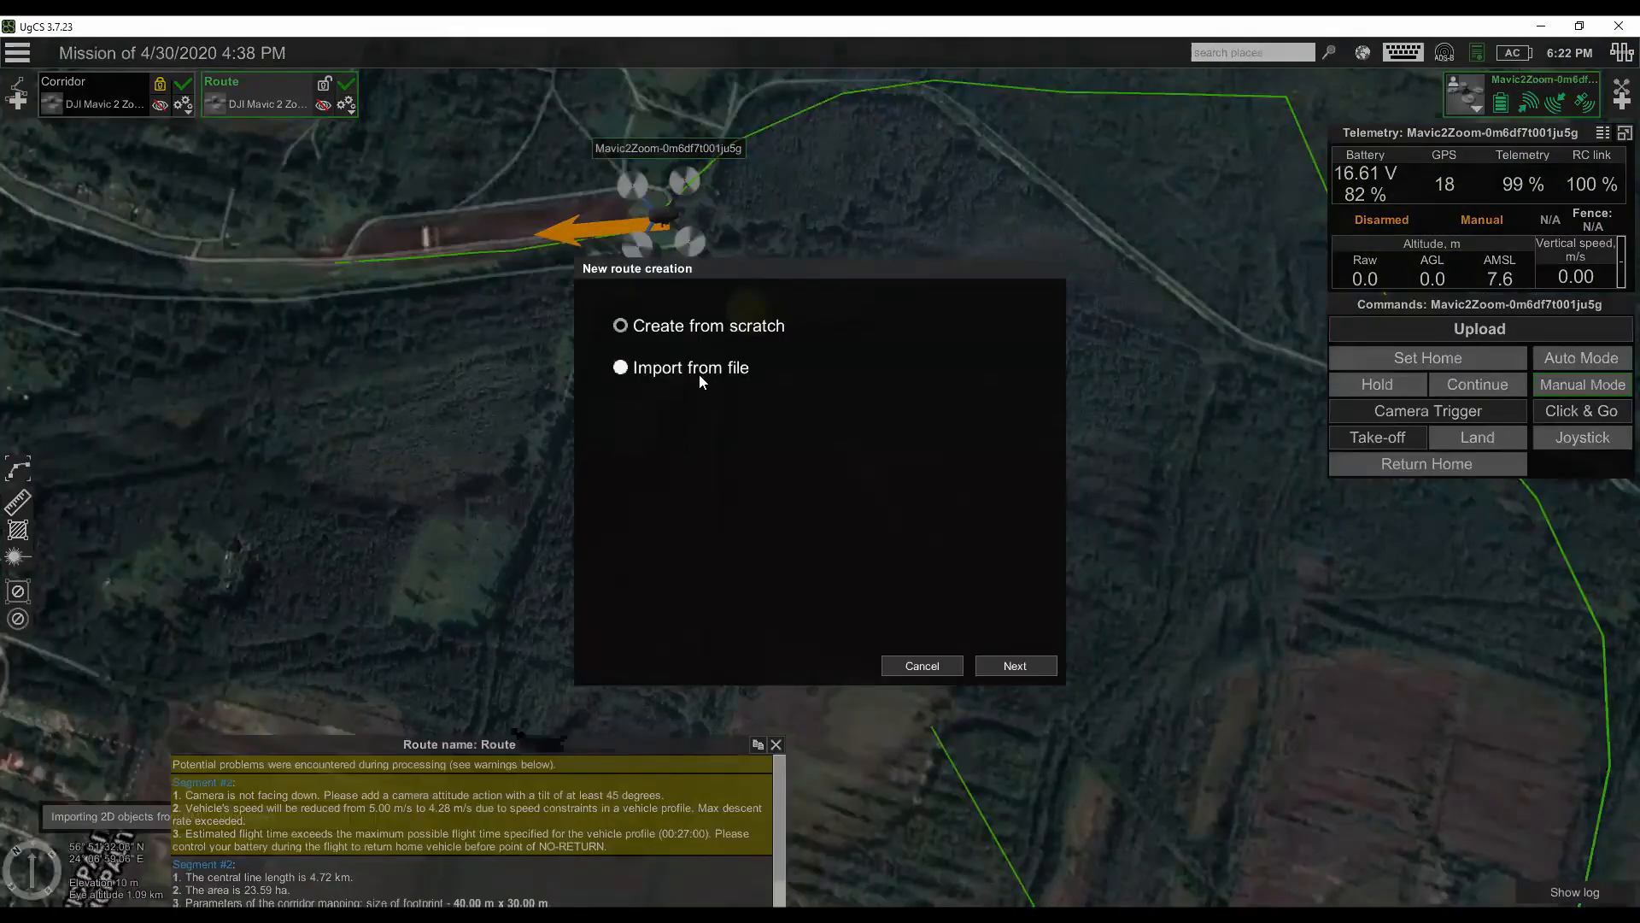
pyautogui.click(1015, 406)
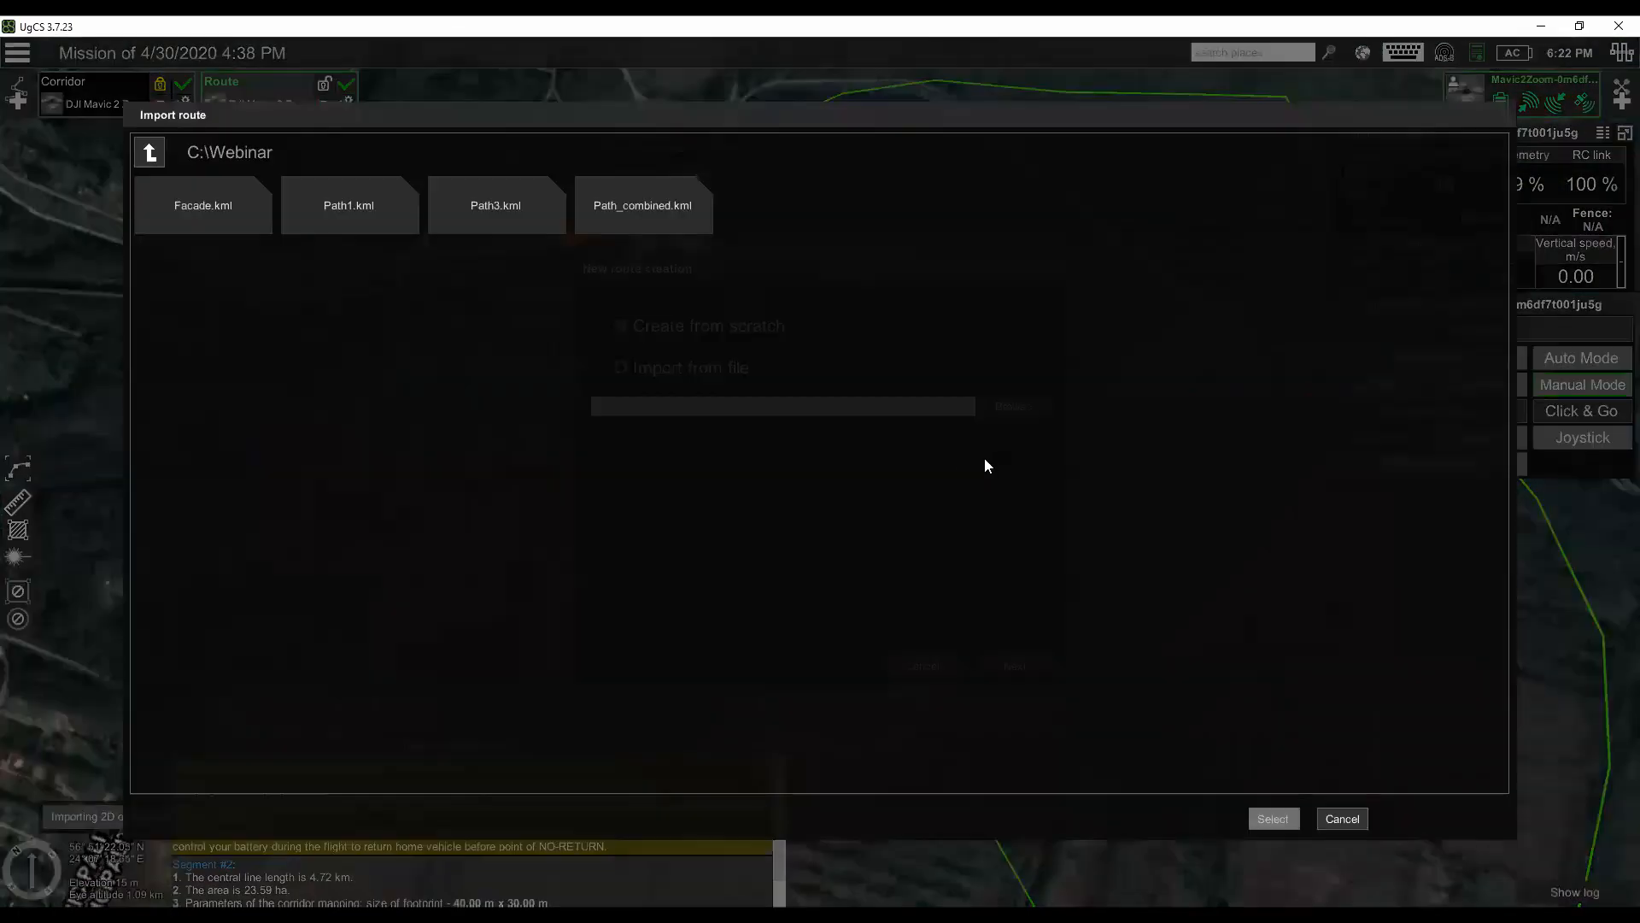
pyautogui.click(515, 220)
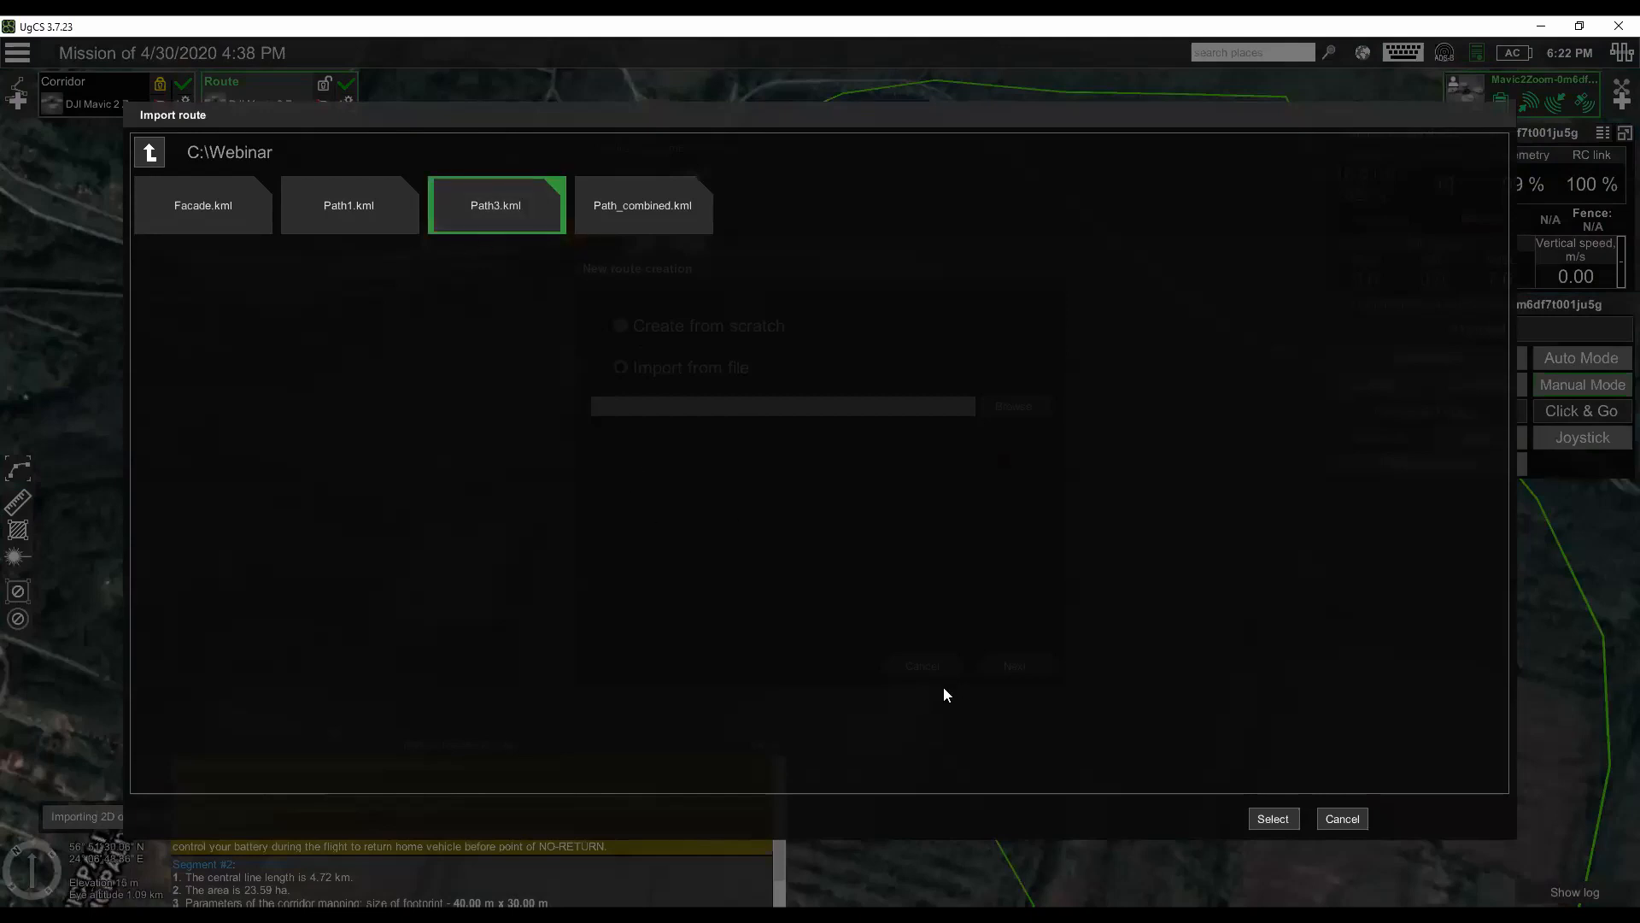
pyautogui.click(1273, 818)
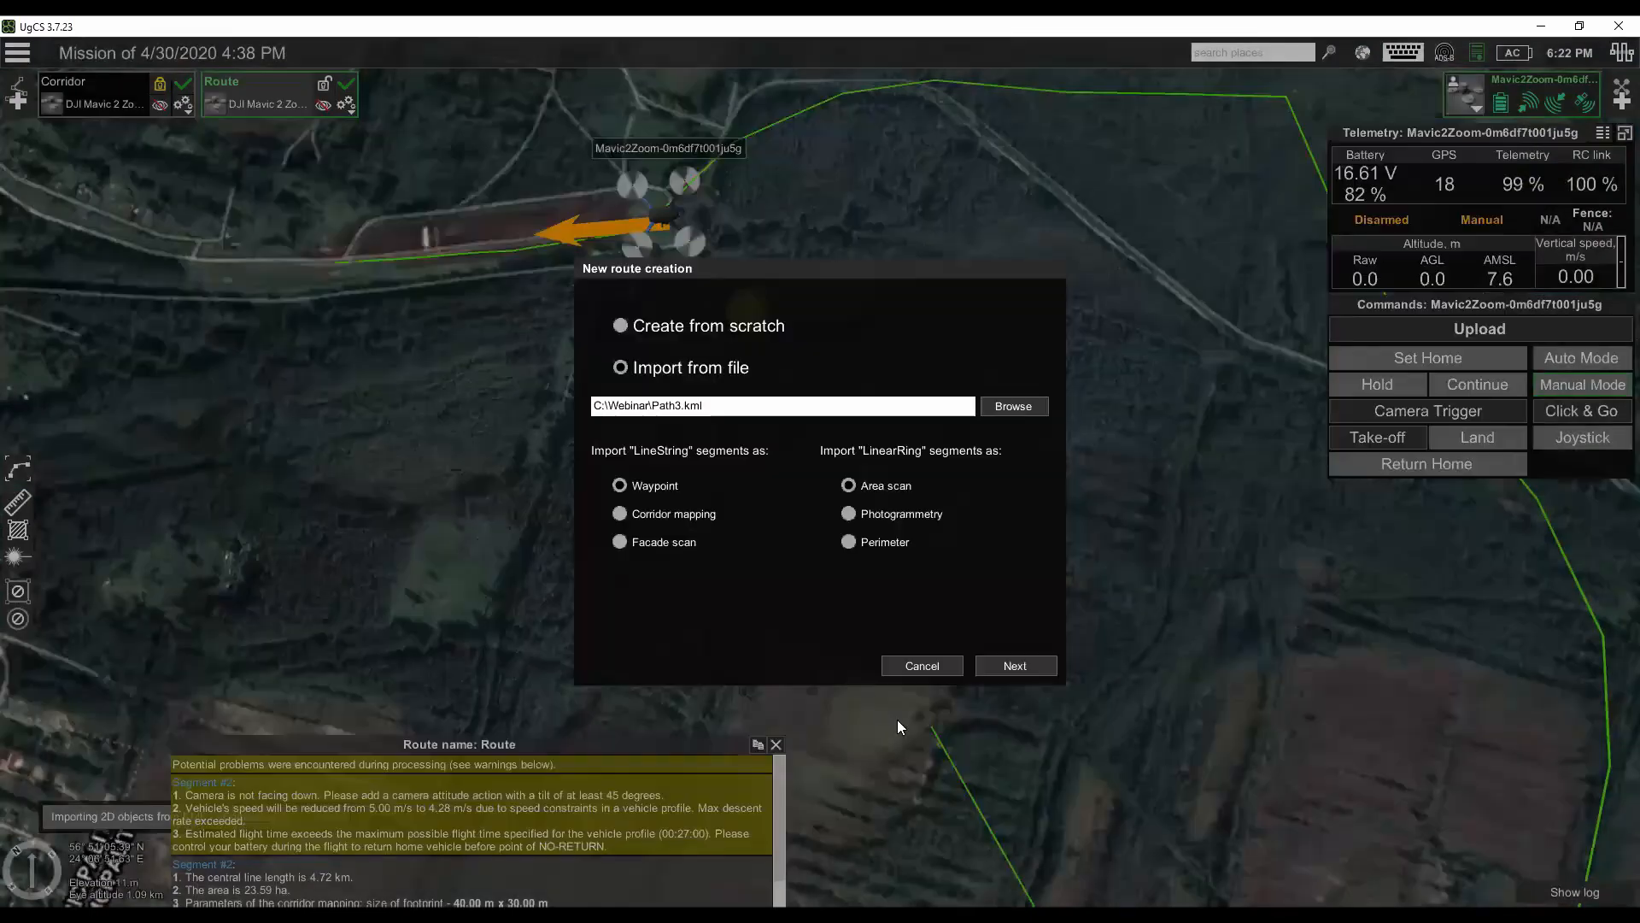
pyautogui.click(1027, 666)
pyautogui.click(787, 435)
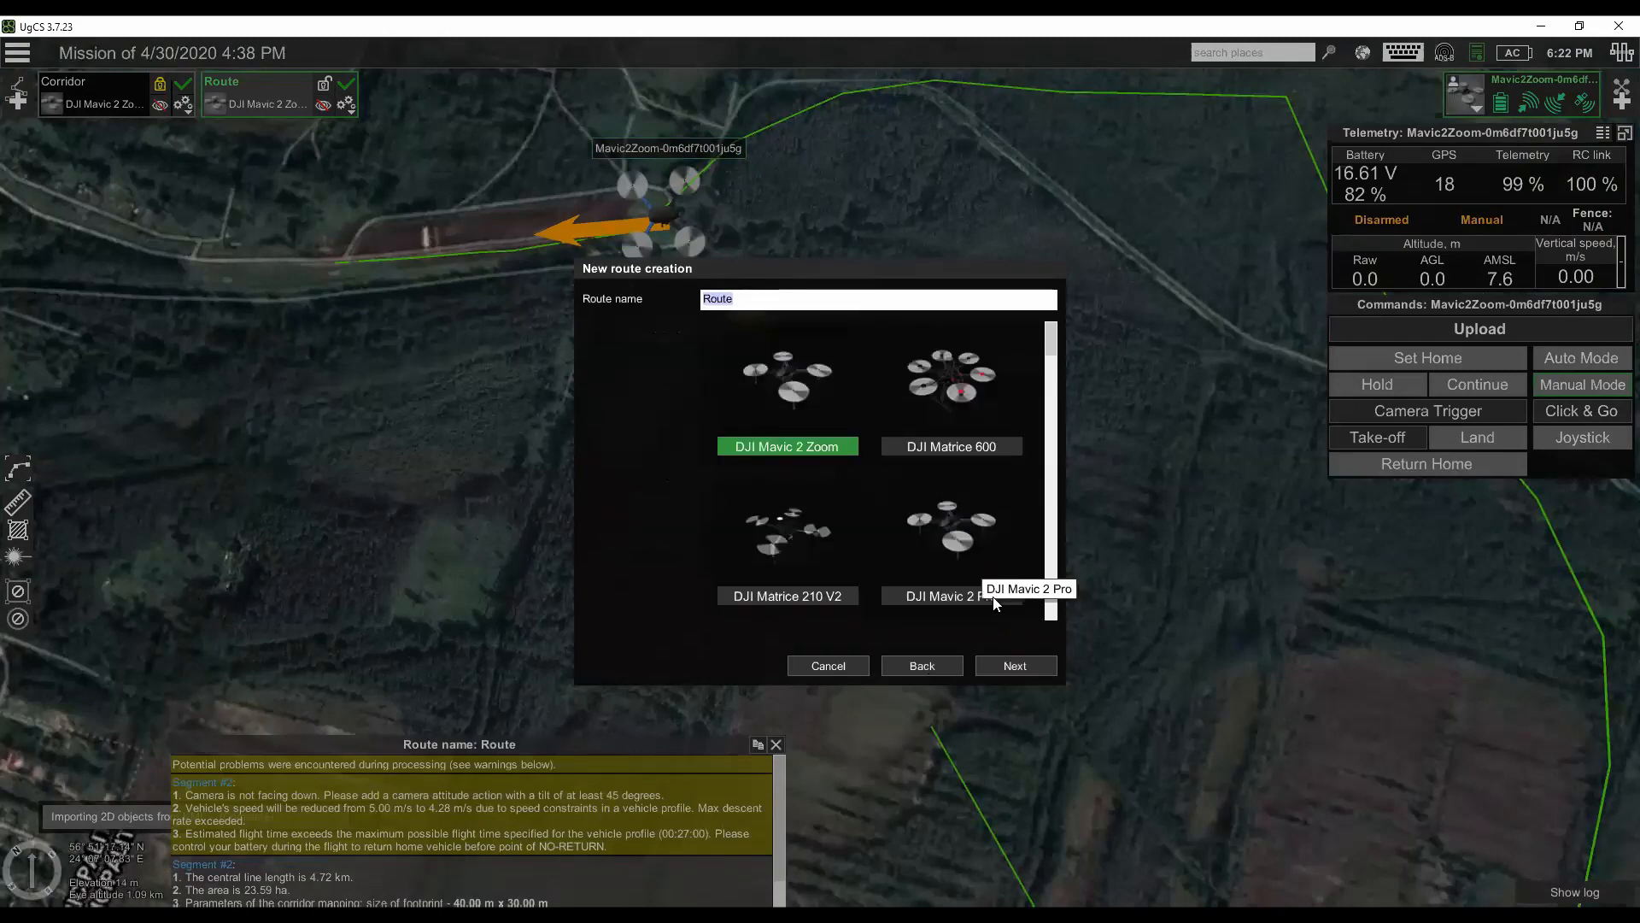
pyautogui.click(1036, 667)
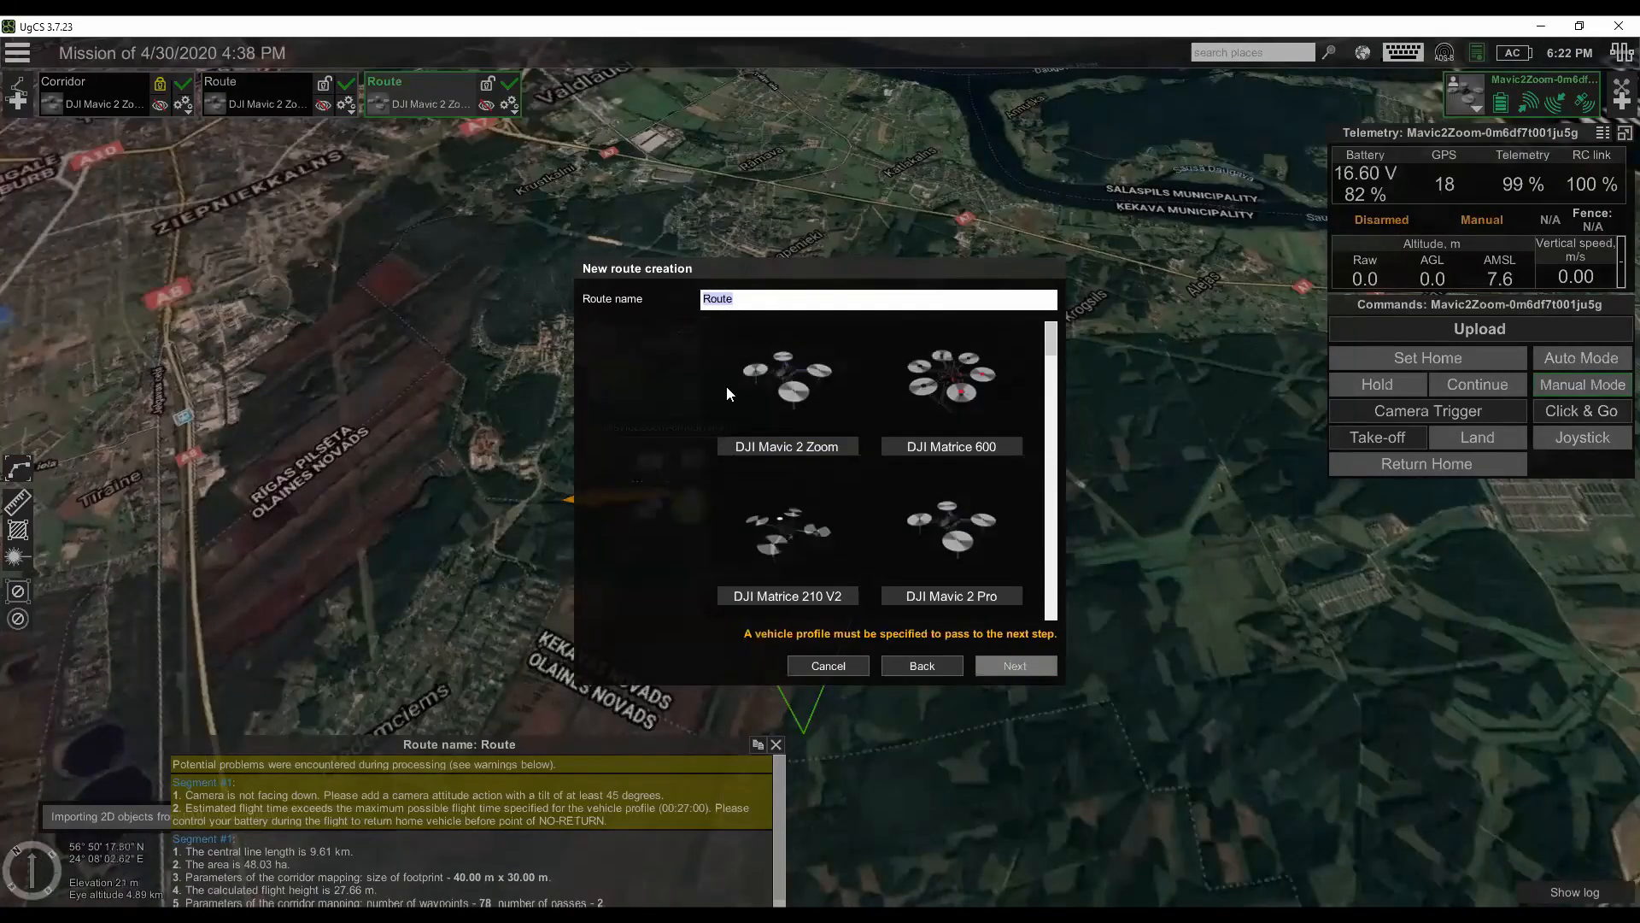
# - Create another imported corridor mapping route with the DJI Mavic 2 Zoom profile and hide it on the map
pyautogui.click(791, 400)
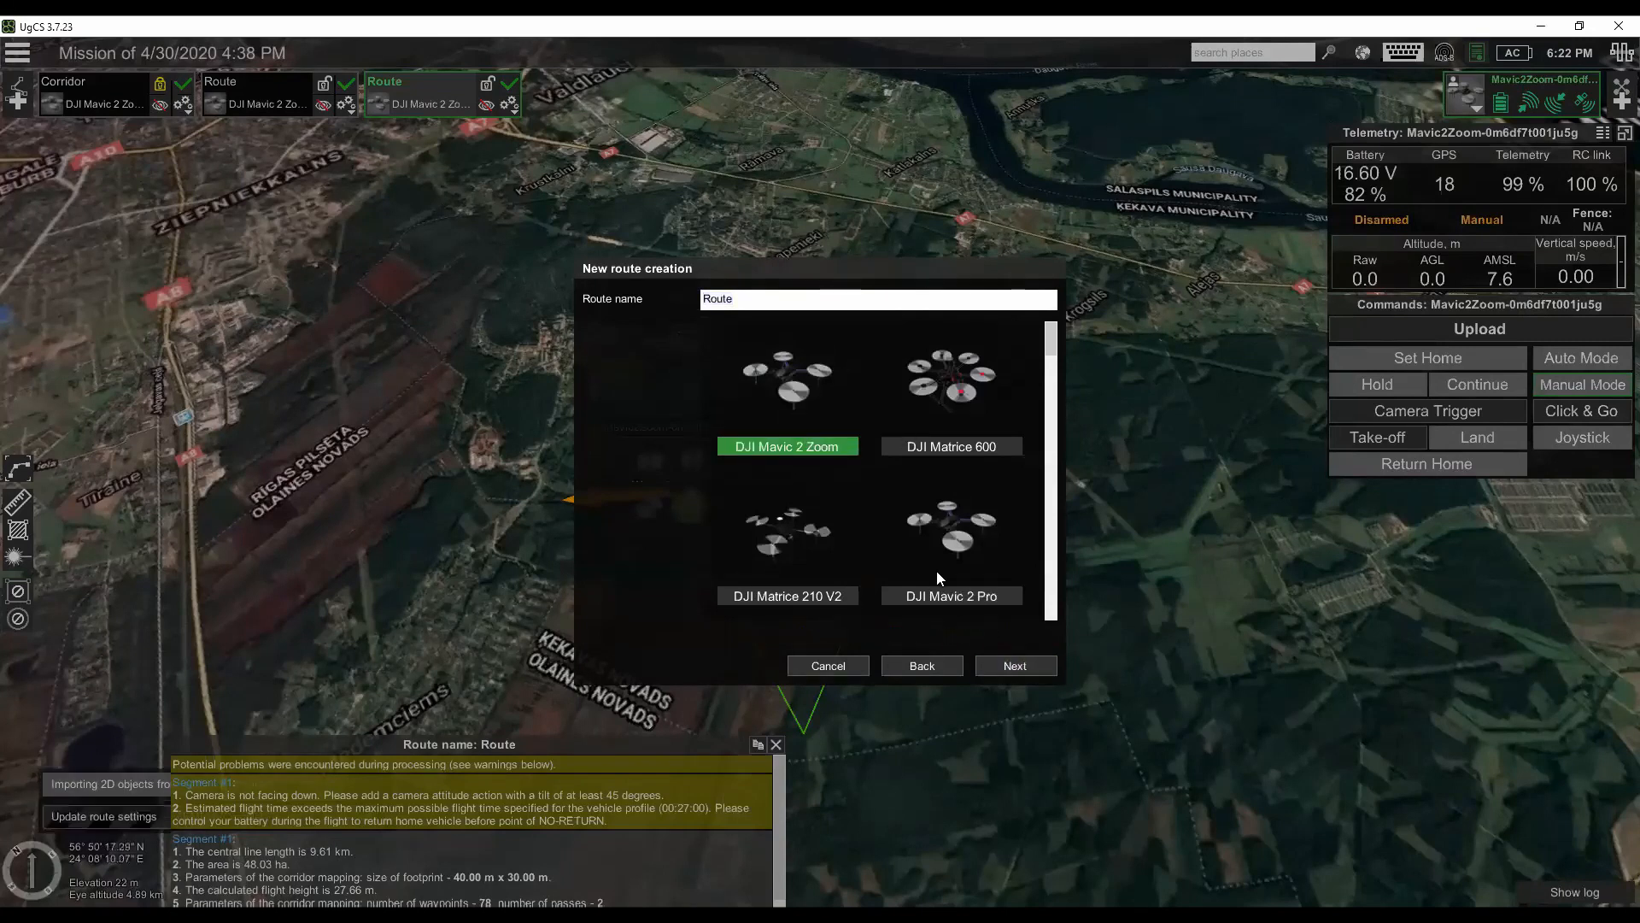
pyautogui.click(1015, 666)
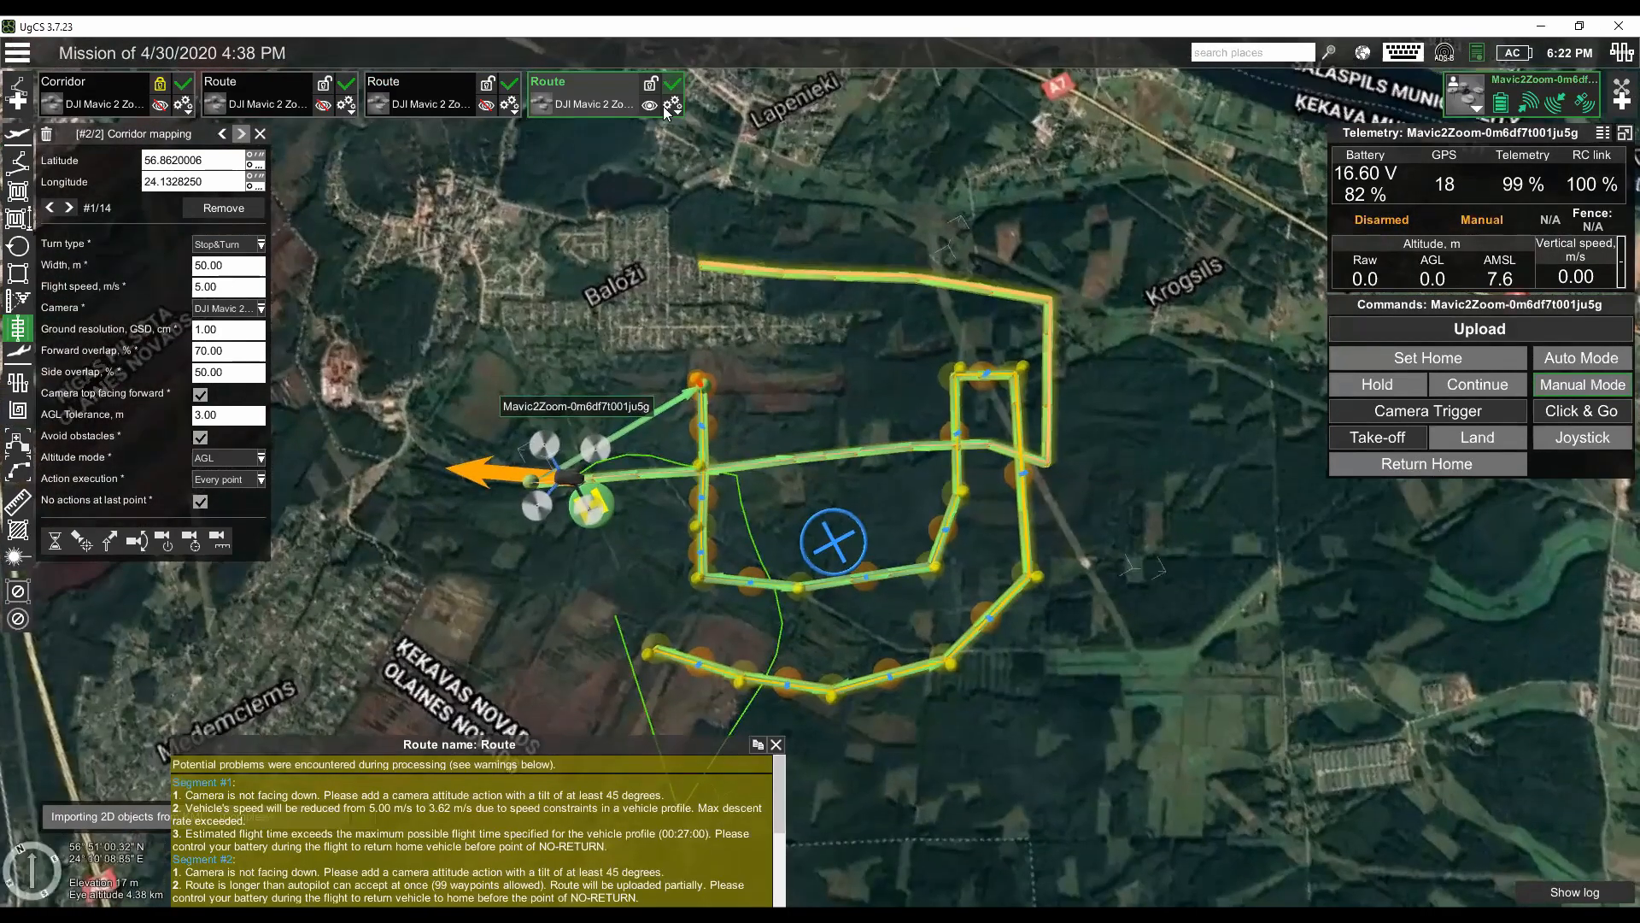
pyautogui.click(650, 105)
# - Add a new 2D objects source named PATH to the map layers
pyautogui.click(1363, 52)
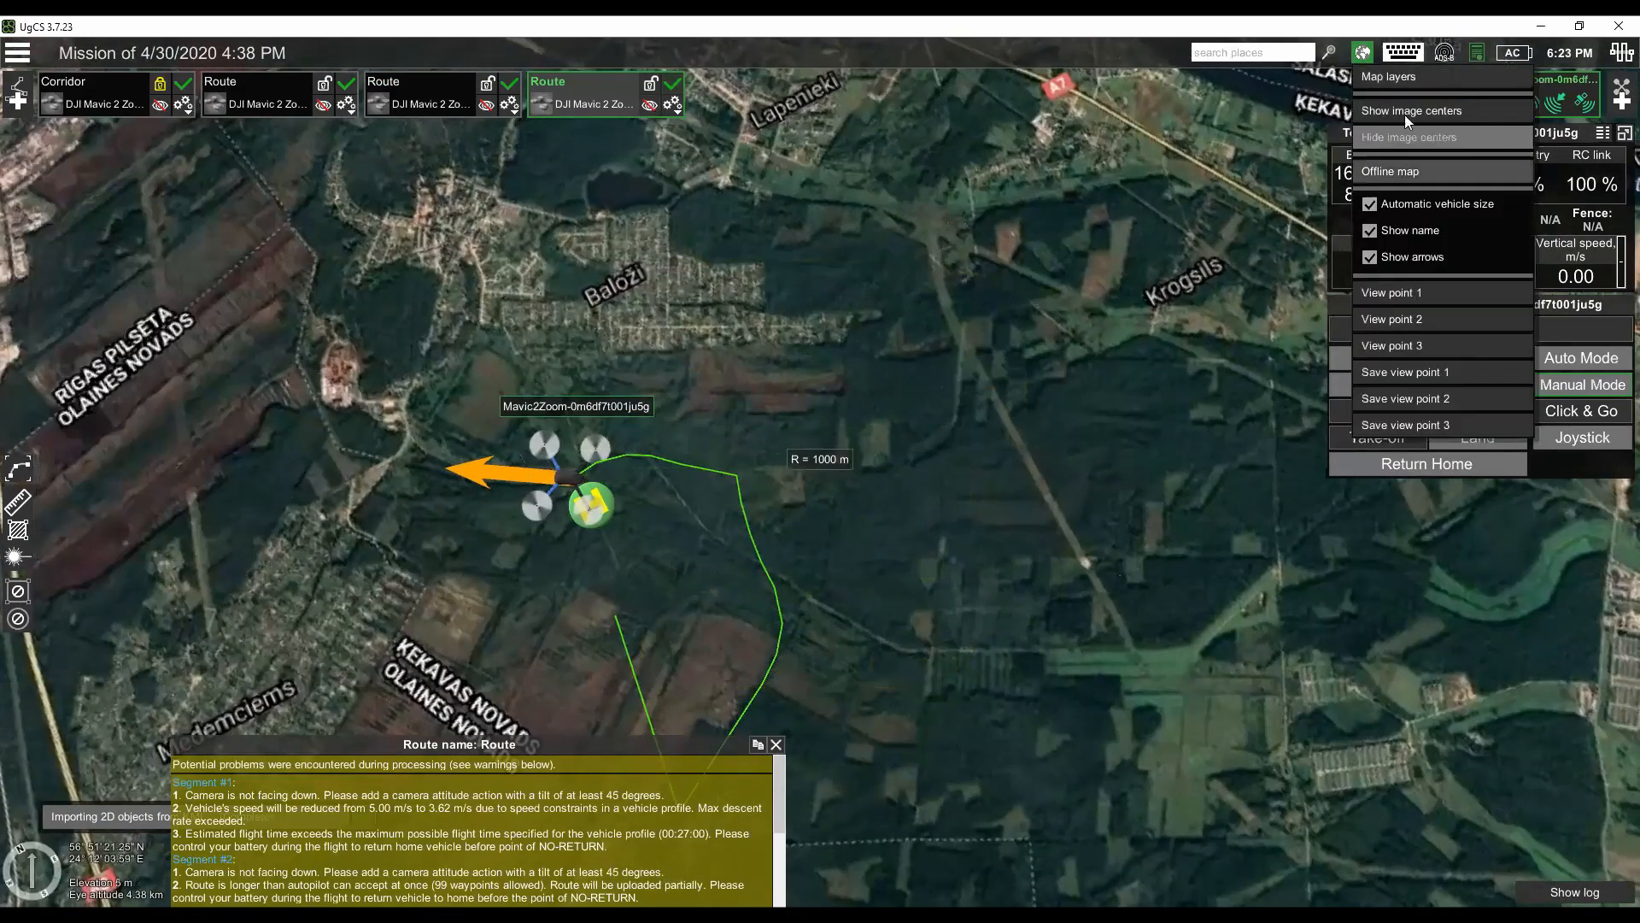
pyautogui.click(1389, 77)
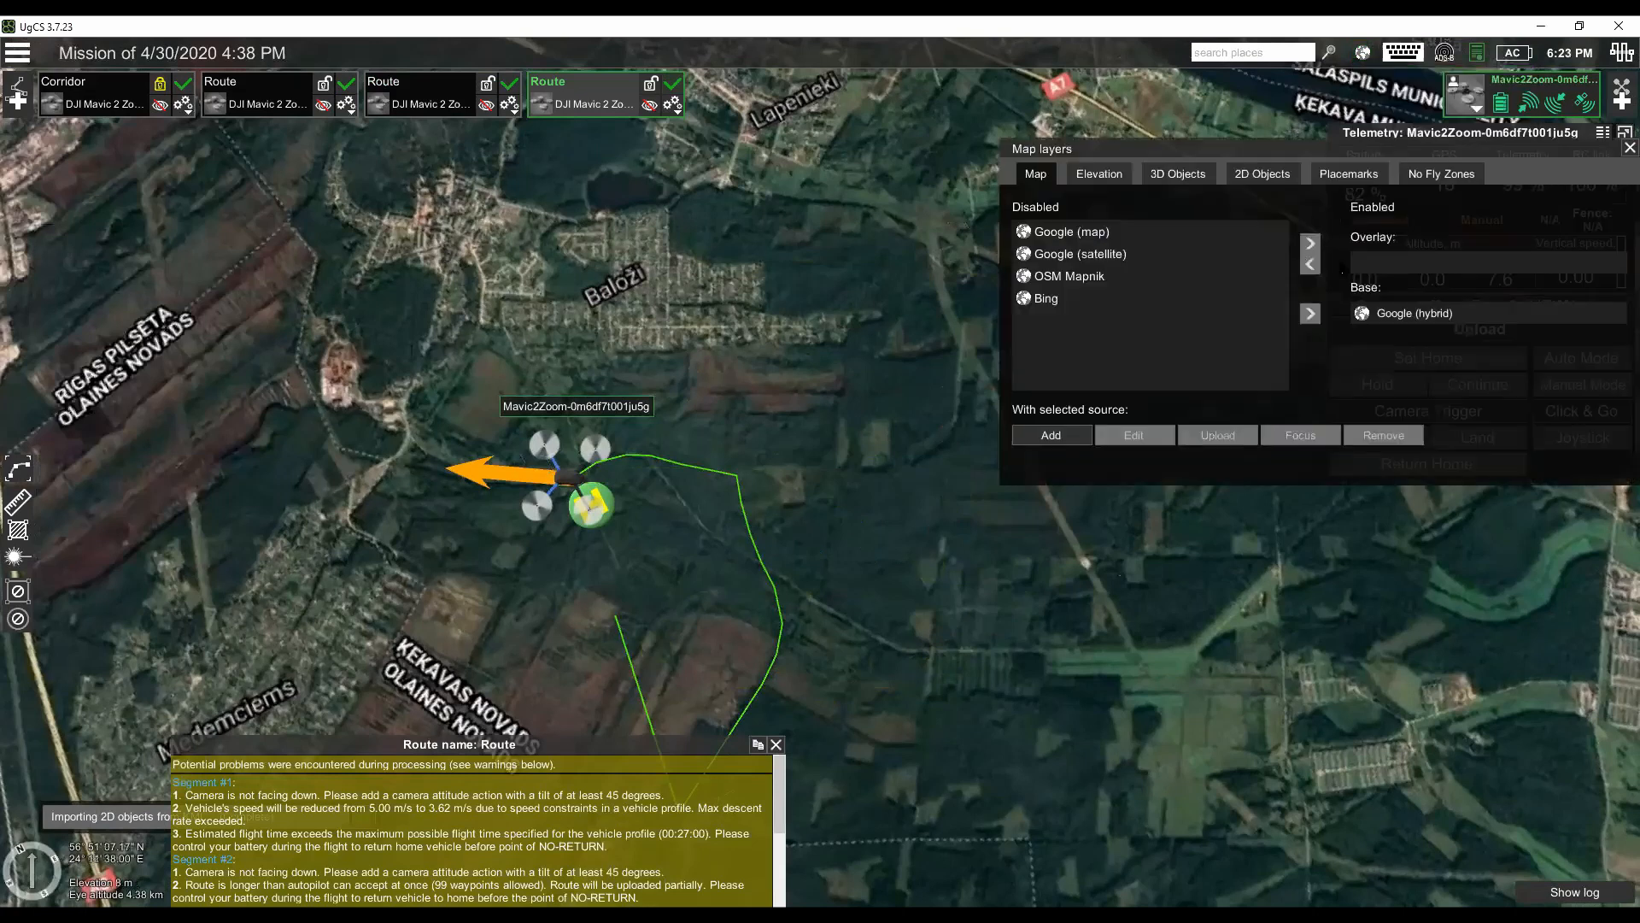
pyautogui.click(1259, 177)
pyautogui.click(1061, 429)
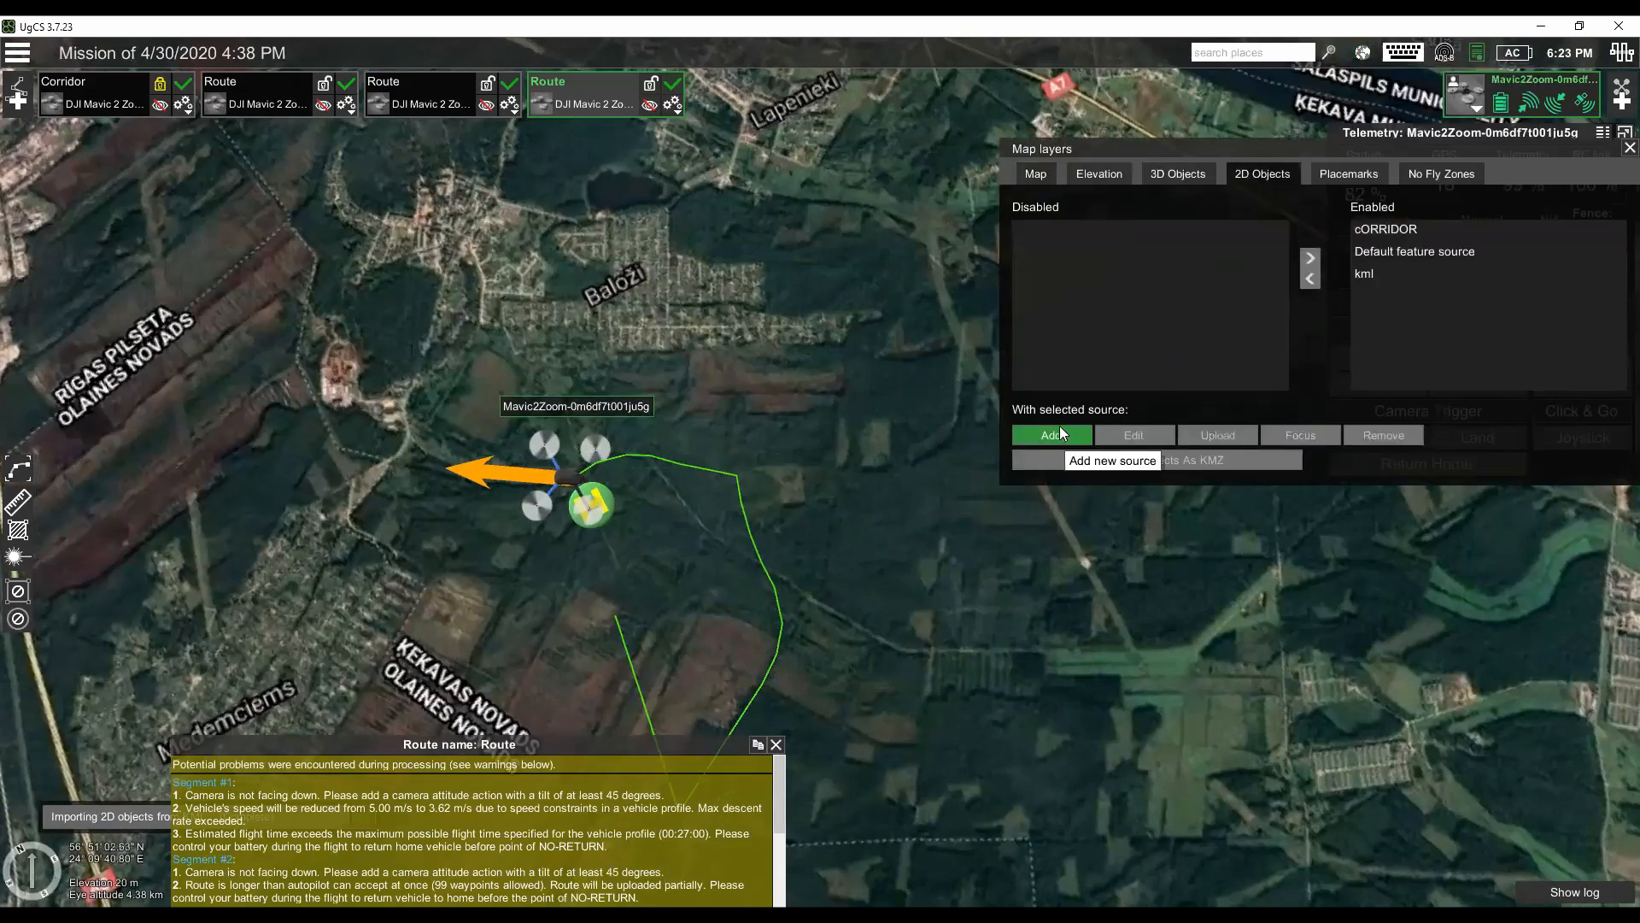
pyautogui.click(1059, 429)
pyautogui.click(906, 462)
pyautogui.write('PATH')
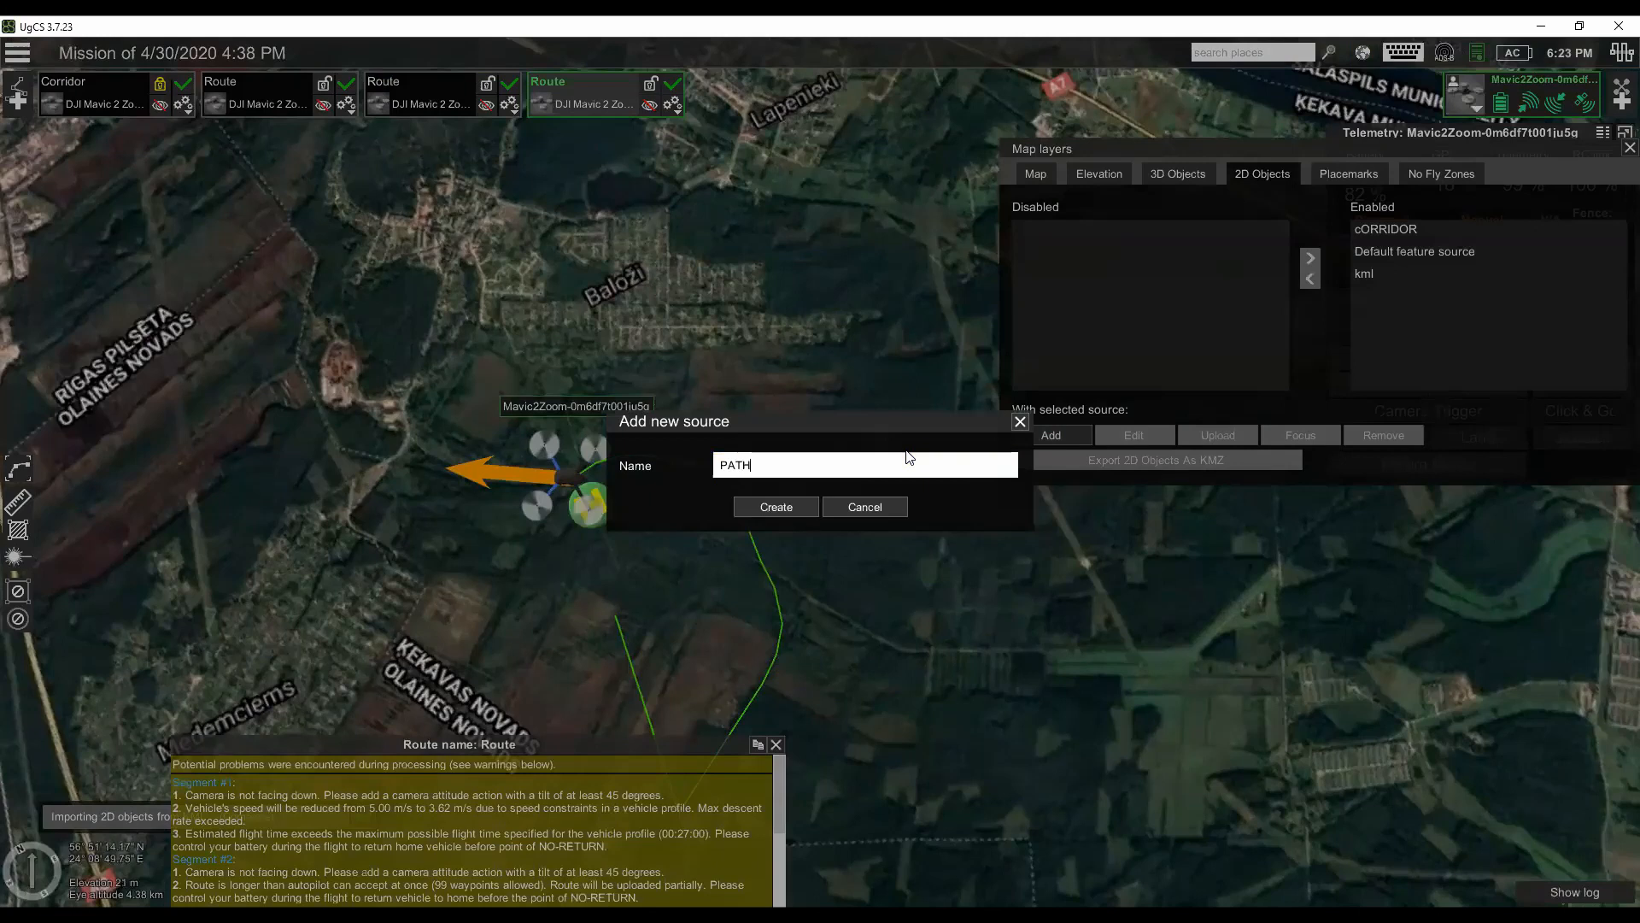
pyautogui.click(801, 504)
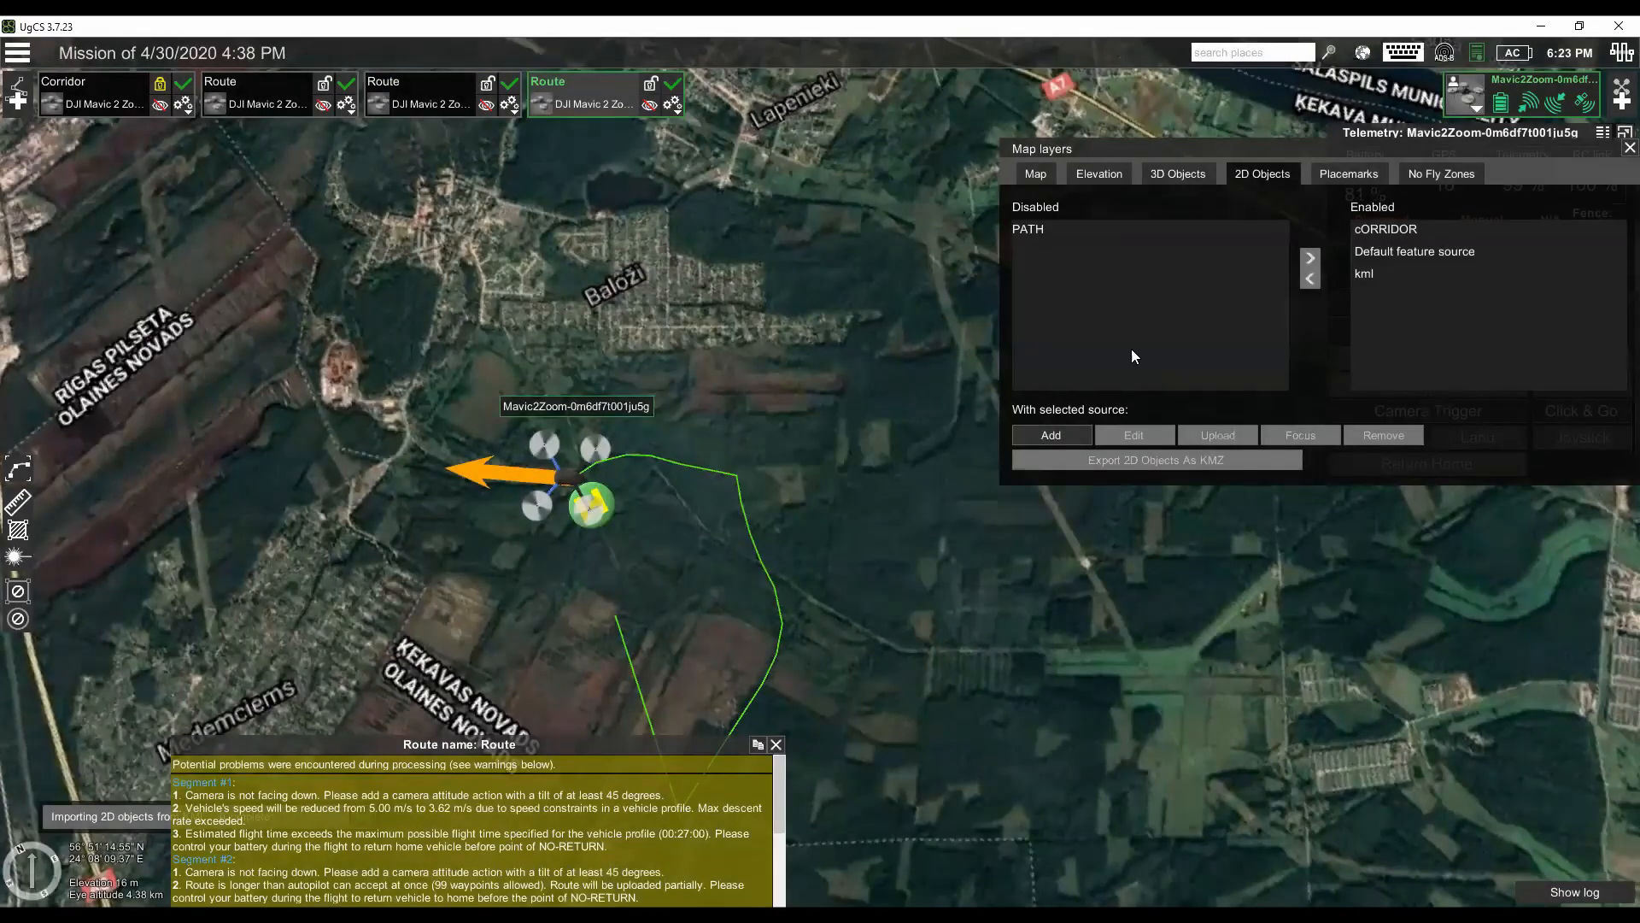
# - Upload Path_combined.kml to the PATH source
pyautogui.click(1062, 229)
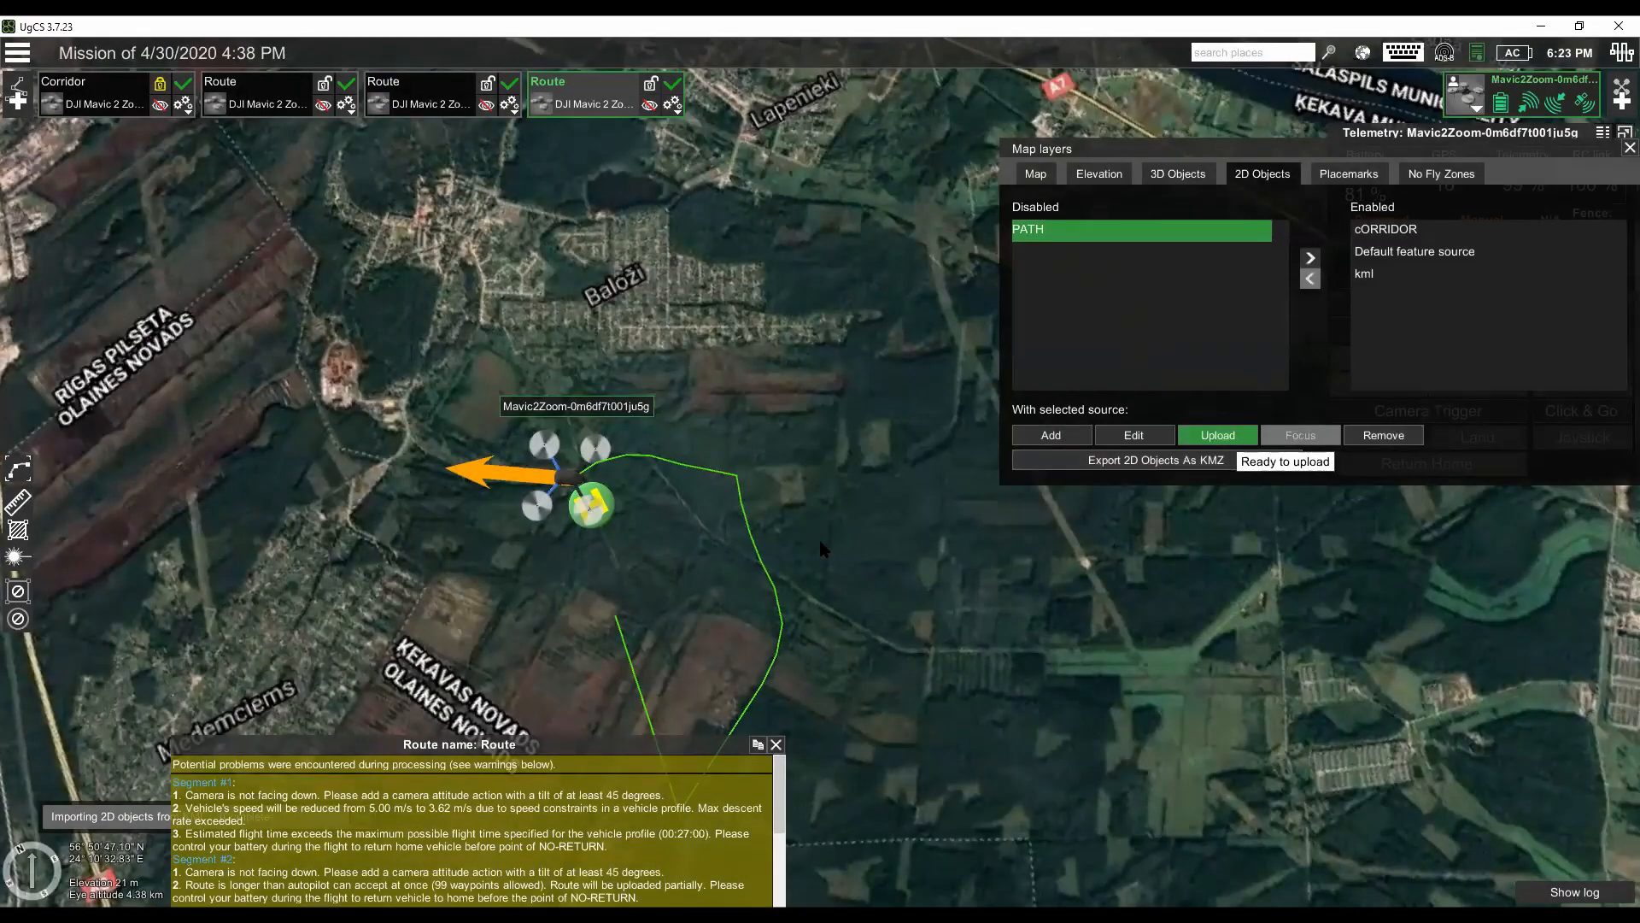
pyautogui.click(1243, 435)
pyautogui.click(649, 208)
pyautogui.click(1273, 818)
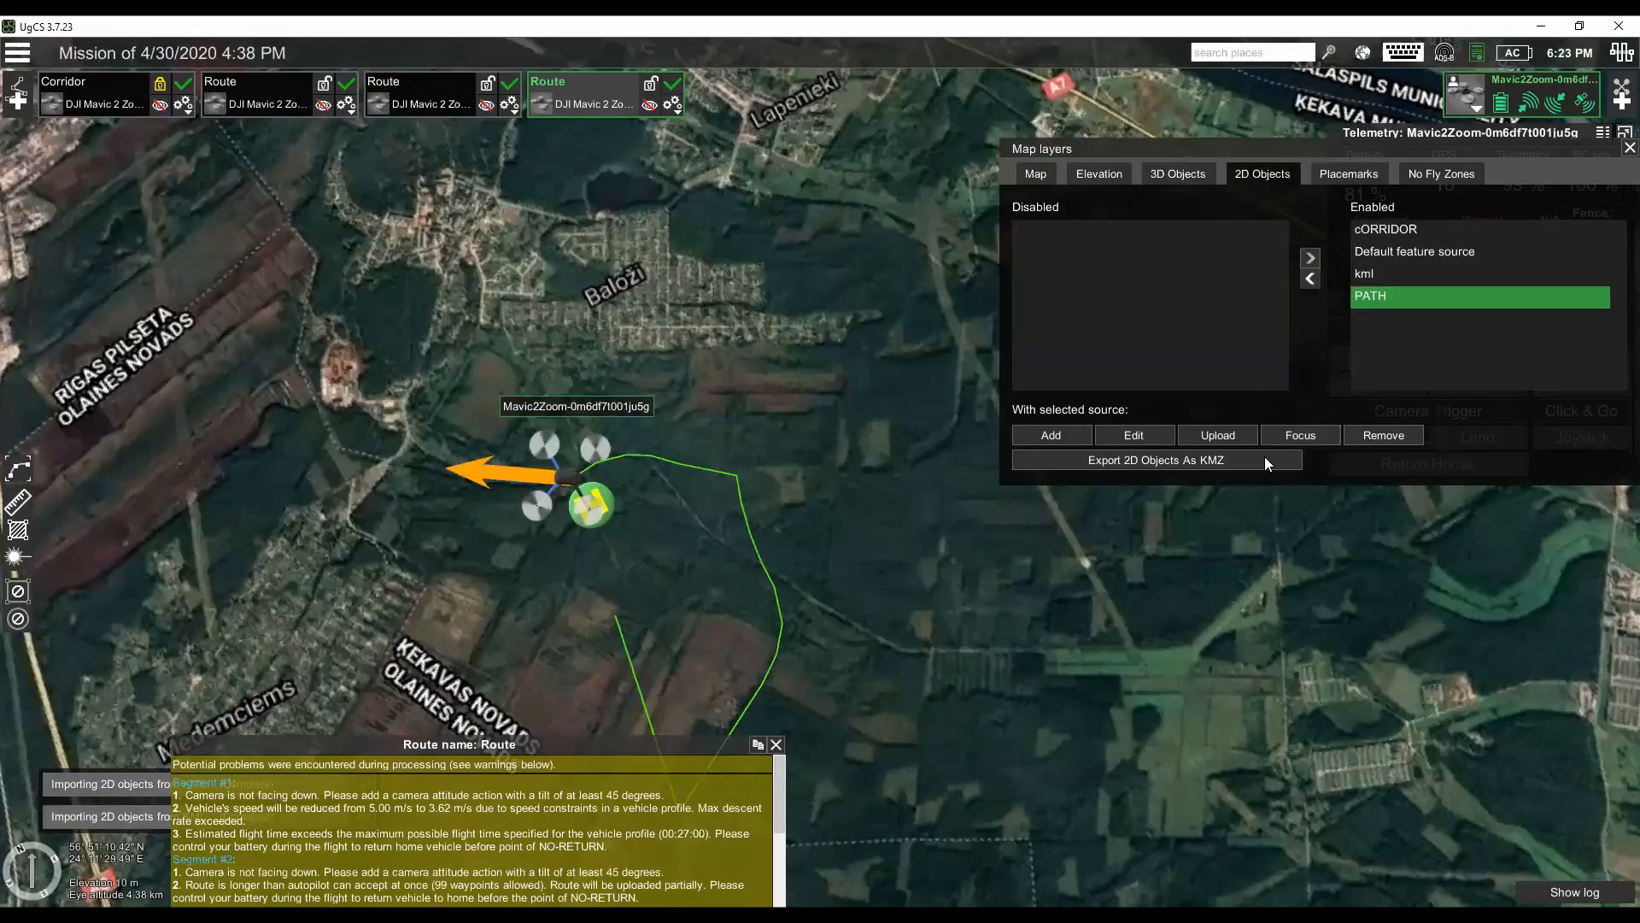
# - Disable the cORRIDOR 2D objects source and close the map layers settings
pyautogui.click(1385, 228)
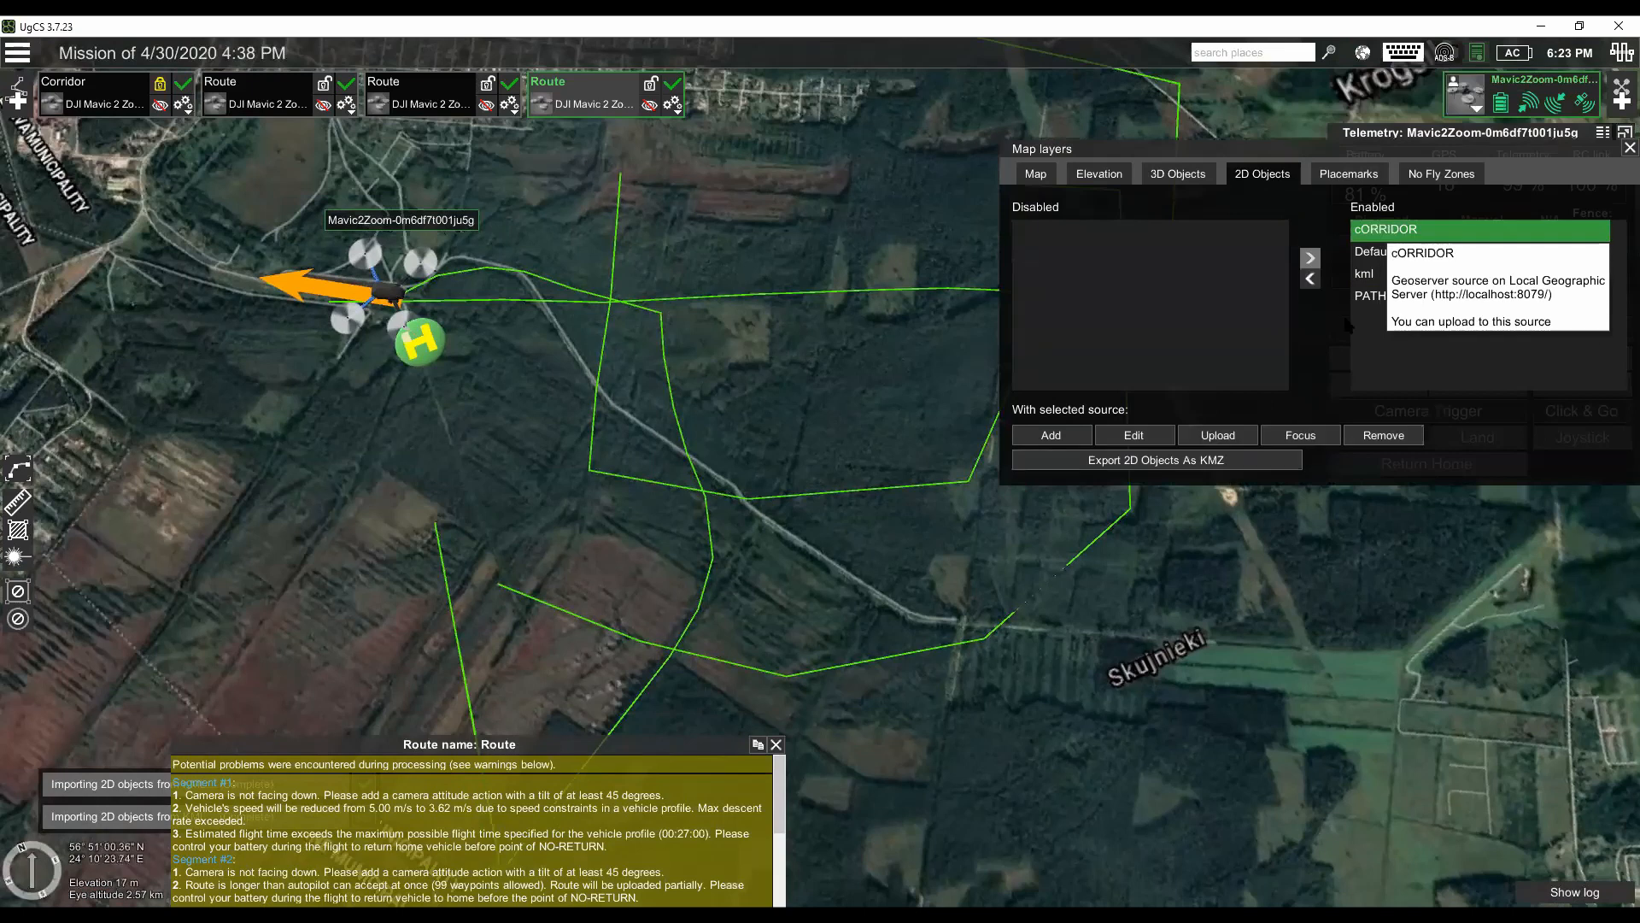
pyautogui.click(1309, 278)
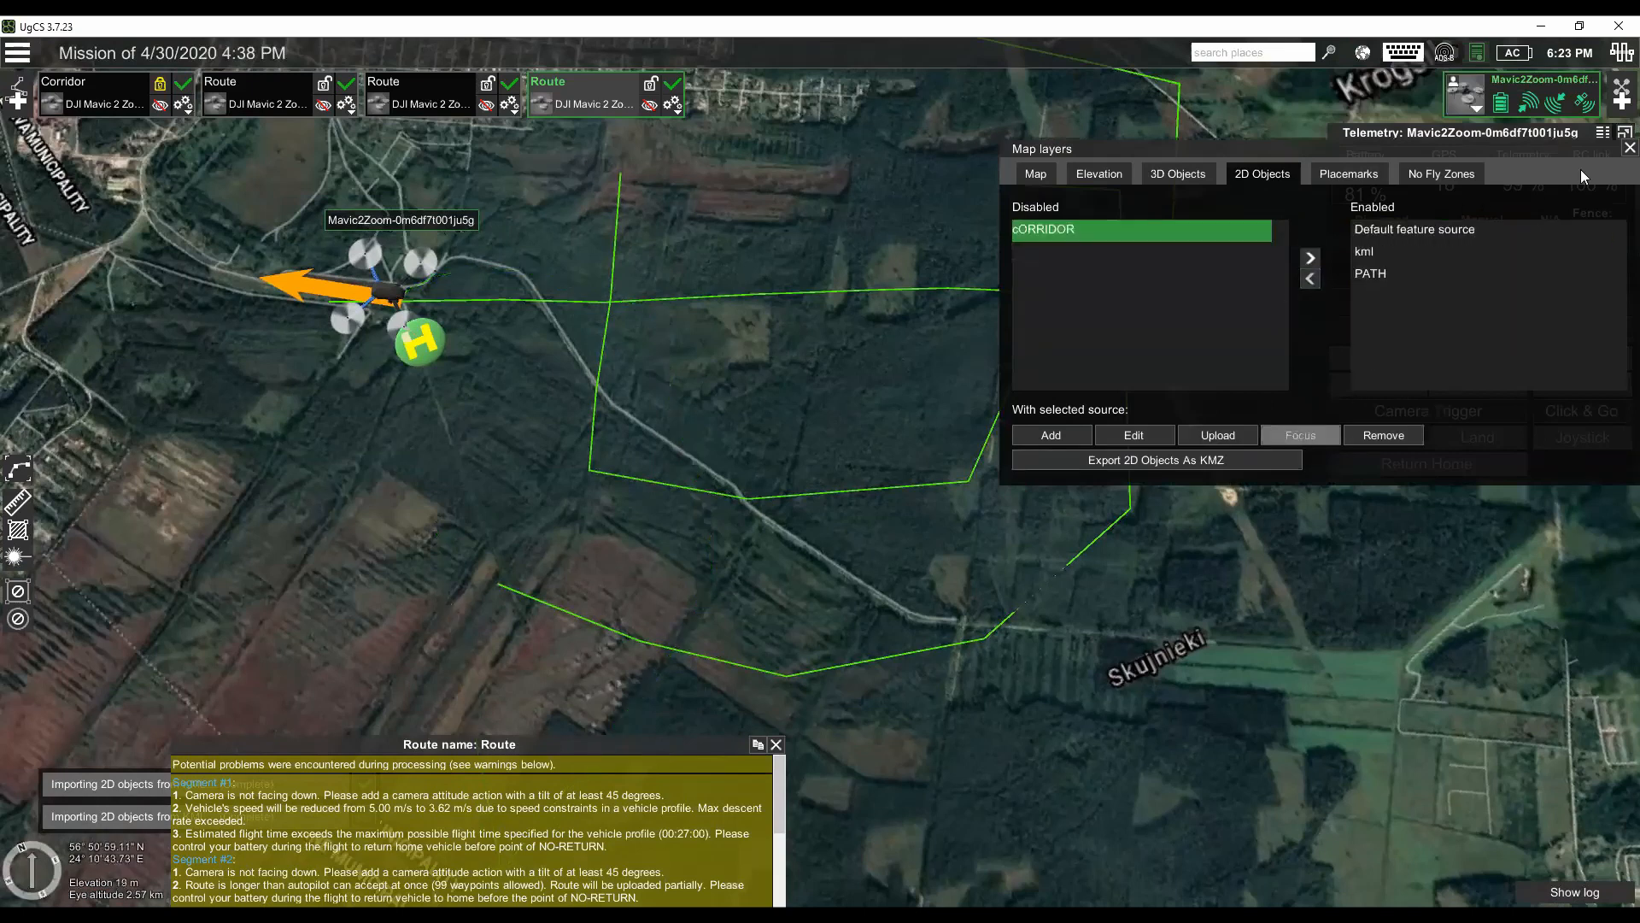
pyautogui.click(1630, 147)
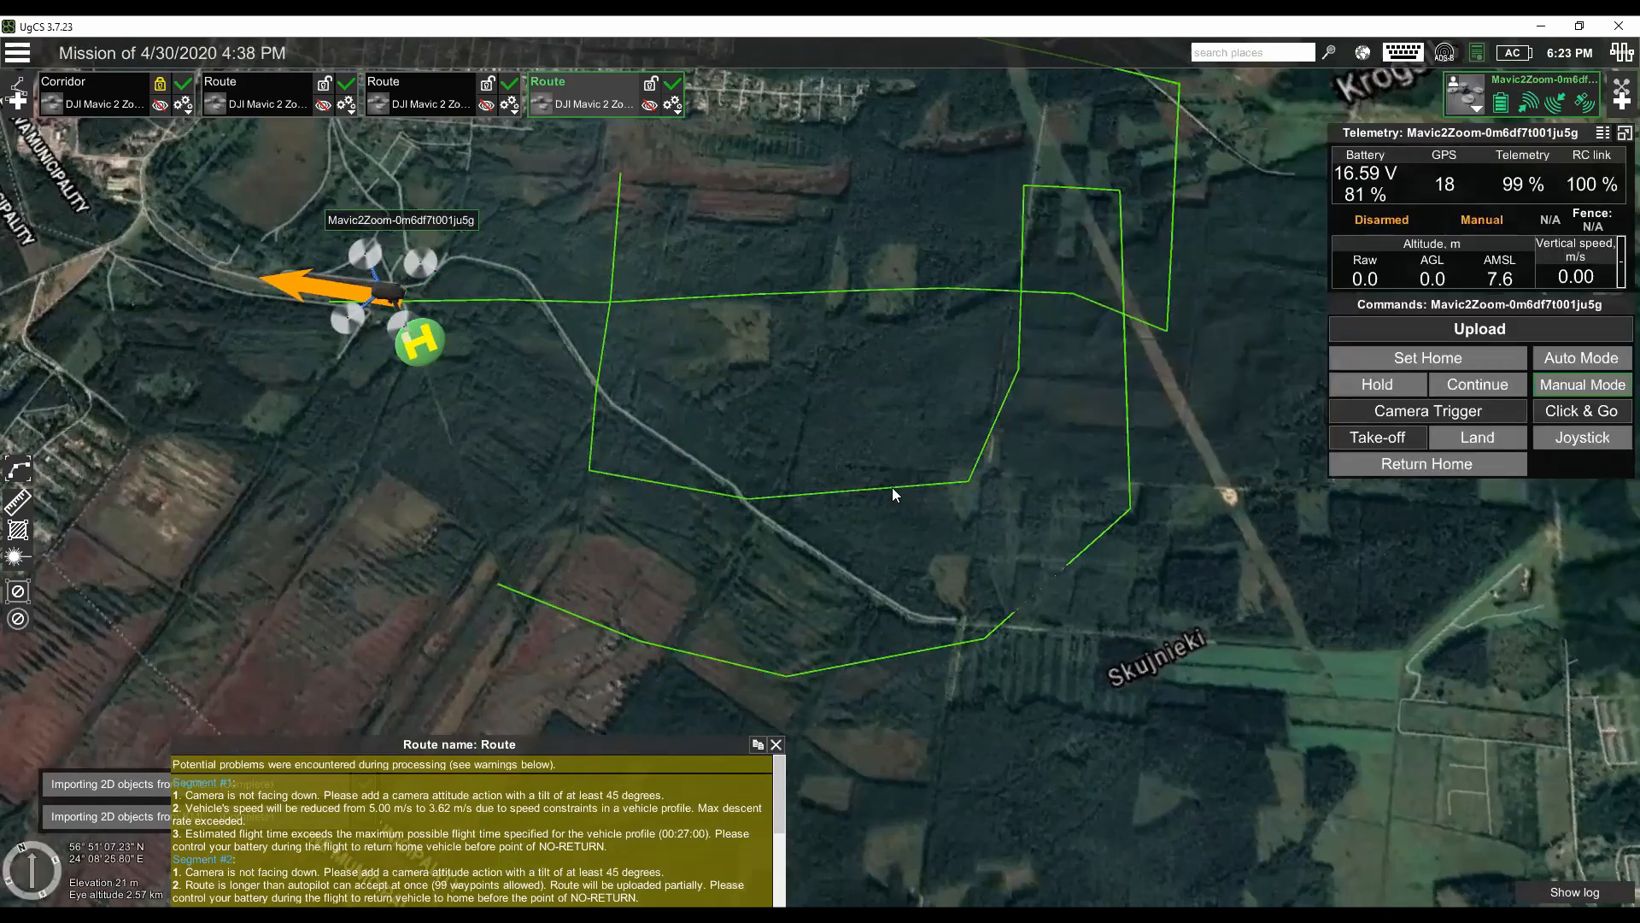
# - Inspect the PATH lines on the map and show the newest imported Route over them
pyautogui.moveTo(866, 400); pyautogui.dragTo(886, 491)
pyautogui.scroll(-1, 668, 453)
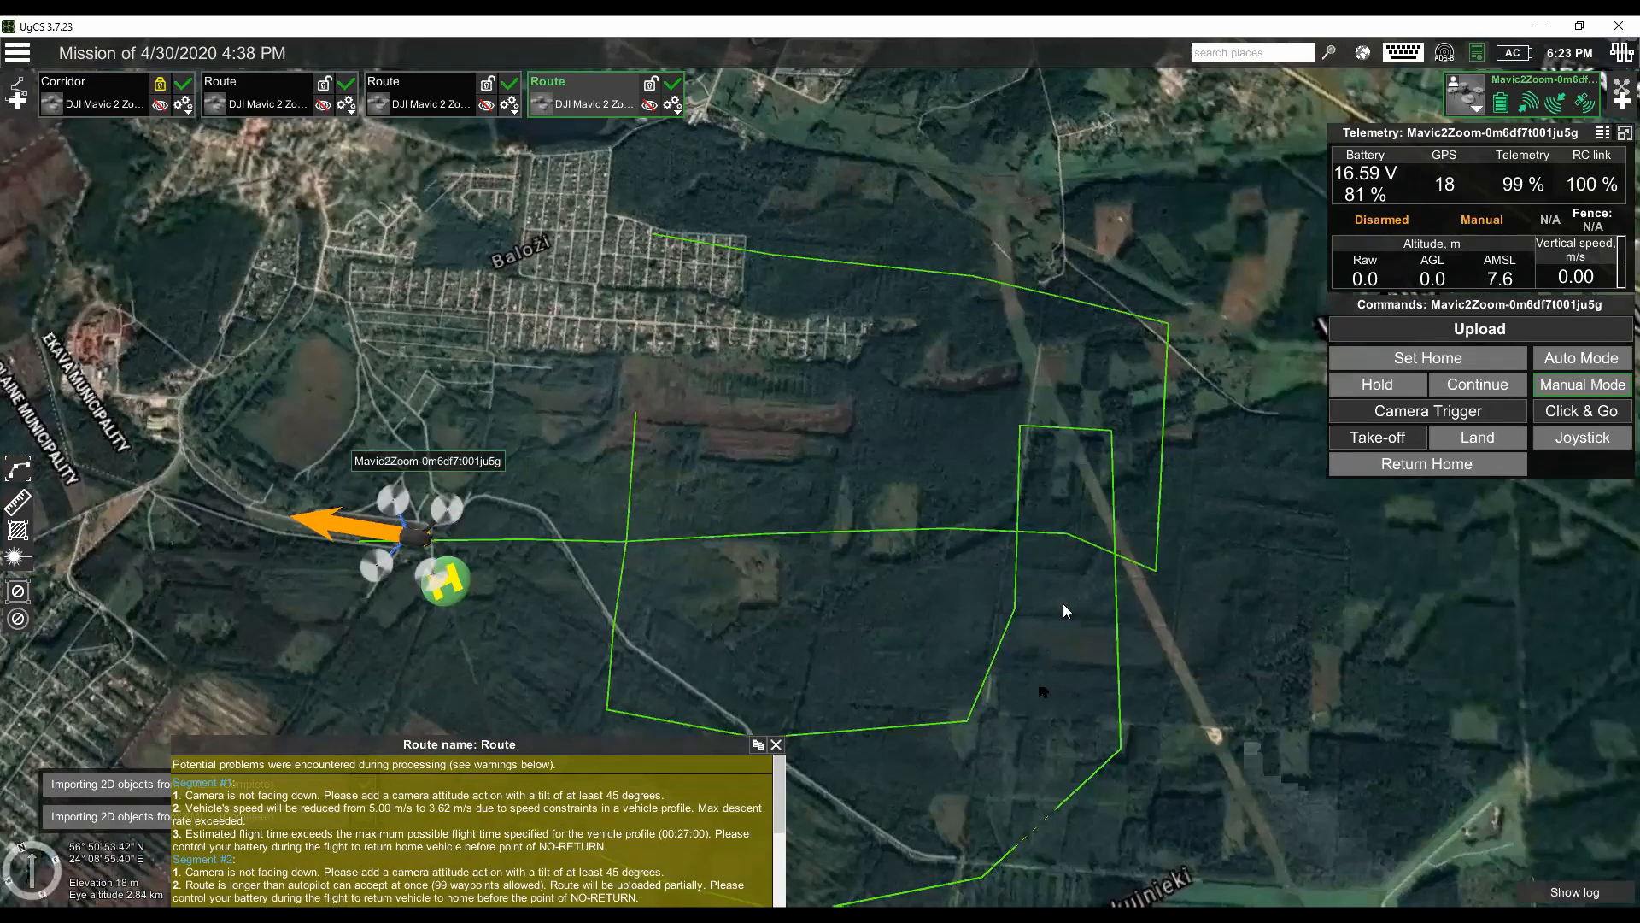
pyautogui.moveTo(832, 530); pyautogui.dragTo(833, 504)
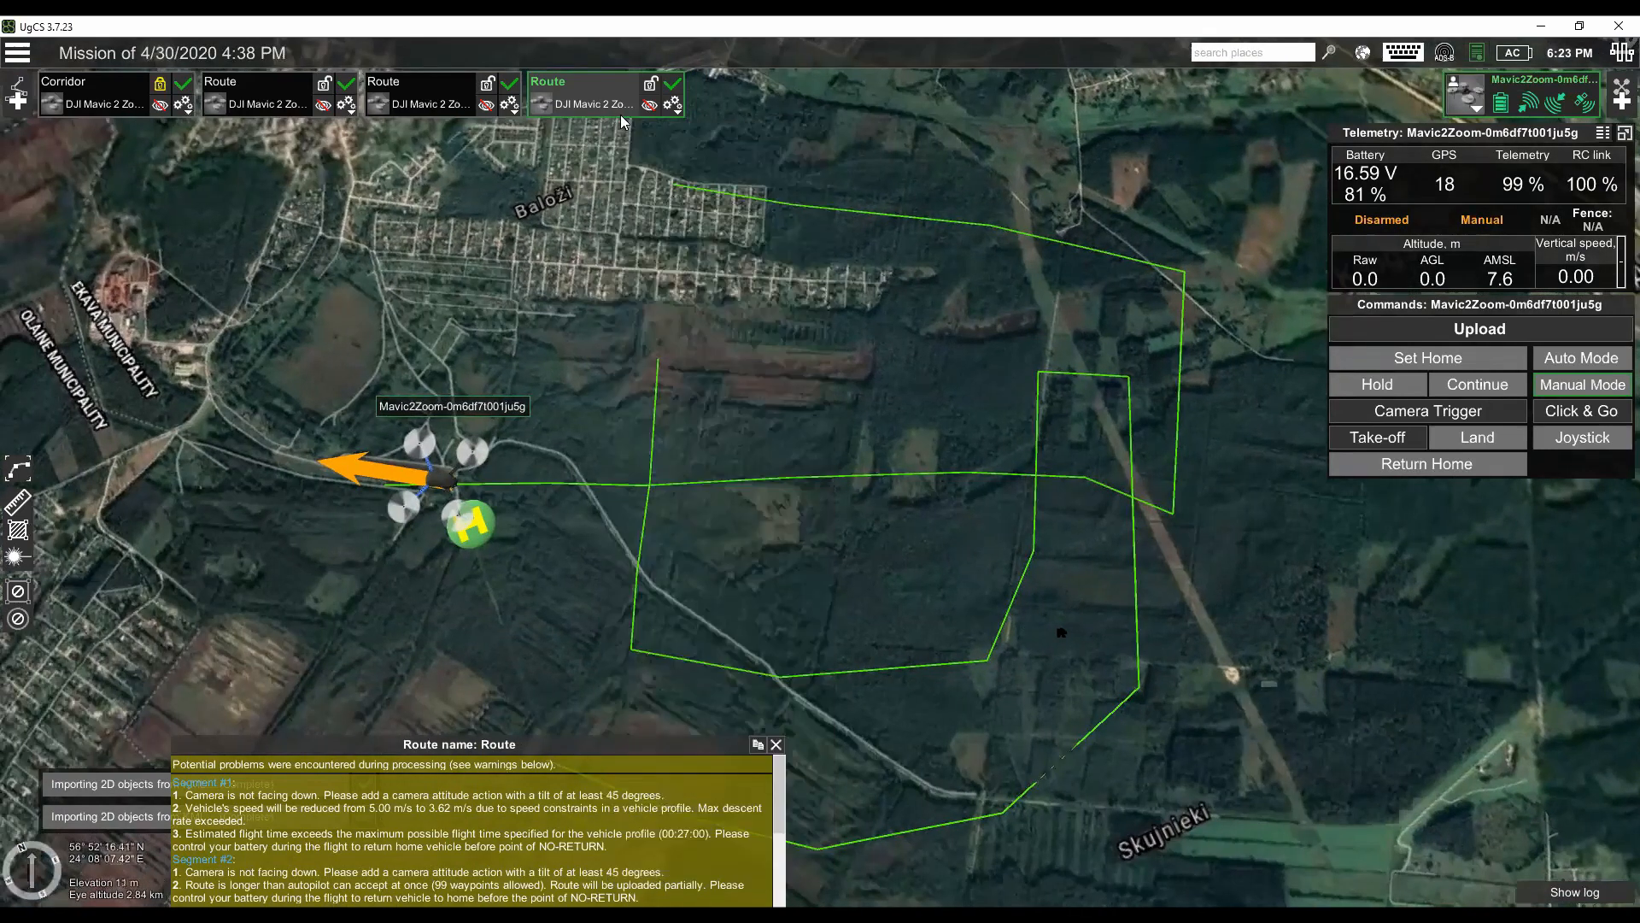
pyautogui.click(649, 106)
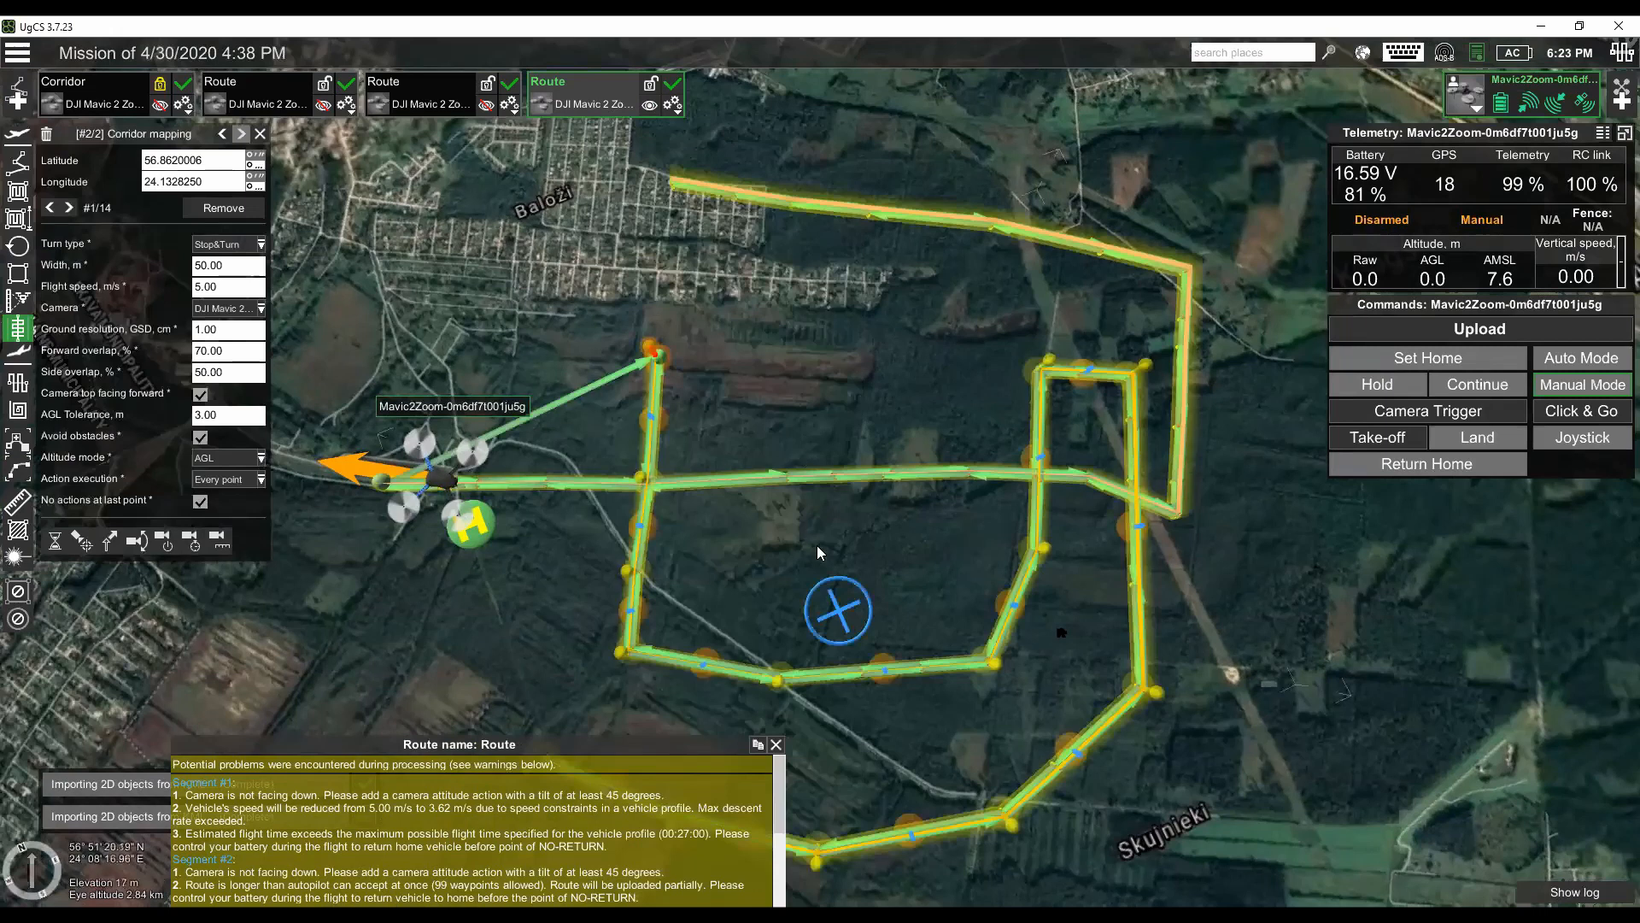
pyautogui.moveTo(839, 534); pyautogui.dragTo(827, 536)
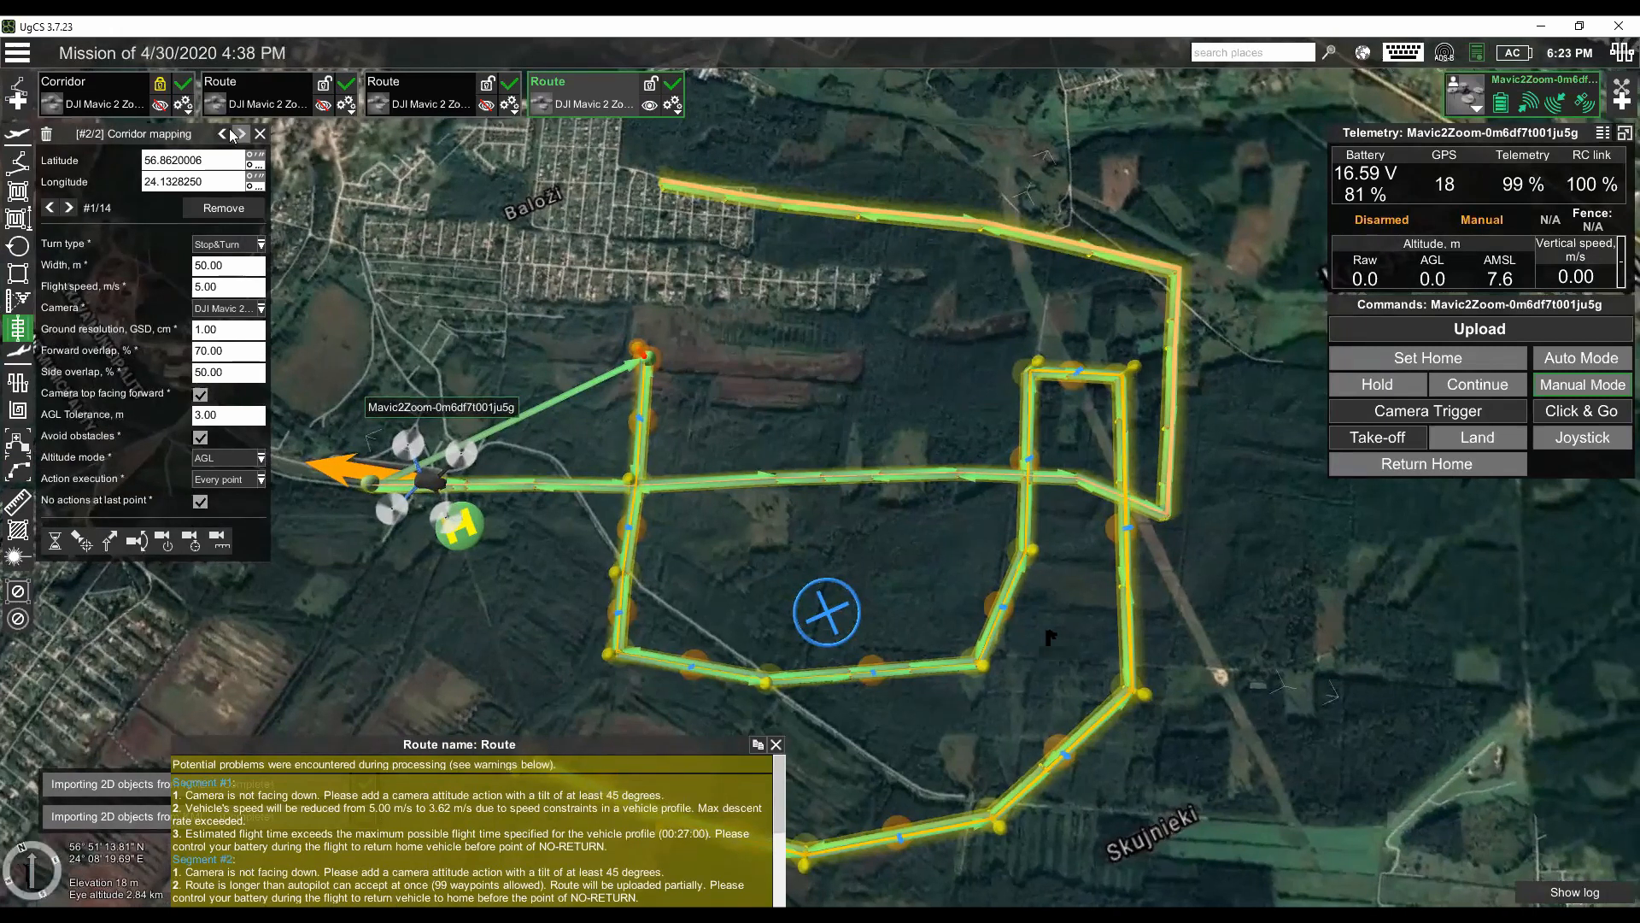
# - Select the first corridor mapping segment and examine how it runs from the home point and connects to the second segment
pyautogui.click(224, 135)
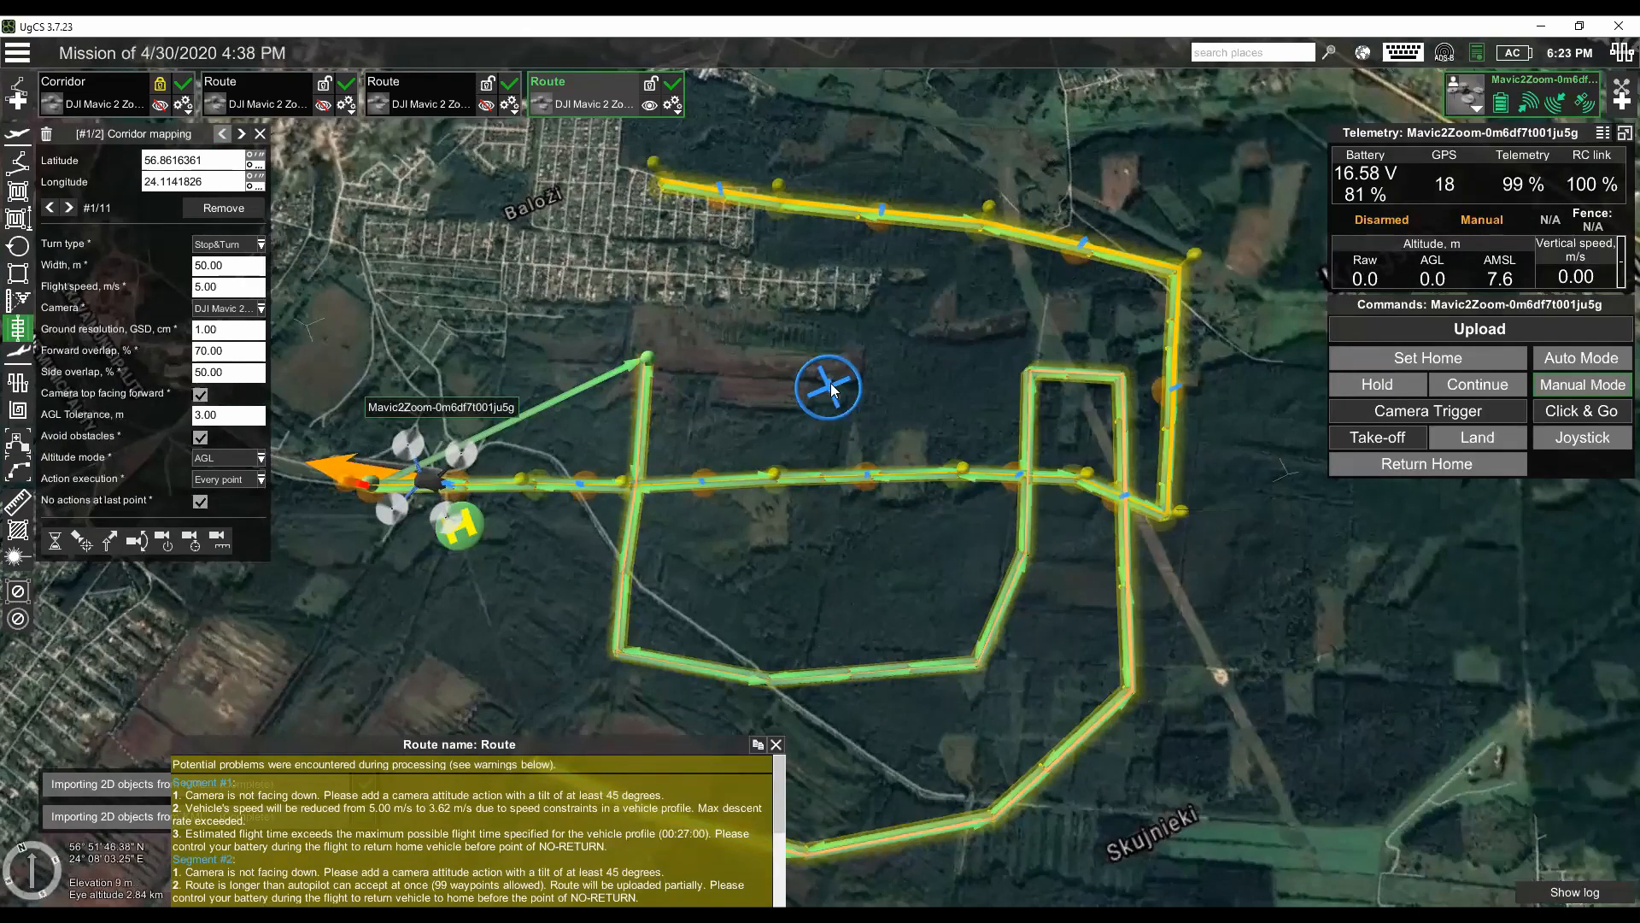
pyautogui.moveTo(540, 589); pyautogui.dragTo(690, 617)
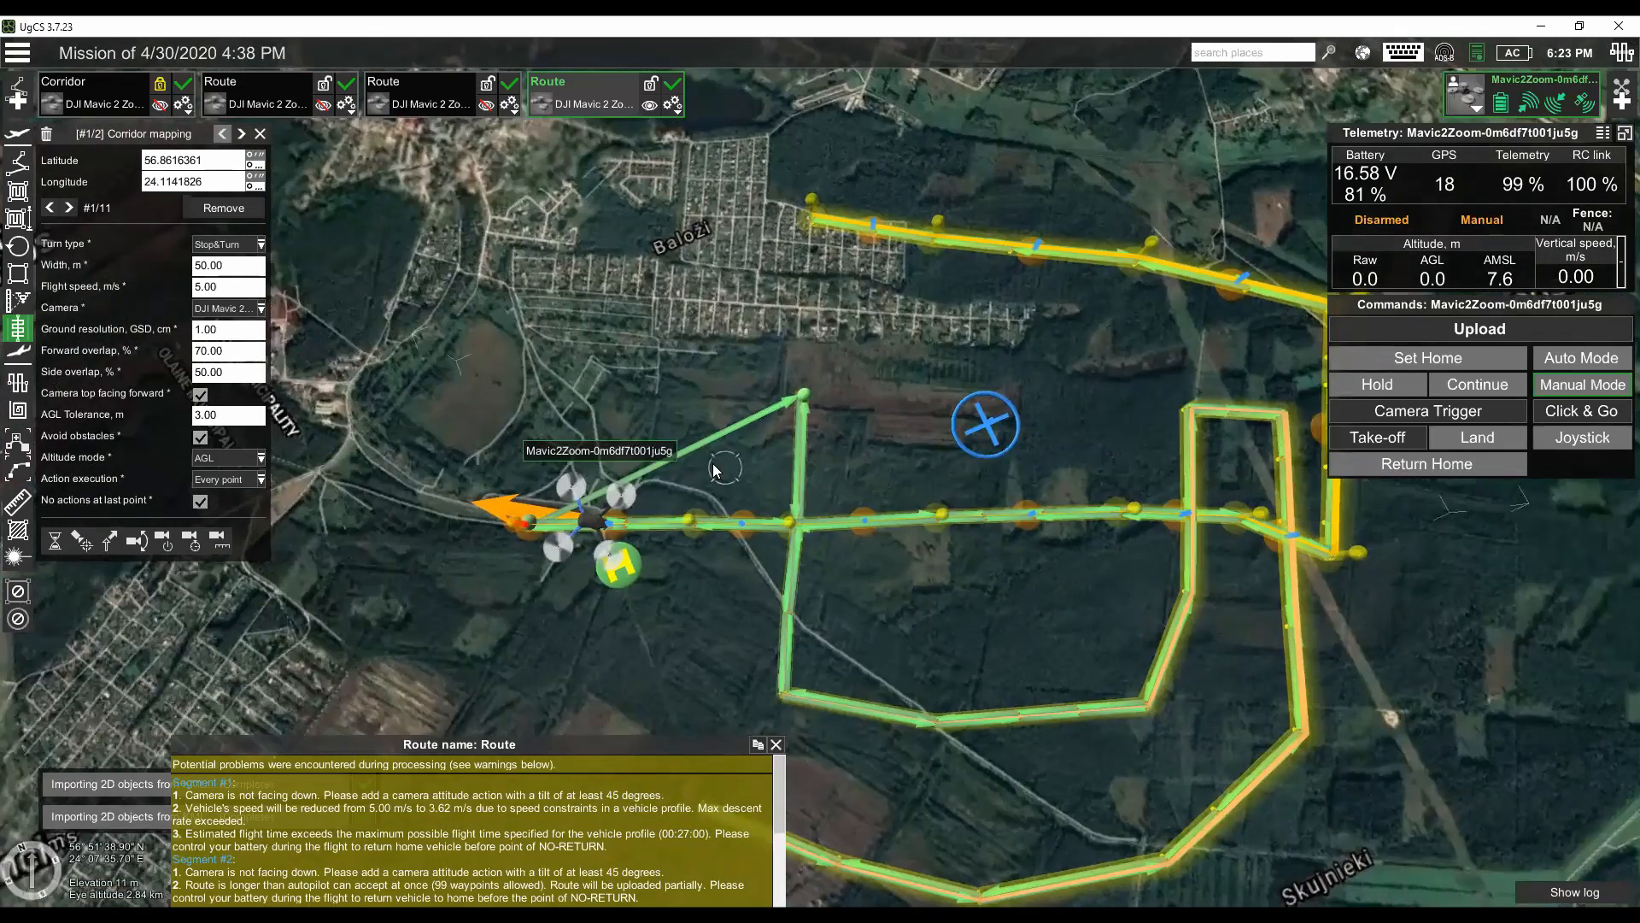
pyautogui.scroll(3, 712, 467)
pyautogui.moveTo(459, 530); pyautogui.dragTo(438, 504)
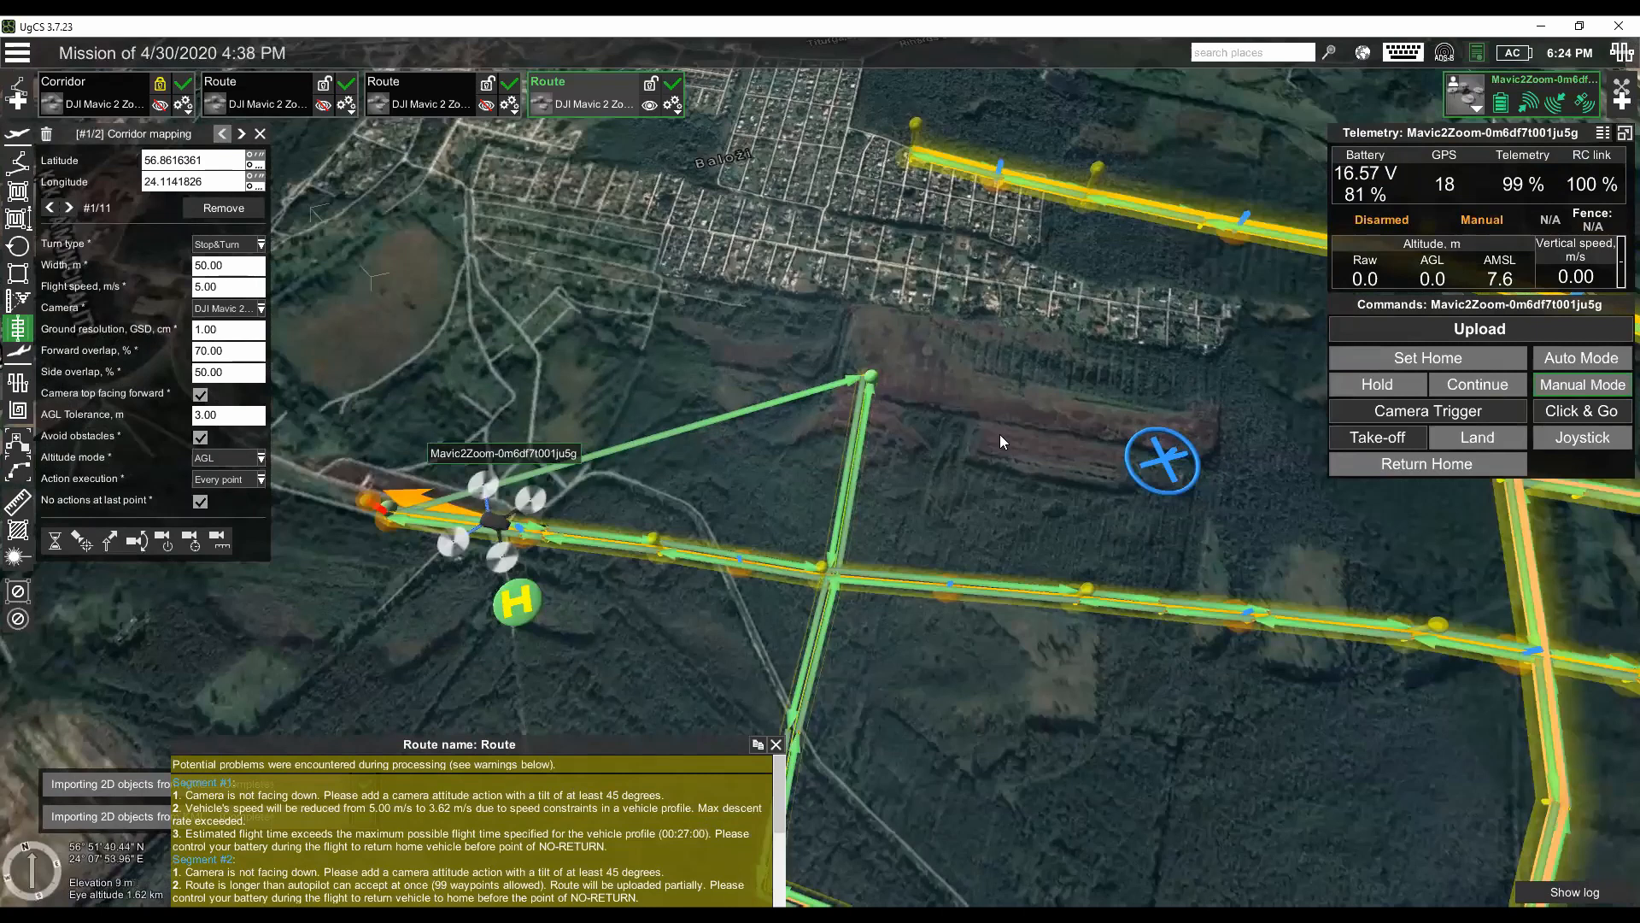
pyautogui.moveTo(1031, 442)
pyautogui.mouseDown()
pyautogui.moveTo(892, 361)
pyautogui.moveTo(808, 272)
pyautogui.mouseUp()
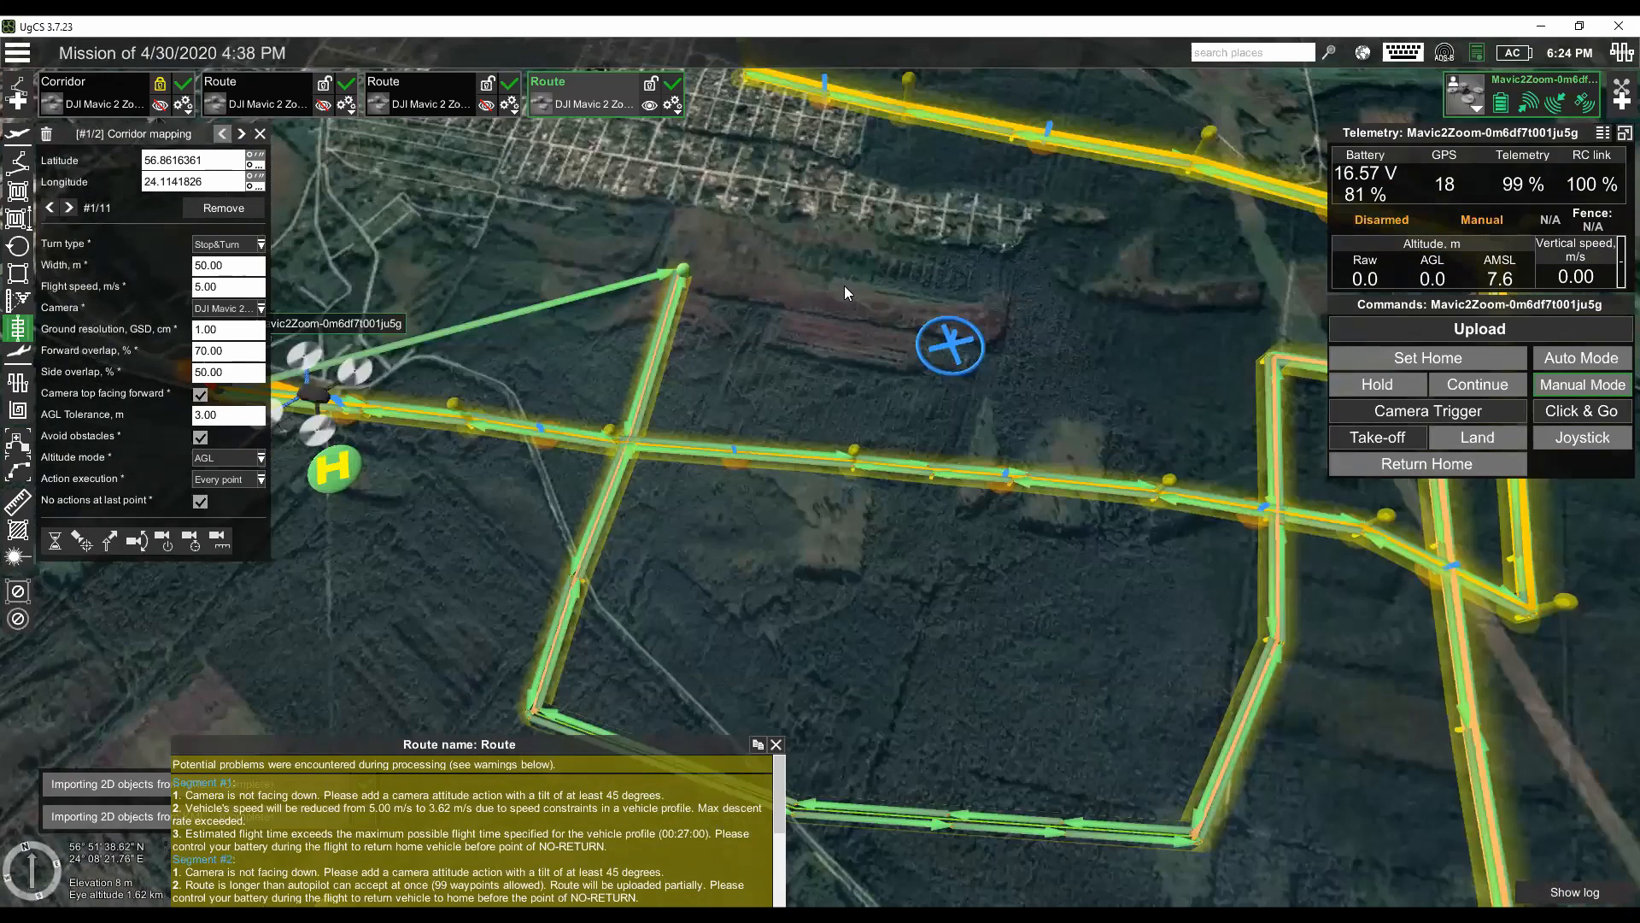
pyautogui.moveTo(830, 322); pyautogui.dragTo(855, 347)
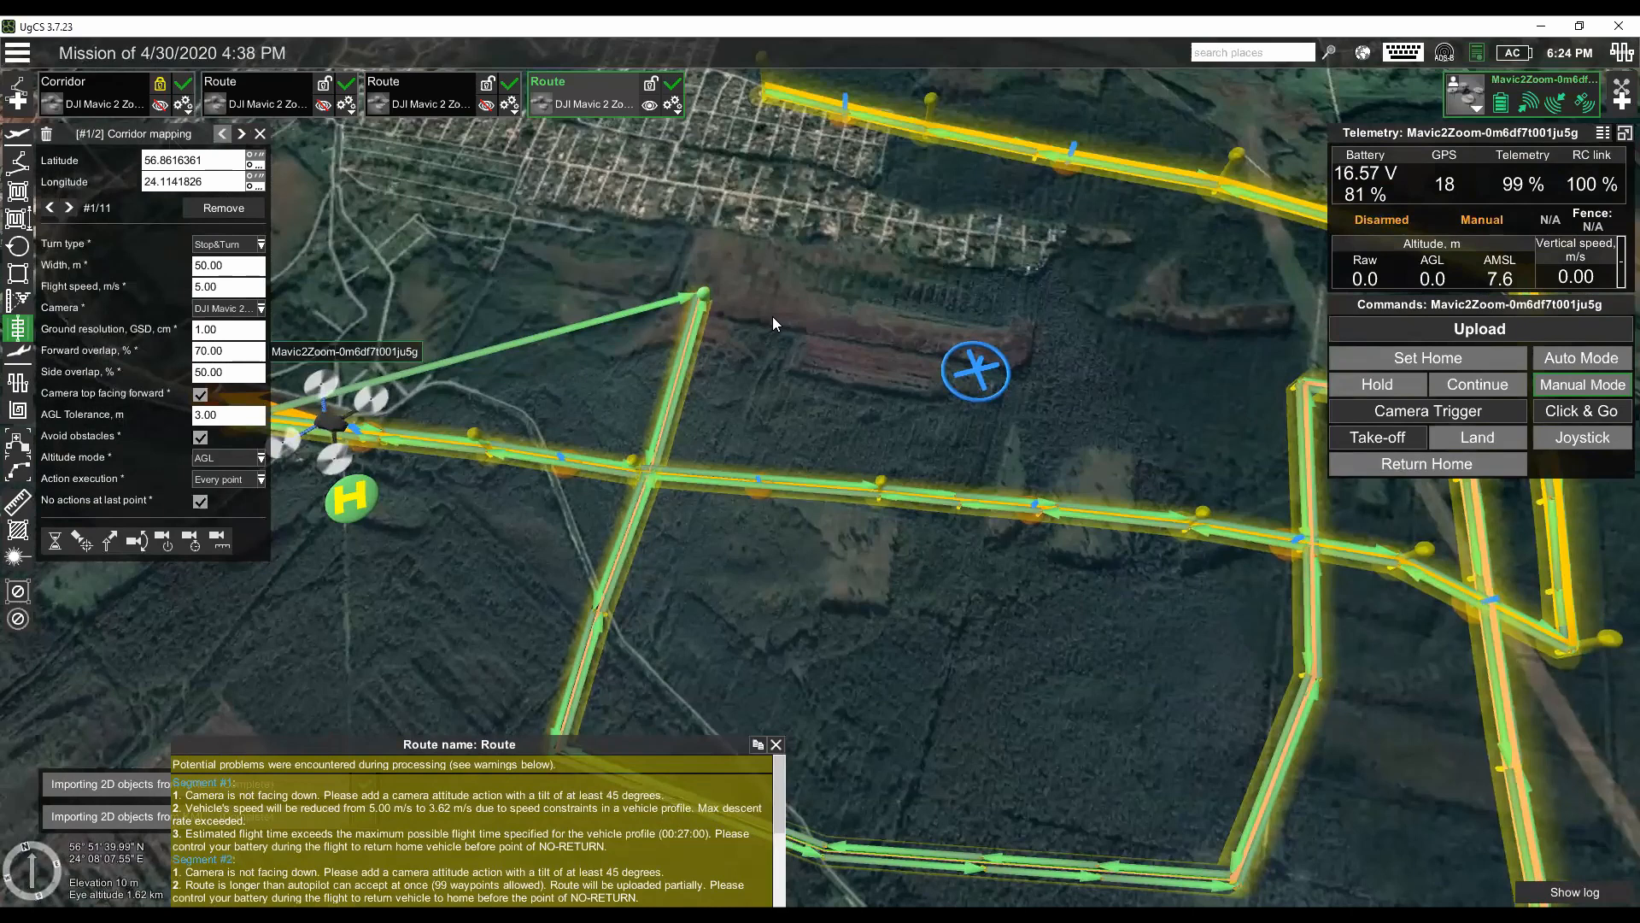
pyautogui.moveTo(776, 318); pyautogui.dragTo(818, 360)
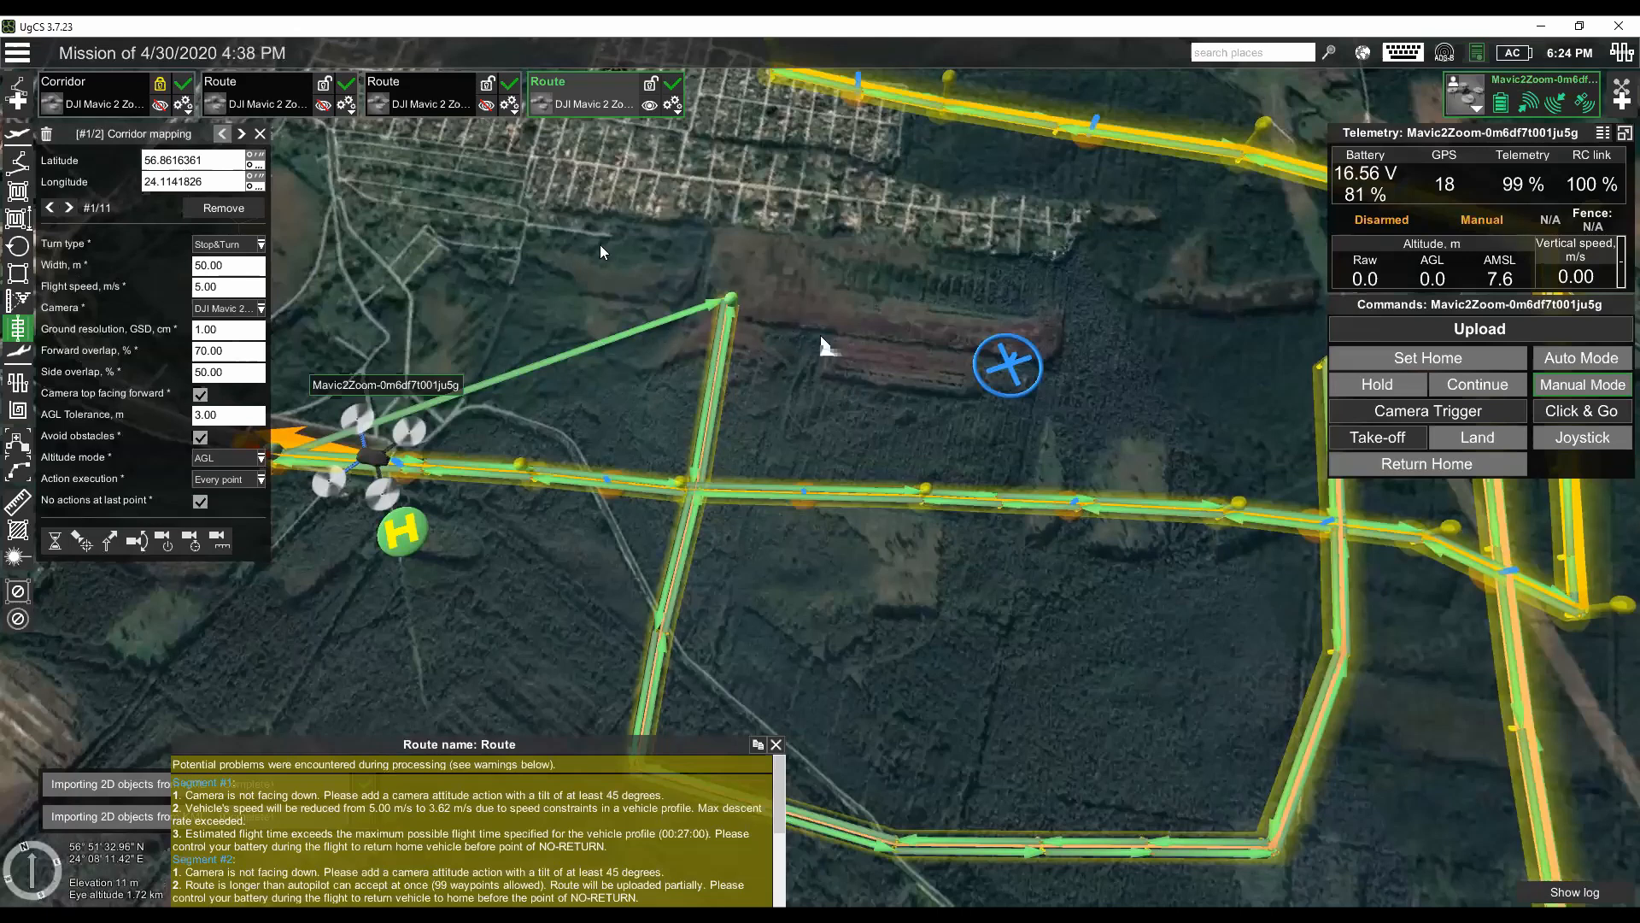
# - Duplicate the two-segment imported Route
pyautogui.moveTo(679, 142); pyautogui.dragTo(668, 143)
pyautogui.click(672, 104)
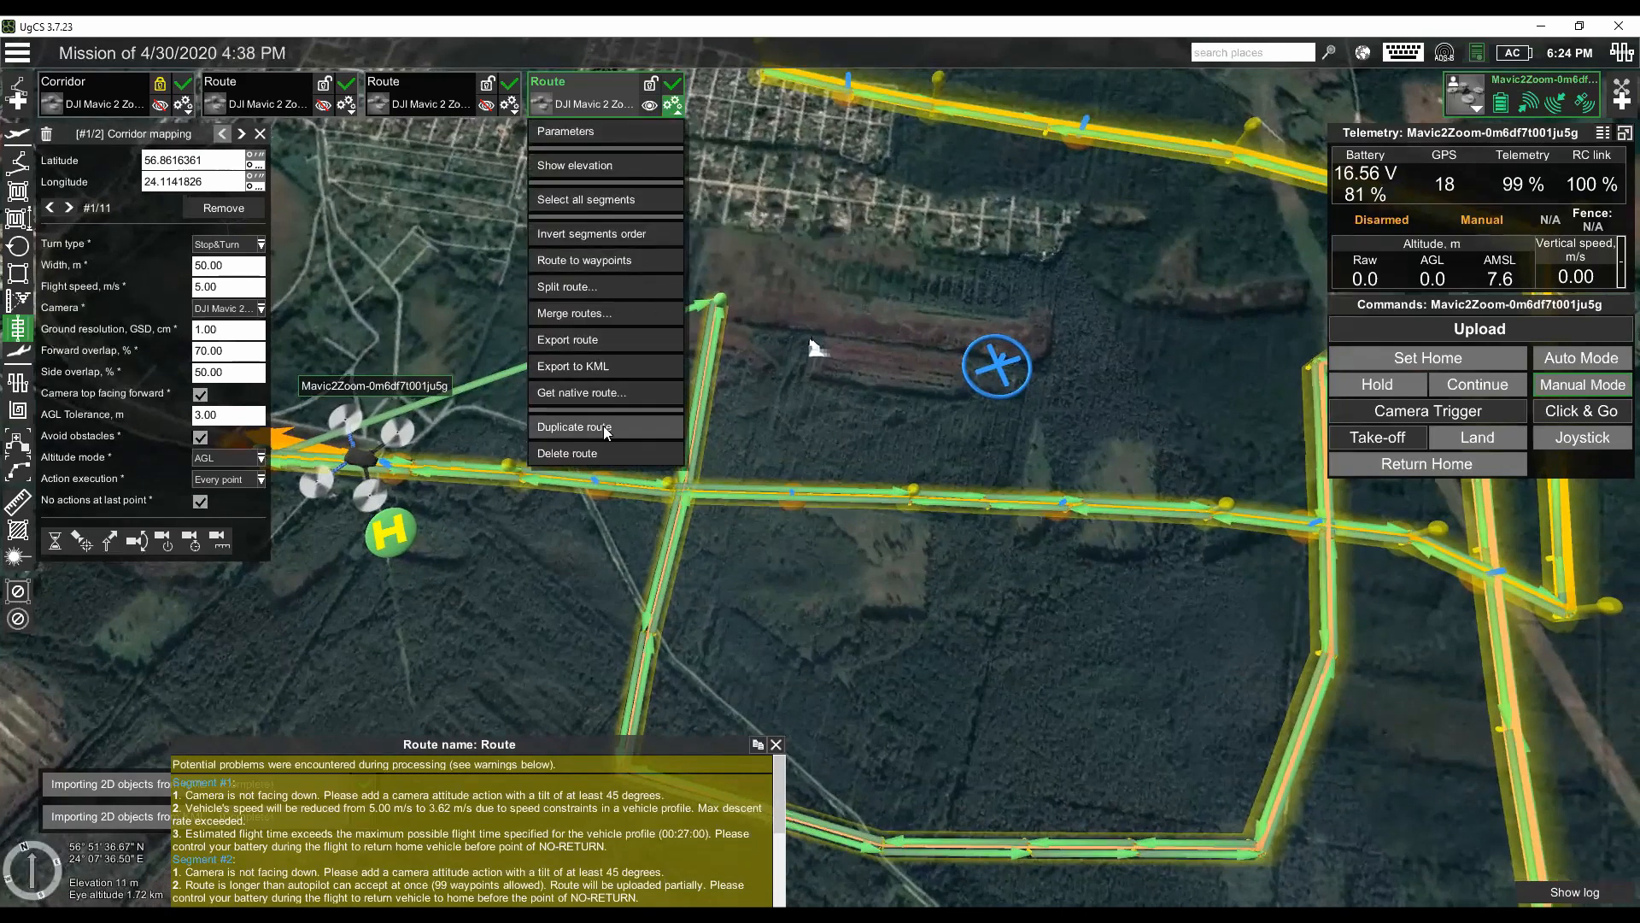
pyautogui.click(647, 430)
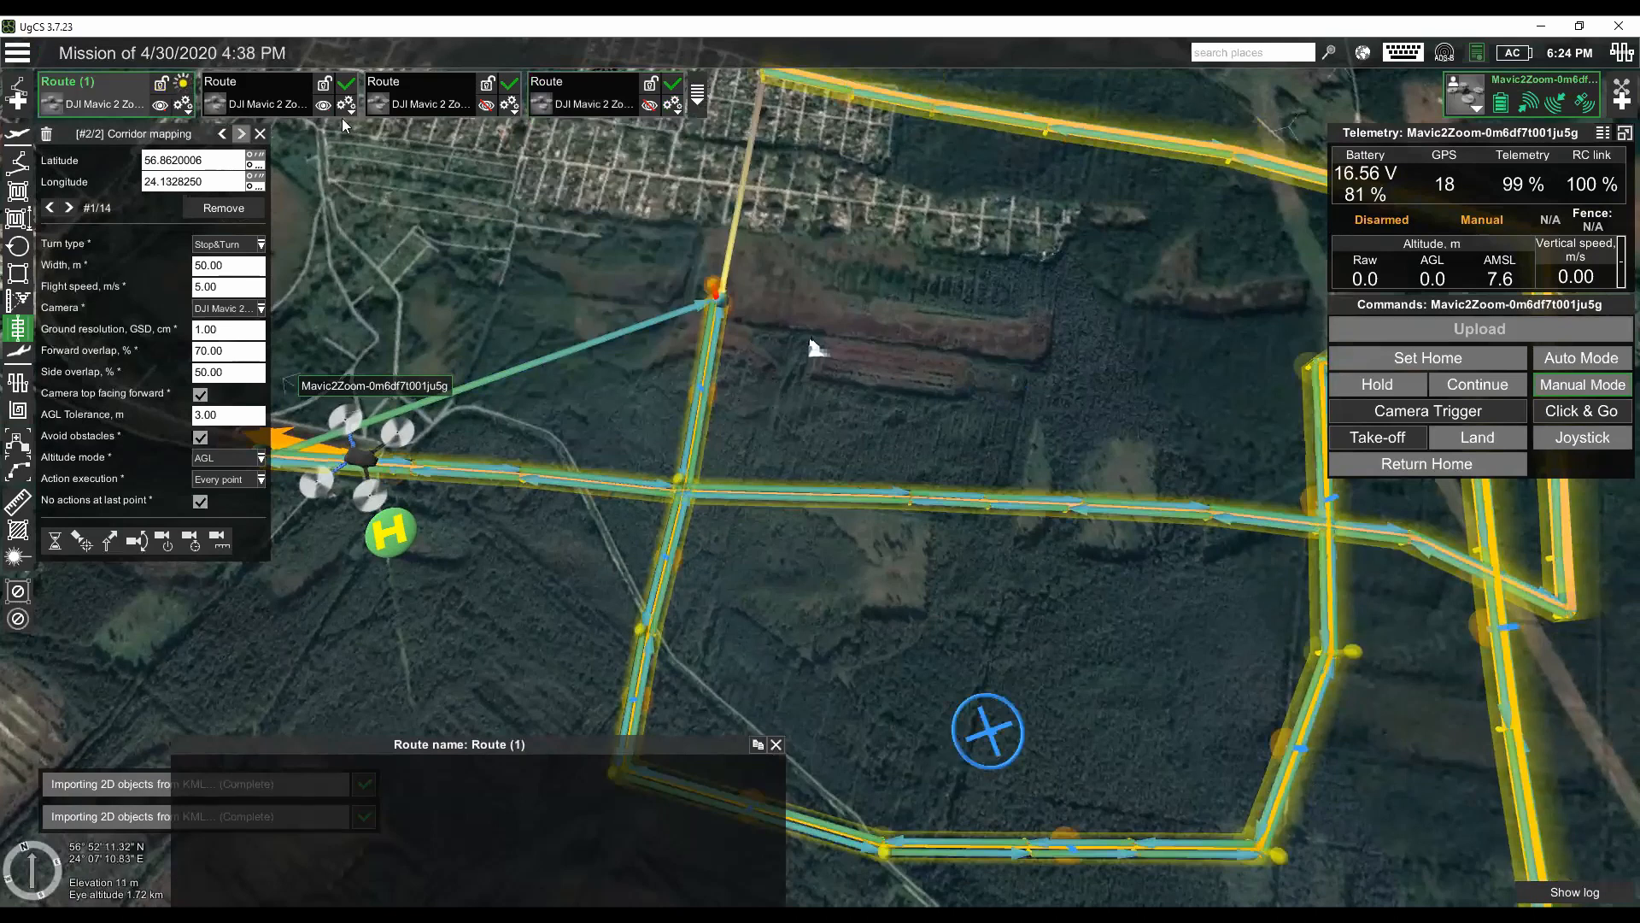
# - Hide Route (1) and remove the first corridor mapping segment from the original Route
pyautogui.click(258, 118)
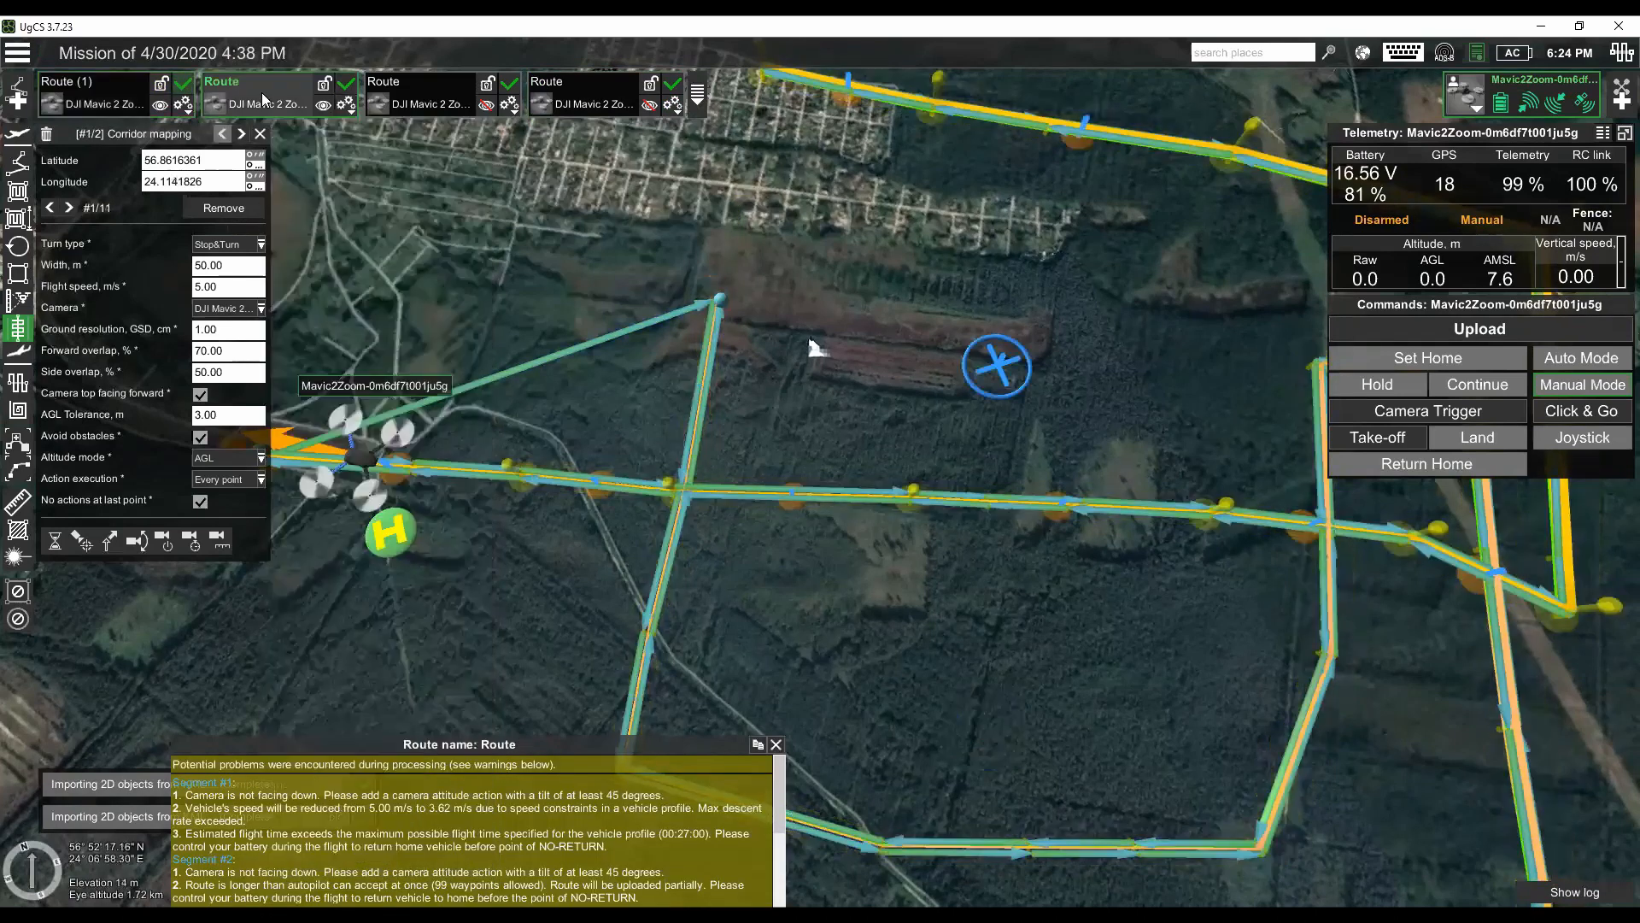
pyautogui.click(254, 119)
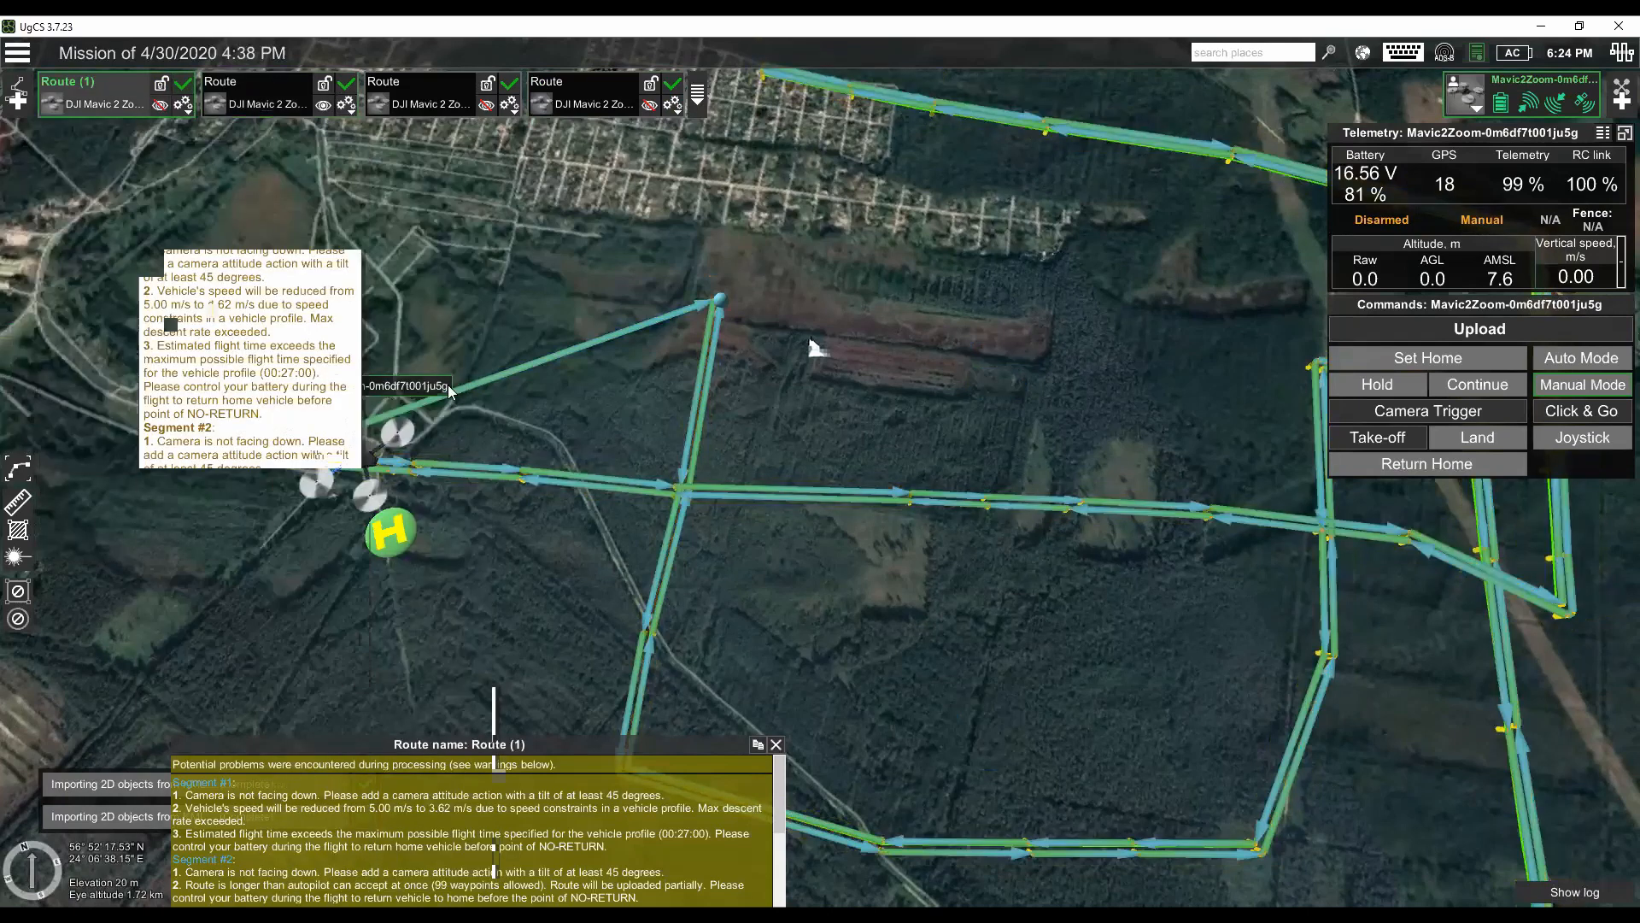
pyautogui.click(253, 119)
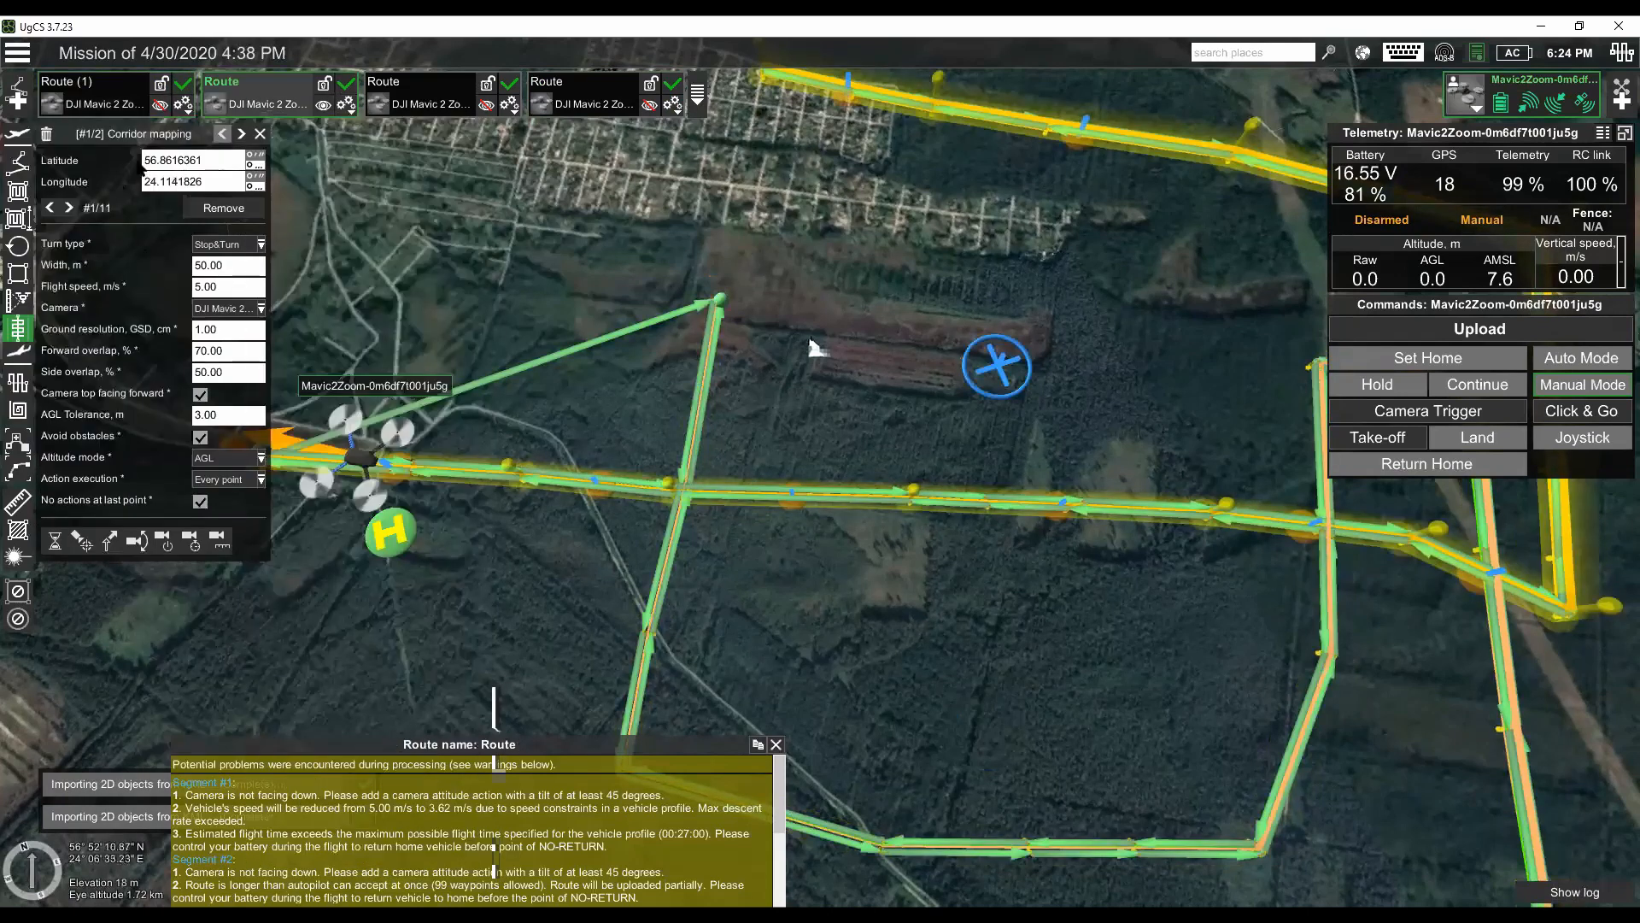
pyautogui.click(47, 134)
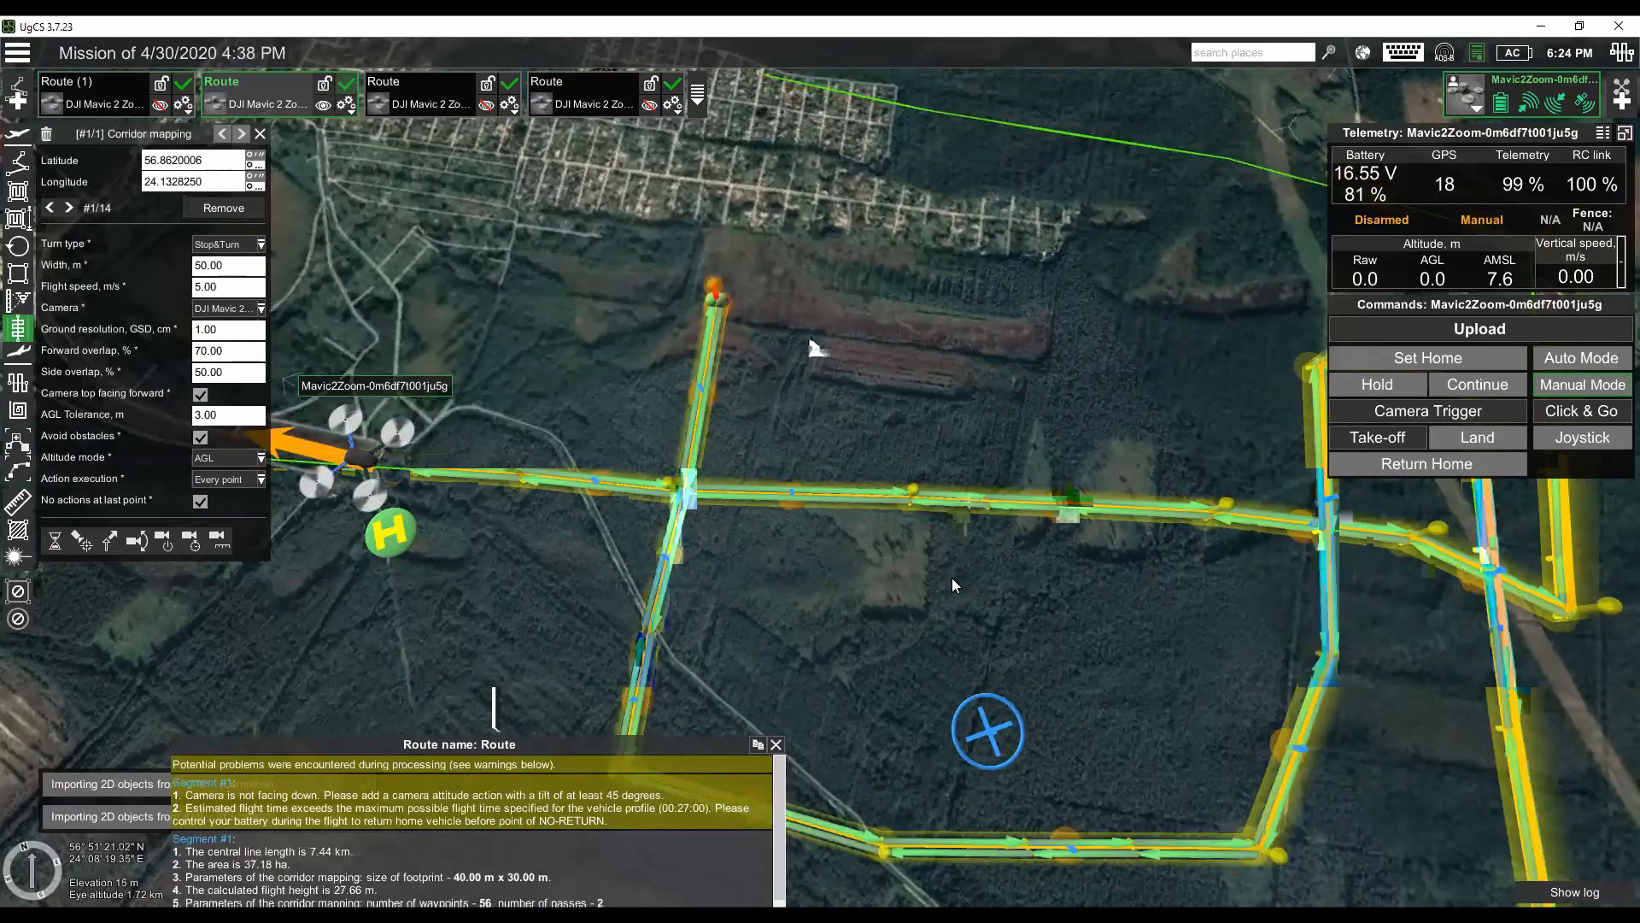
# - Show Route (1), hide the original Route and remove the second corridor mapping segment from Route (1)
pyautogui.click(160, 106)
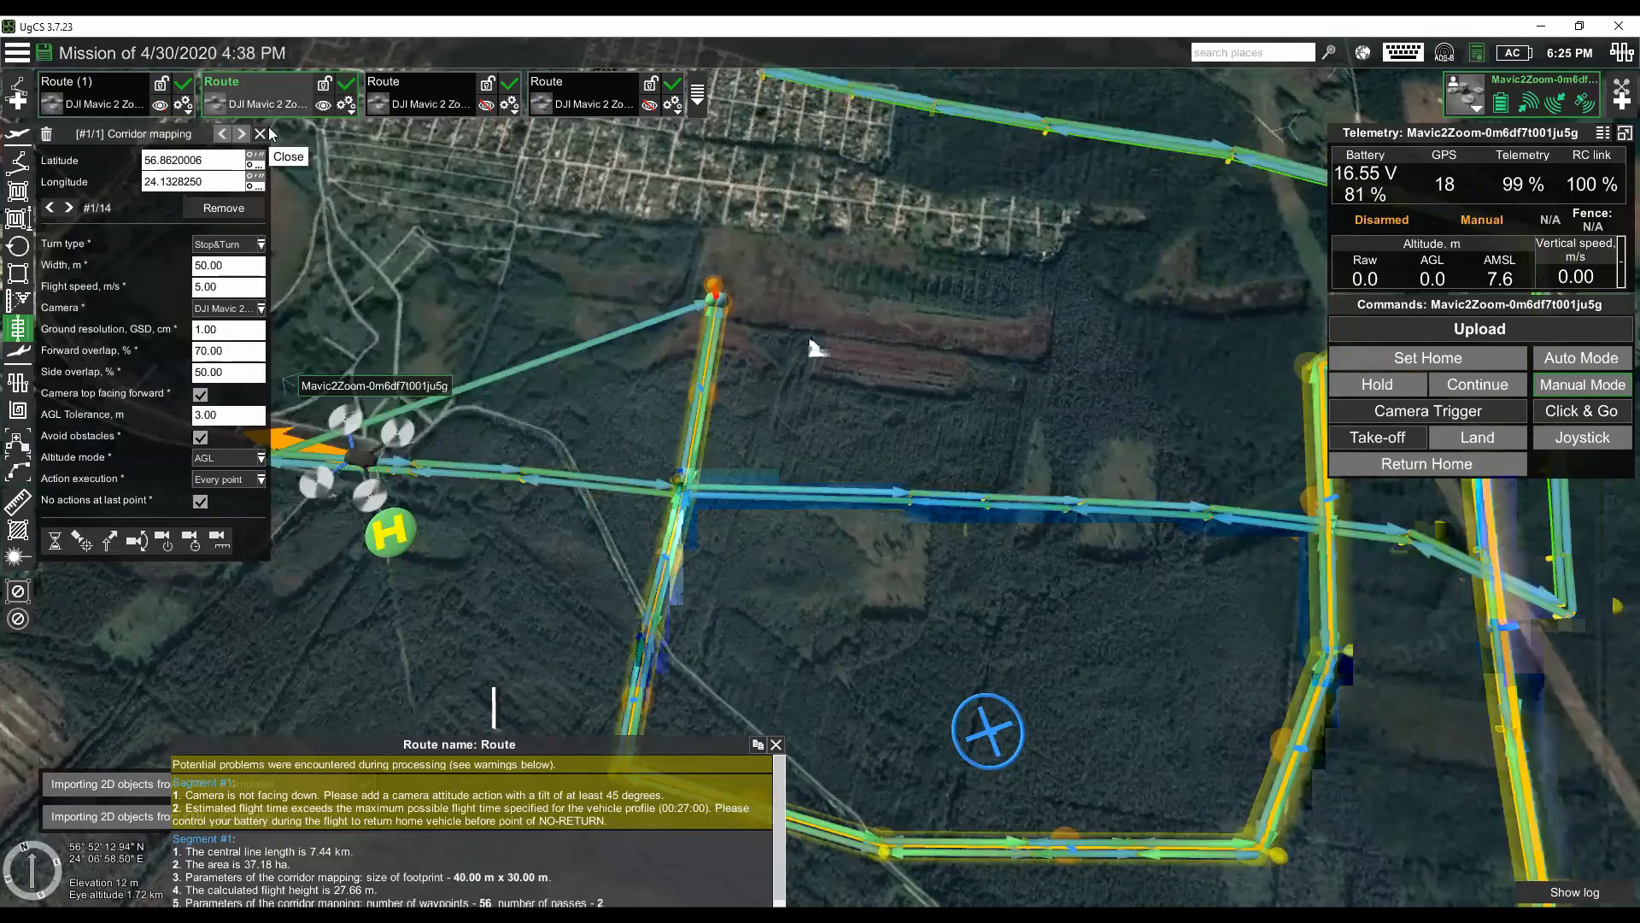
pyautogui.click(323, 105)
pyautogui.click(124, 104)
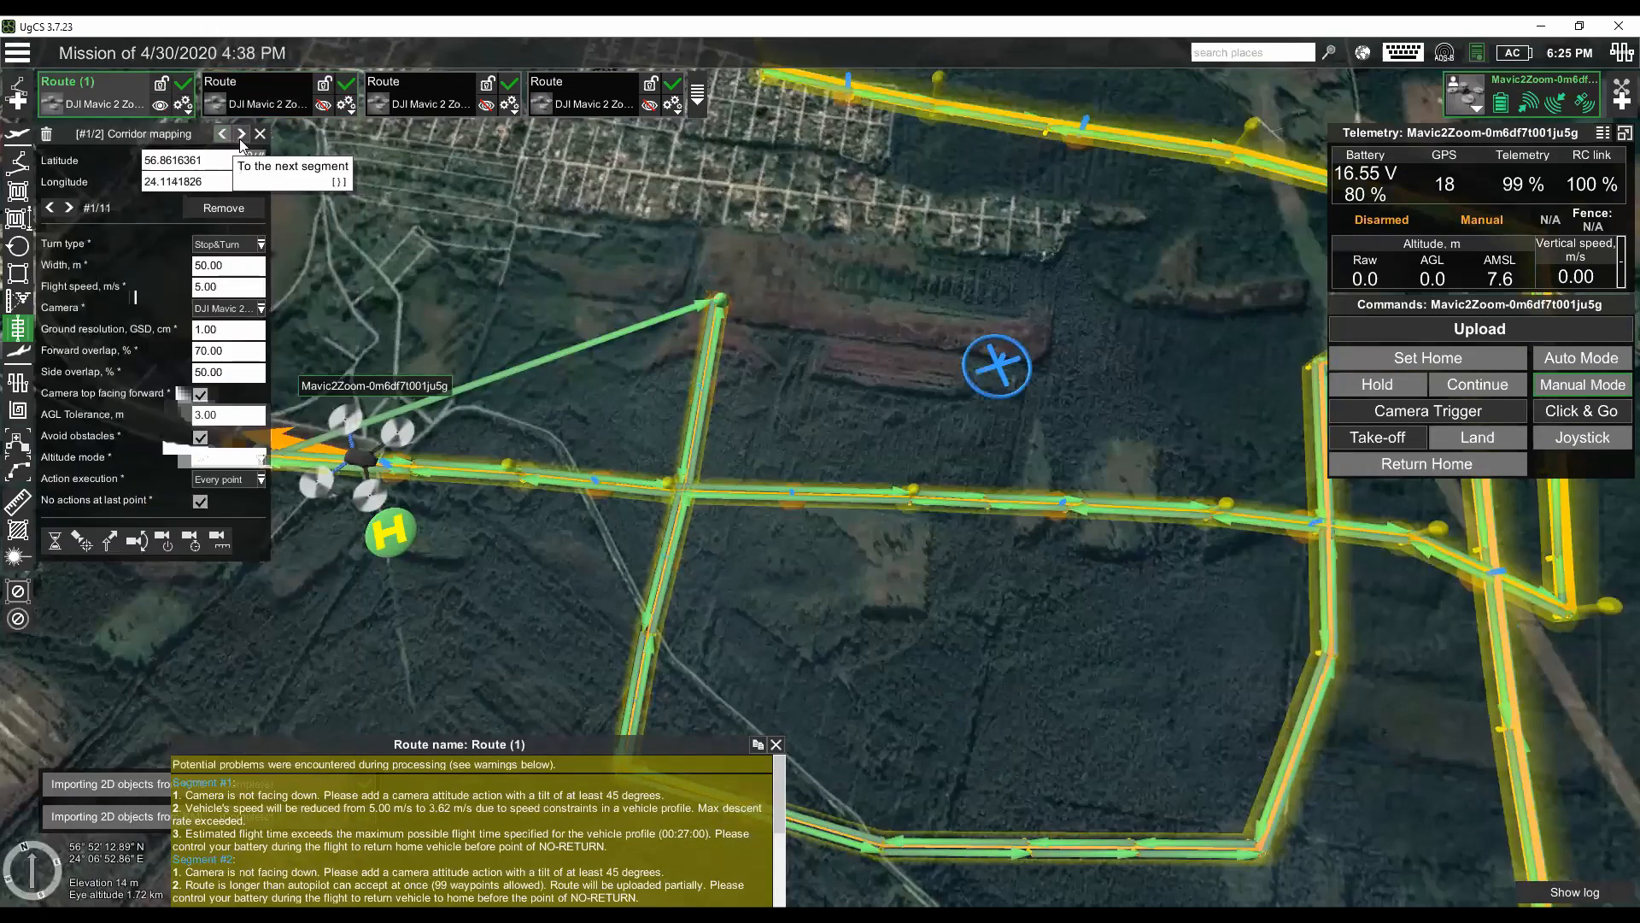
pyautogui.click(46, 136)
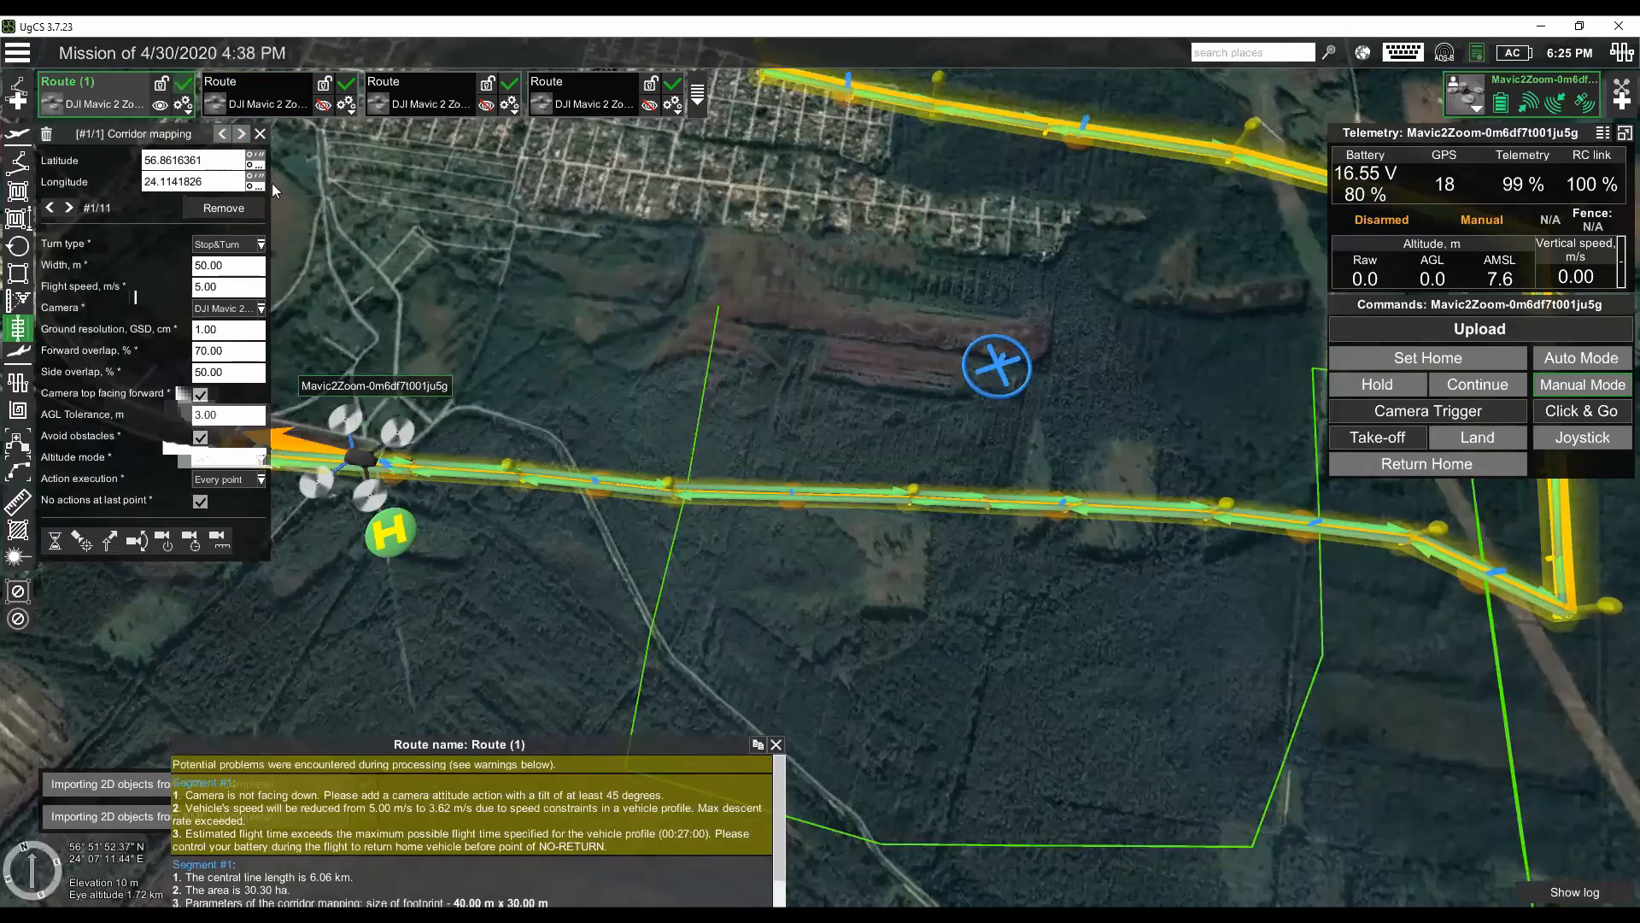
# - Show the original Route alongside Route (1) to compare the split corridors on the map, and hide both routes
pyautogui.click(322, 105)
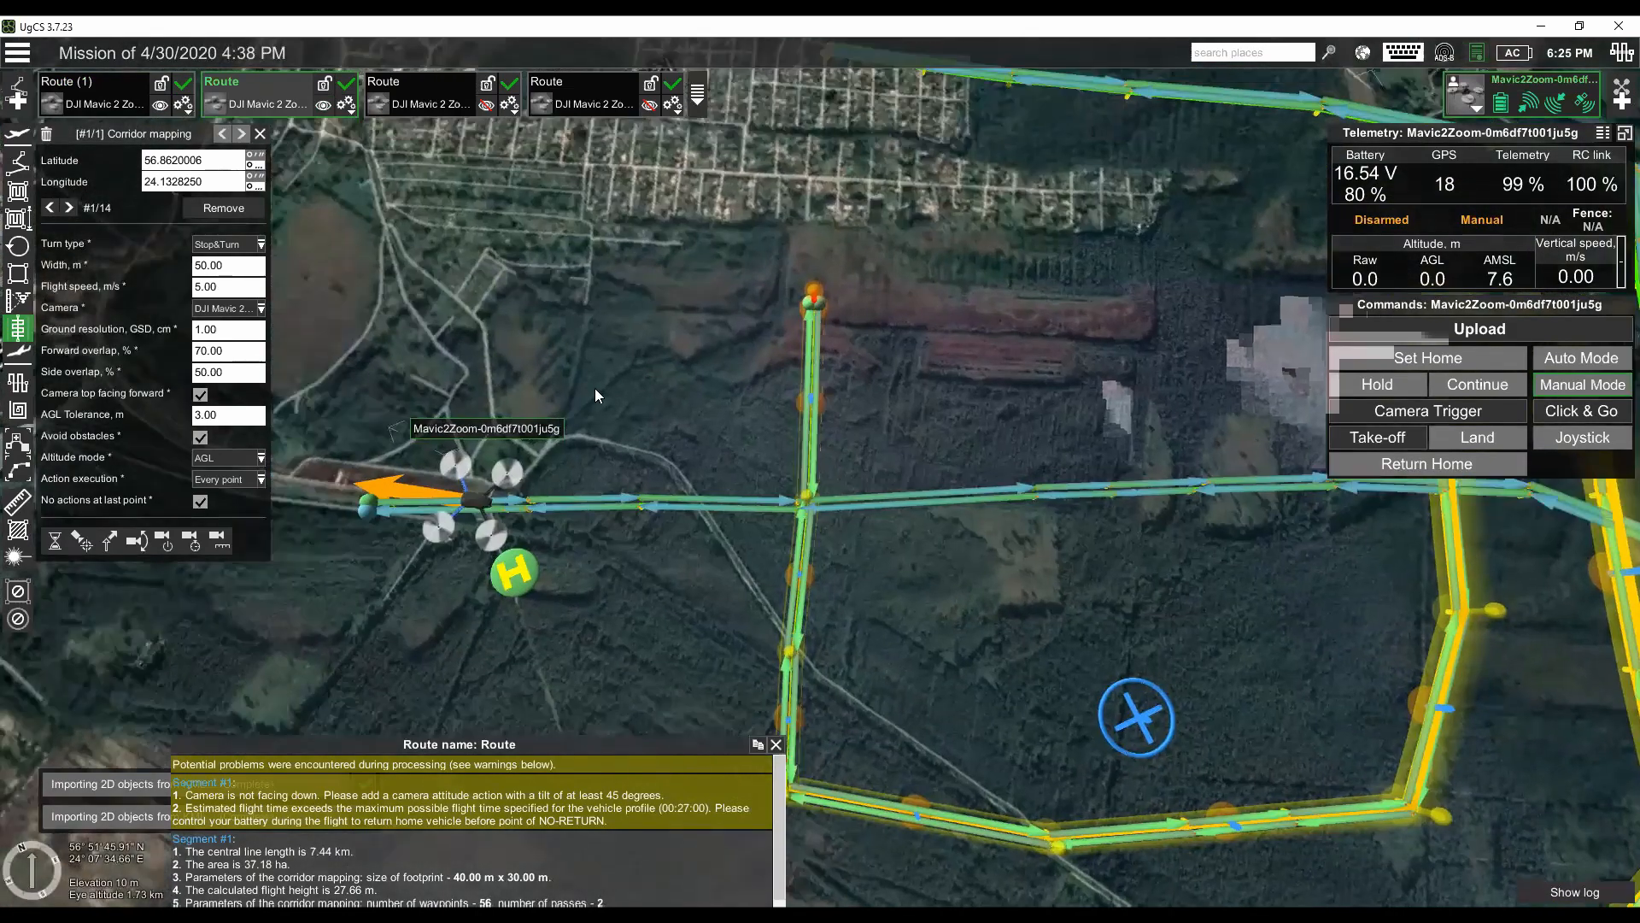
pyautogui.moveTo(665, 391)
pyautogui.mouseDown()
pyautogui.moveTo(612, 392)
pyautogui.moveTo(637, 388)
pyautogui.mouseUp()
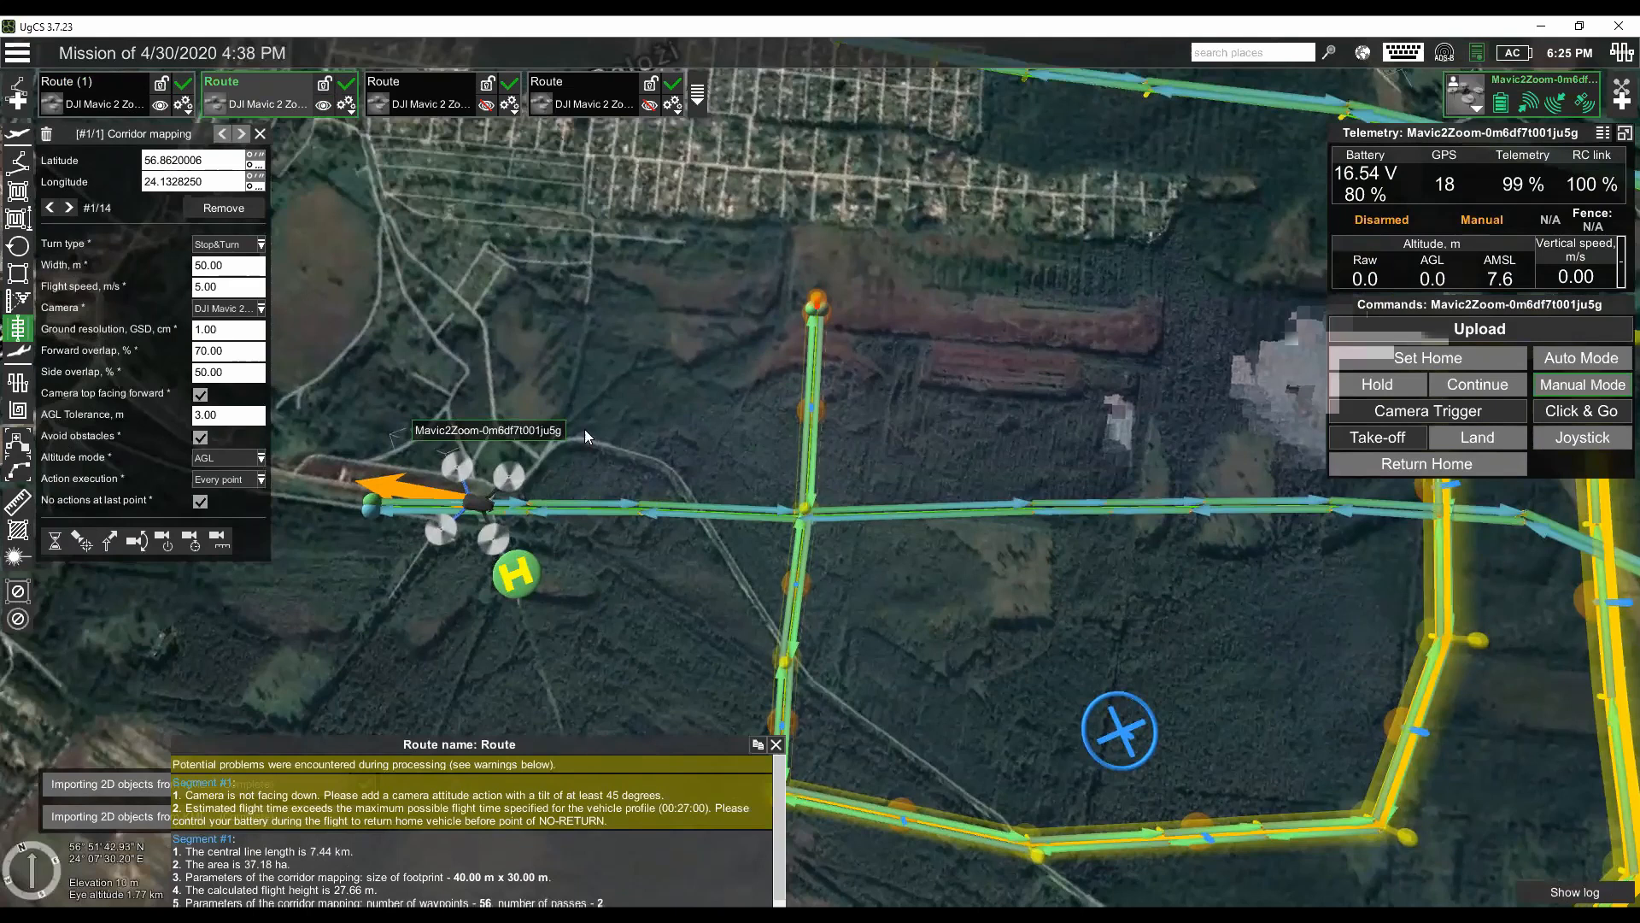
pyautogui.click(323, 105)
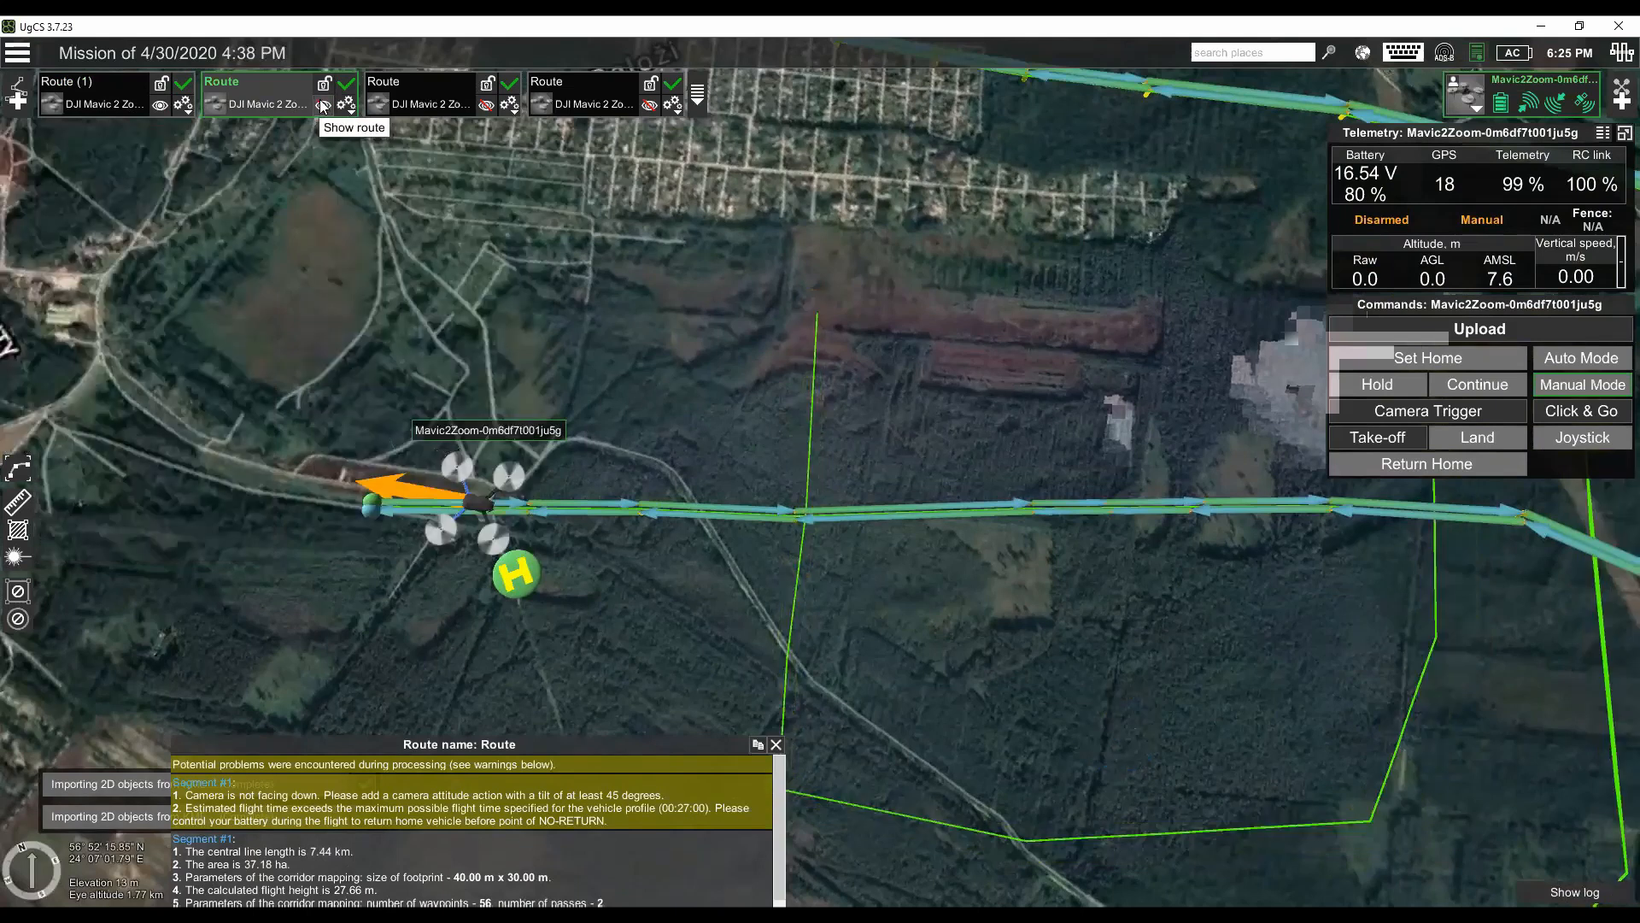
pyautogui.click(323, 106)
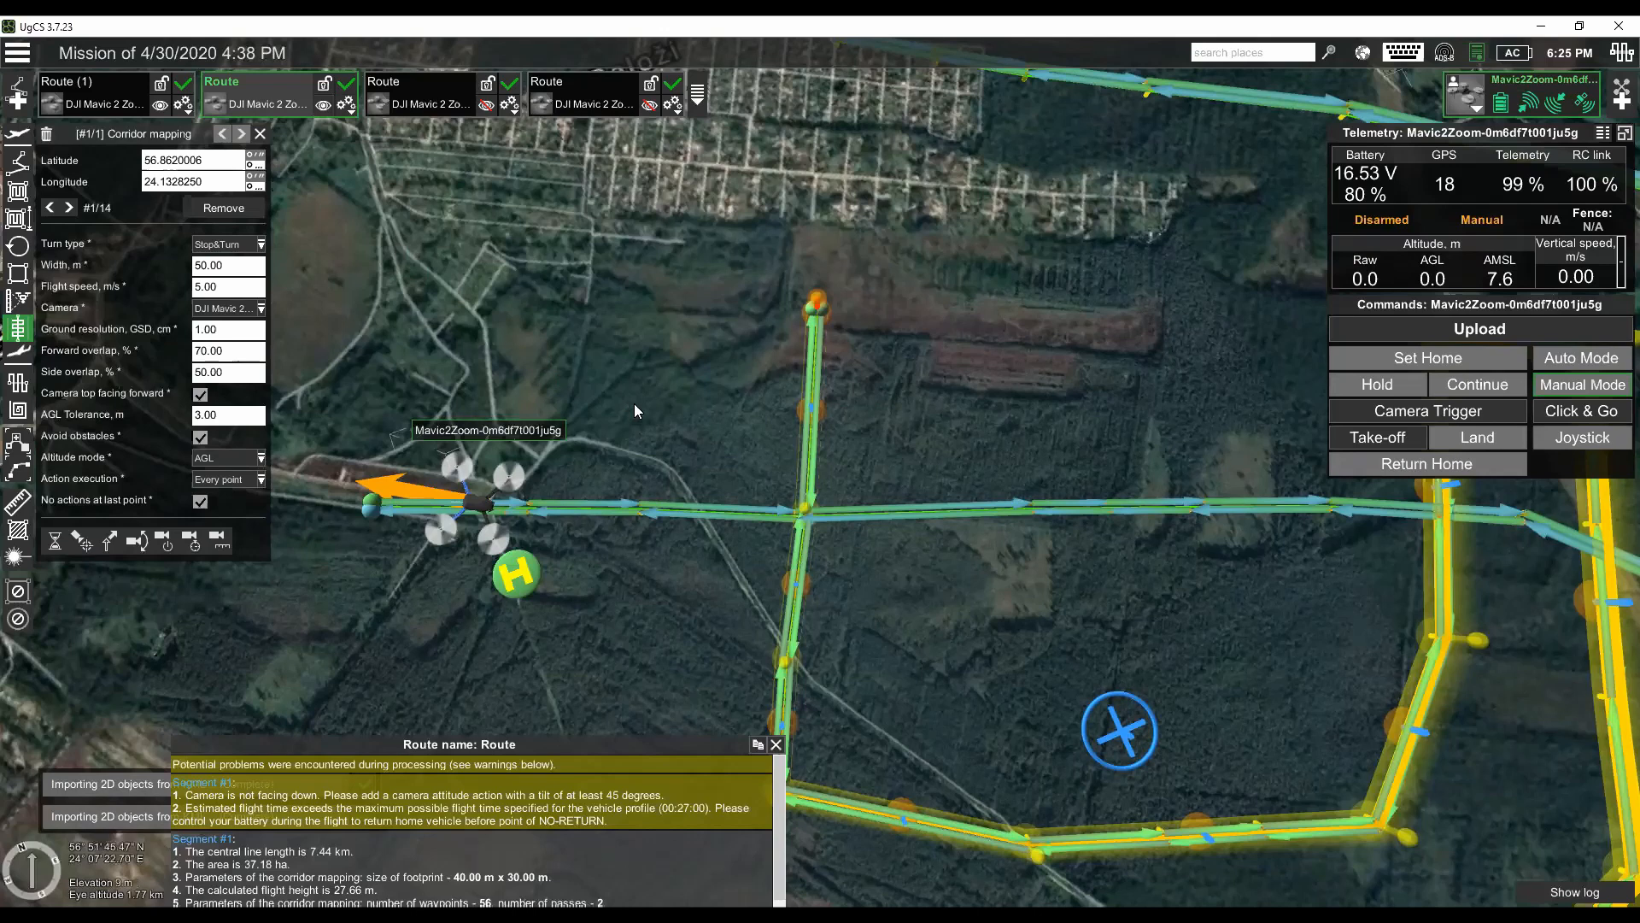
pyautogui.moveTo(617, 371); pyautogui.dragTo(599, 346)
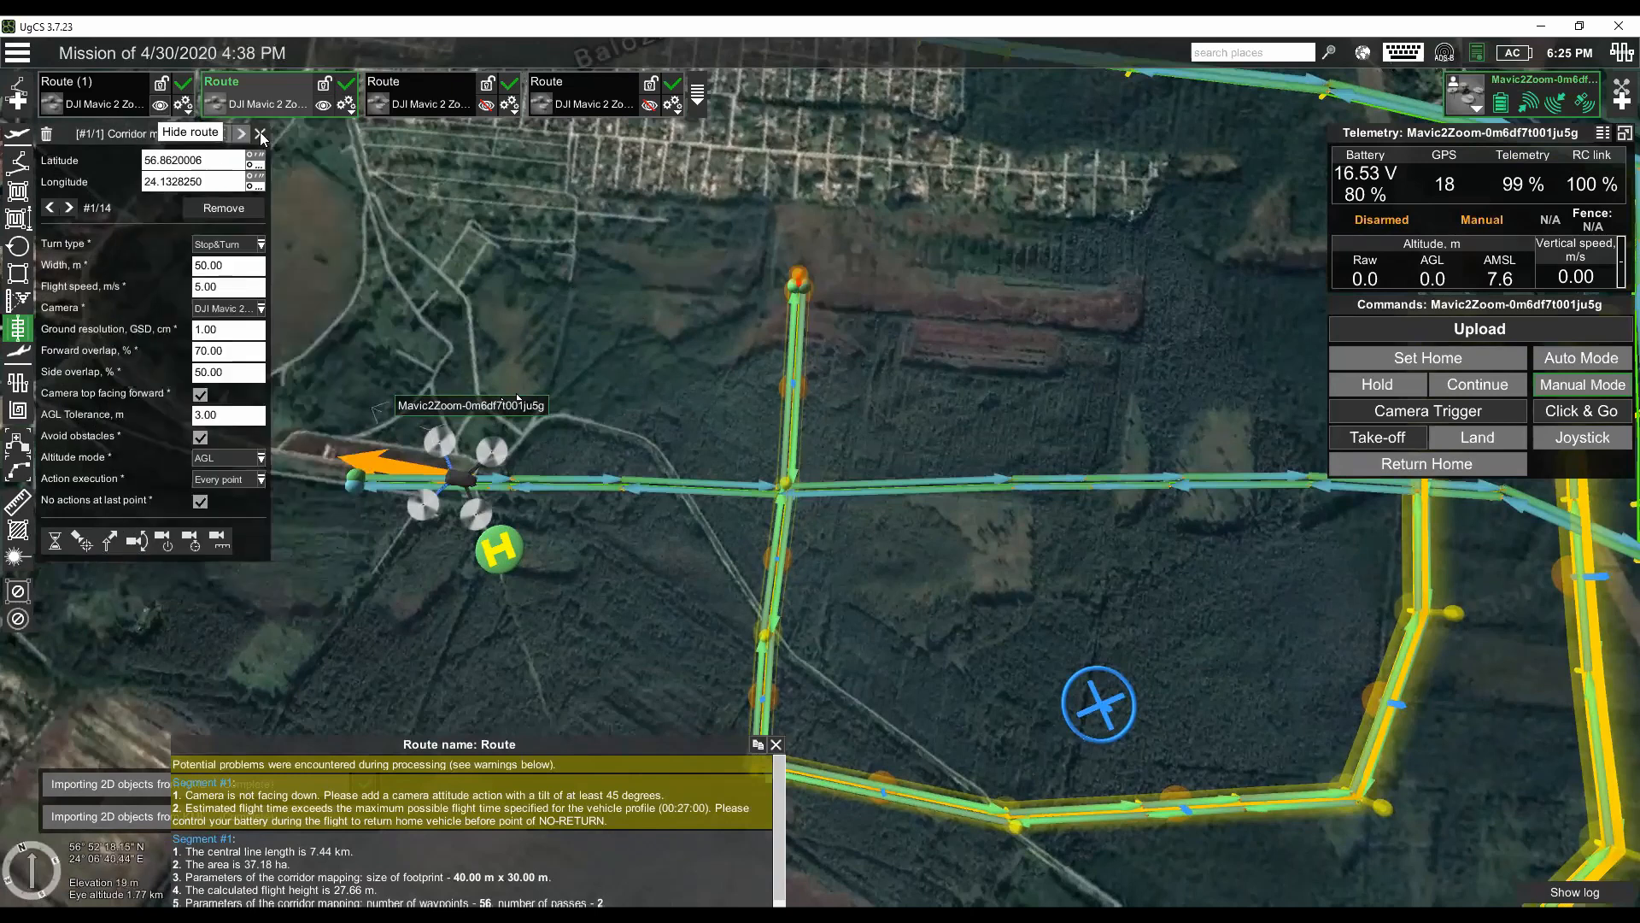
pyautogui.click(146, 103)
pyautogui.click(318, 111)
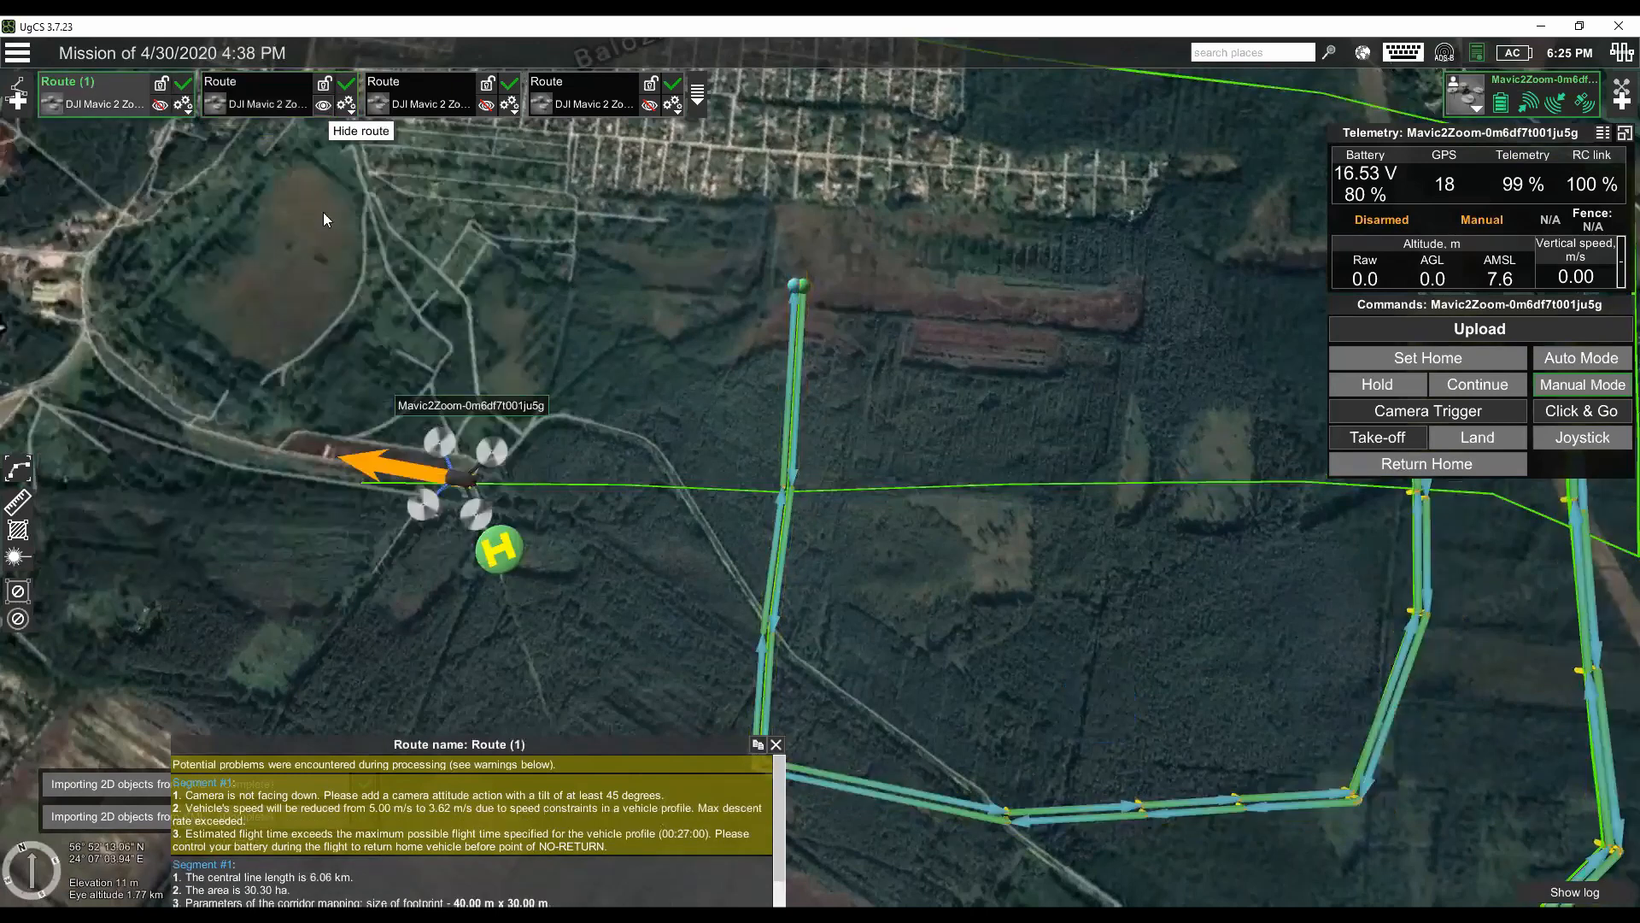
pyautogui.click(17, 100)
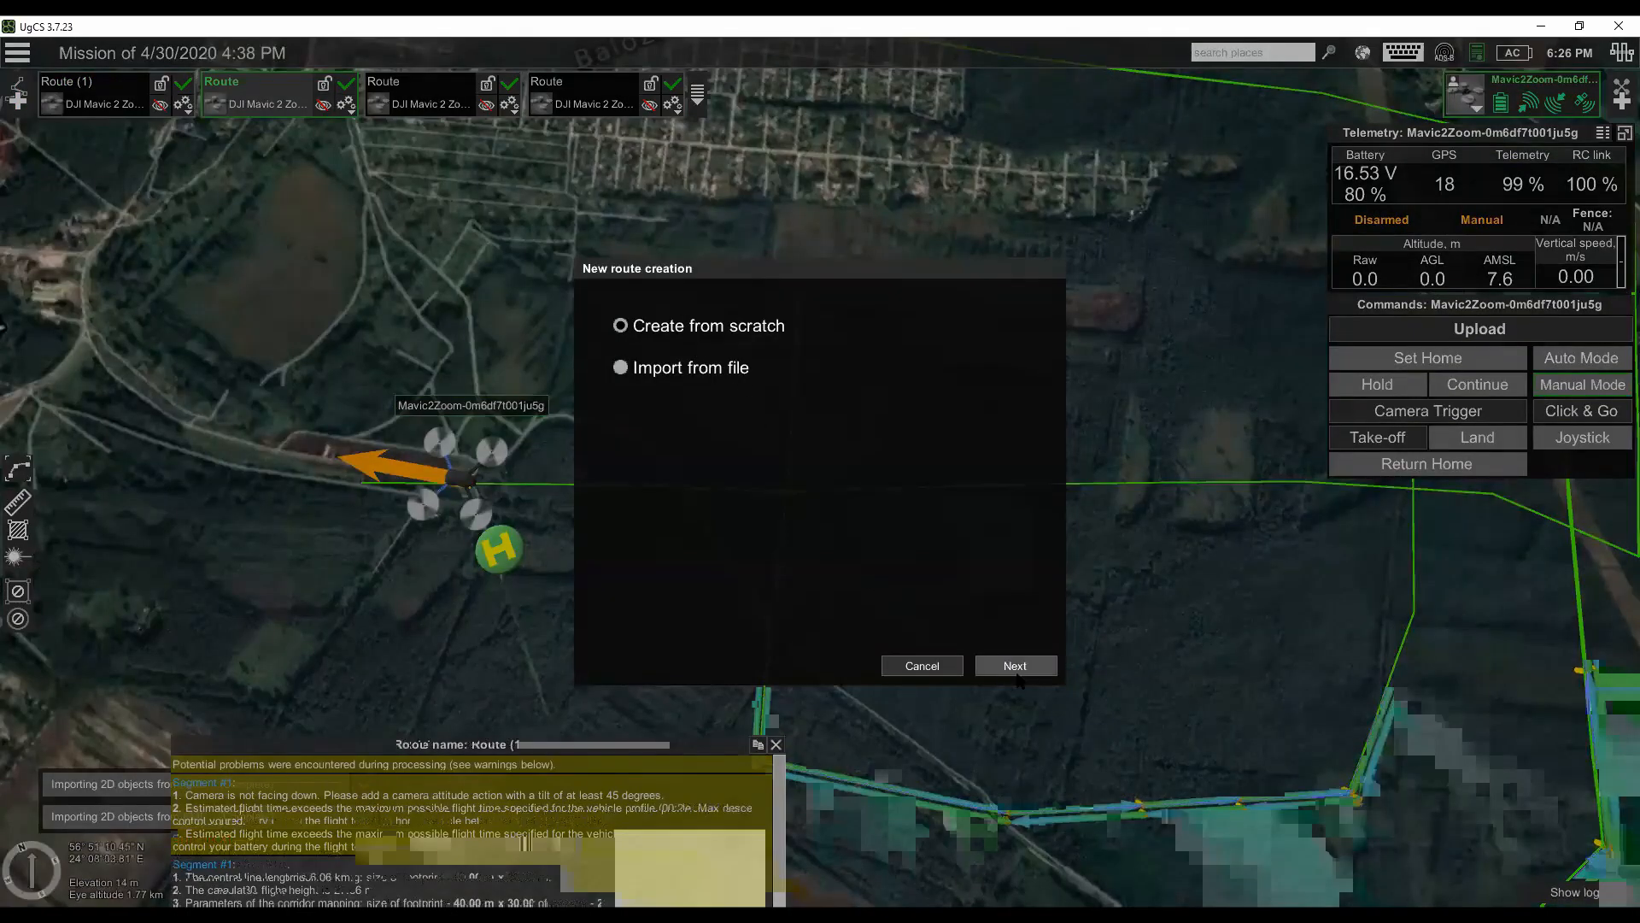
pyautogui.click(1013, 665)
pyautogui.click(787, 390)
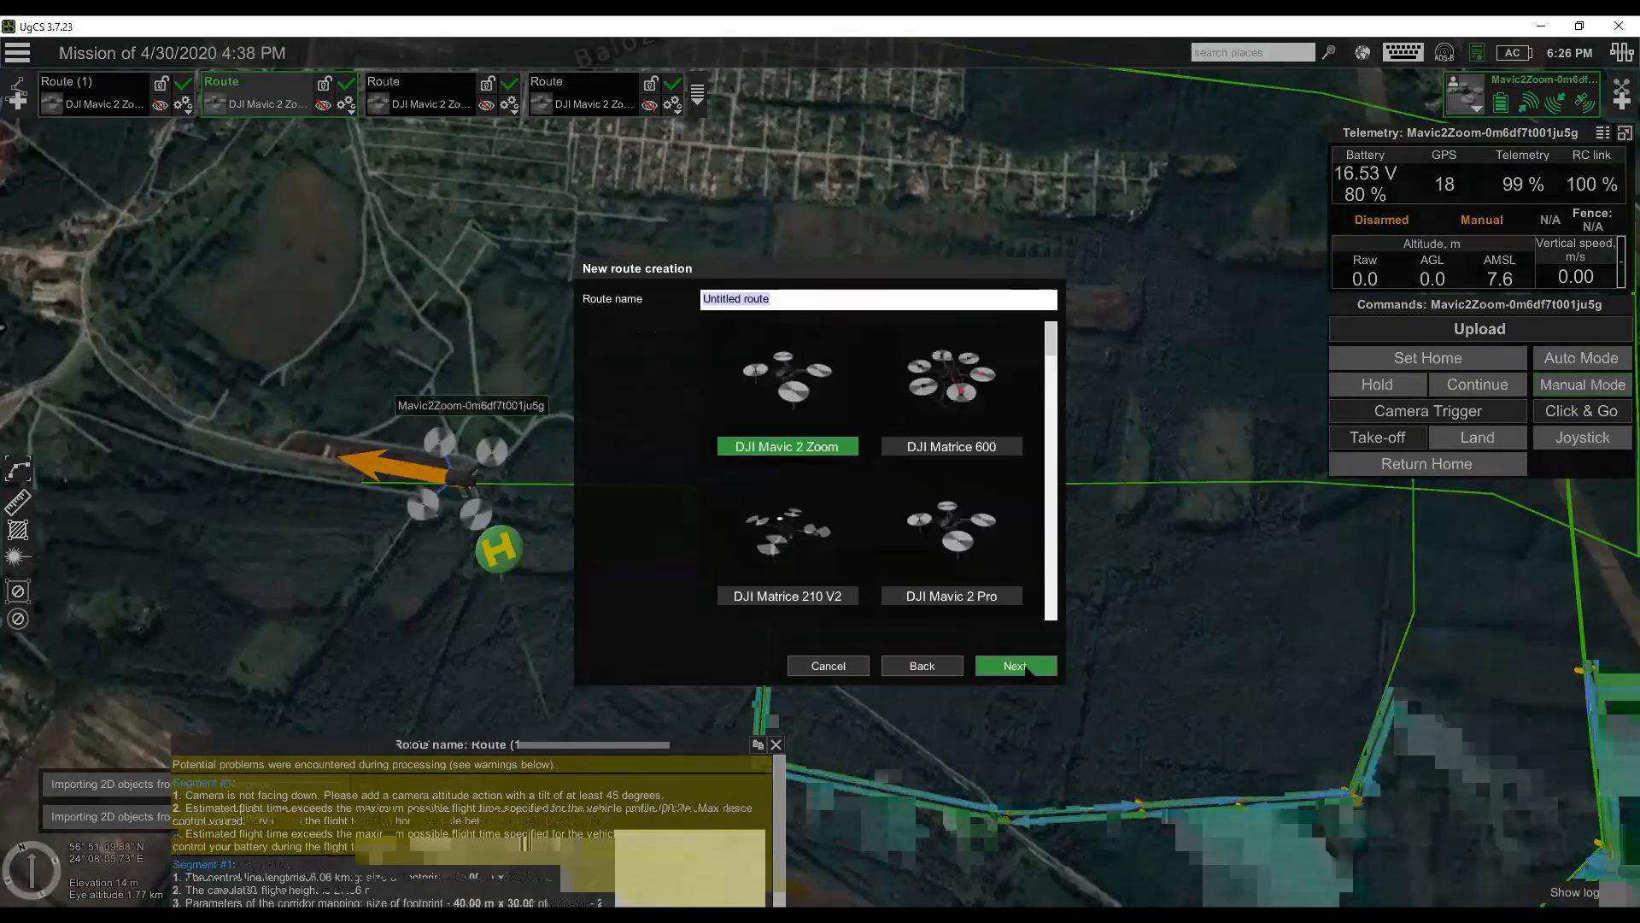
pyautogui.click(1015, 665)
pyautogui.click(1016, 667)
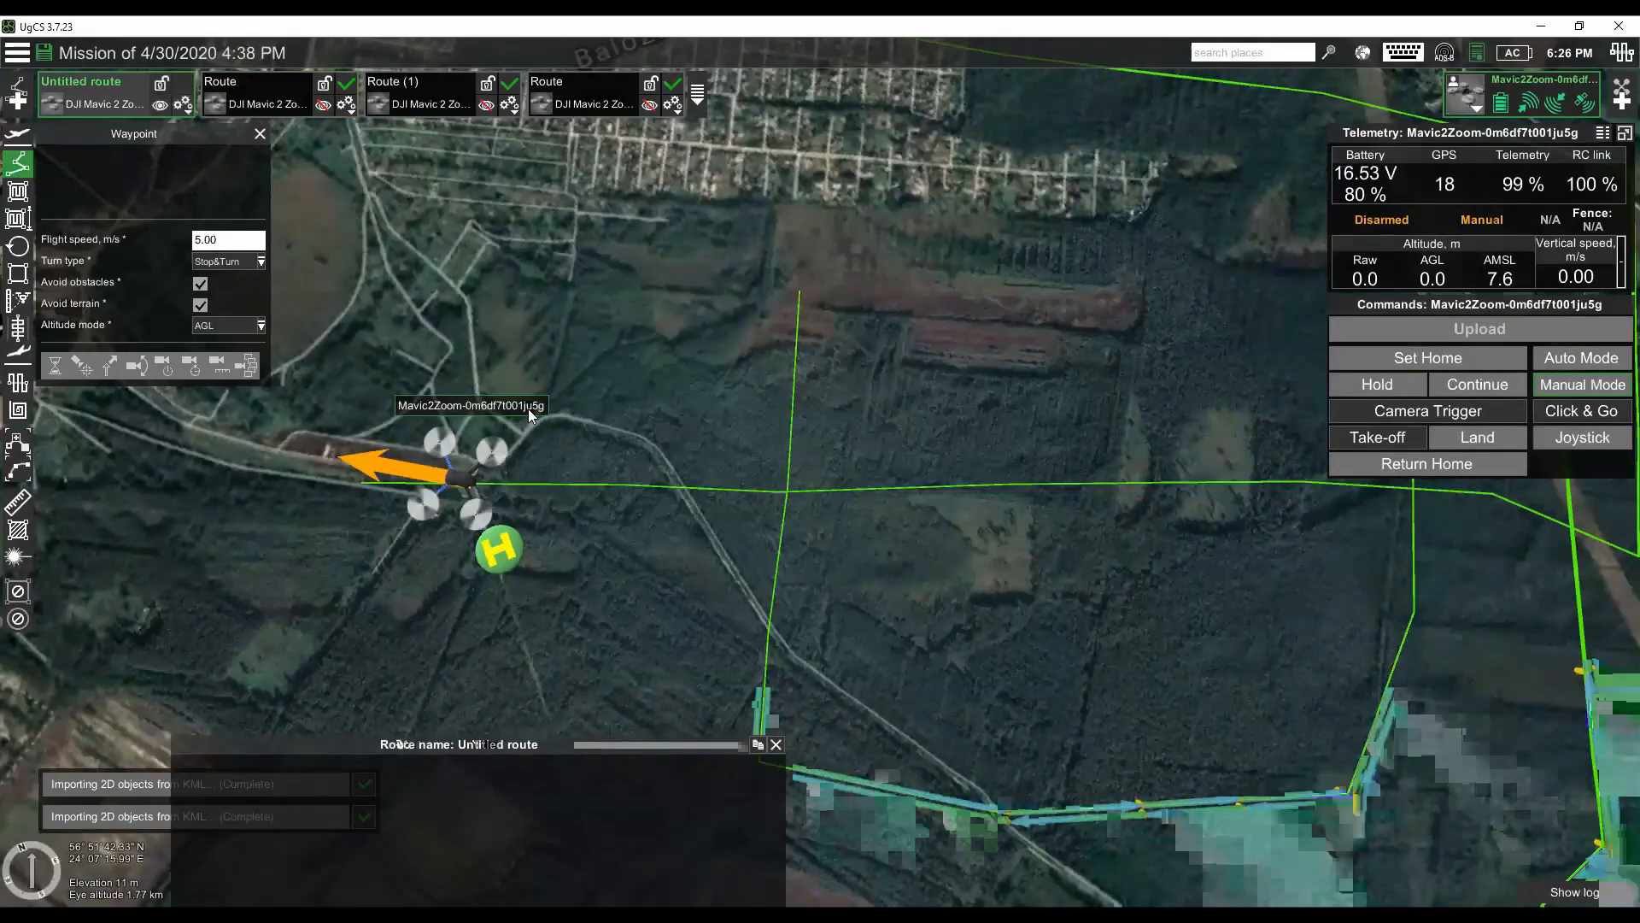
pyautogui.click(182, 103)
pyautogui.click(126, 451)
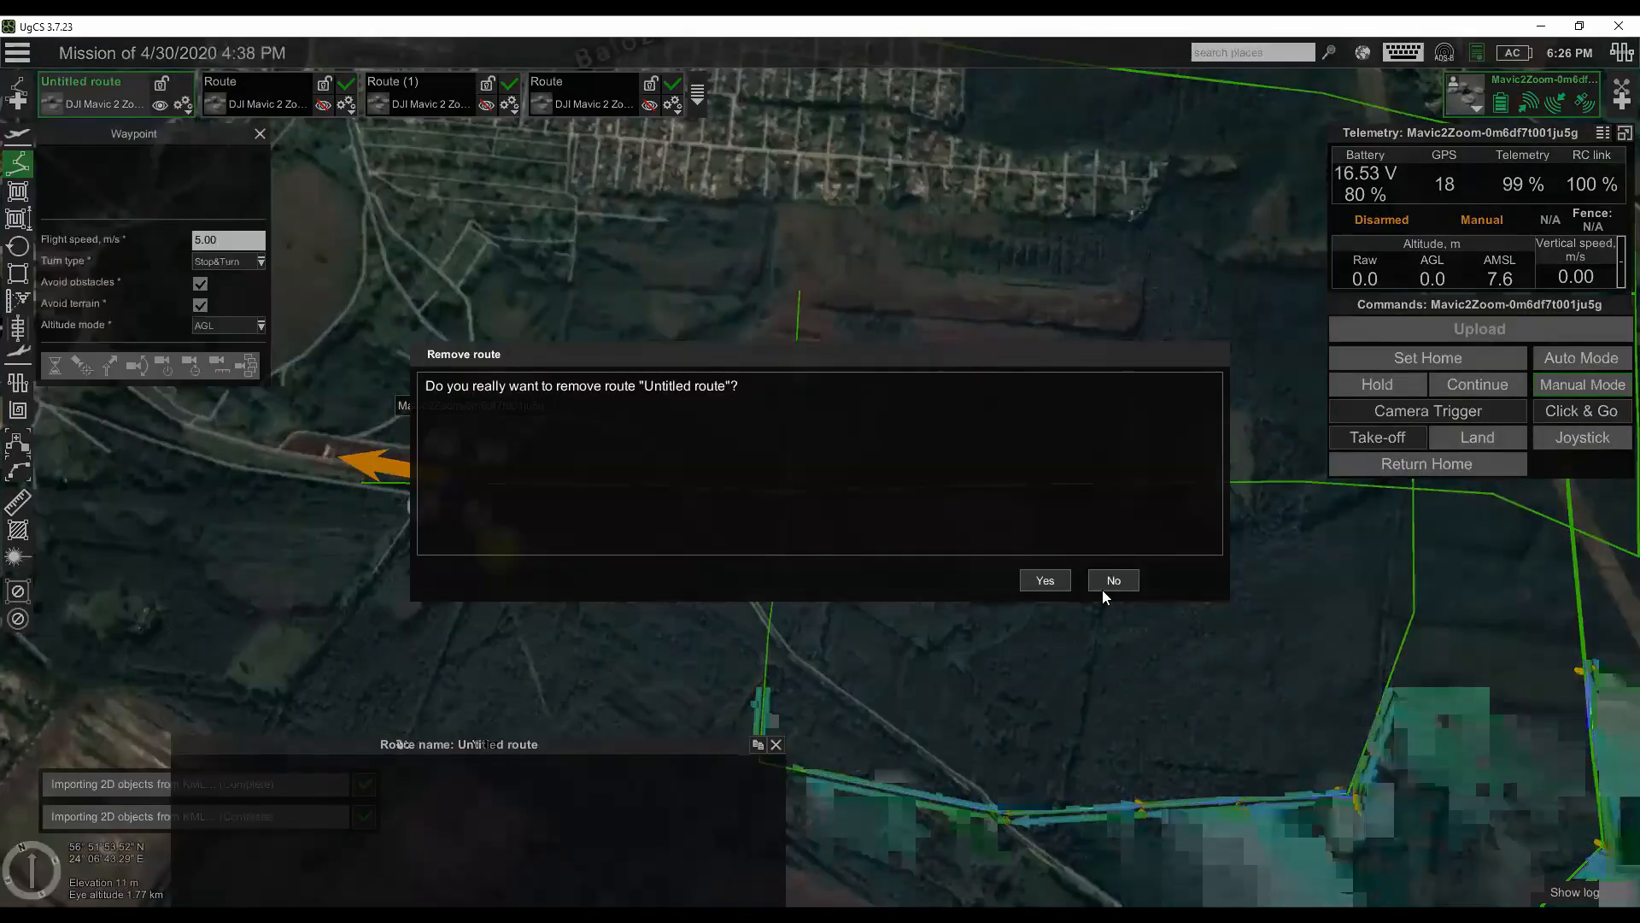
pyautogui.click(1045, 580)
pyautogui.click(17, 99)
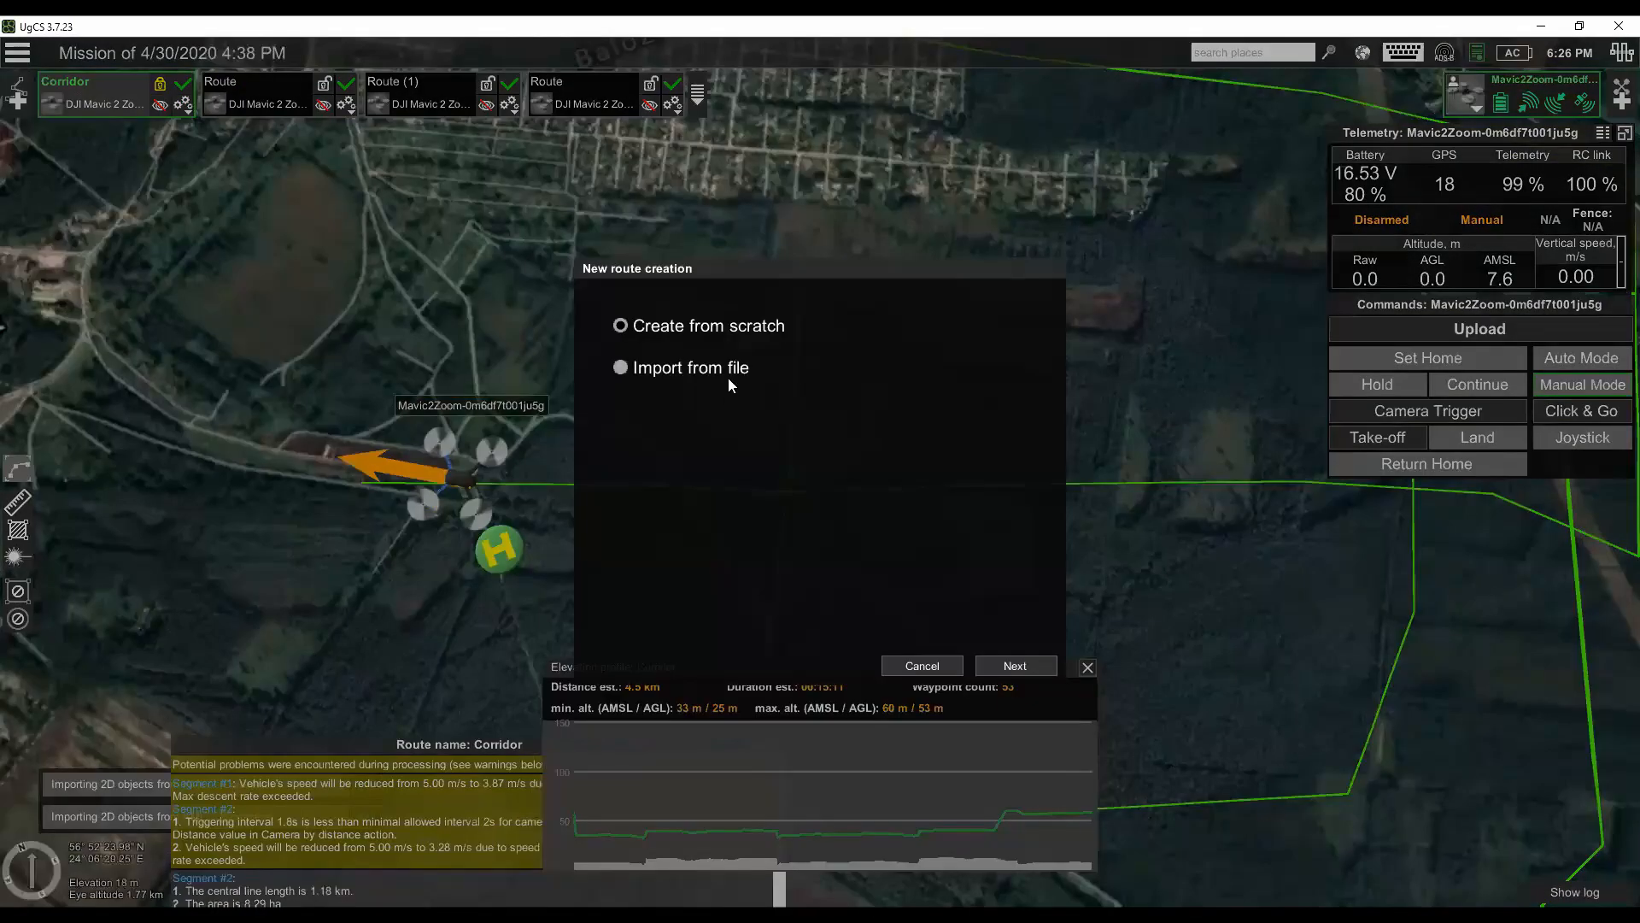
pyautogui.click(1028, 671)
pyautogui.click(794, 381)
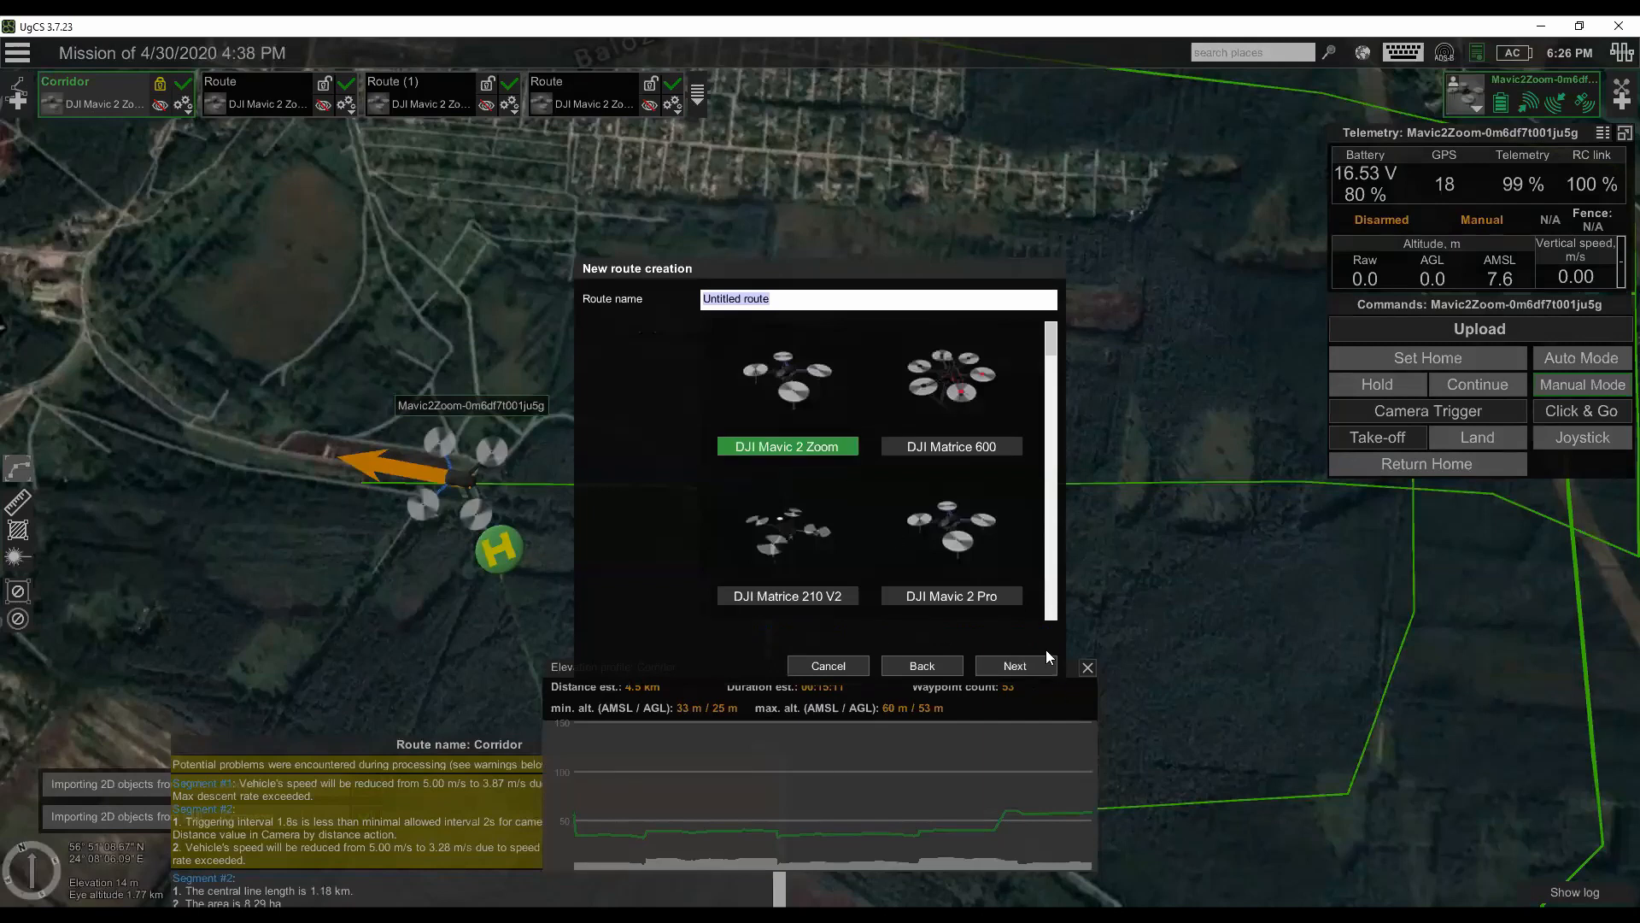
pyautogui.click(1037, 669)
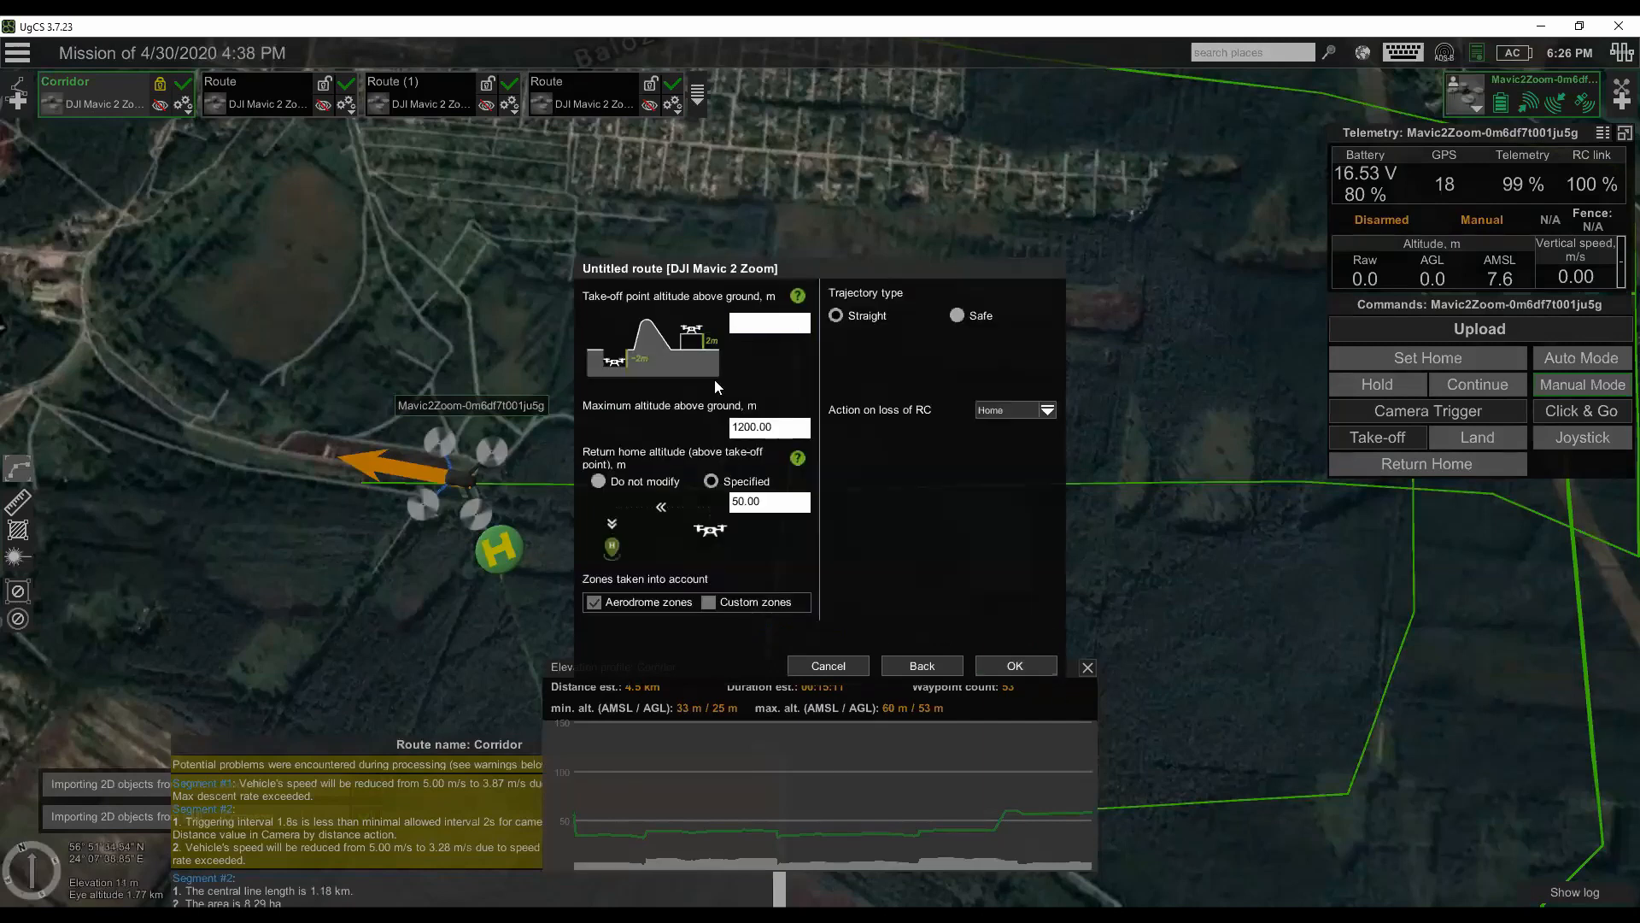
pyautogui.click(911, 663)
pyautogui.click(836, 664)
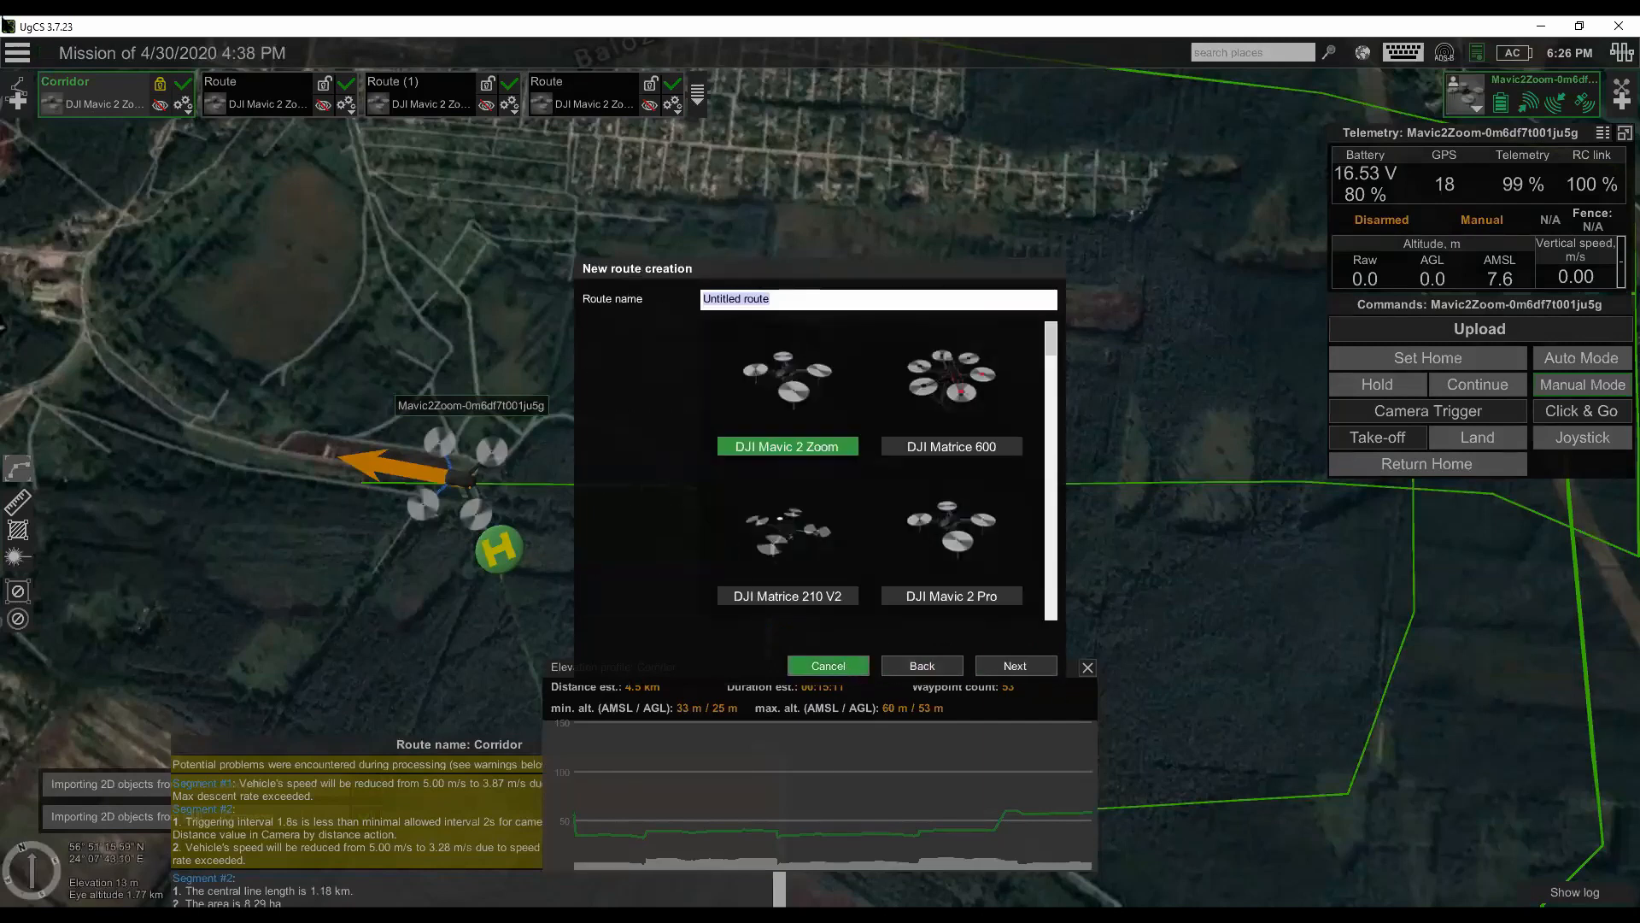
# - Import Path_combined.kml as a new route named Route, with LineString segments as corridor mapping and the DJI Mavic 2 Zoom profile
pyautogui.click(18, 99)
pyautogui.click(649, 372)
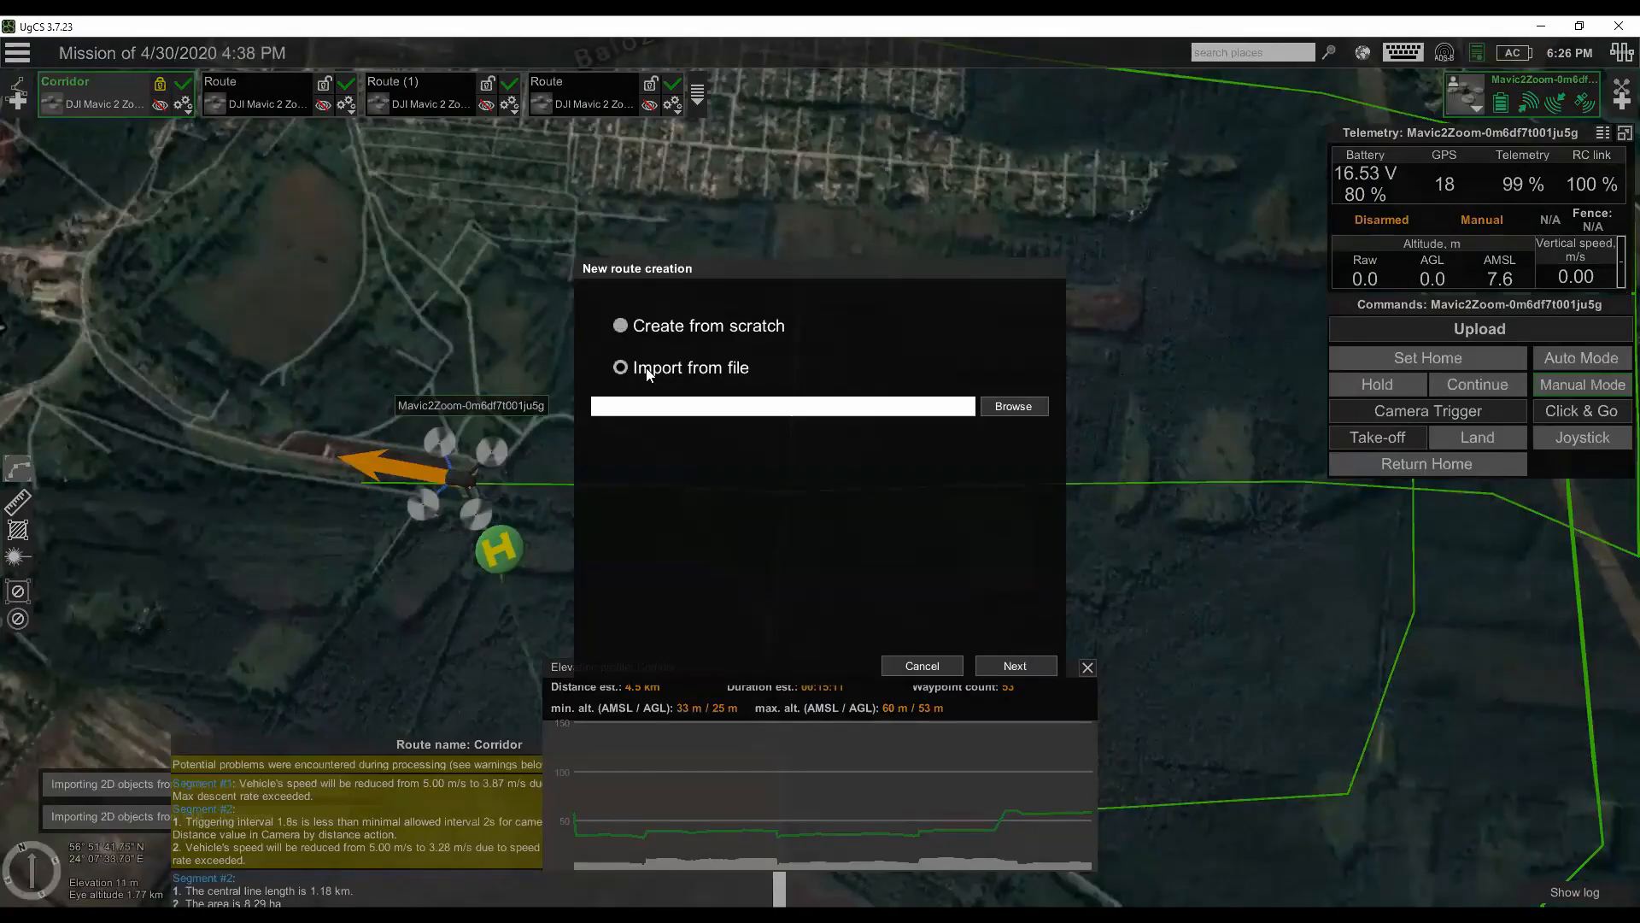
pyautogui.click(1014, 405)
pyautogui.click(645, 224)
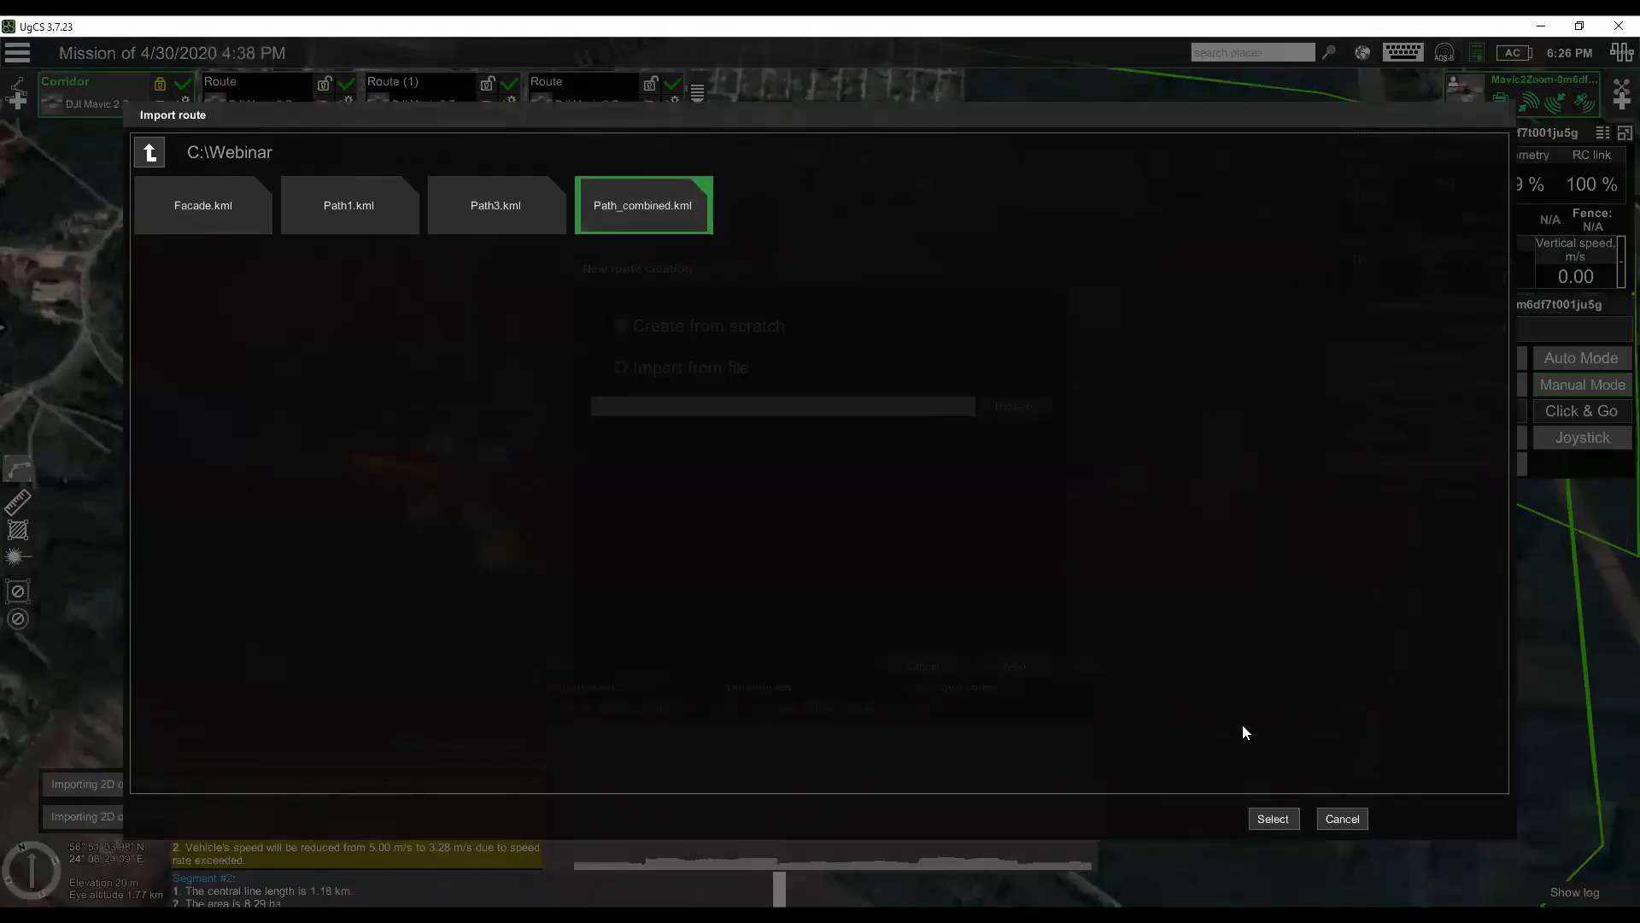
pyautogui.click(1290, 816)
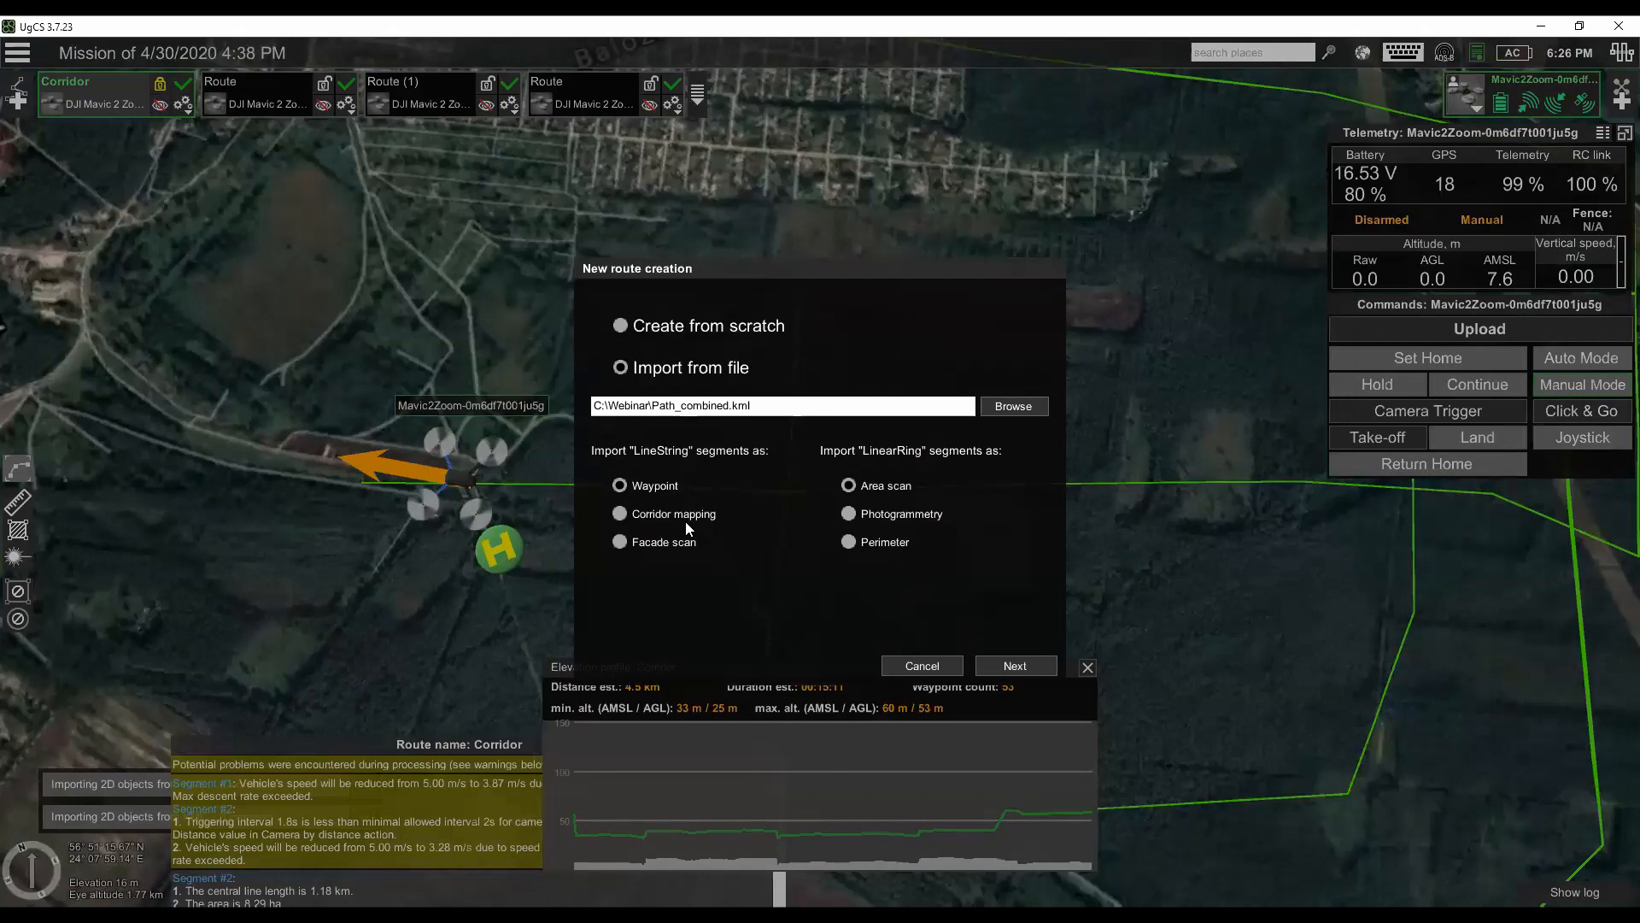
pyautogui.click(1027, 665)
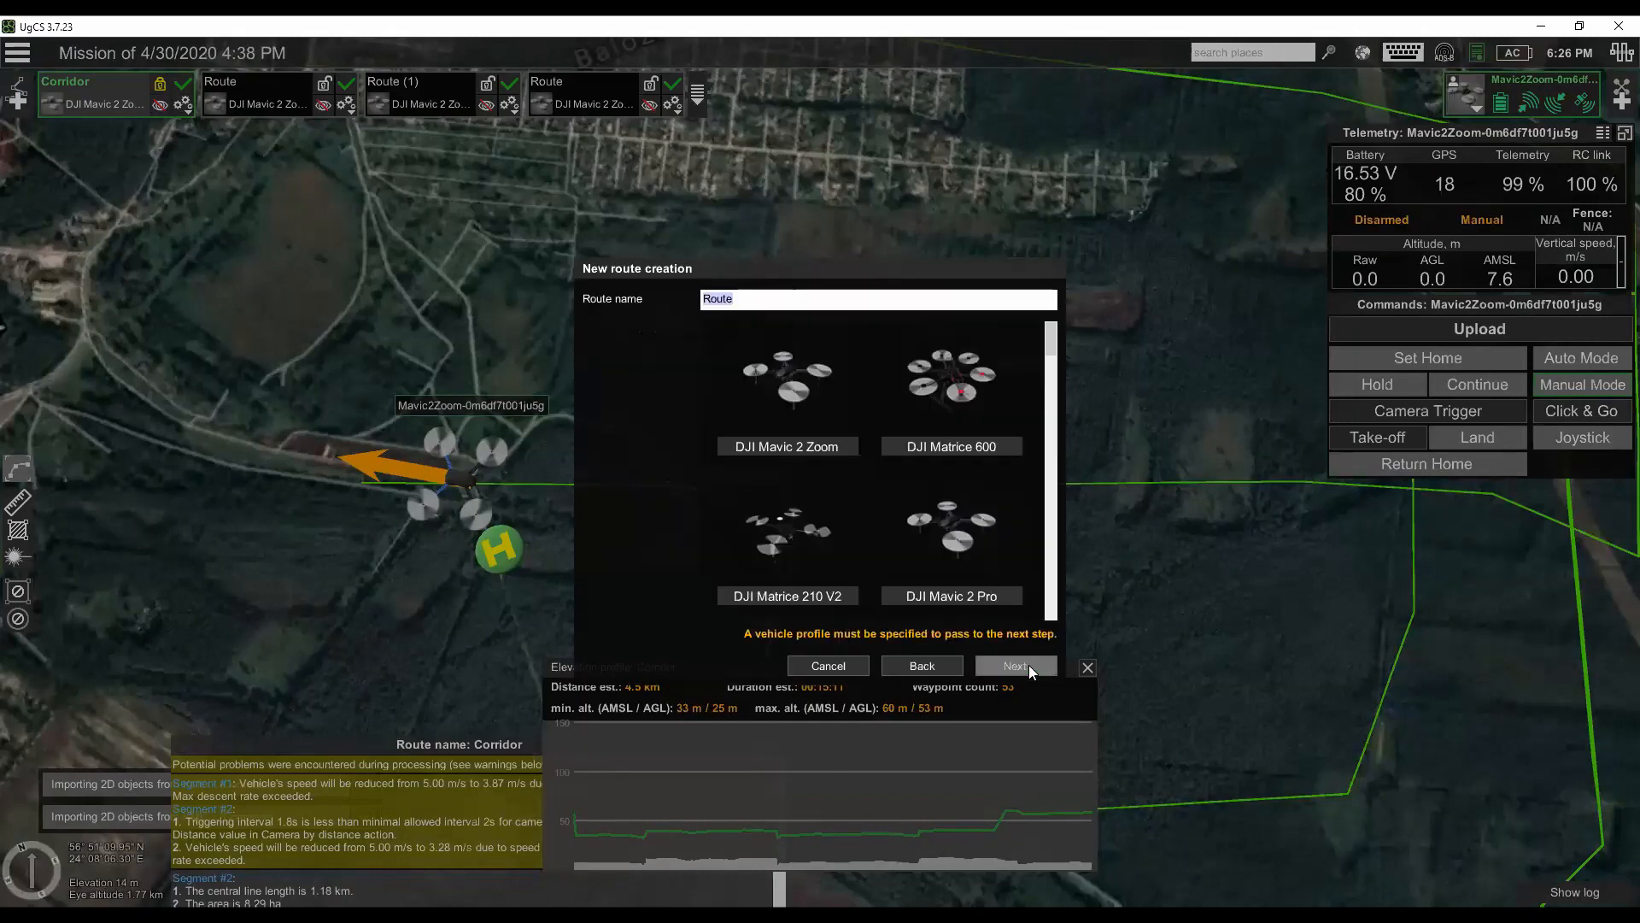
pyautogui.click(786, 393)
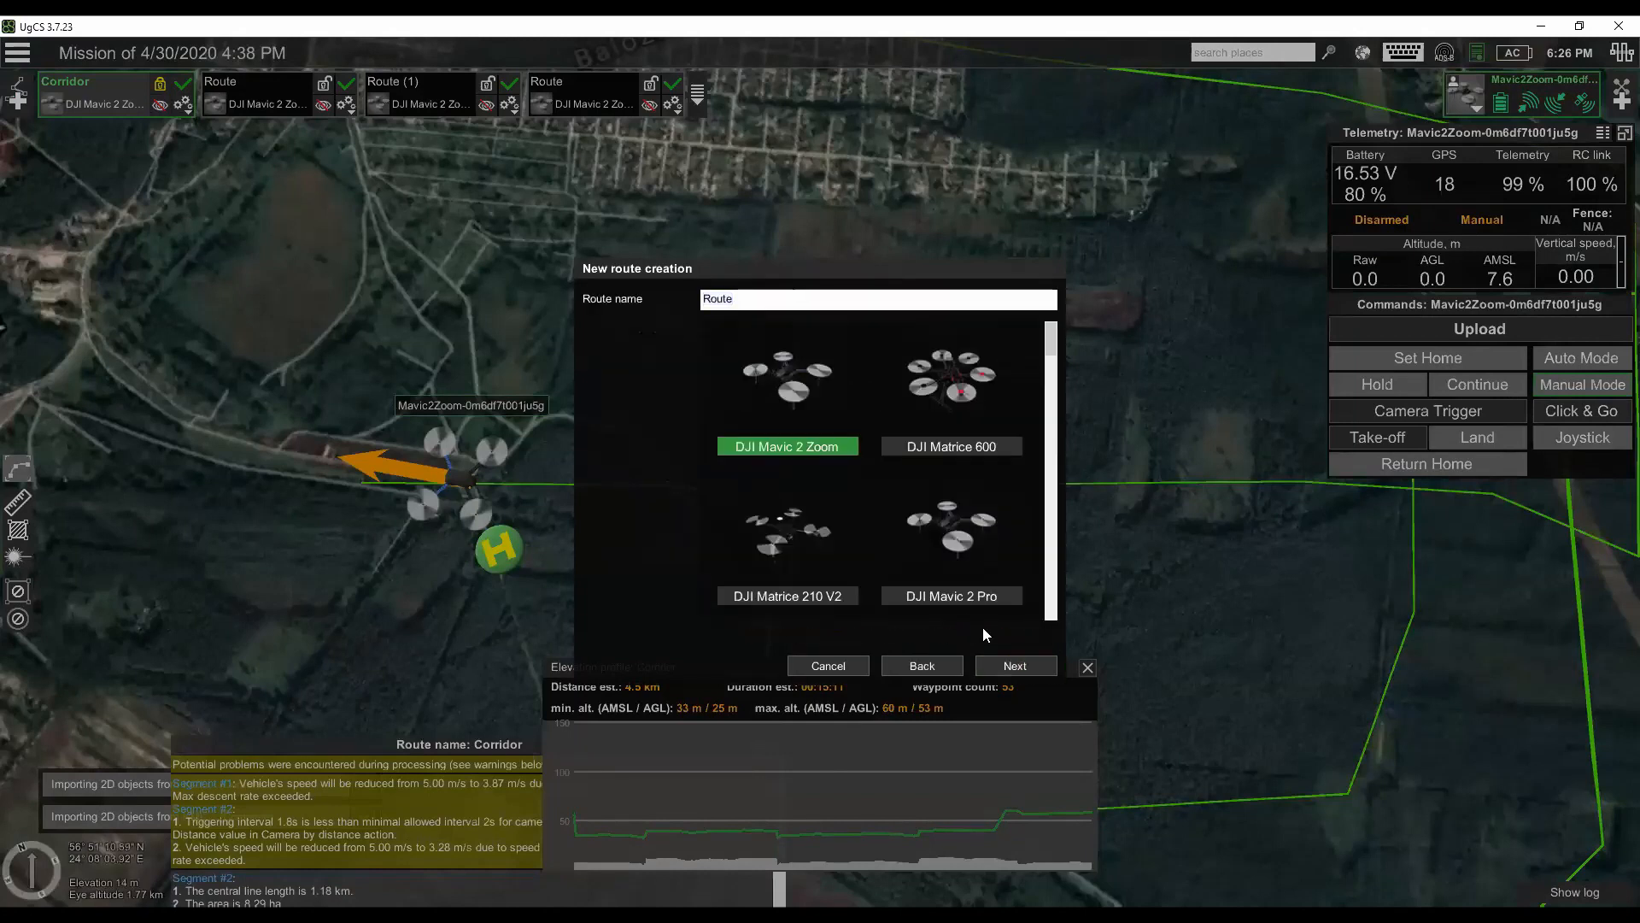
pyautogui.click(1014, 666)
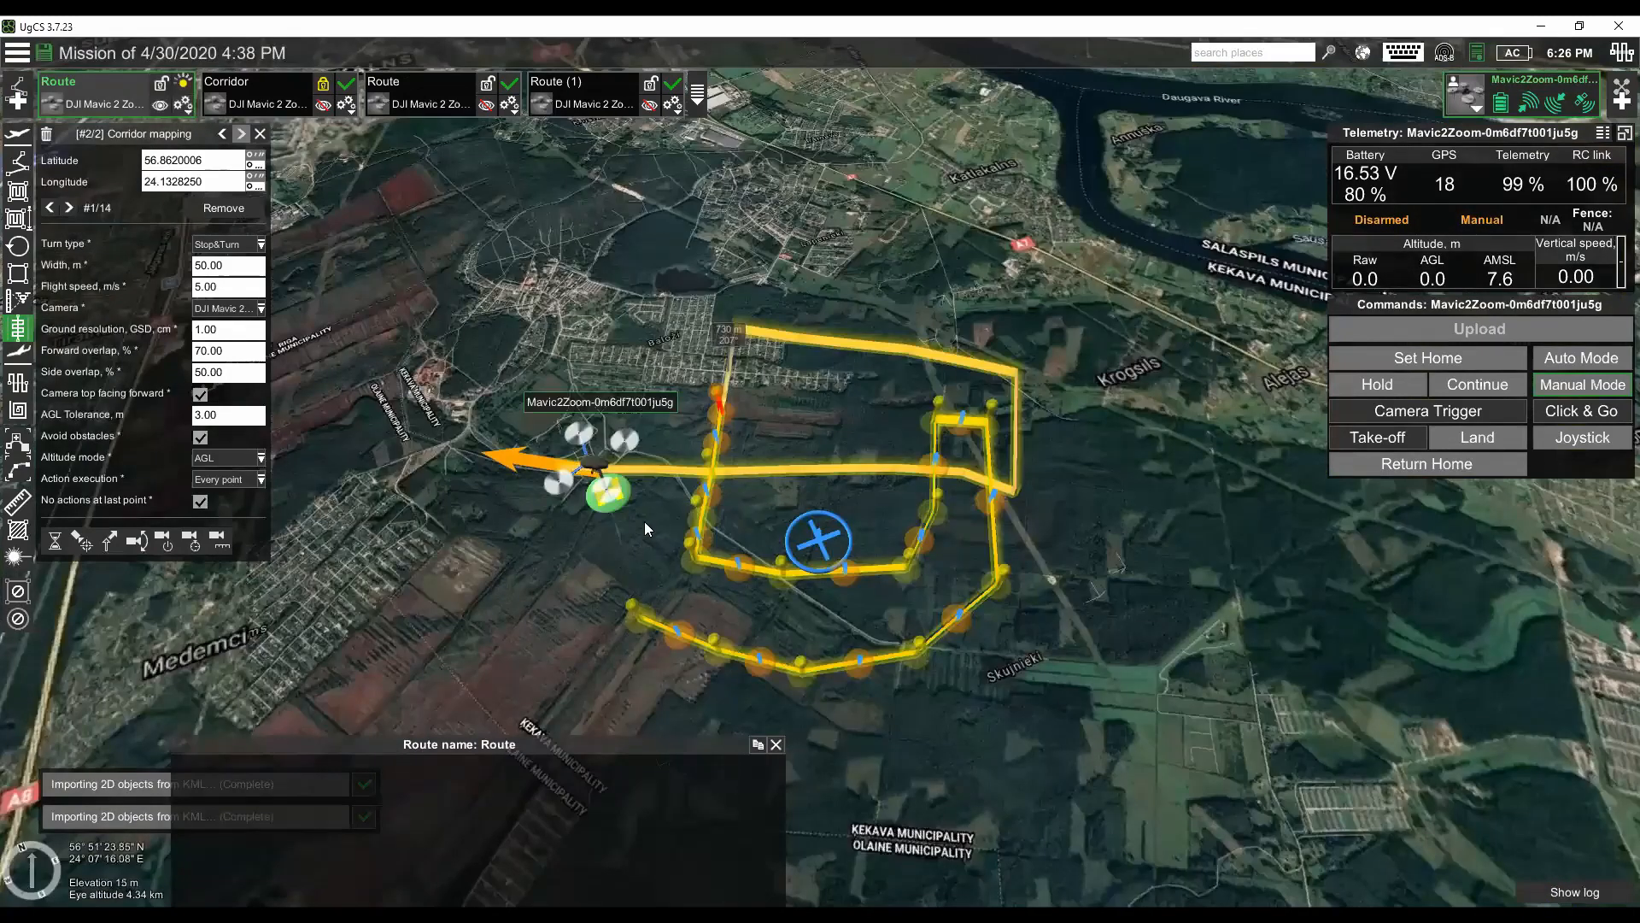
# - Select the first corridor mapping segment of the newly imported Route and examine its link to the second segment near the home point
pyautogui.scroll(5, 644, 533)
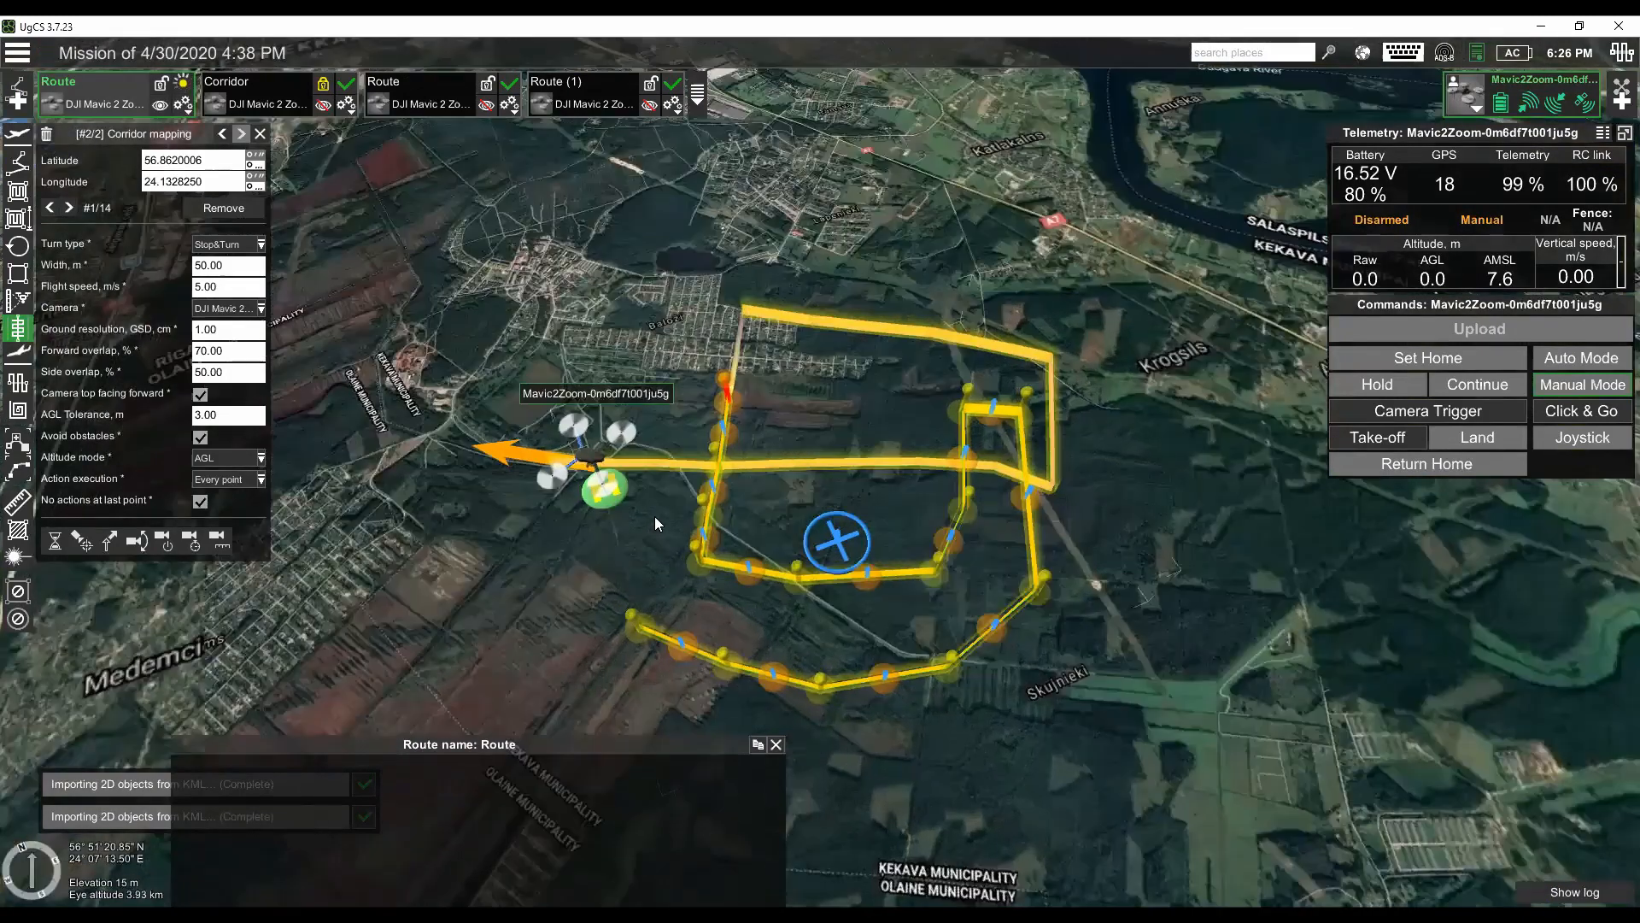
pyautogui.scroll(3, 564, 385)
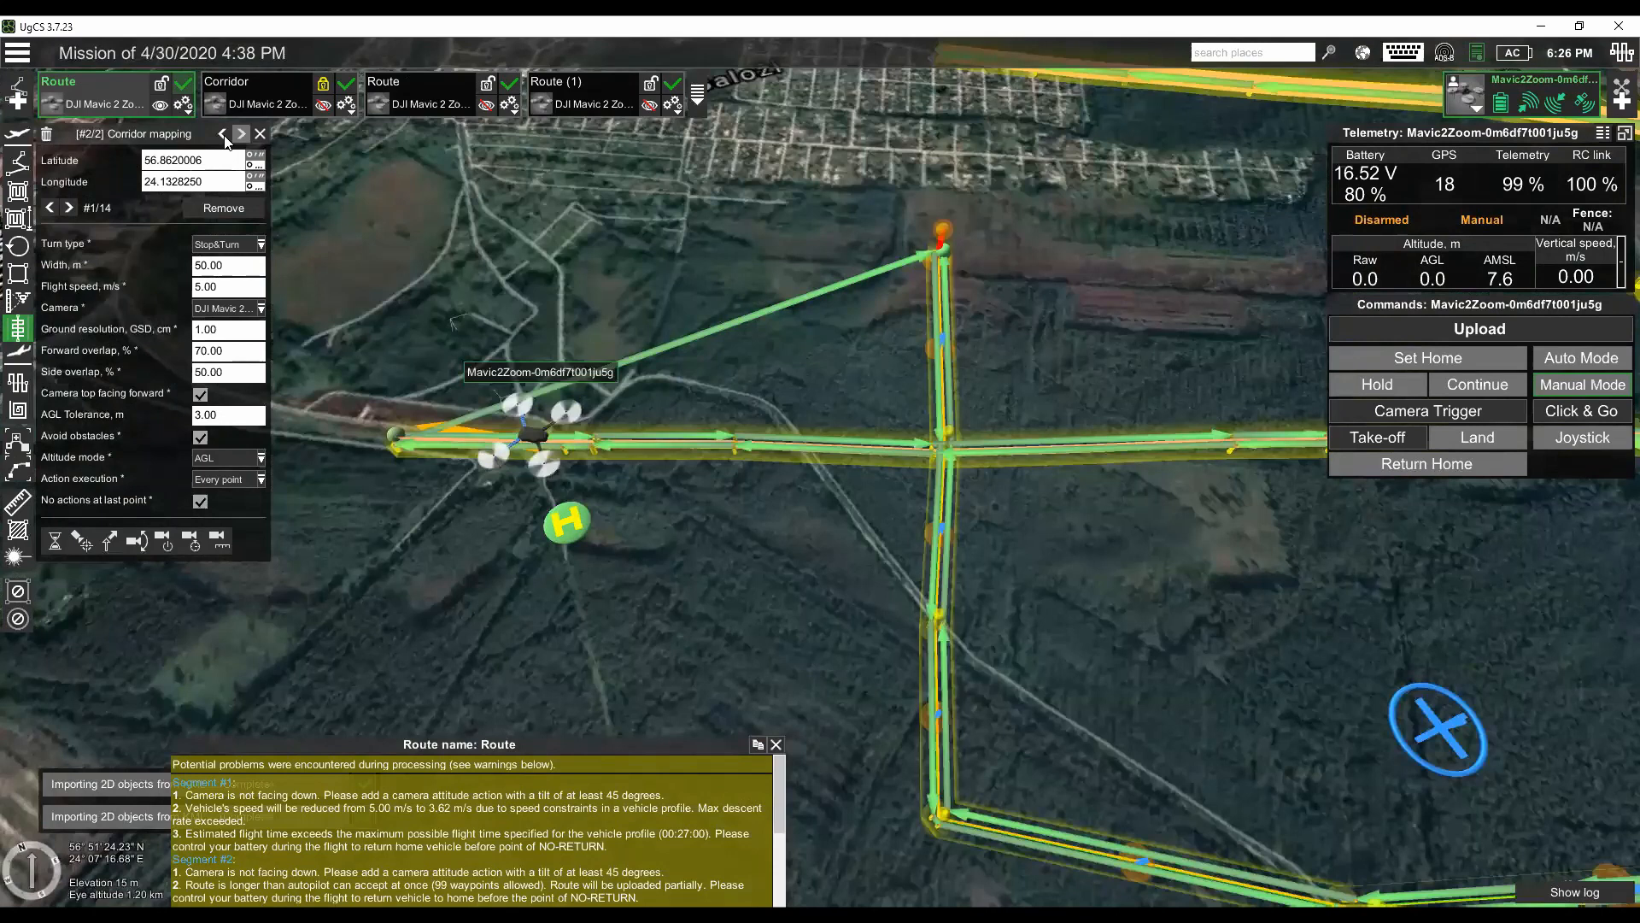
pyautogui.click(222, 134)
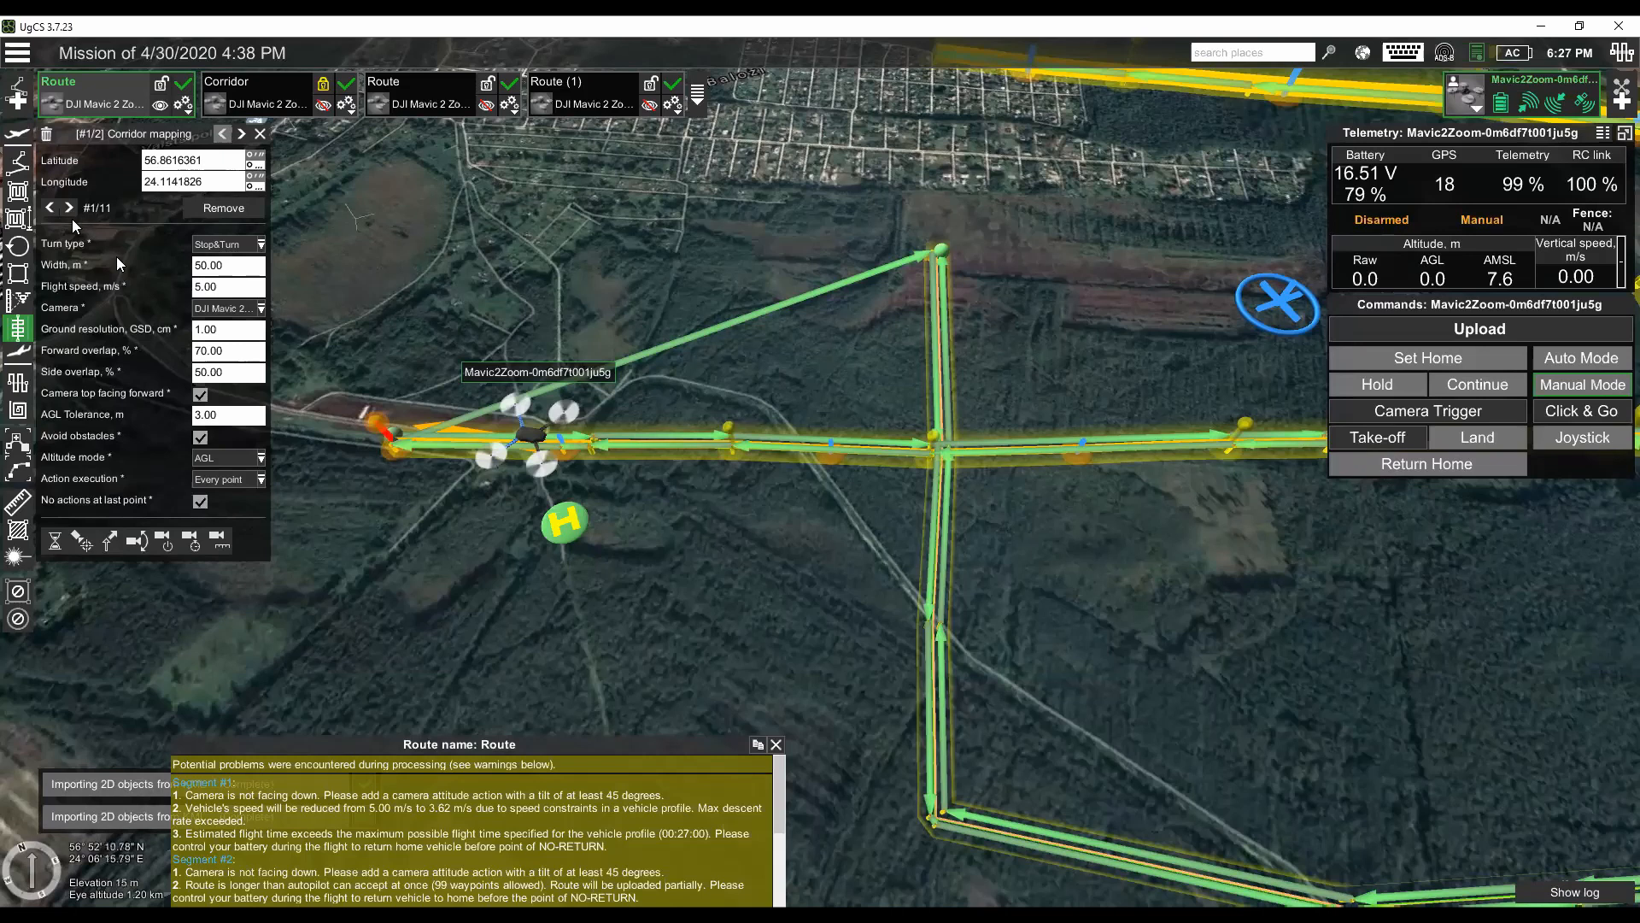
# - Insert two waypoints into the transit link between the two corridor mapping segments of Route, bending it around the home area
pyautogui.click(17, 164)
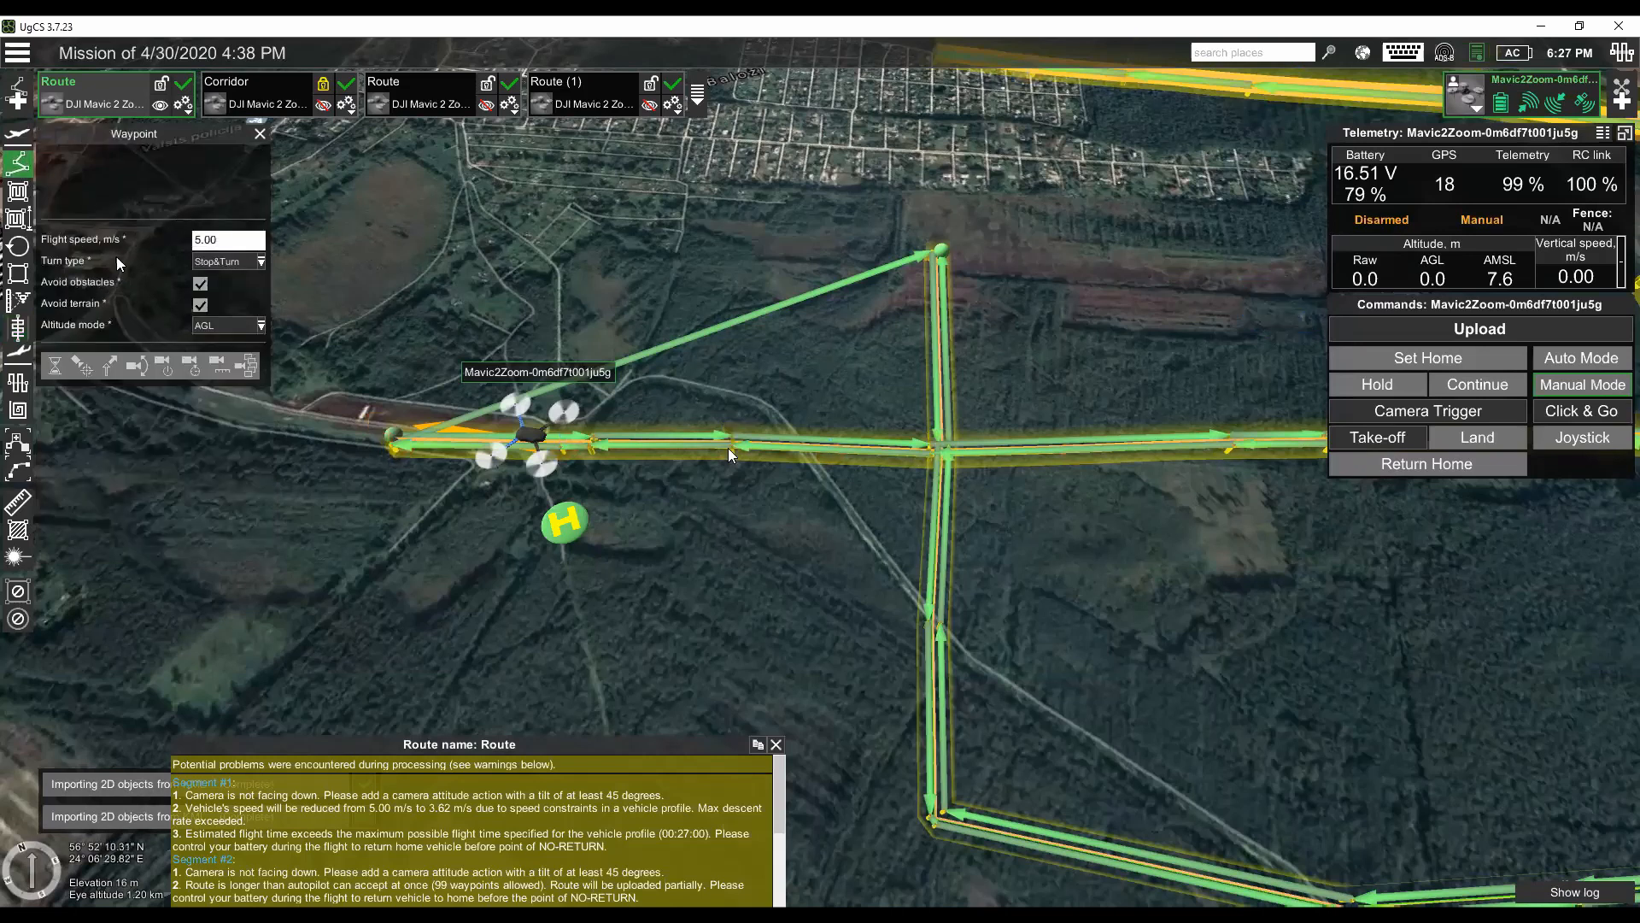
pyautogui.click(695, 369)
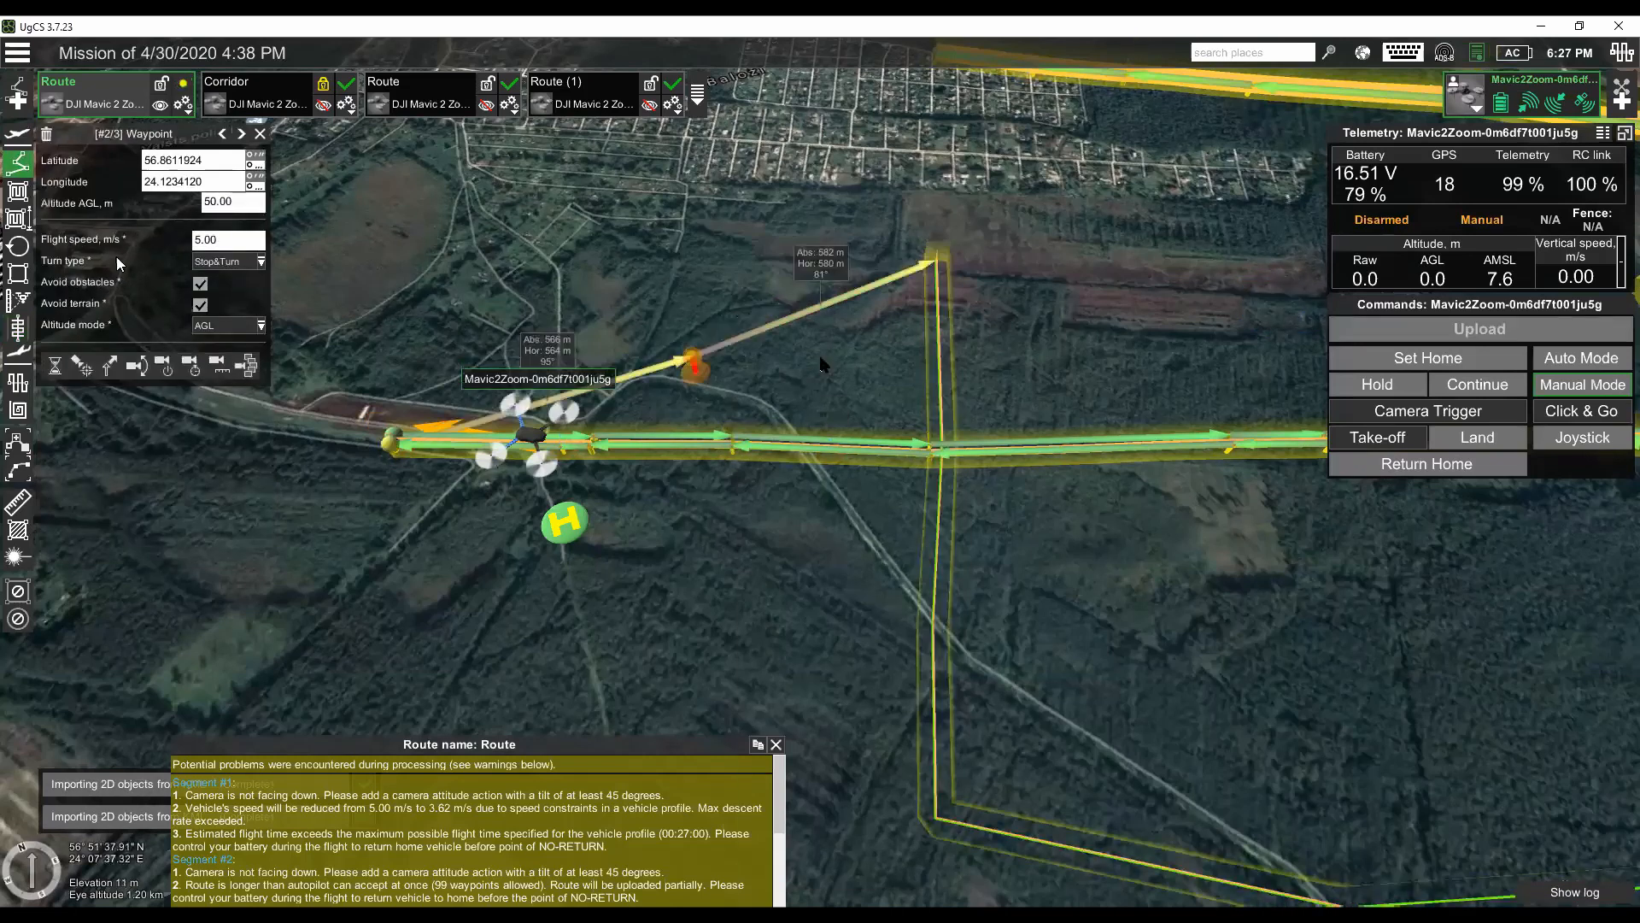
pyautogui.click(822, 362)
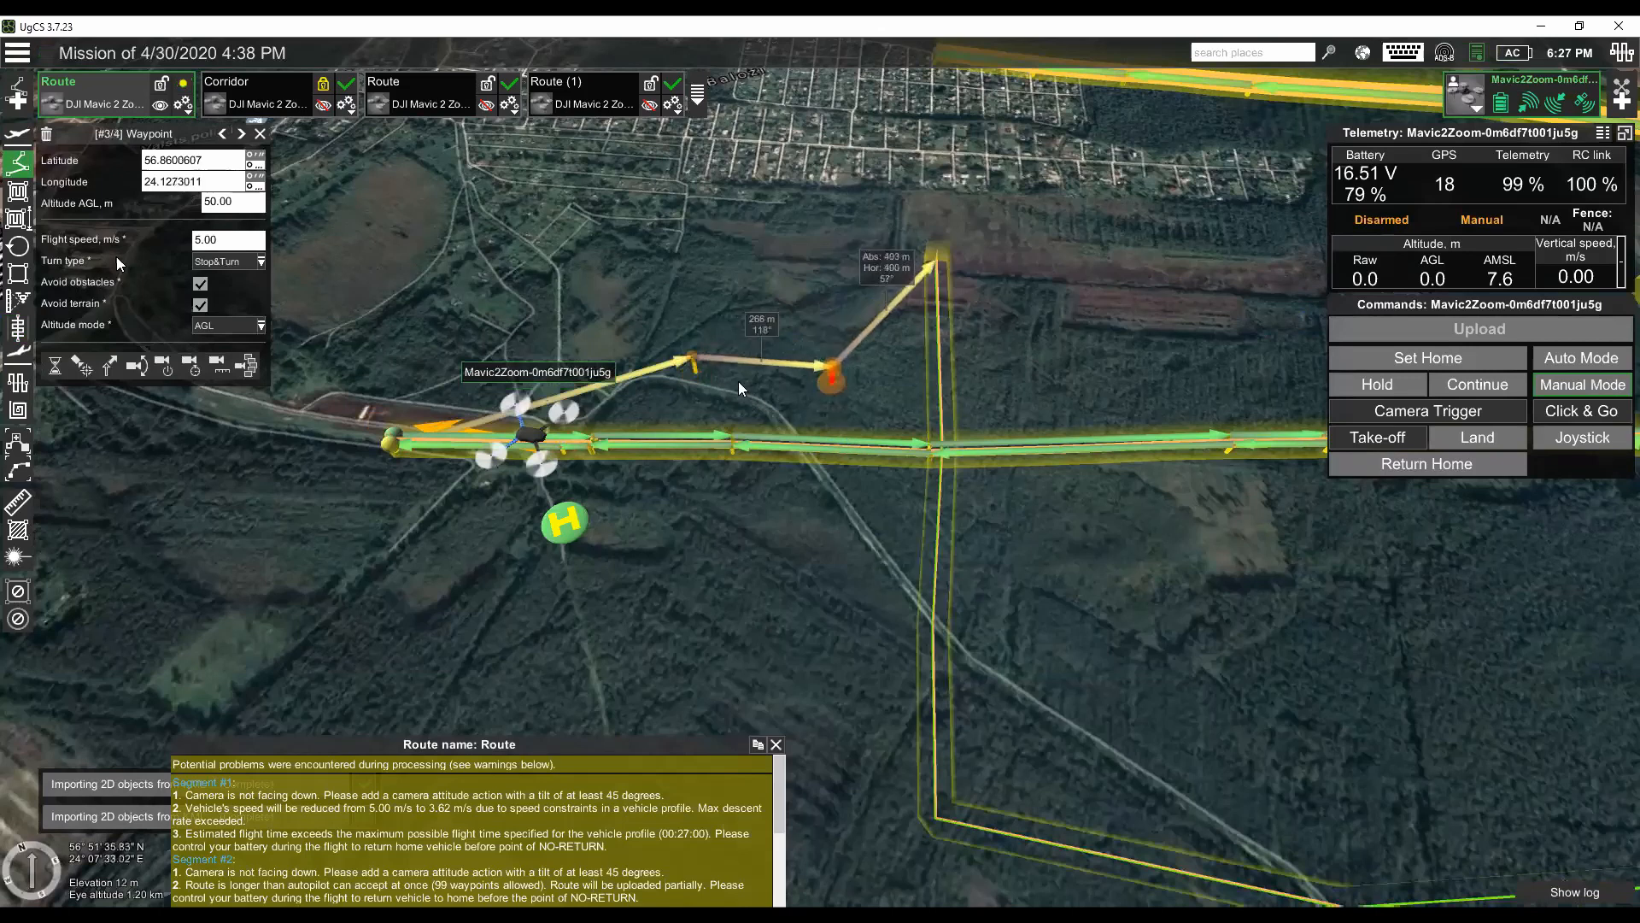
# - Lower the first inserted waypoint to about -0.08 m AGL, and raise it back to about 47.63 m AGL
pyautogui.click(695, 385)
pyautogui.moveTo(694, 385); pyautogui.dragTo(691, 401)
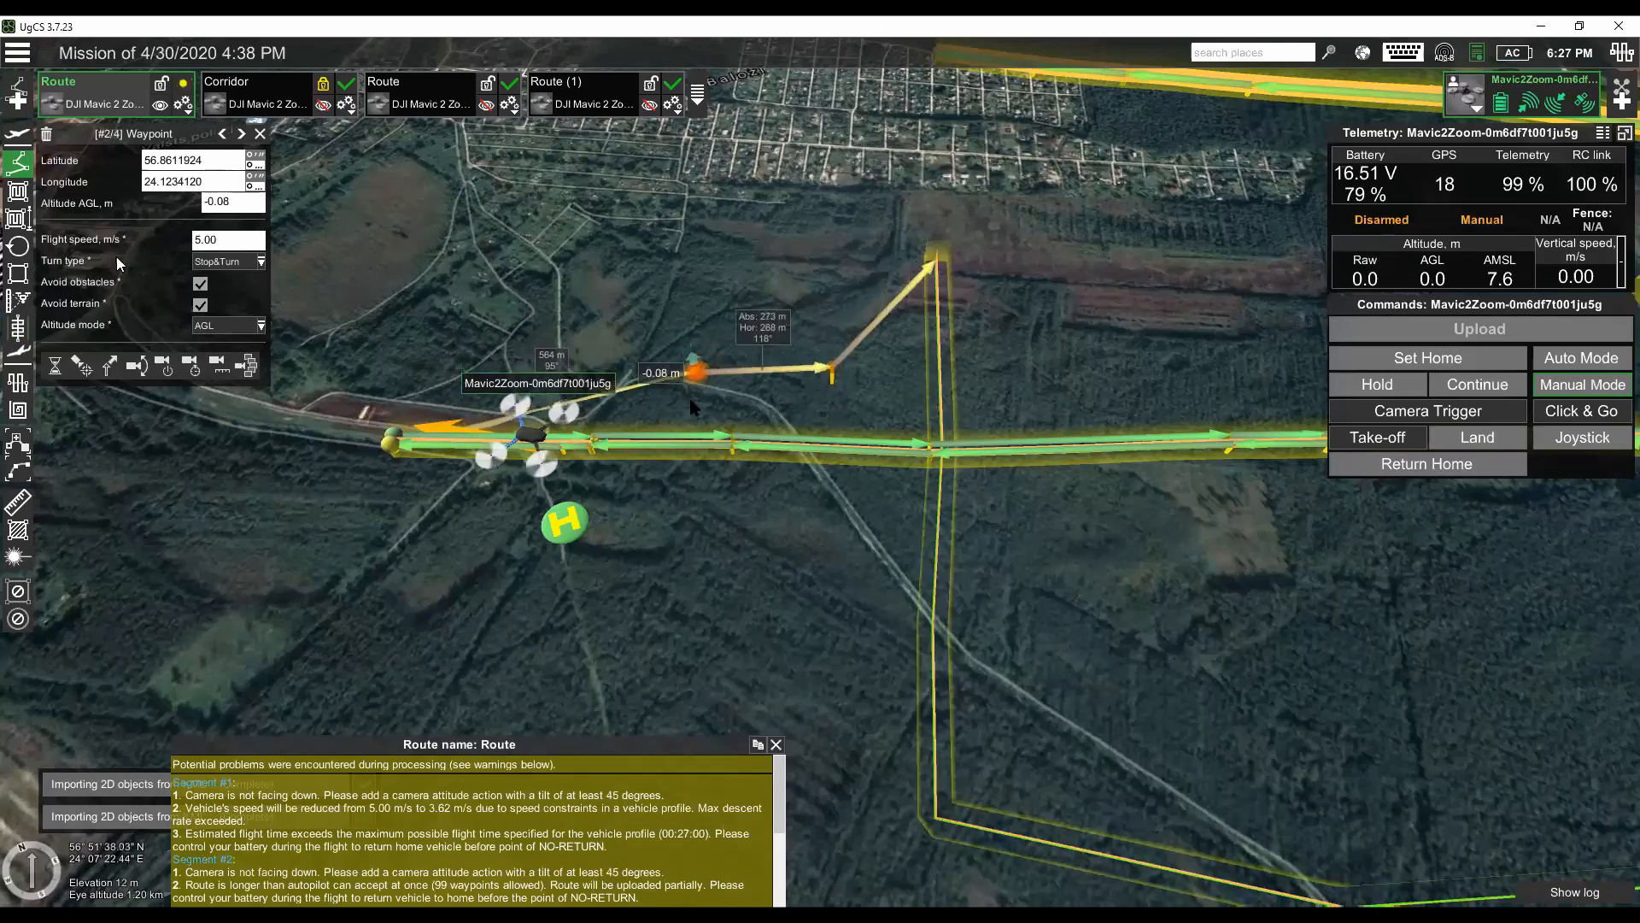
pyautogui.scroll(-1, 801, 417)
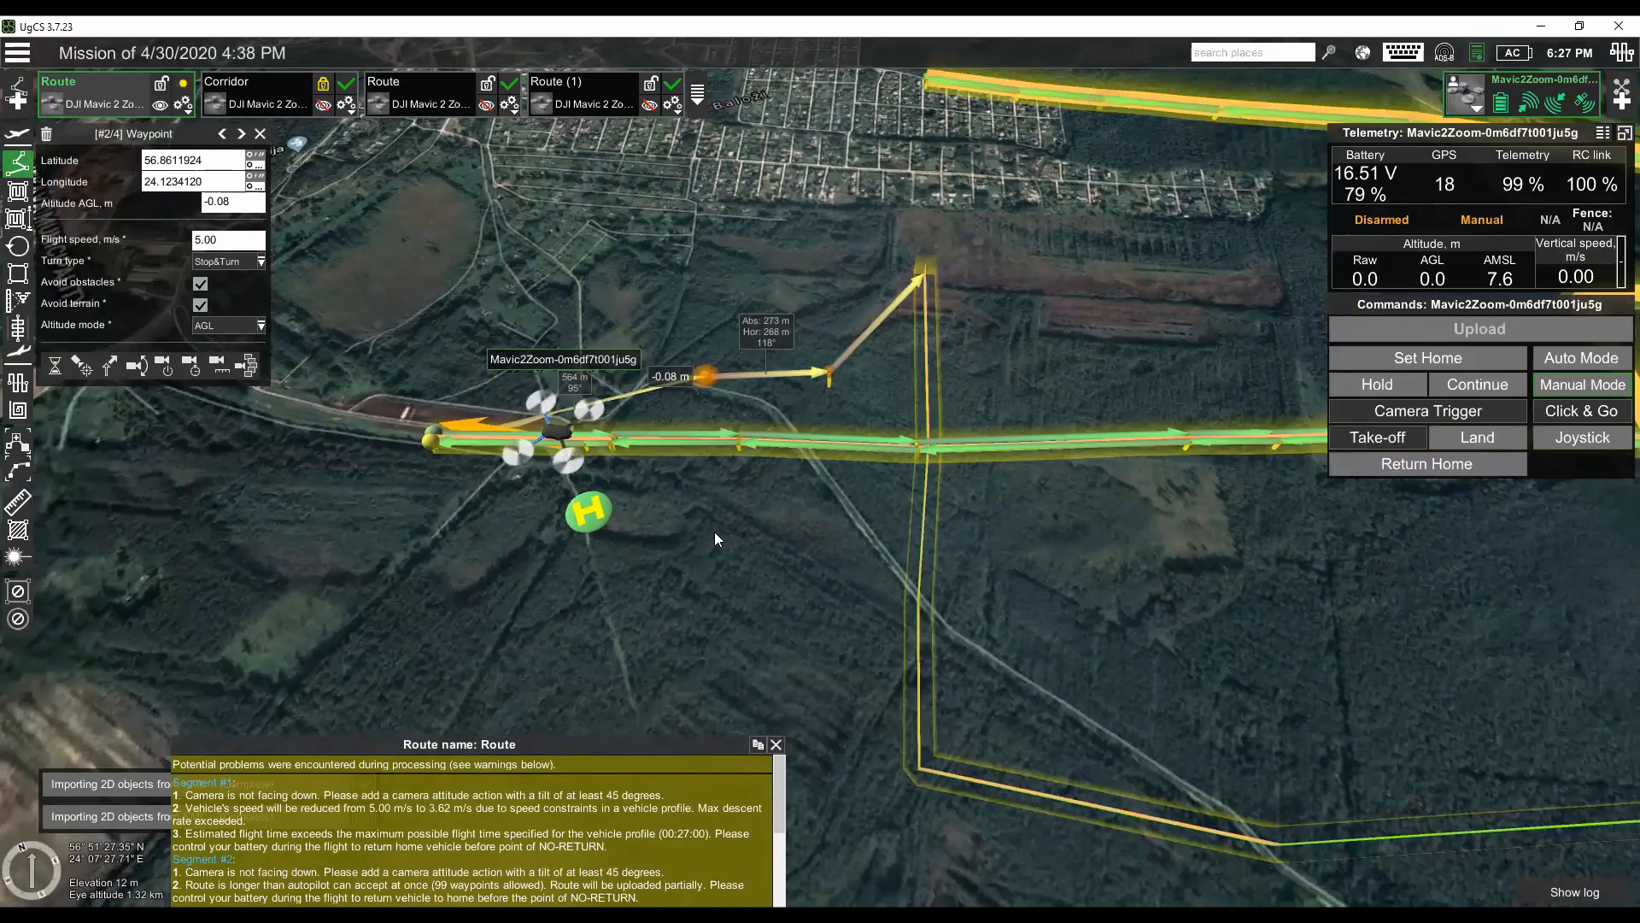
pyautogui.moveTo(1249, 554); pyautogui.dragTo(1036, 561)
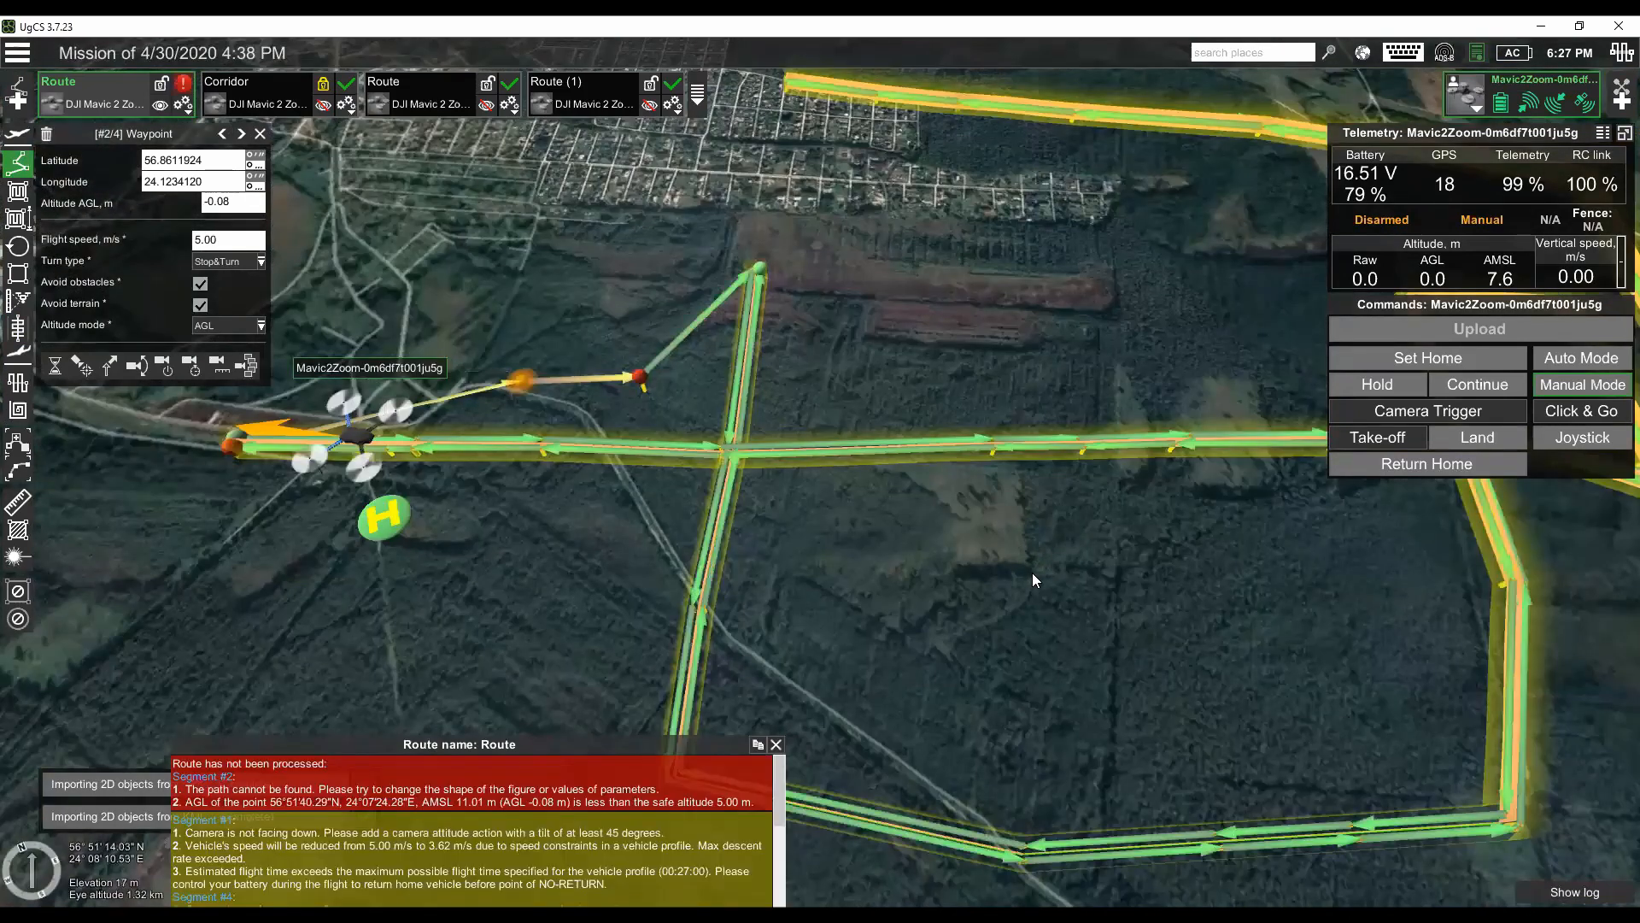
pyautogui.moveTo(525, 380)
pyautogui.moveTo(525, 377); pyautogui.dragTo(519, 365)
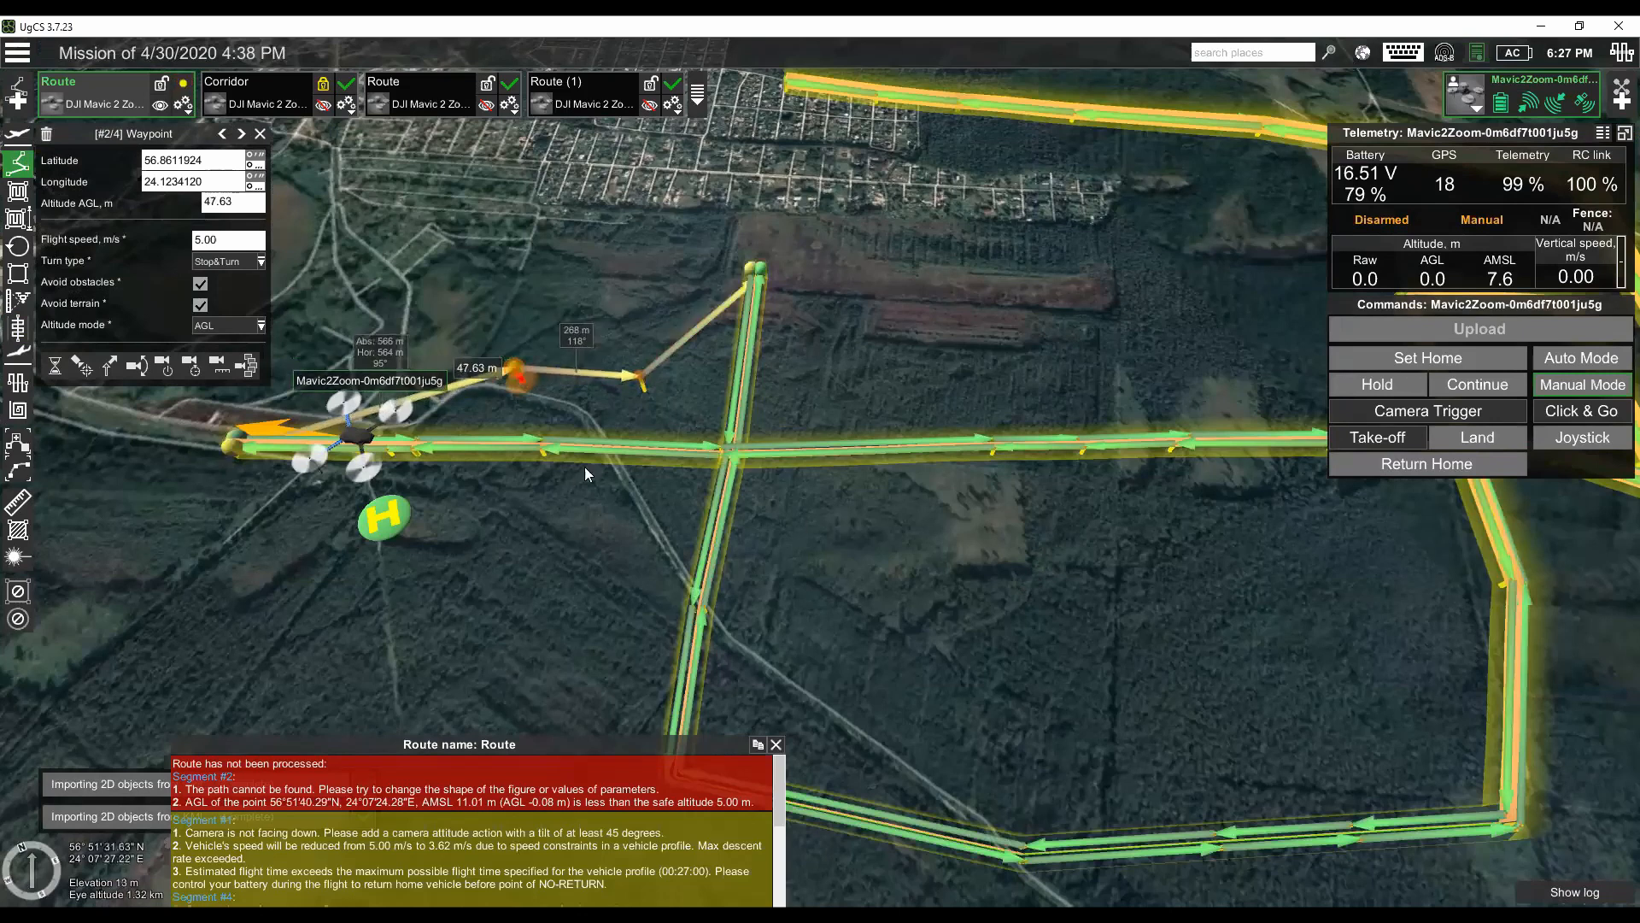
# - Delete the combined two-segment Route, and unlock and delete the Corridor route
pyautogui.click(190, 111)
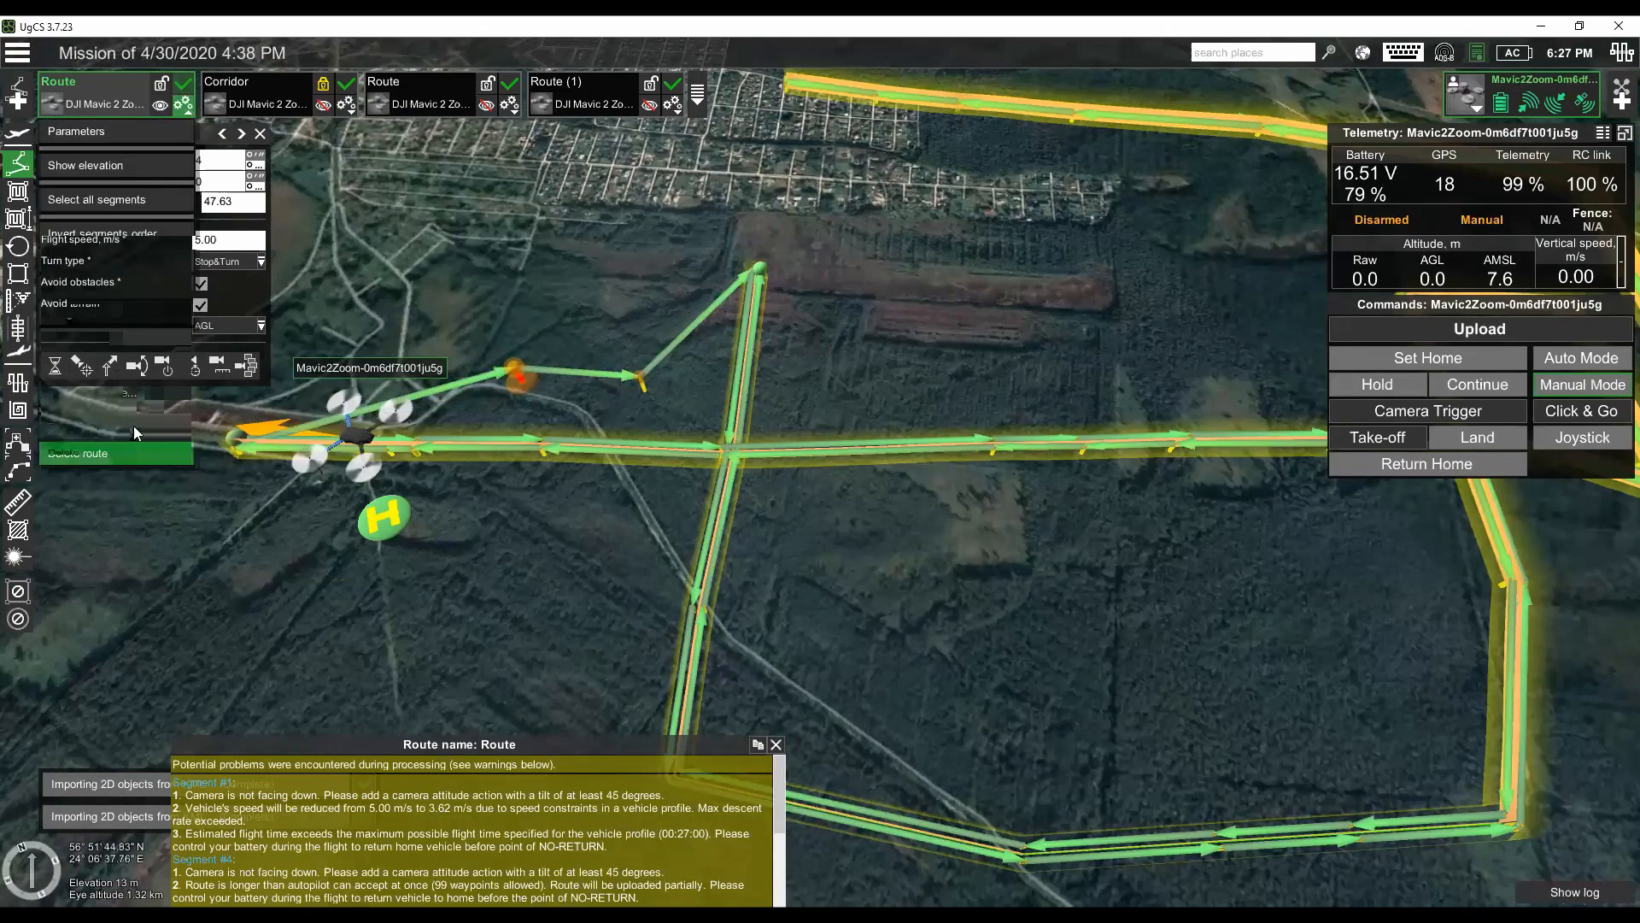
pyautogui.click(135, 450)
pyautogui.click(1045, 581)
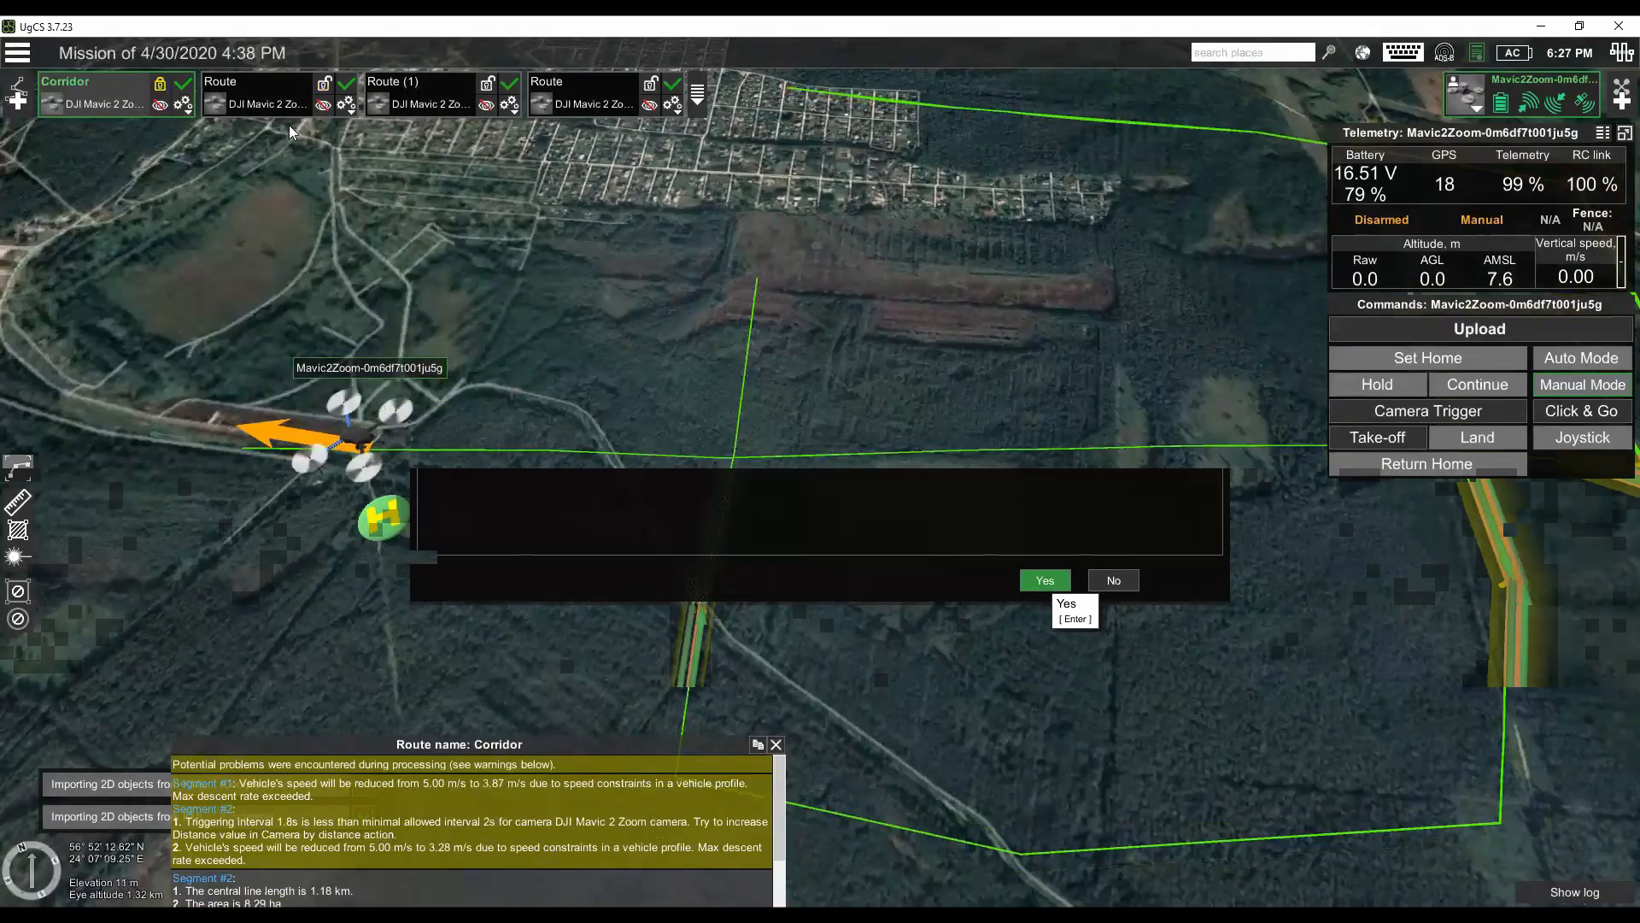
pyautogui.click(184, 105)
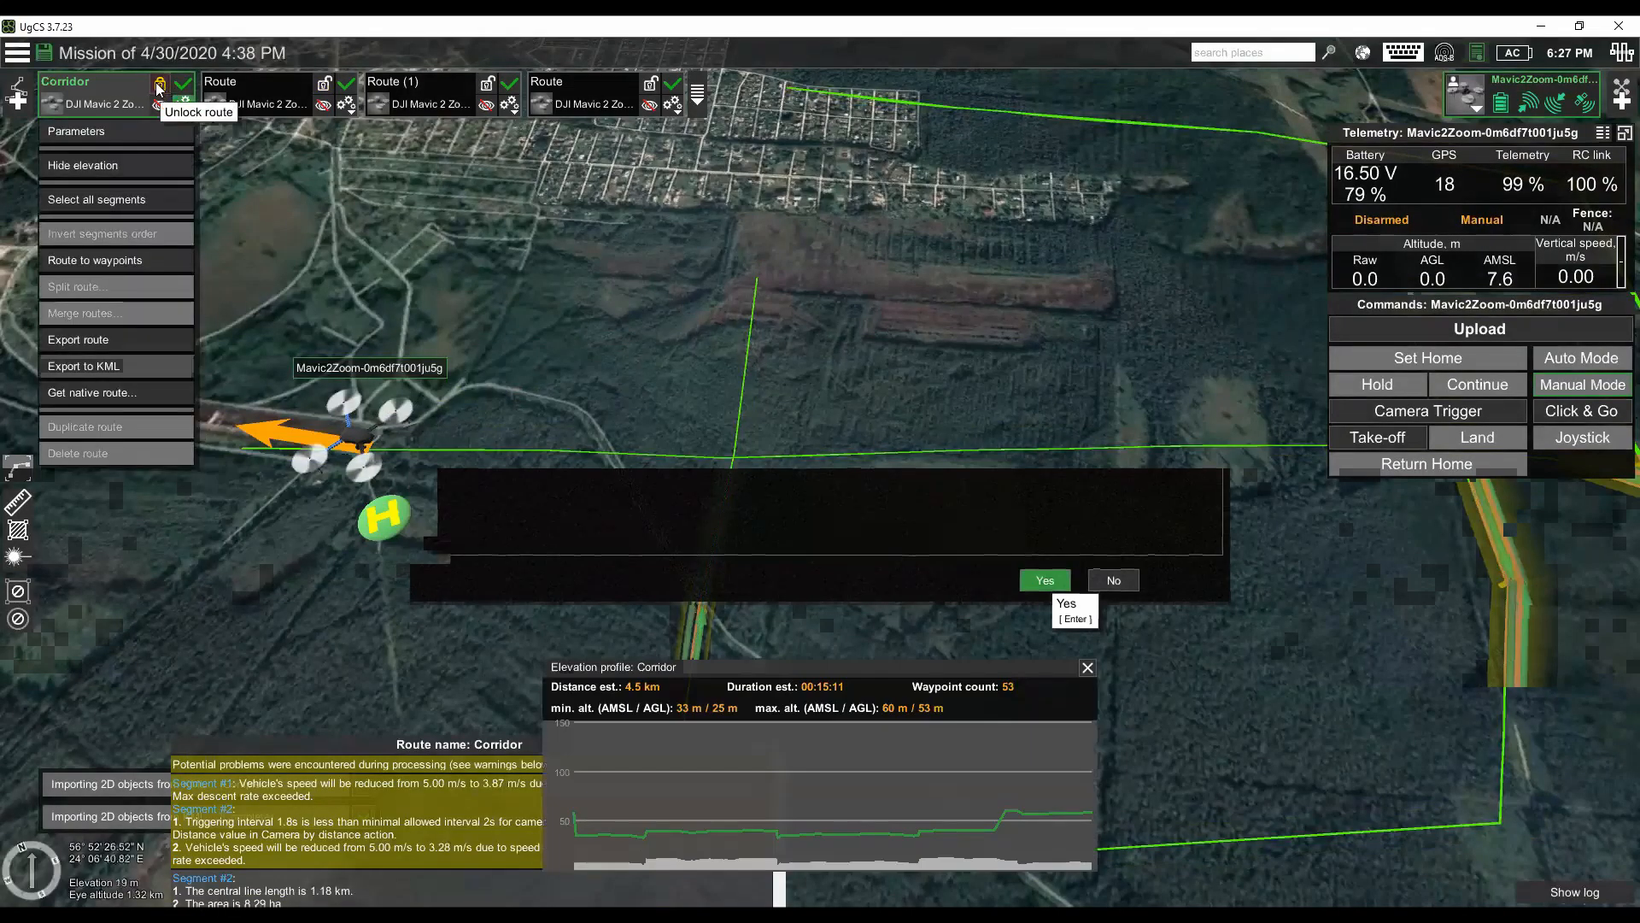
pyautogui.click(160, 83)
pyautogui.click(183, 103)
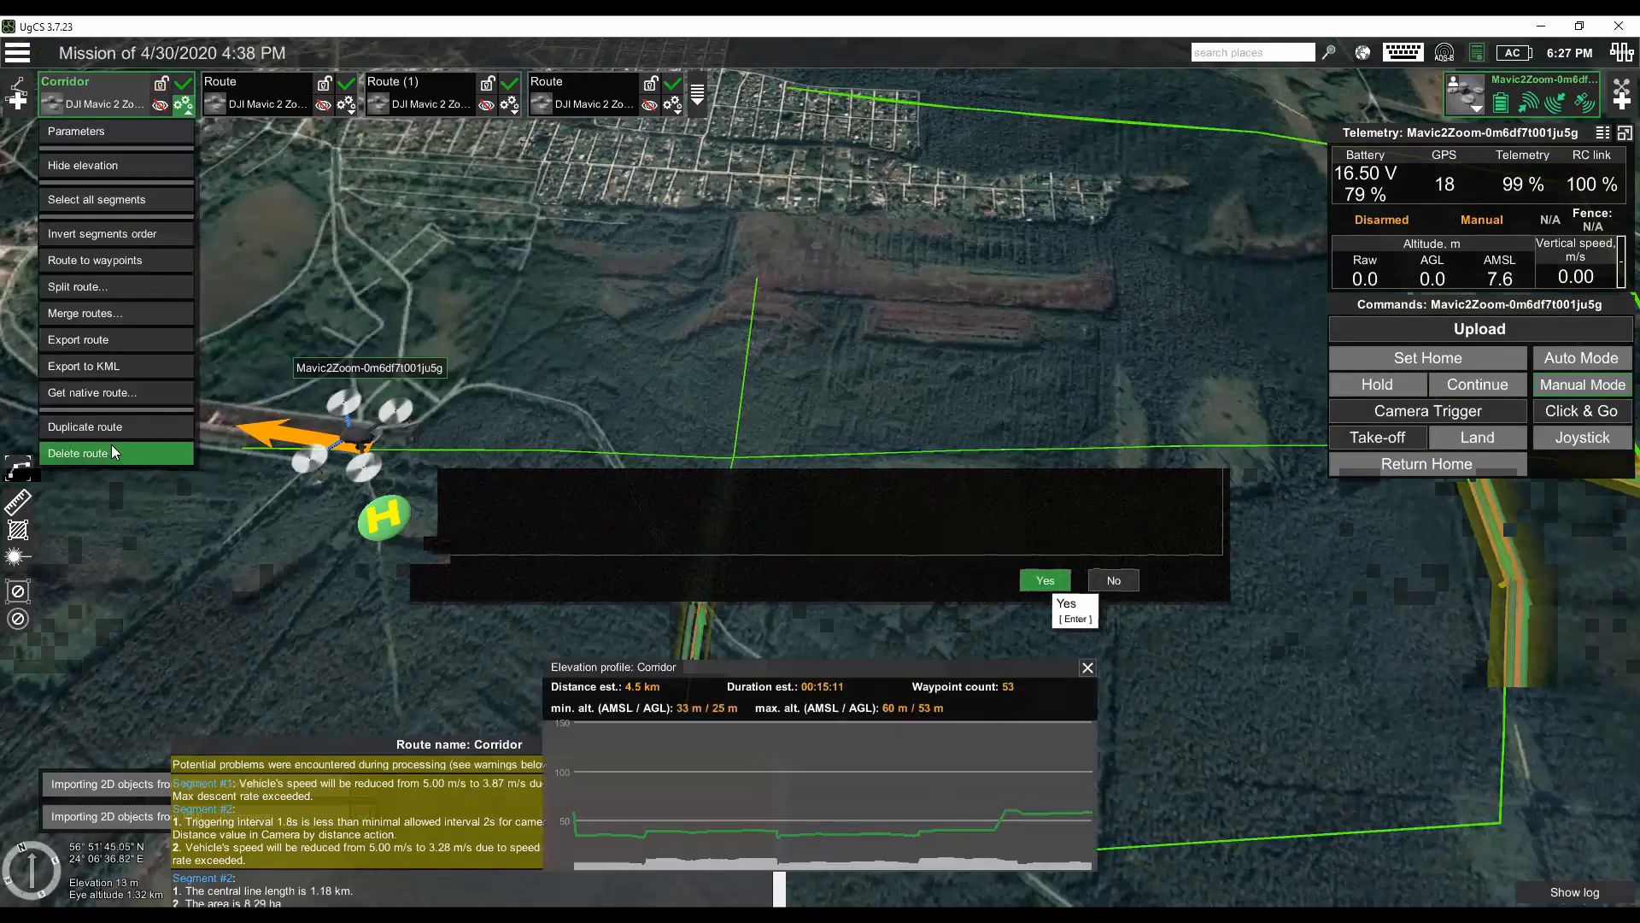
pyautogui.click(118, 453)
pyautogui.click(1046, 580)
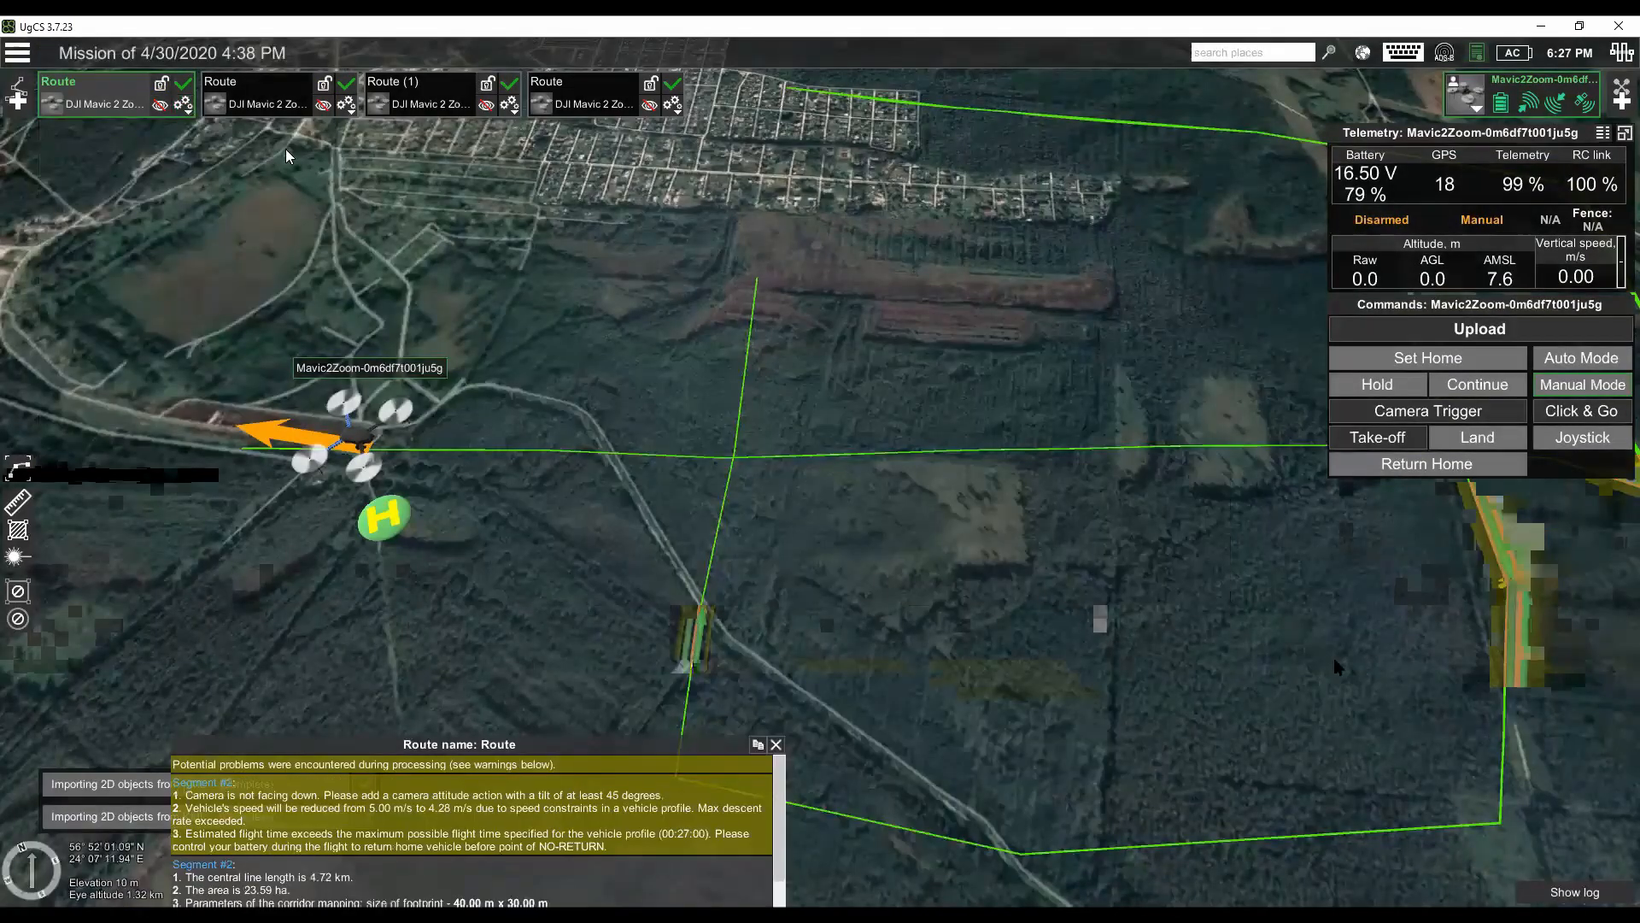
pyautogui.click(182, 104)
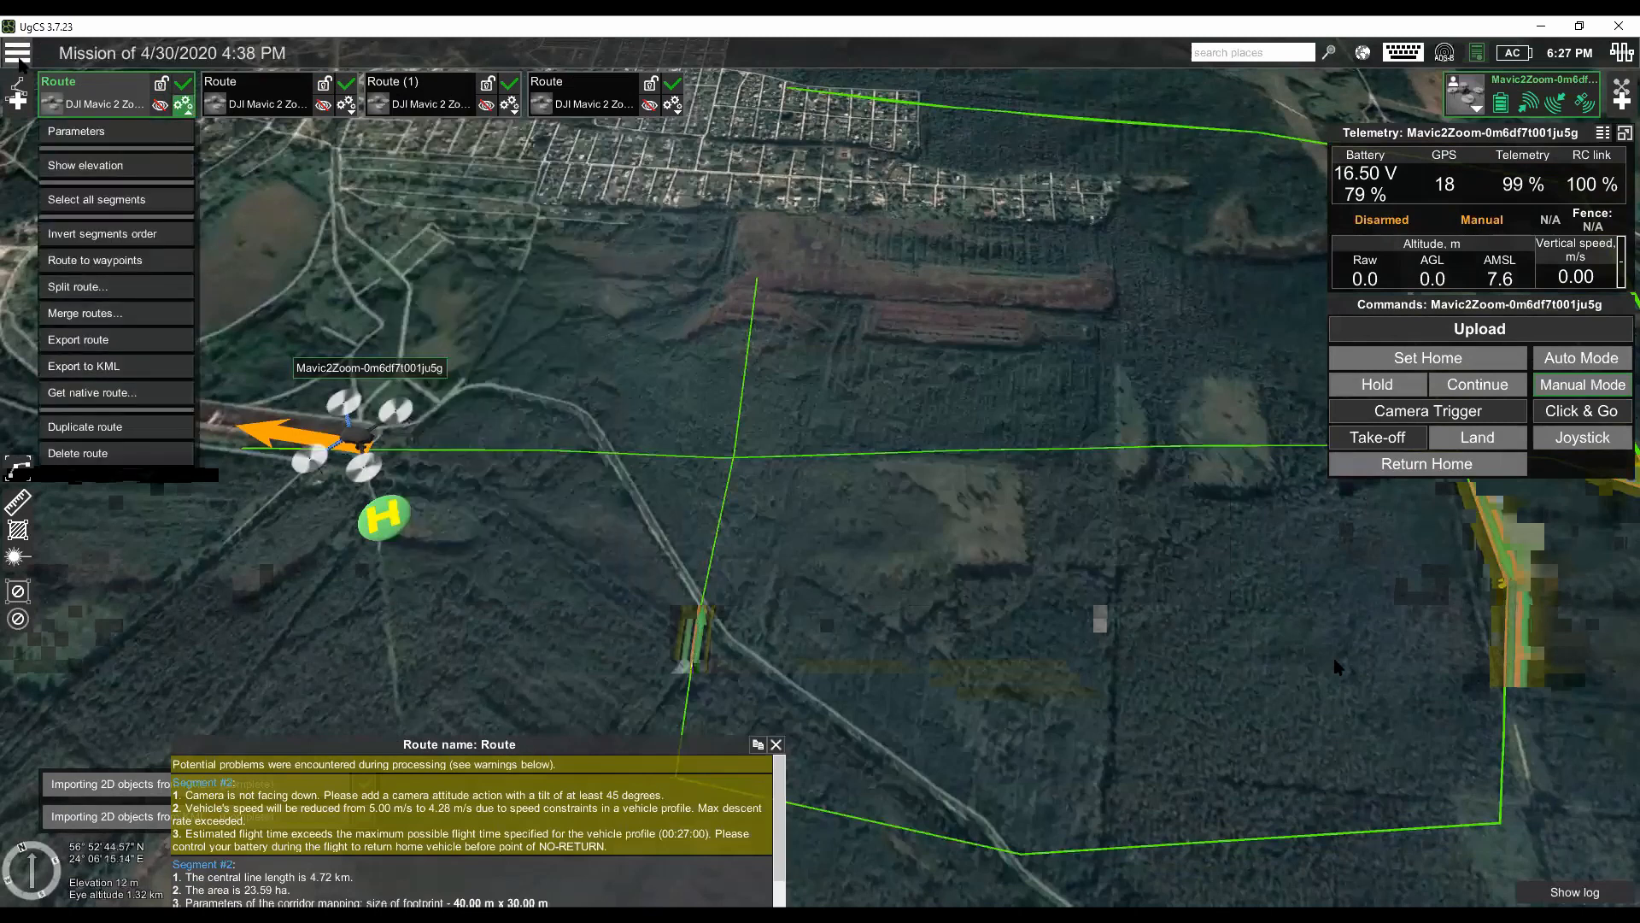
# - Create a new mission containing an empty Untitled route with the DJI Mavic 2 Zoom profile and default route parameters
pyautogui.click(17, 53)
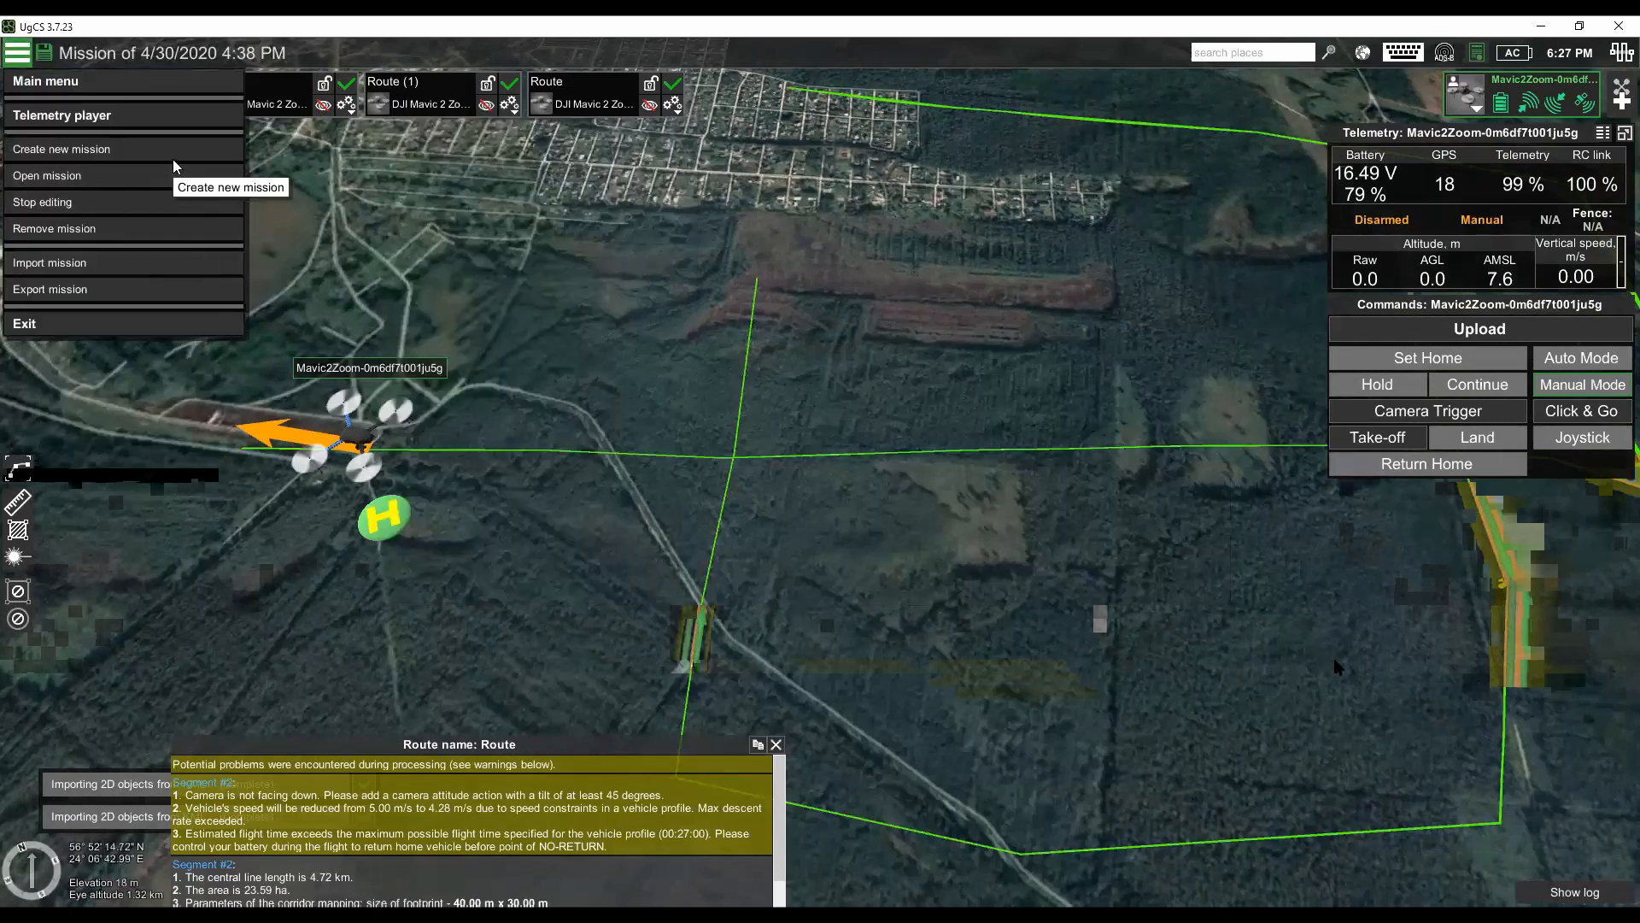
pyautogui.click(175, 149)
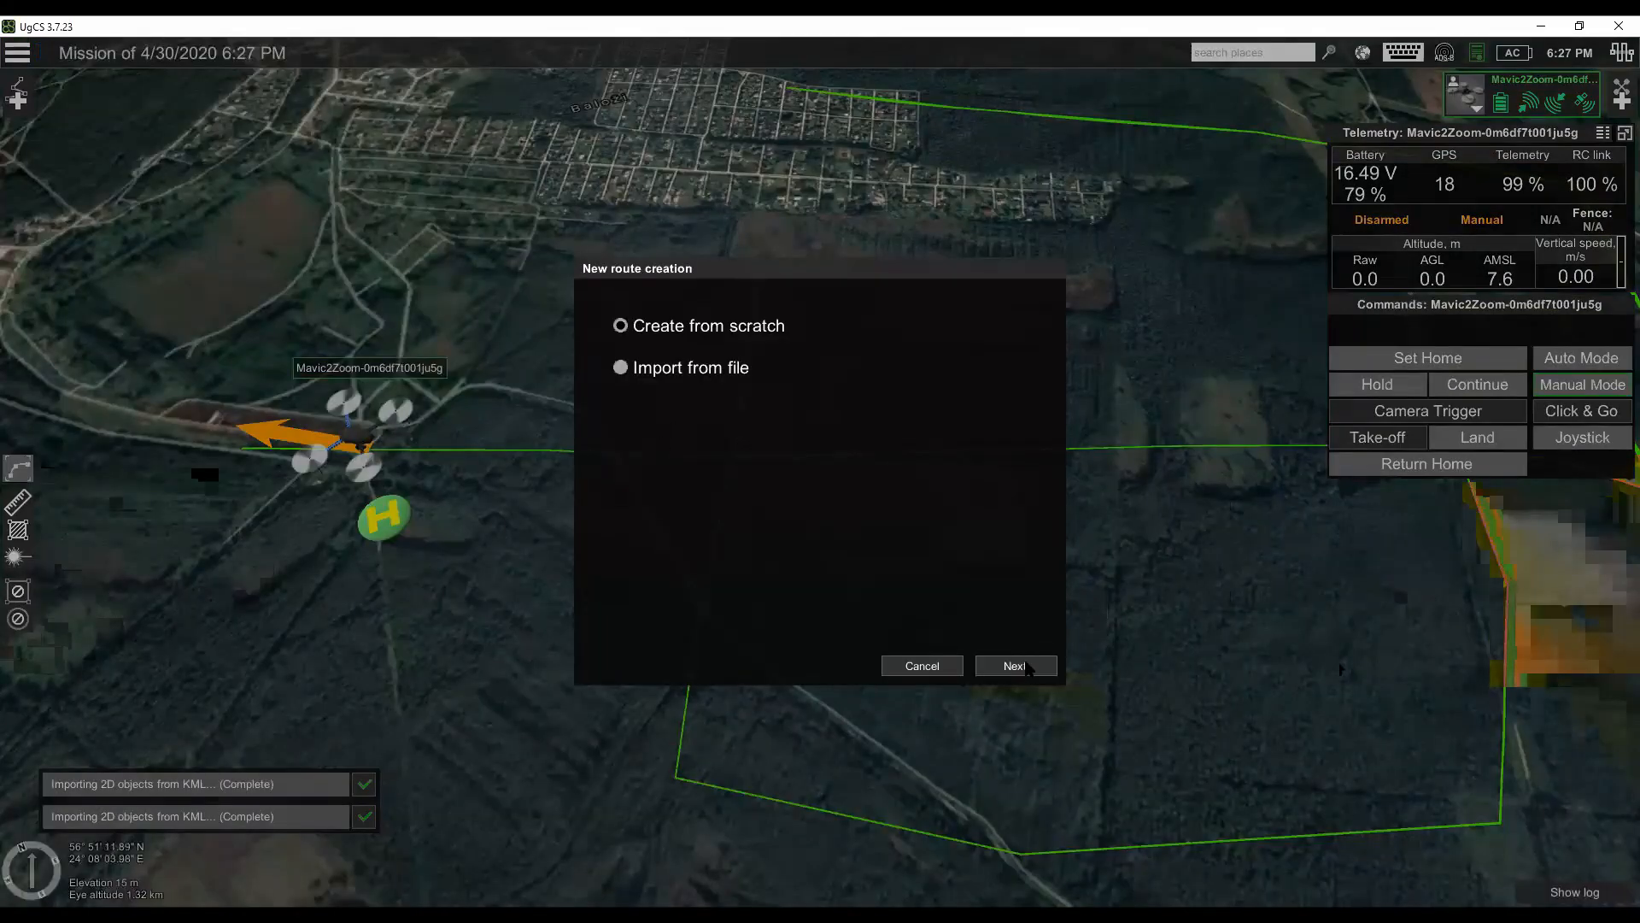
pyautogui.click(1015, 666)
pyautogui.click(776, 381)
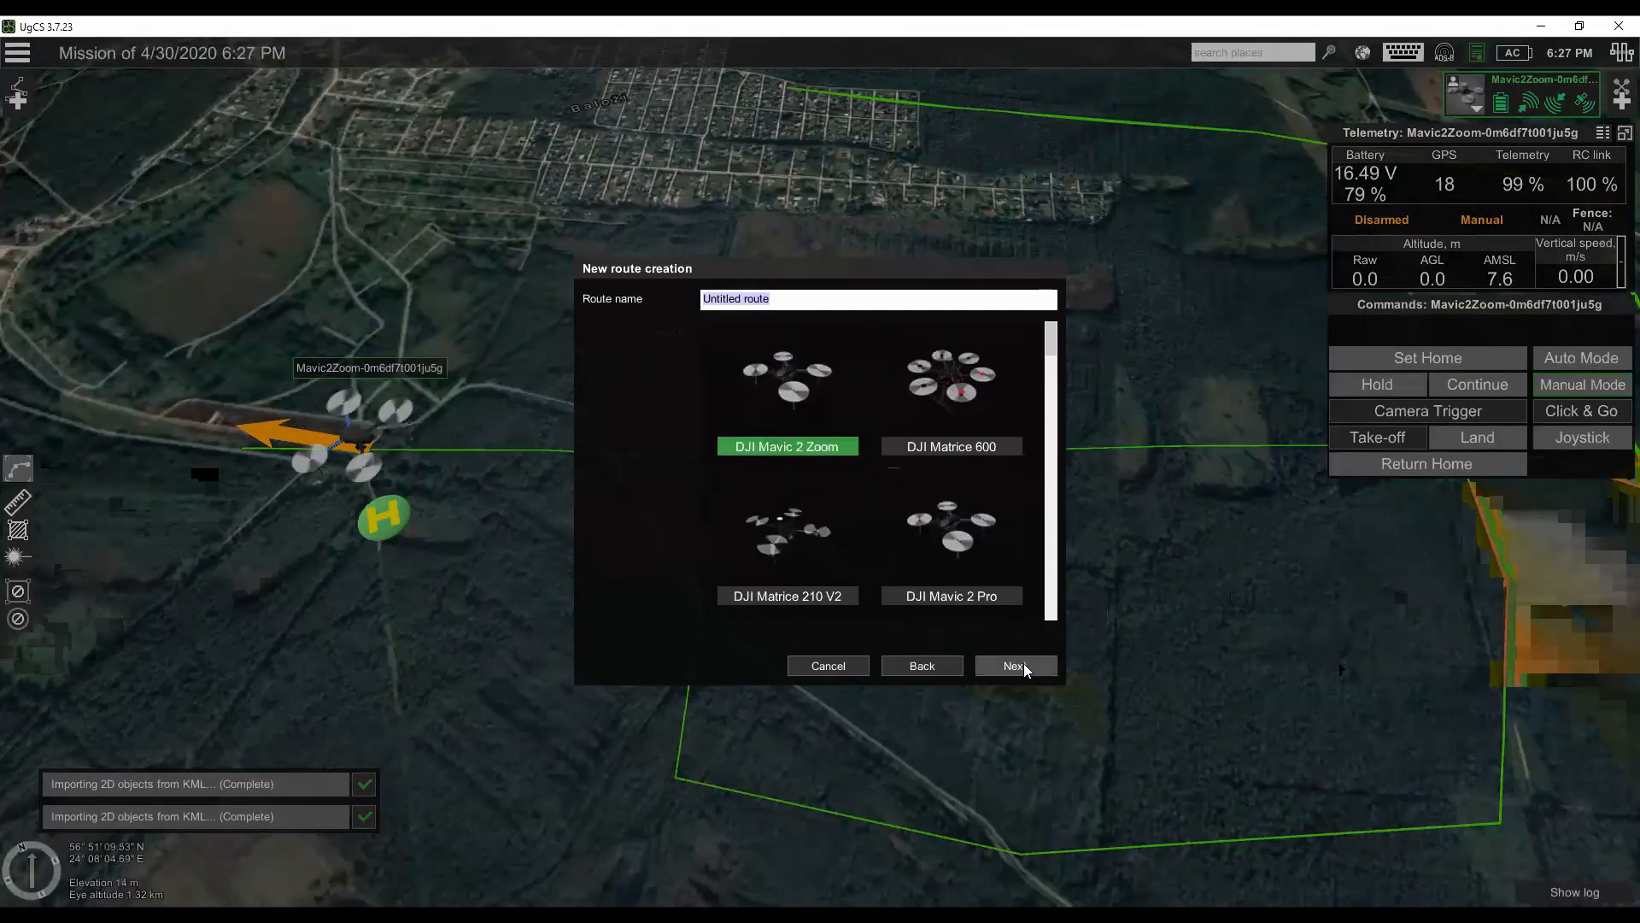
pyautogui.click(1023, 664)
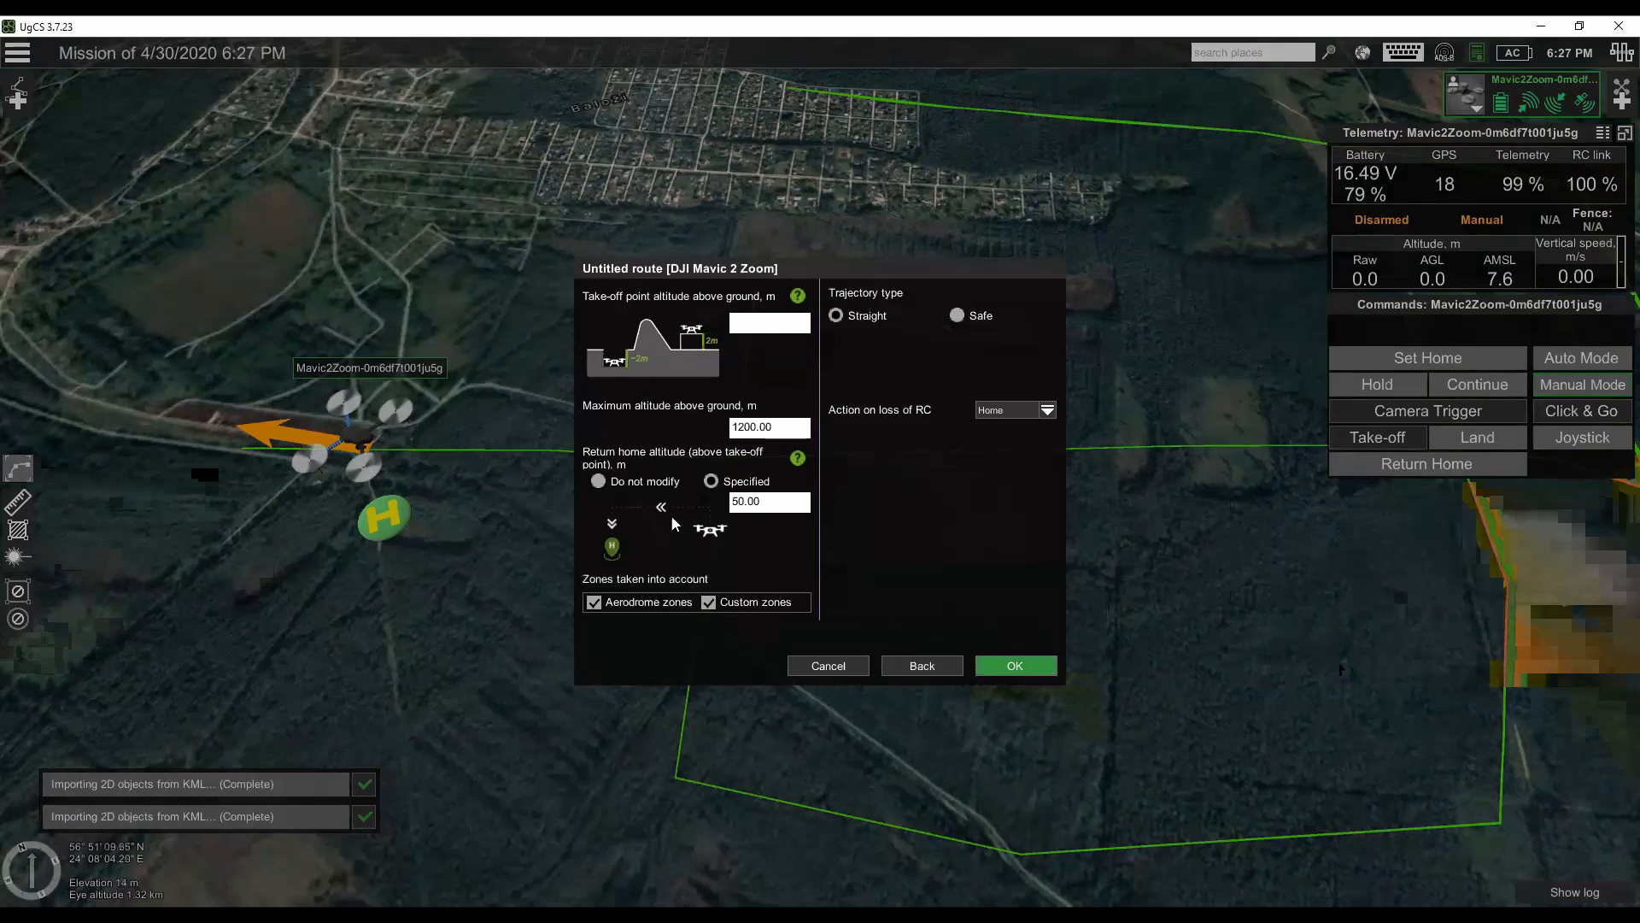
pyautogui.click(1021, 668)
# - Disable the PATH 2D objects layer and enable the cORRIDOR layer on the map
pyautogui.click(1363, 53)
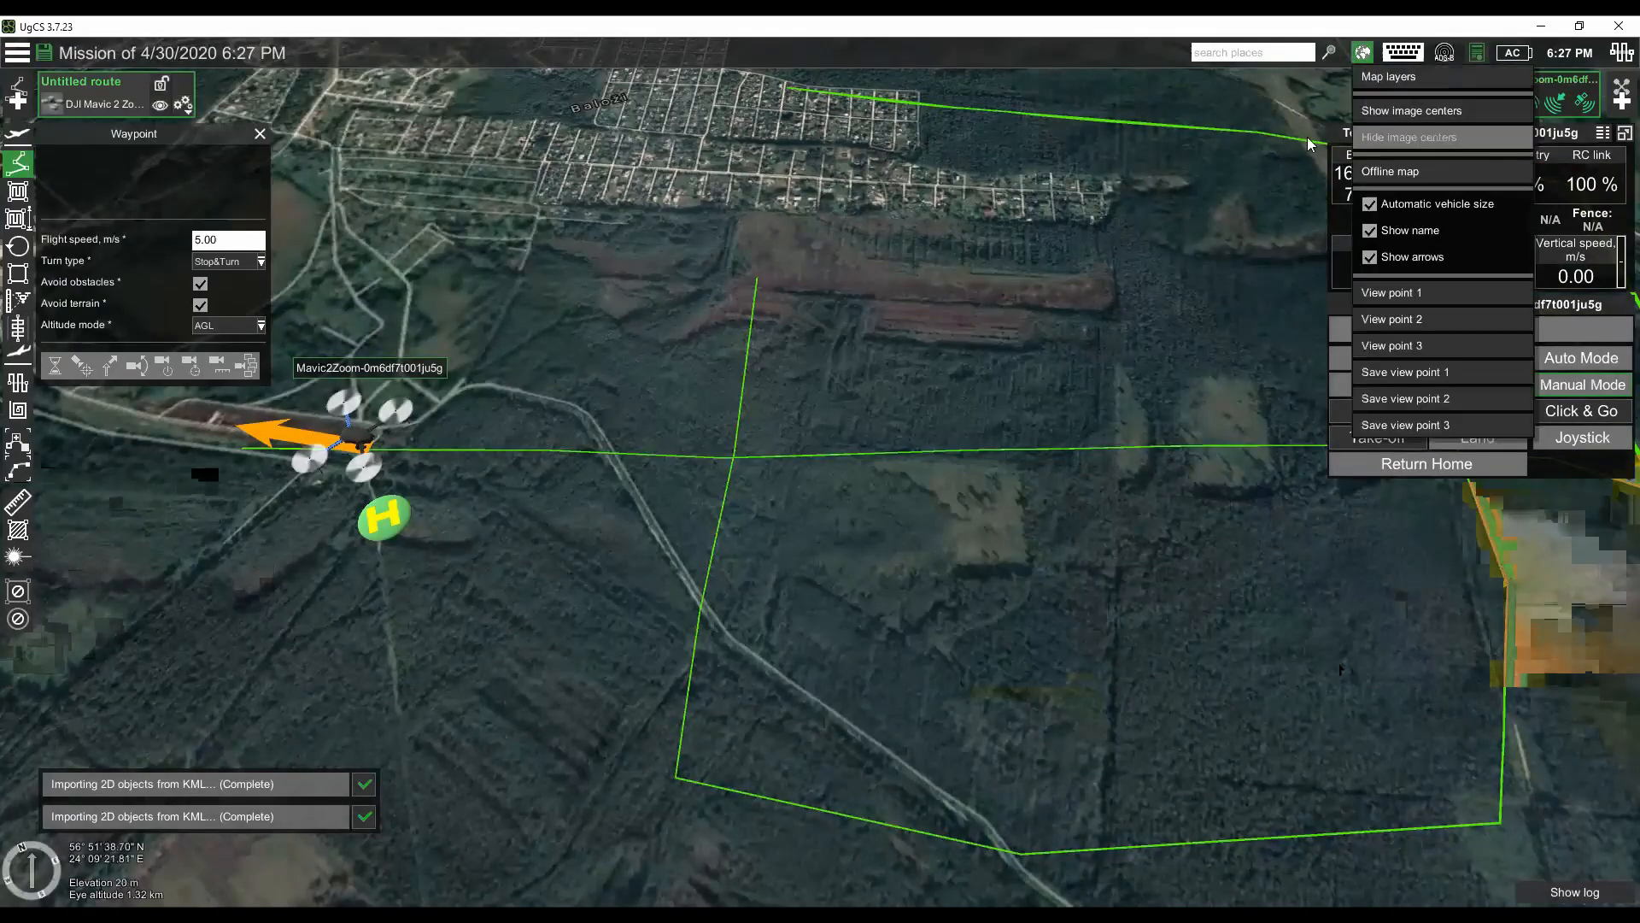
pyautogui.click(1392, 76)
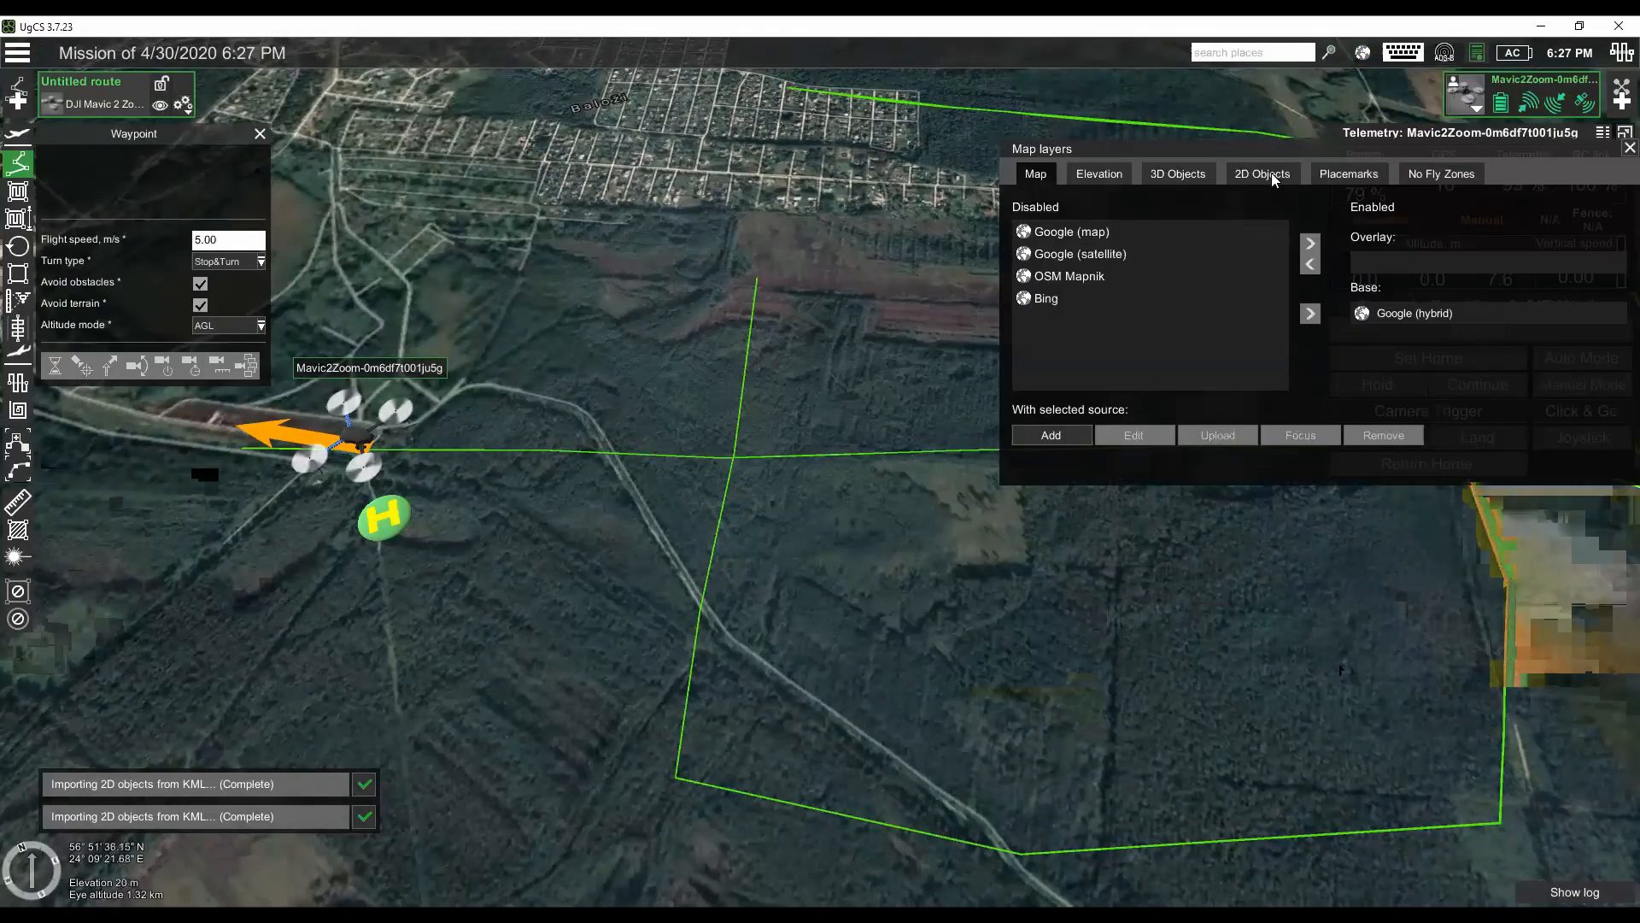
pyautogui.click(1275, 178)
pyautogui.click(1365, 275)
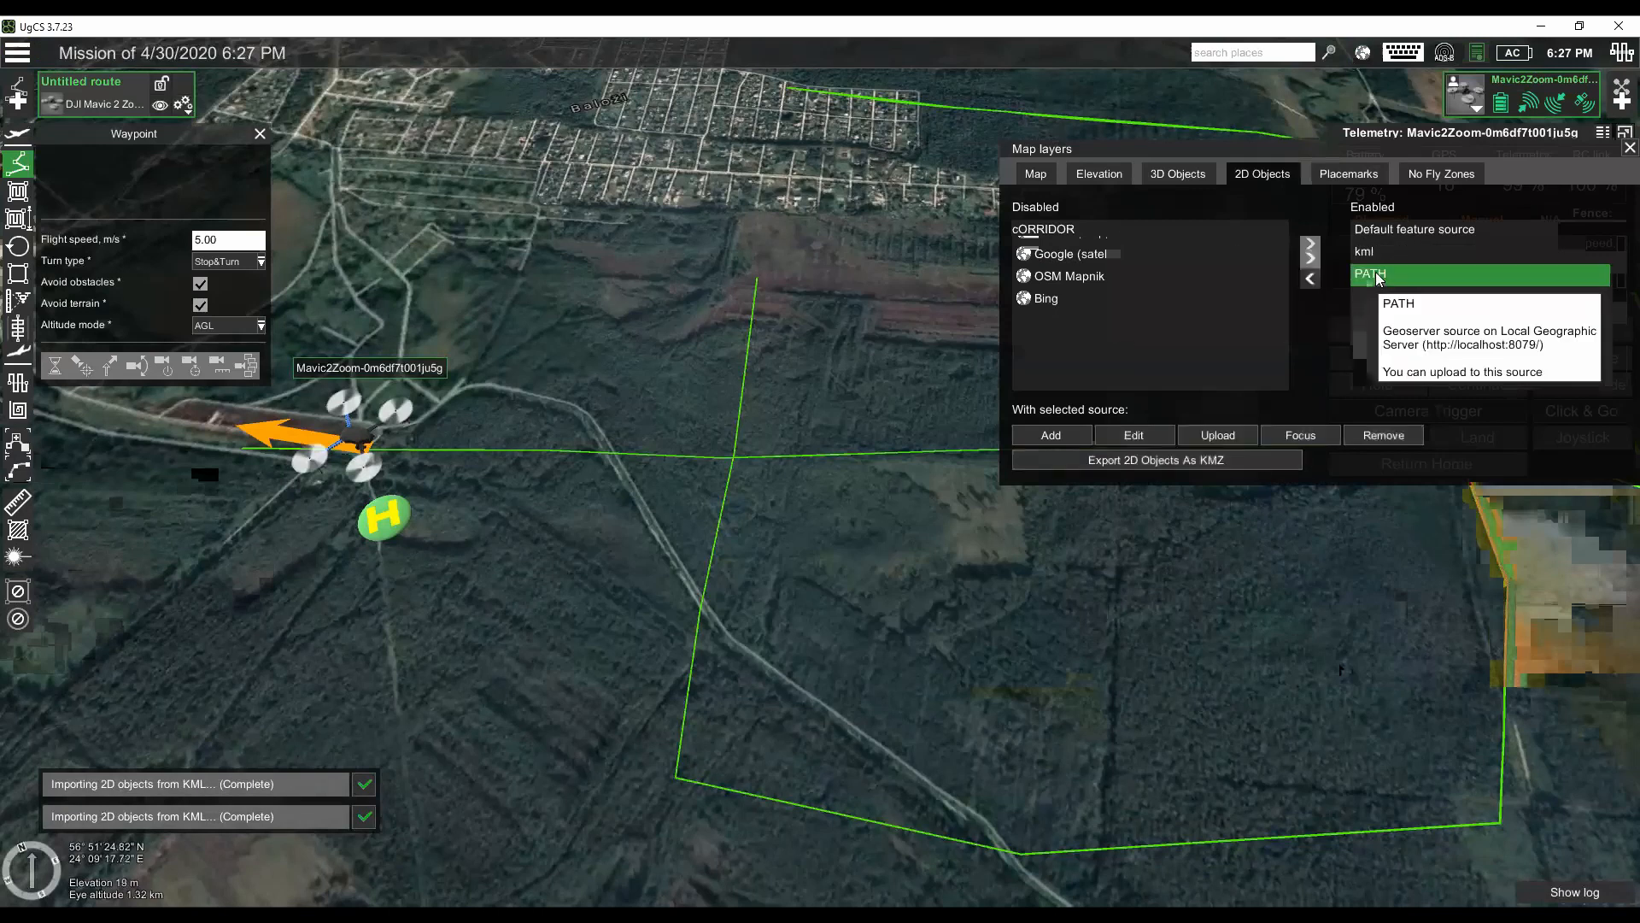
pyautogui.click(1310, 279)
pyautogui.click(1149, 231)
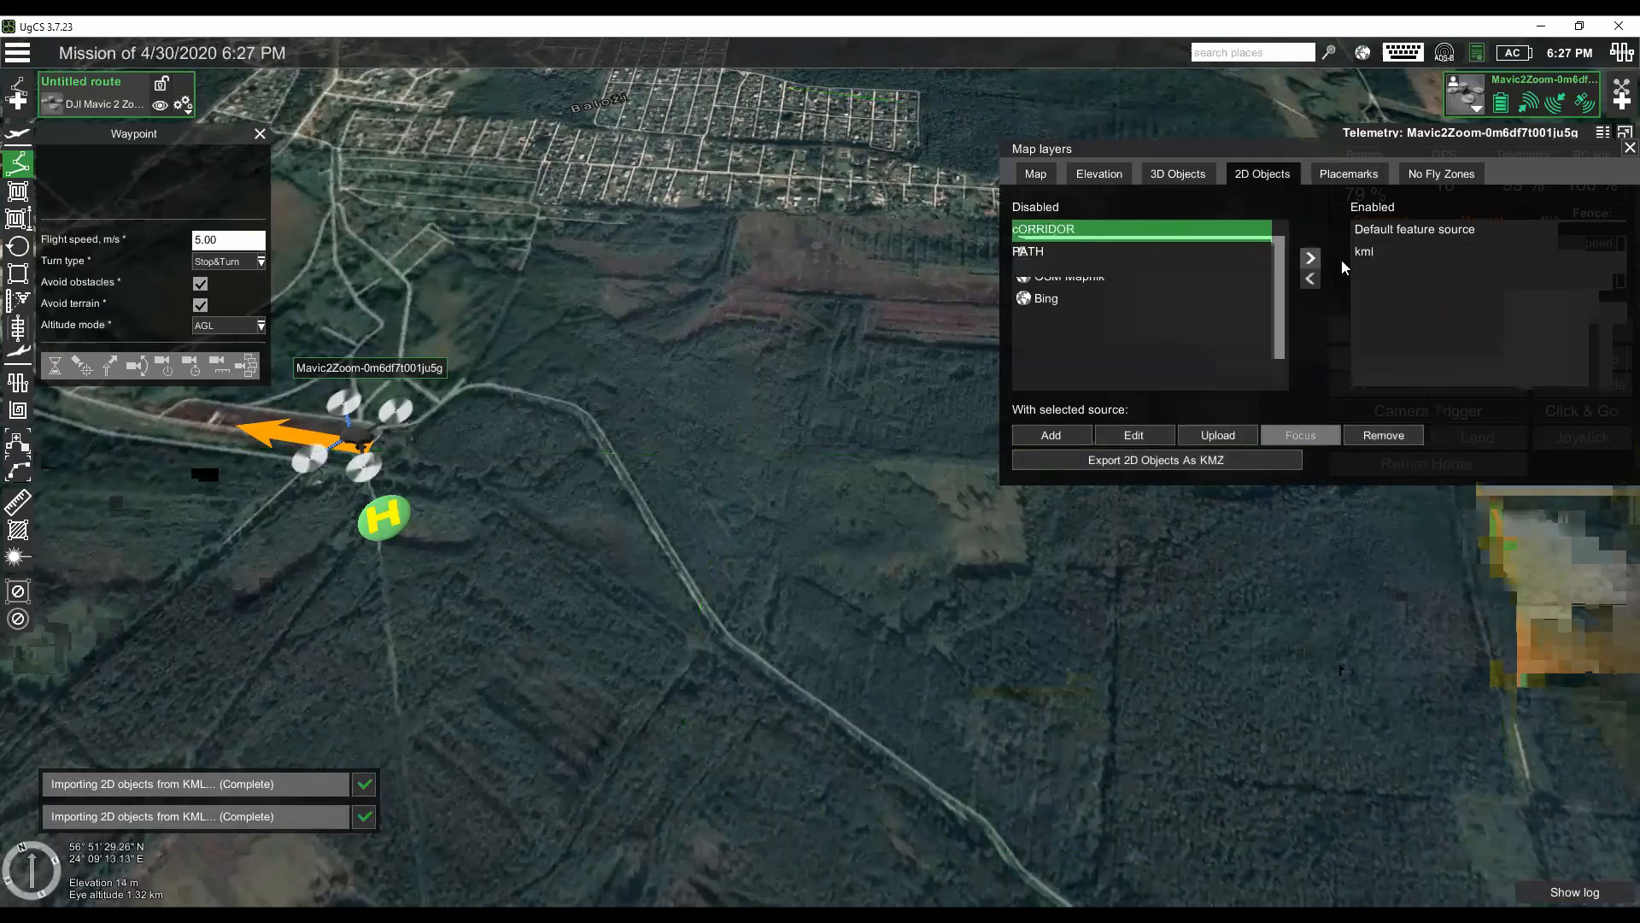
pyautogui.click(1311, 258)
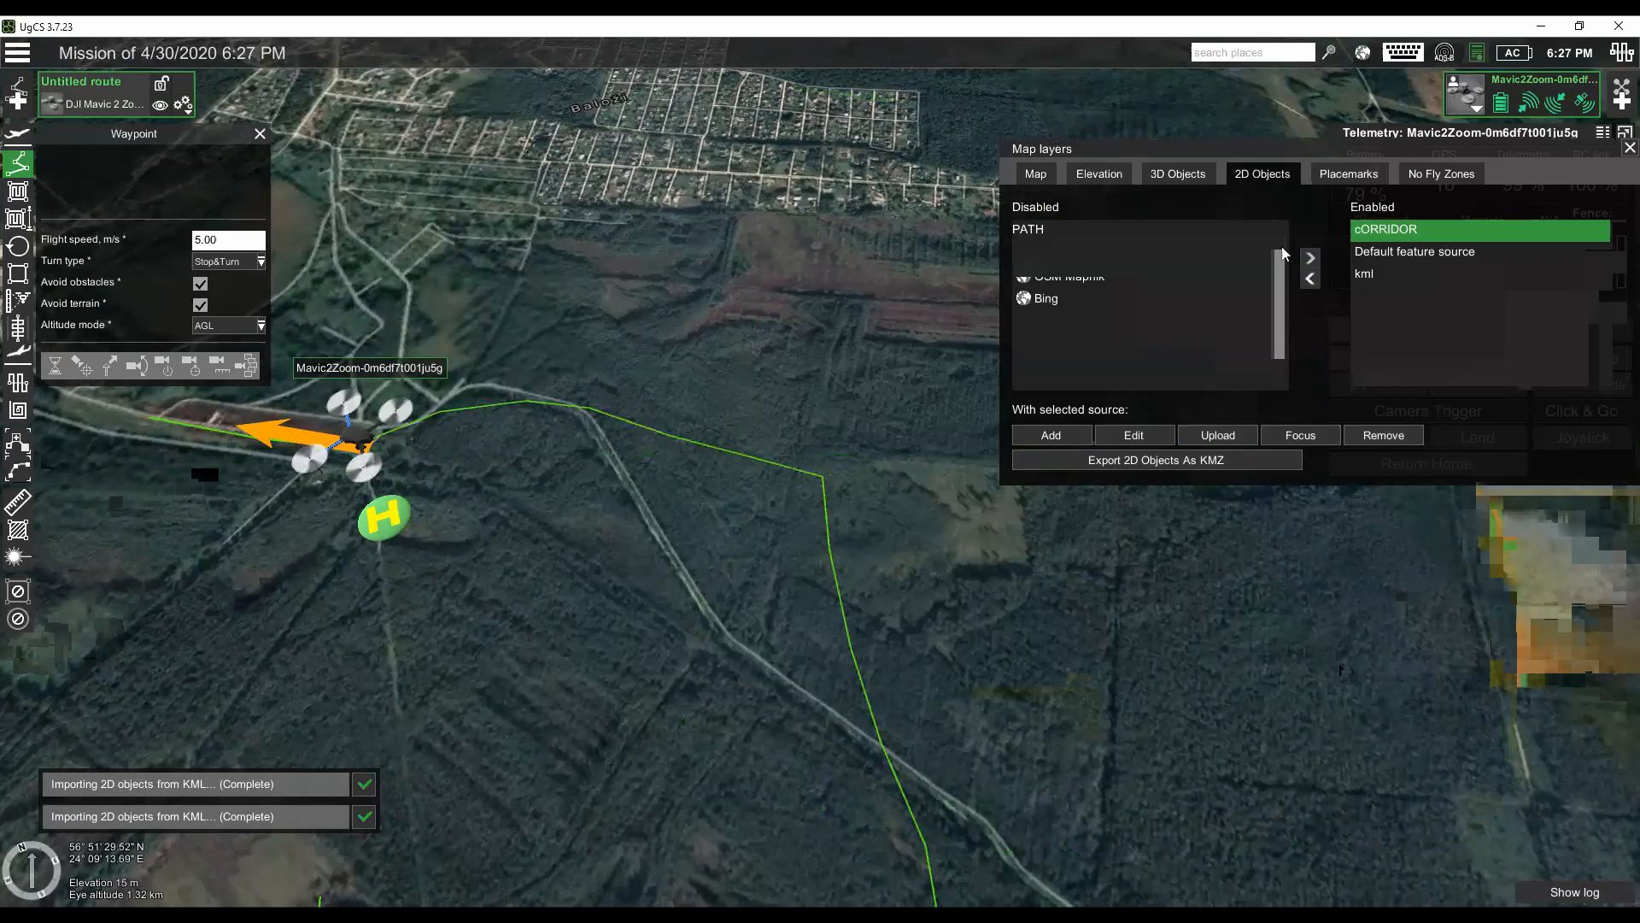
pyautogui.moveTo(1568, 153); pyautogui.dragTo(1512, 143)
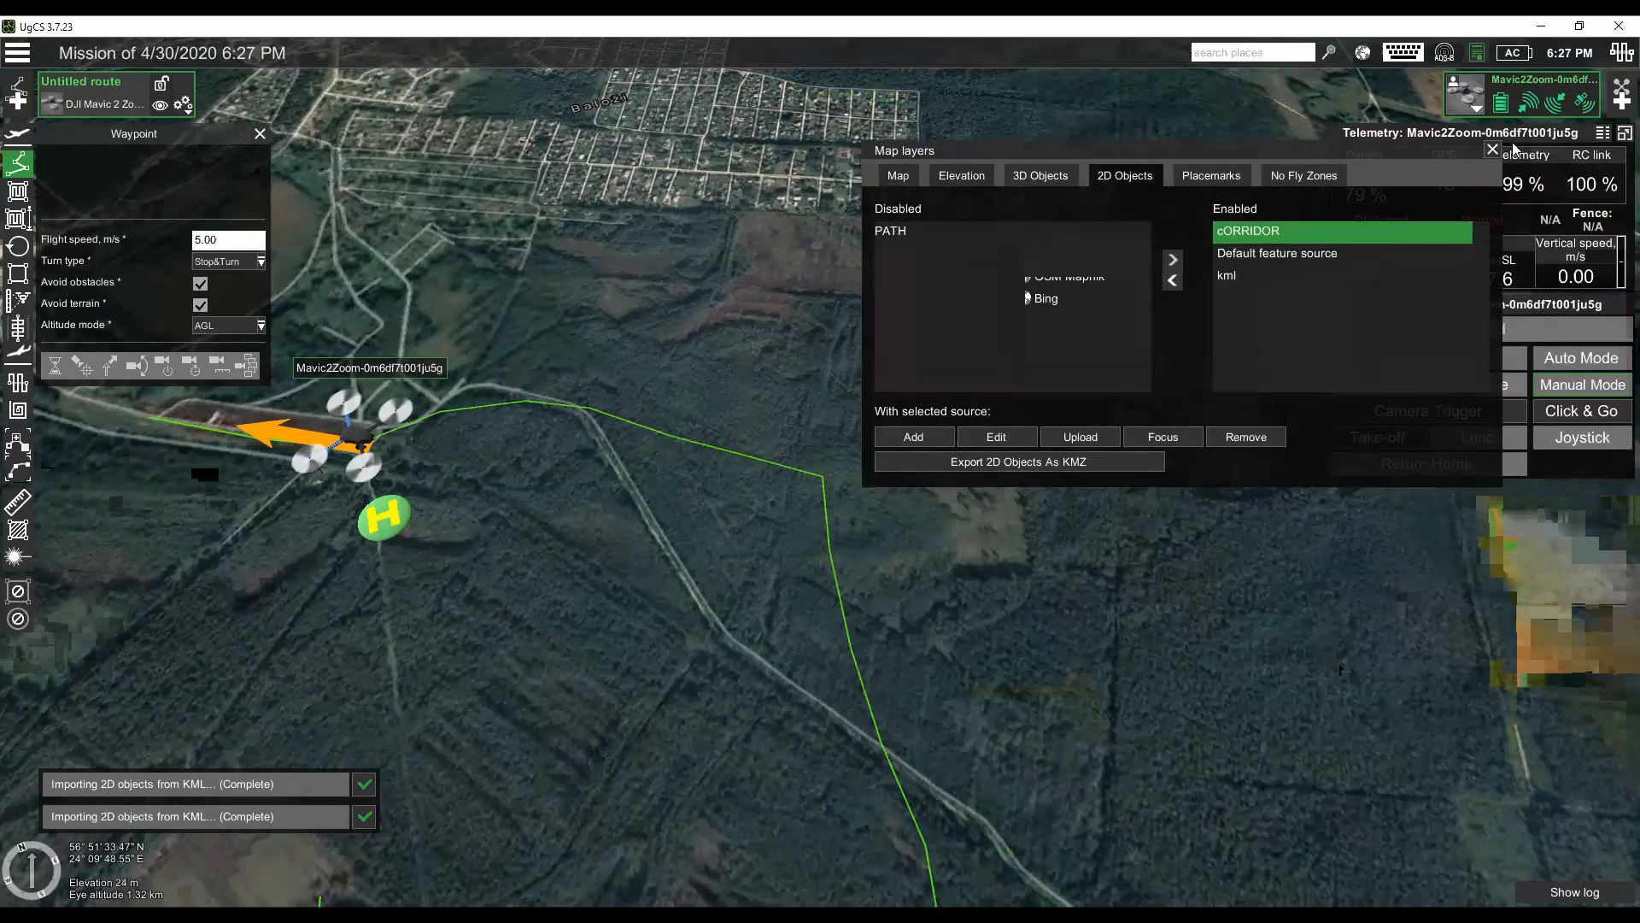
pyautogui.click(1492, 149)
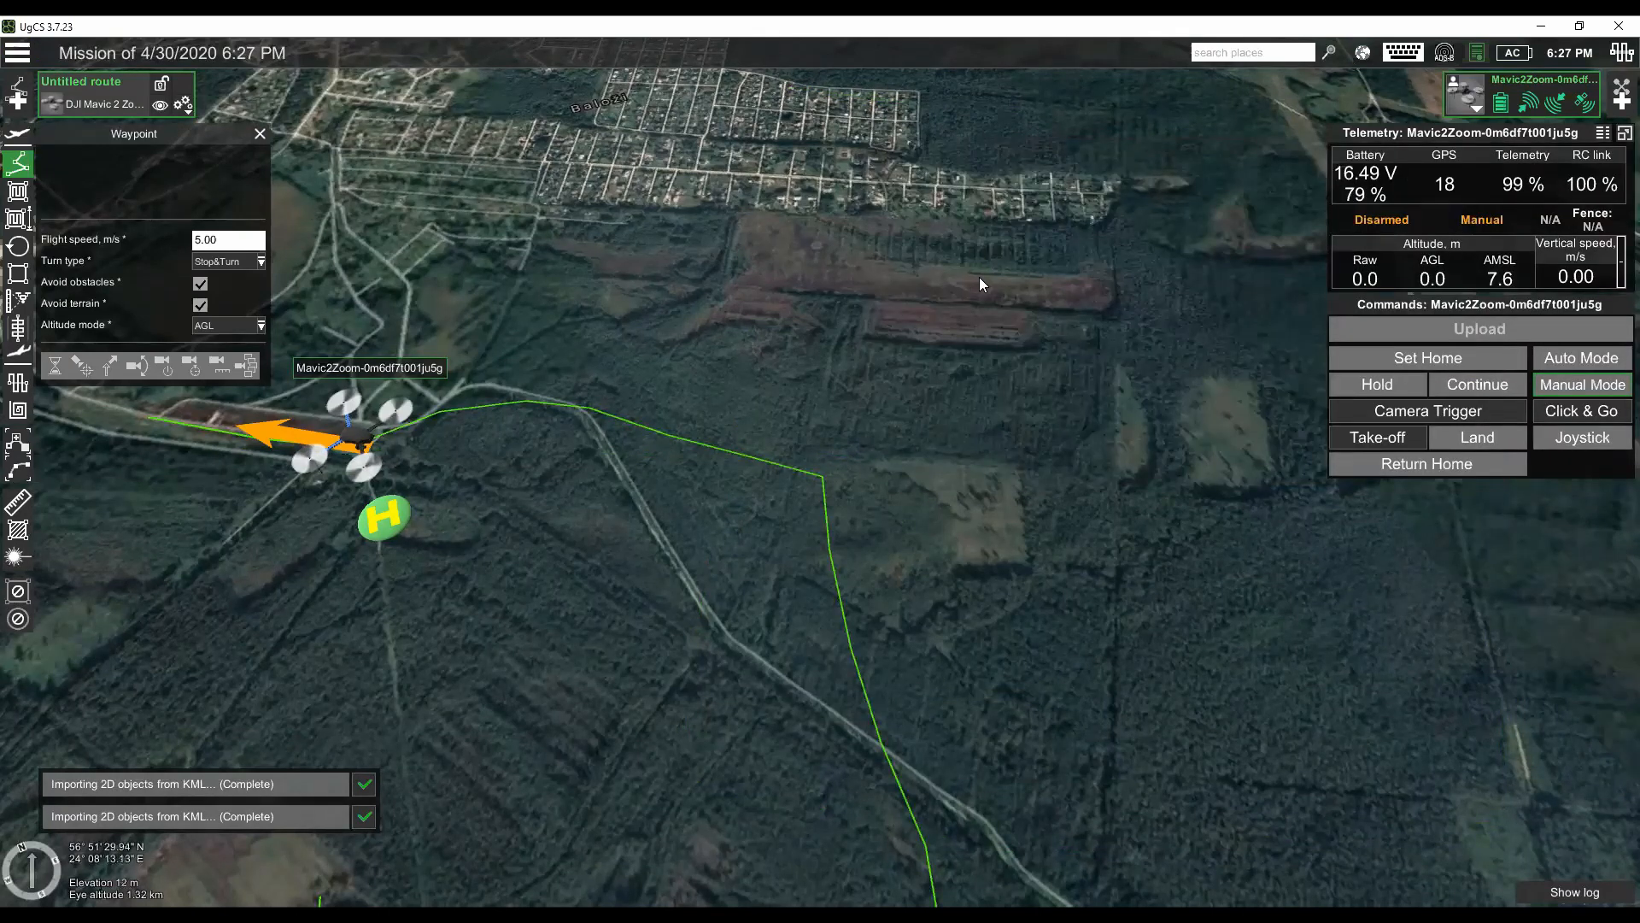
# - Import C:\Webinar\Path3.kml as a new route named Route, with LineString segments as corridor mapping and the DJI Mavic 2 Zoom profile
pyautogui.moveTo(979, 277); pyautogui.dragTo(811, 322)
pyautogui.moveTo(675, 512)
pyautogui.mouseDown()
pyautogui.moveTo(766, 316)
pyautogui.moveTo(794, 405)
pyautogui.mouseUp()
pyautogui.scroll(-2, 766, 316)
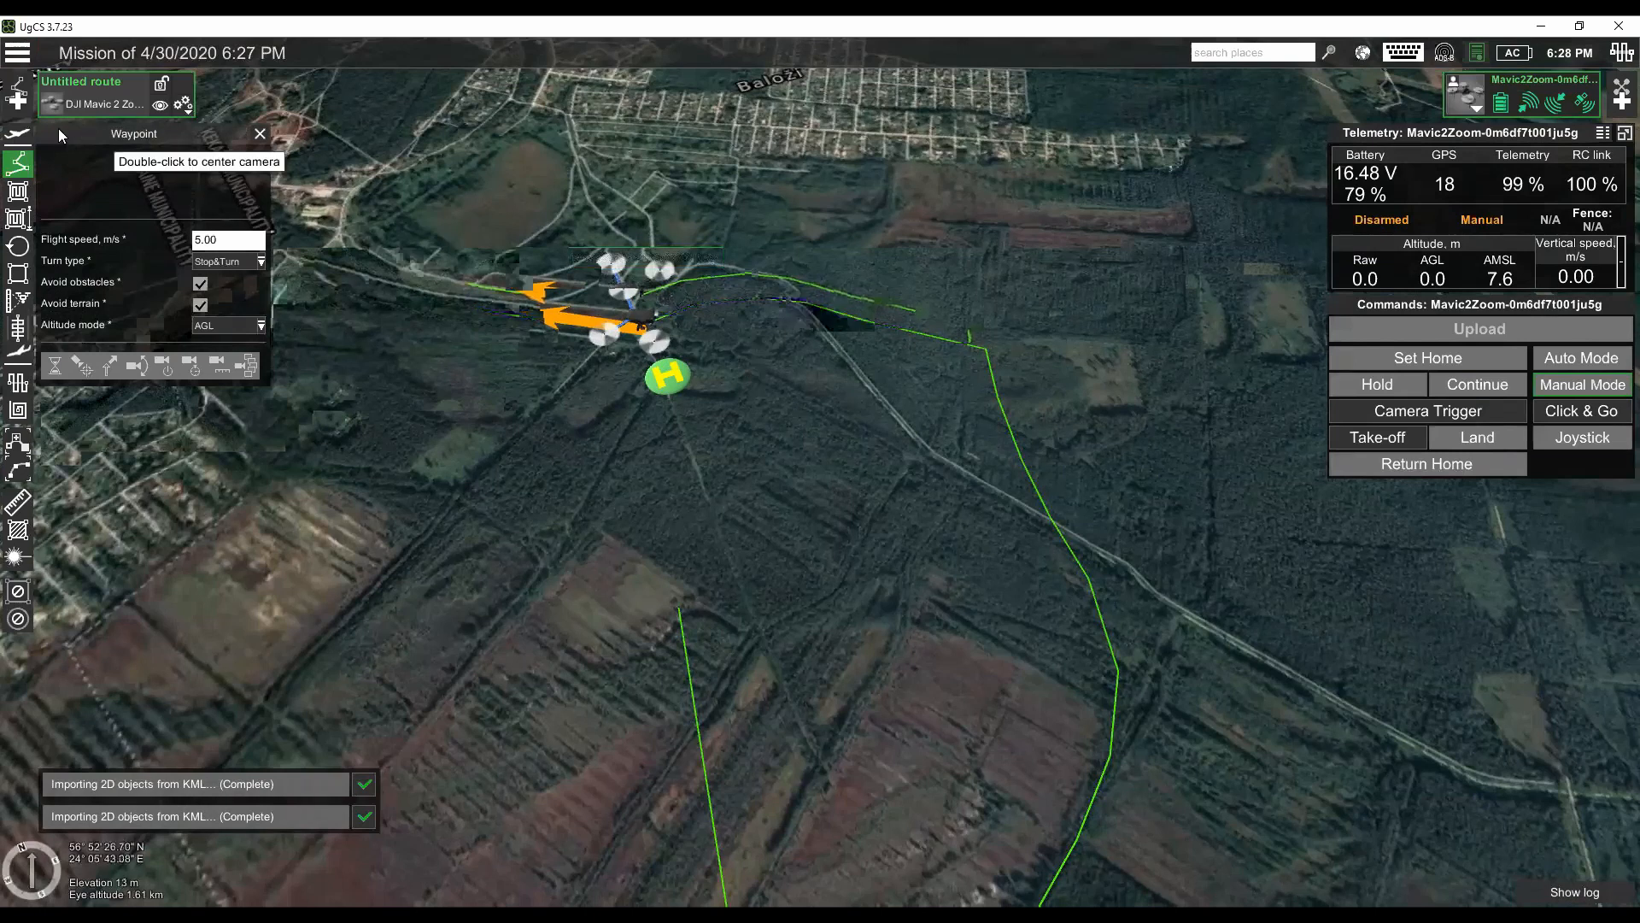
pyautogui.click(20, 105)
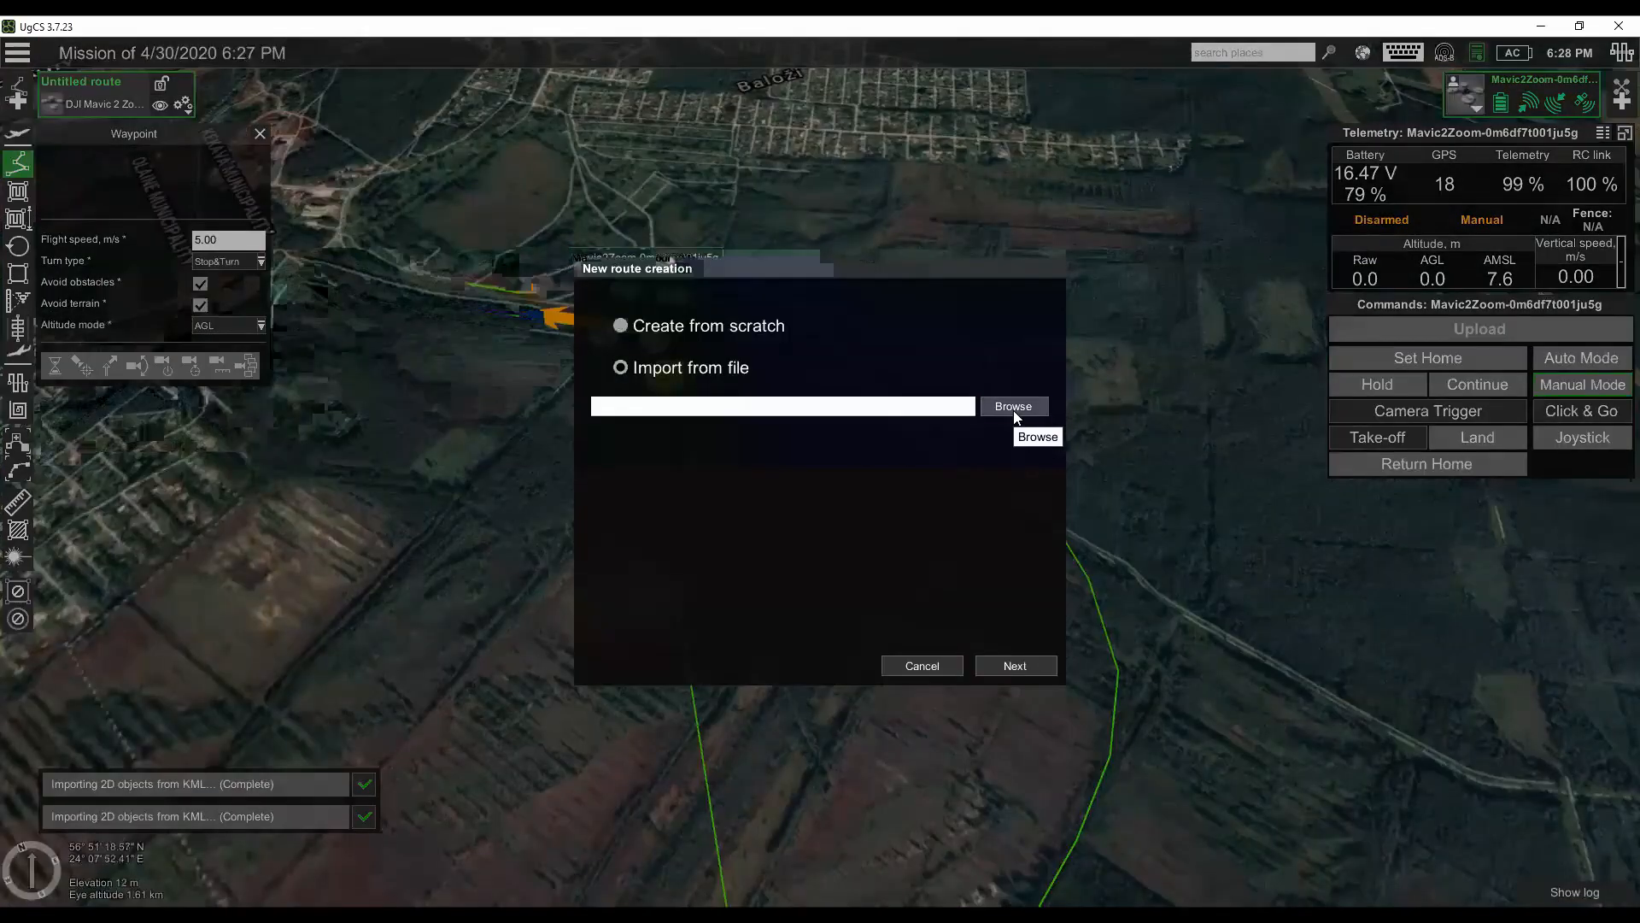
pyautogui.click(1015, 408)
pyautogui.click(615, 210)
pyautogui.click(499, 211)
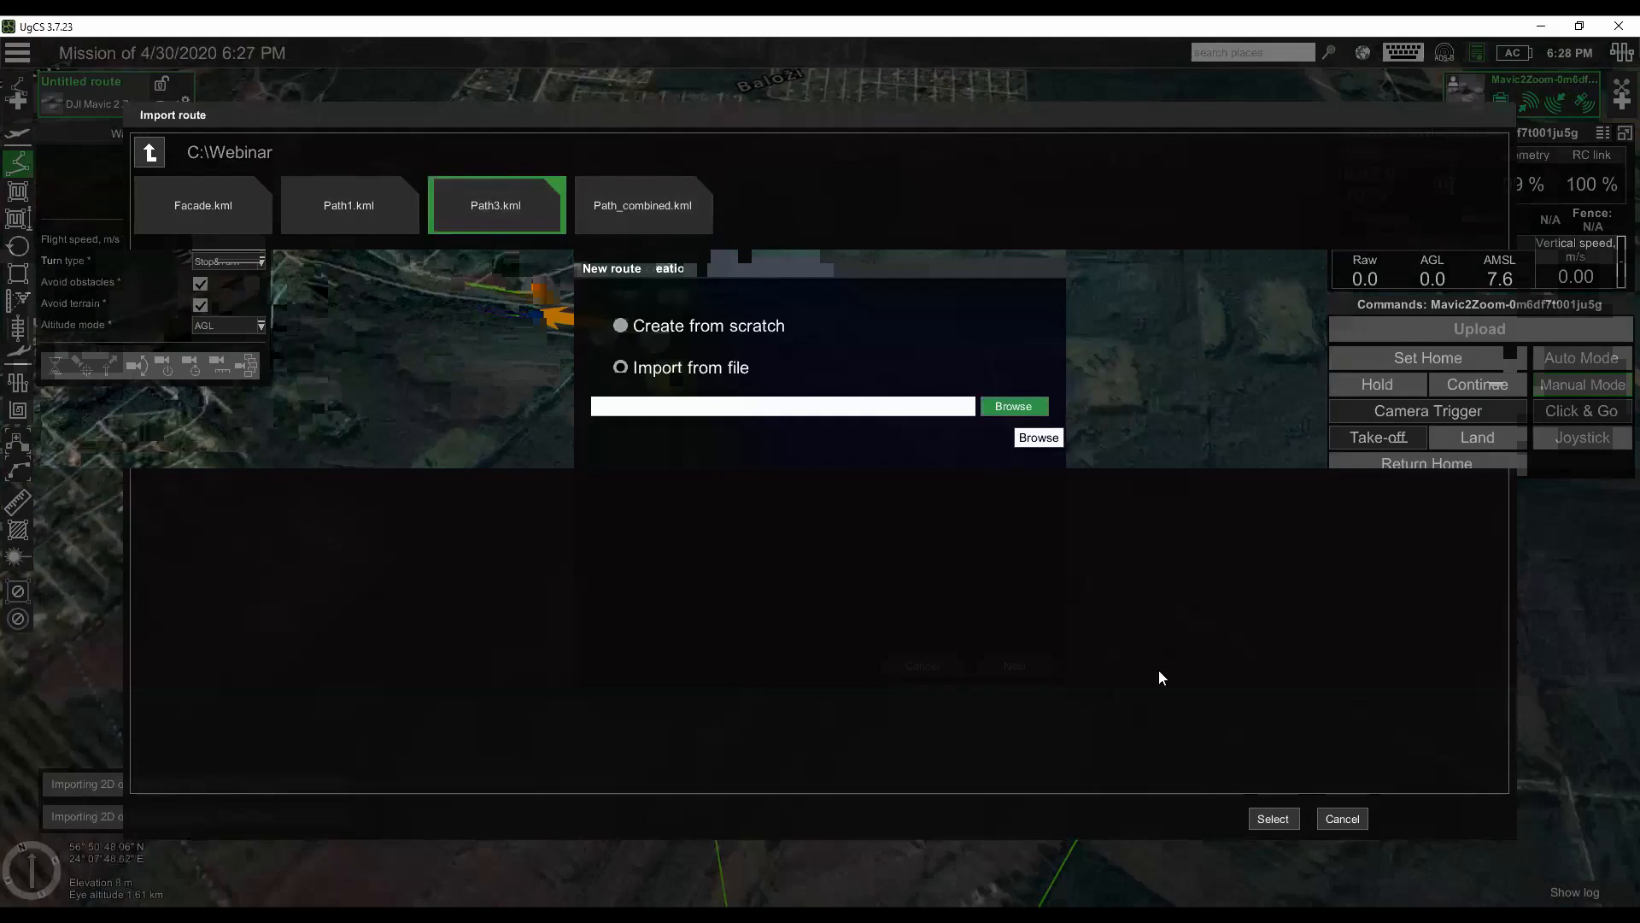
pyautogui.click(1272, 819)
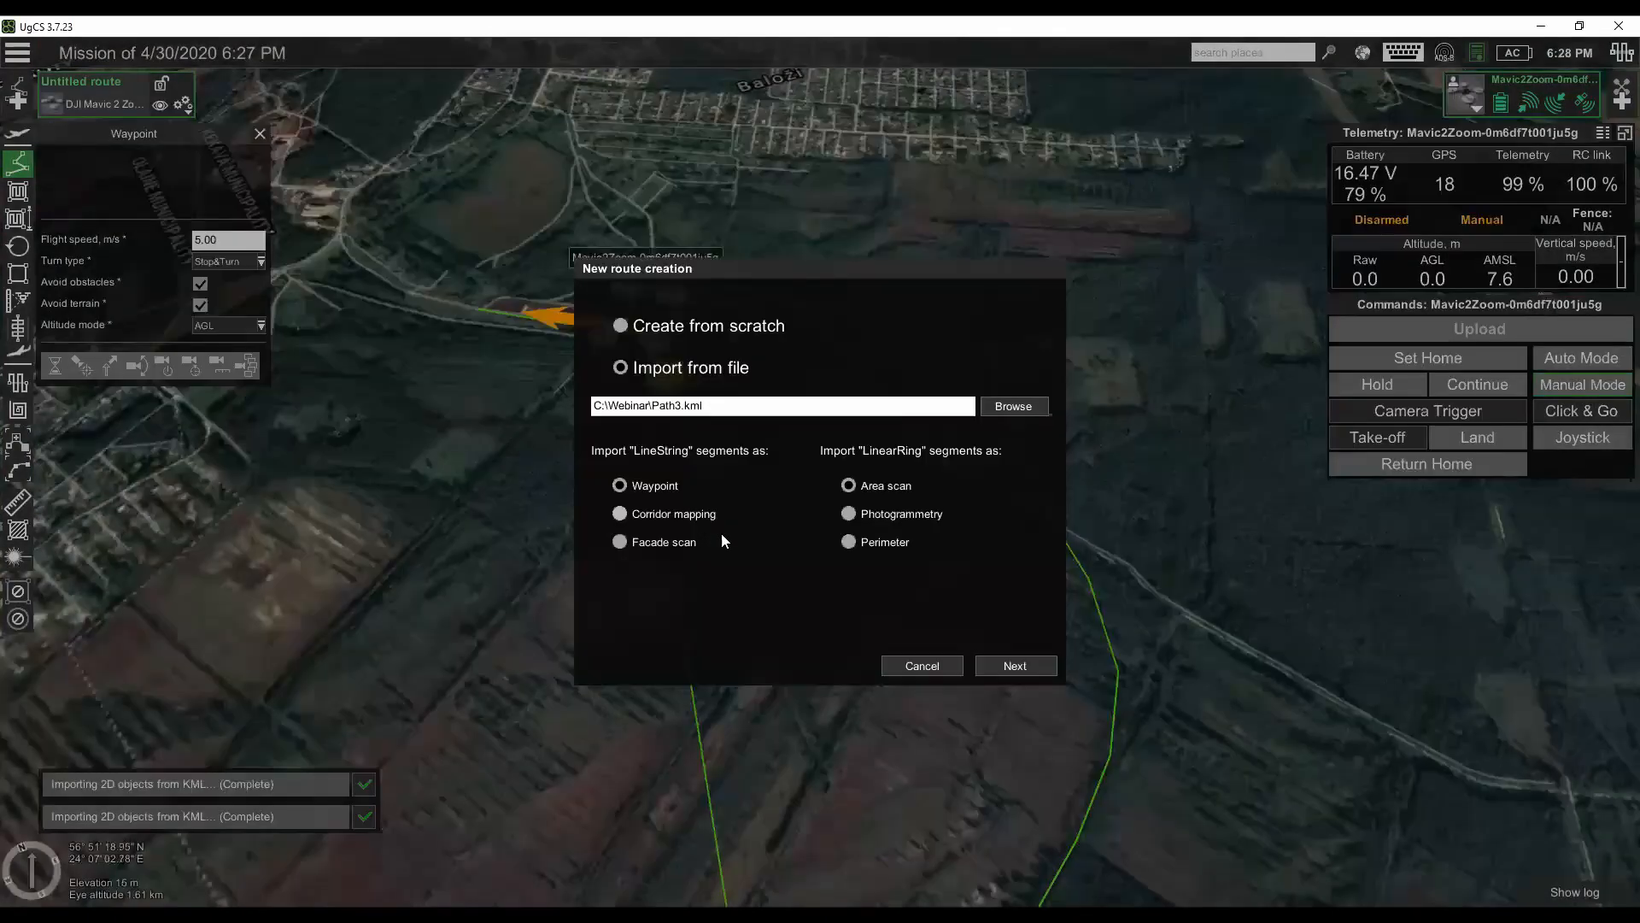
pyautogui.click(1027, 672)
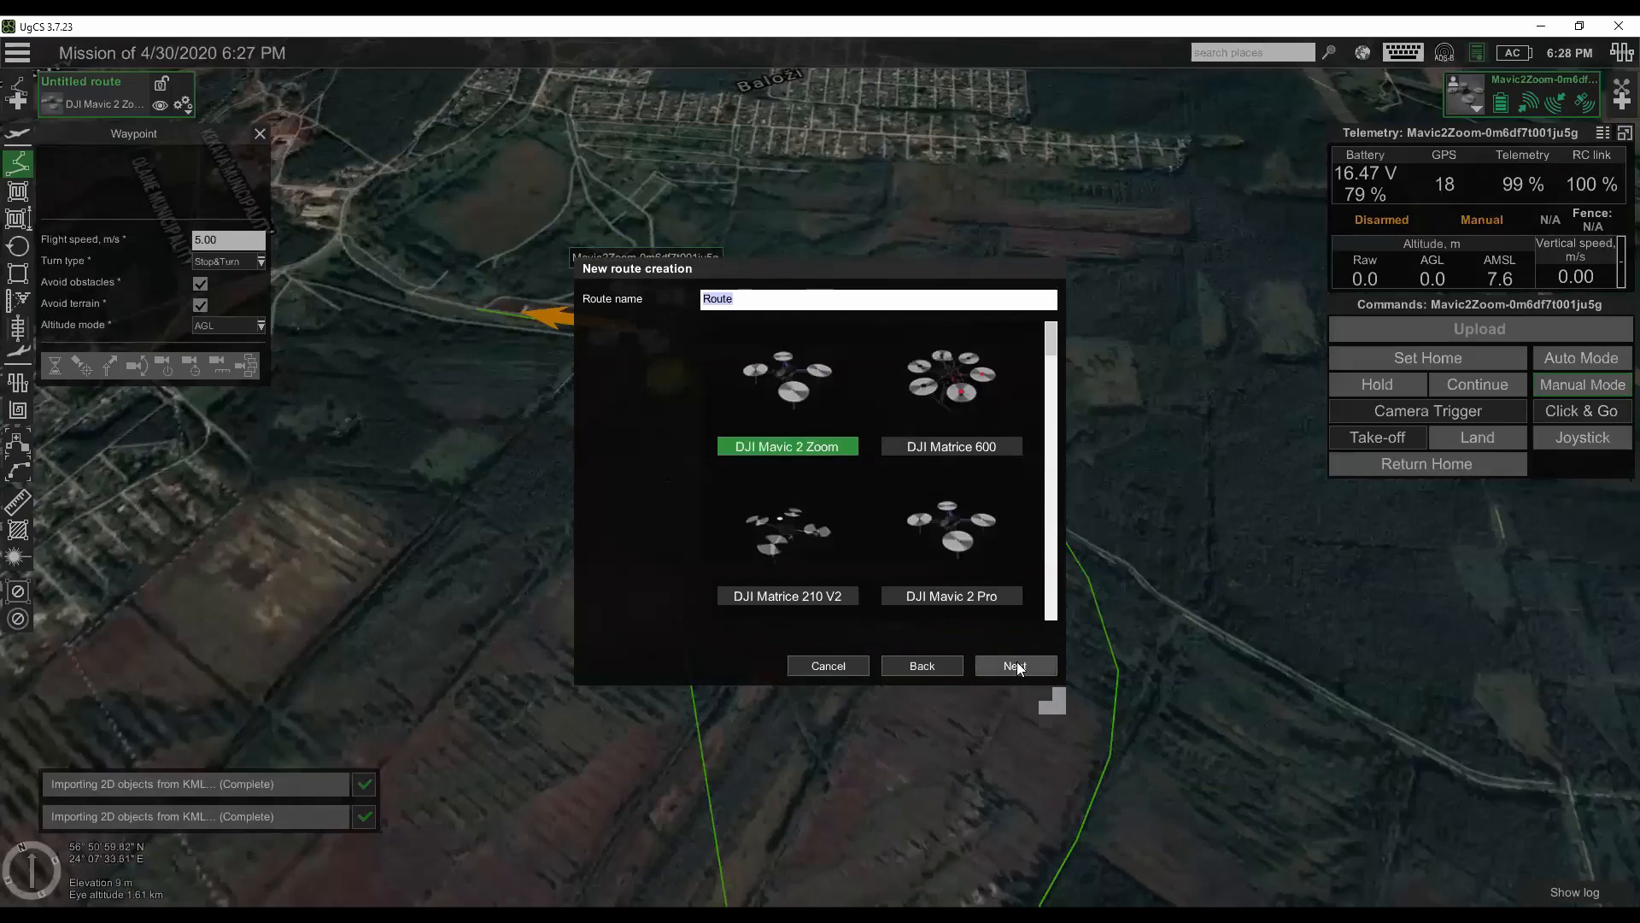
pyautogui.click(994, 670)
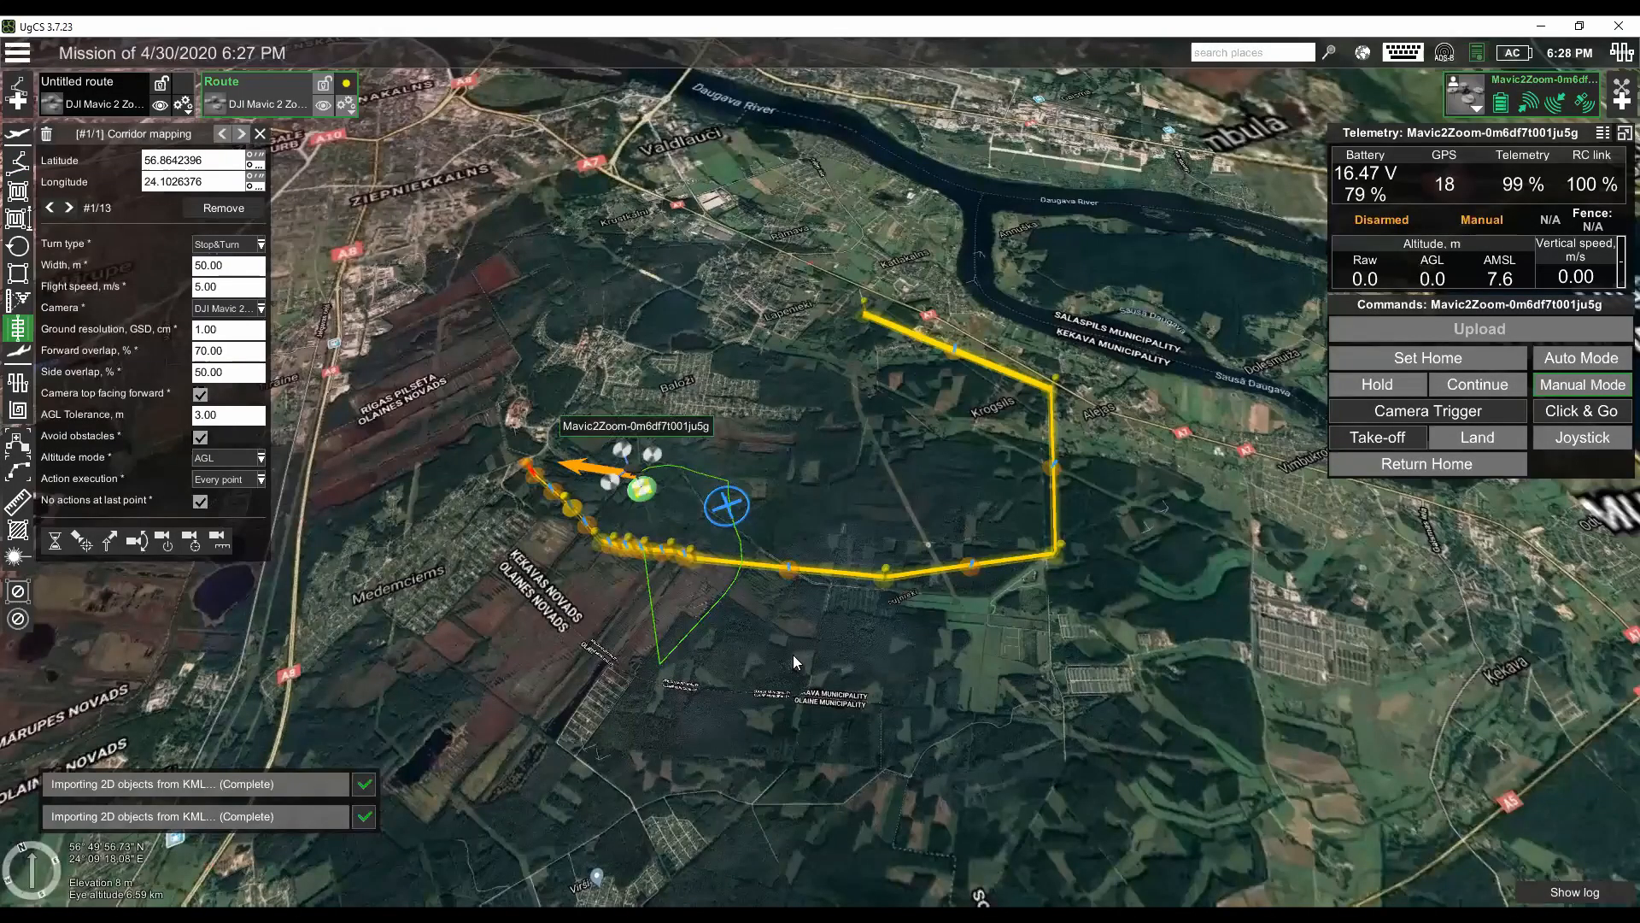
# - Set the width of the imported corridor mapping segment to 100 m
pyautogui.scroll(5, 795, 658)
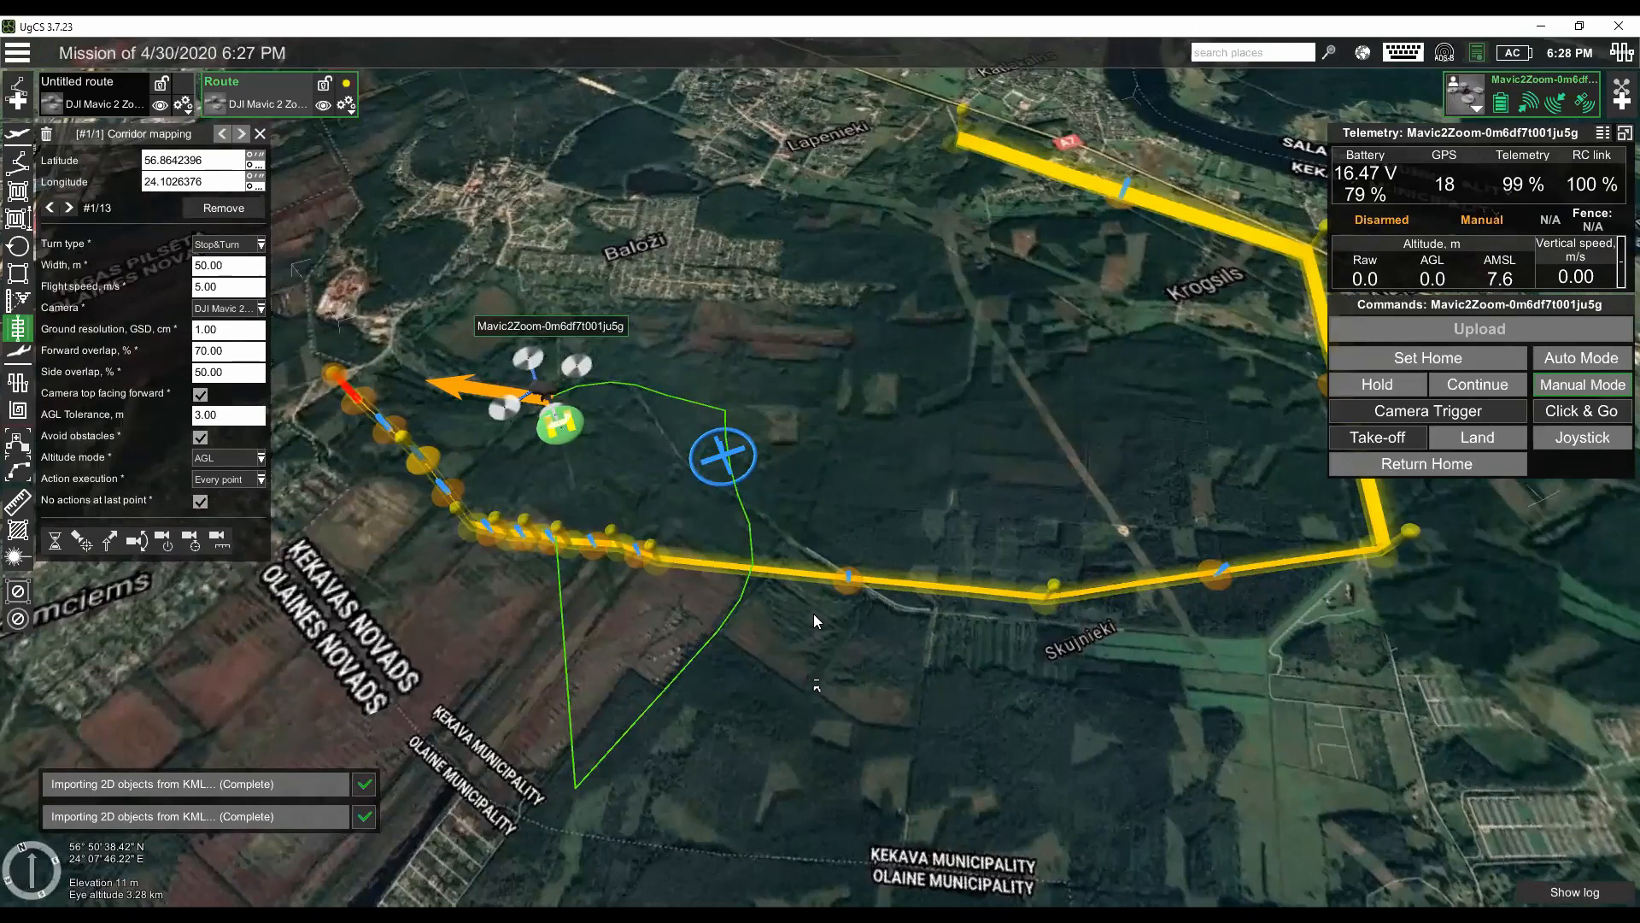
pyautogui.scroll(3, 803, 641)
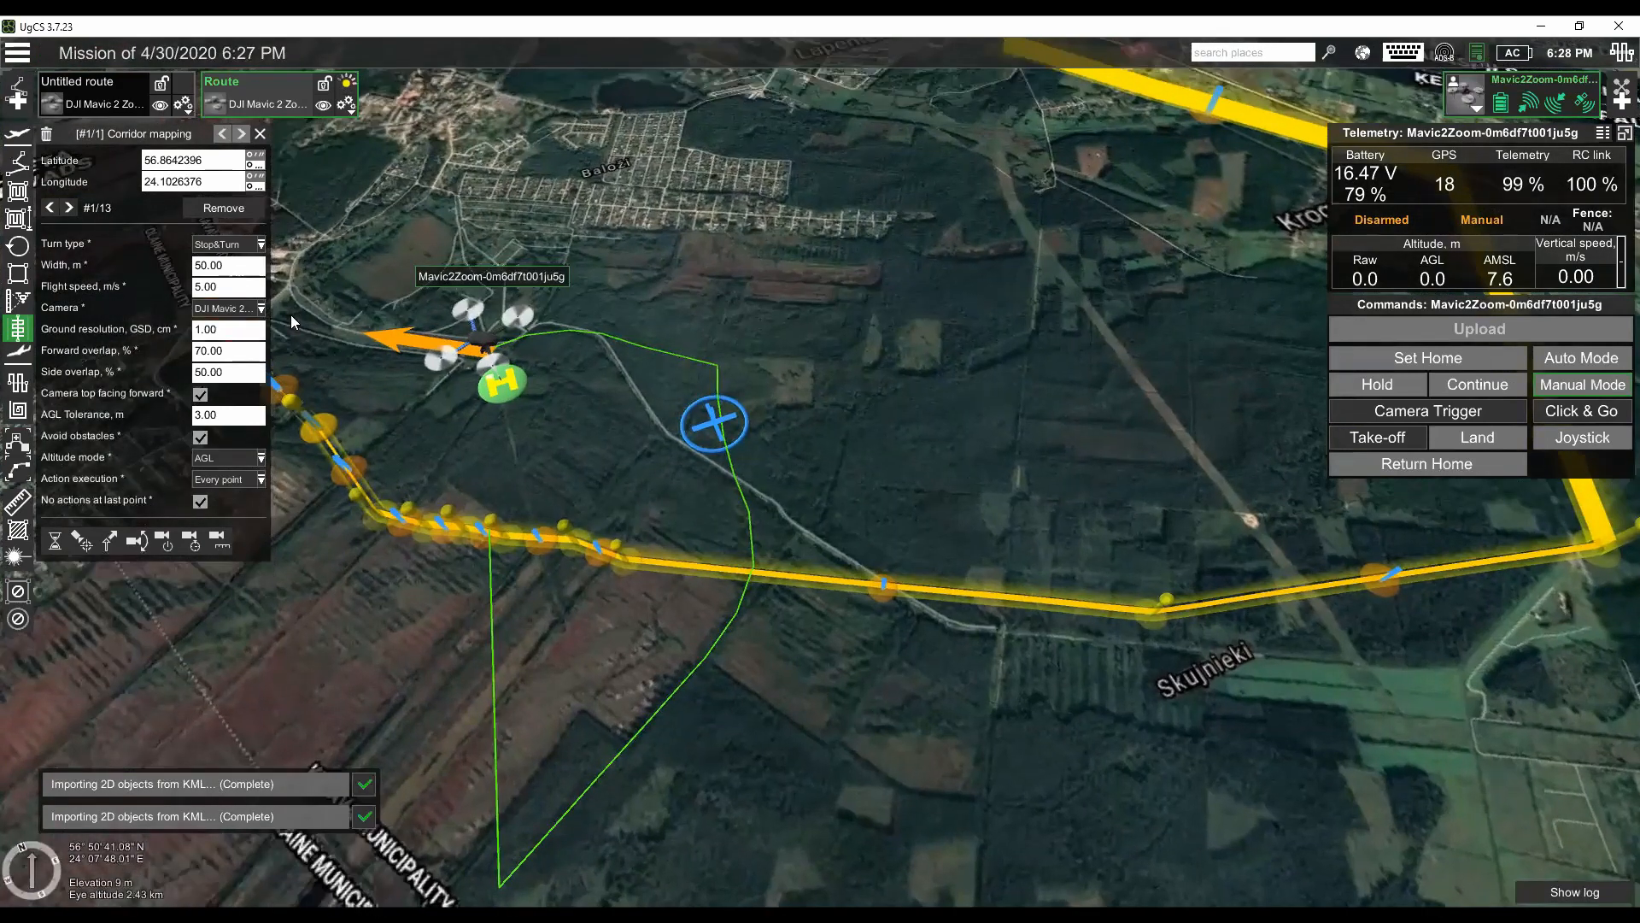
pyautogui.click(194, 267)
pyautogui.doubleClick(200, 268)
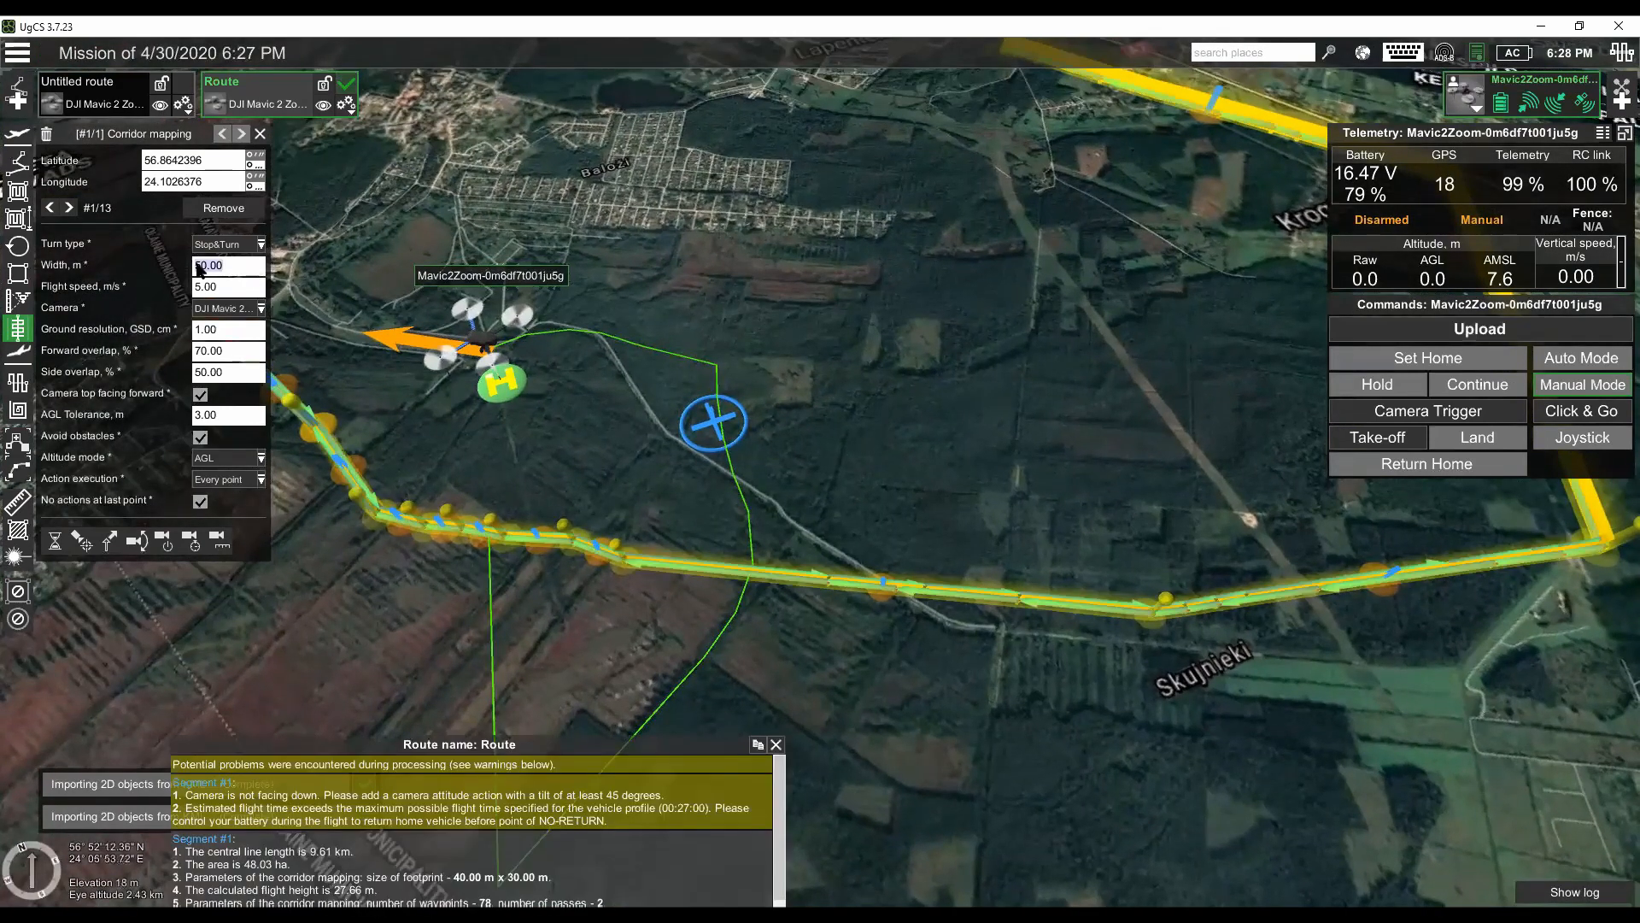
pyautogui.press('BackSpace')
pyautogui.press('Tab')
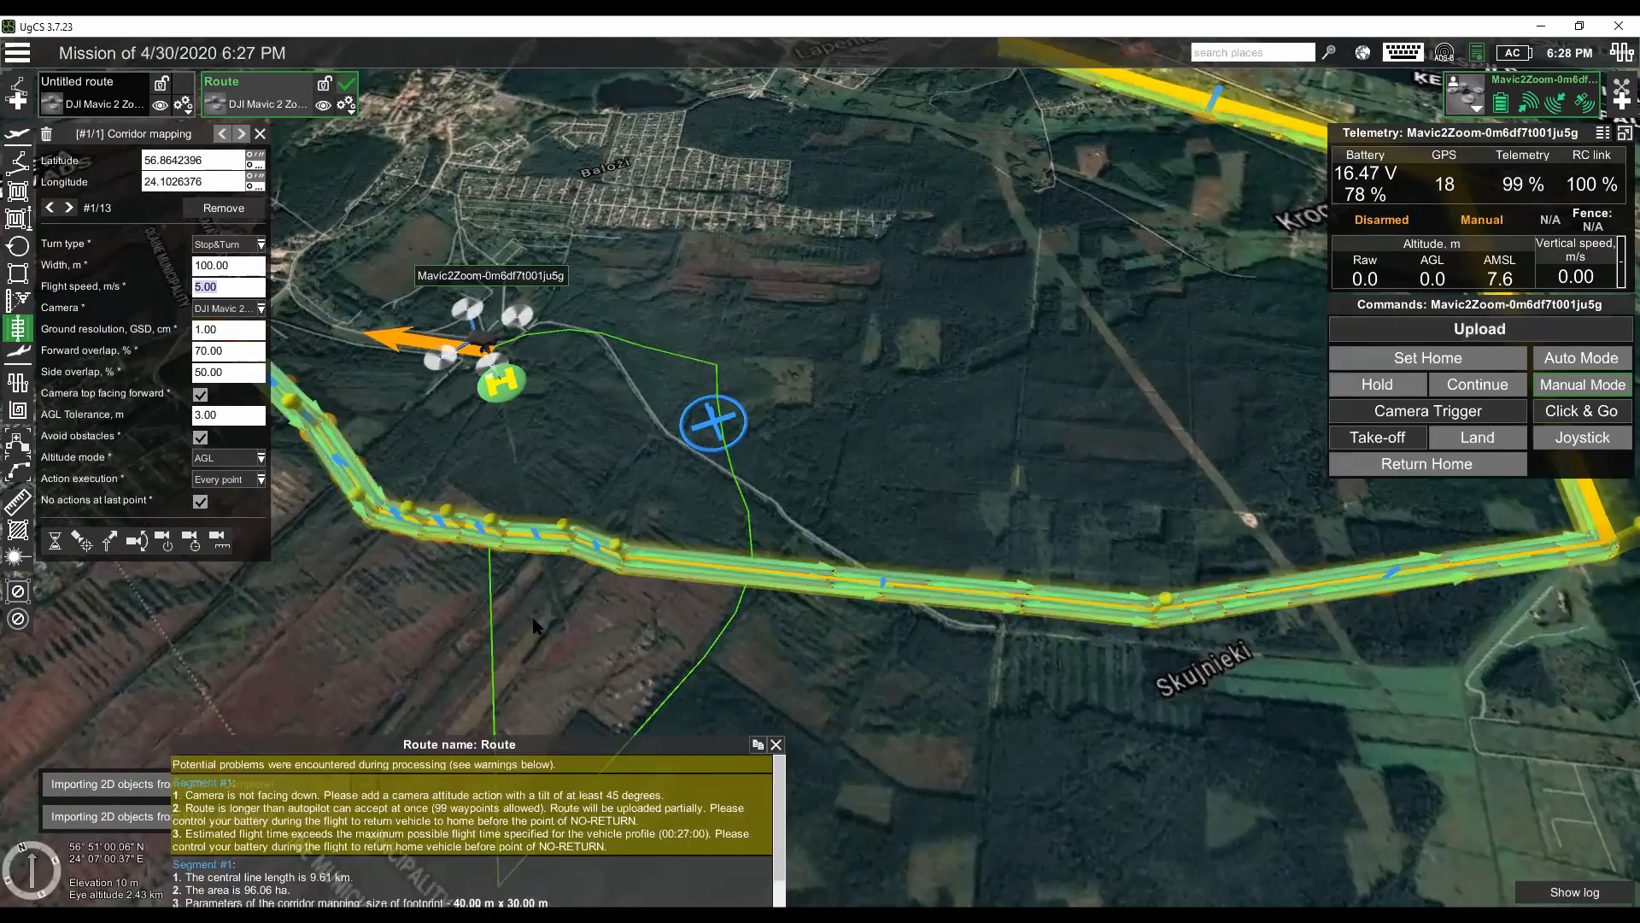
pyautogui.moveTo(560, 600); pyautogui.dragTo(566, 658)
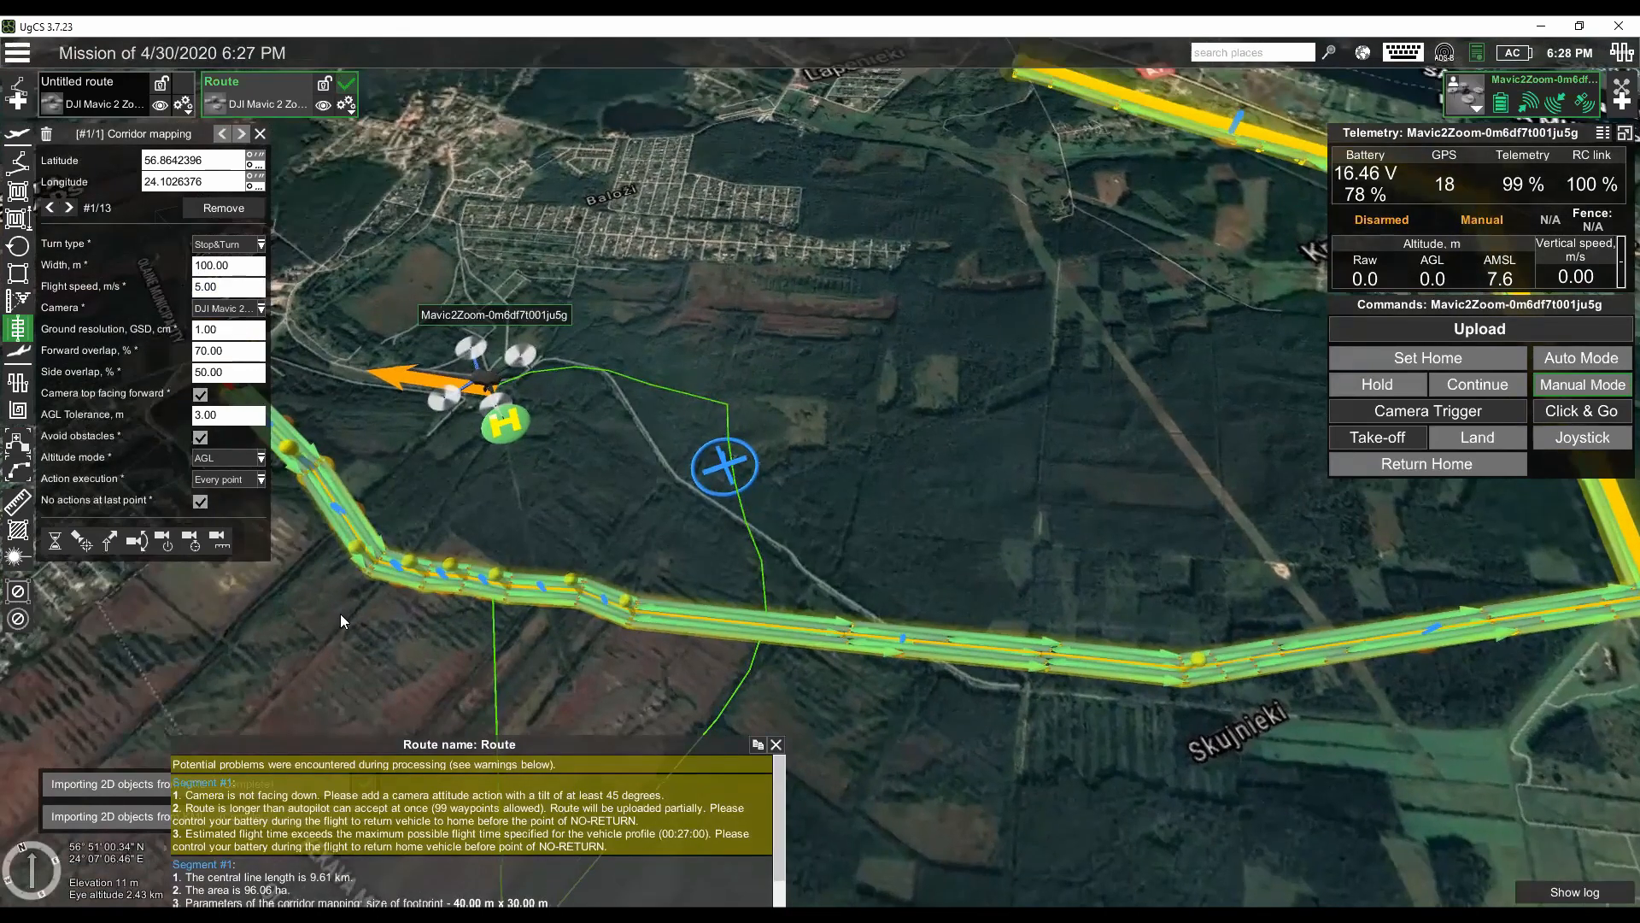
# - Examine the imported corridor mapping route on the map along its whole length, from its first point to the eastern bend
pyautogui.moveTo(443, 629); pyautogui.dragTo(591, 627)
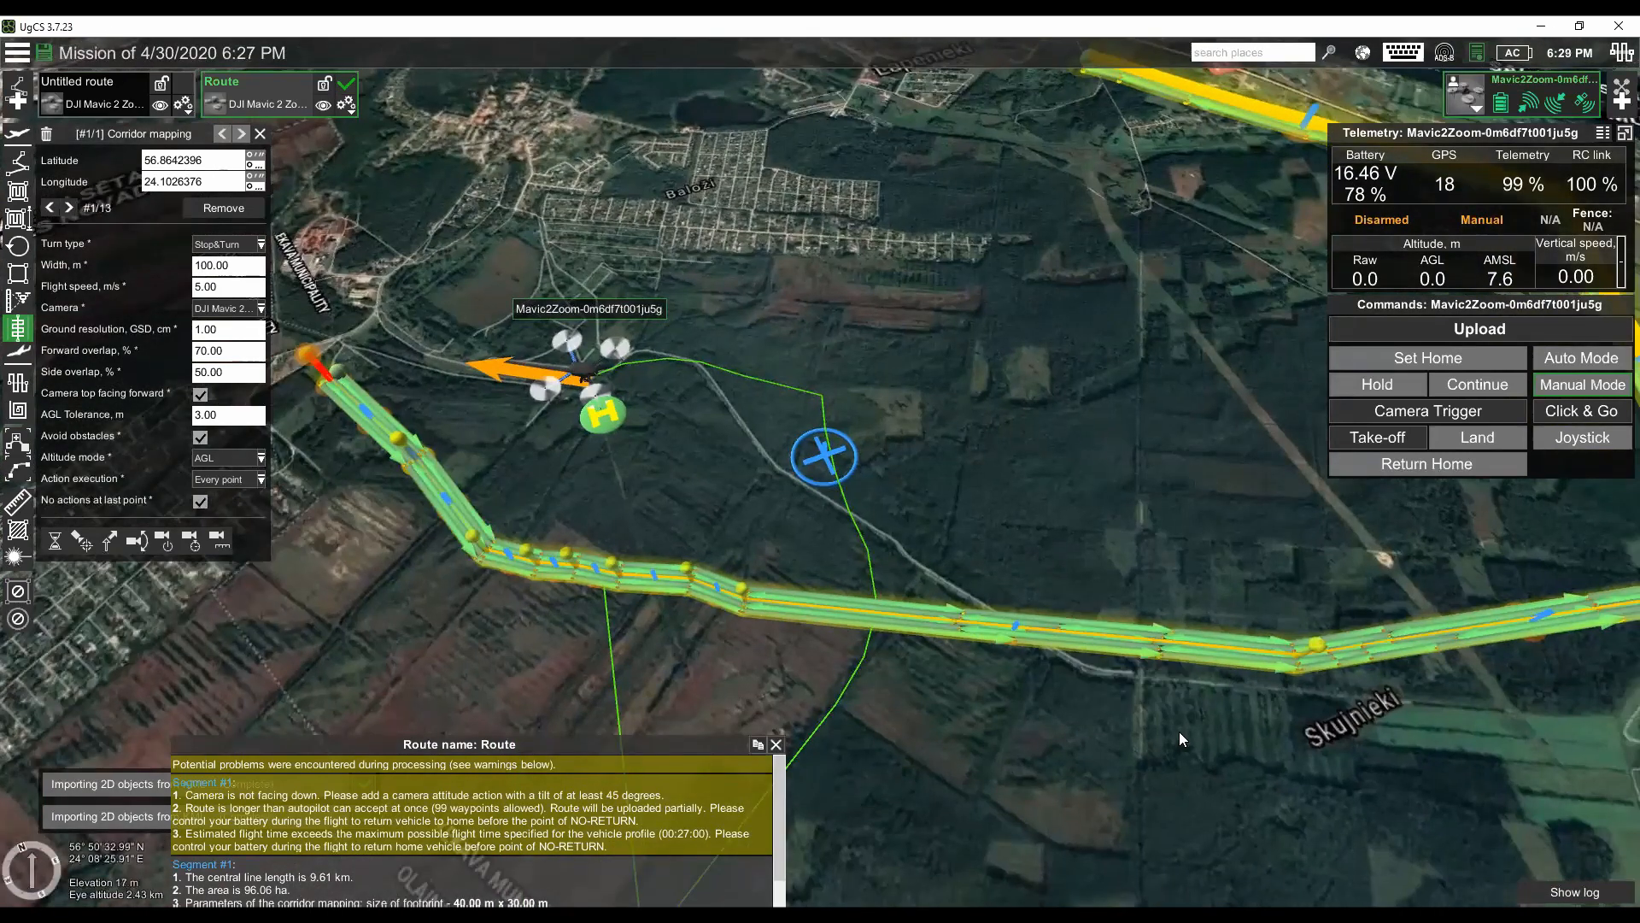
pyautogui.moveTo(882, 562); pyautogui.dragTo(737, 581)
pyautogui.moveTo(1321, 444); pyautogui.dragTo(1283, 433)
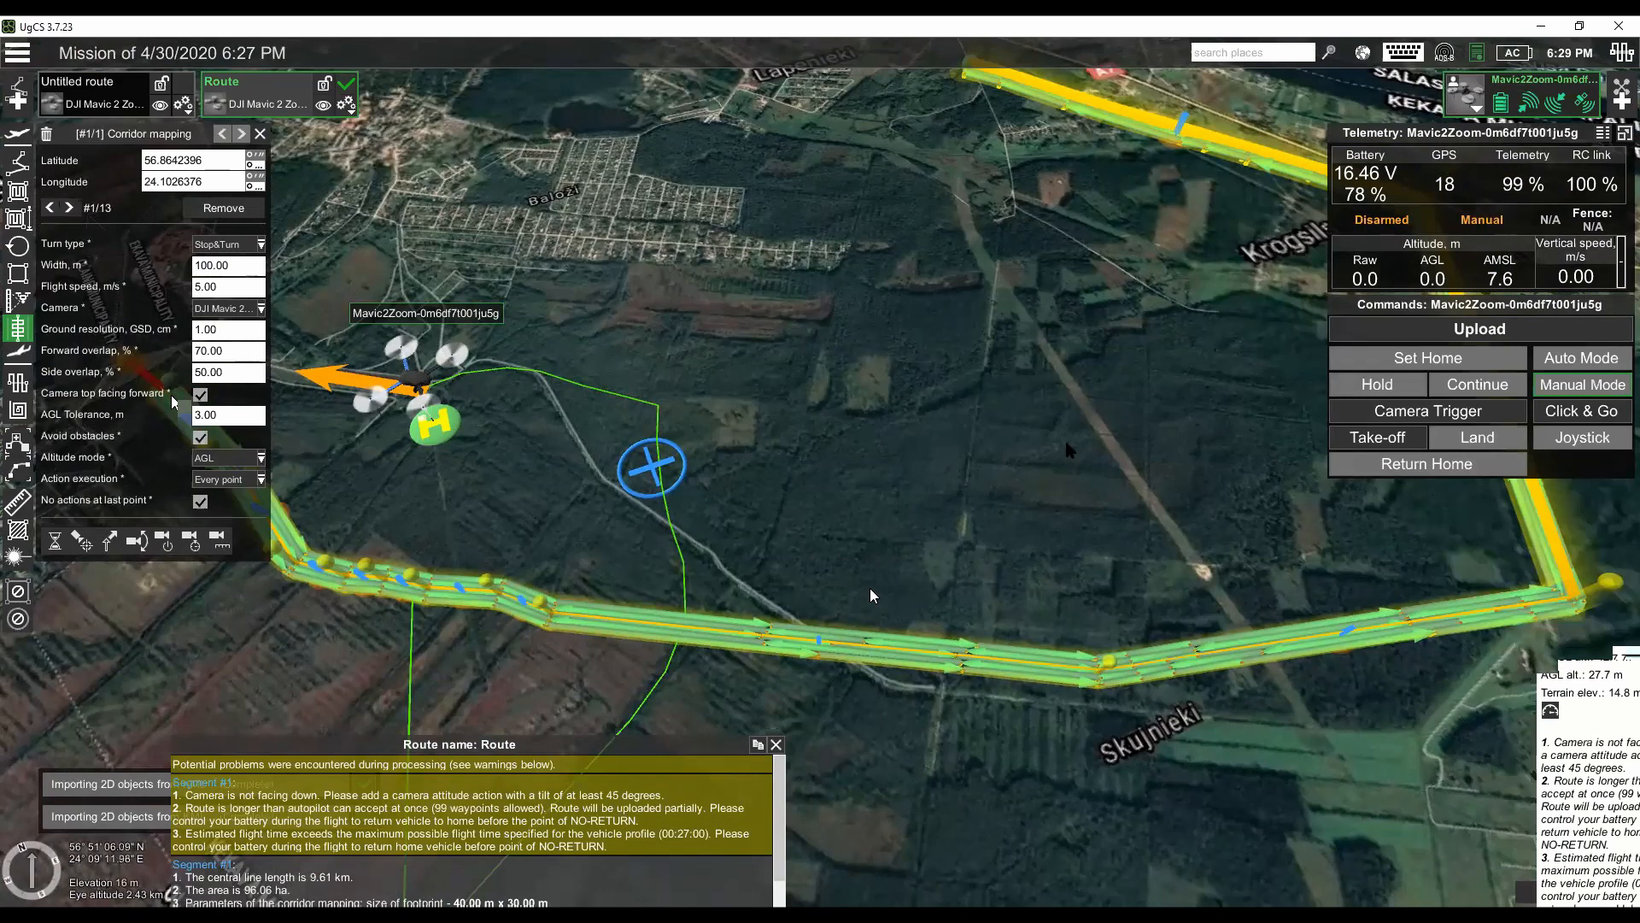
pyautogui.moveTo(789, 735); pyautogui.dragTo(918, 651)
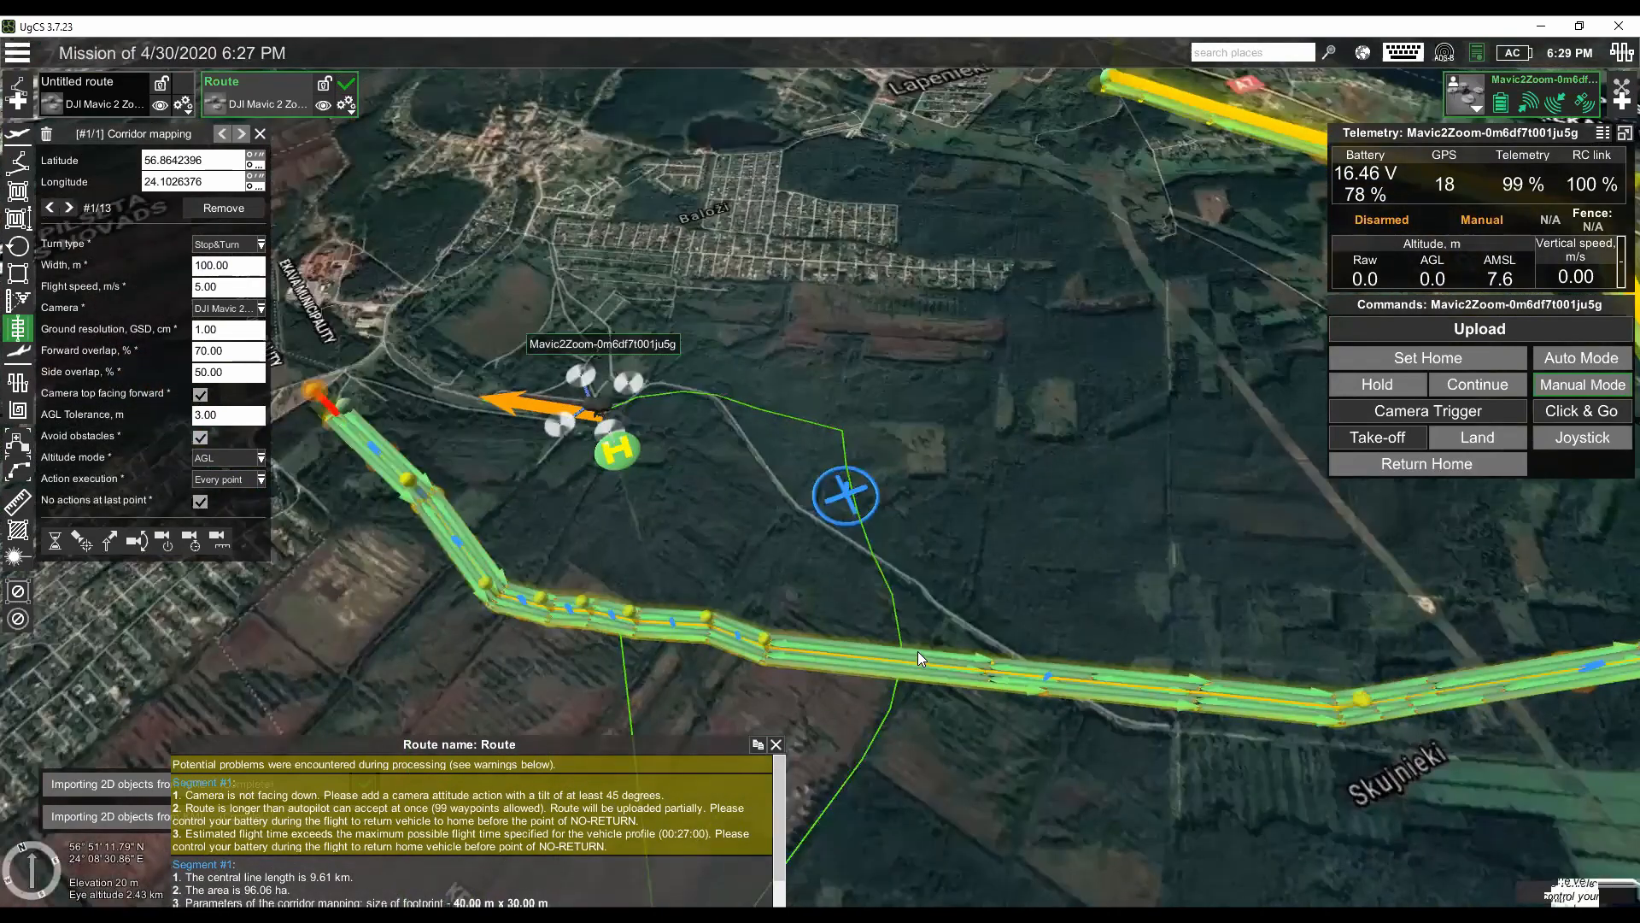
pyautogui.scroll(-2, 912, 646)
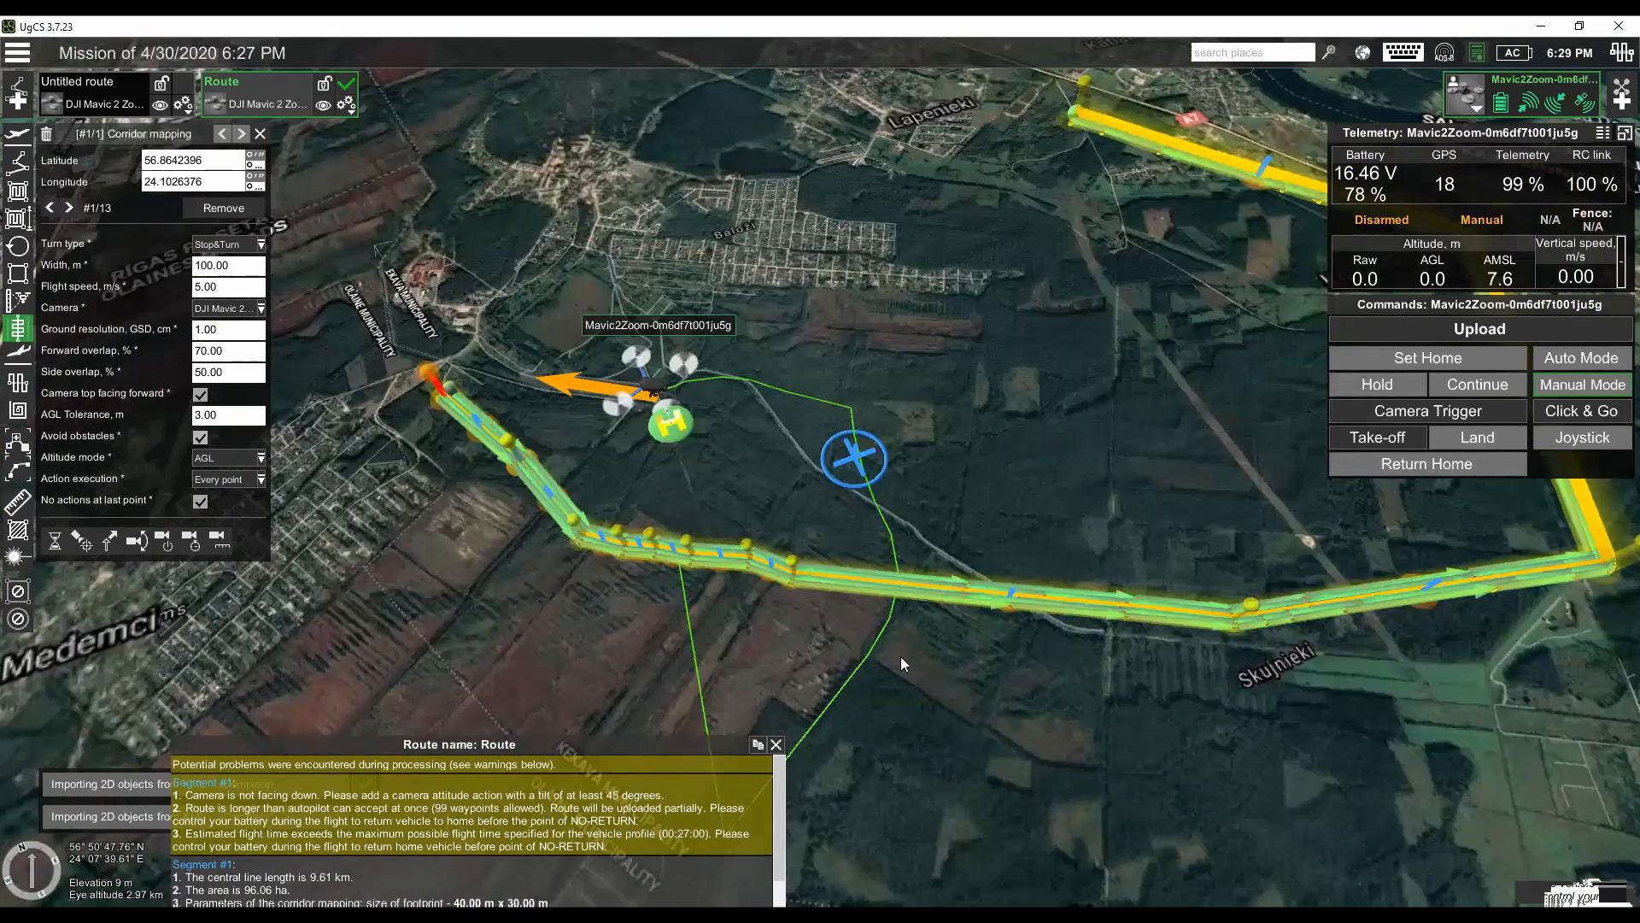
pyautogui.scroll(2, 901, 656)
pyautogui.moveTo(980, 658); pyautogui.dragTo(979, 644)
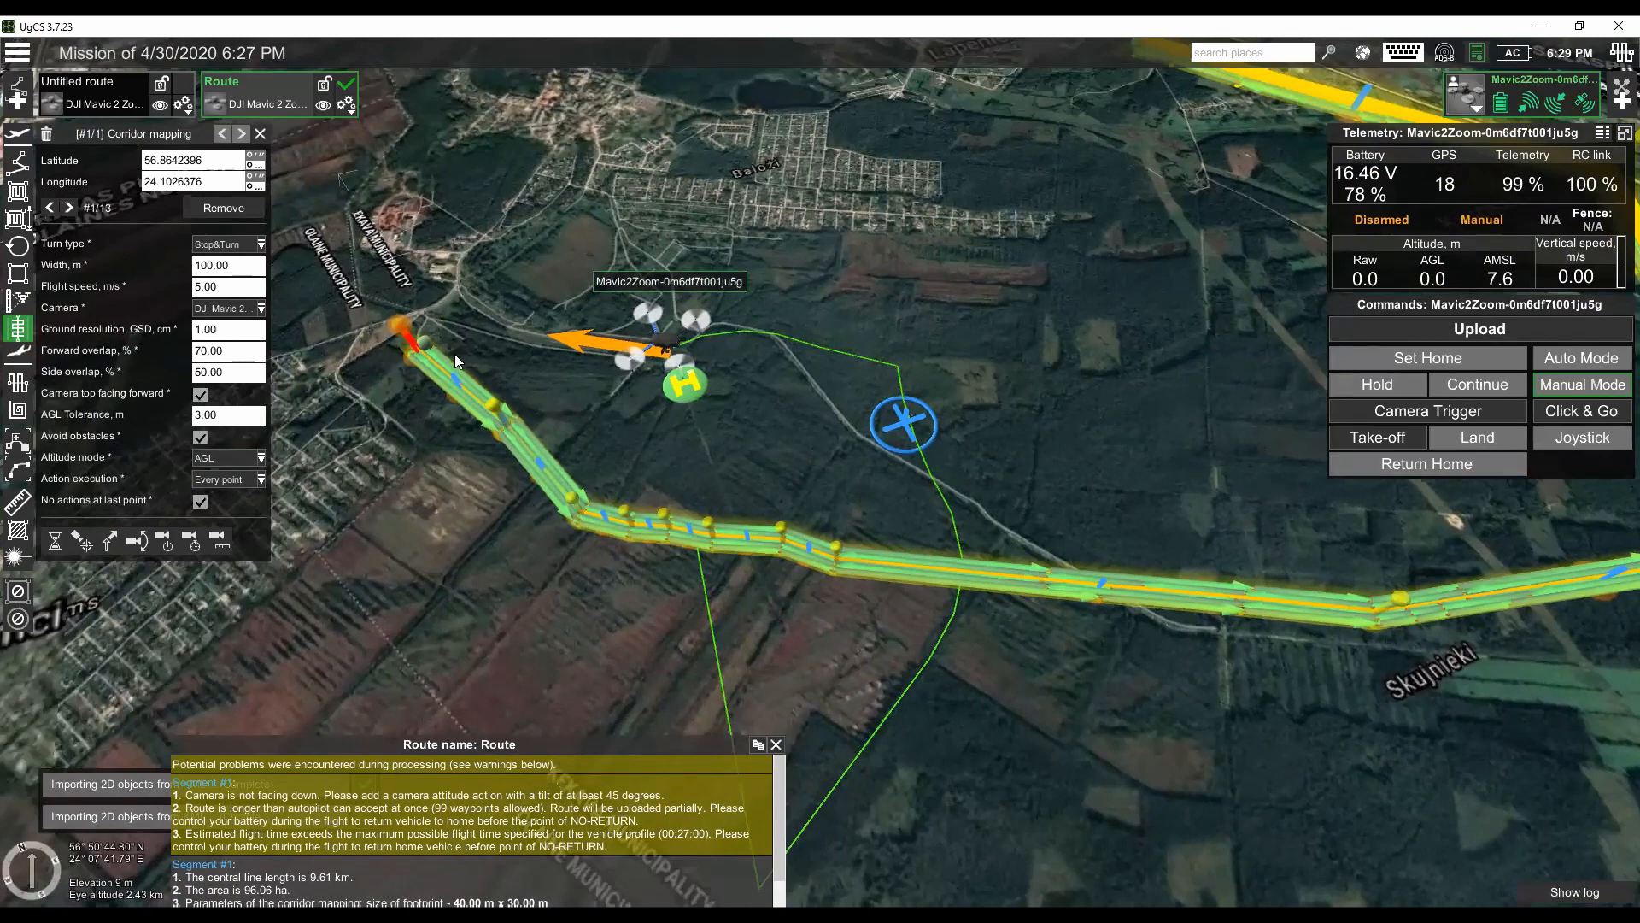
# - Hide the imported route on the map and create a new 2D objects source named path2
pyautogui.click(324, 106)
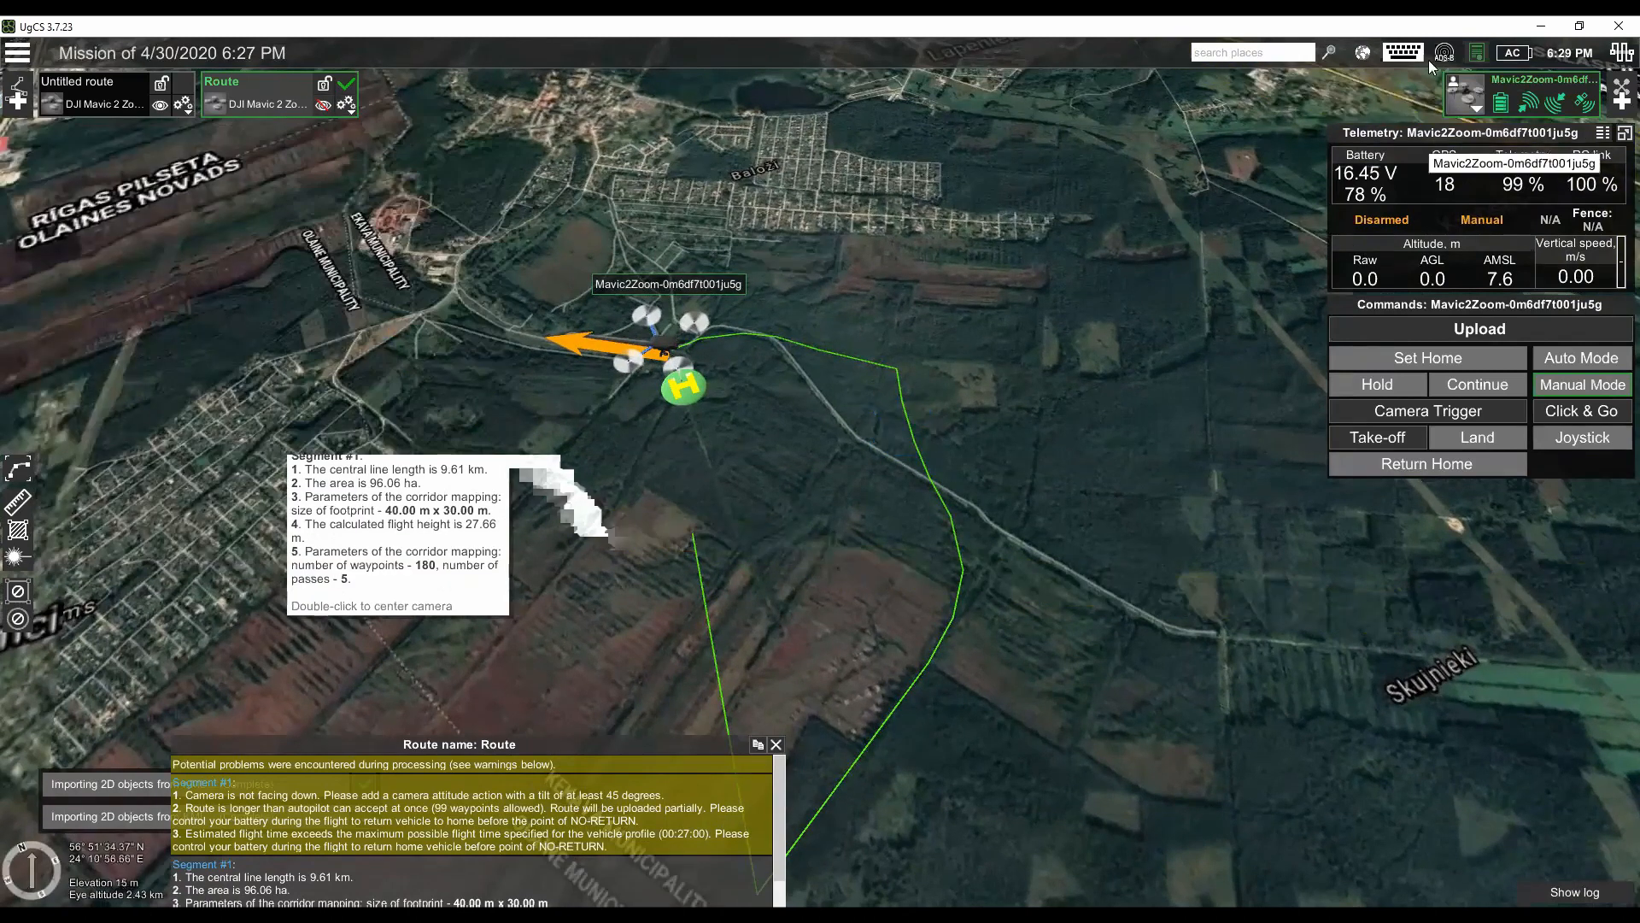
pyautogui.click(1361, 53)
pyautogui.click(1389, 75)
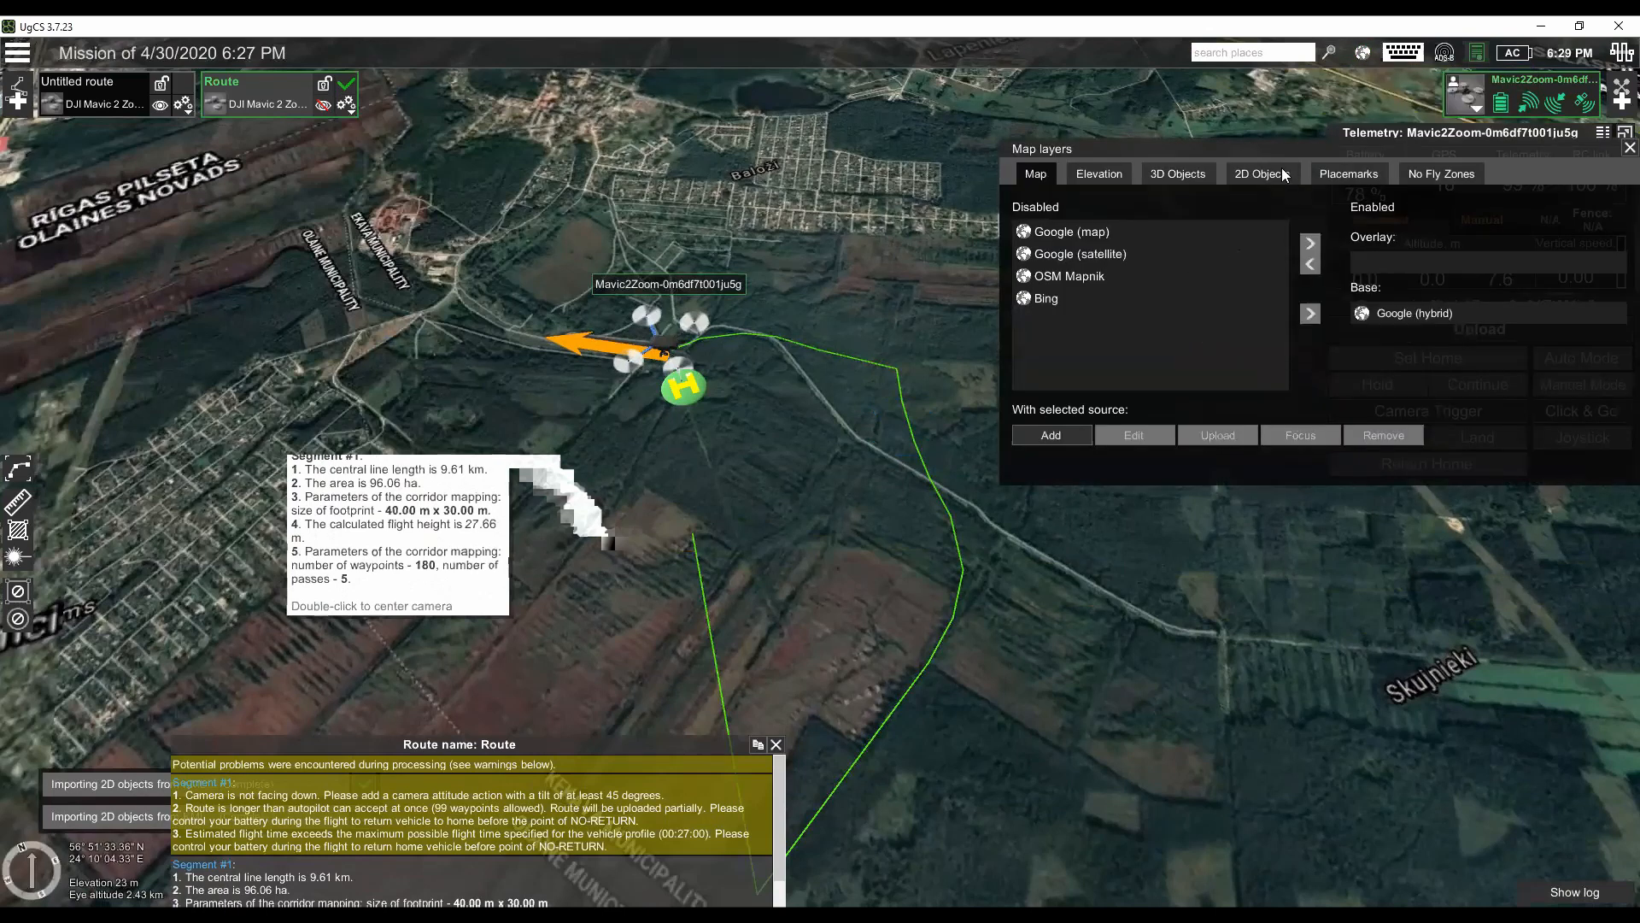
pyautogui.click(1281, 174)
pyautogui.click(1053, 434)
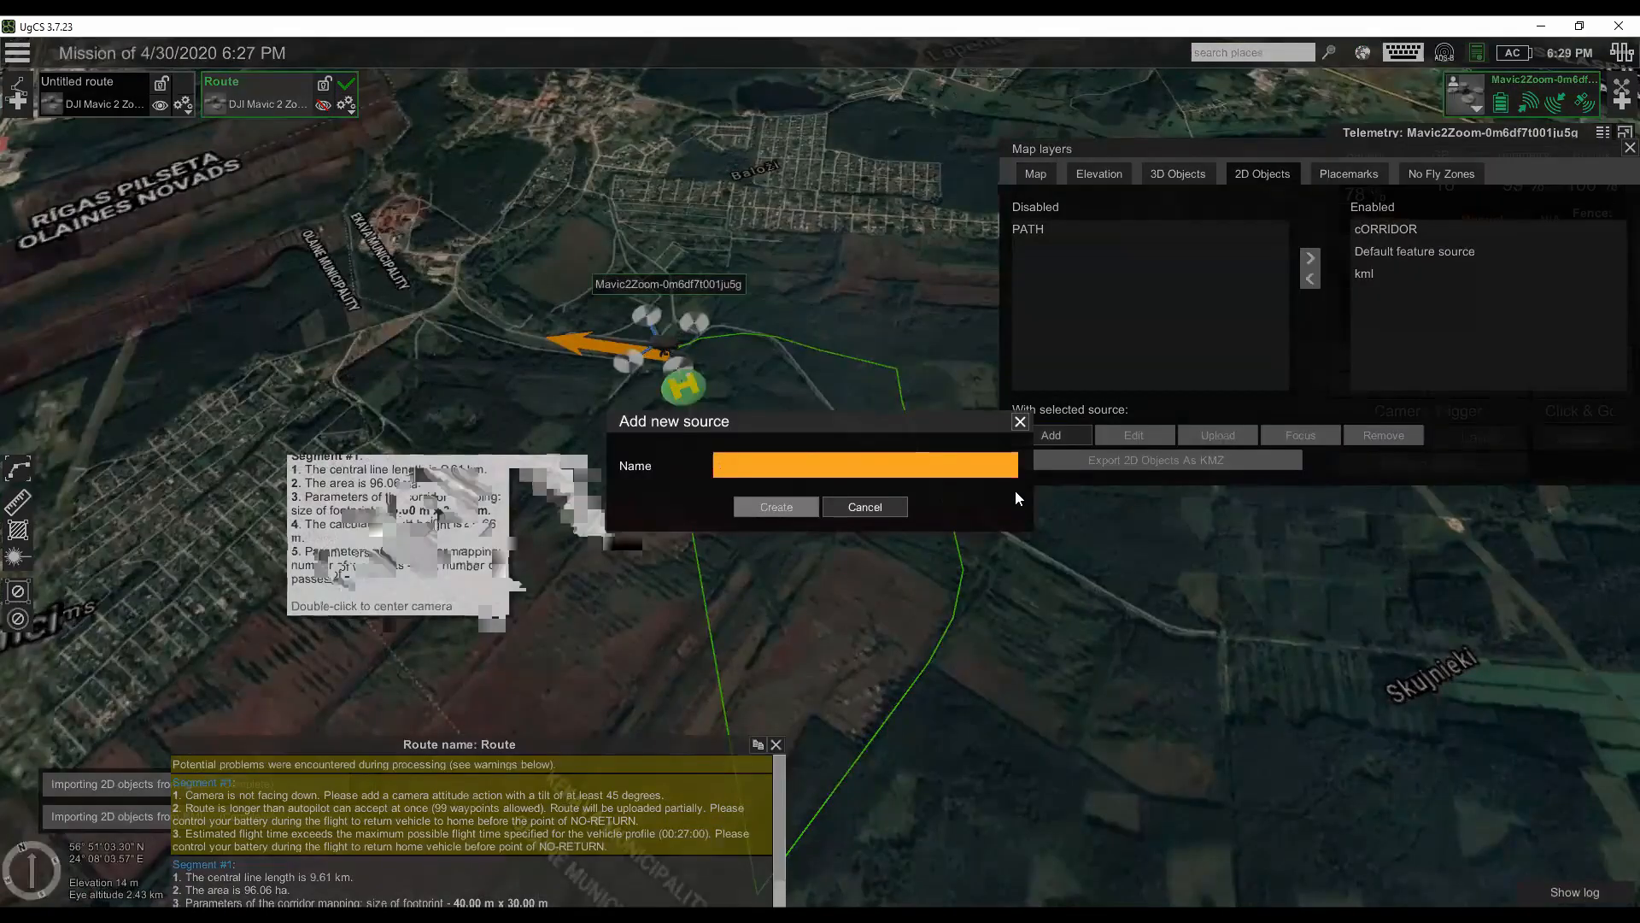
pyautogui.write('path2')
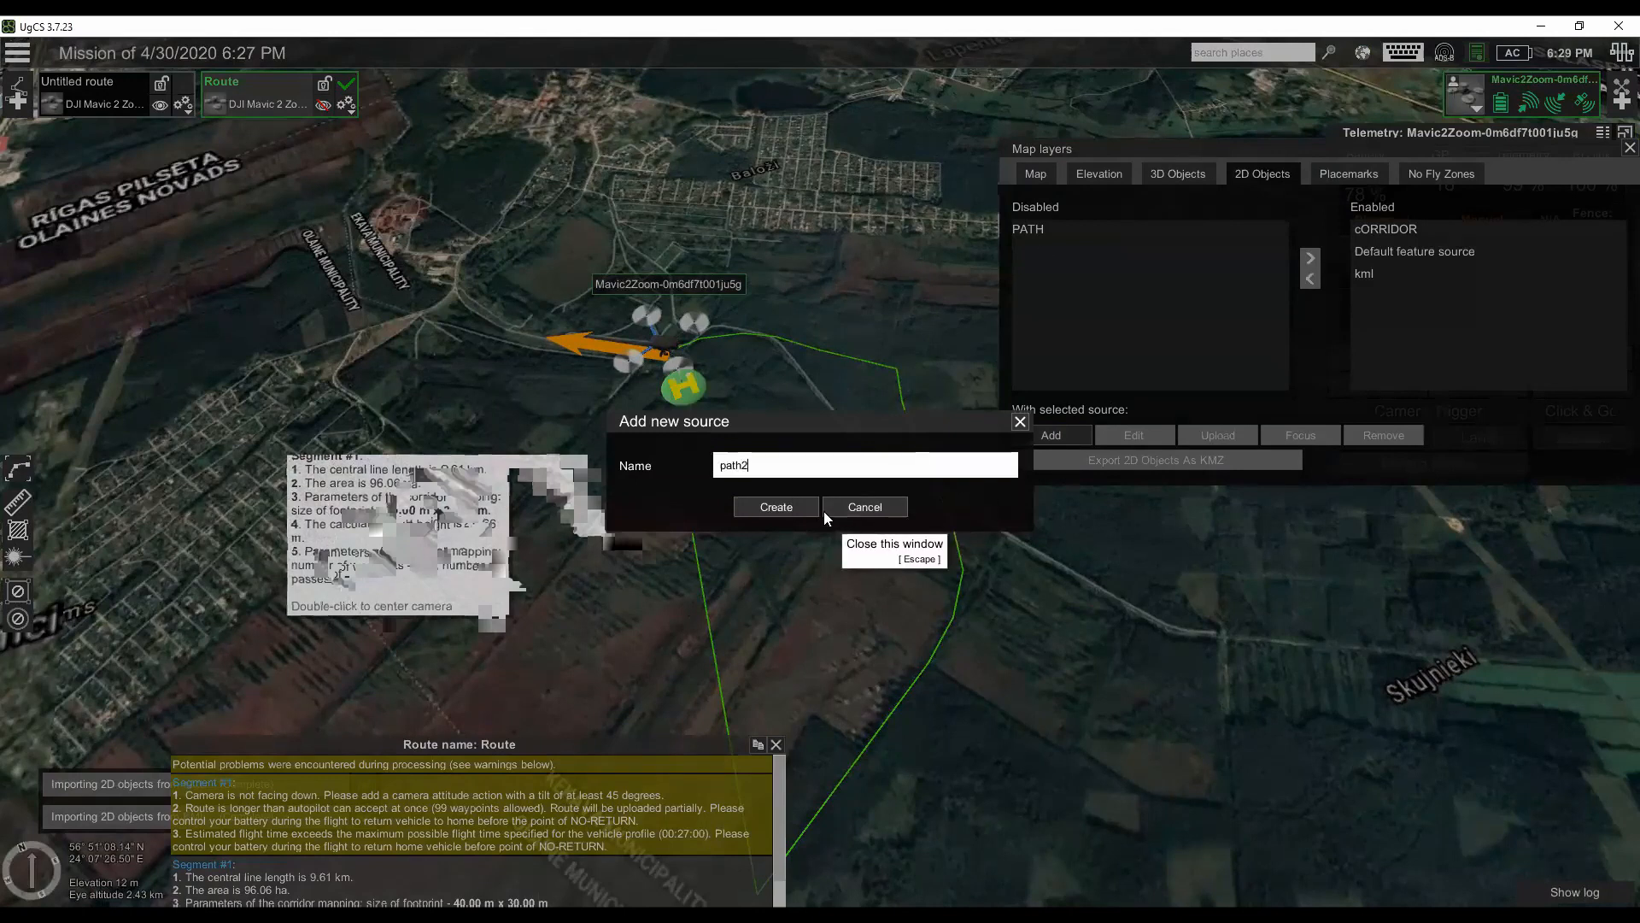
pyautogui.press('Return')
# - Upload C:\Webinar\Path3.kml to the path2 source and enable path2 on the map in place of the cORRIDOR layer
pyautogui.click(1234, 437)
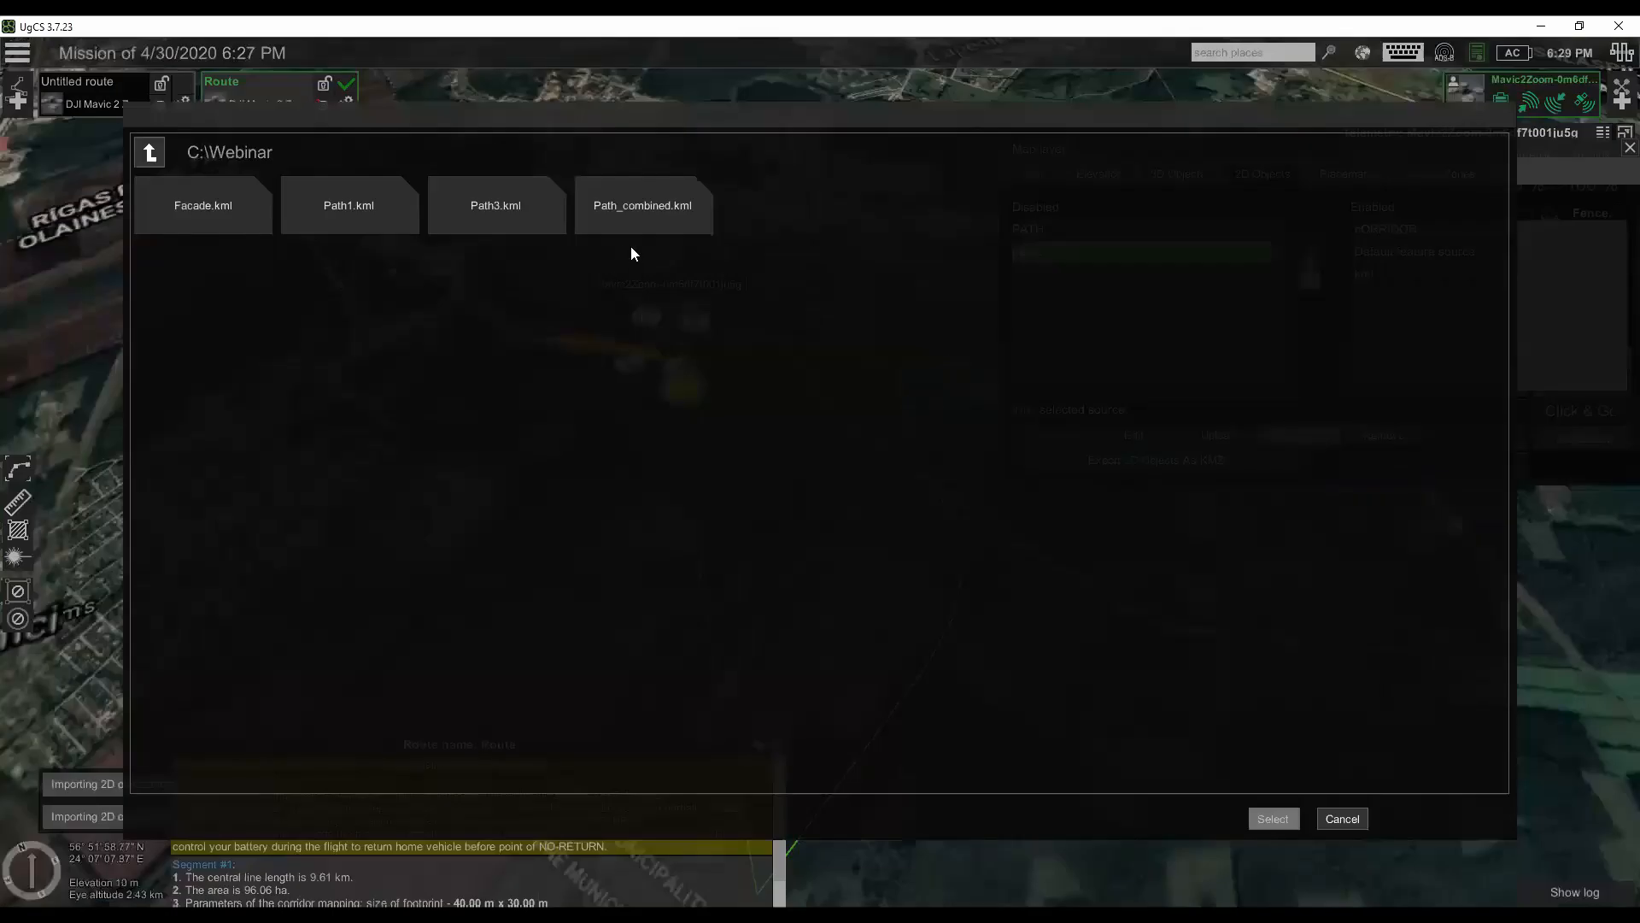
pyautogui.click(543, 226)
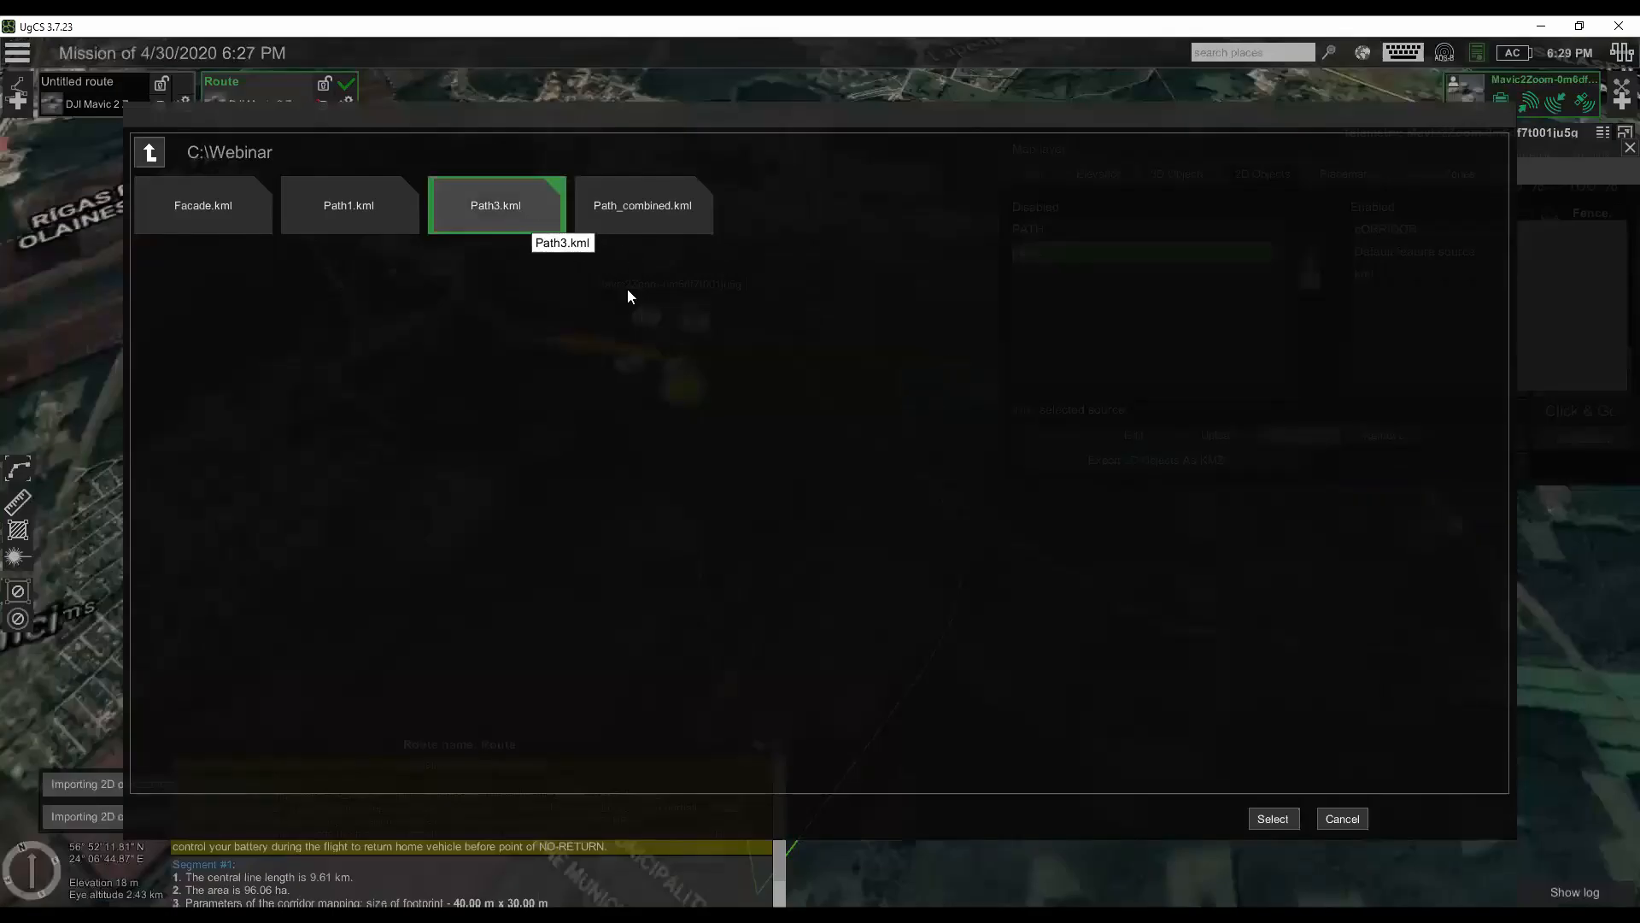
pyautogui.click(1272, 818)
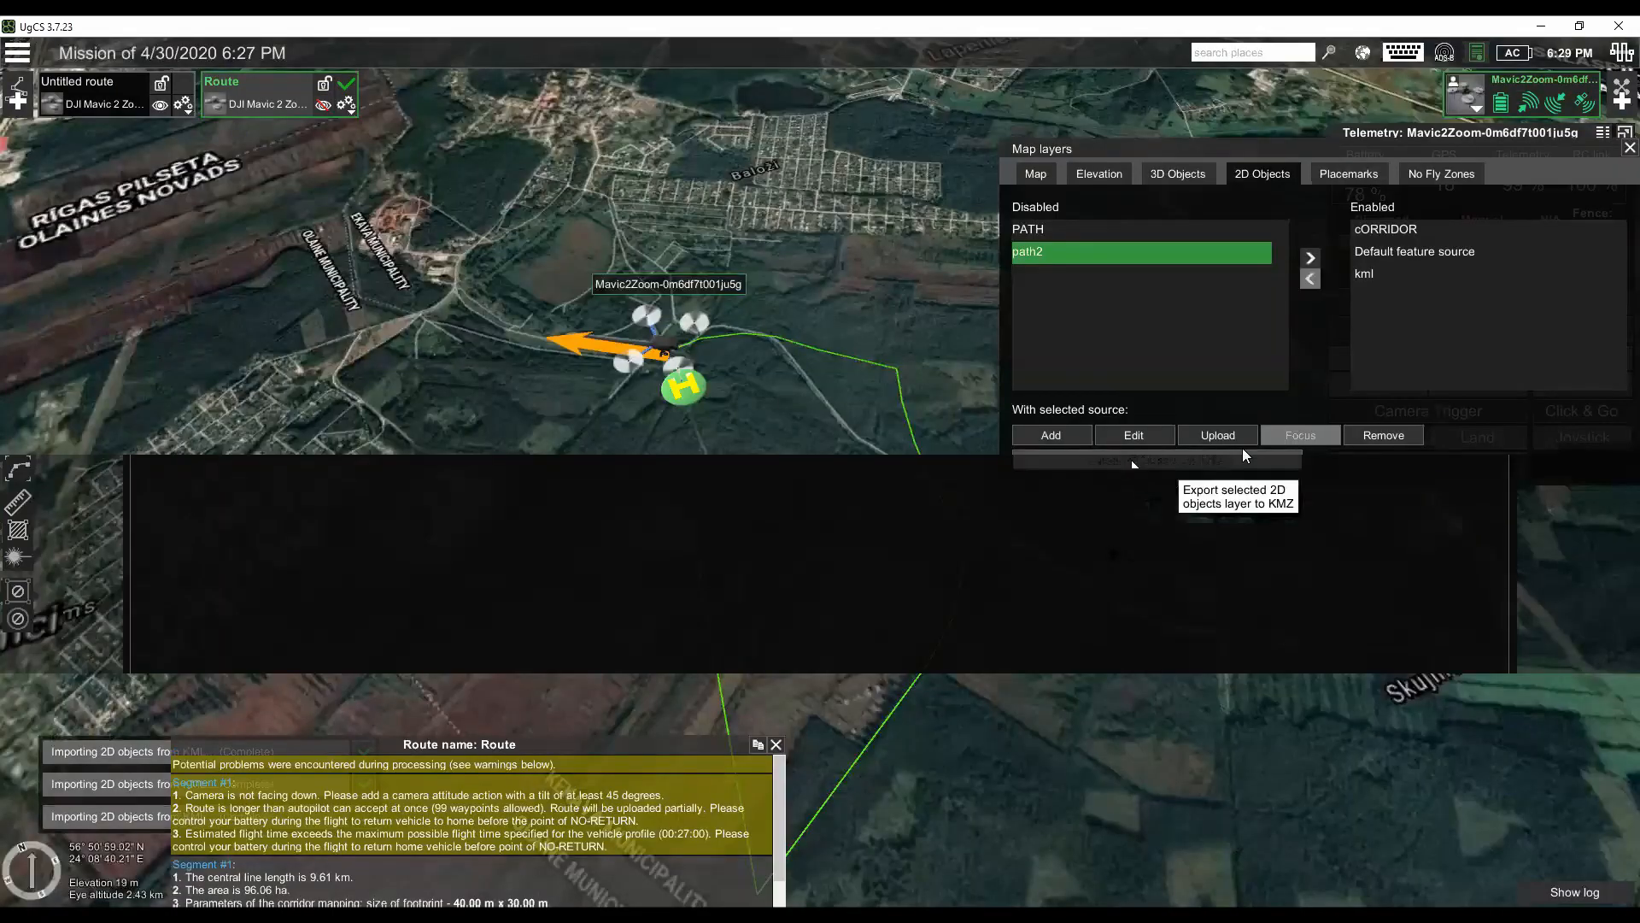
pyautogui.click(1311, 257)
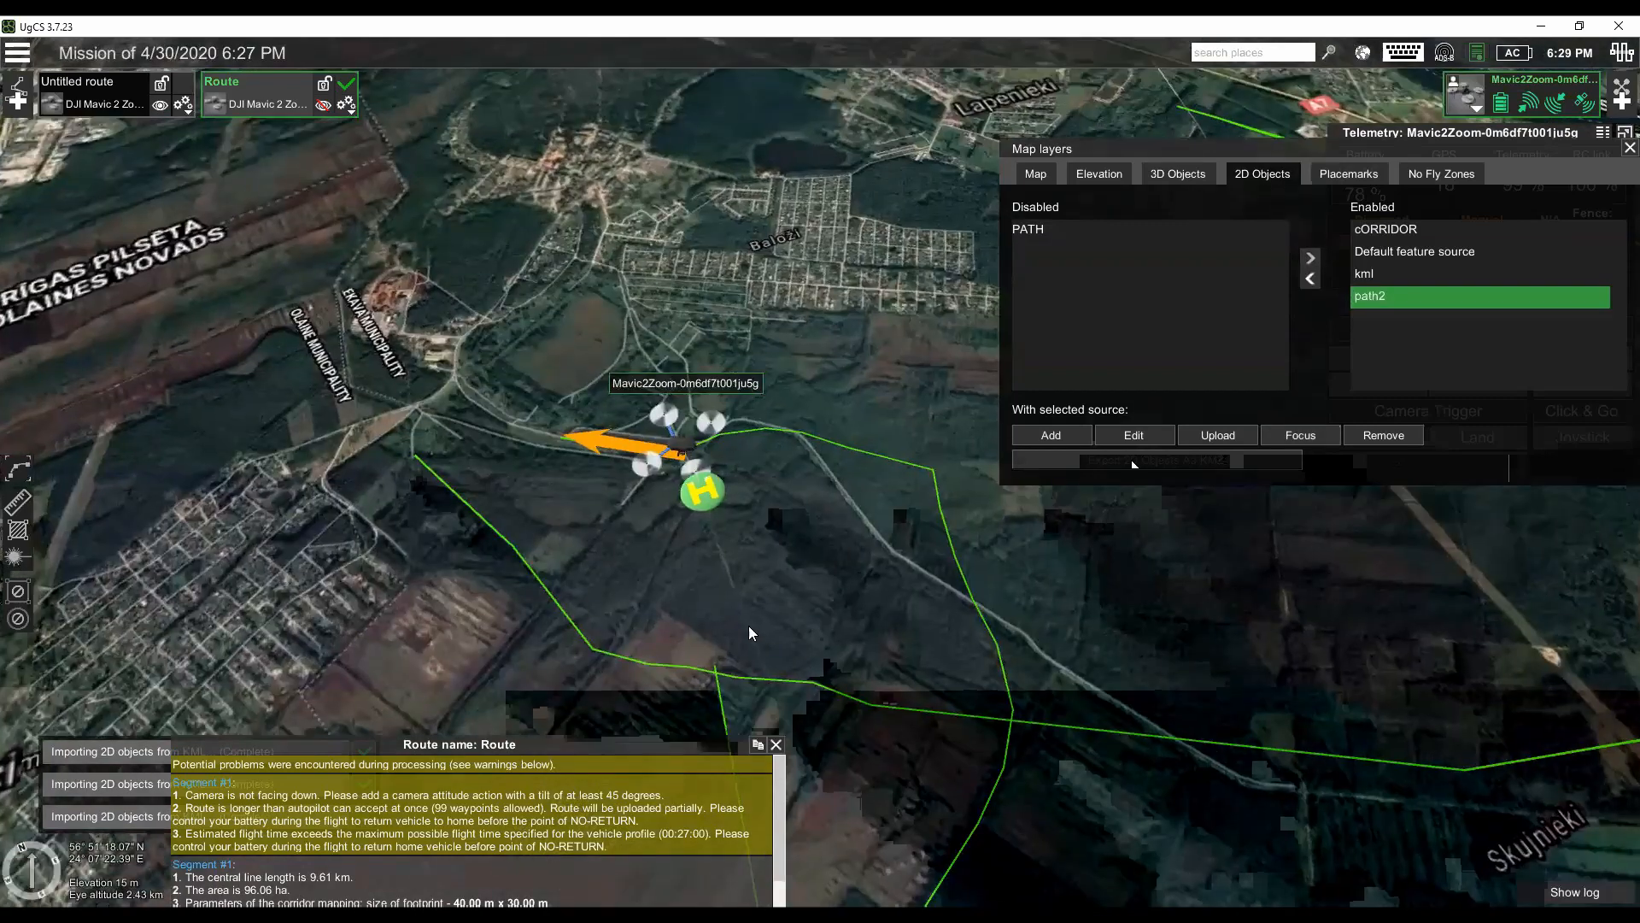
pyautogui.scroll(3, 815, 639)
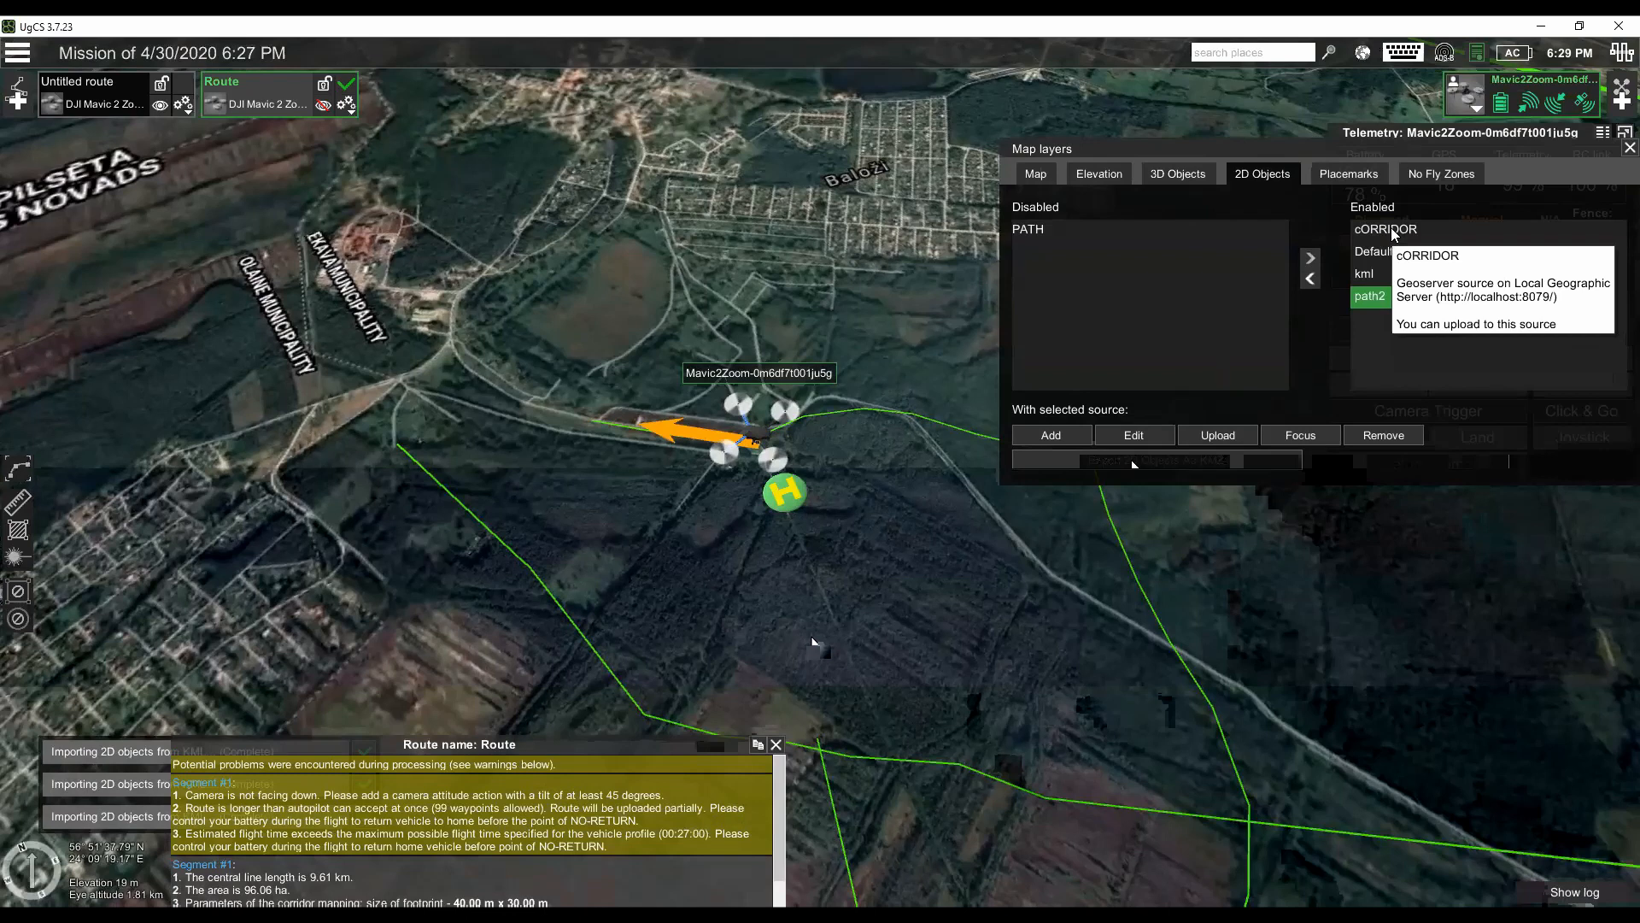
pyautogui.doubleClick(1392, 230)
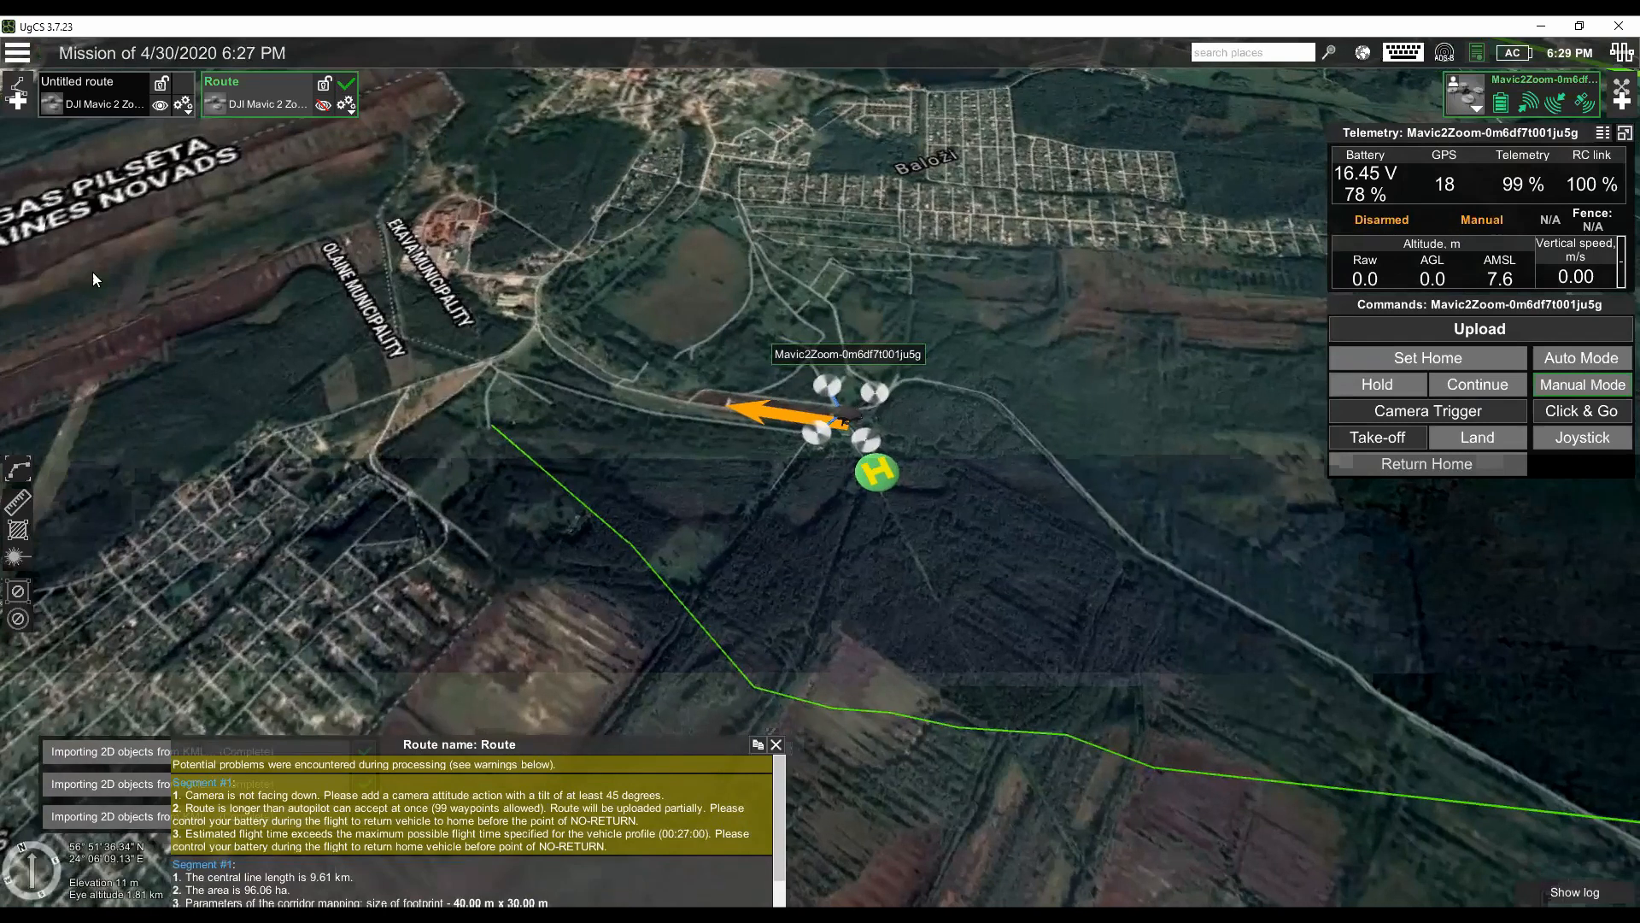
# - Draw a four-point corridor mapping segment in Untitled route, following the Path3 line from its western end through its first bends
pyautogui.click(97, 107)
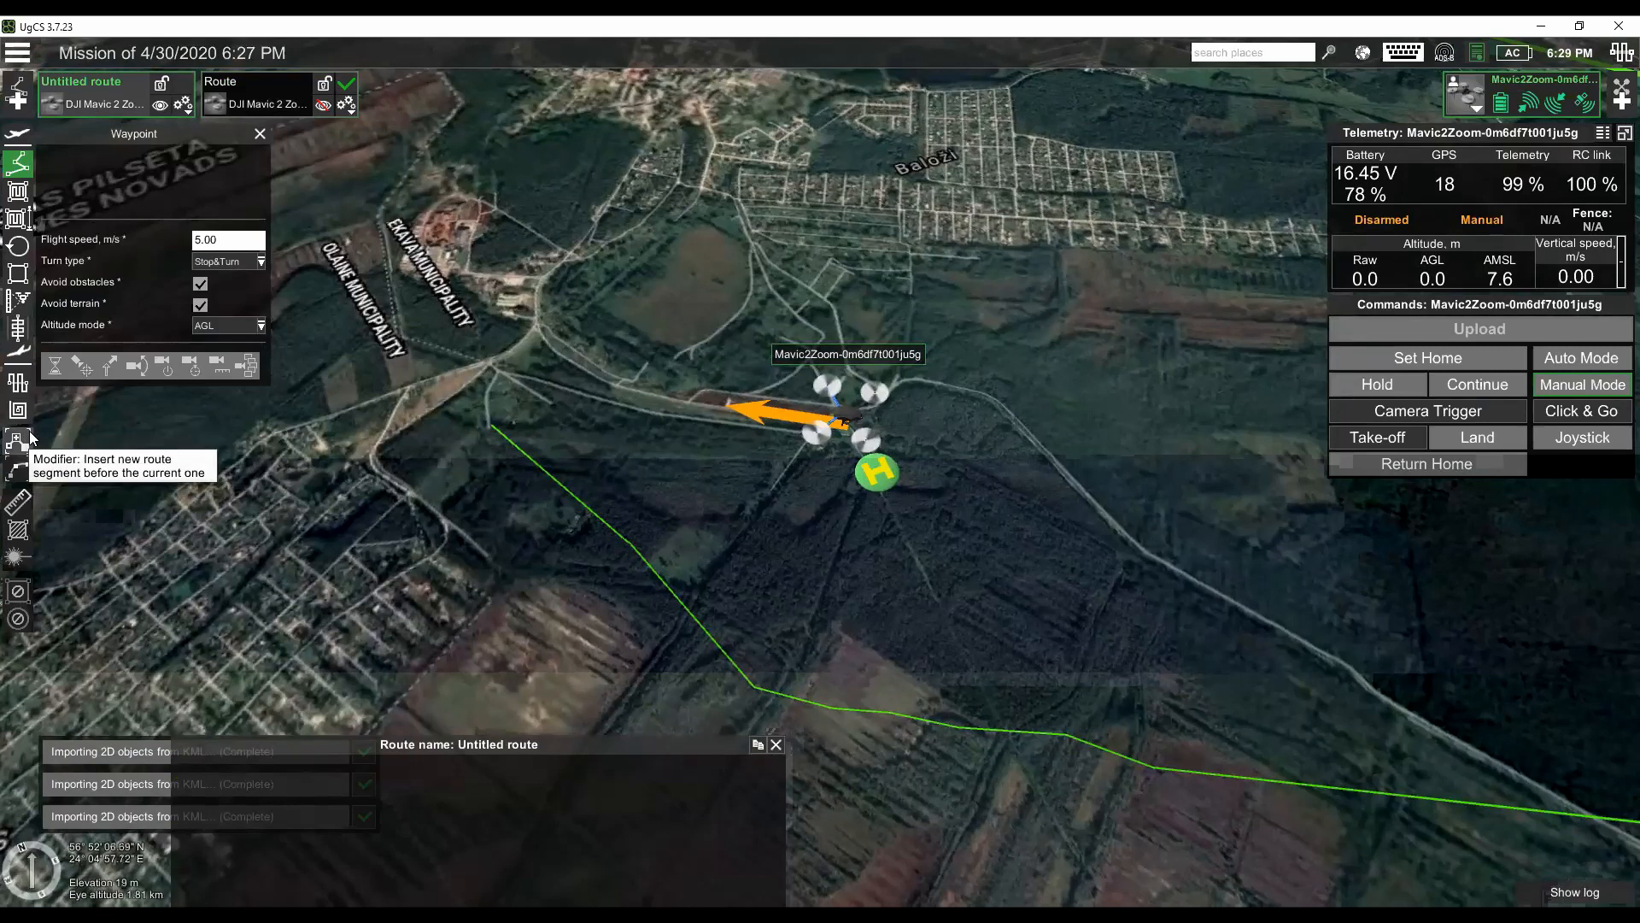
pyautogui.click(17, 327)
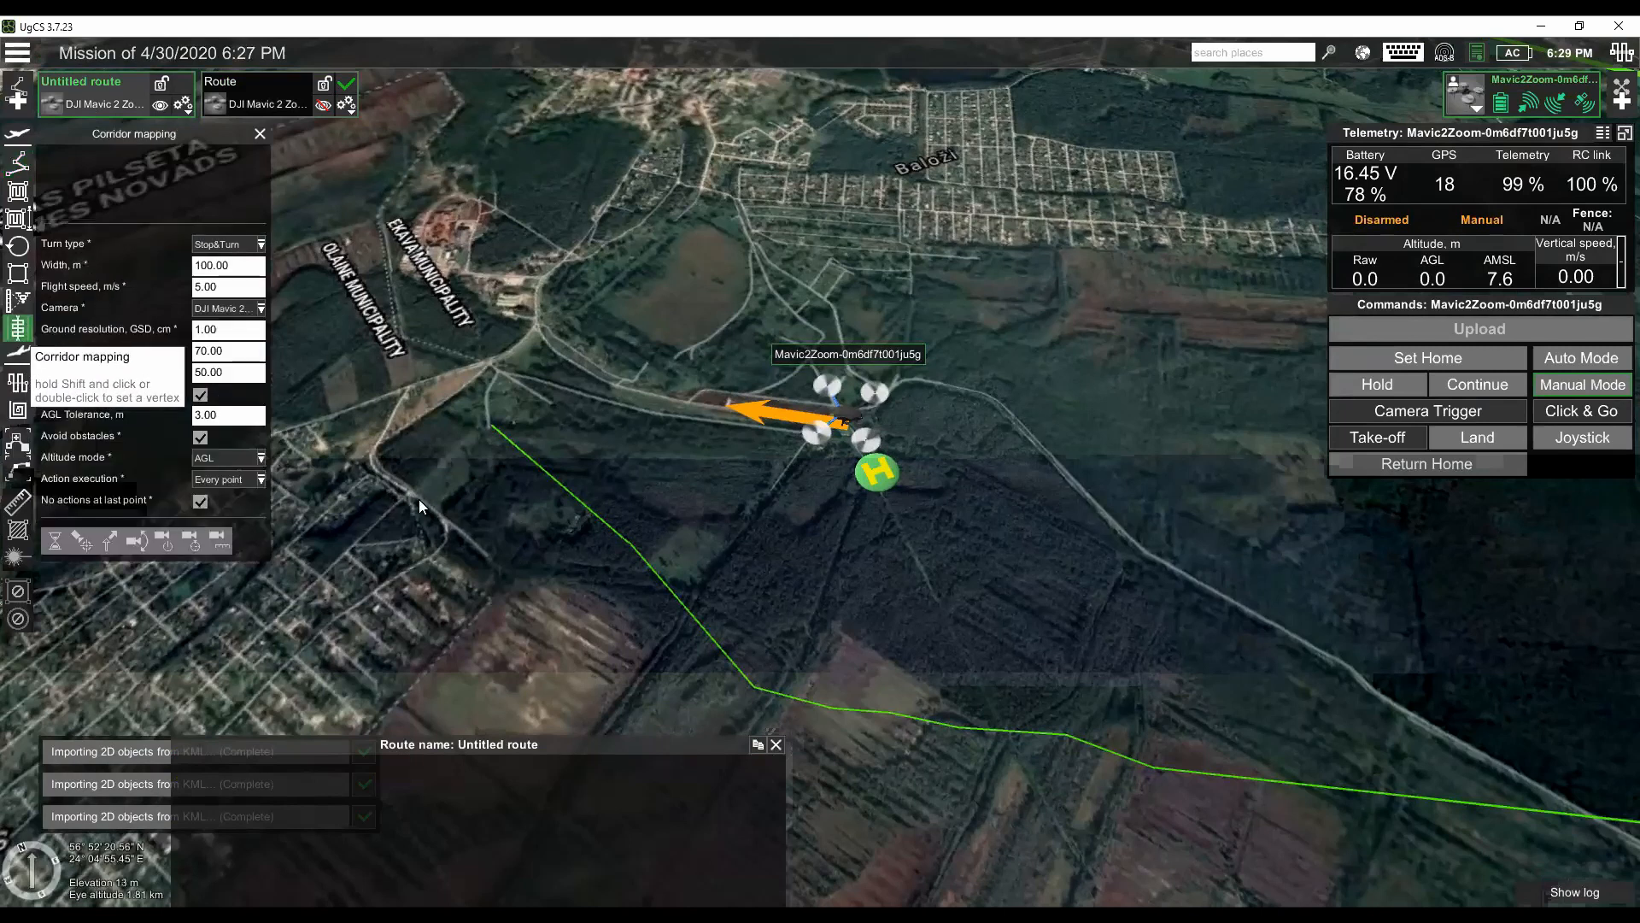
pyautogui.moveTo(482, 492); pyautogui.dragTo(482, 440)
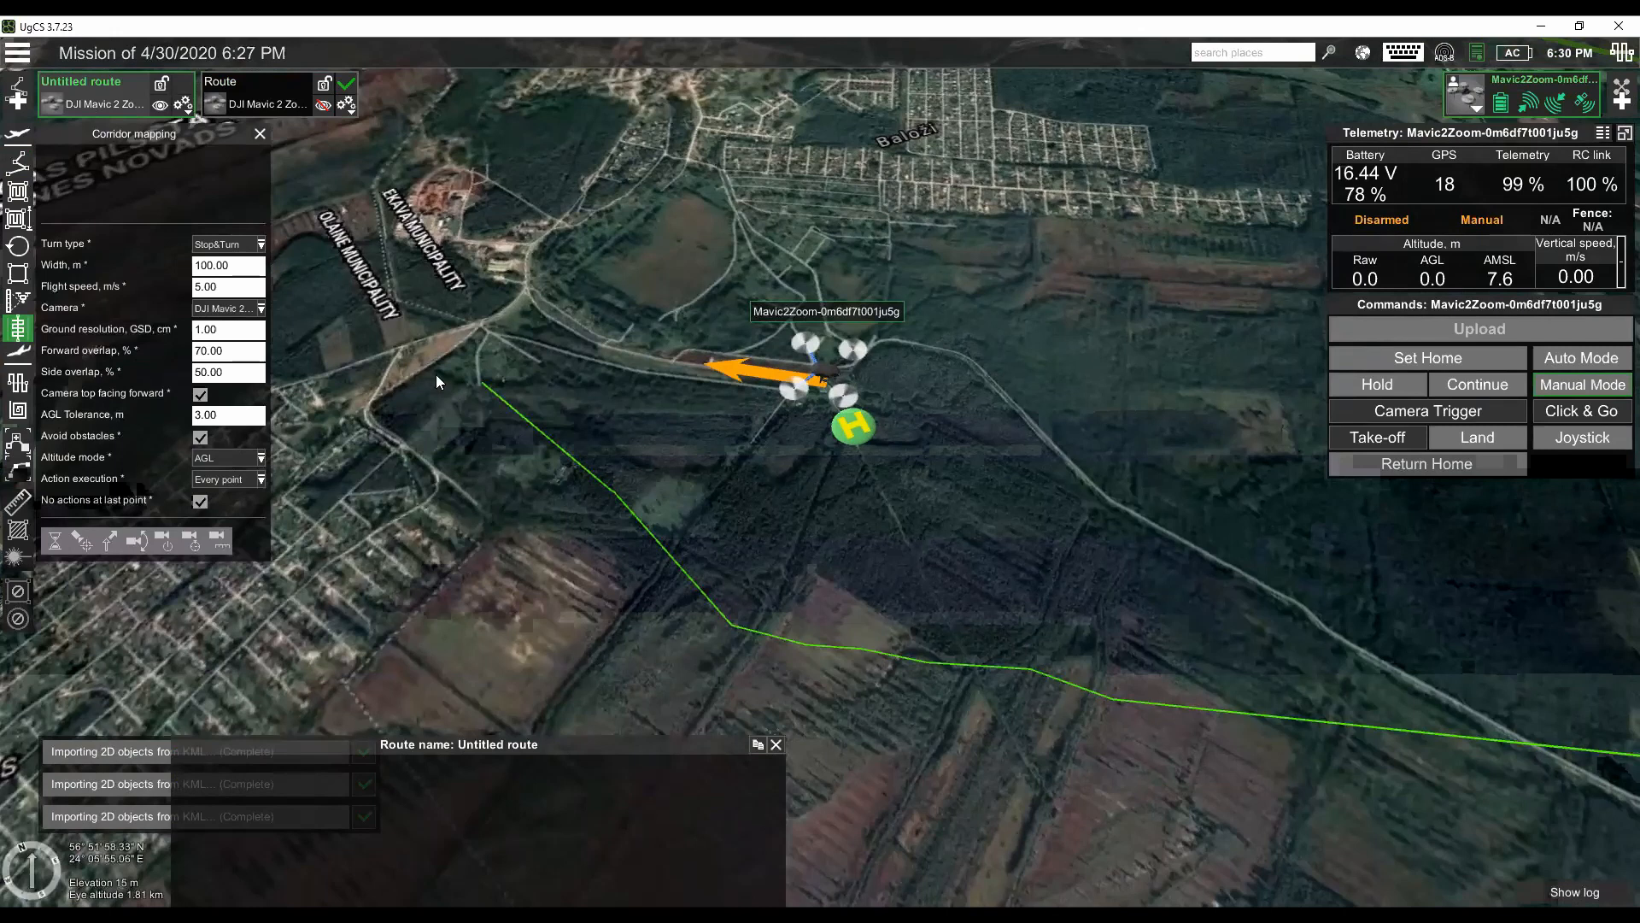
pyautogui.click(482, 386)
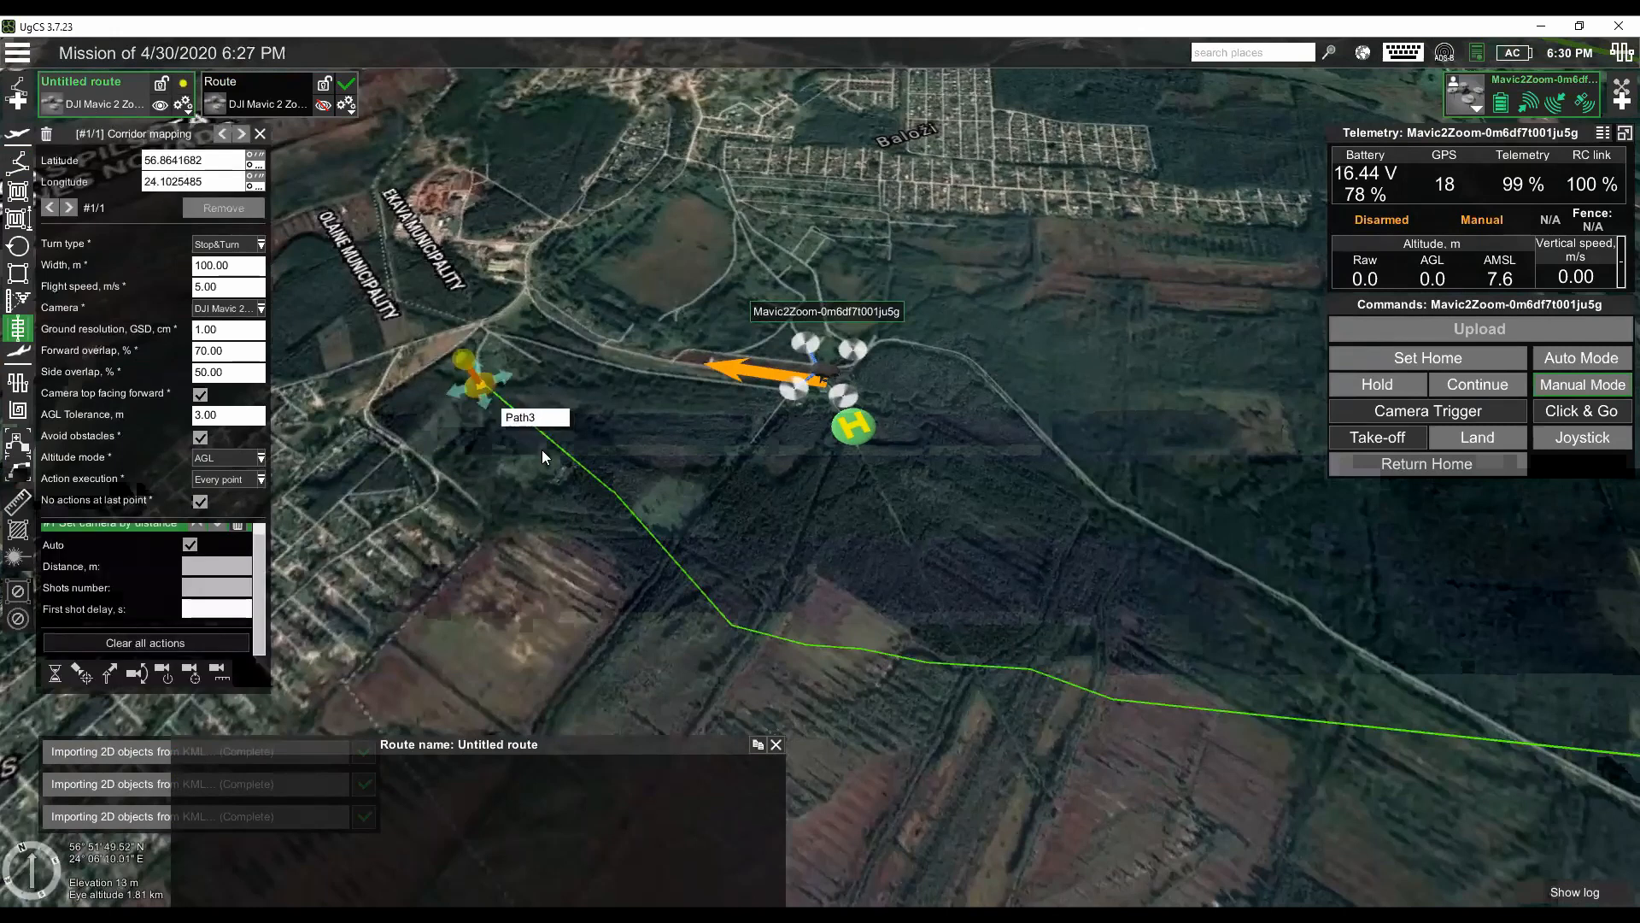
pyautogui.click(620, 498)
pyautogui.click(733, 627)
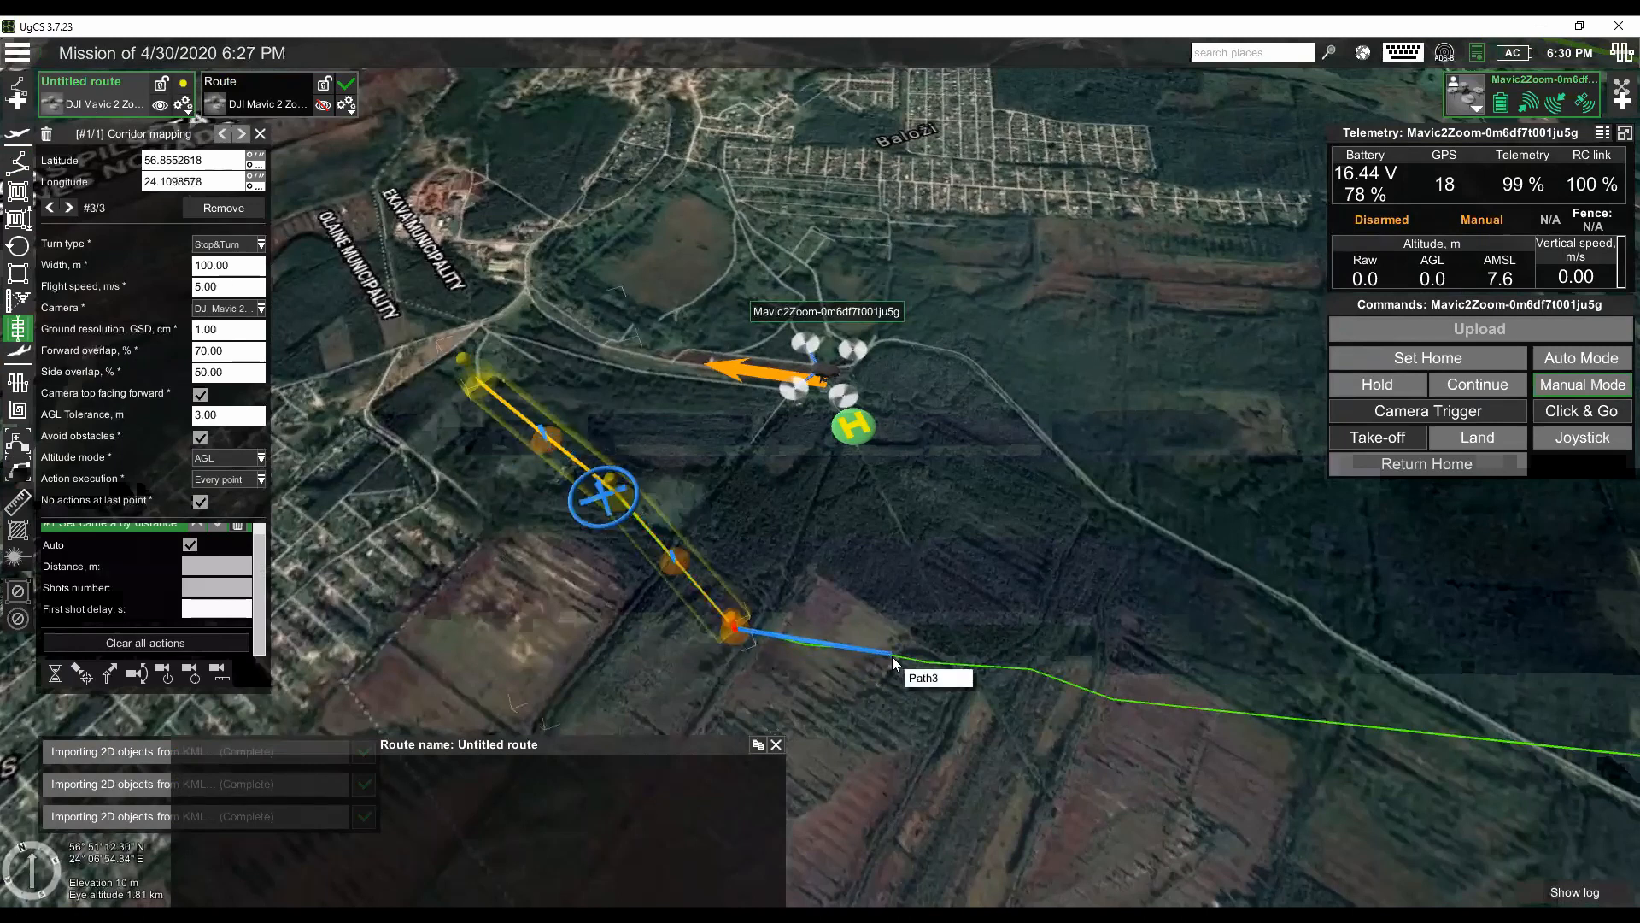
pyautogui.click(810, 644)
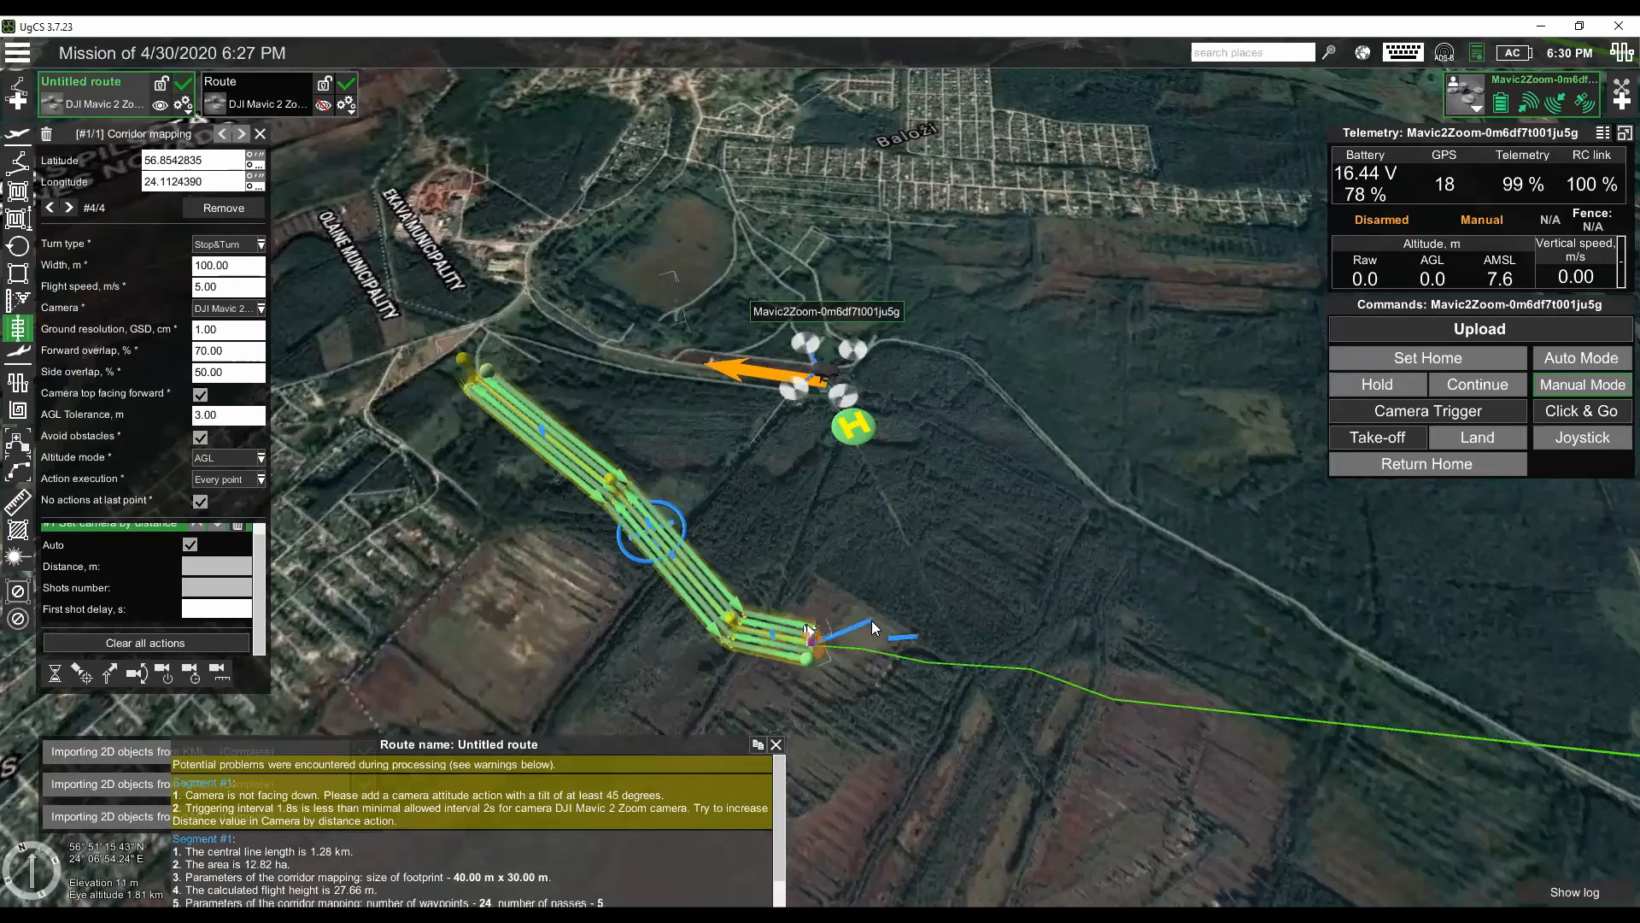
pyautogui.click(18, 164)
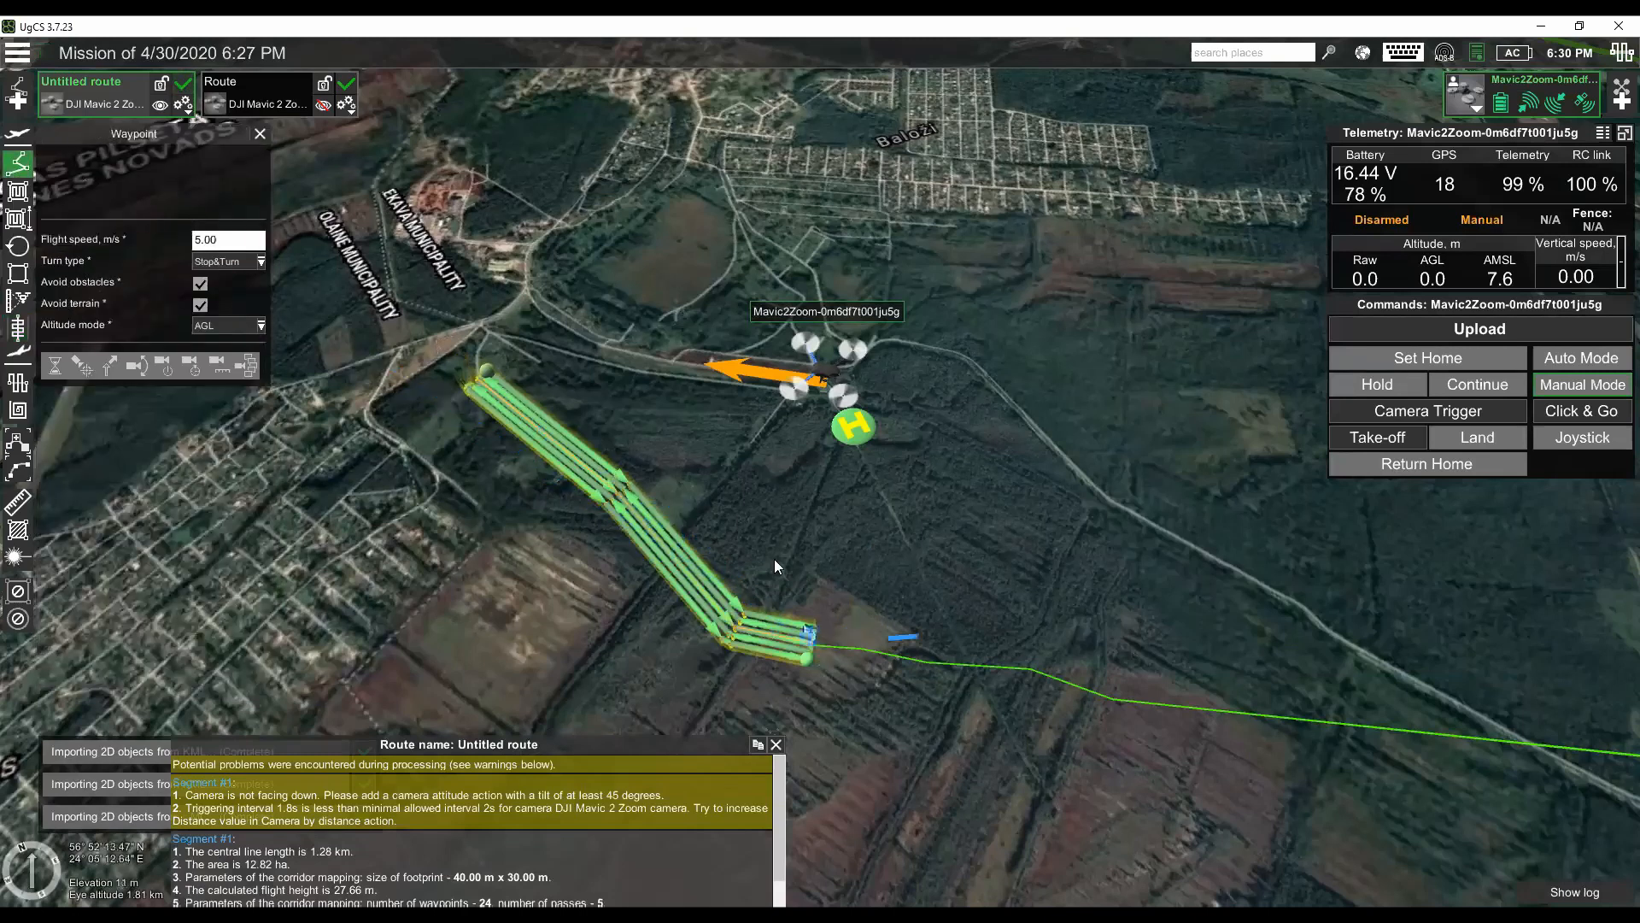
# - Examine the parallel flight passes, turns and end points of the drawn corridor and the uncovered rest of the Path3 line
pyautogui.moveTo(849, 695)
pyautogui.mouseDown()
pyautogui.moveTo(899, 673)
pyautogui.moveTo(581, 560)
pyautogui.moveTo(619, 662)
pyautogui.moveTo(692, 677)
pyautogui.moveTo(587, 545)
pyautogui.moveTo(584, 607)
pyautogui.moveTo(586, 590)
pyautogui.moveTo(640, 640)
pyautogui.mouseUp()
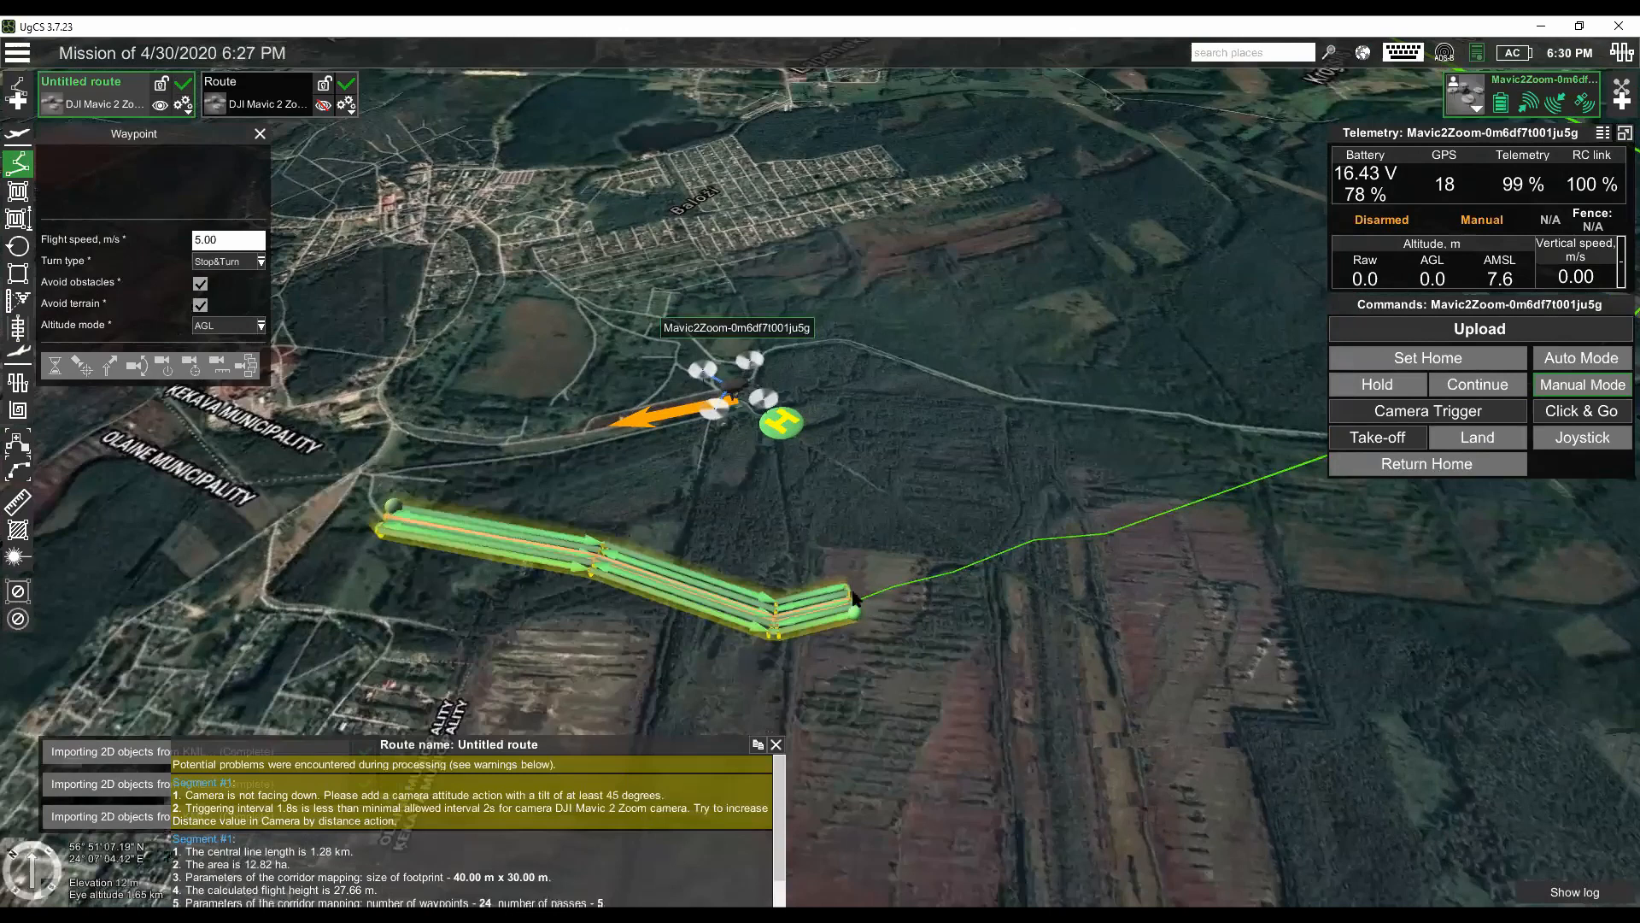
pyautogui.moveTo(858, 603)
pyautogui.scroll(5, 895, 649)
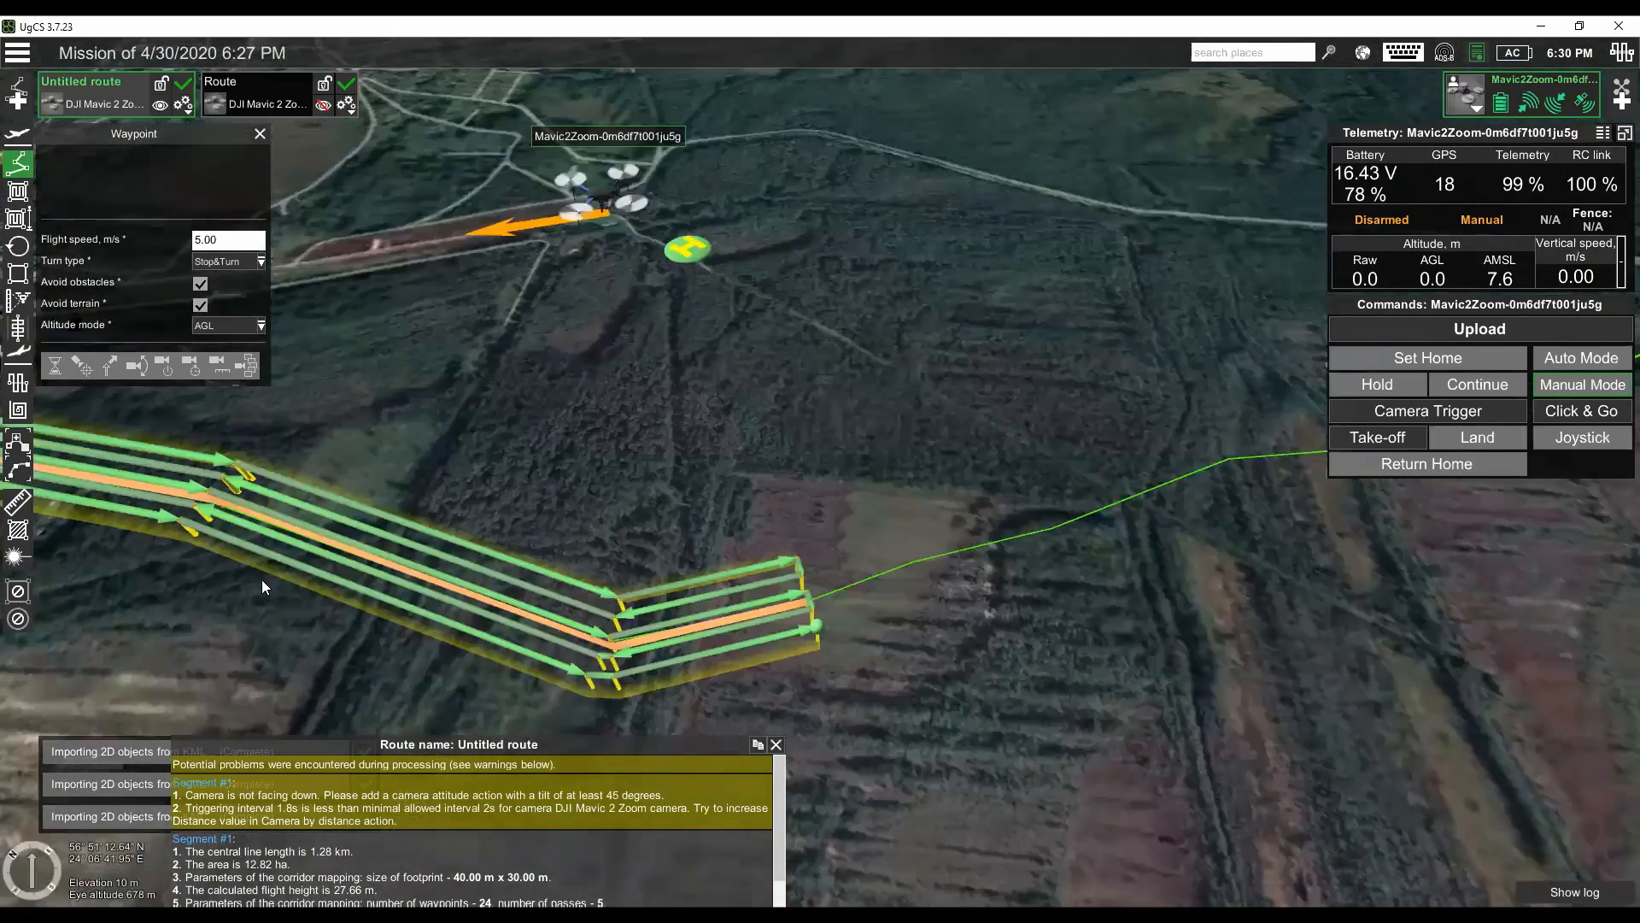
pyautogui.moveTo(470, 705)
pyautogui.mouseDown()
pyautogui.moveTo(523, 669)
pyautogui.moveTo(634, 664)
pyautogui.mouseUp()
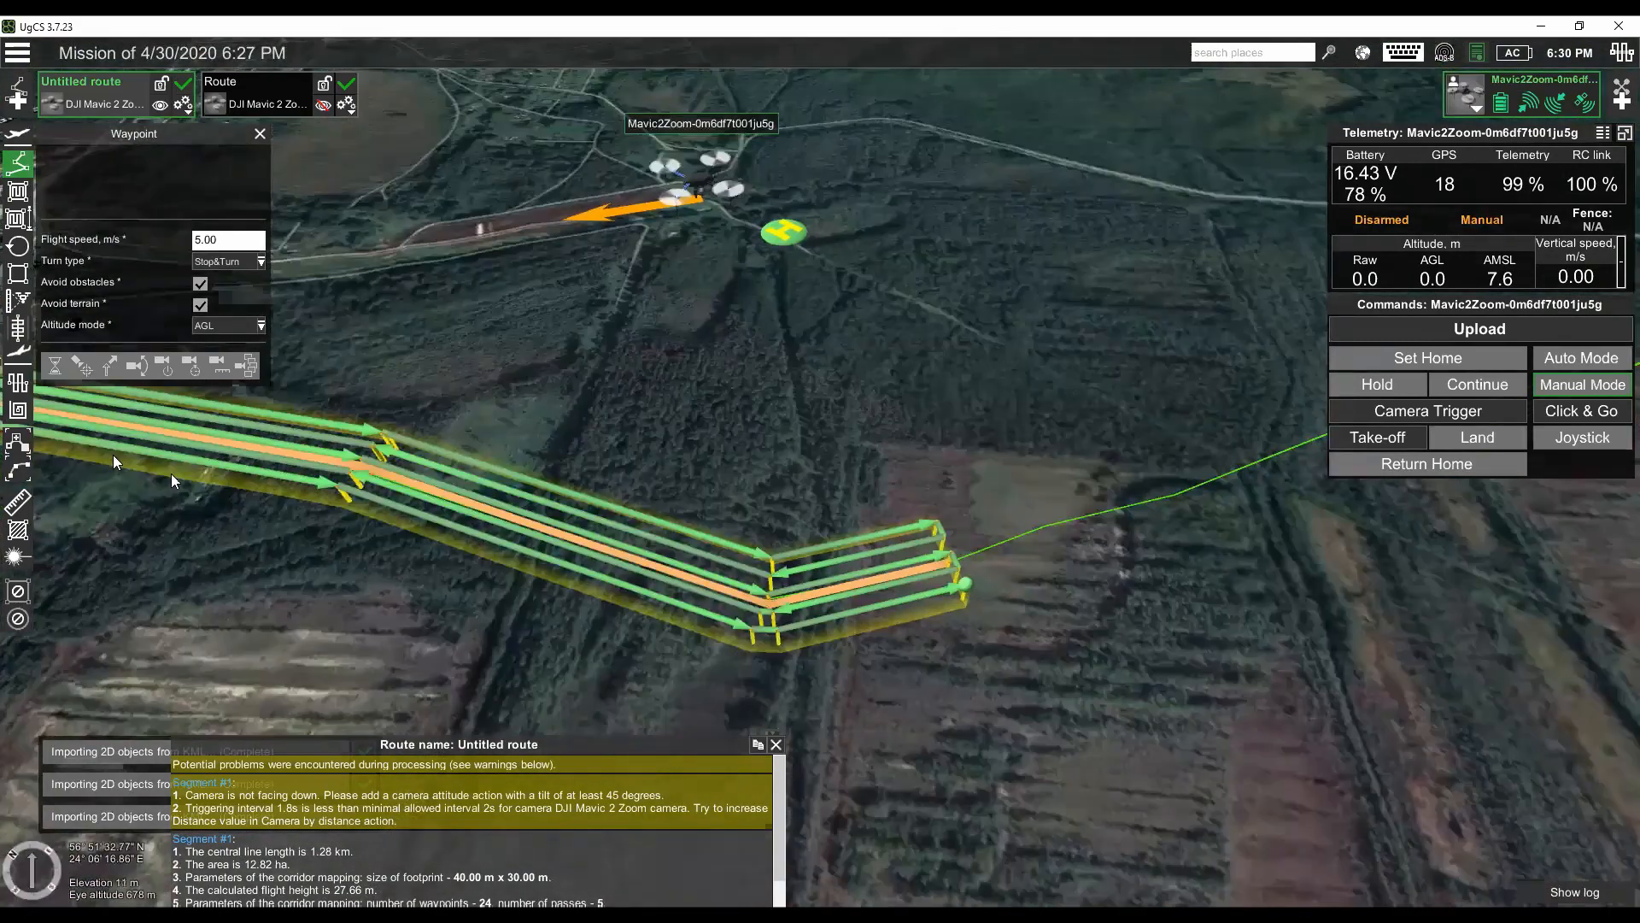
pyautogui.moveTo(171, 474); pyautogui.dragTo(368, 495)
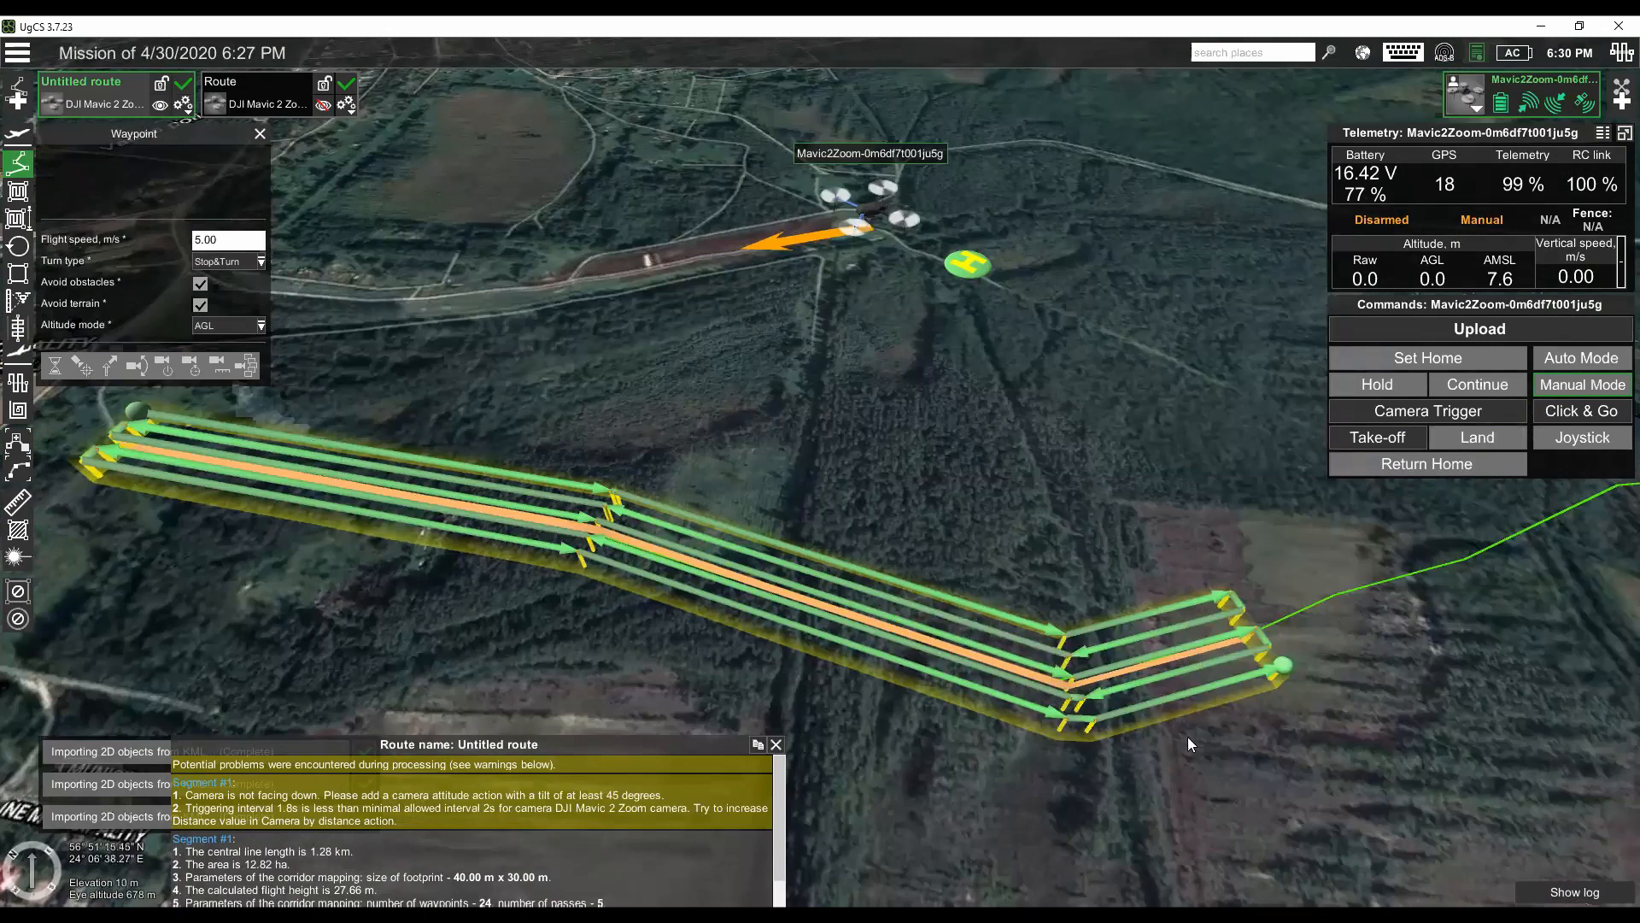
pyautogui.scroll(-1, 1179, 736)
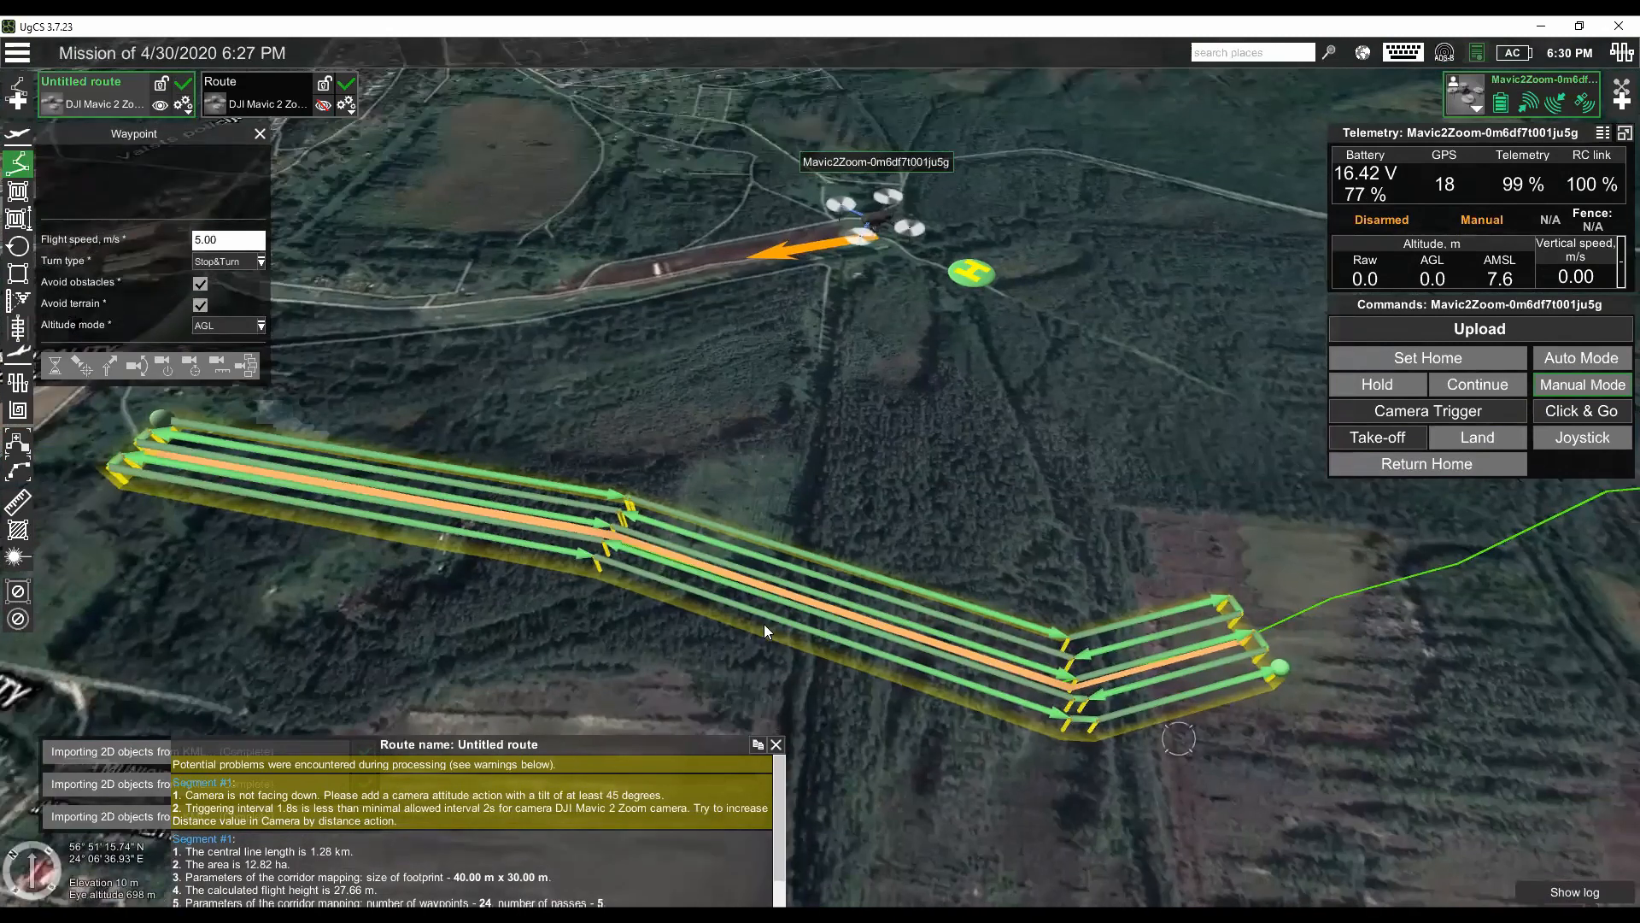
pyautogui.moveTo(1537, 673); pyautogui.dragTo(1048, 777)
pyautogui.scroll(-2, 1149, 709)
pyautogui.moveTo(1504, 624); pyautogui.dragTo(1147, 709)
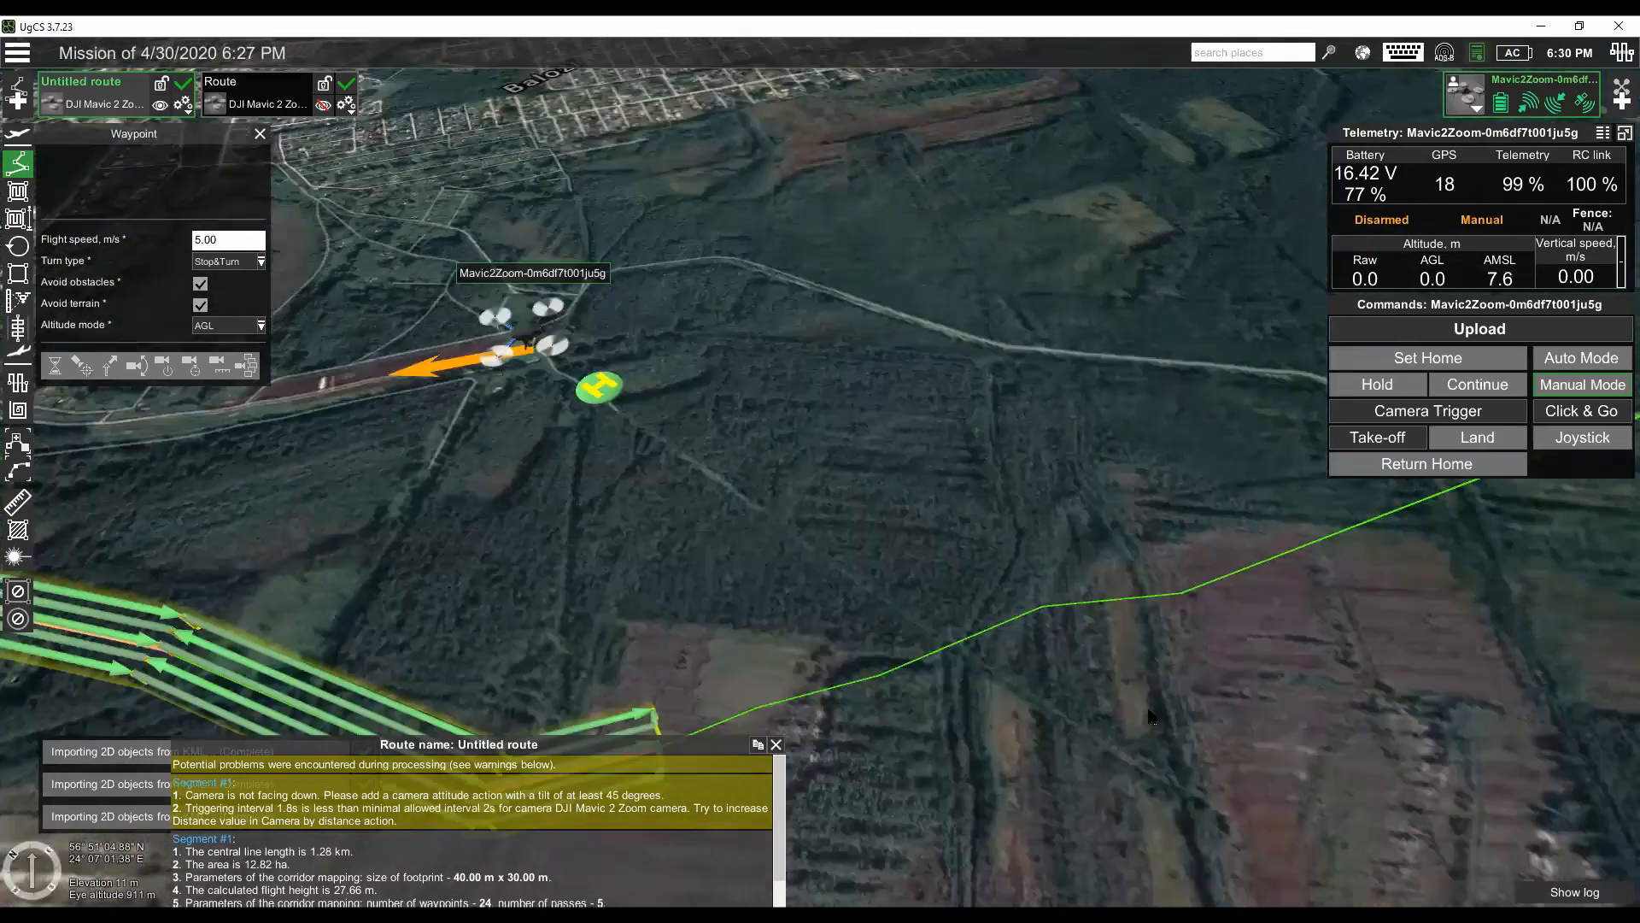
pyautogui.scroll(-3, 1083, 688)
pyautogui.scroll(-3, 796, 606)
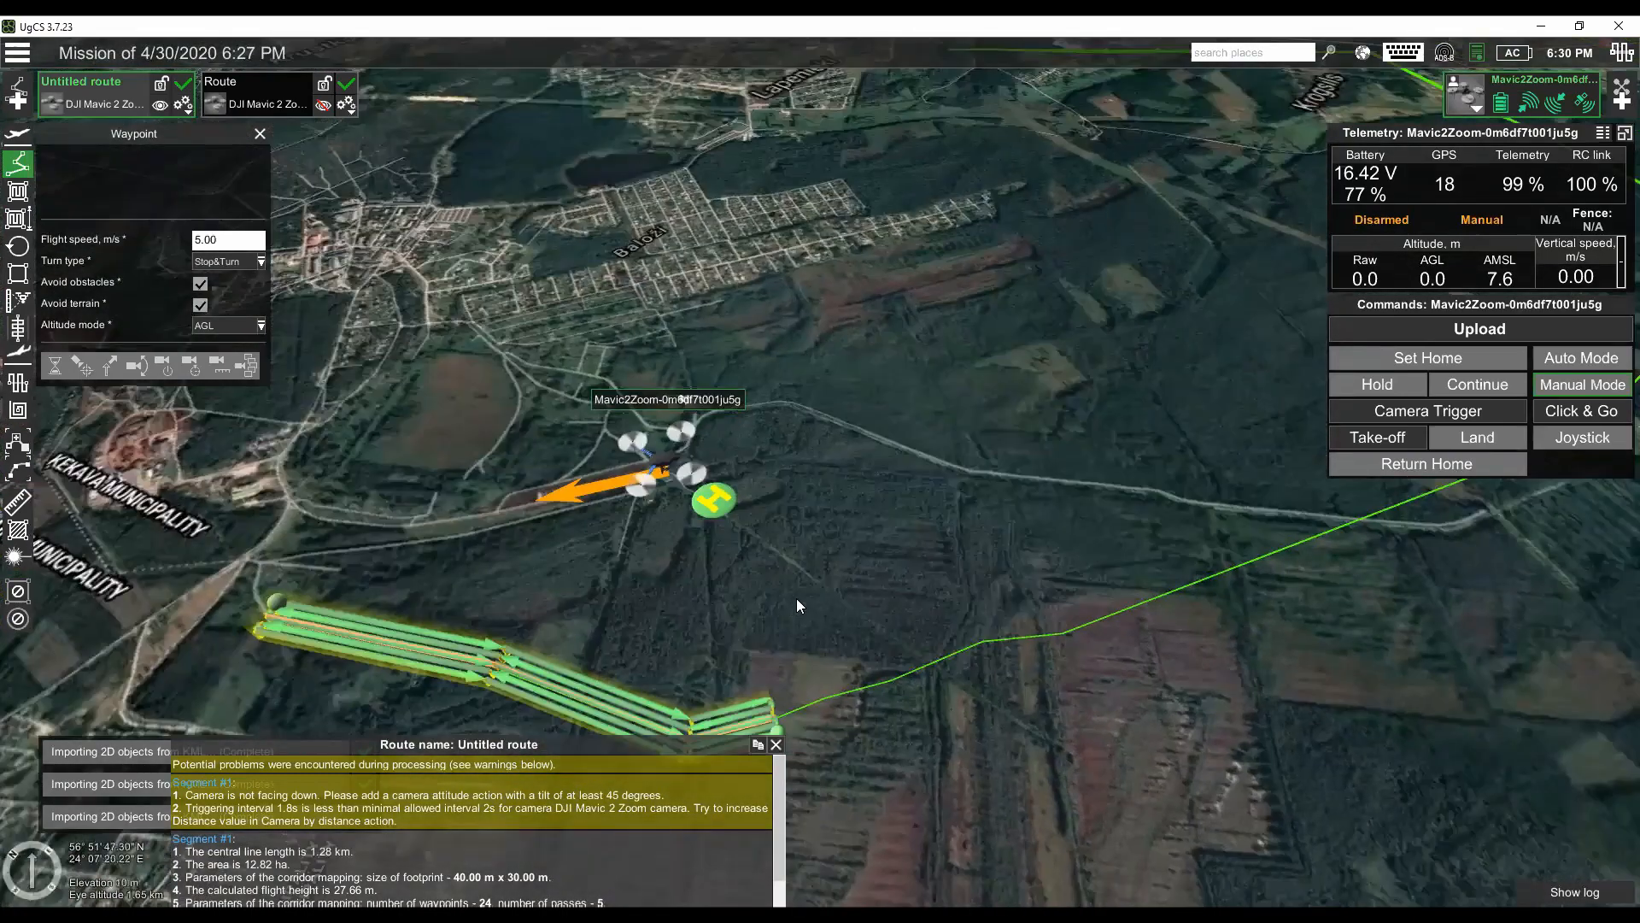
pyautogui.moveTo(883, 561)
pyautogui.mouseDown()
pyautogui.moveTo(955, 544)
pyautogui.moveTo(965, 523)
pyautogui.mouseUp()
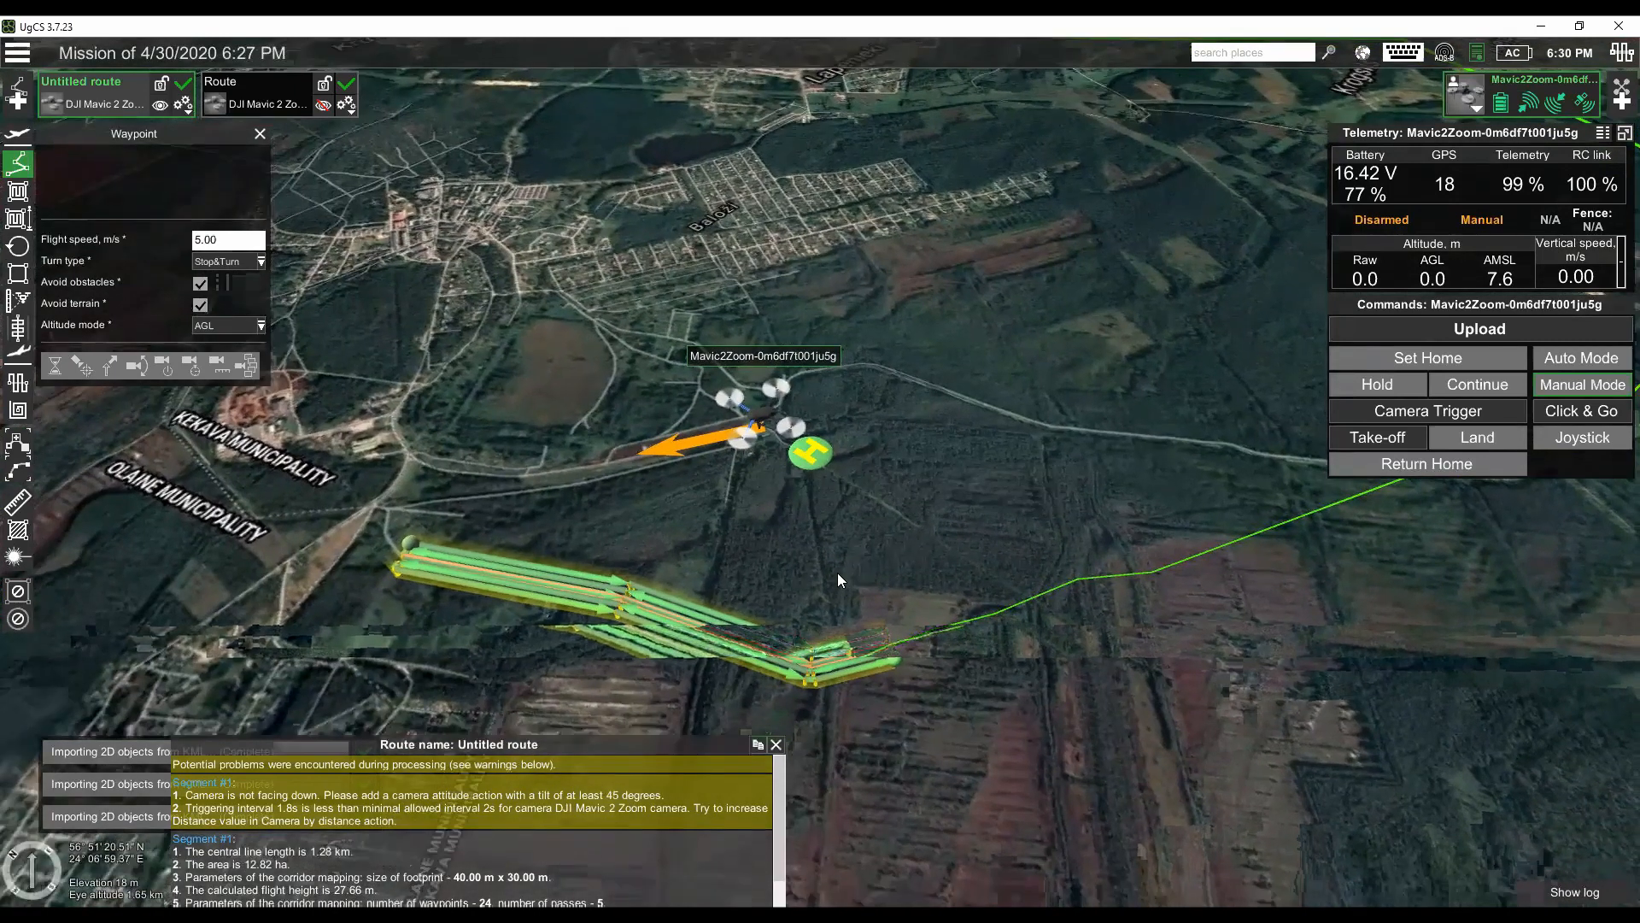
pyautogui.scroll(1, 837, 579)
pyautogui.scroll(2, 880, 668)
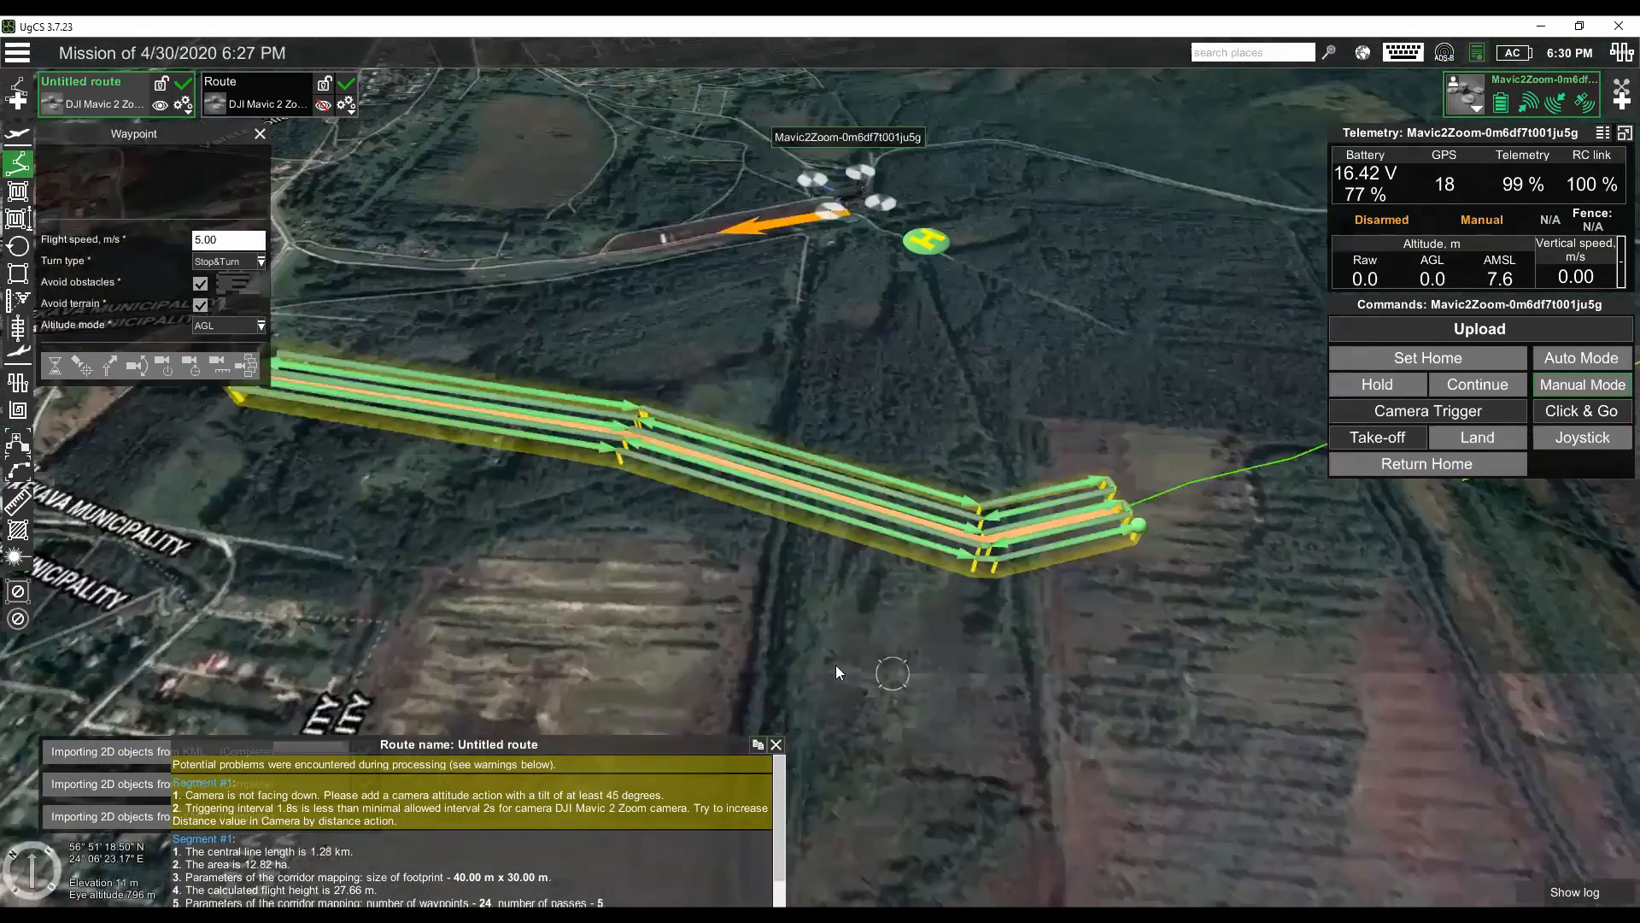
pyautogui.scroll(2, 815, 603)
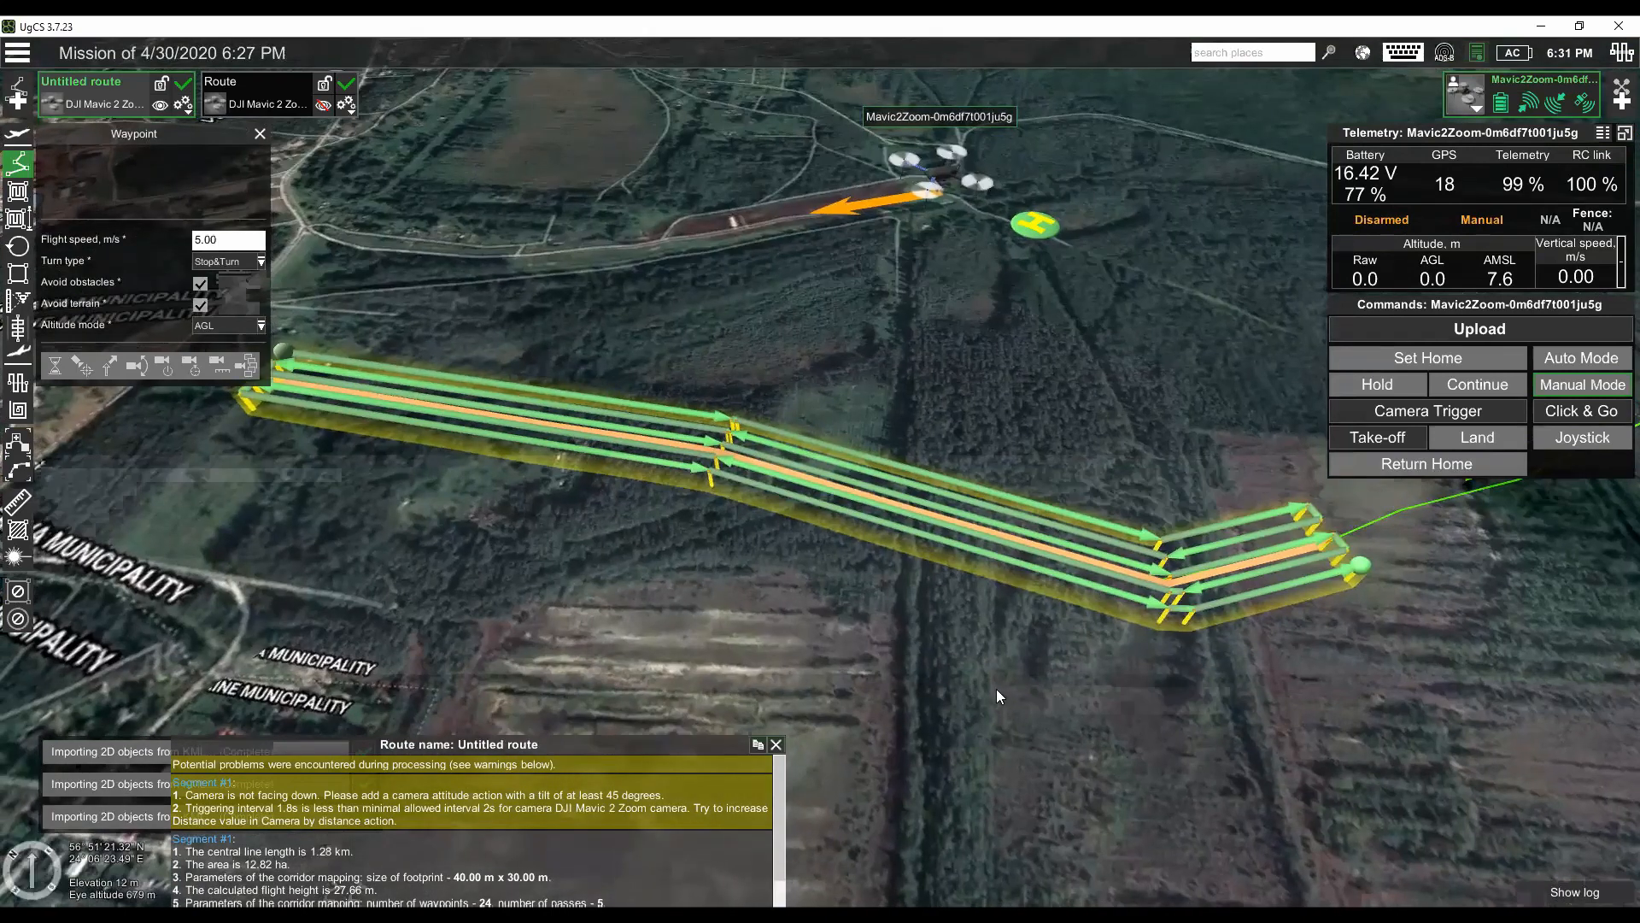
pyautogui.moveTo(716, 636); pyautogui.dragTo(720, 649)
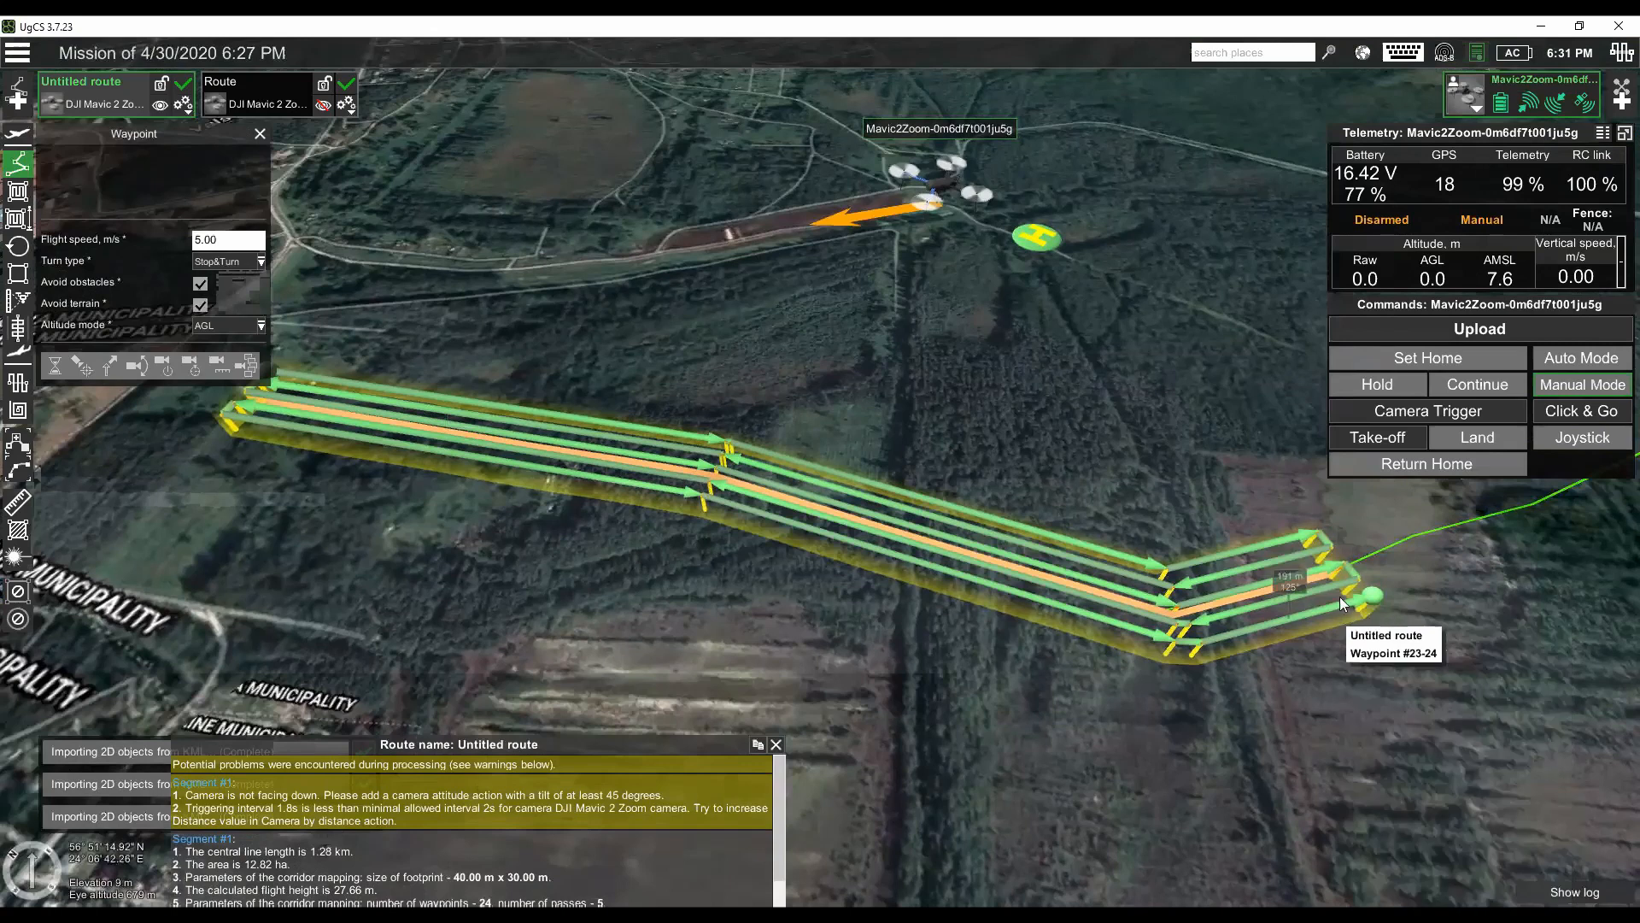
pyautogui.moveTo(1394, 576)
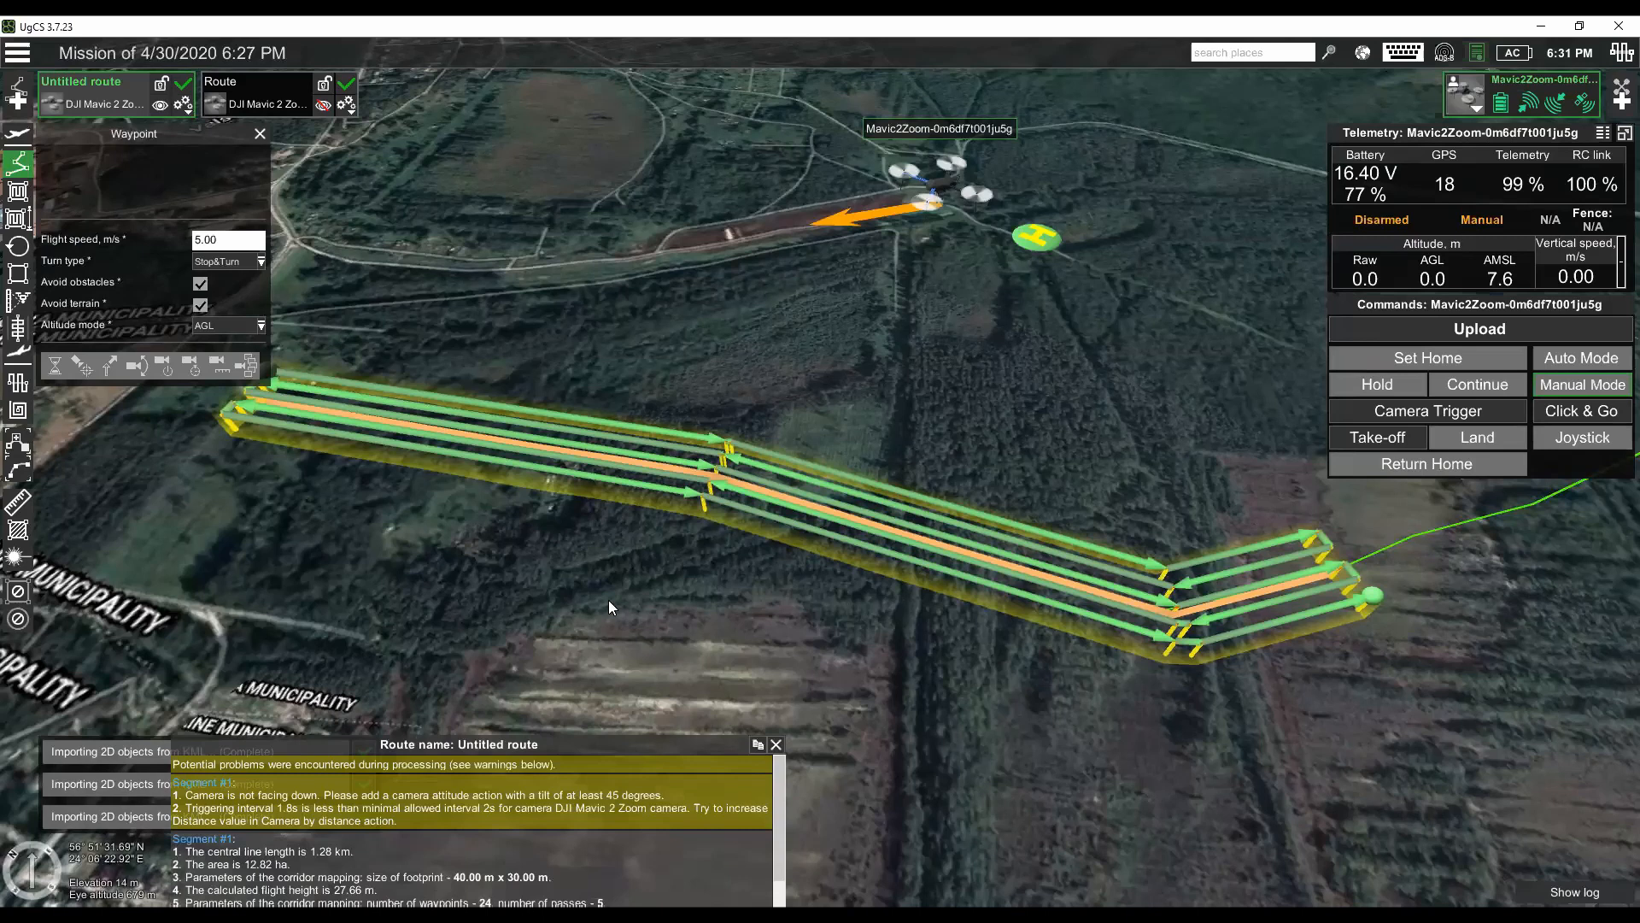
pyautogui.moveTo(608, 599); pyautogui.dragTo(607, 602)
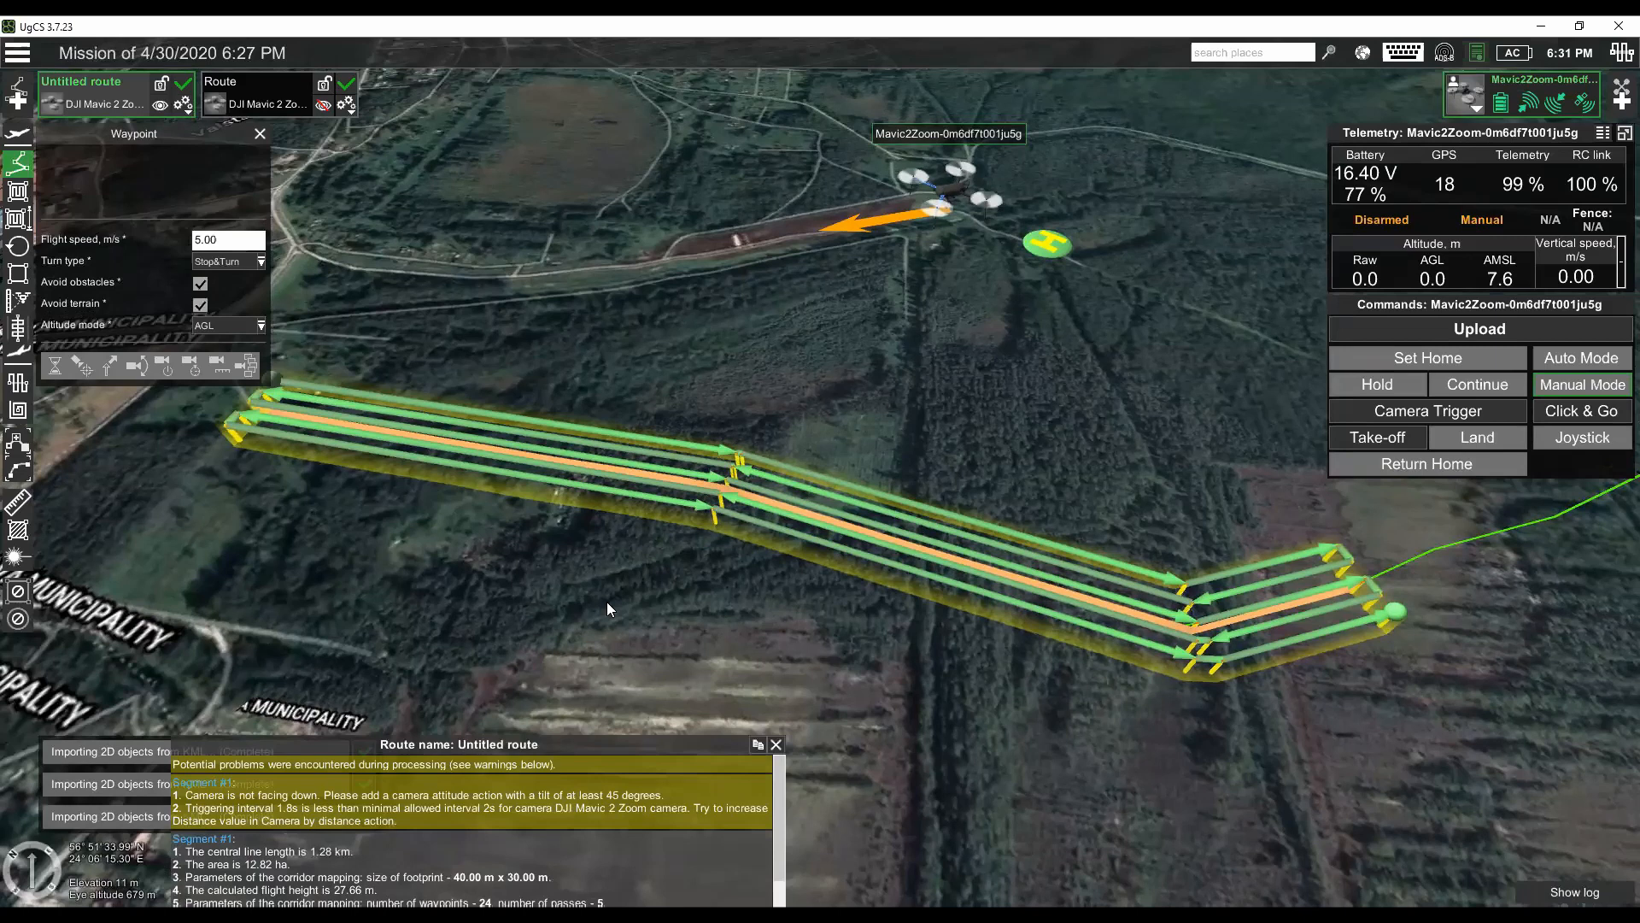
pyautogui.moveTo(735, 513); pyautogui.dragTo(652, 480)
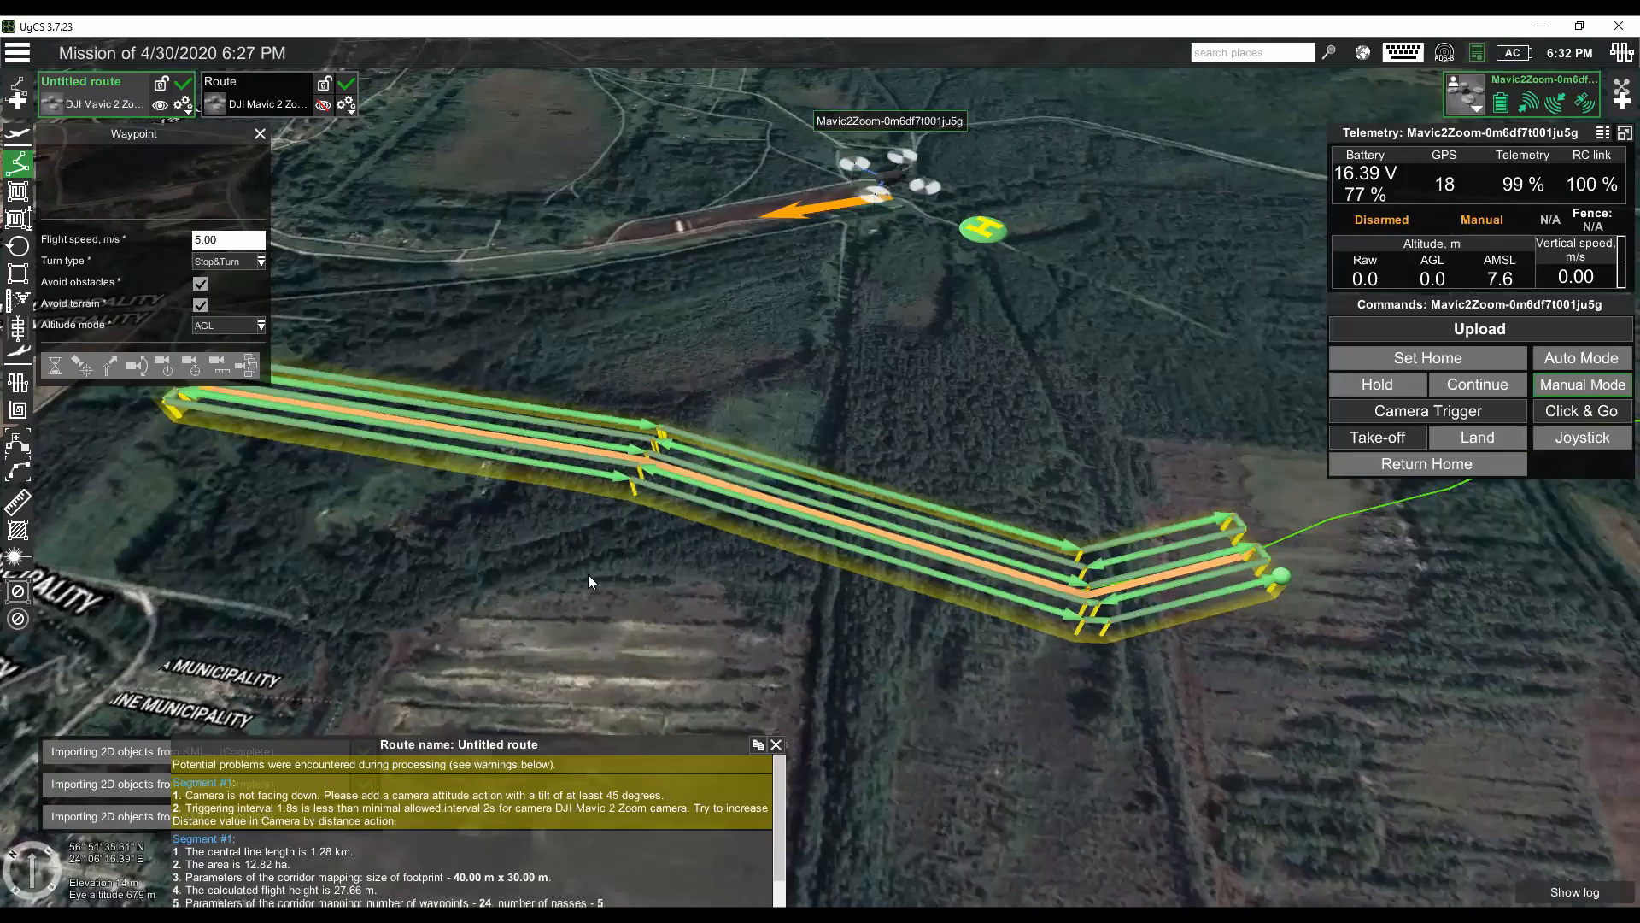
pyautogui.moveTo(532, 551); pyautogui.dragTo(549, 592)
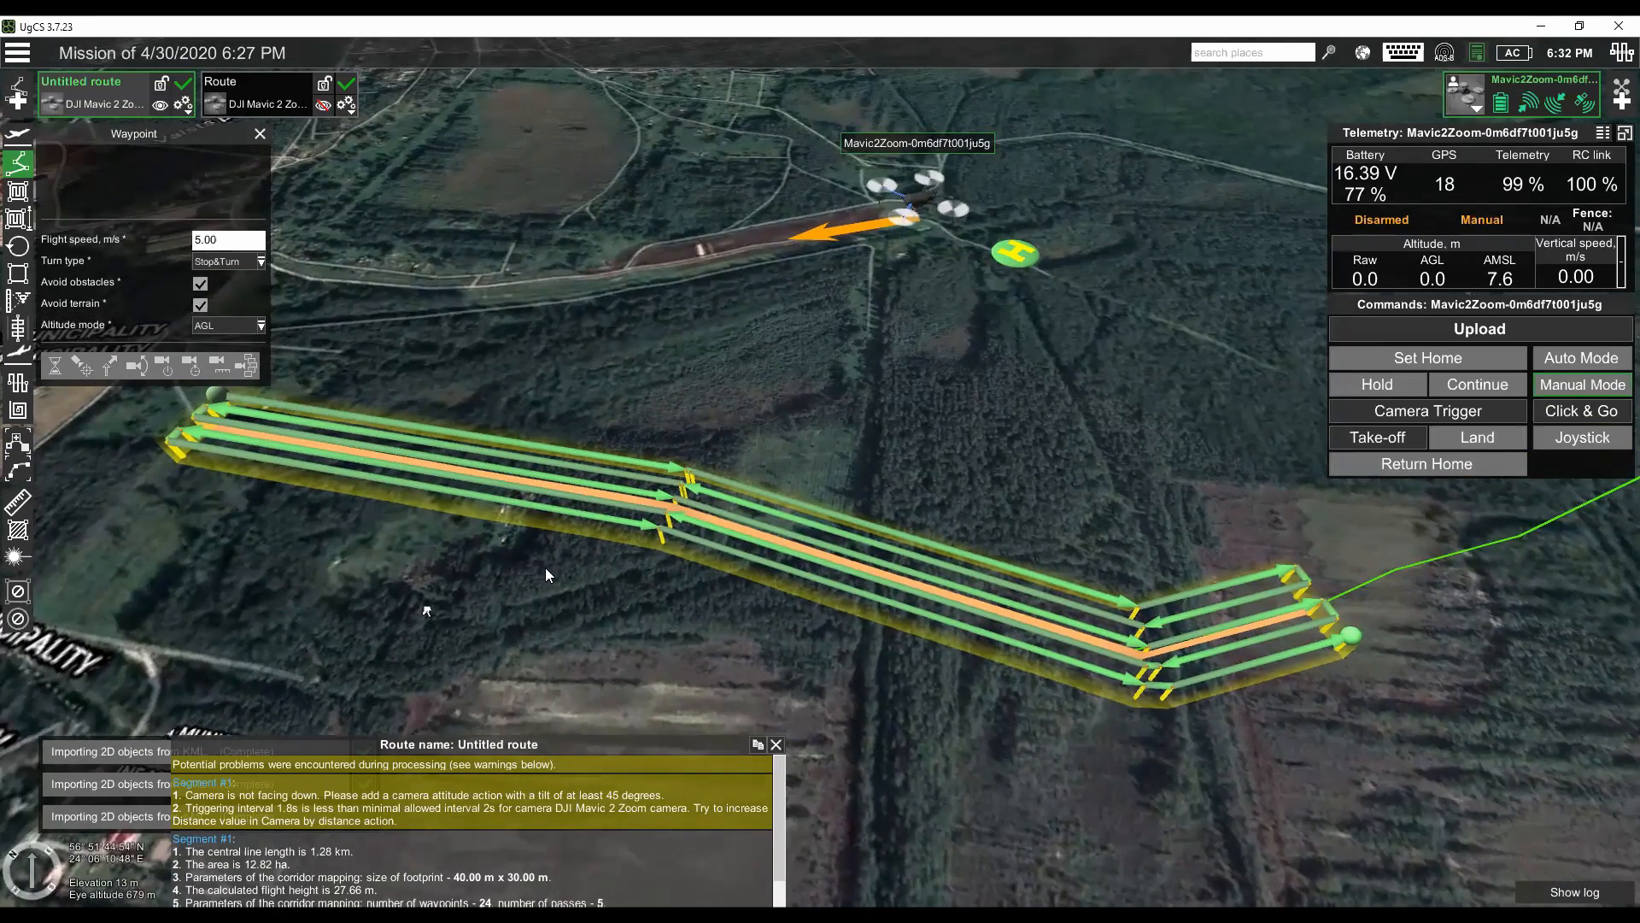
pyautogui.moveTo(409, 562); pyautogui.dragTo(504, 598)
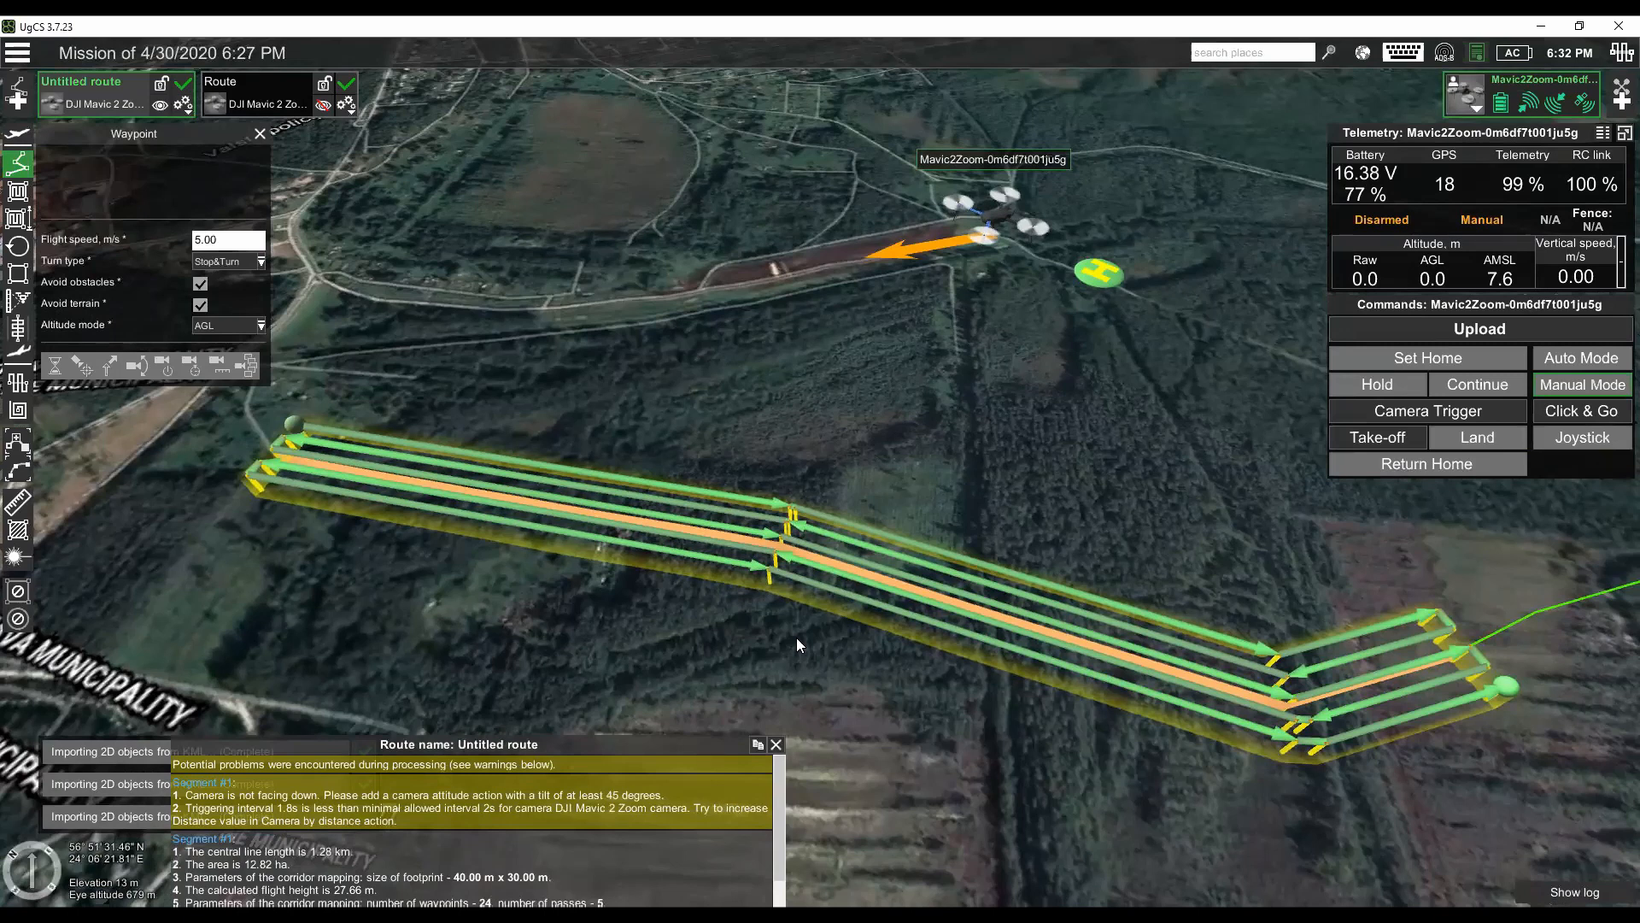
pyautogui.moveTo(779, 637)
pyautogui.mouseDown()
pyautogui.moveTo(779, 615)
pyautogui.moveTo(754, 605)
pyautogui.mouseUp()
pyautogui.scroll(-3, 763, 606)
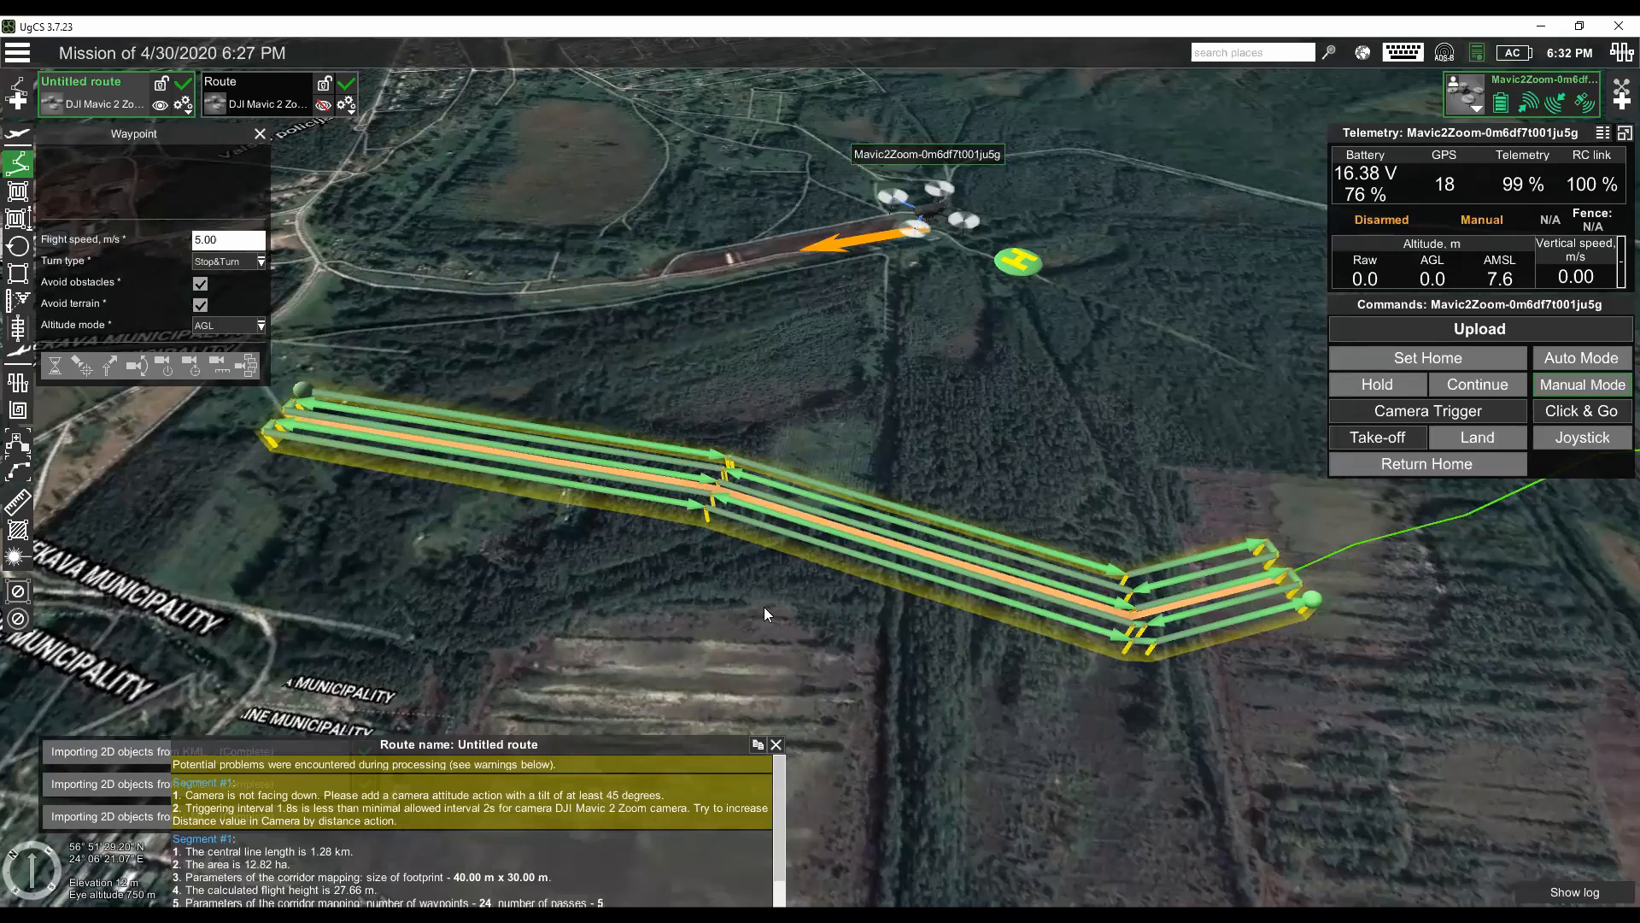
pyautogui.scroll(-2, 763, 603)
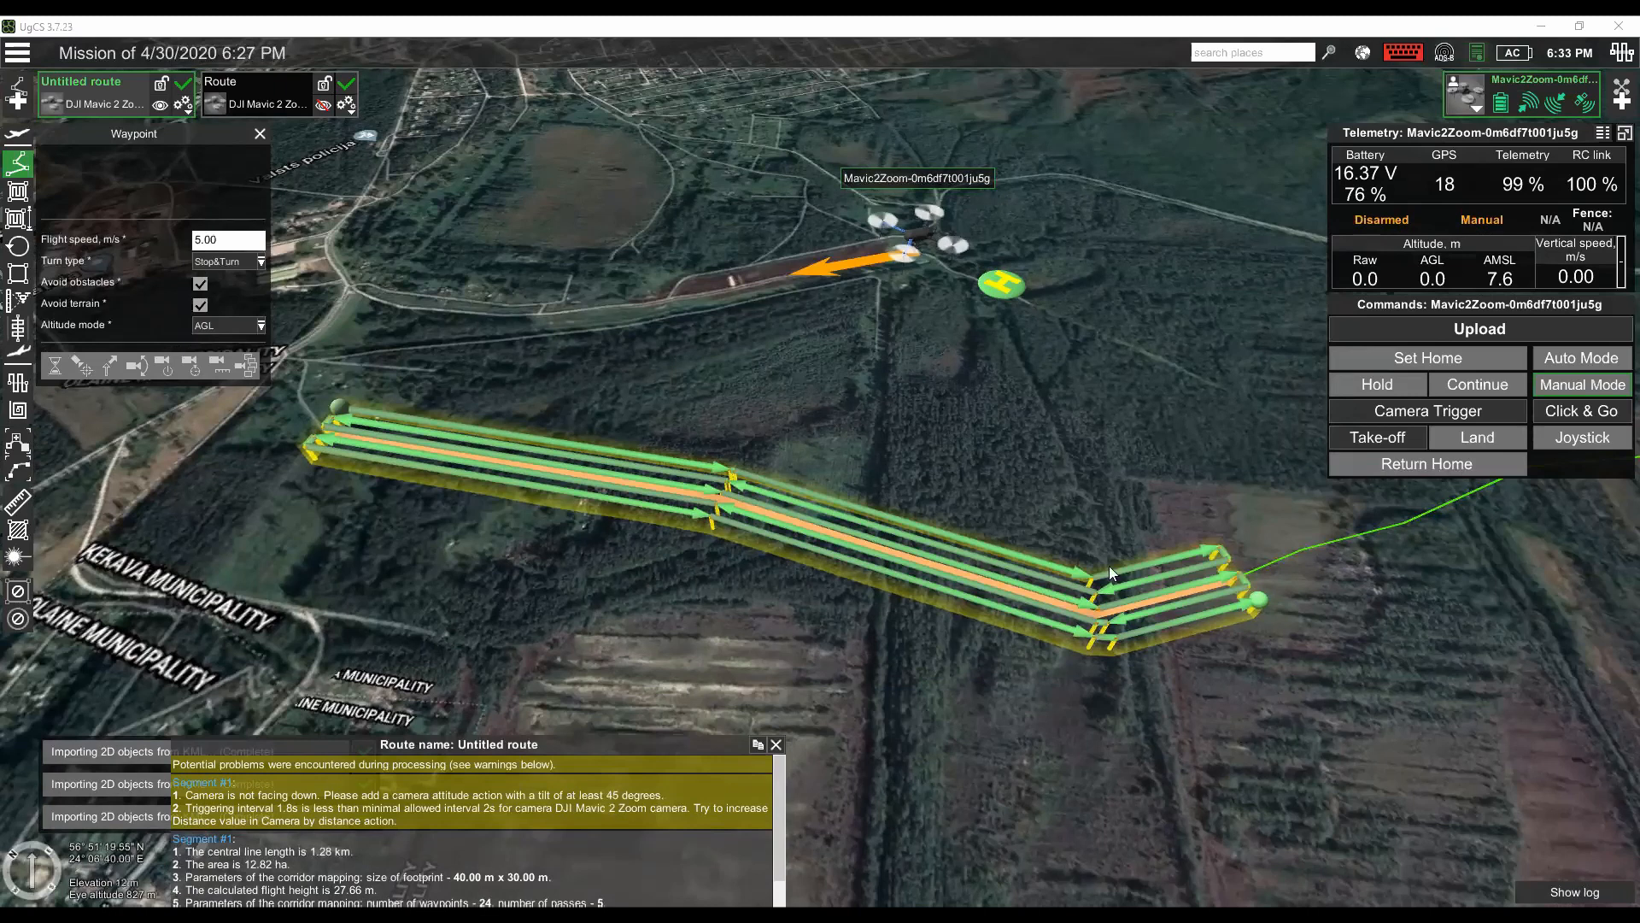
pyautogui.moveTo(908, 472); pyautogui.dragTo(816, 449)
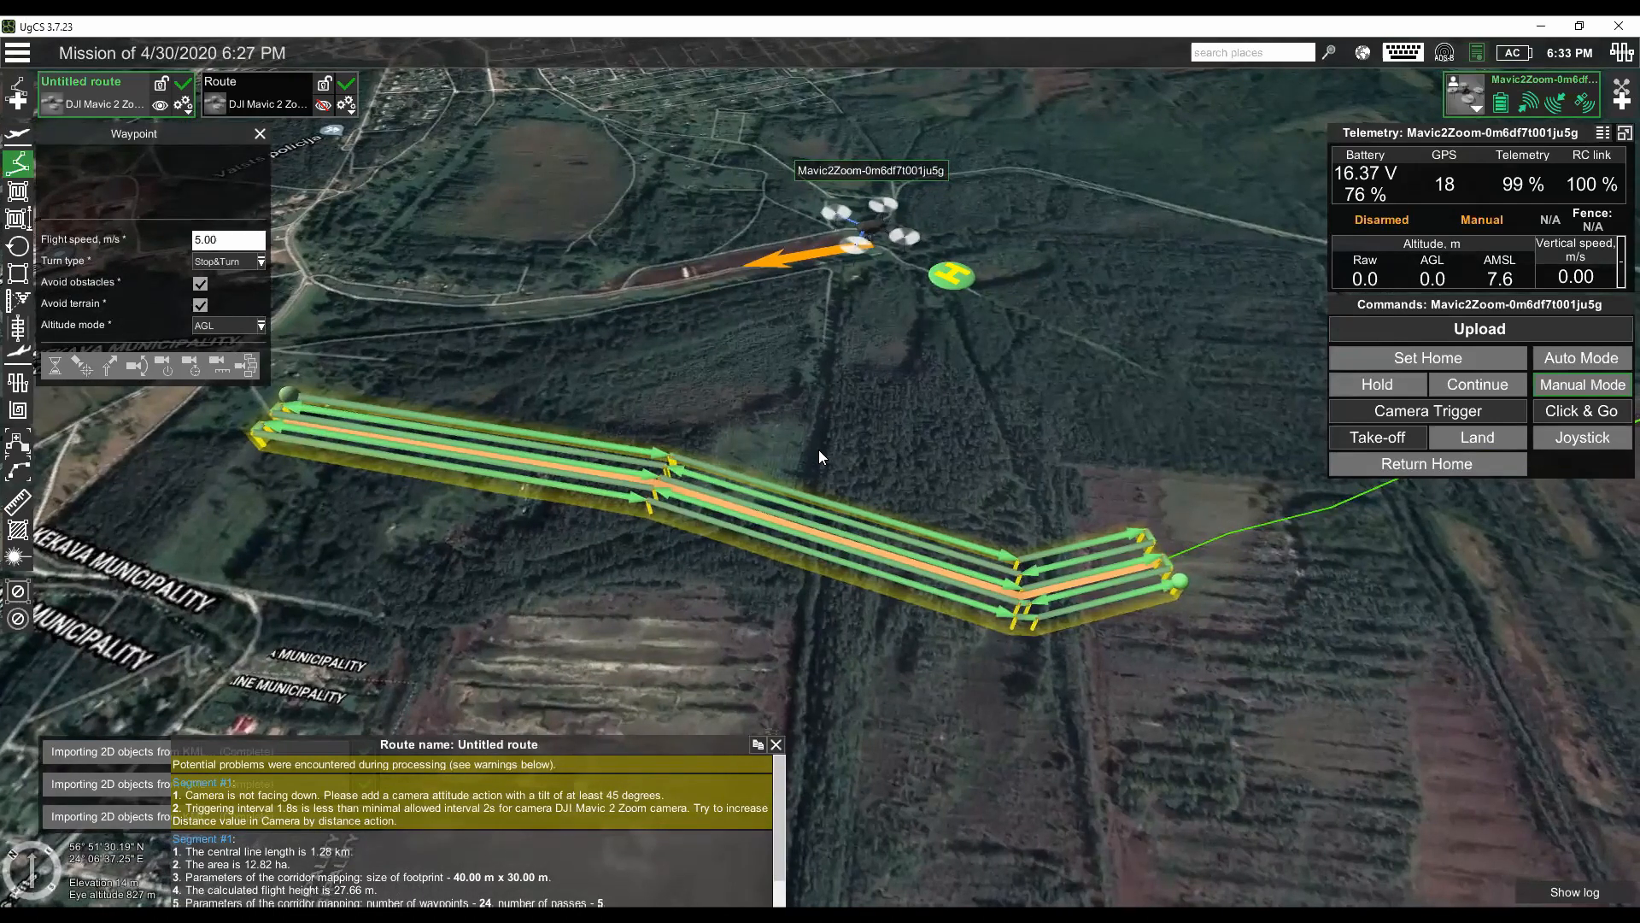
# - Remove the route named Untitled route, together with its traced corridor, from the mission
pyautogui.click(189, 112)
pyautogui.click(103, 456)
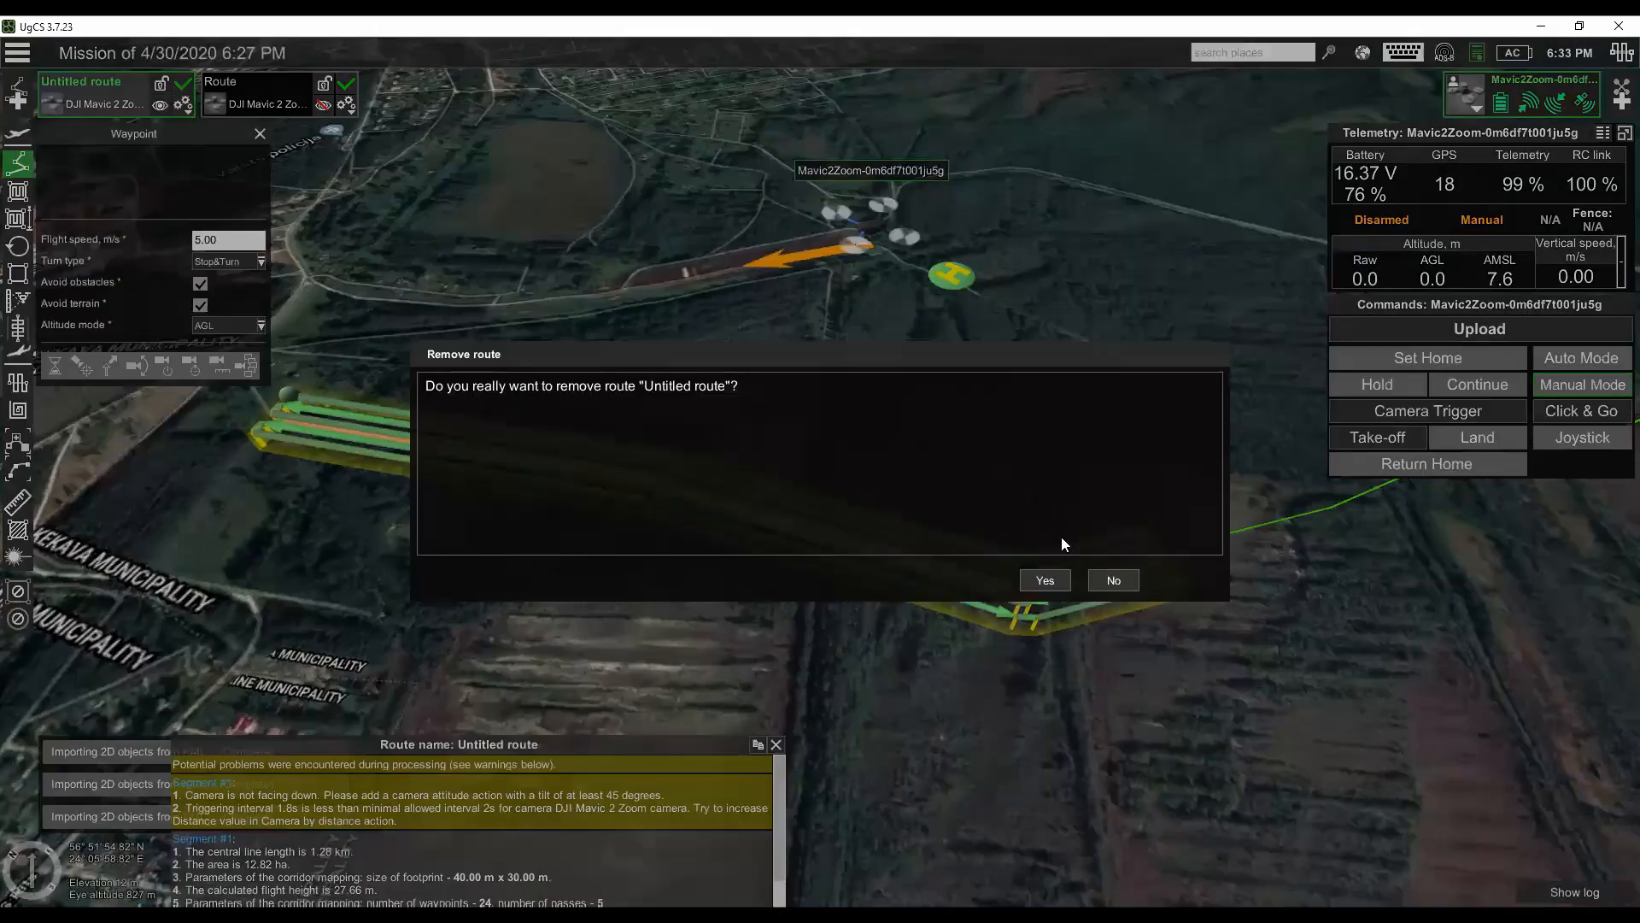
pyautogui.click(1045, 580)
# - Locate the Sausā Daugava river stretch between Ķekava Municipality and the A5 road on the map
pyautogui.moveTo(975, 502); pyautogui.dragTo(745, 470)
pyautogui.scroll(-3, 865, 502)
pyautogui.moveTo(1260, 382); pyautogui.dragTo(883, 443)
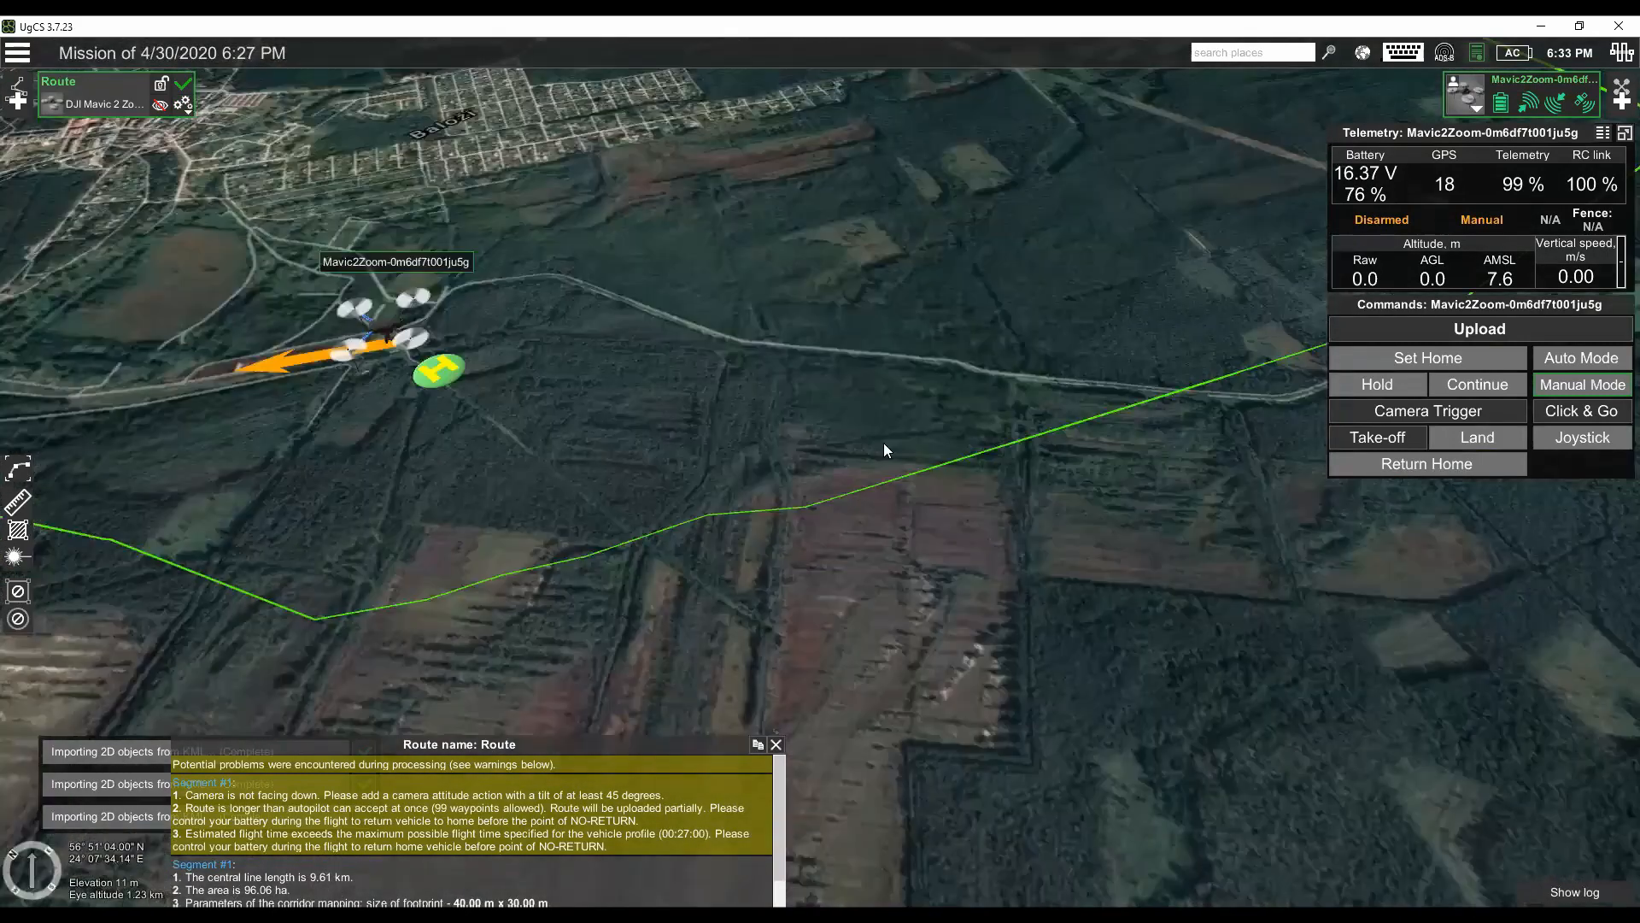
pyautogui.scroll(-3, 894, 434)
pyautogui.moveTo(1281, 297); pyautogui.dragTo(1019, 429)
pyautogui.scroll(-2, 885, 443)
pyautogui.scroll(-2, 885, 444)
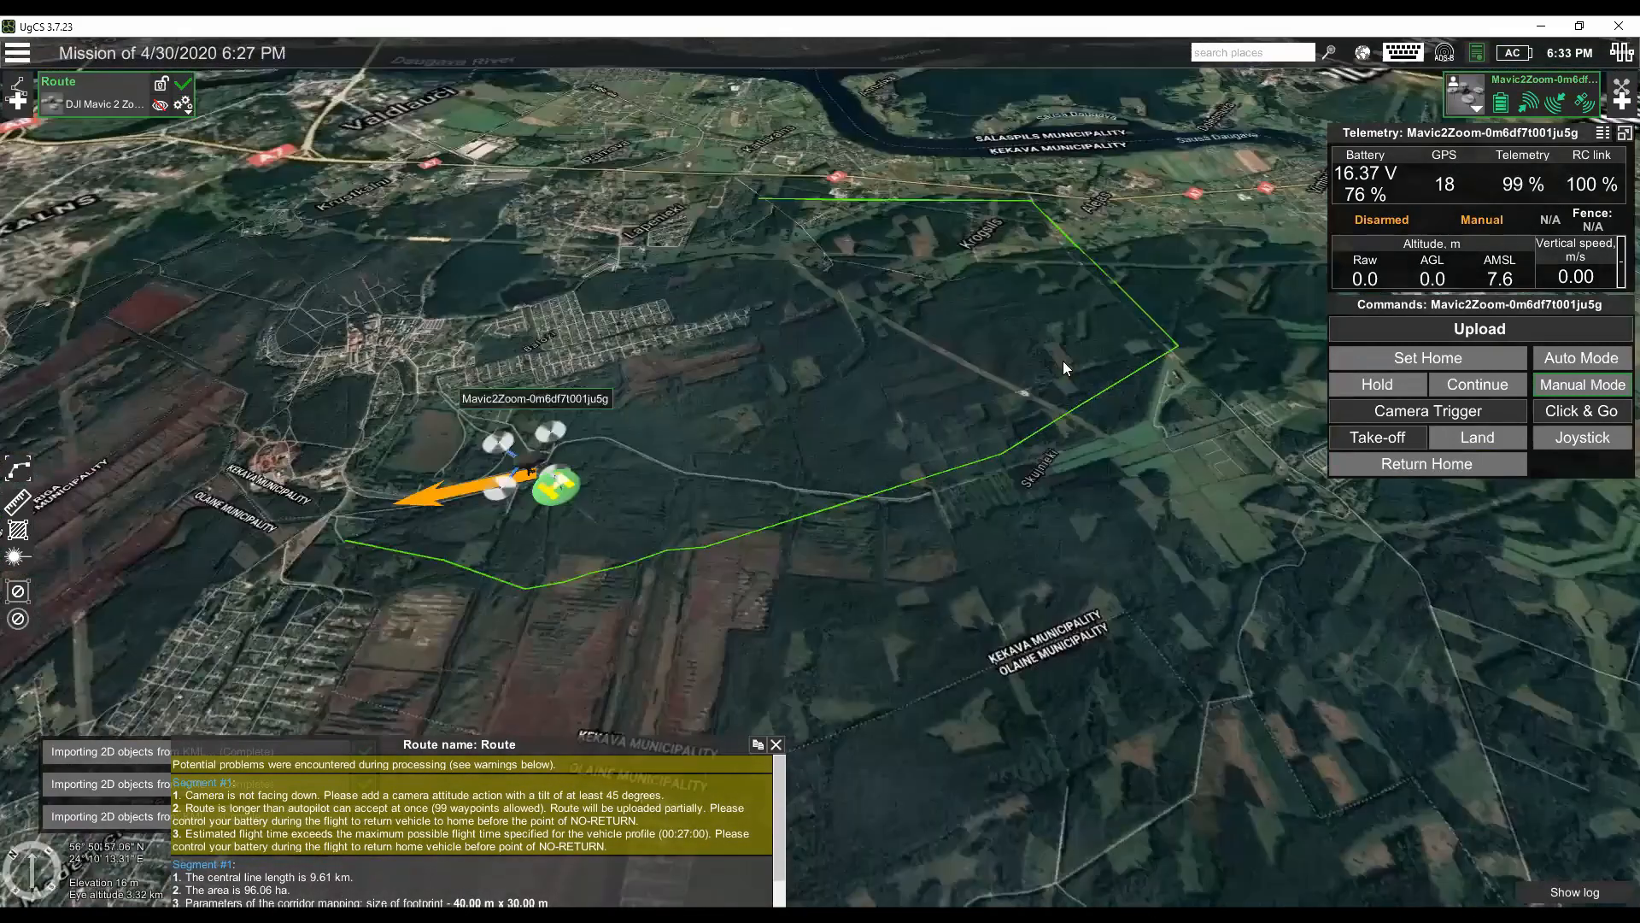
pyautogui.moveTo(1062, 360); pyautogui.dragTo(883, 577)
pyautogui.moveTo(1248, 295)
pyautogui.mouseDown()
pyautogui.moveTo(1152, 506)
pyautogui.moveTo(1056, 549)
pyautogui.mouseUp()
pyautogui.moveTo(1136, 511); pyautogui.dragTo(1165, 649)
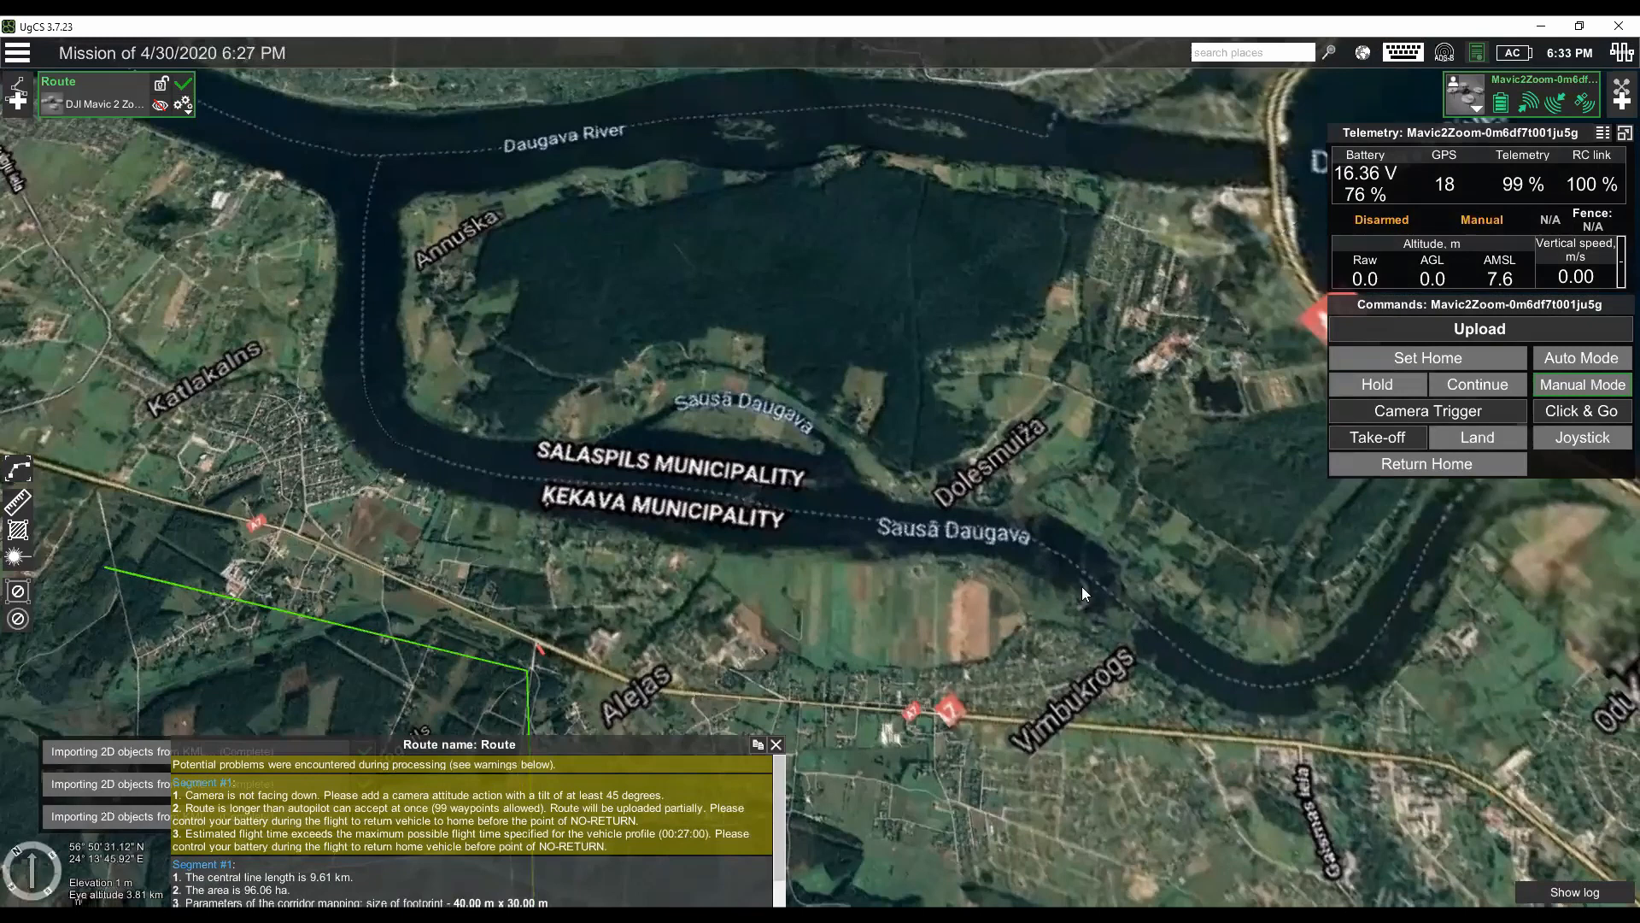
pyautogui.moveTo(1105, 441); pyautogui.dragTo(1029, 433)
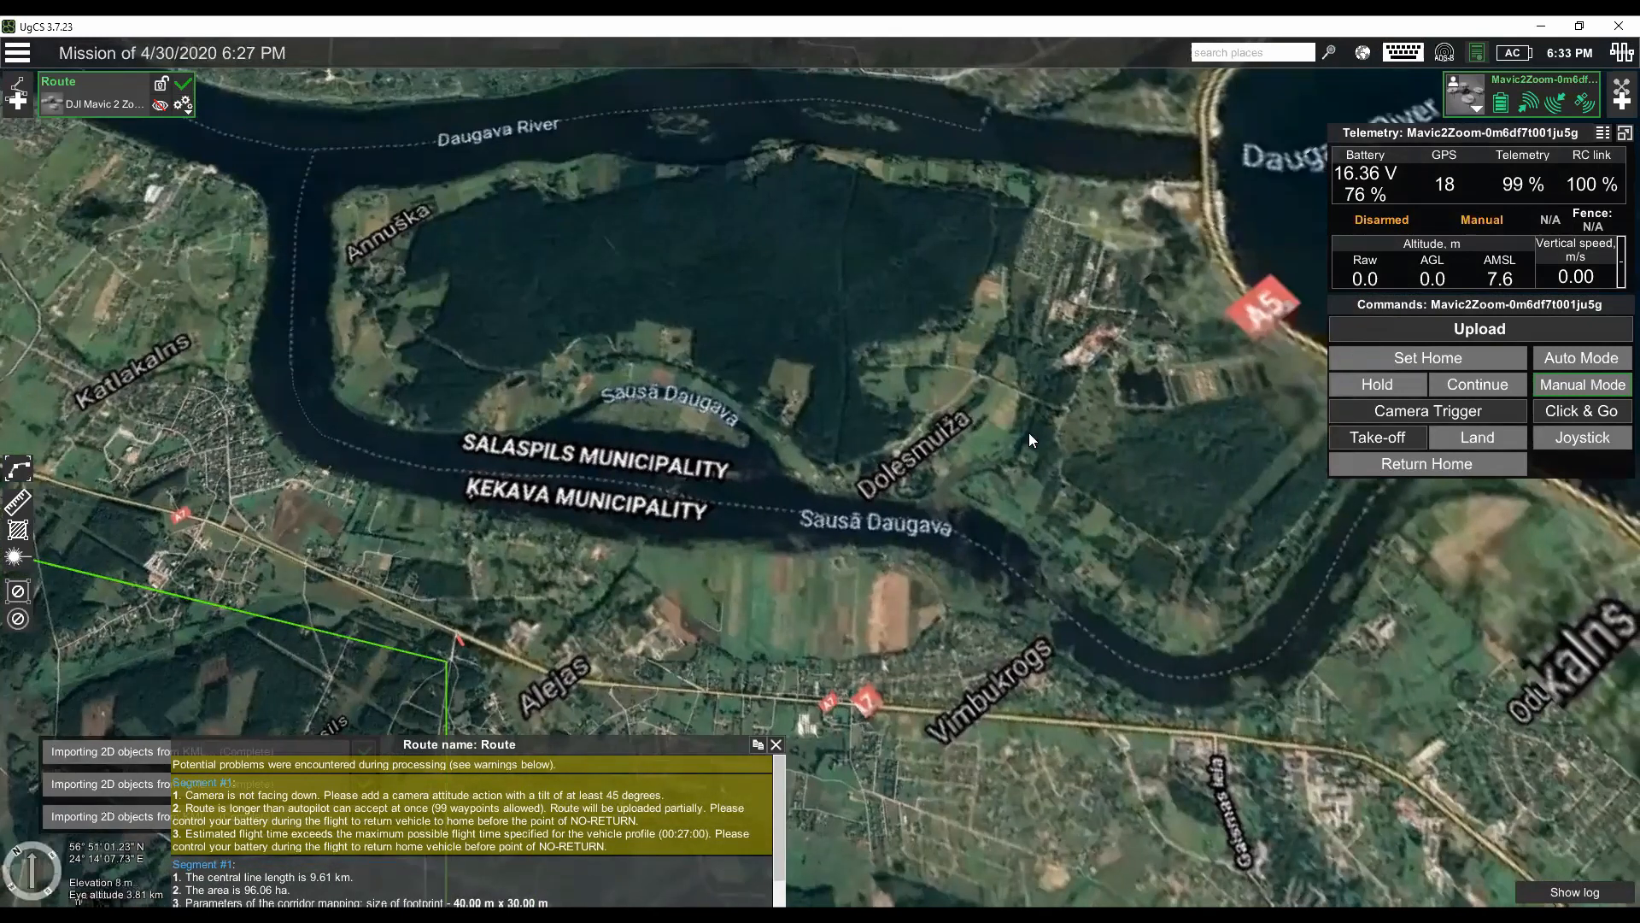
pyautogui.moveTo(1263, 529); pyautogui.dragTo(1172, 549)
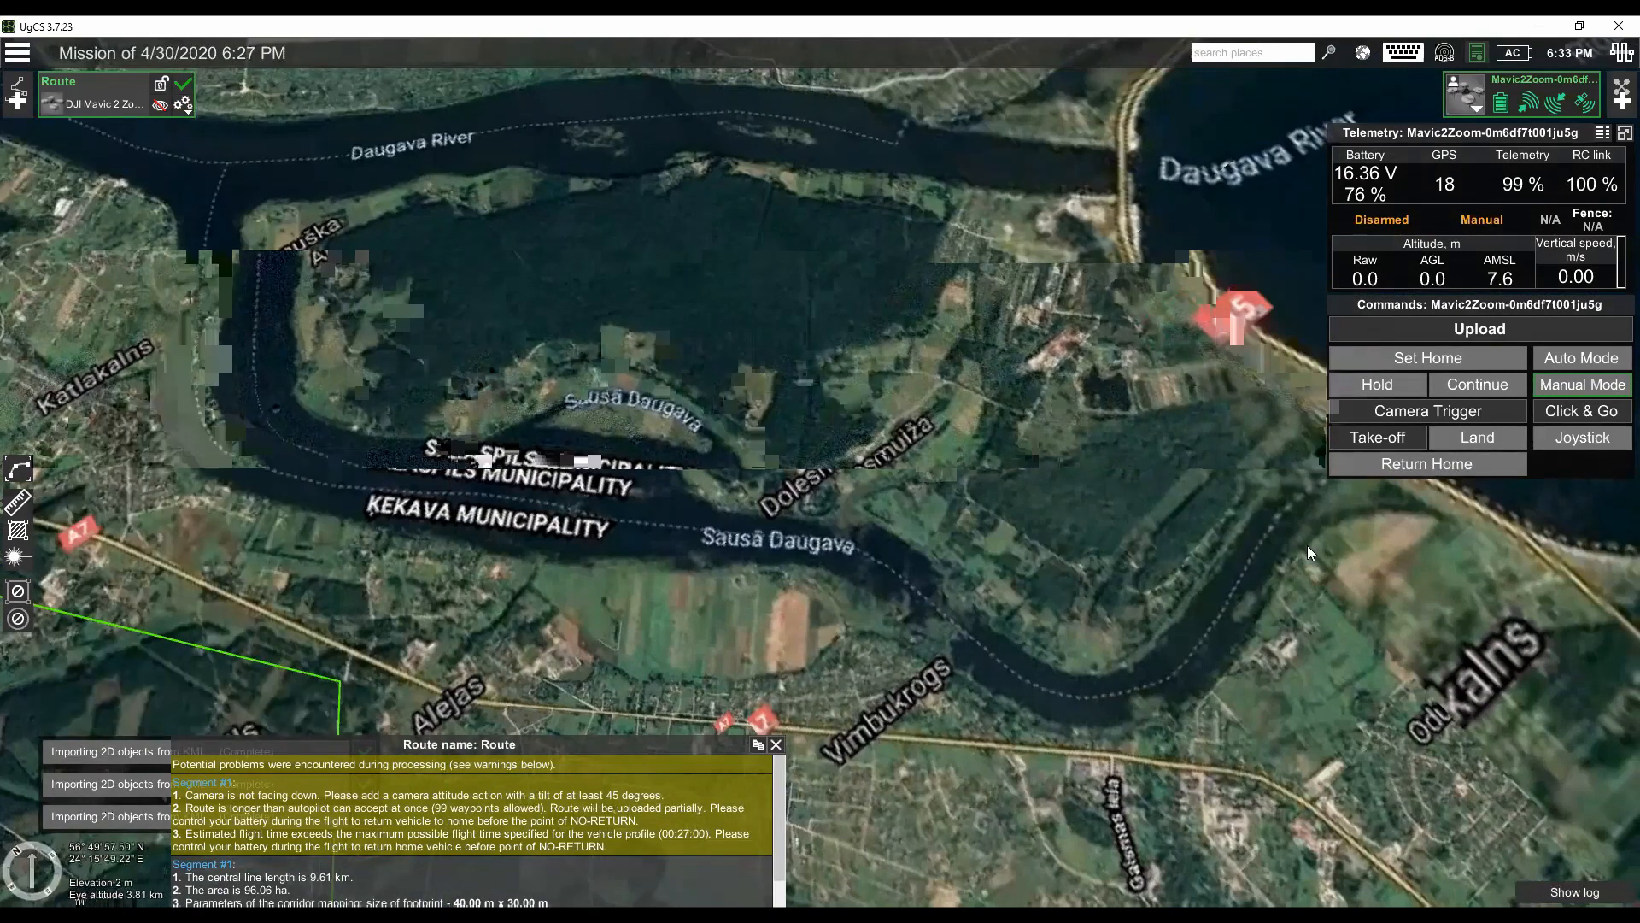
pyautogui.moveTo(1082, 544); pyautogui.dragTo(1112, 580)
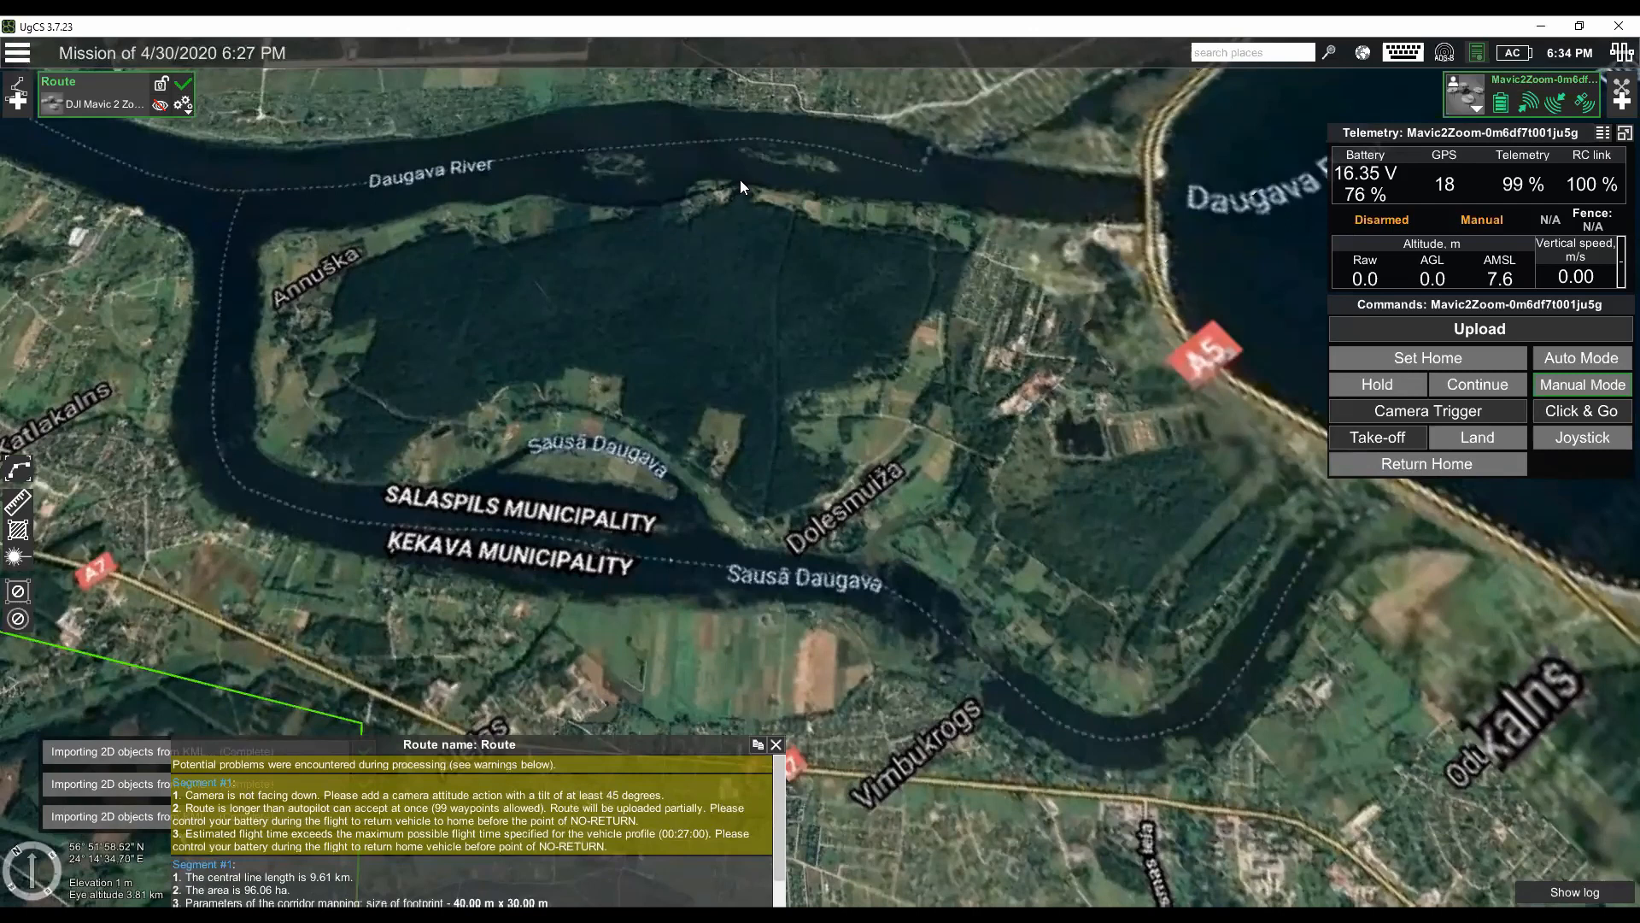
# - Create a new route named Untitled route with the DJI Mavic 2 Zoom profile and its default flight parameters
pyautogui.click(14, 103)
pyautogui.click(1030, 659)
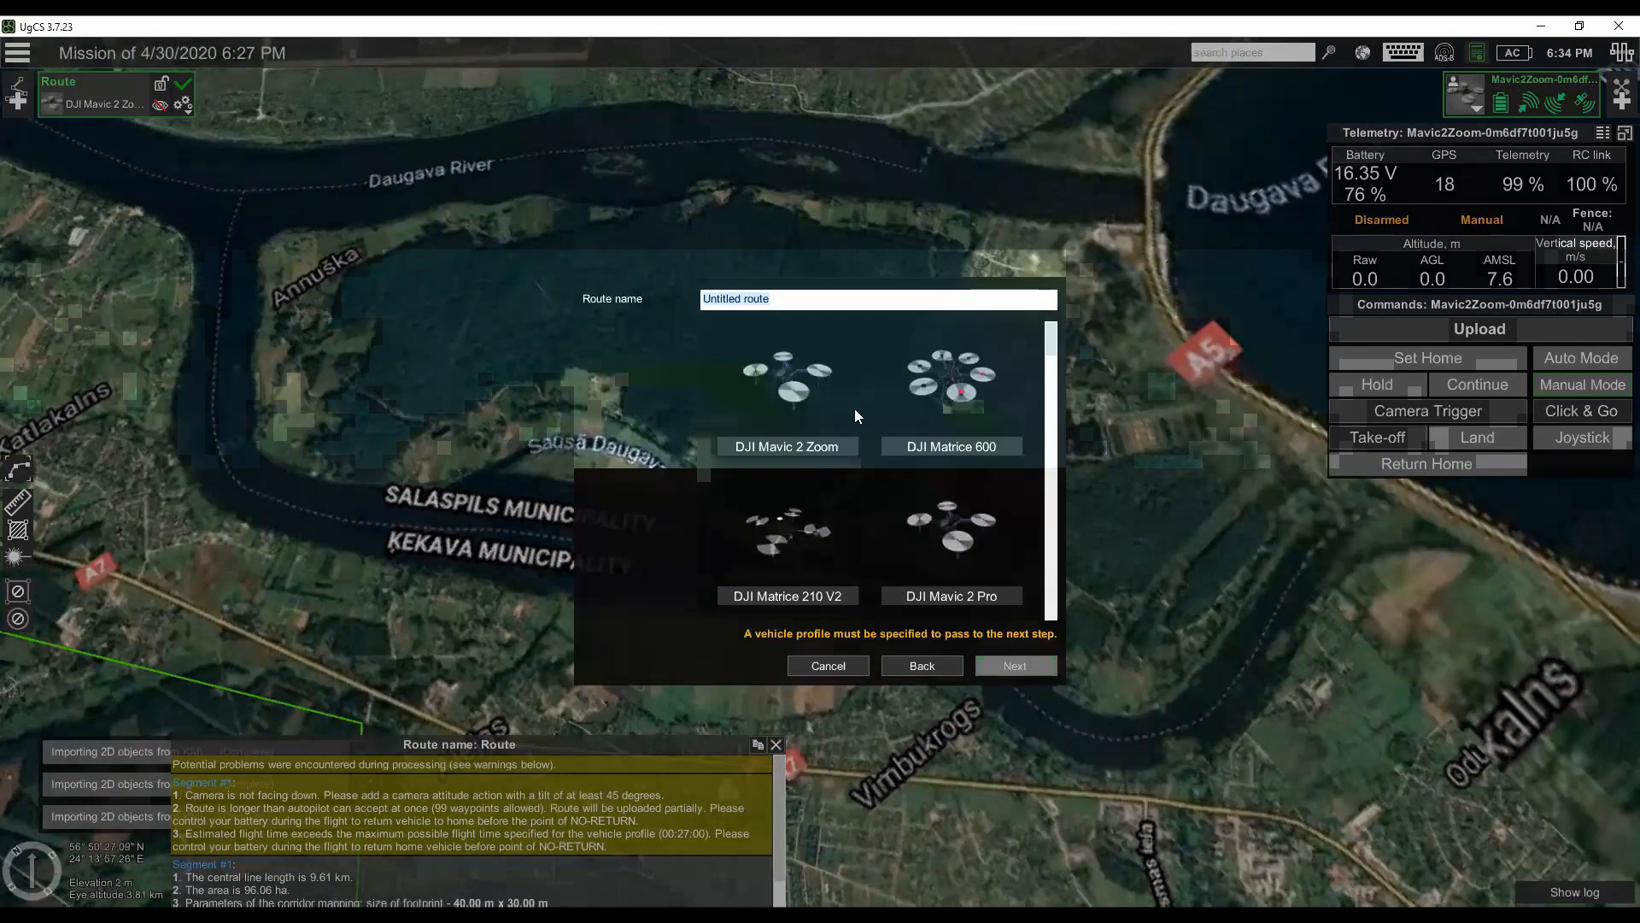
pyautogui.click(855, 410)
pyautogui.click(1015, 665)
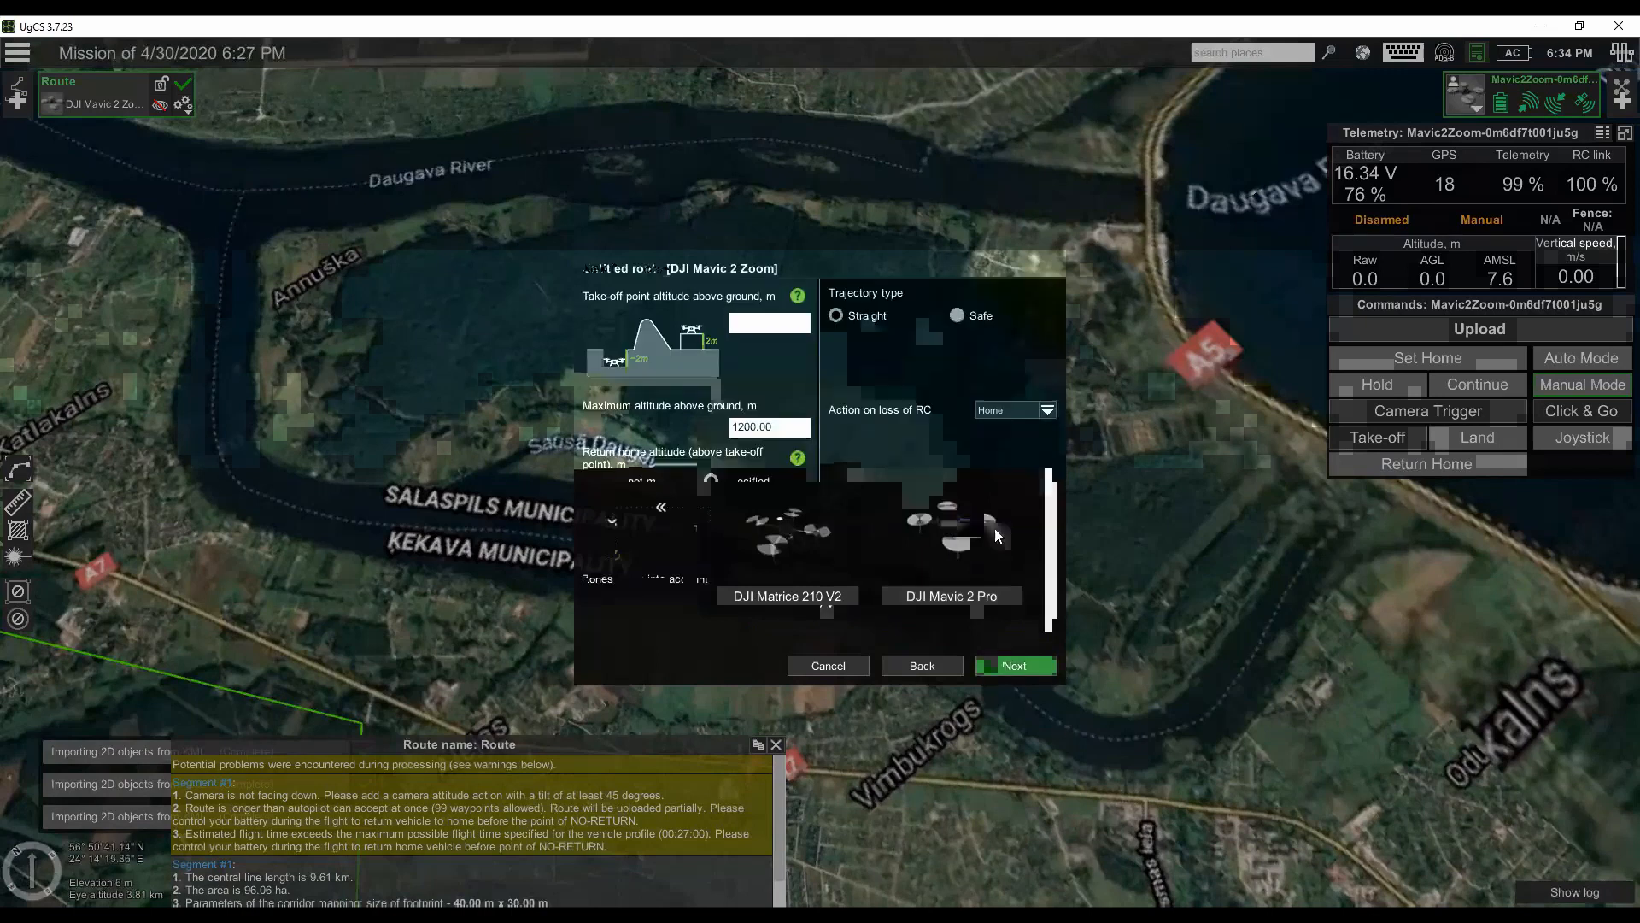
pyautogui.click(1037, 665)
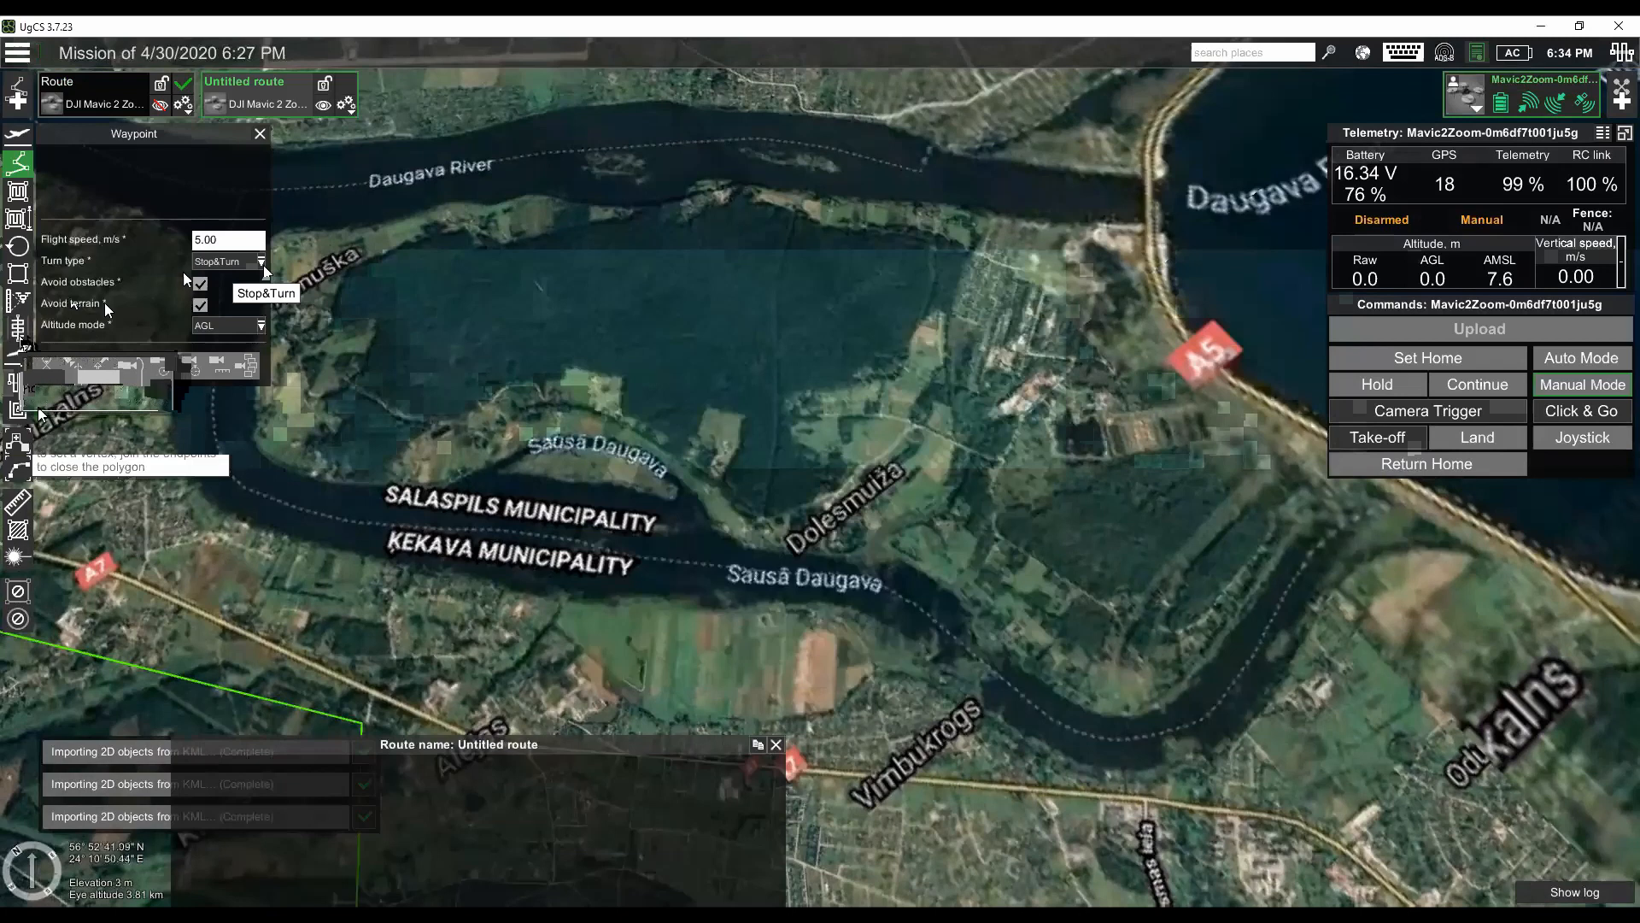
# - Draw a six-point corridor mapping segment along the Sausā Daugava, from its end near the A5 road past Vimbukrogs to the Ķekava Municipality label
pyautogui.click(18, 330)
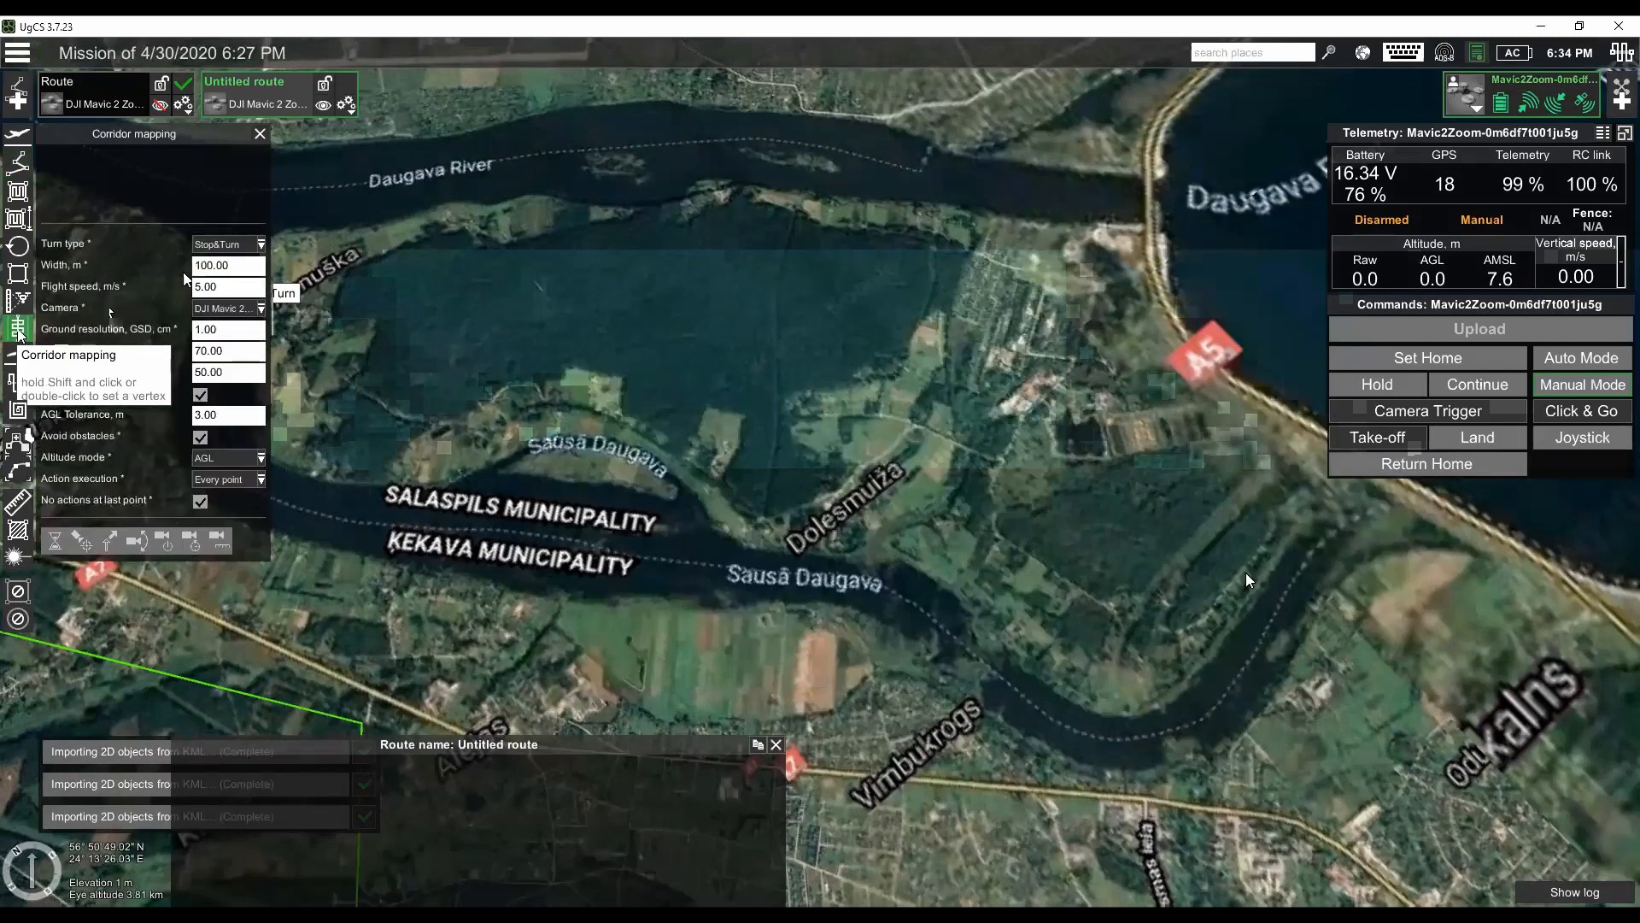
pyautogui.doubleClick(1345, 530)
pyautogui.doubleClick(1227, 693)
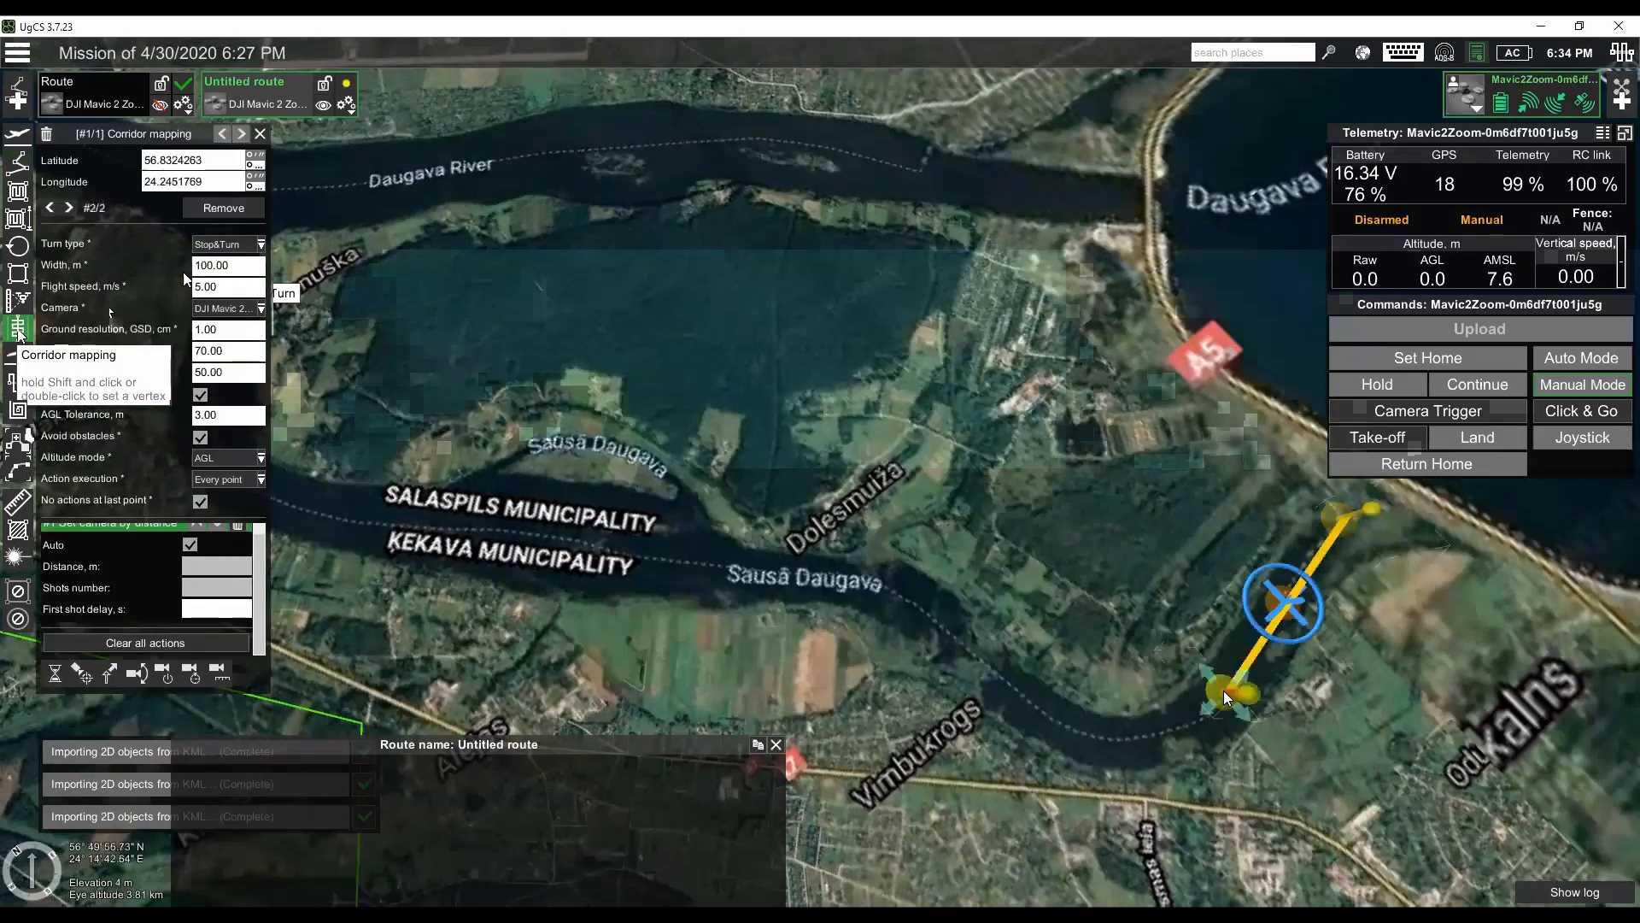
pyautogui.doubleClick(1121, 745)
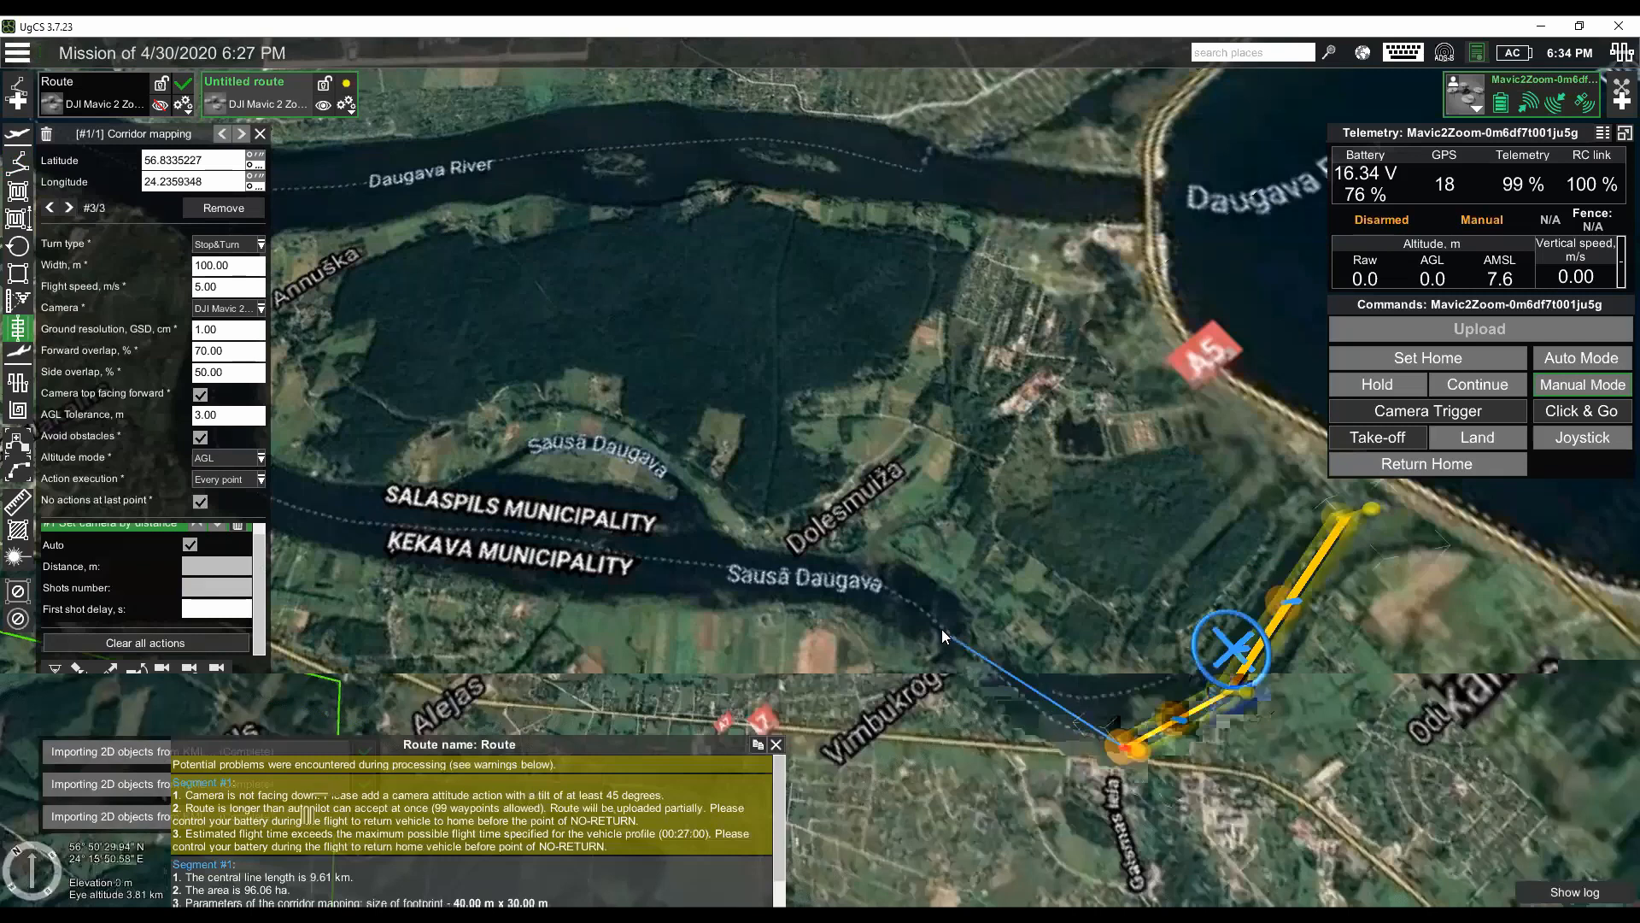
pyautogui.doubleClick(1015, 705)
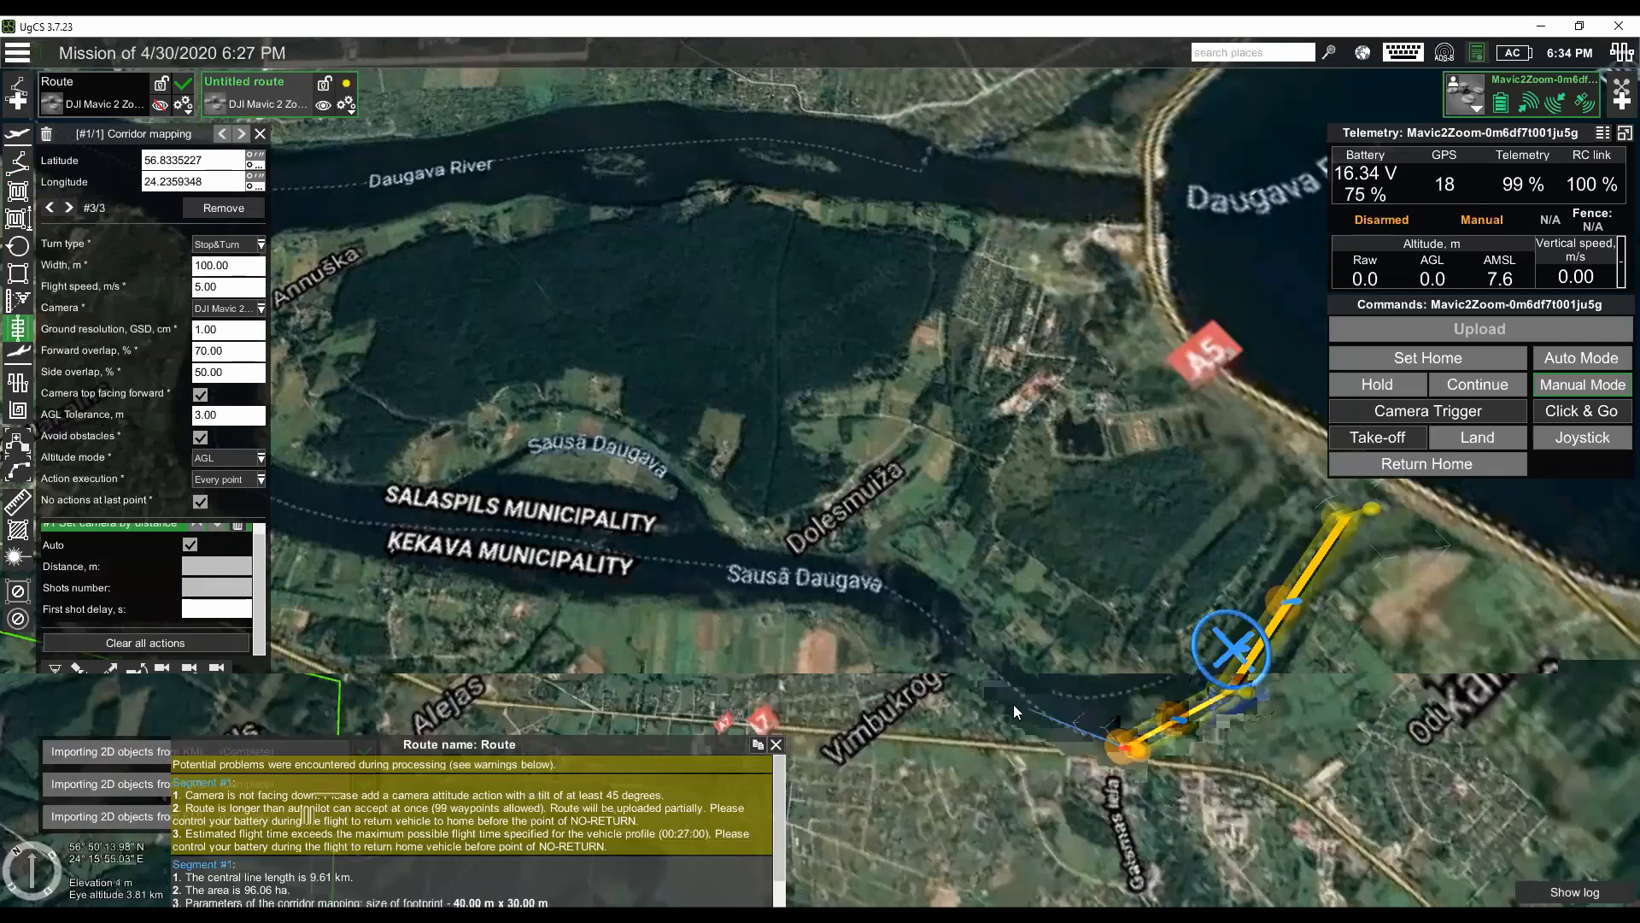
pyautogui.doubleClick(875, 581)
pyautogui.doubleClick(646, 562)
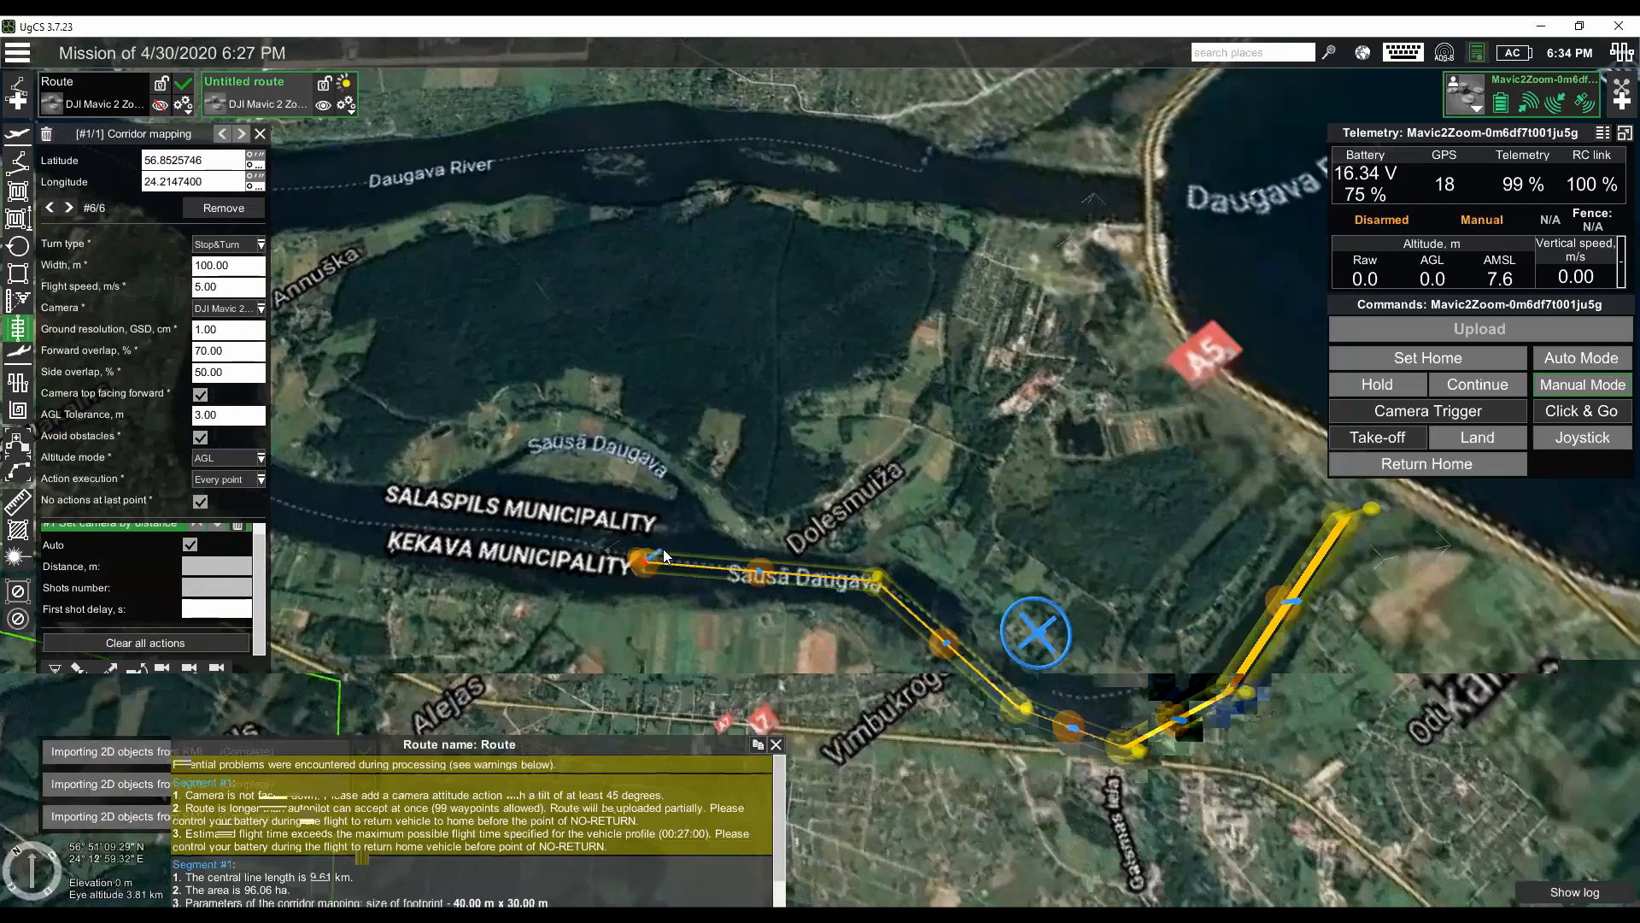
# - Pull the corridor's last point back along the river toward Dolesmuiža and set the corridor width to 50 m
pyautogui.moveTo(806, 520); pyautogui.dragTo(796, 552)
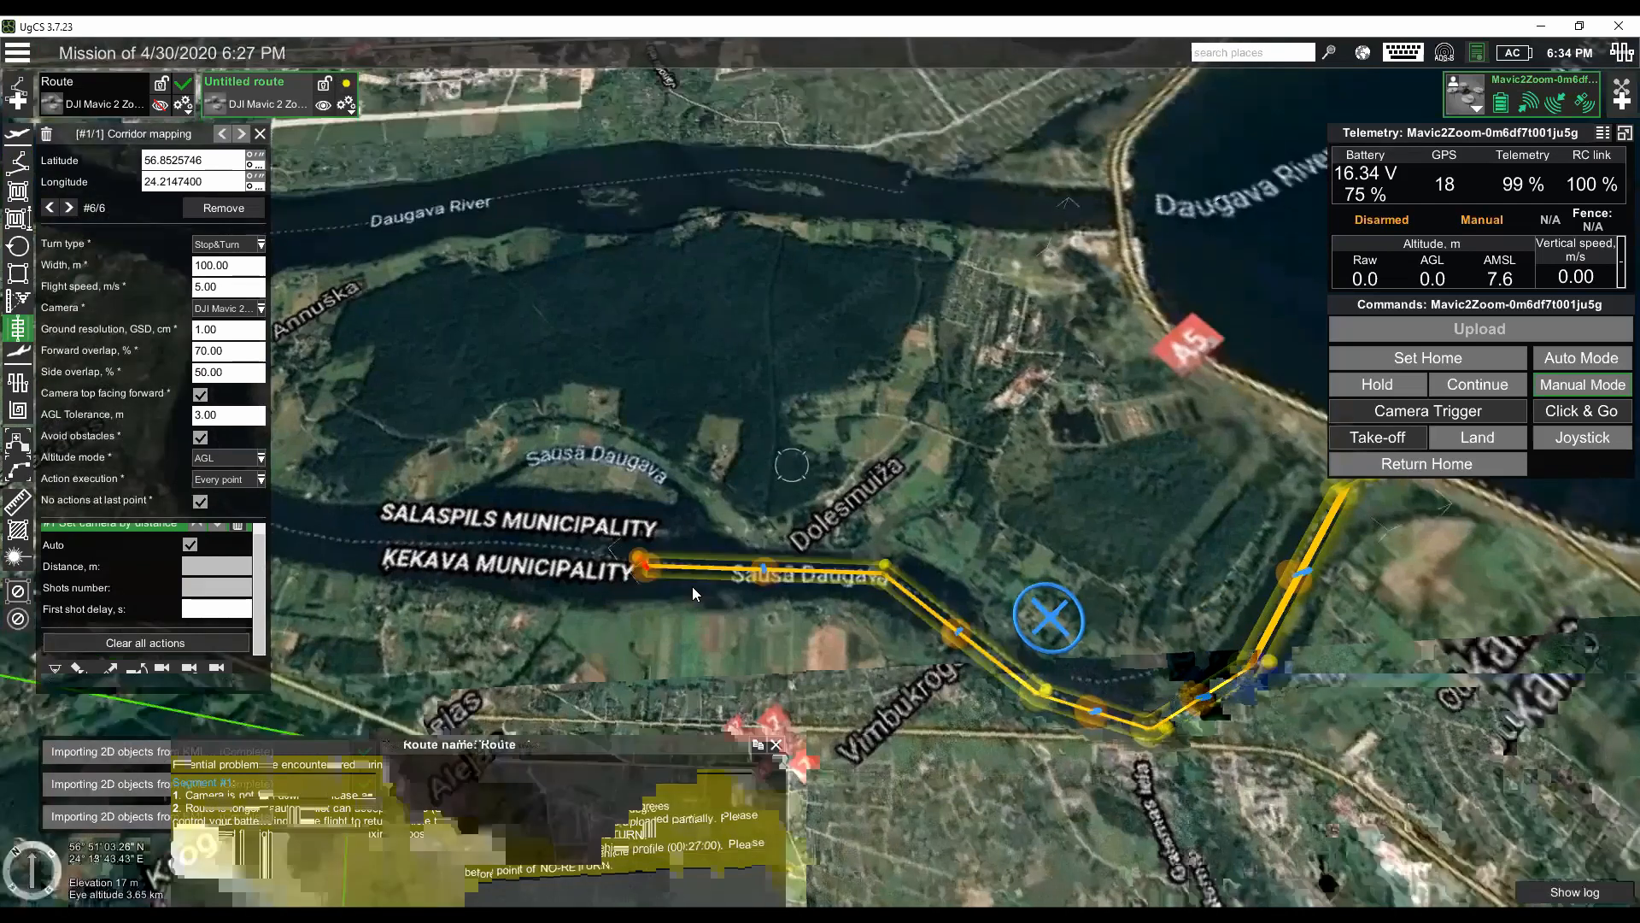
pyautogui.moveTo(646, 564); pyautogui.dragTo(803, 571)
pyautogui.moveTo(1080, 792); pyautogui.dragTo(885, 689)
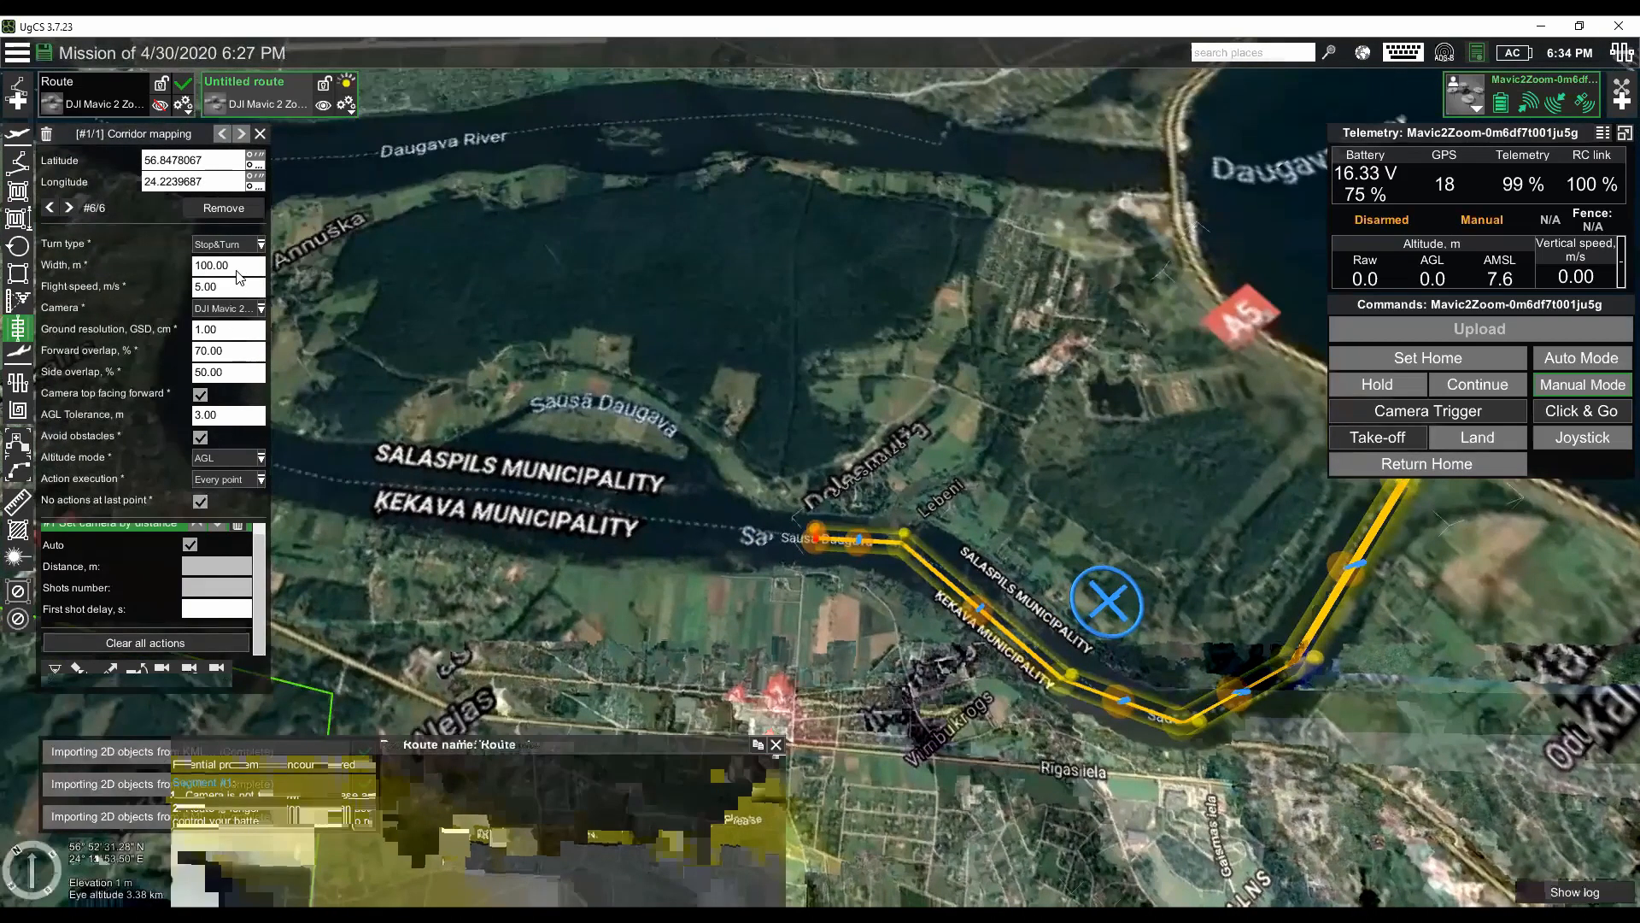
pyautogui.write('50')
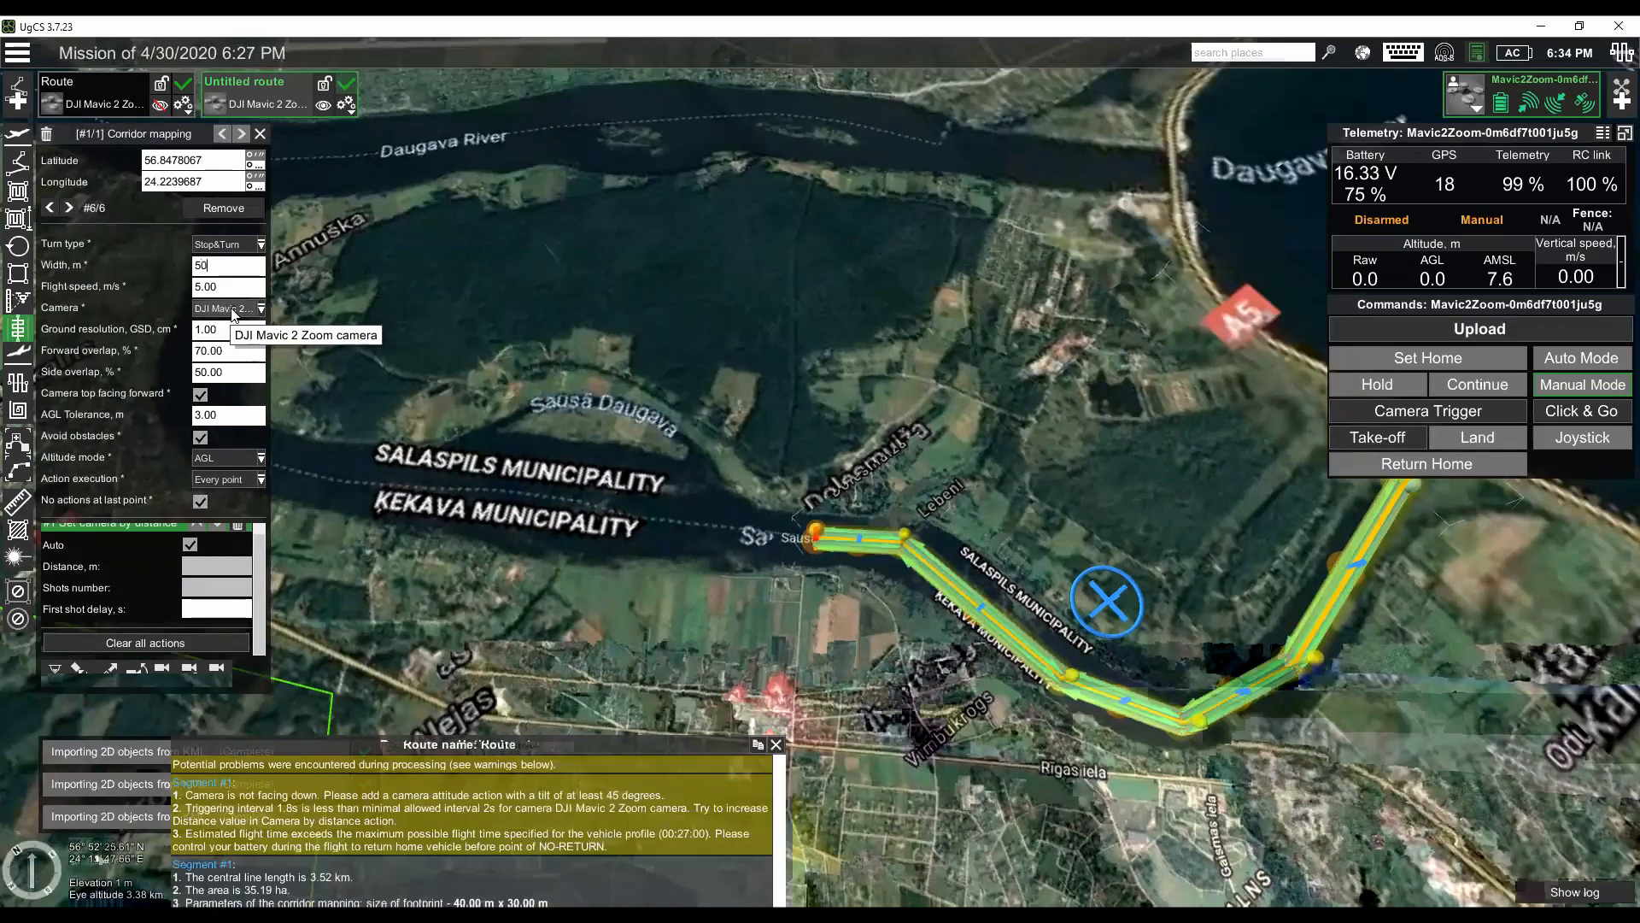
pyautogui.press('Tab')
# - Add a waypoint on the river beside the finishing end of the first corridor, near Svētku pils
pyautogui.moveTo(824, 637)
pyautogui.mouseDown()
pyautogui.moveTo(818, 592)
pyautogui.moveTo(755, 574)
pyautogui.moveTo(1010, 653)
pyautogui.mouseUp()
pyautogui.scroll(2, 812, 603)
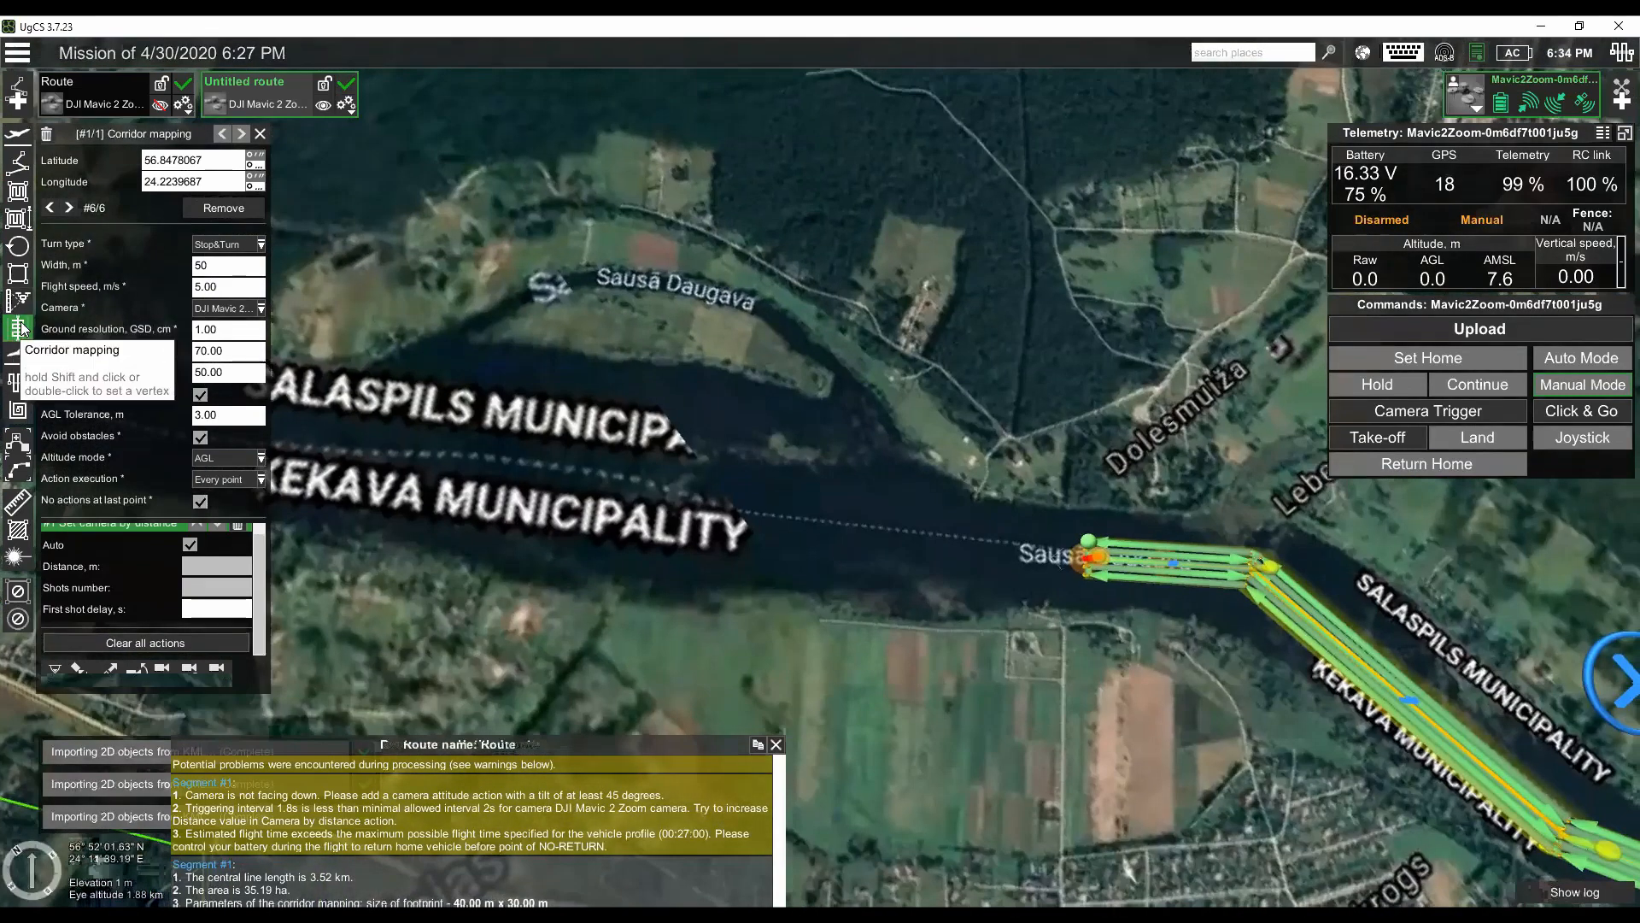
pyautogui.click(17, 162)
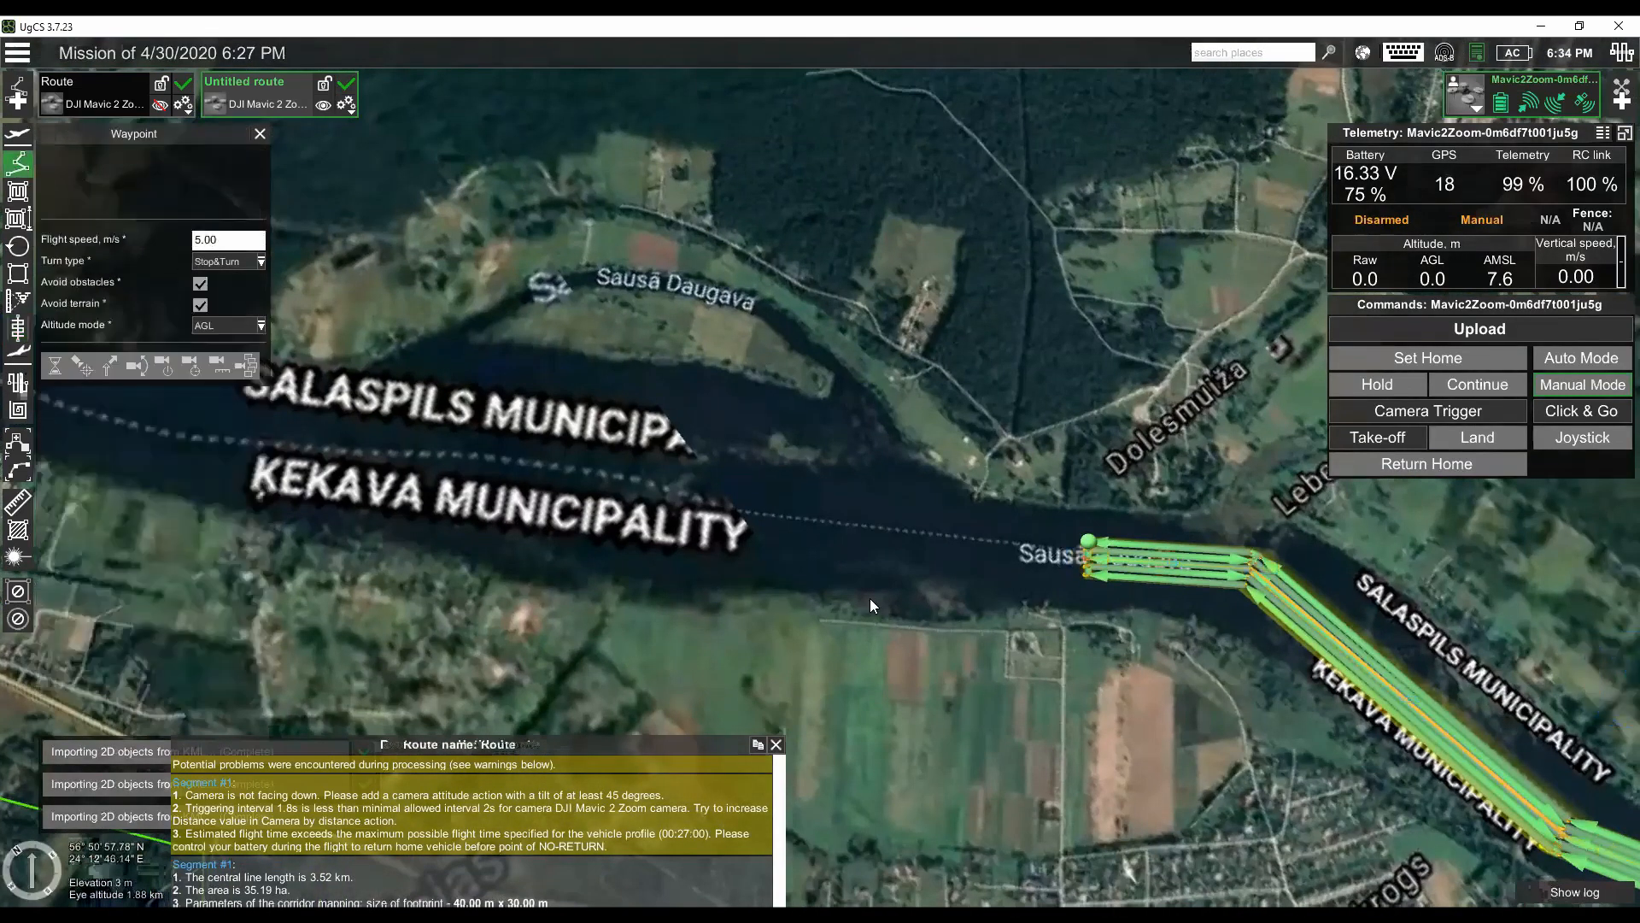
pyautogui.scroll(3, 986, 631)
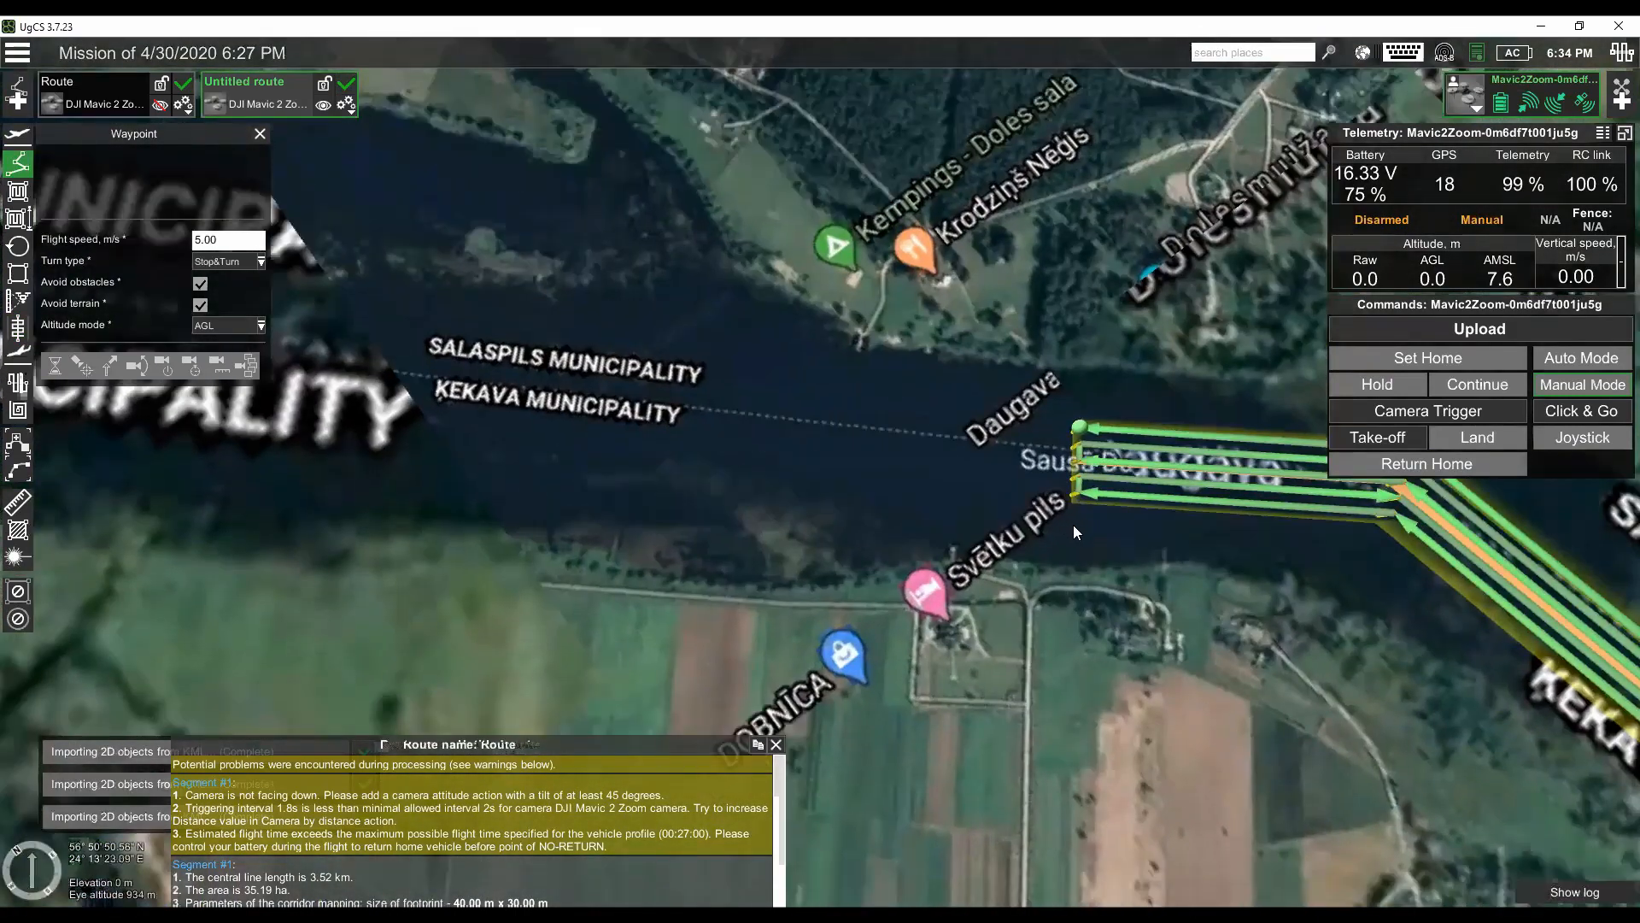
pyautogui.click(1073, 525)
pyautogui.moveTo(1067, 524)
pyautogui.mouseDown()
pyautogui.moveTo(1078, 514)
pyautogui.moveTo(1061, 543)
pyautogui.moveTo(1071, 521)
pyautogui.mouseUp()
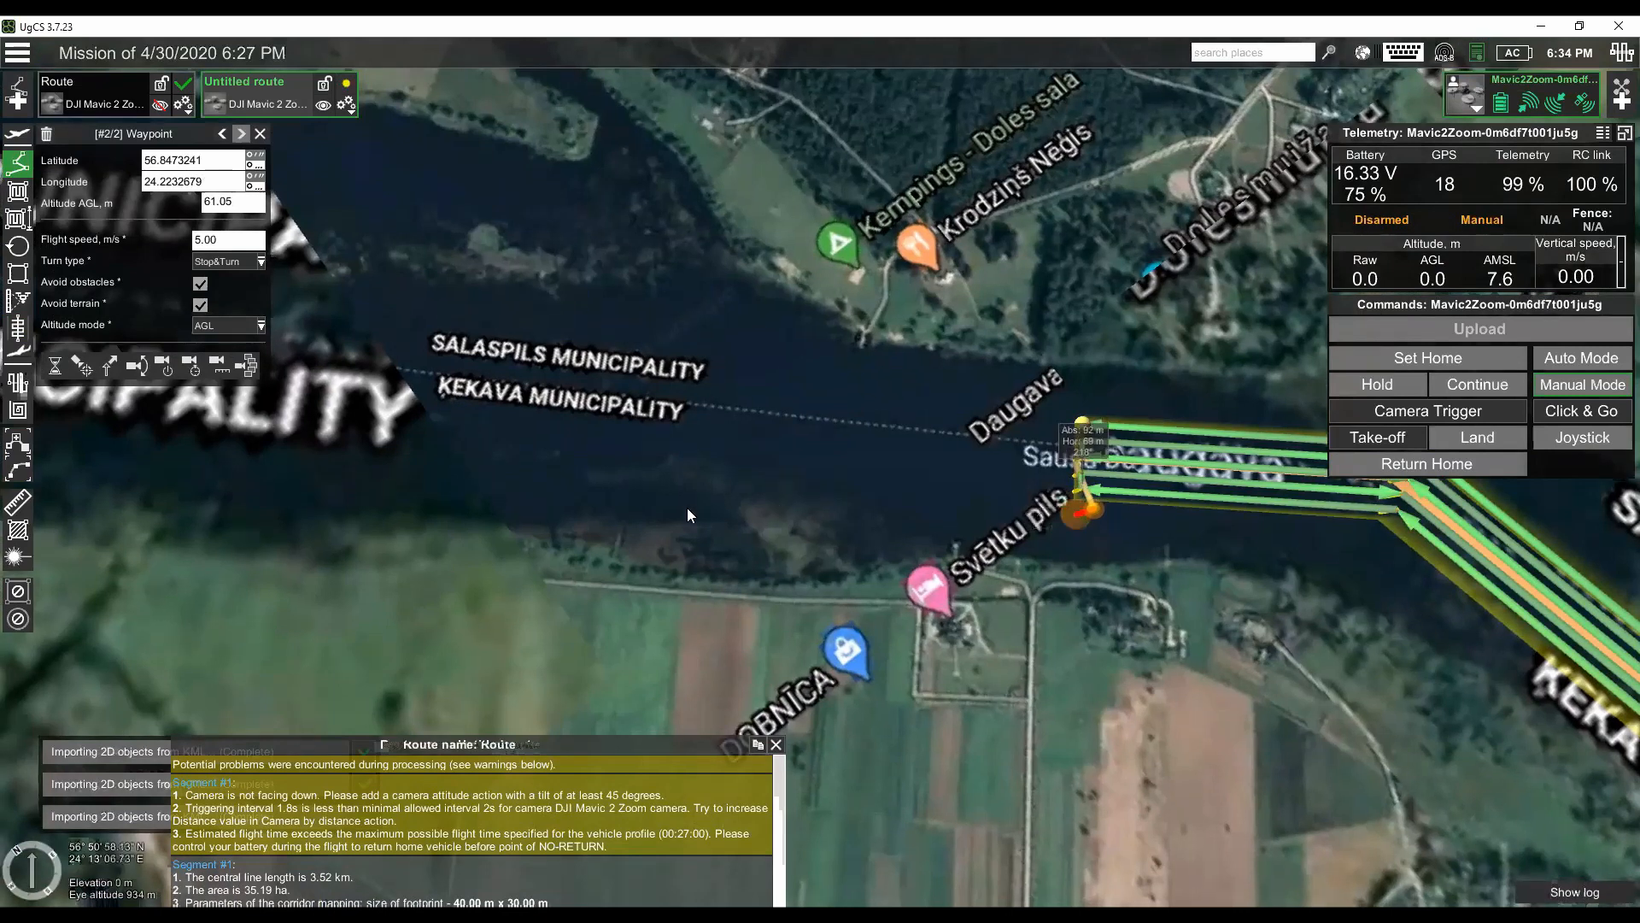
# - Draw a second five-point corridor mapping segment along the Sausā Daugava, from beside the Svētku pils waypoint to beyond the Salaspils Municipality label
pyautogui.click(17, 327)
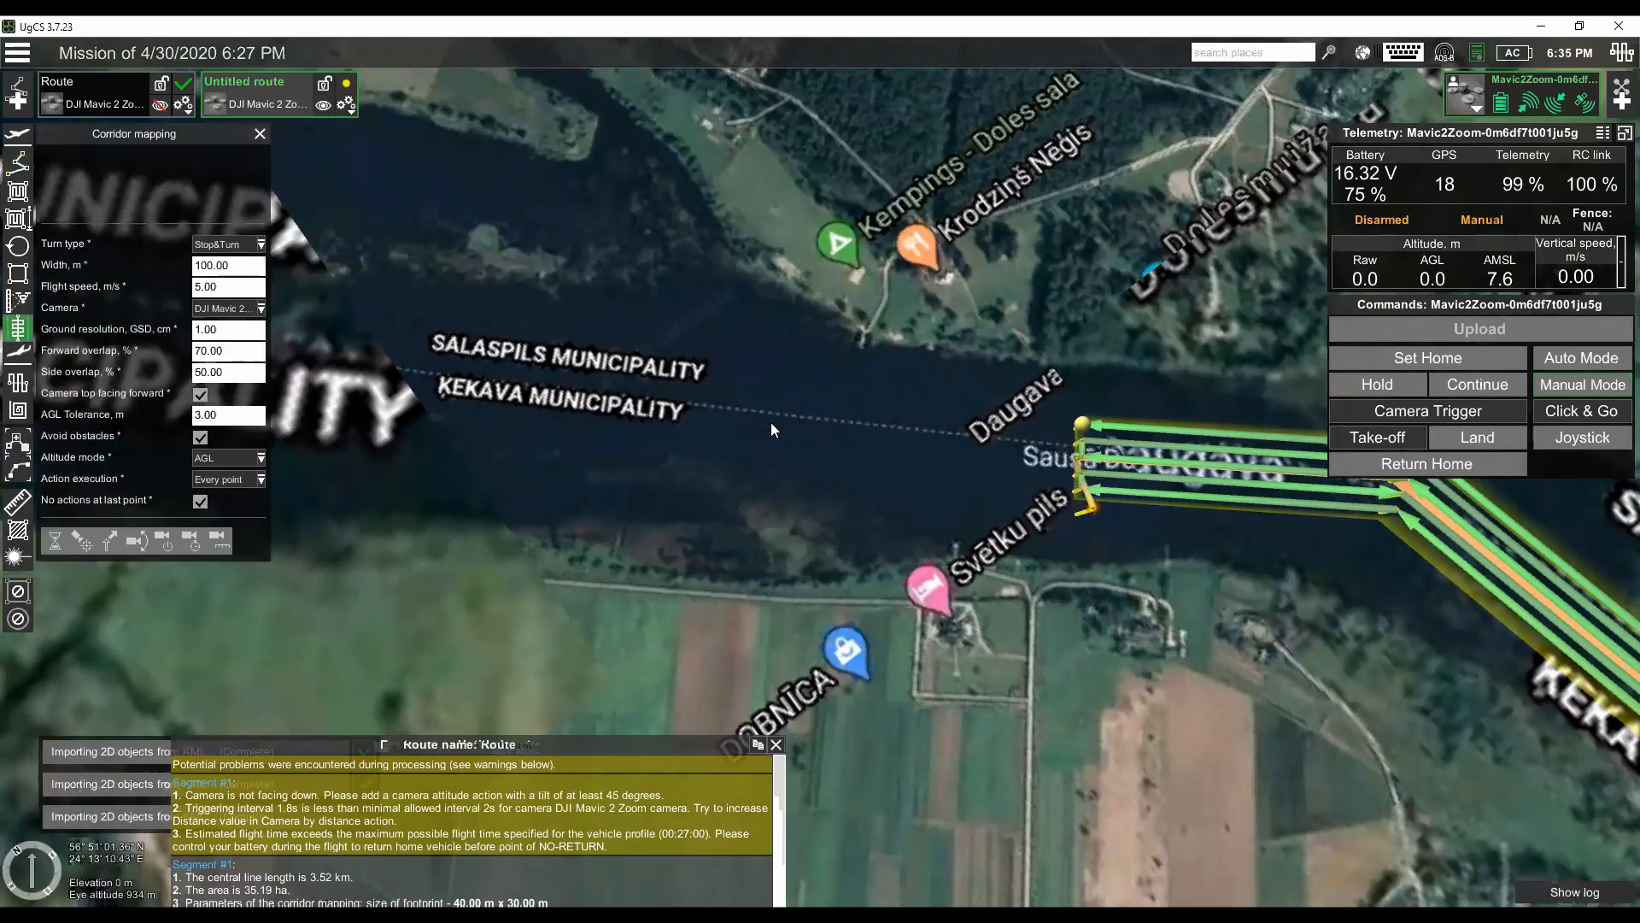
pyautogui.scroll(4, 1009, 530)
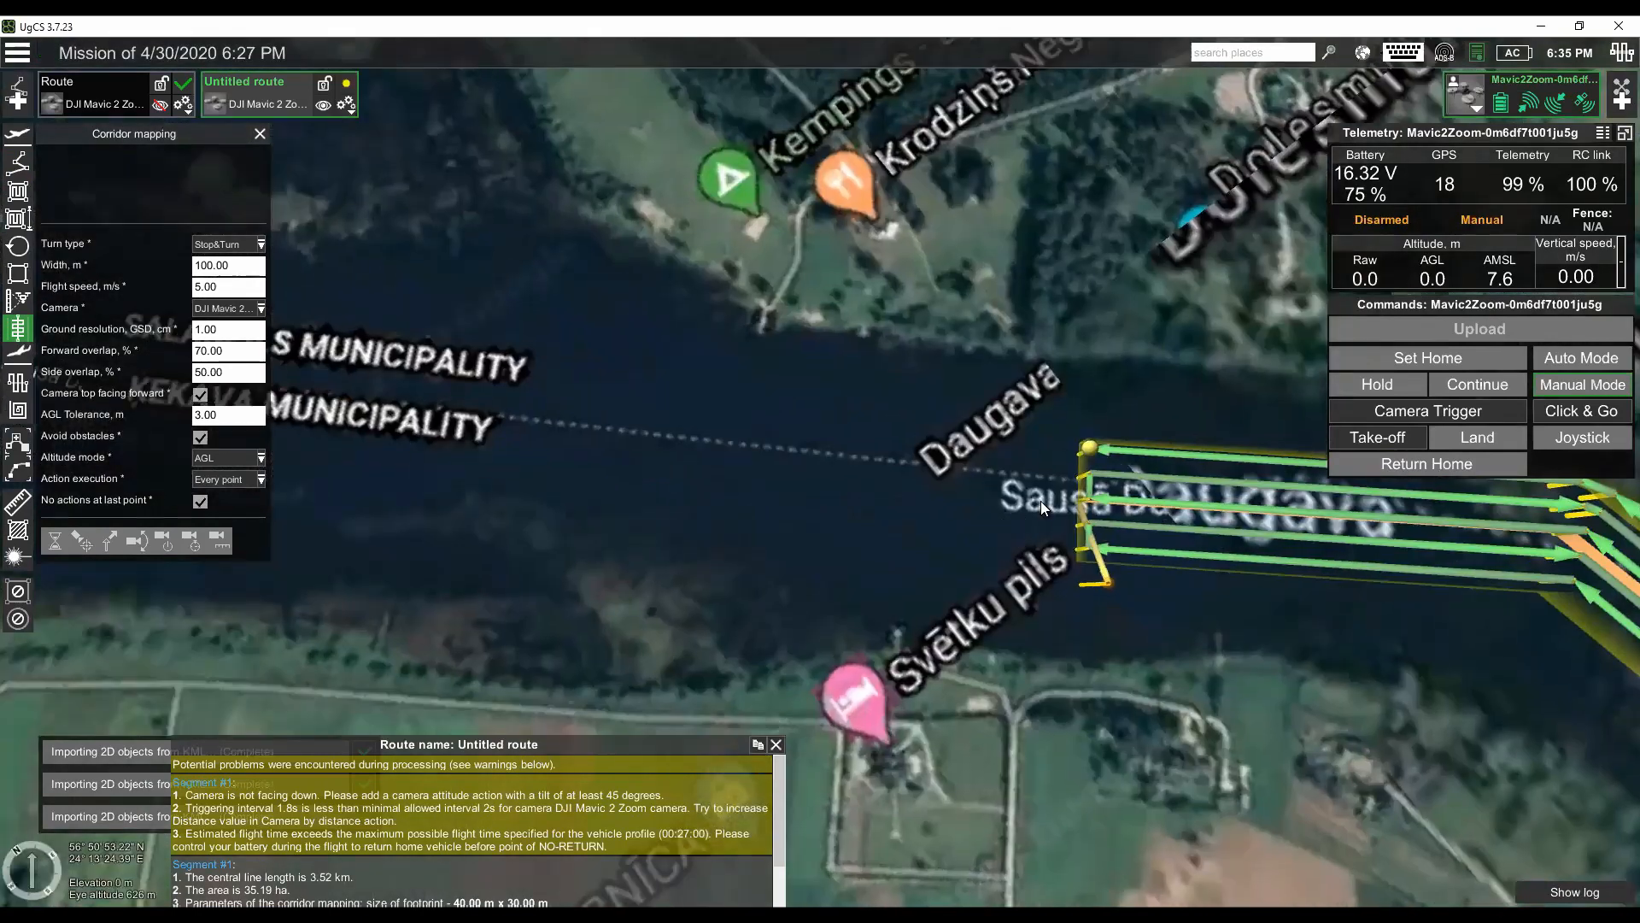
pyautogui.click(1041, 500)
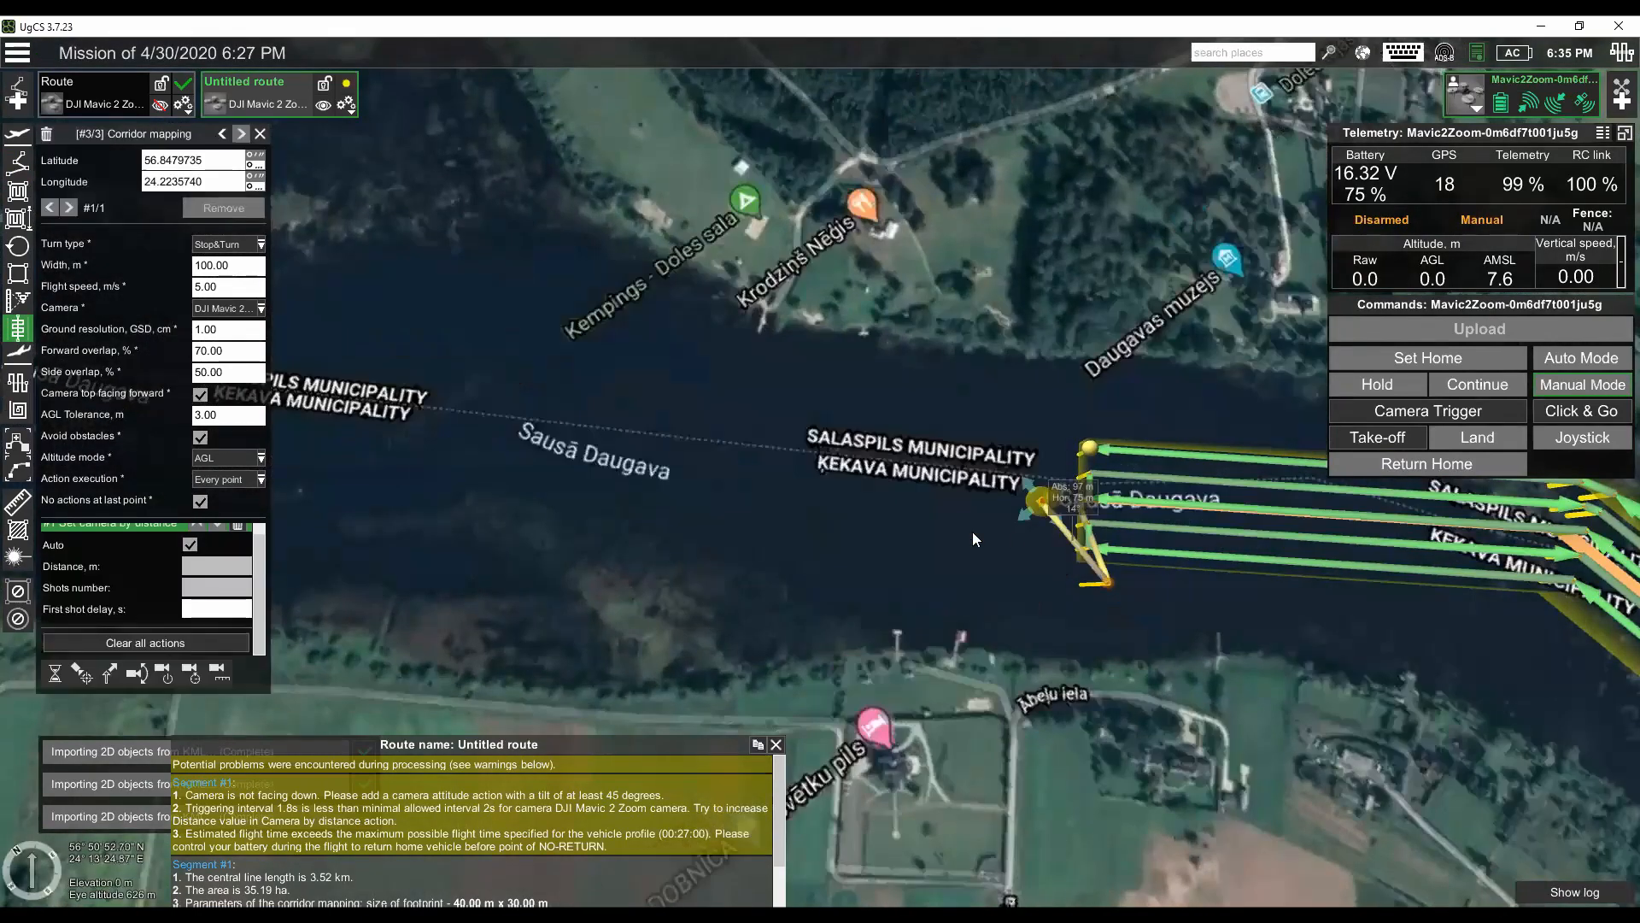
pyautogui.click(552, 421)
pyautogui.scroll(-4, 540, 421)
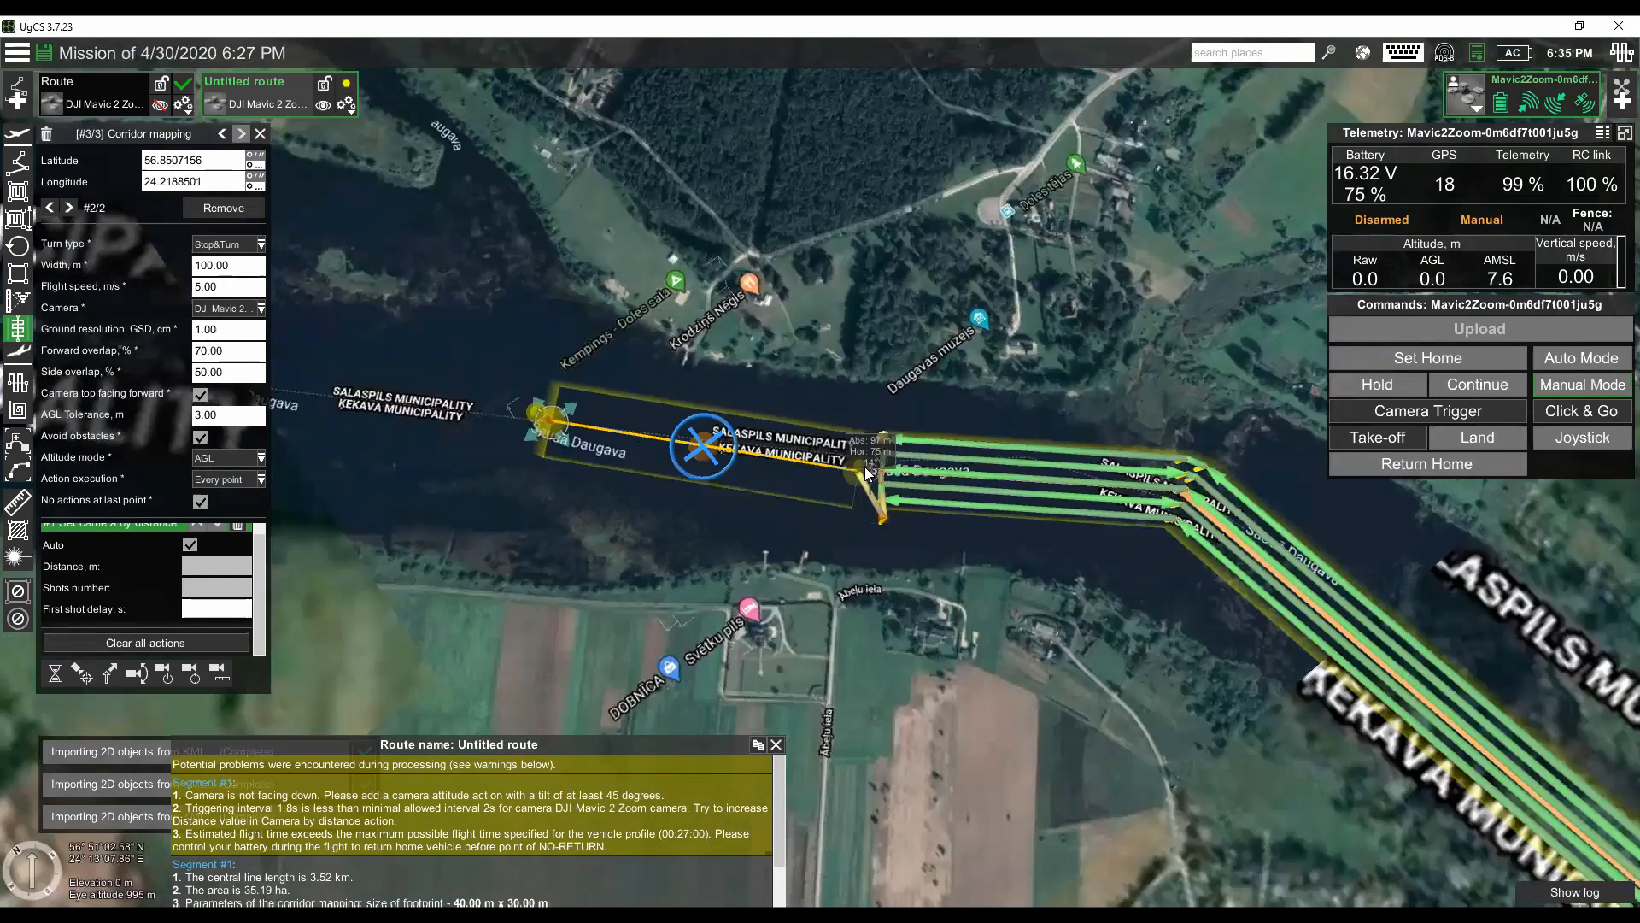
pyautogui.moveTo(300, 377); pyautogui.dragTo(899, 475)
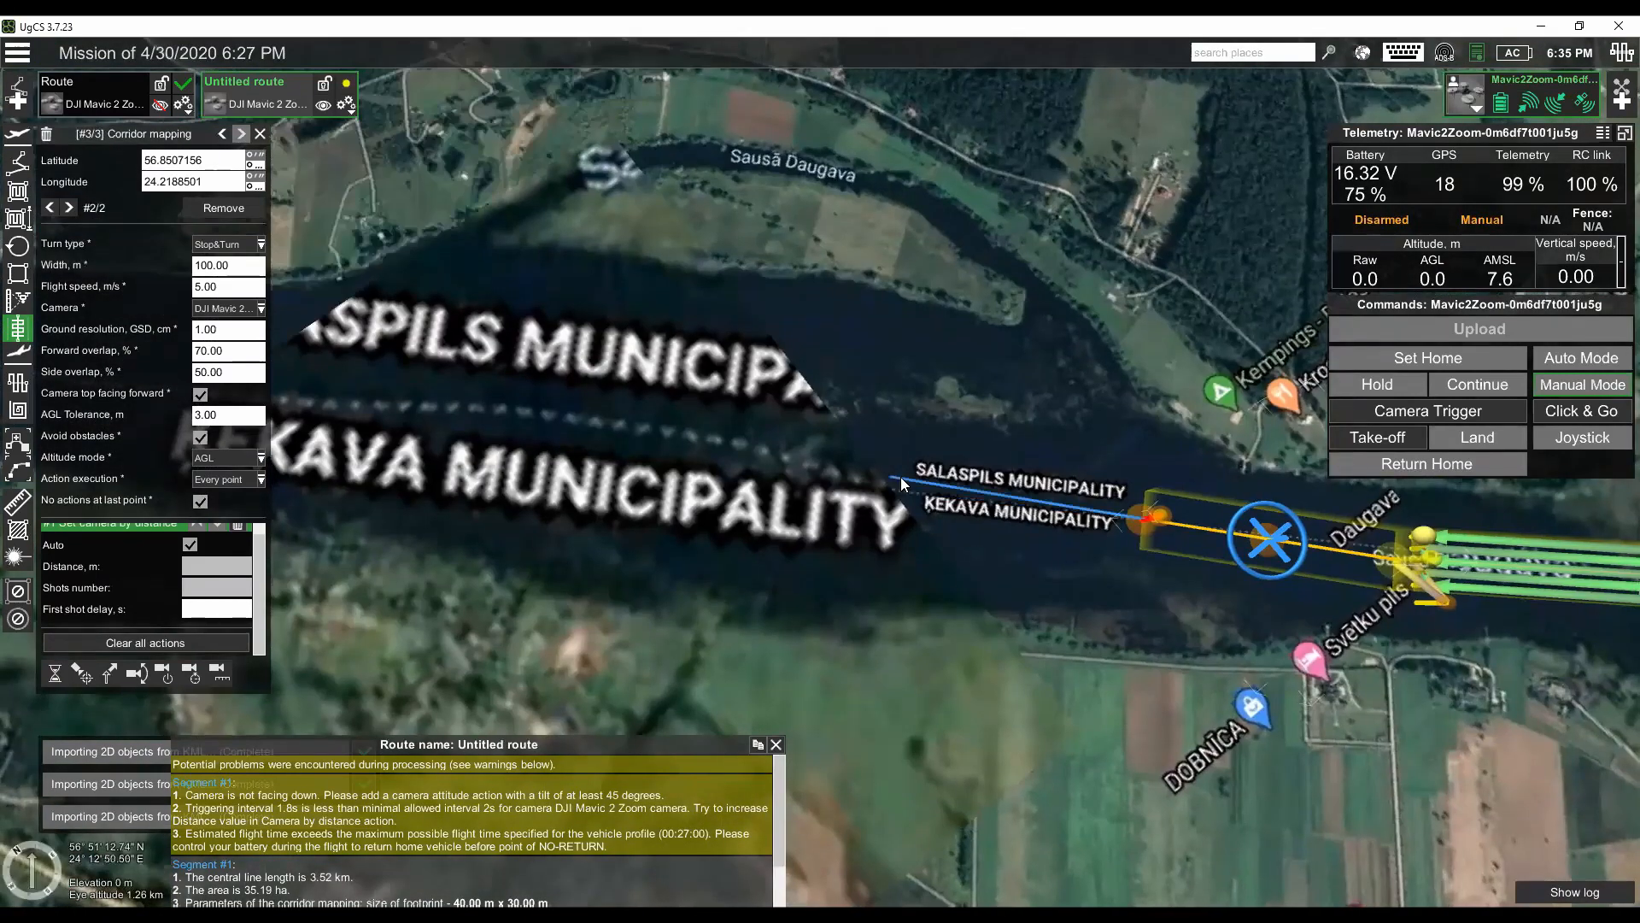
pyautogui.click(900, 477)
pyautogui.scroll(-1, 564, 439)
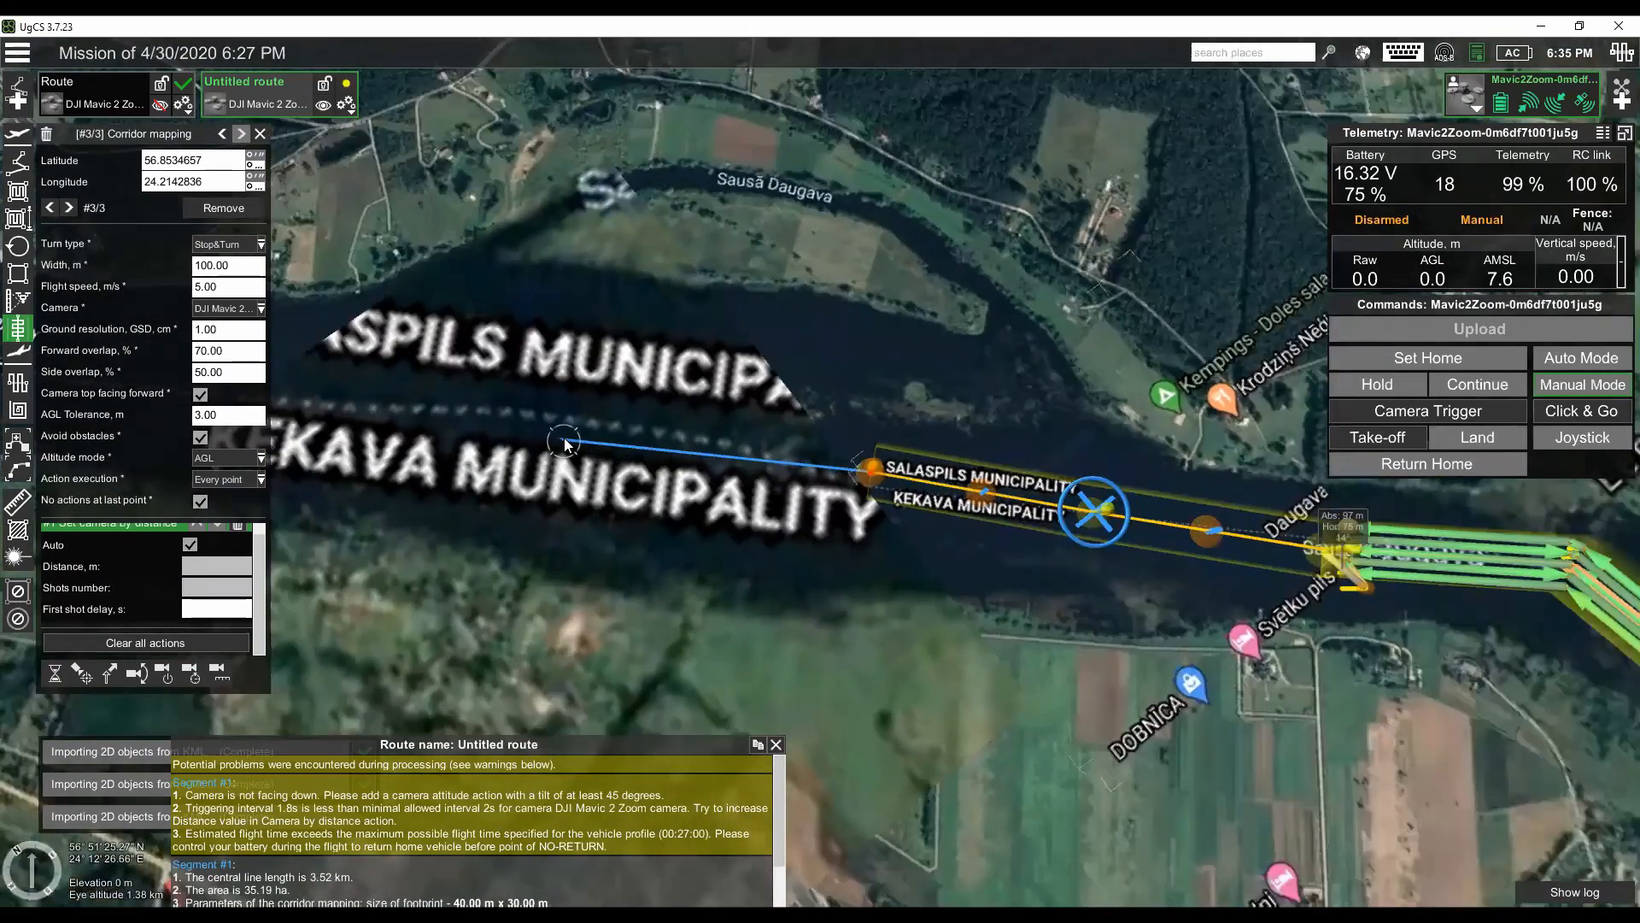
pyautogui.click(564, 438)
pyautogui.scroll(-4, 564, 437)
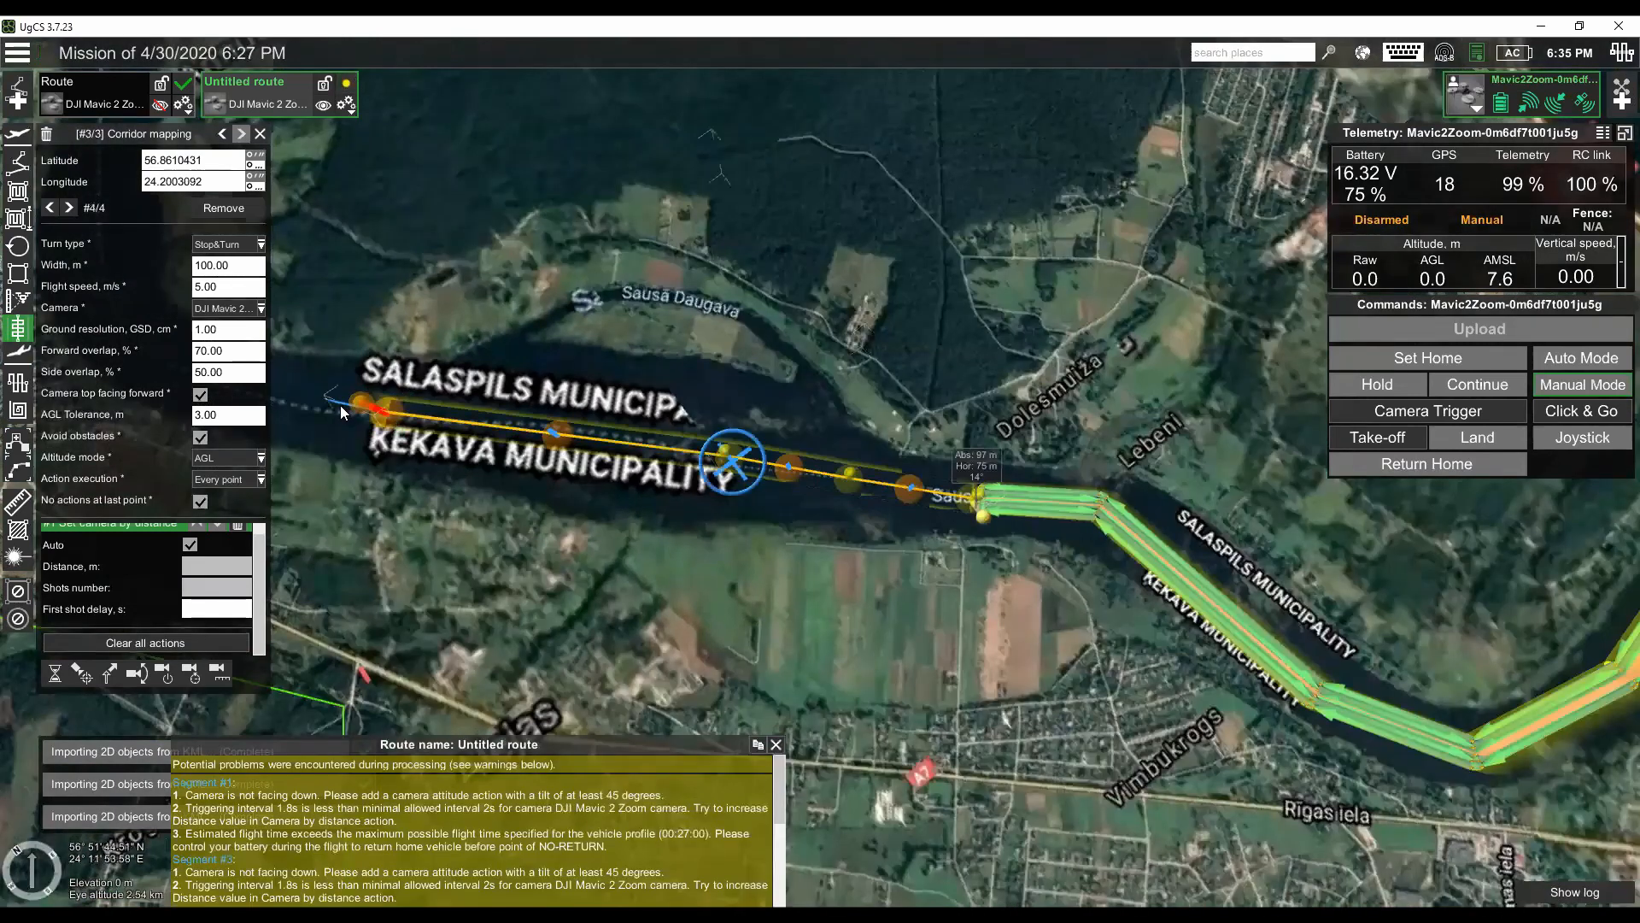
pyautogui.click(313, 389)
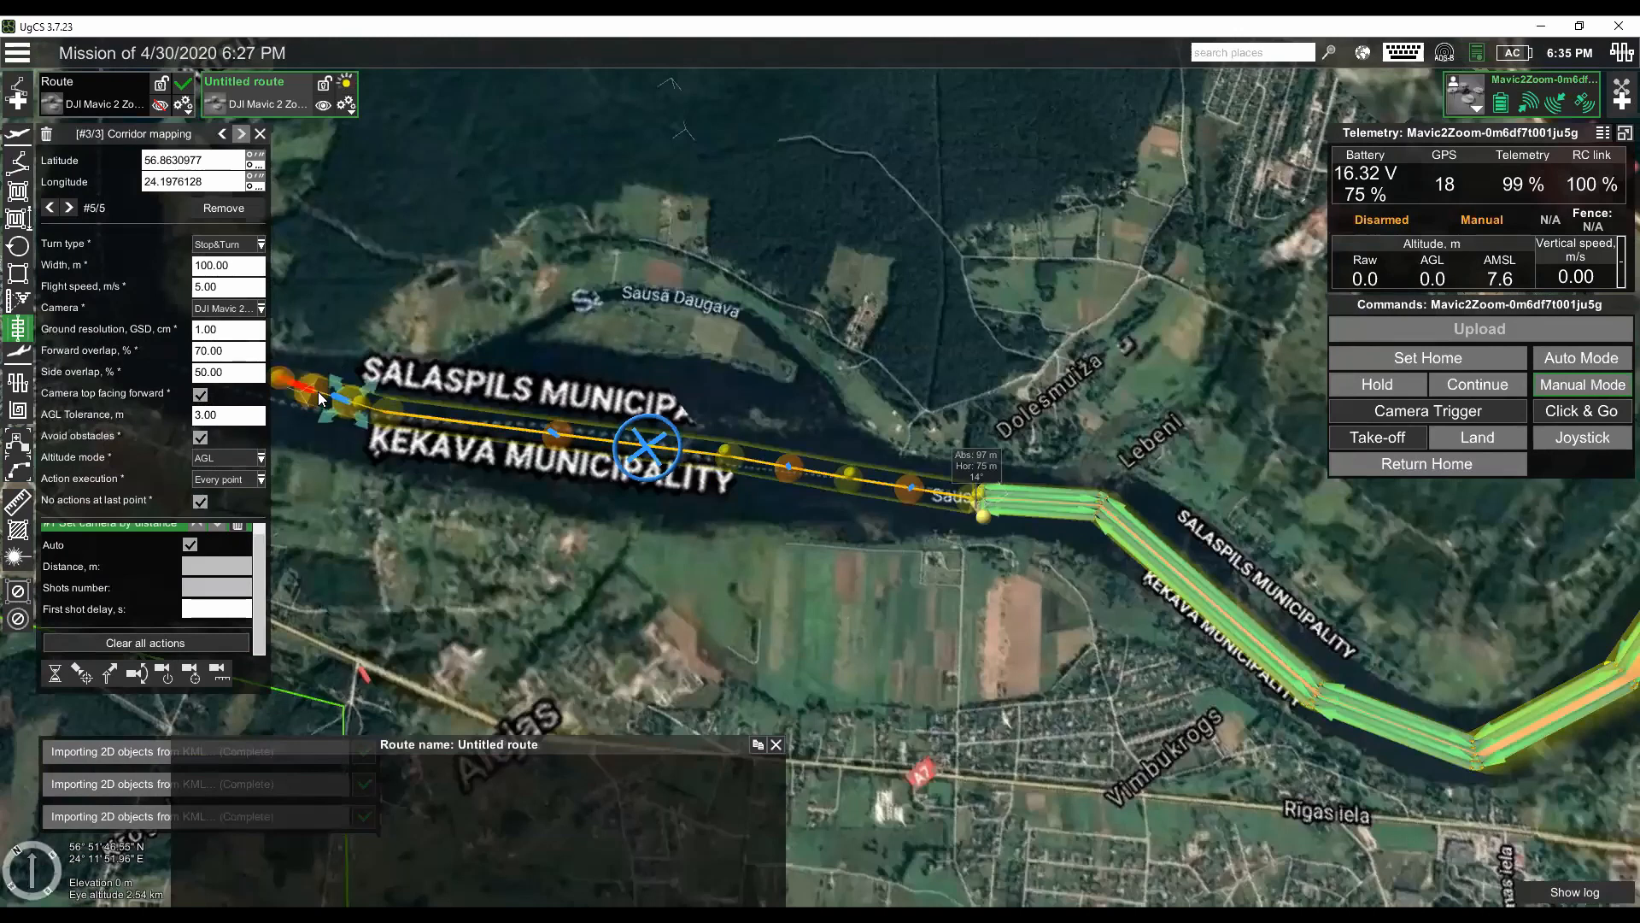
# - Set the second corridor's width to 150 m
pyautogui.scroll(-2, 317, 392)
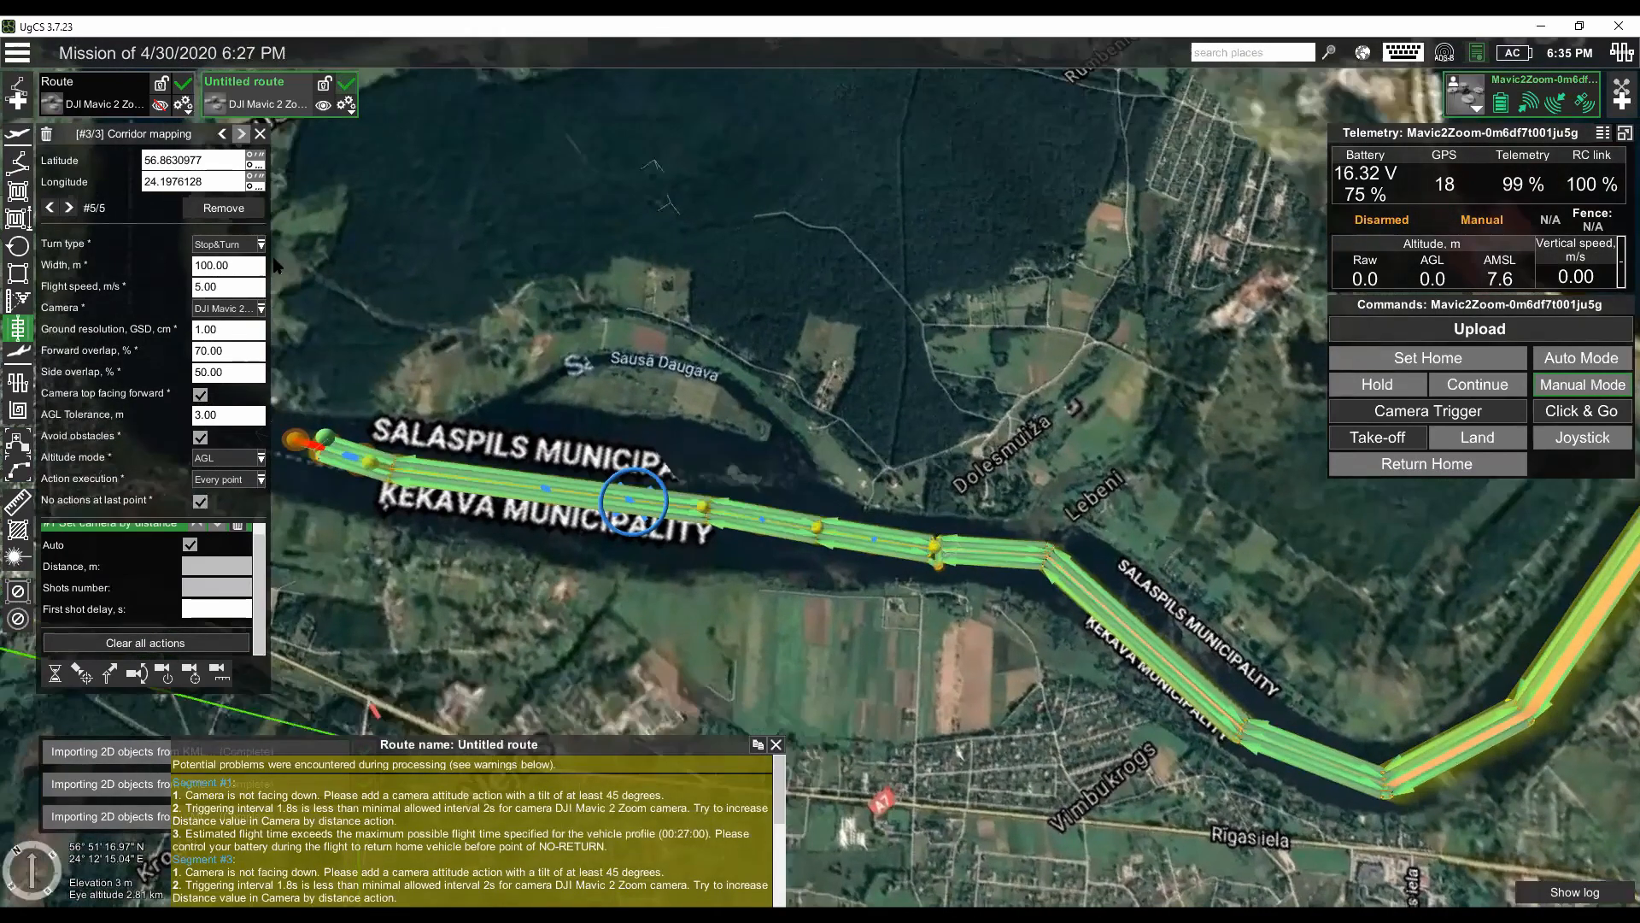
pyautogui.click(247, 265)
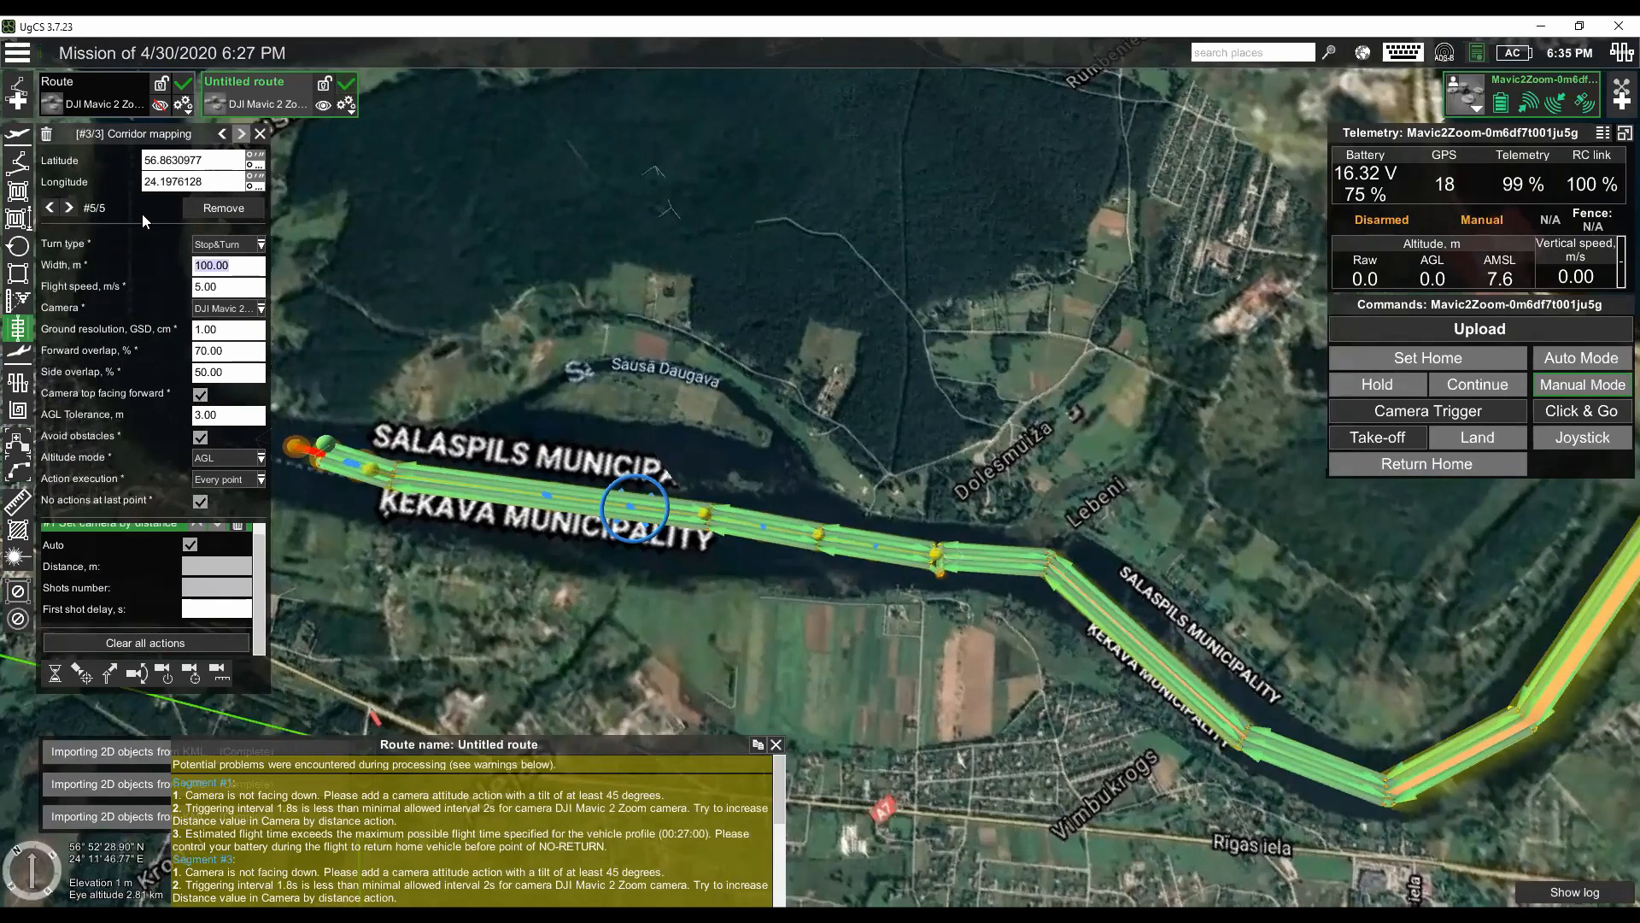
pyautogui.write('150')
pyautogui.press('Tab')
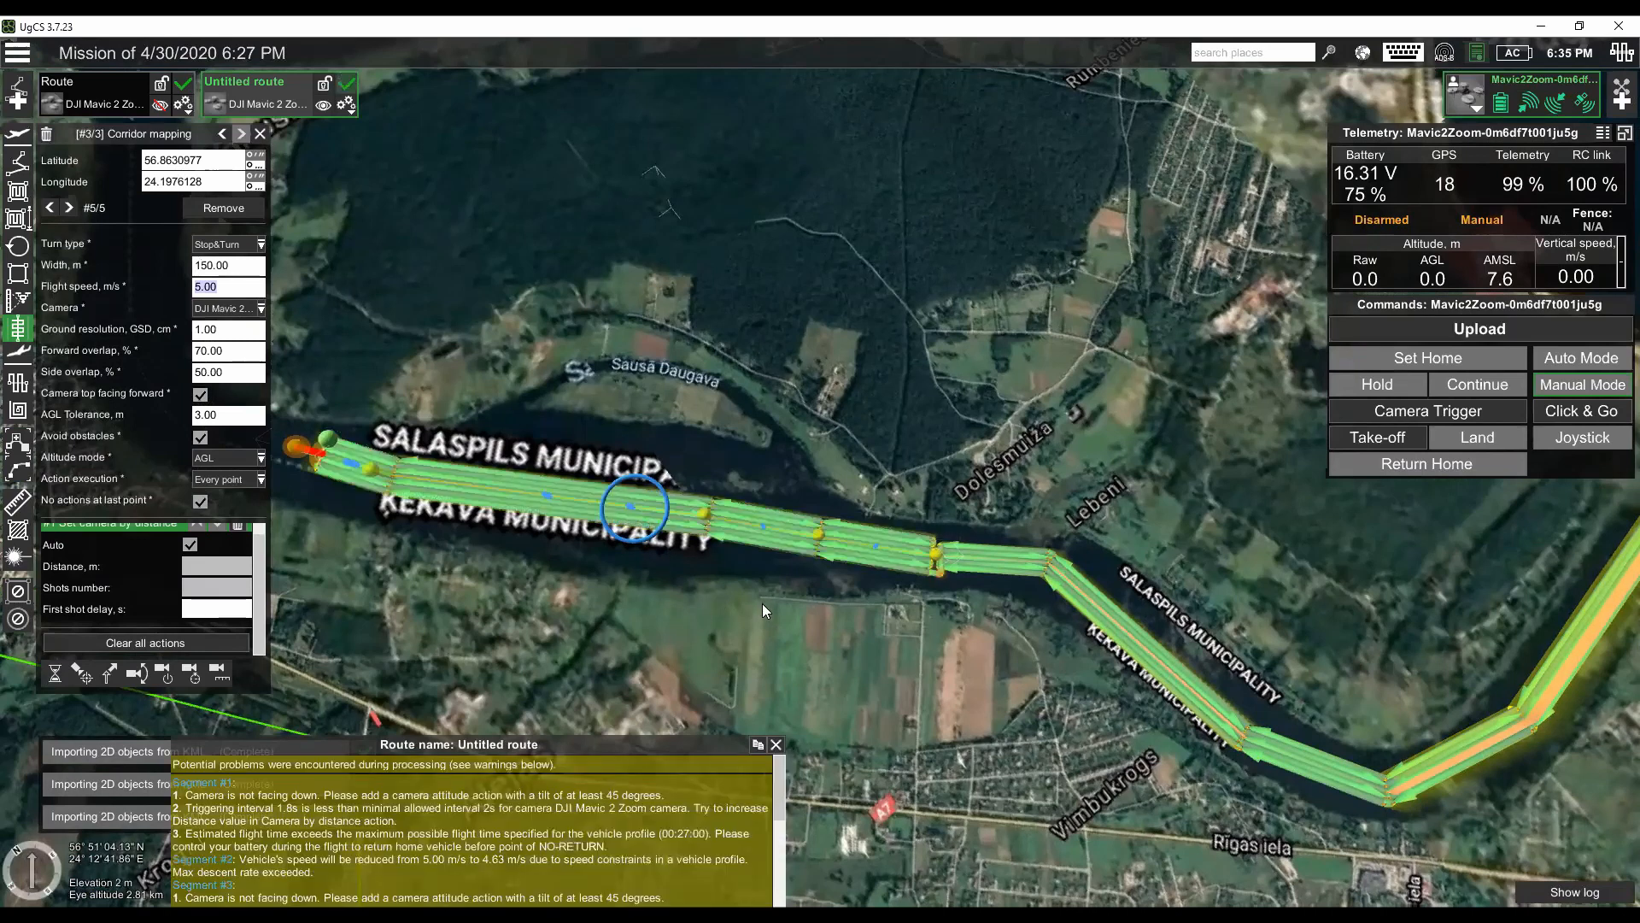
# - Examine both corridors along the river and the transition between their different widths near Svētku pils
pyautogui.scroll(3, 824, 658)
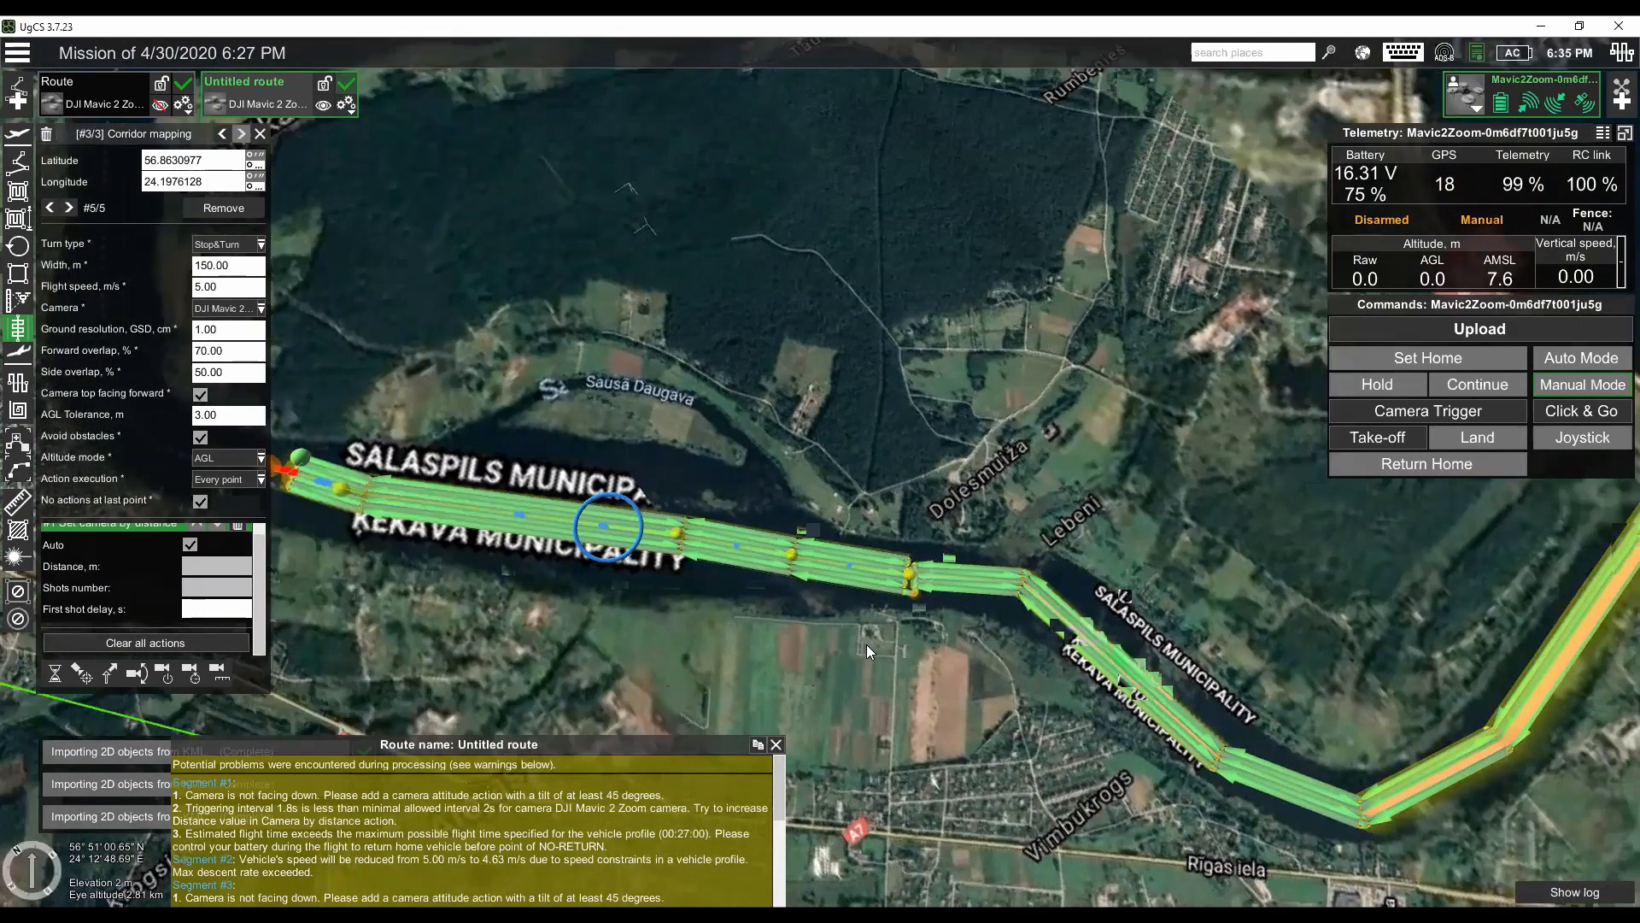
pyautogui.moveTo(866, 616)
pyautogui.mouseDown()
pyautogui.moveTo(855, 639)
pyautogui.moveTo(874, 609)
pyautogui.mouseUp()
pyautogui.scroll(-2, 873, 610)
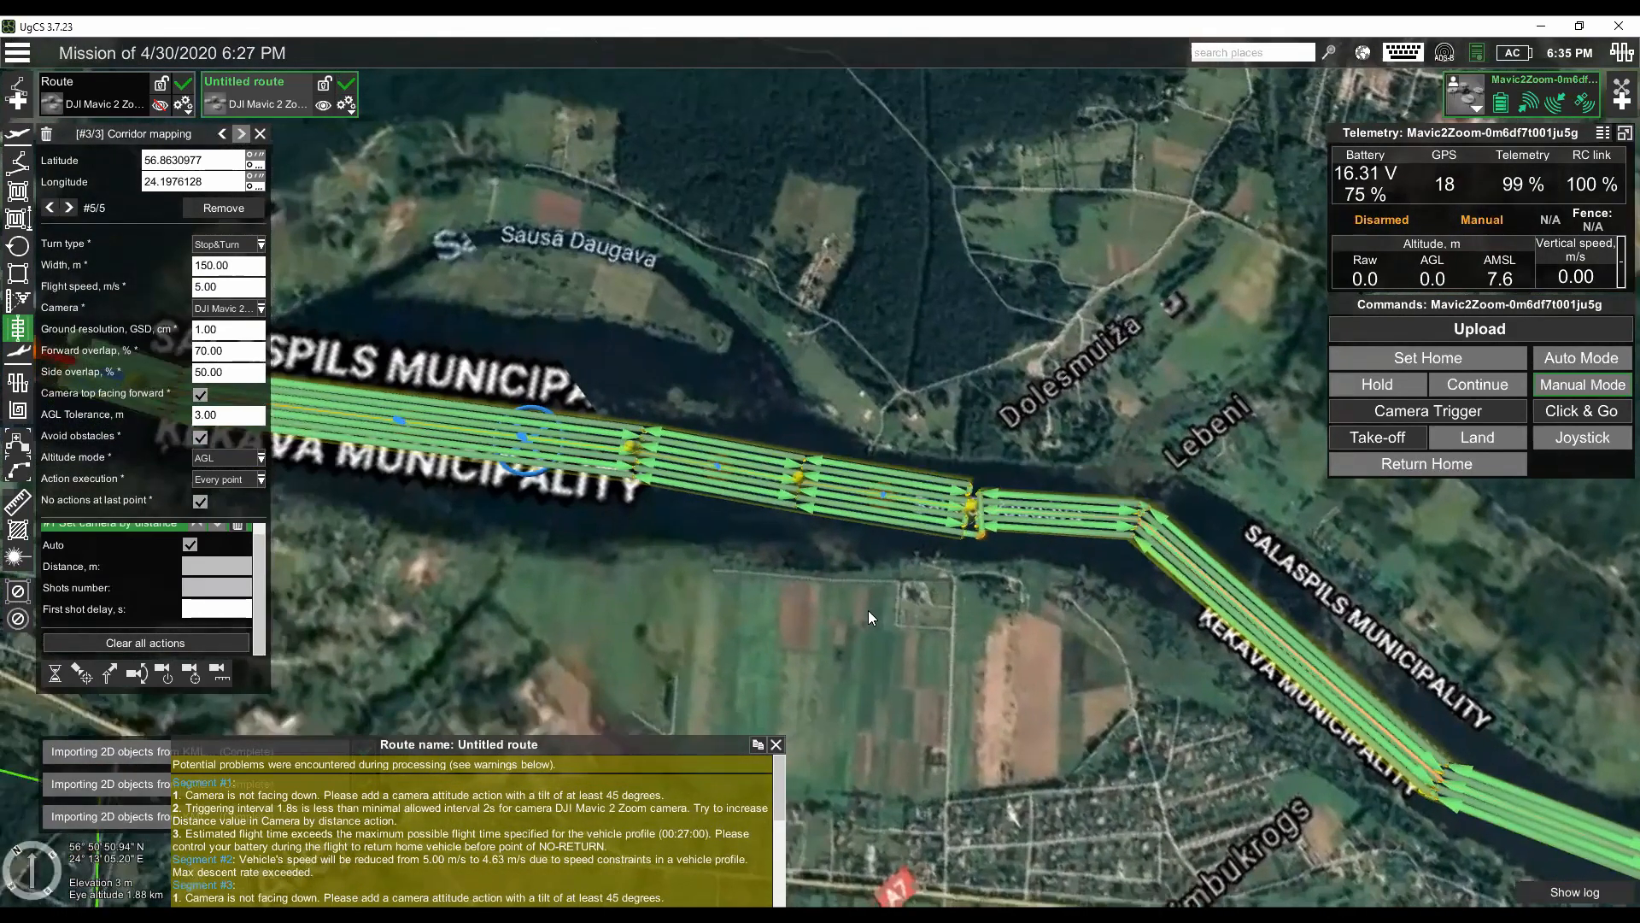
pyautogui.scroll(-2, 874, 620)
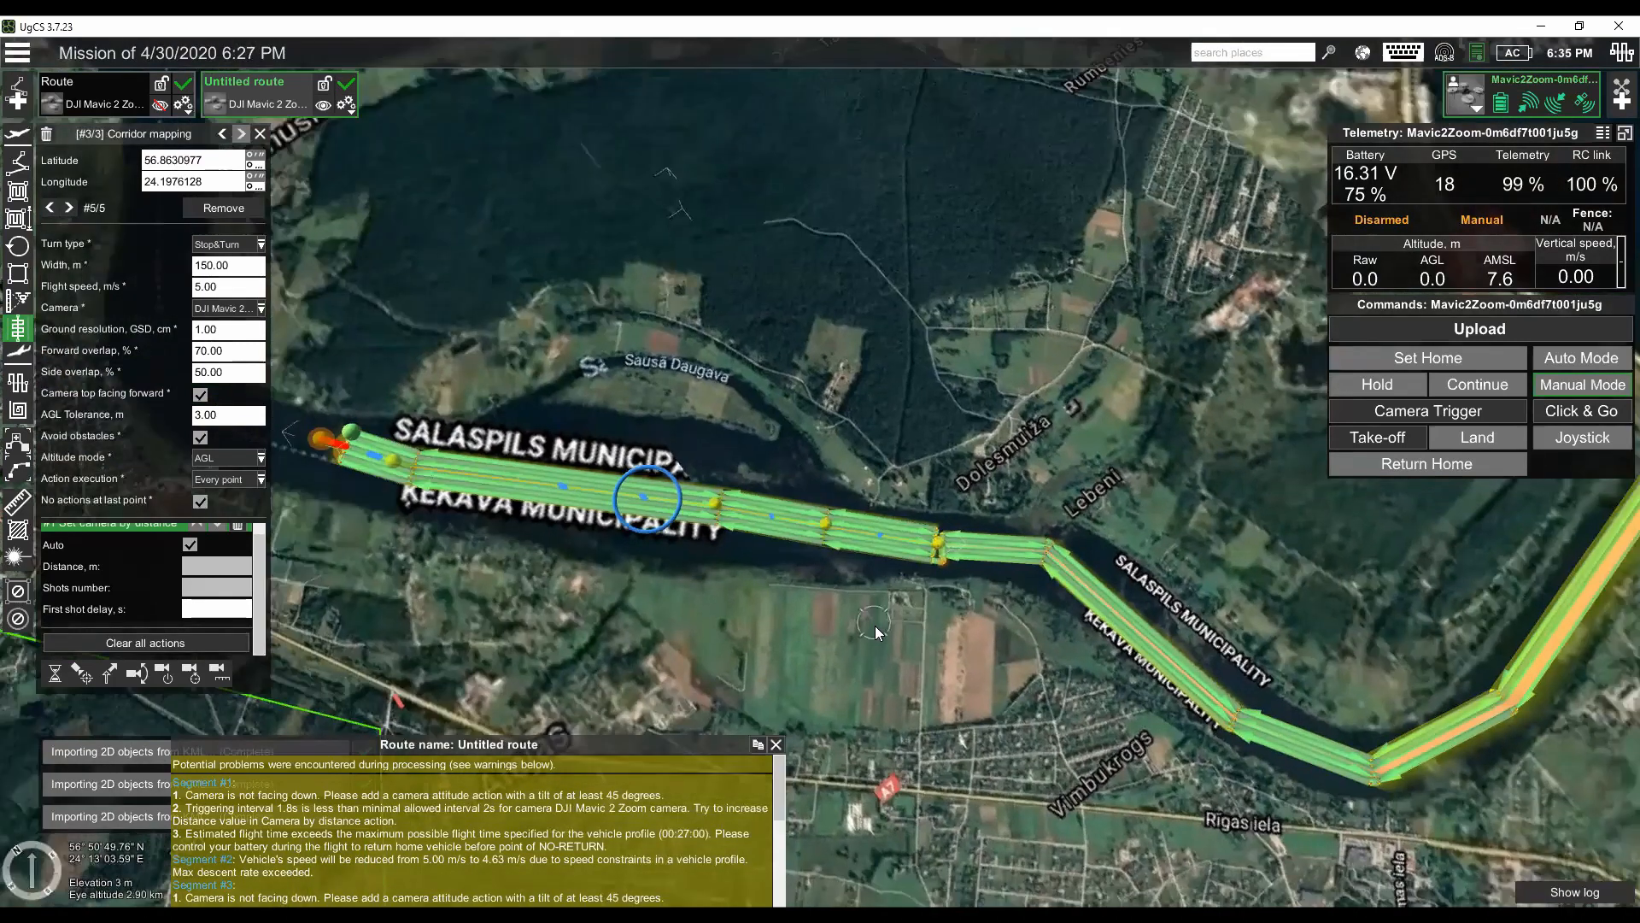
pyautogui.scroll(-2, 1461, 516)
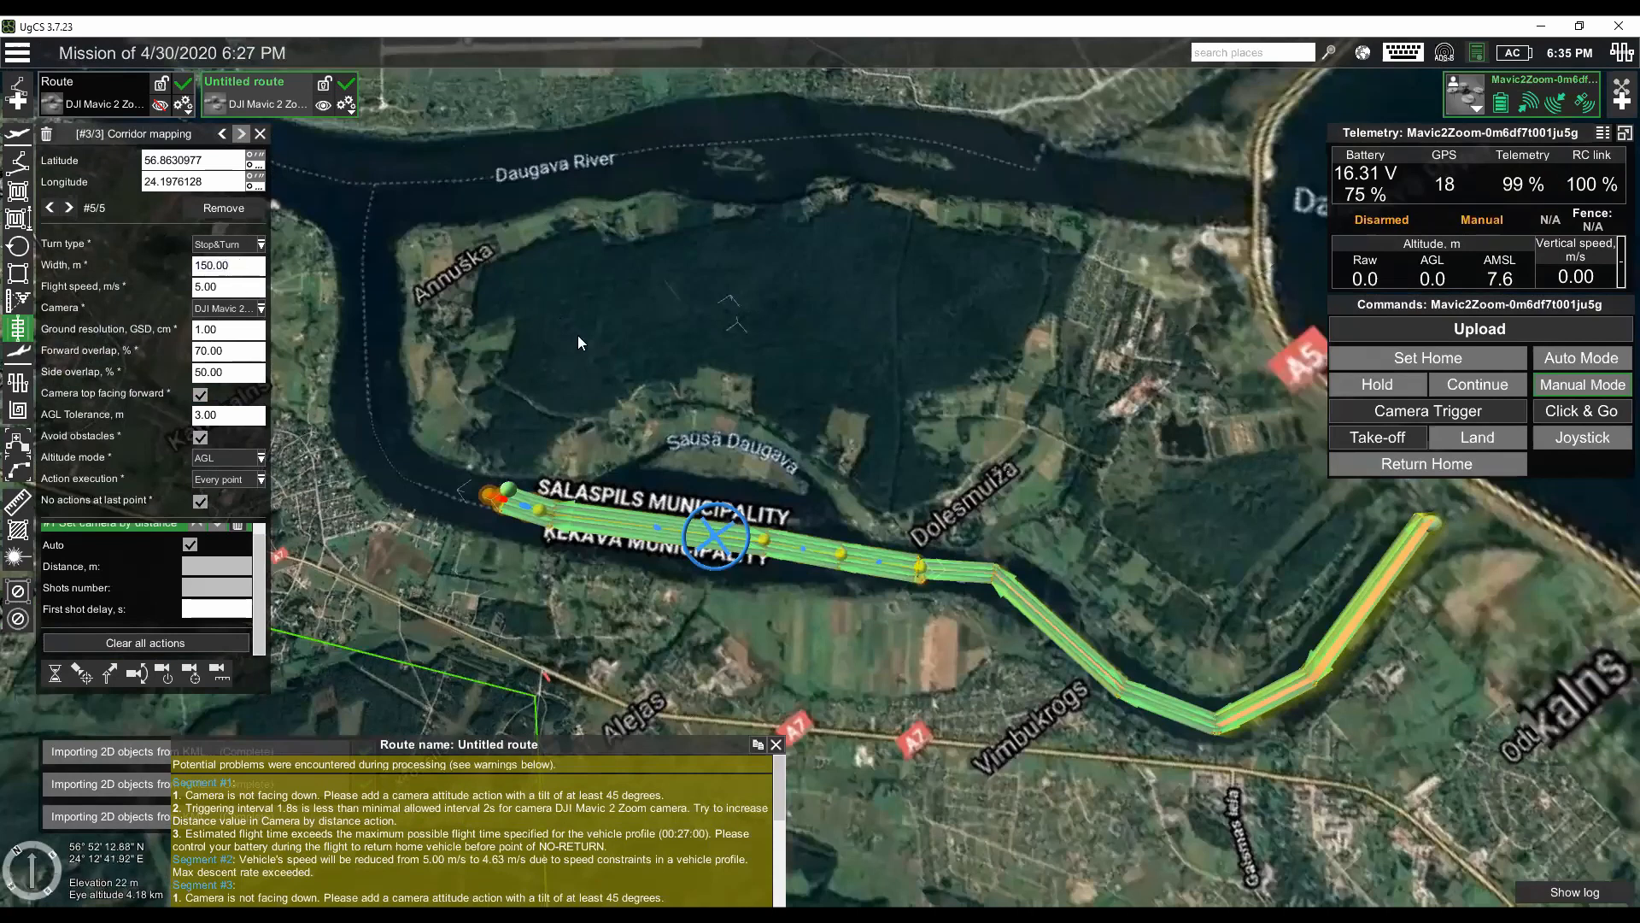
pyautogui.click(224, 266)
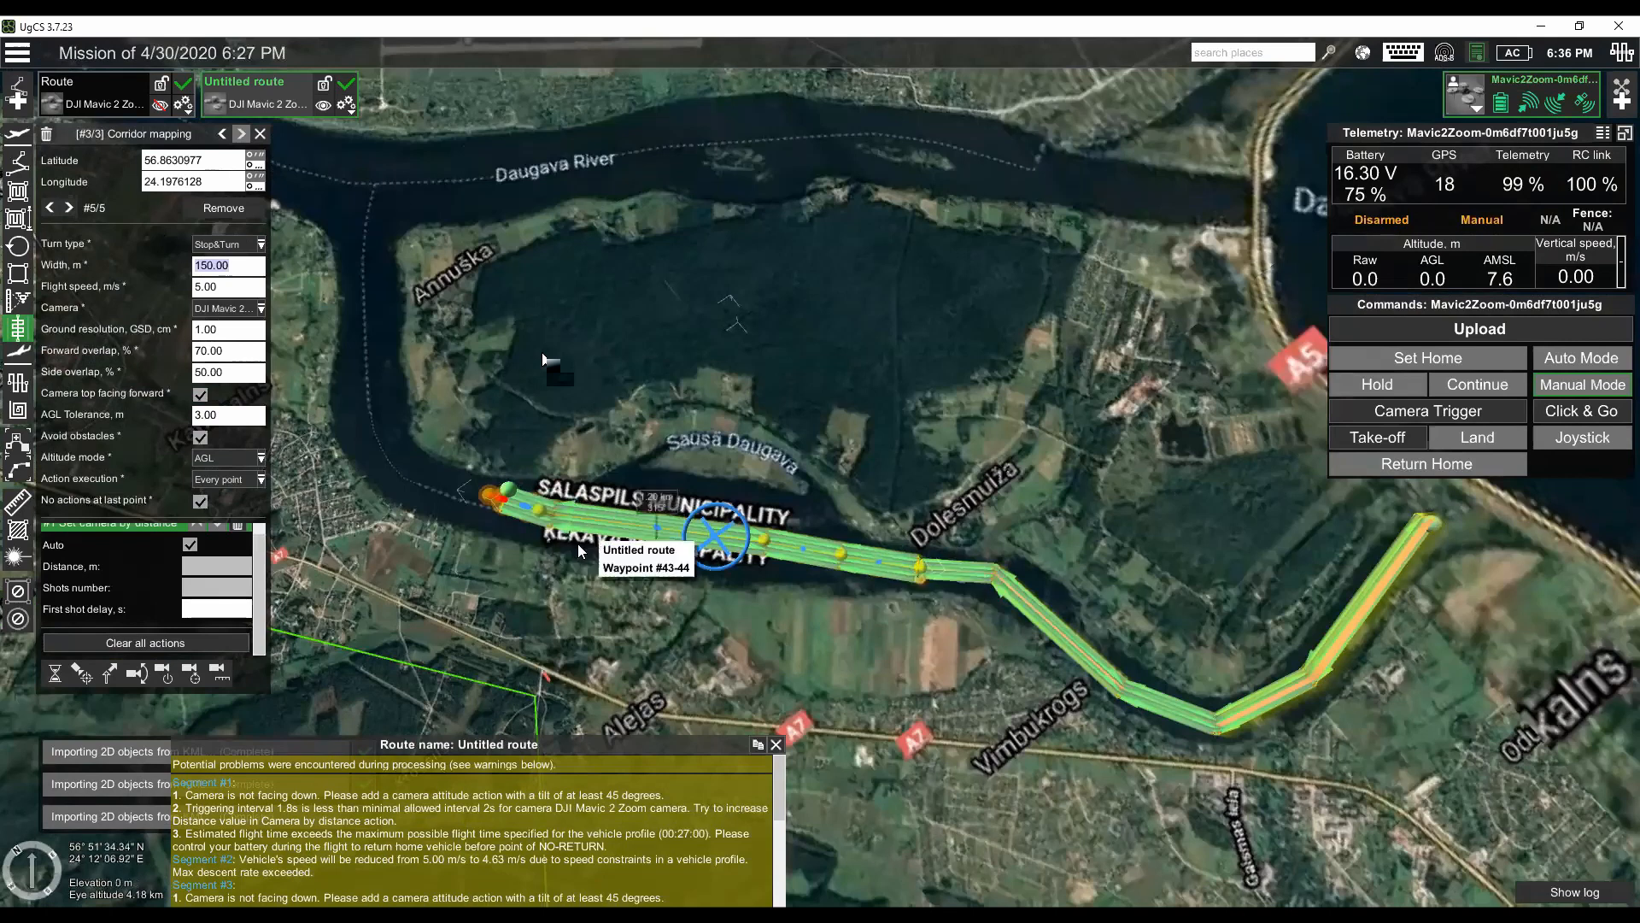
pyautogui.moveTo(499, 577); pyautogui.dragTo(568, 605)
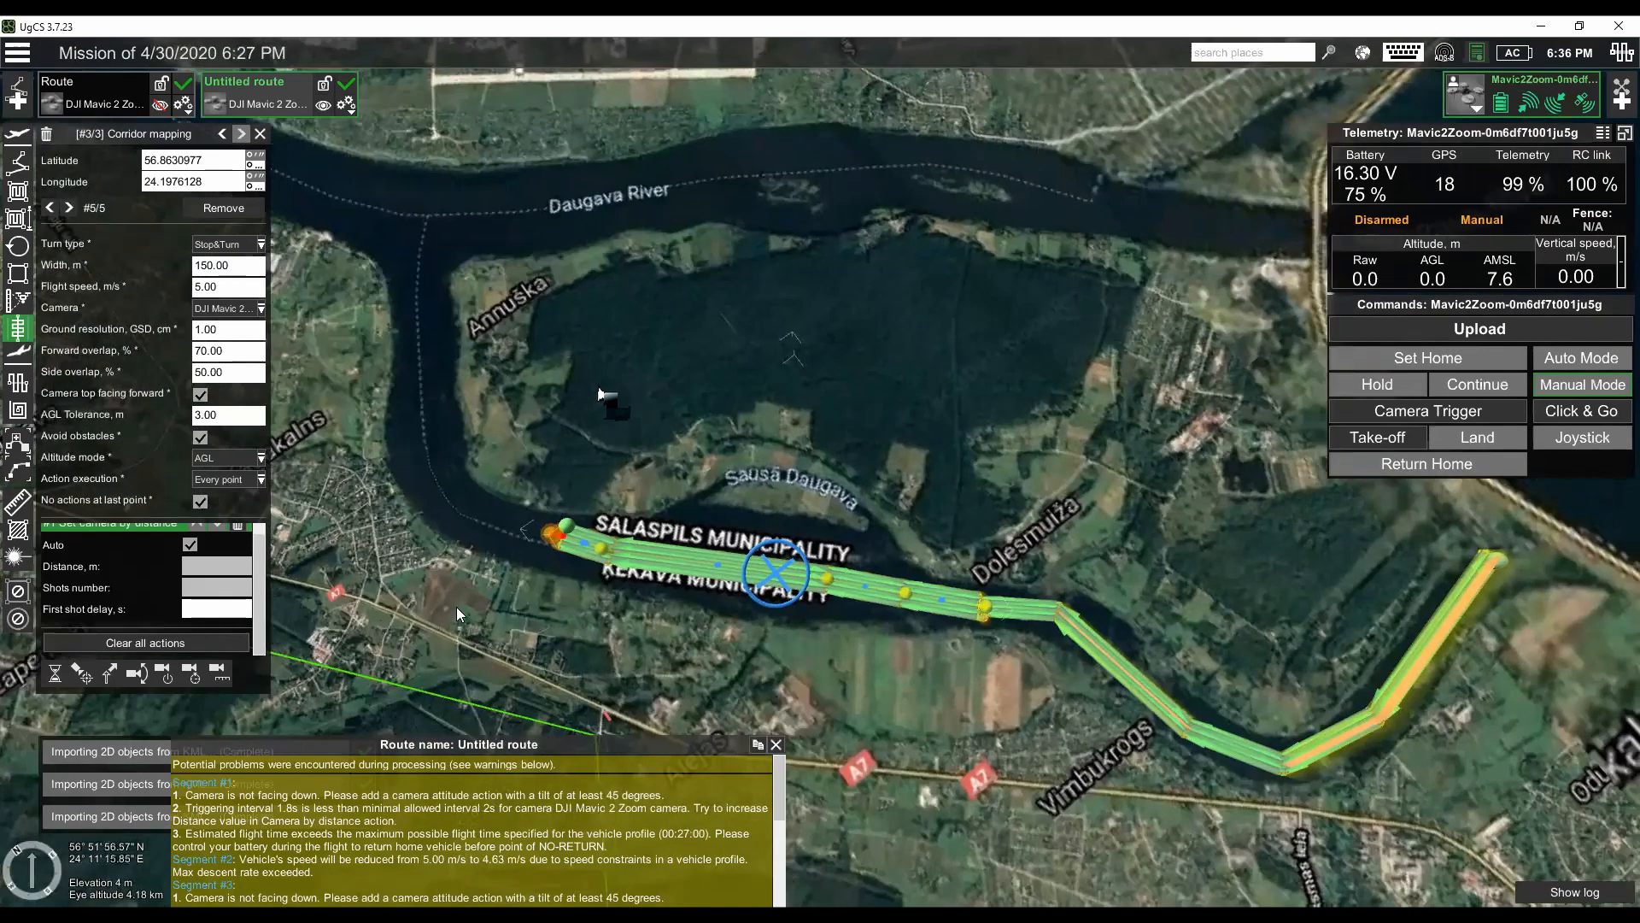
pyautogui.moveTo(776, 427); pyautogui.dragTo(708, 492)
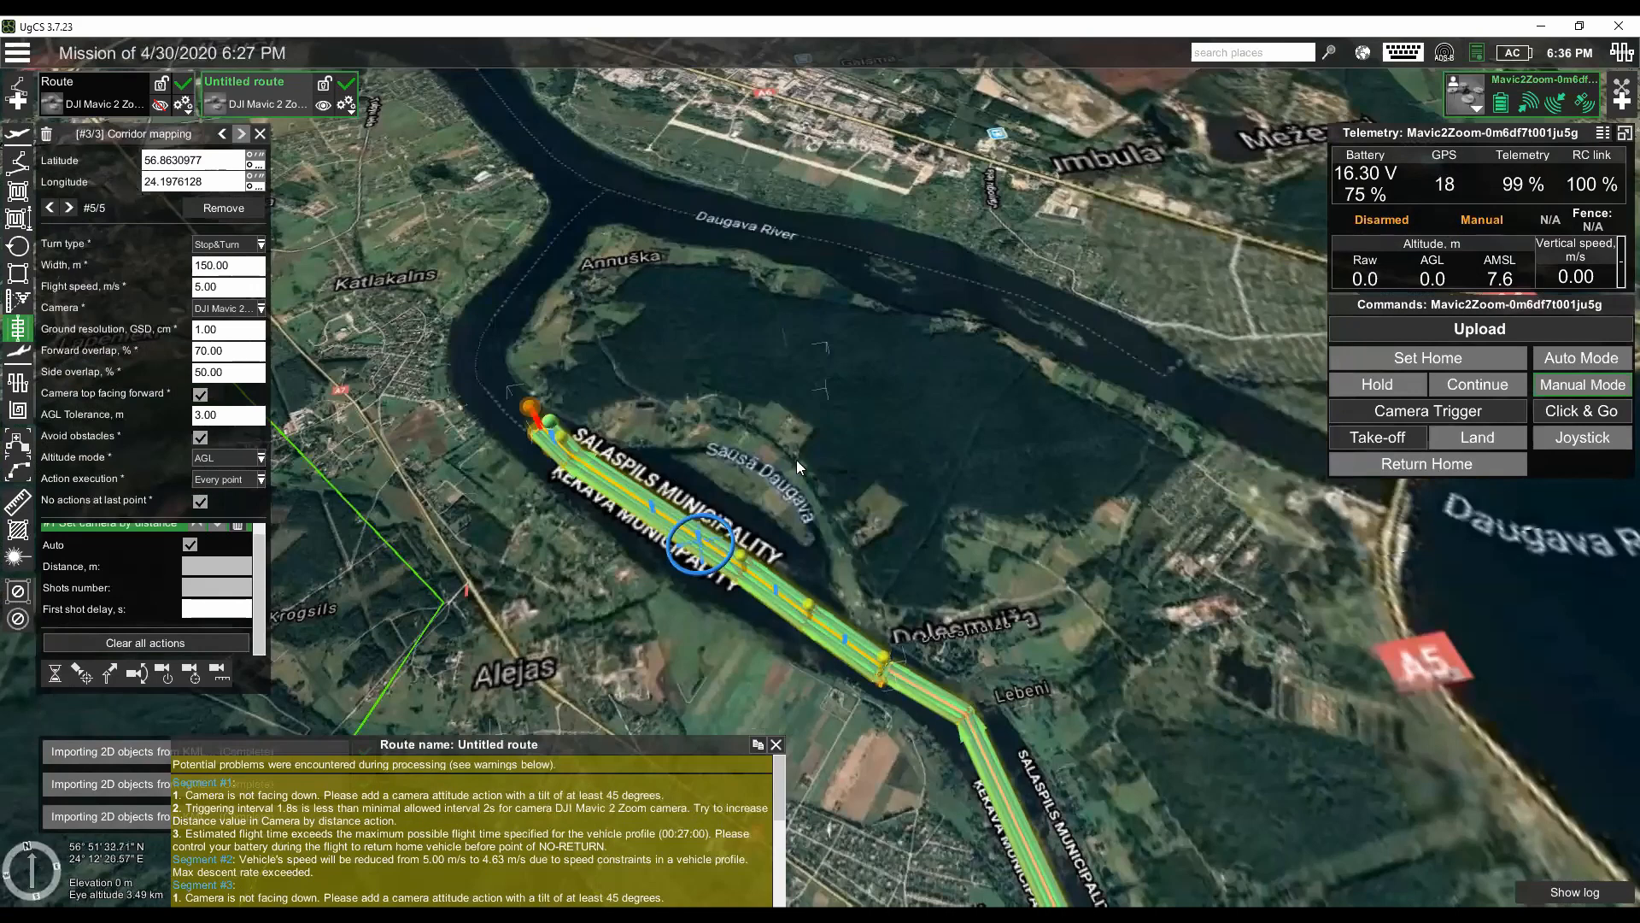
pyautogui.scroll(1, 658, 588)
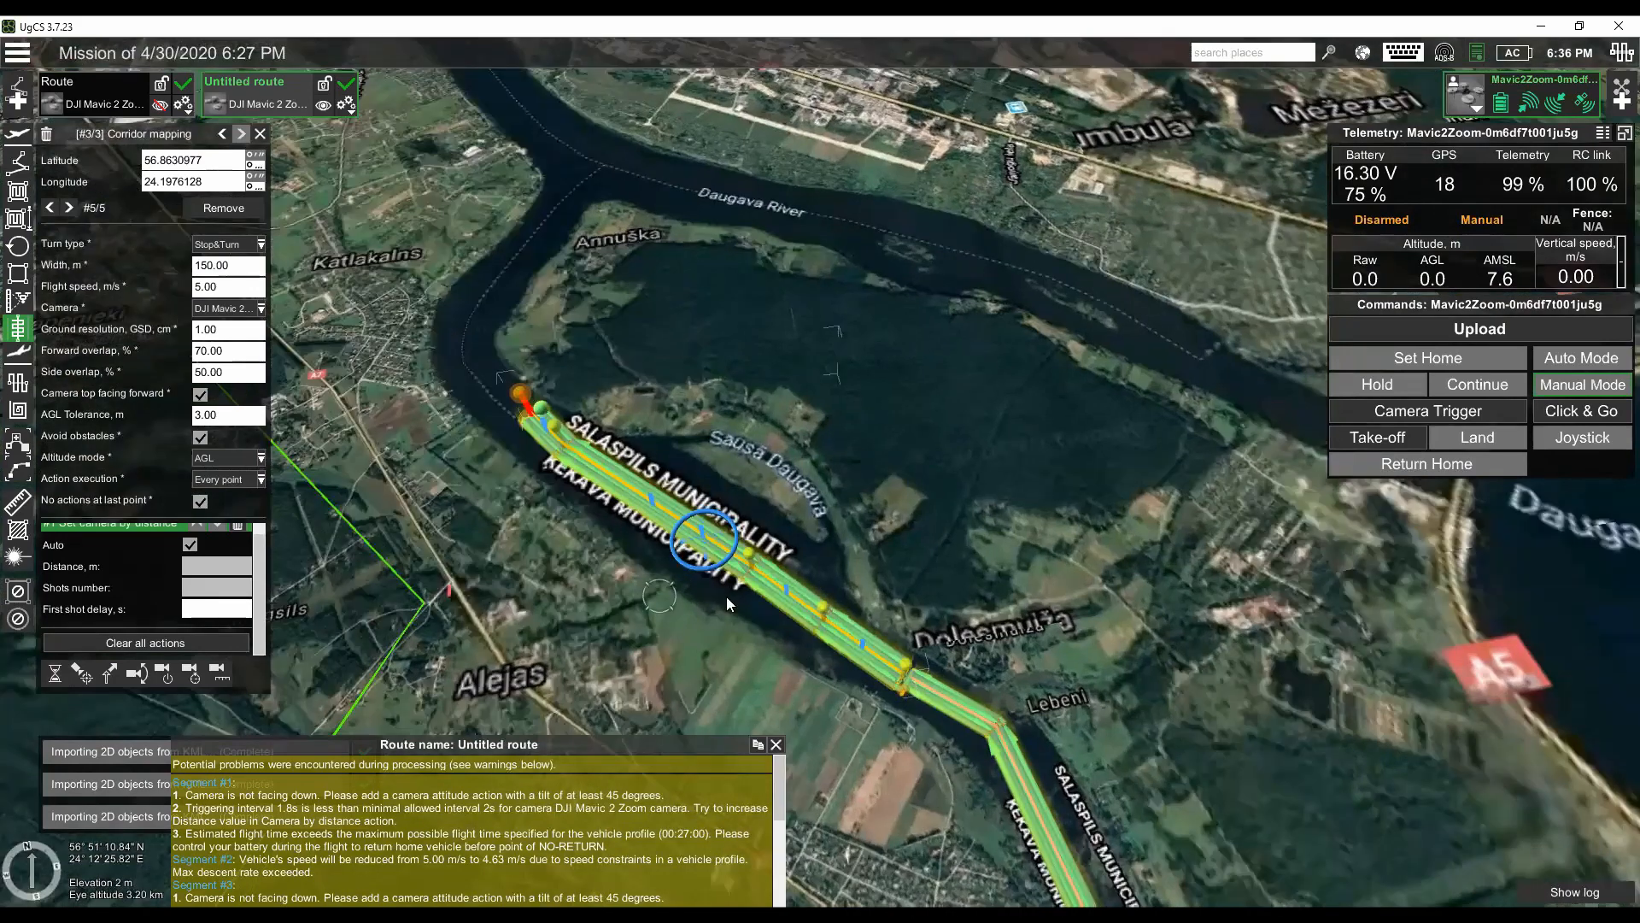
pyautogui.scroll(2, 726, 596)
pyautogui.scroll(2, 795, 564)
pyautogui.moveTo(790, 555); pyautogui.dragTo(260, 261)
# - Narrow the second corridor to a width of 10 m
pyautogui.doubleClick(227, 265)
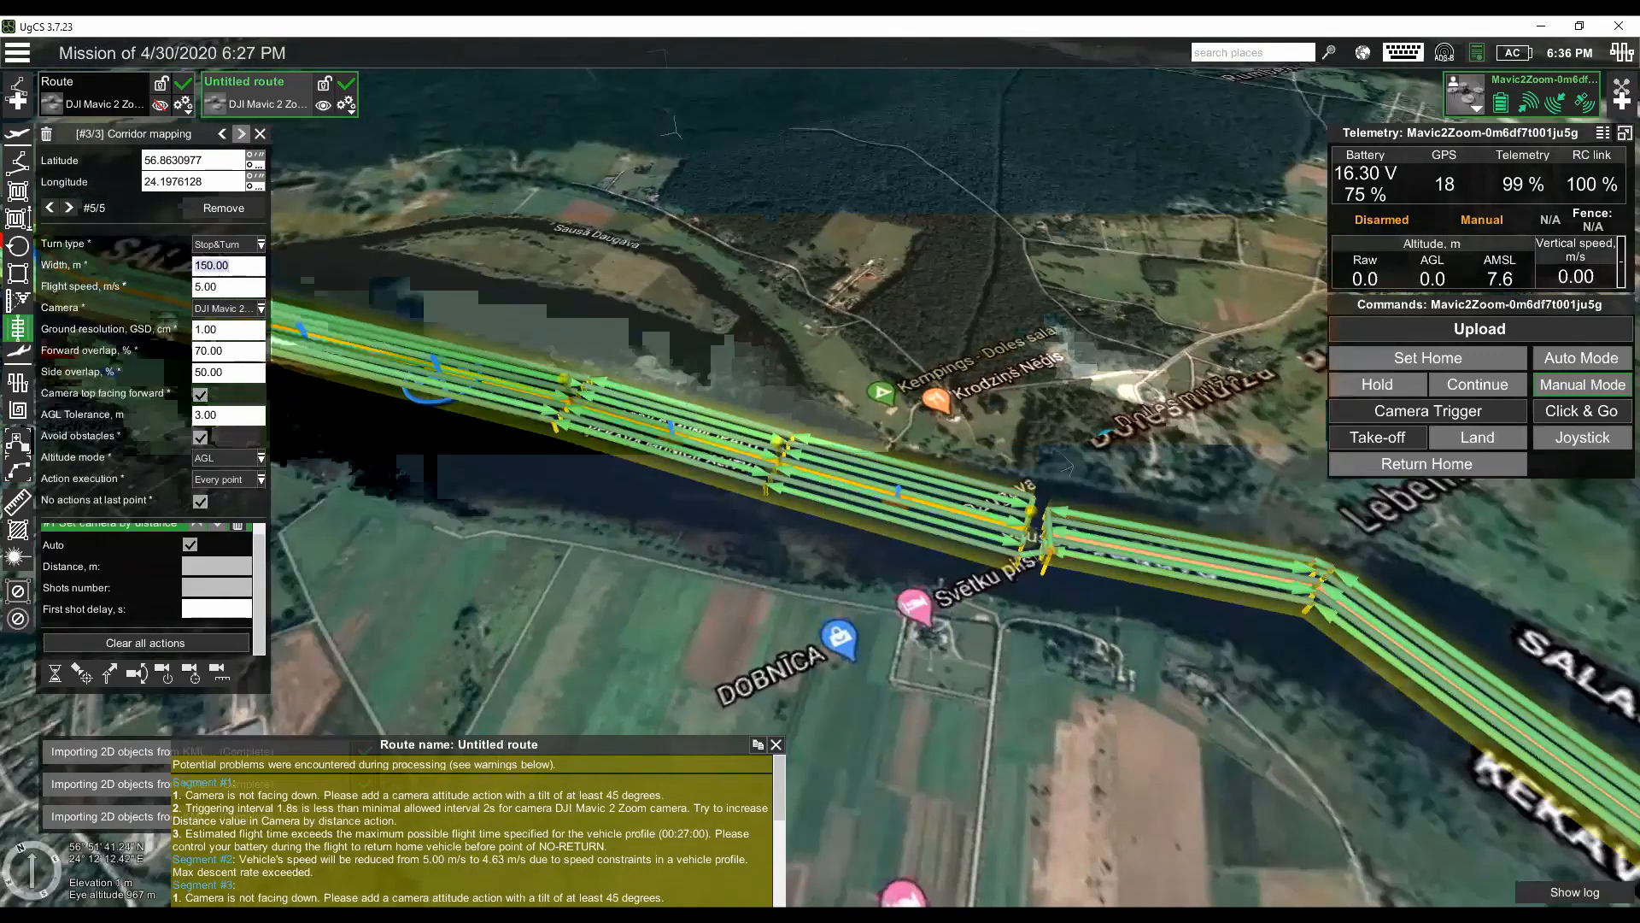
pyautogui.write('10')
pyautogui.press('Tab')
pyautogui.hotkey('shift', 'Tab')
pyautogui.write('10')
pyautogui.press('Tab')
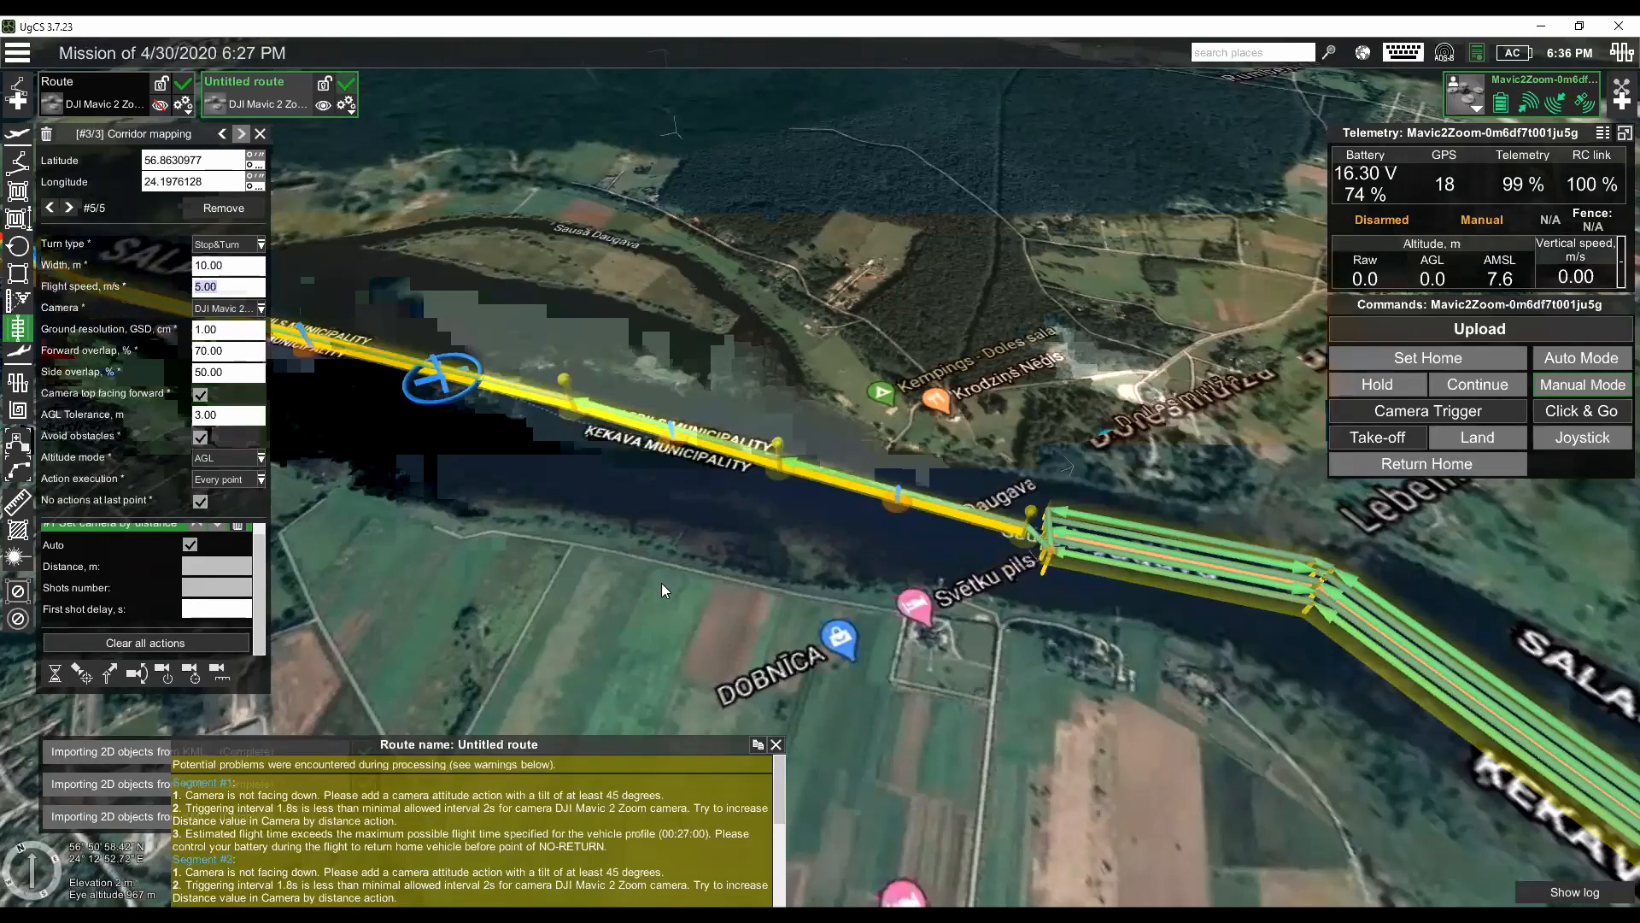
# - Insert an extra point midway along the second corridor's first section, opposite Kempings - Doles sala, and shift it slightly
pyautogui.scroll(2, 661, 585)
pyautogui.moveTo(972, 474); pyautogui.dragTo(968, 552)
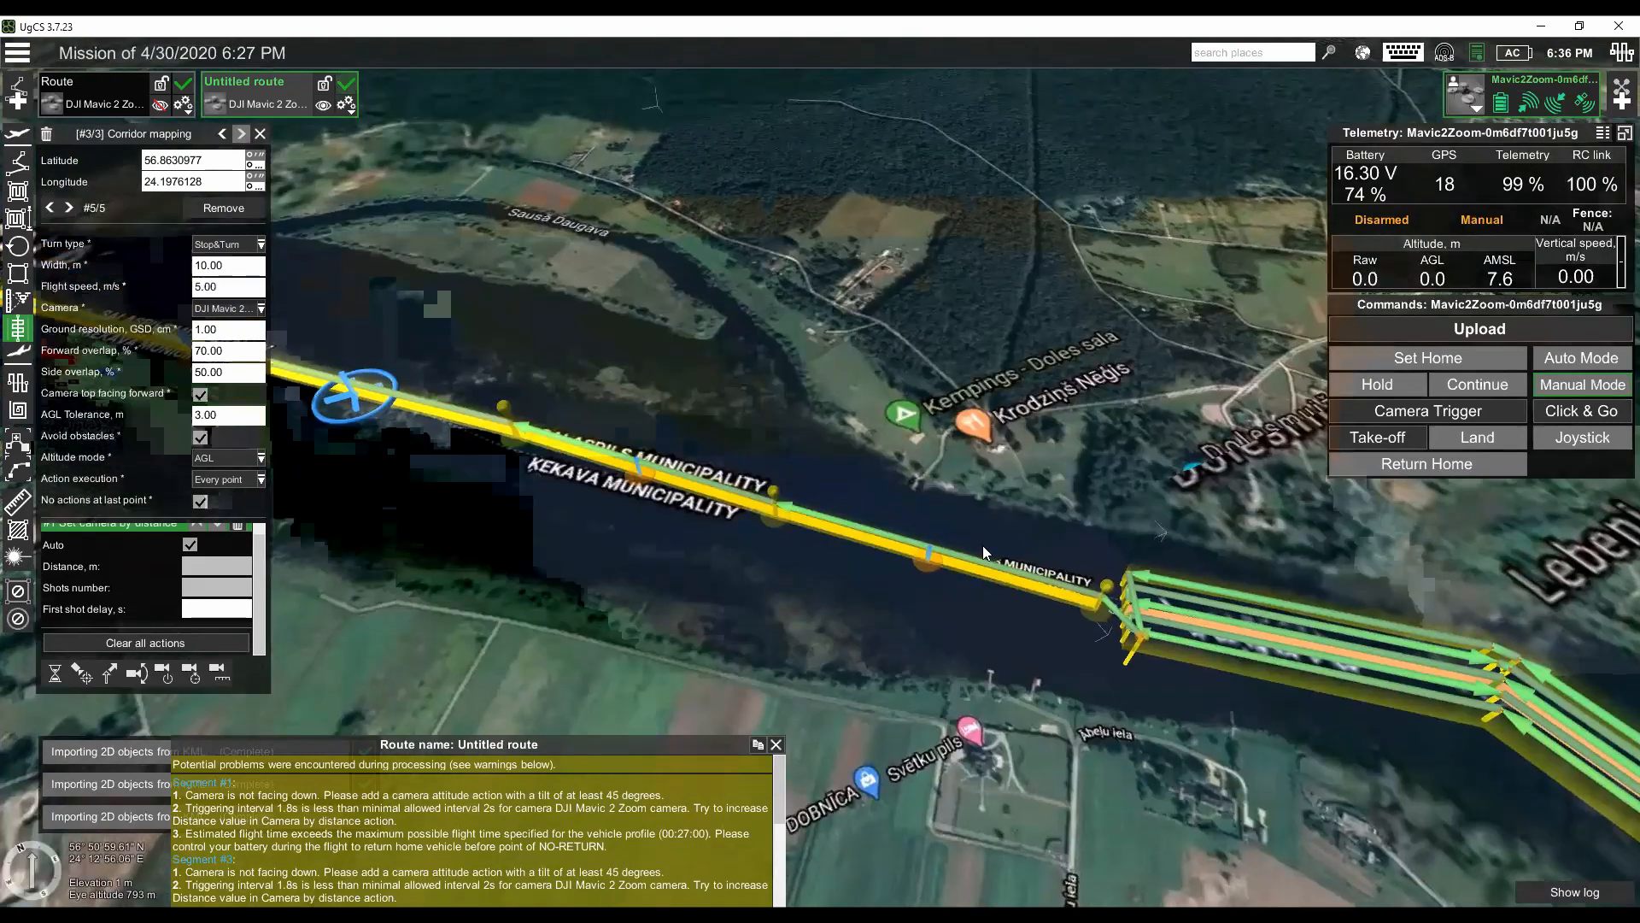
pyautogui.scroll(2, 982, 552)
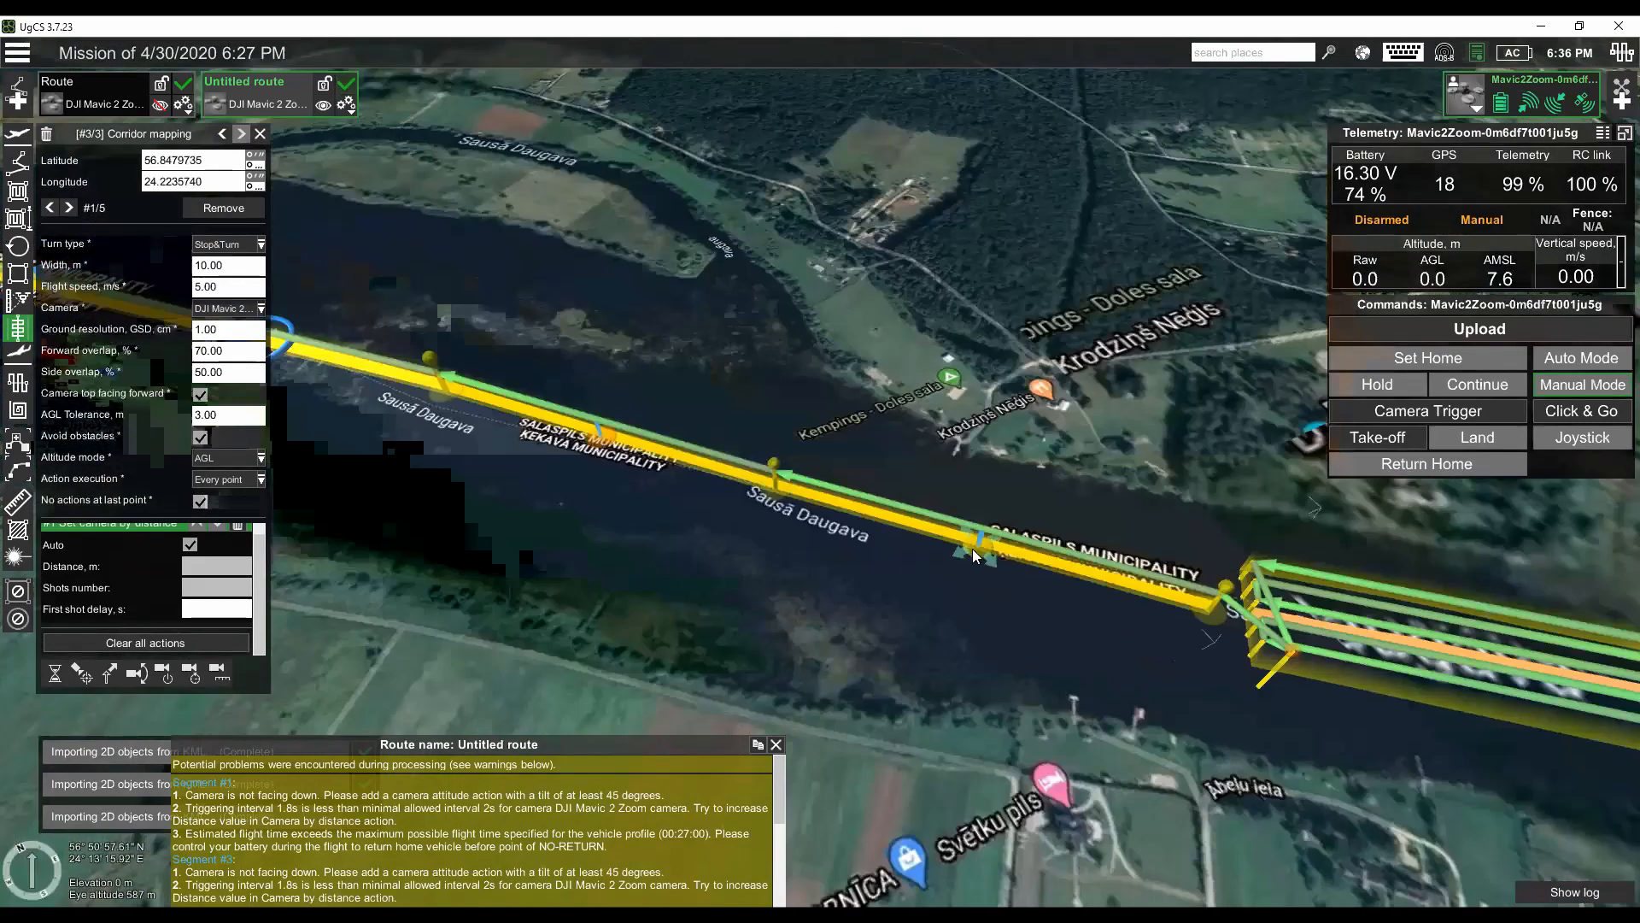
pyautogui.moveTo(970, 593); pyautogui.dragTo(973, 636)
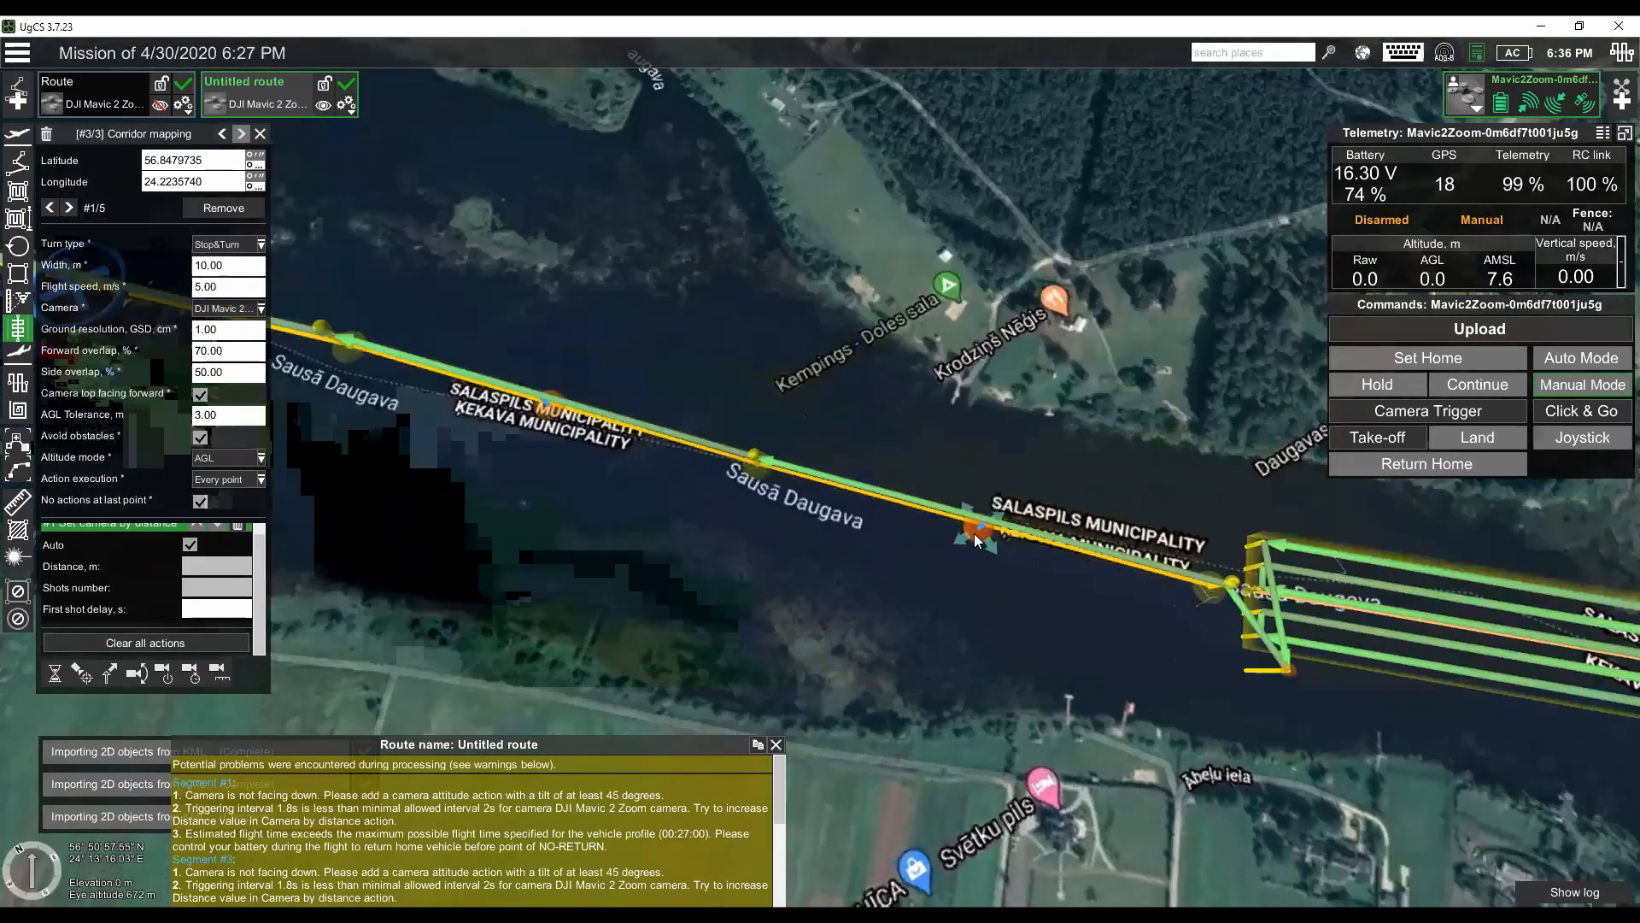
pyautogui.click(977, 541)
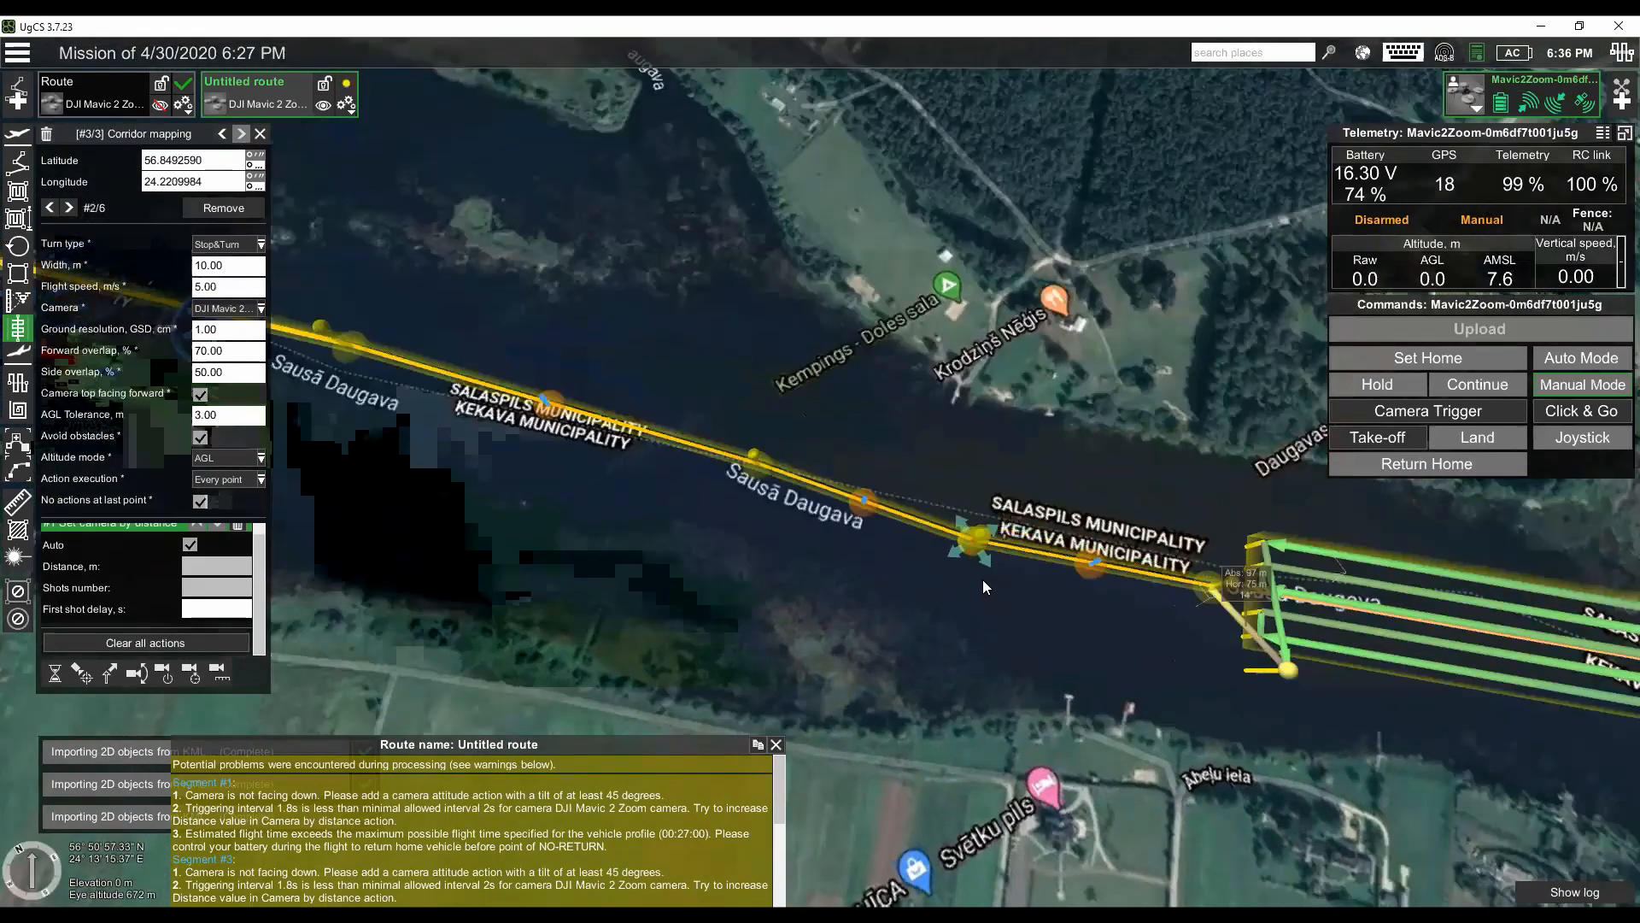
pyautogui.moveTo(974, 550)
pyautogui.mouseDown()
pyautogui.moveTo(979, 530)
pyautogui.moveTo(975, 560)
pyautogui.mouseUp()
pyautogui.scroll(4, 966, 564)
pyautogui.moveTo(985, 492)
pyautogui.mouseDown()
pyautogui.moveTo(979, 521)
pyautogui.moveTo(988, 477)
pyautogui.mouseUp()
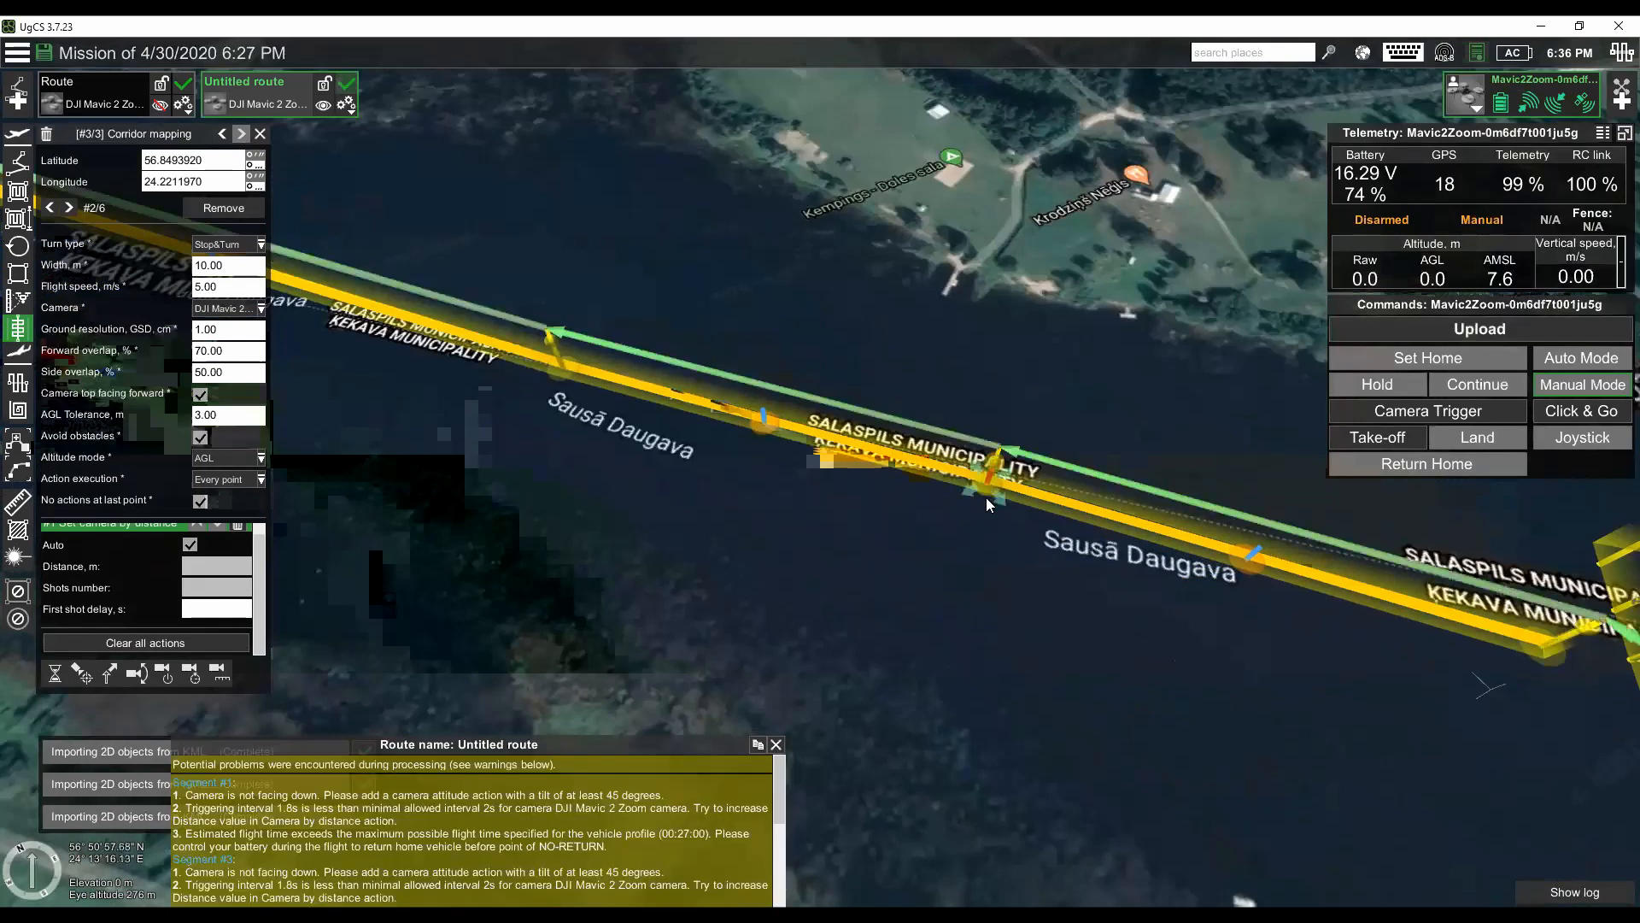
# - Set the second corridor's width to 50 m
pyautogui.moveTo(977, 540)
pyautogui.mouseDown()
pyautogui.moveTo(1008, 450)
pyautogui.moveTo(983, 521)
pyautogui.mouseUp()
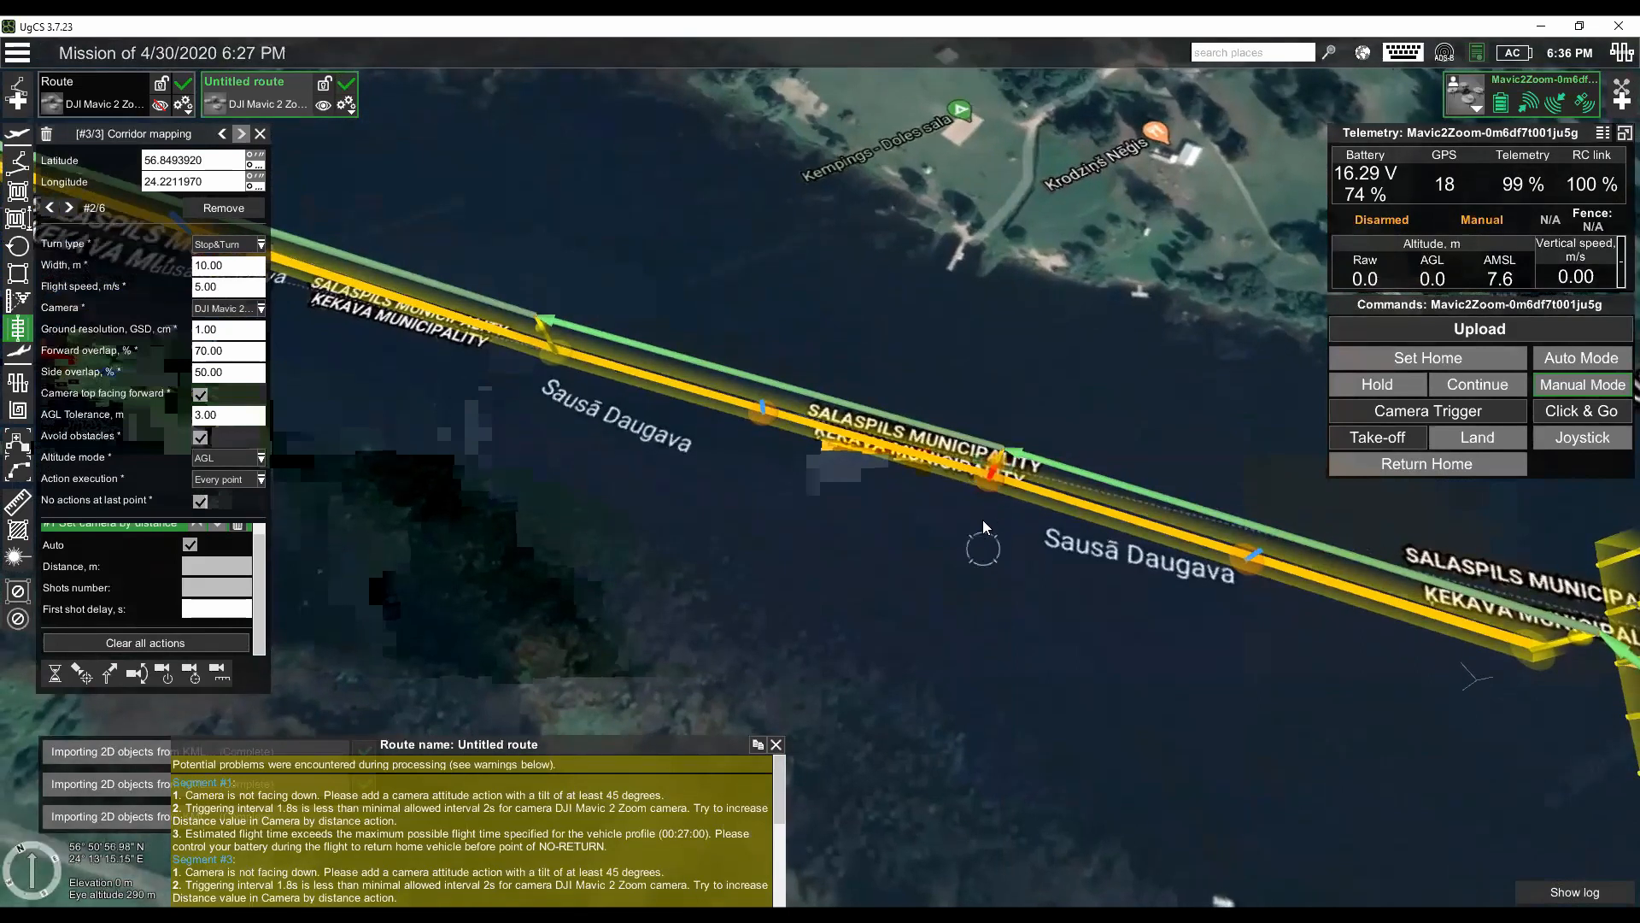
pyautogui.scroll(5, 983, 521)
pyautogui.moveTo(239, 266); pyautogui.dragTo(170, 261)
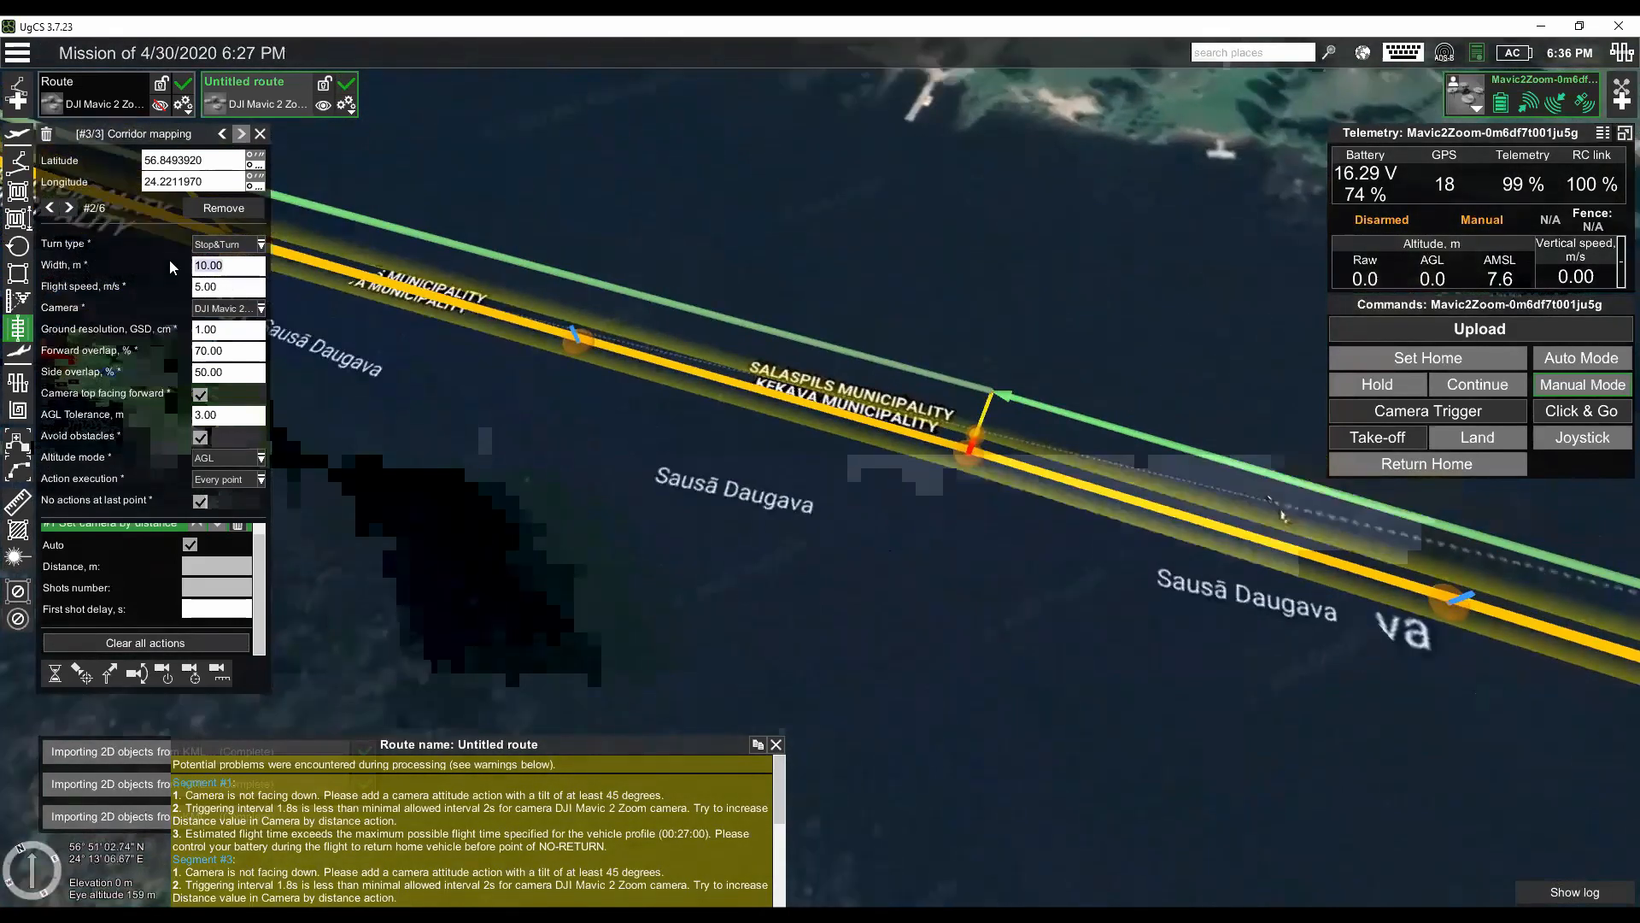
pyautogui.write('50')
pyautogui.press('Tab')
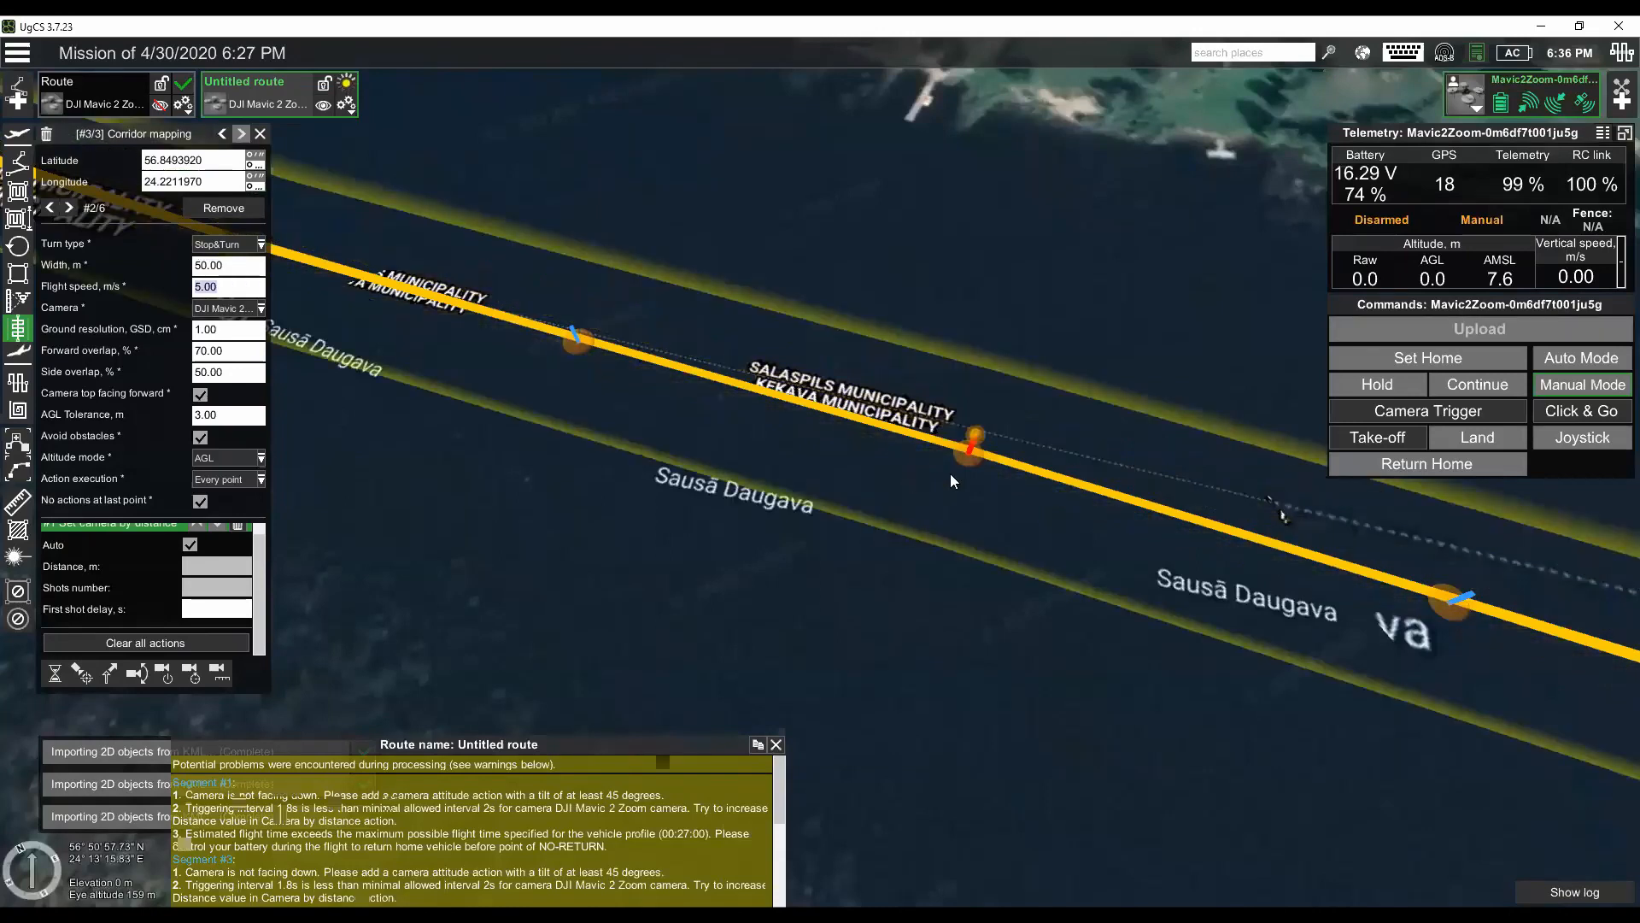
# - Examine the 50 m corridor's flight lines around the inserted point and along the river to its far end near Annuška
pyautogui.moveTo(950, 575); pyautogui.dragTo(641, 475)
pyautogui.moveTo(1018, 458); pyautogui.dragTo(713, 373)
pyautogui.moveTo(735, 353)
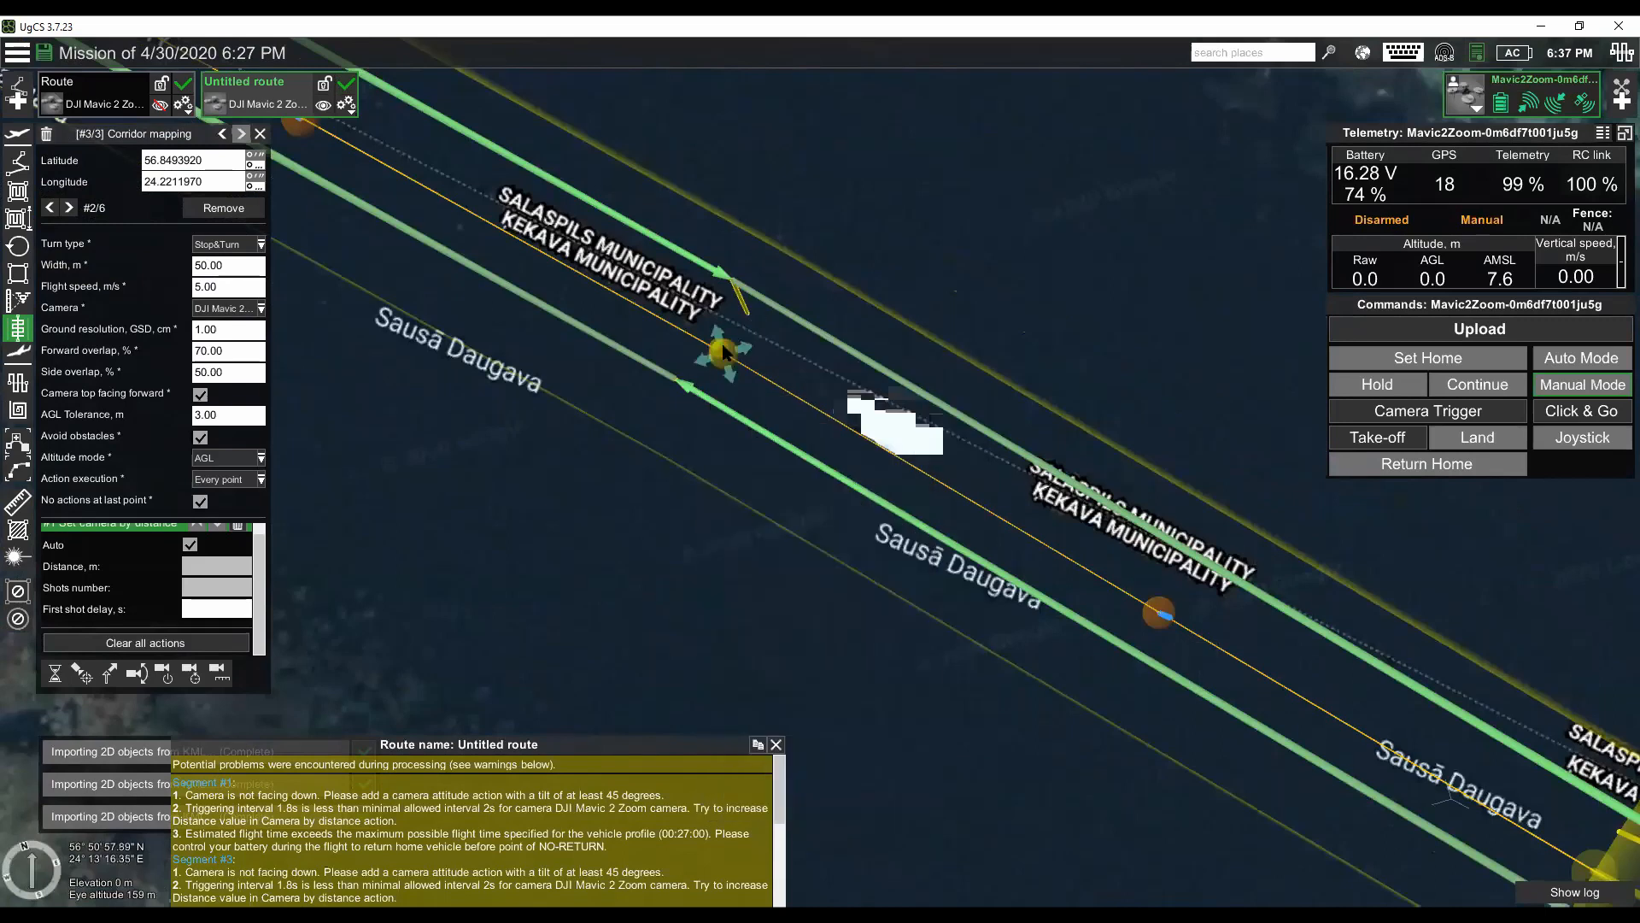
pyautogui.scroll(2, 644, 496)
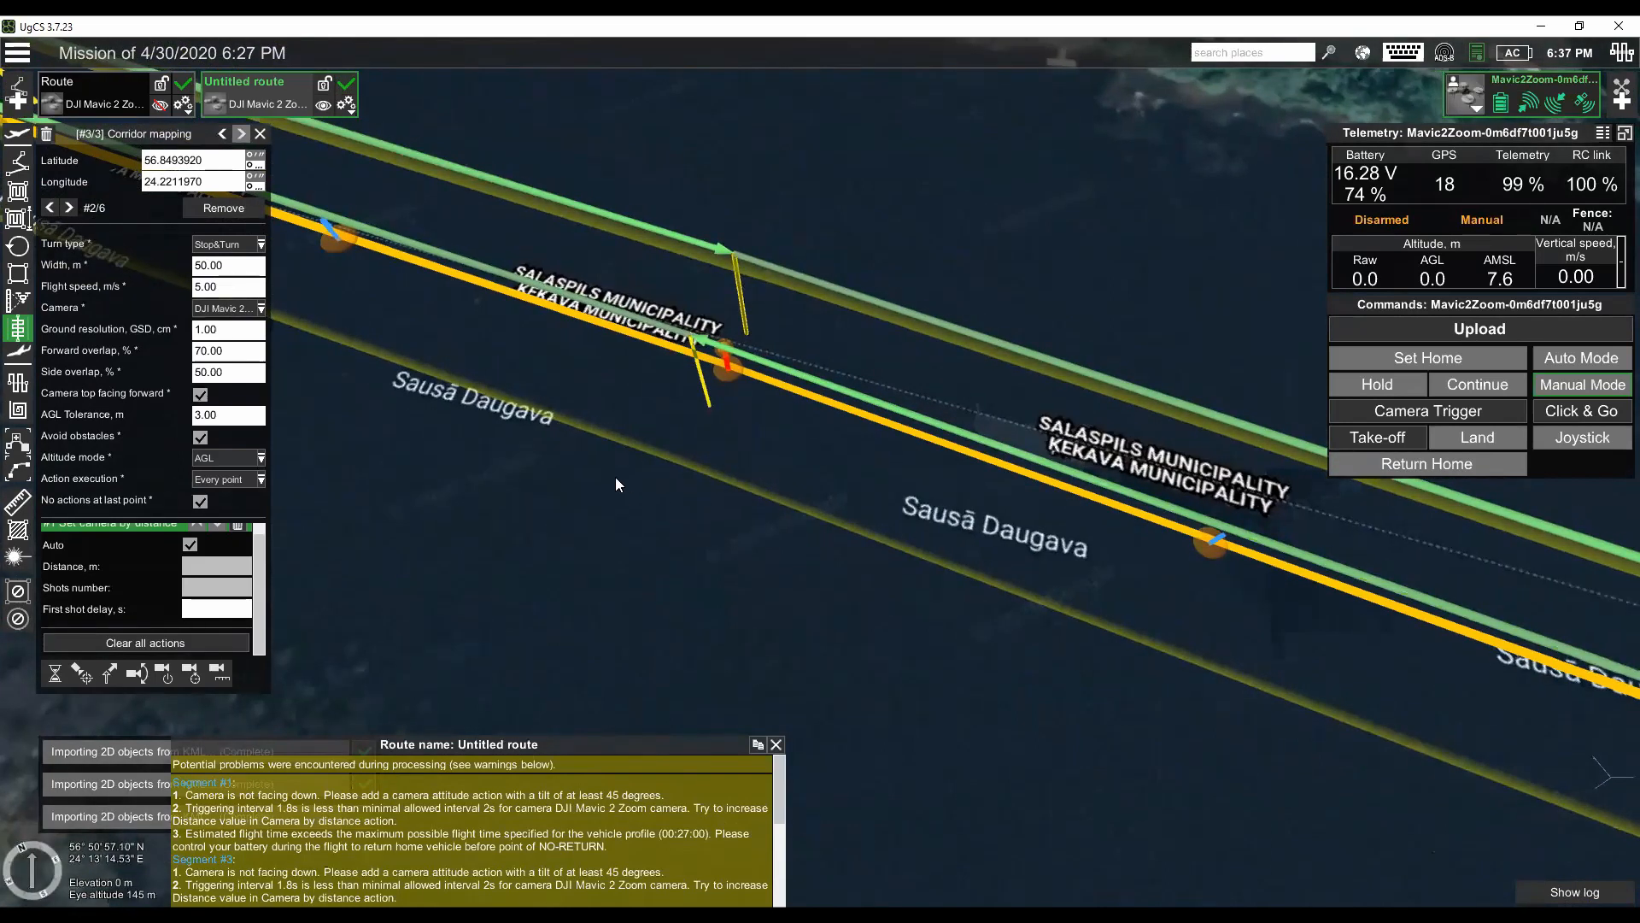
pyautogui.scroll(-4, 691, 562)
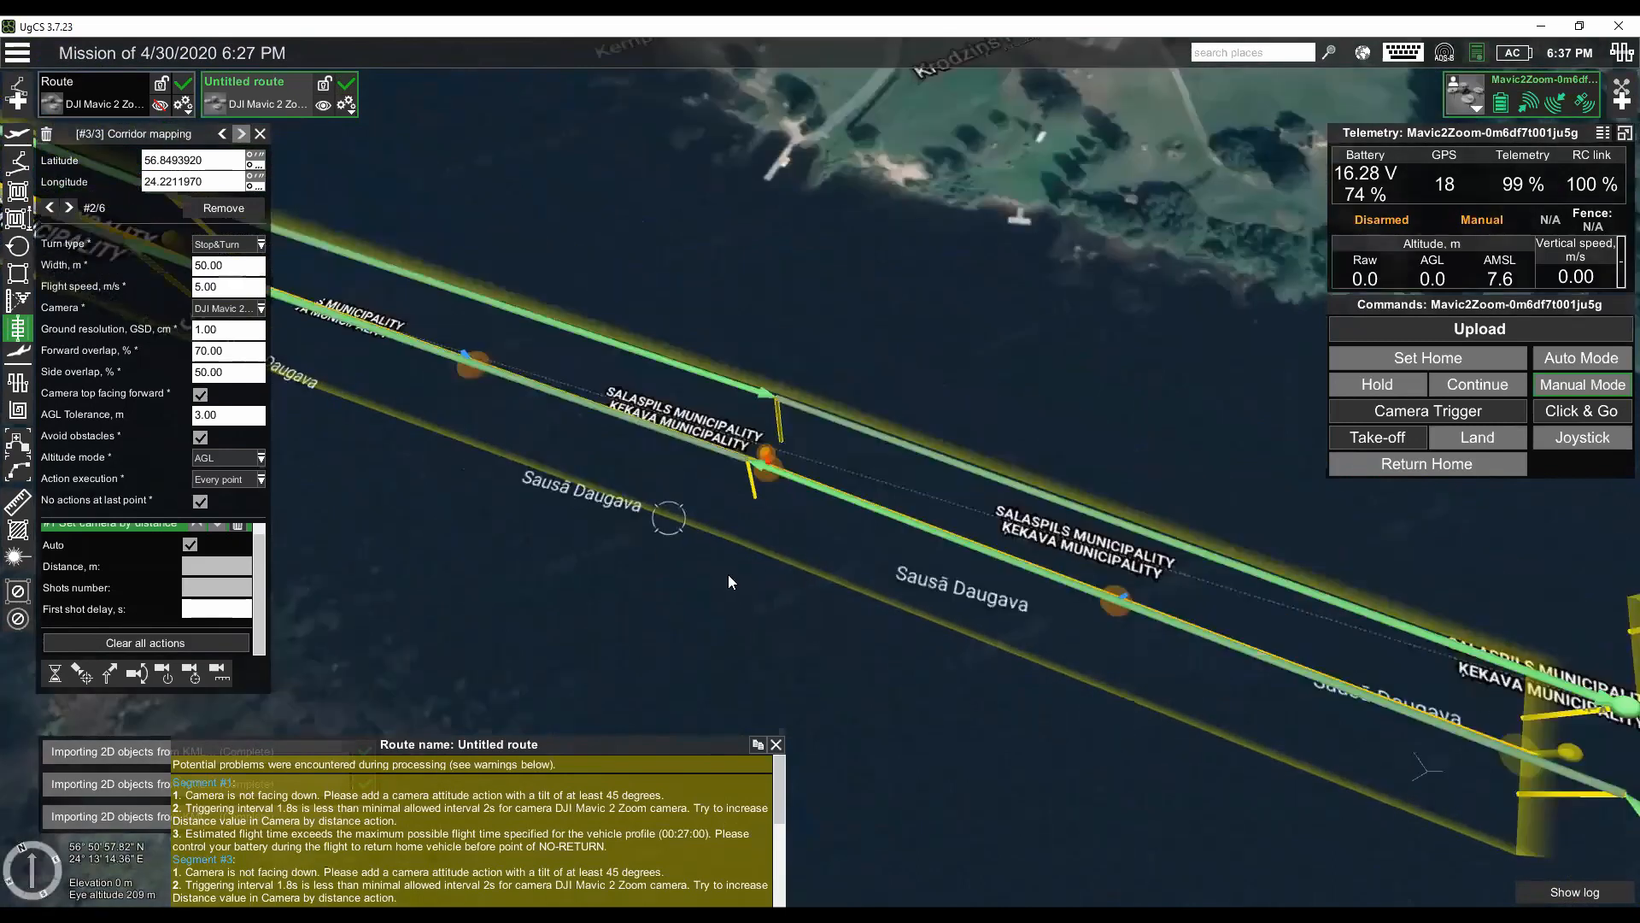
pyautogui.moveTo(547, 333); pyautogui.dragTo(987, 538)
pyautogui.scroll(-5, 1126, 571)
pyautogui.scroll(-2, 974, 492)
pyautogui.moveTo(644, 438); pyautogui.dragTo(1027, 630)
pyautogui.moveTo(896, 517); pyautogui.dragTo(1010, 631)
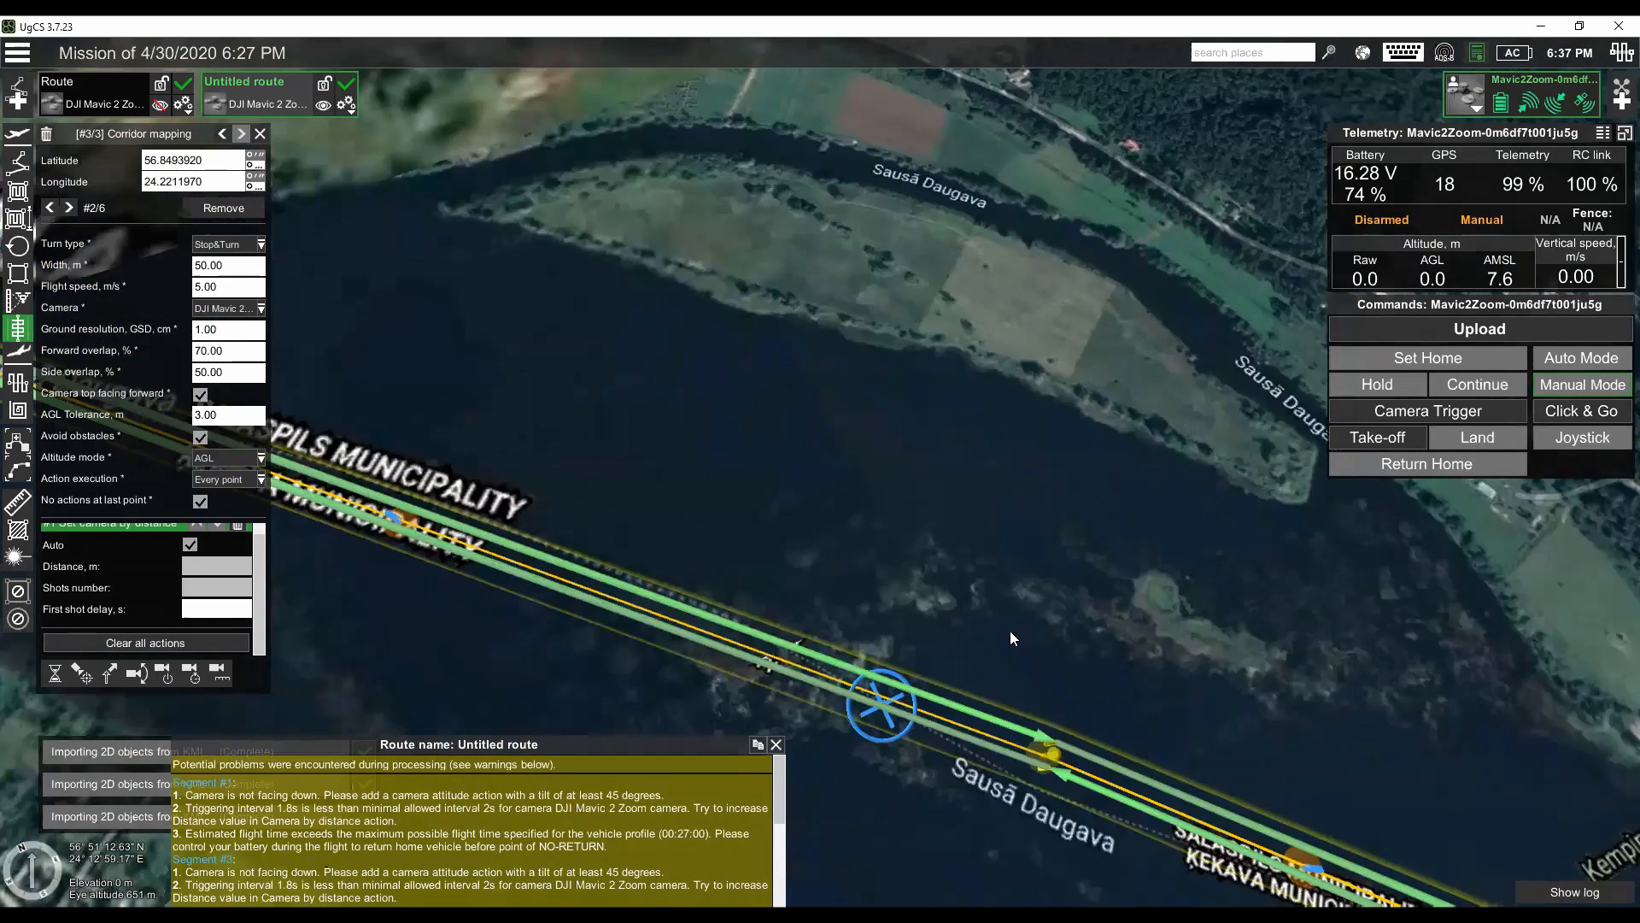
pyautogui.scroll(-4, 1020, 634)
pyautogui.moveTo(541, 634); pyautogui.dragTo(741, 738)
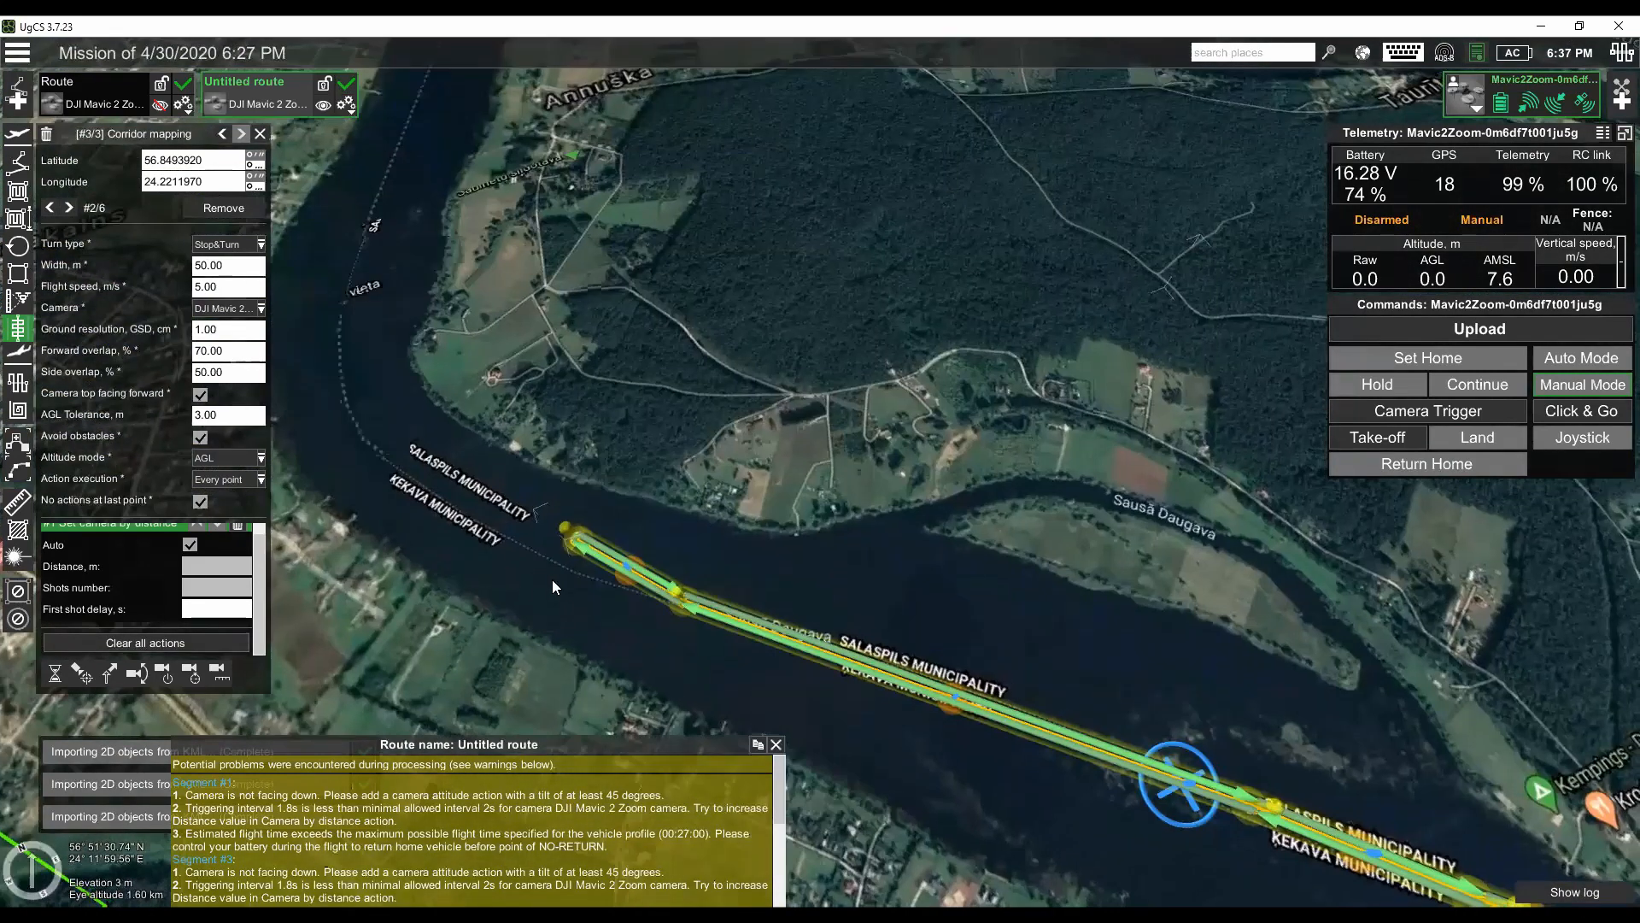
pyautogui.moveTo(538, 586); pyautogui.dragTo(564, 630)
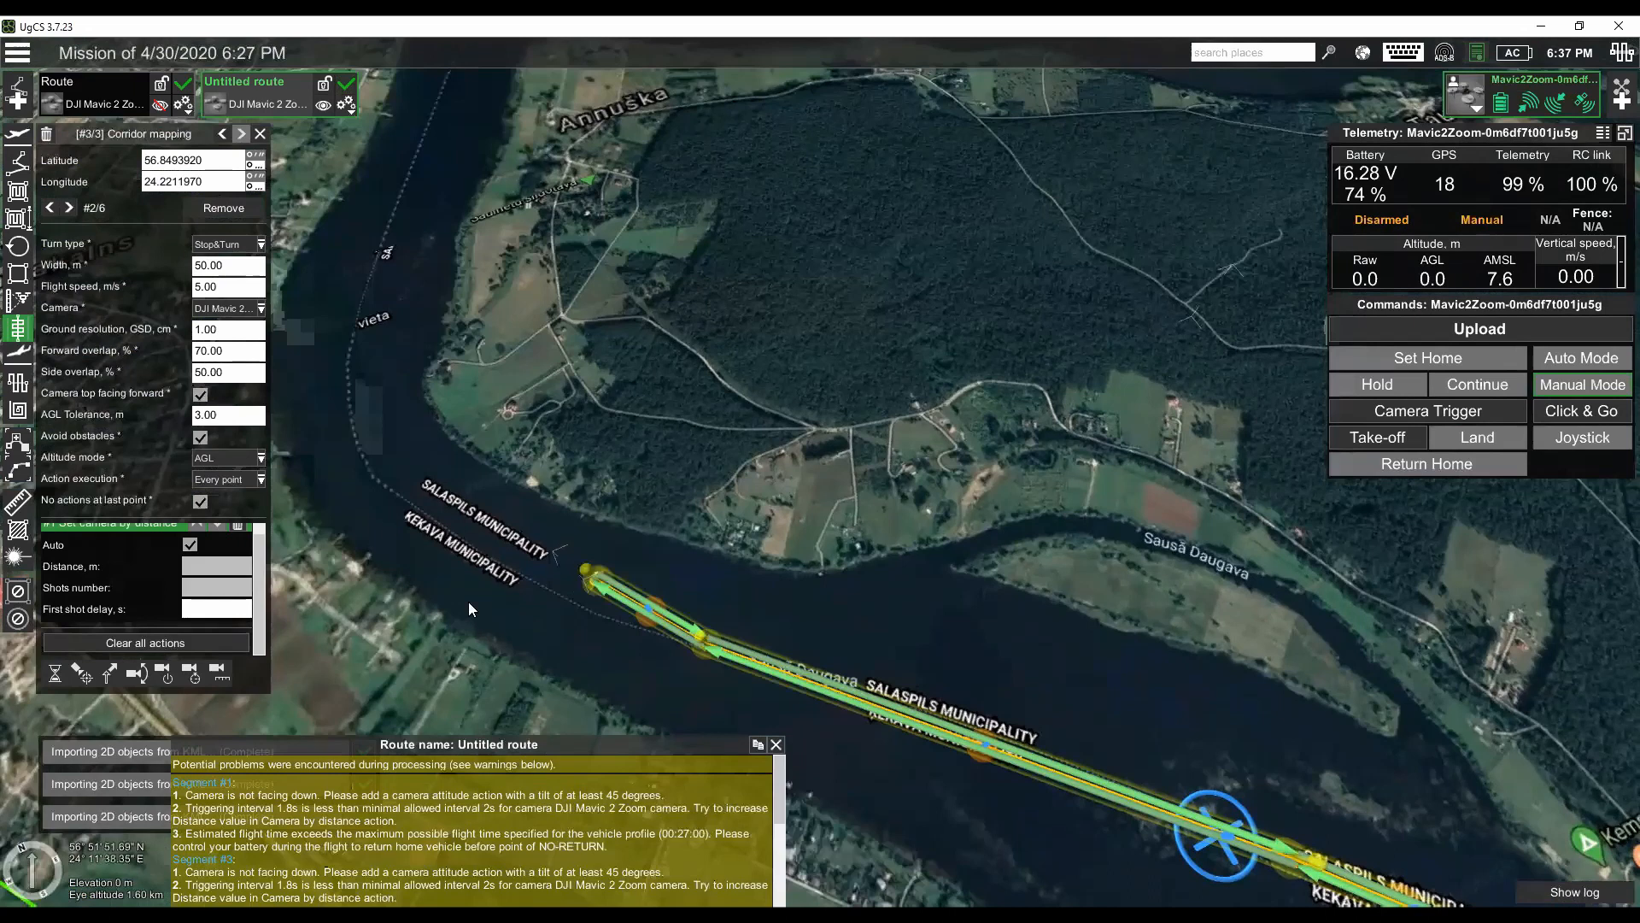
# - Draw a five-point corridor segment from just past the existing corridor's end, around the river bend to the Daugava River junction beside Annuška
pyautogui.scroll(3, 460, 631)
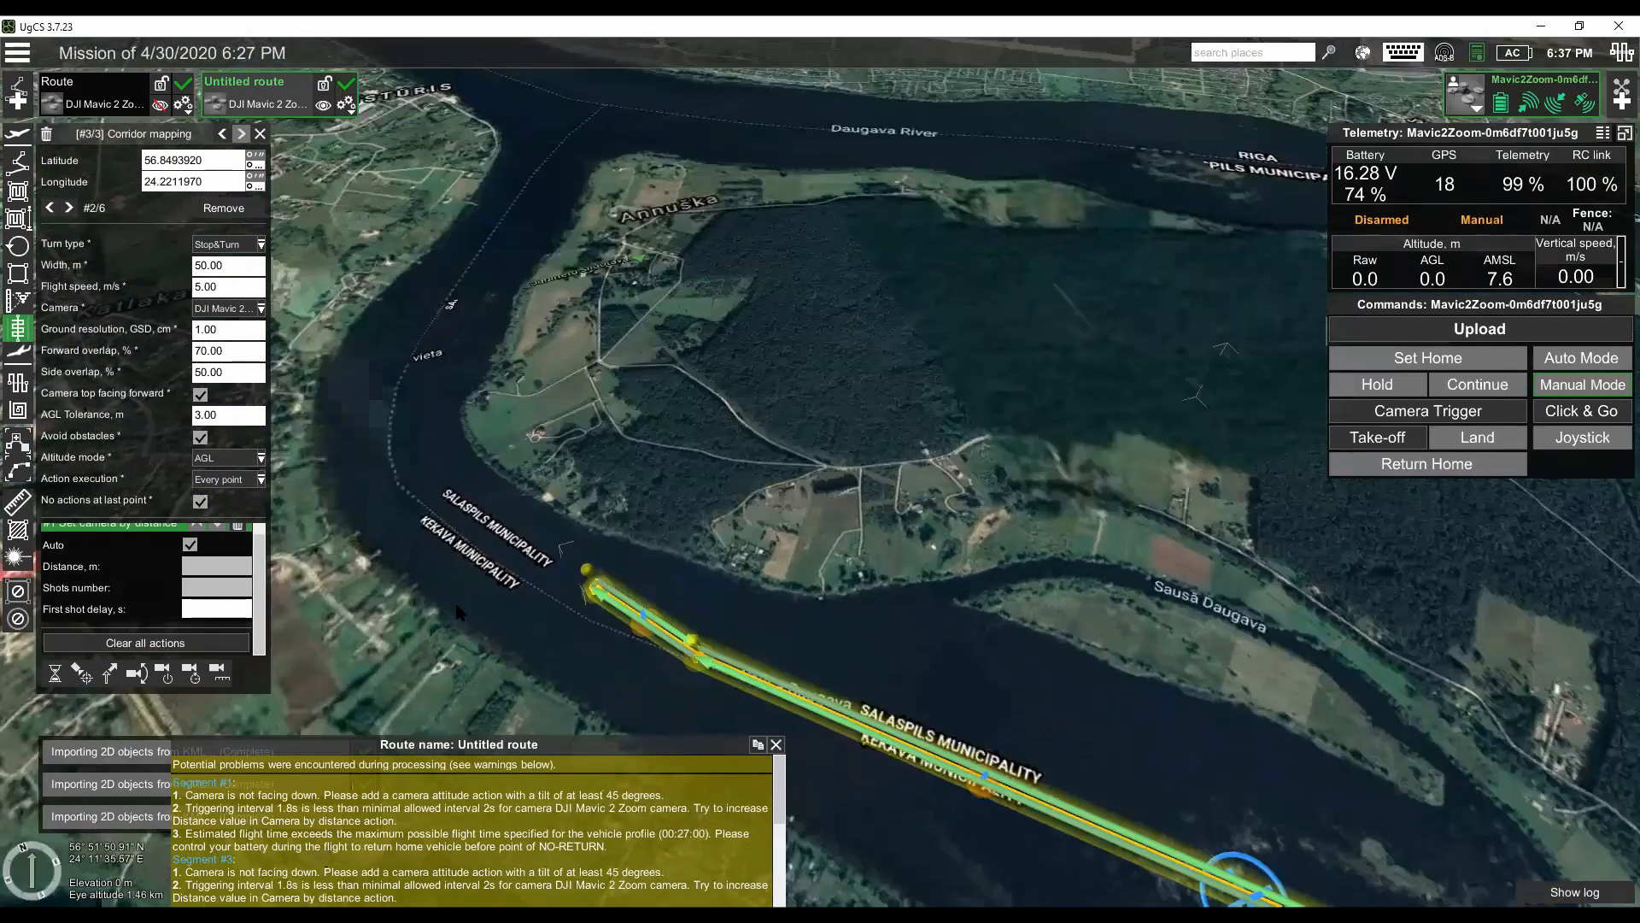
pyautogui.moveTo(456, 627); pyautogui.dragTo(482, 502)
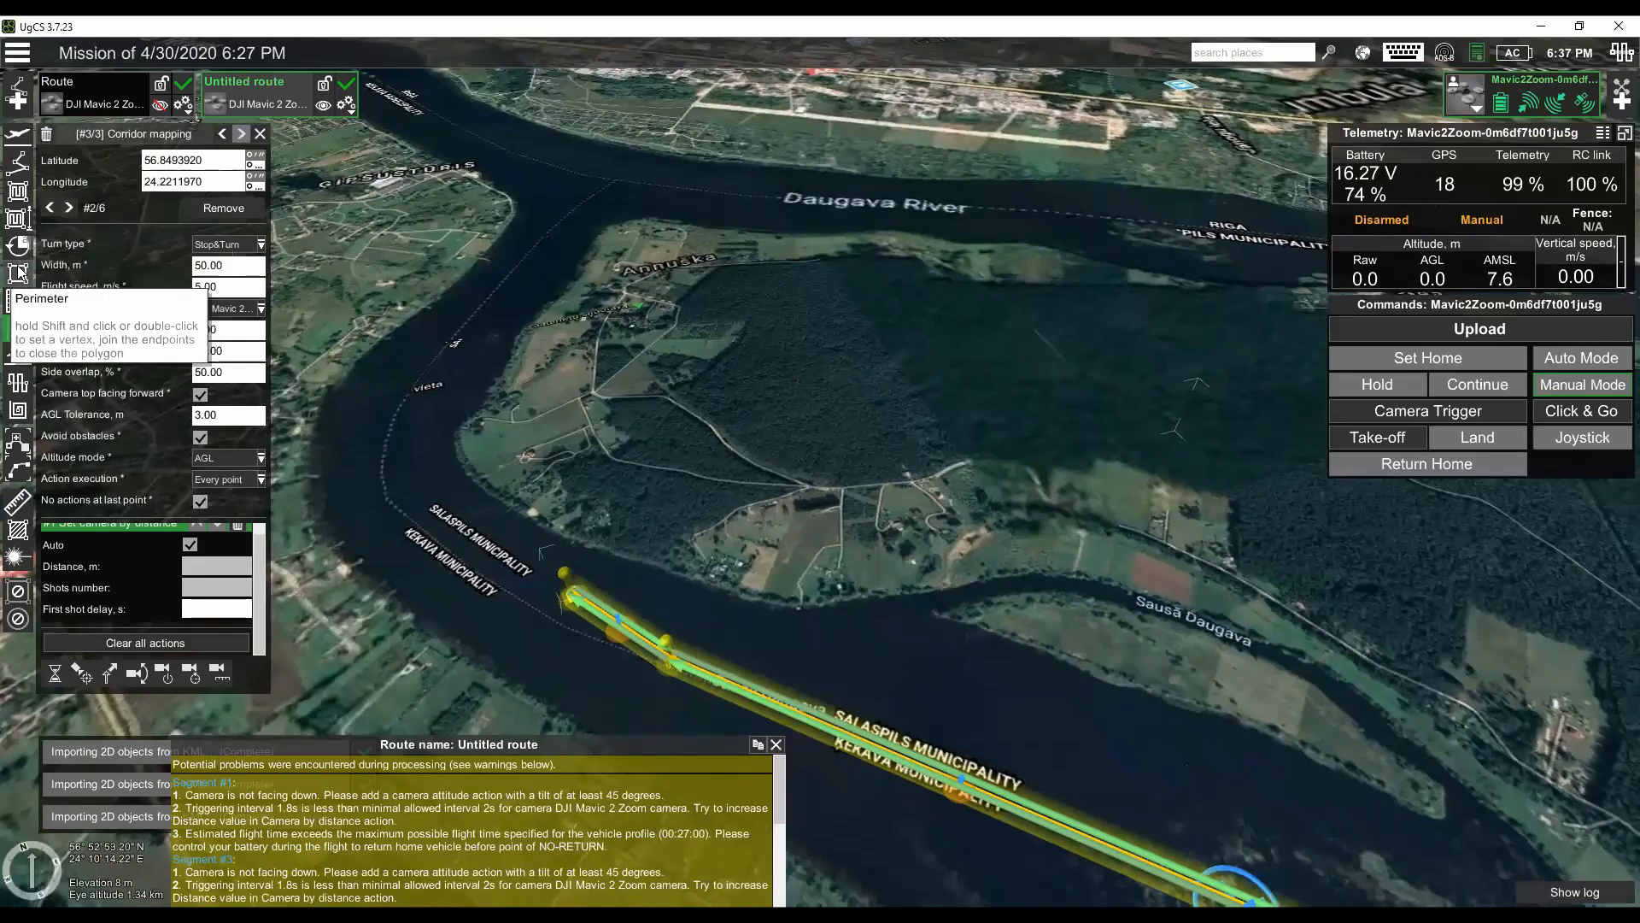
pyautogui.click(497, 554)
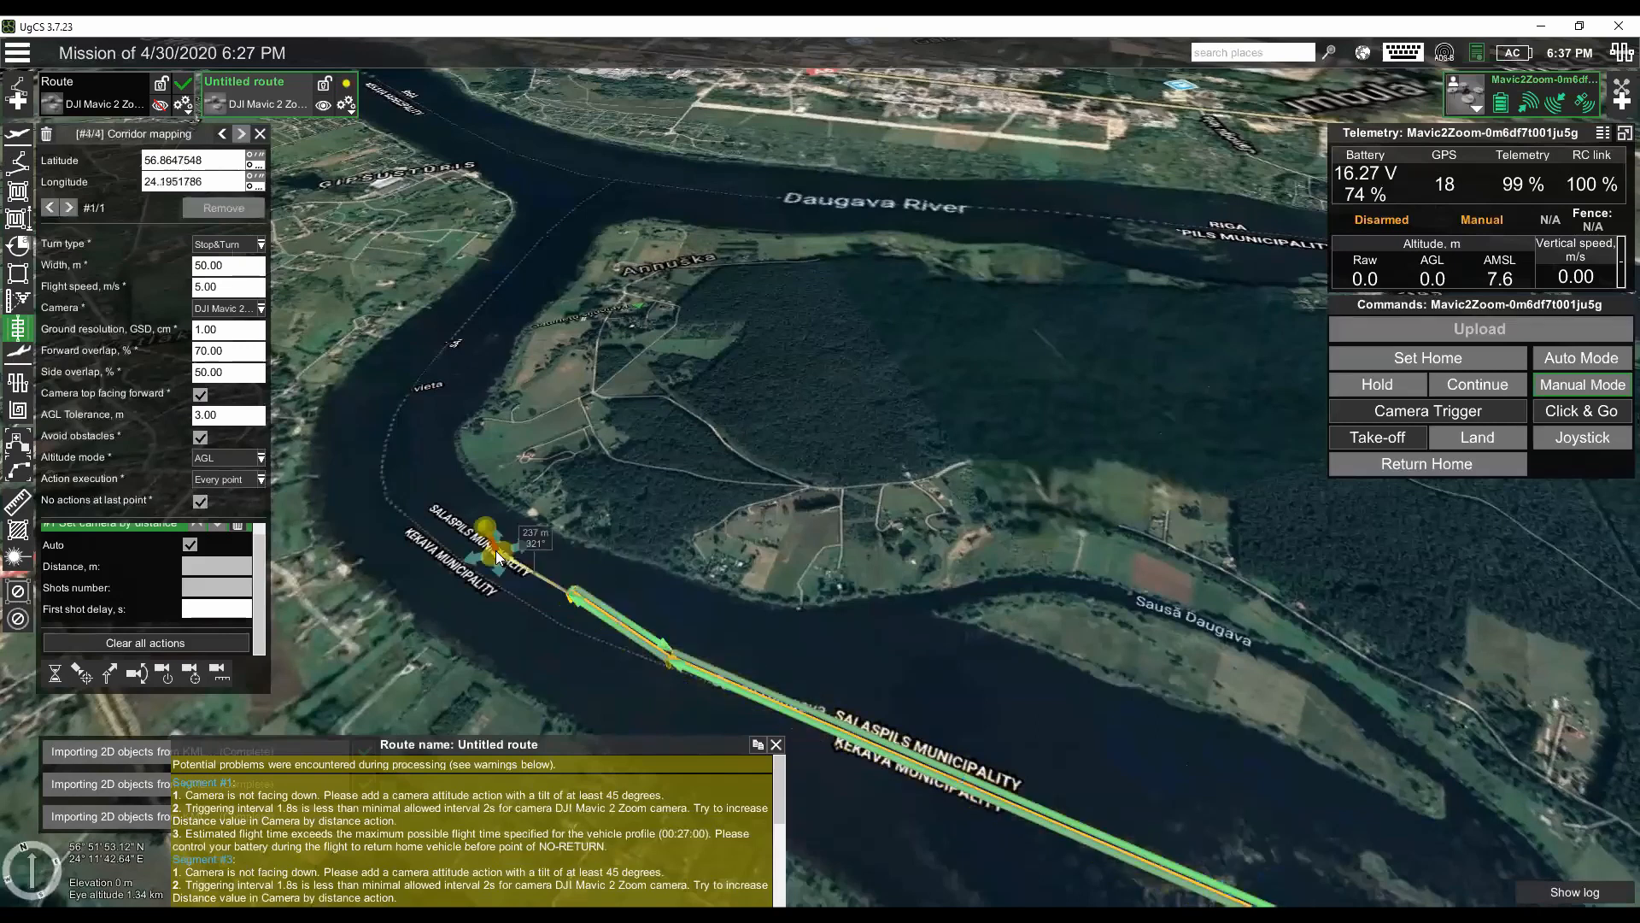
pyautogui.click(414, 439)
pyautogui.click(456, 340)
pyautogui.click(547, 243)
pyautogui.click(583, 184)
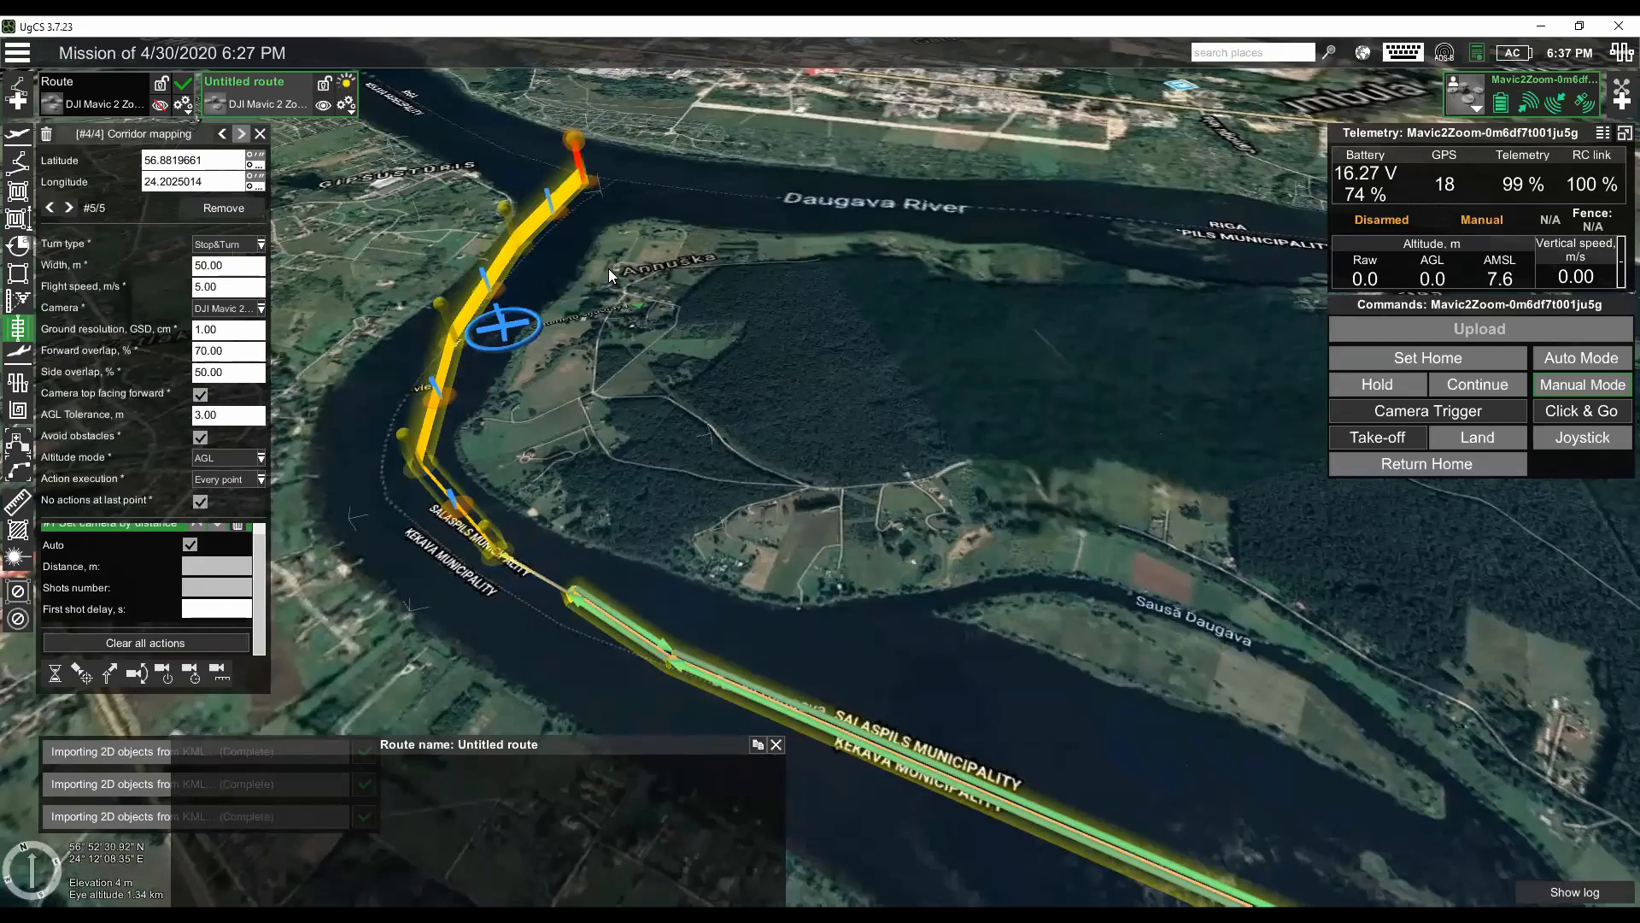
pyautogui.moveTo(634, 261); pyautogui.dragTo(633, 306)
pyautogui.moveTo(632, 213); pyautogui.dragTo(648, 303)
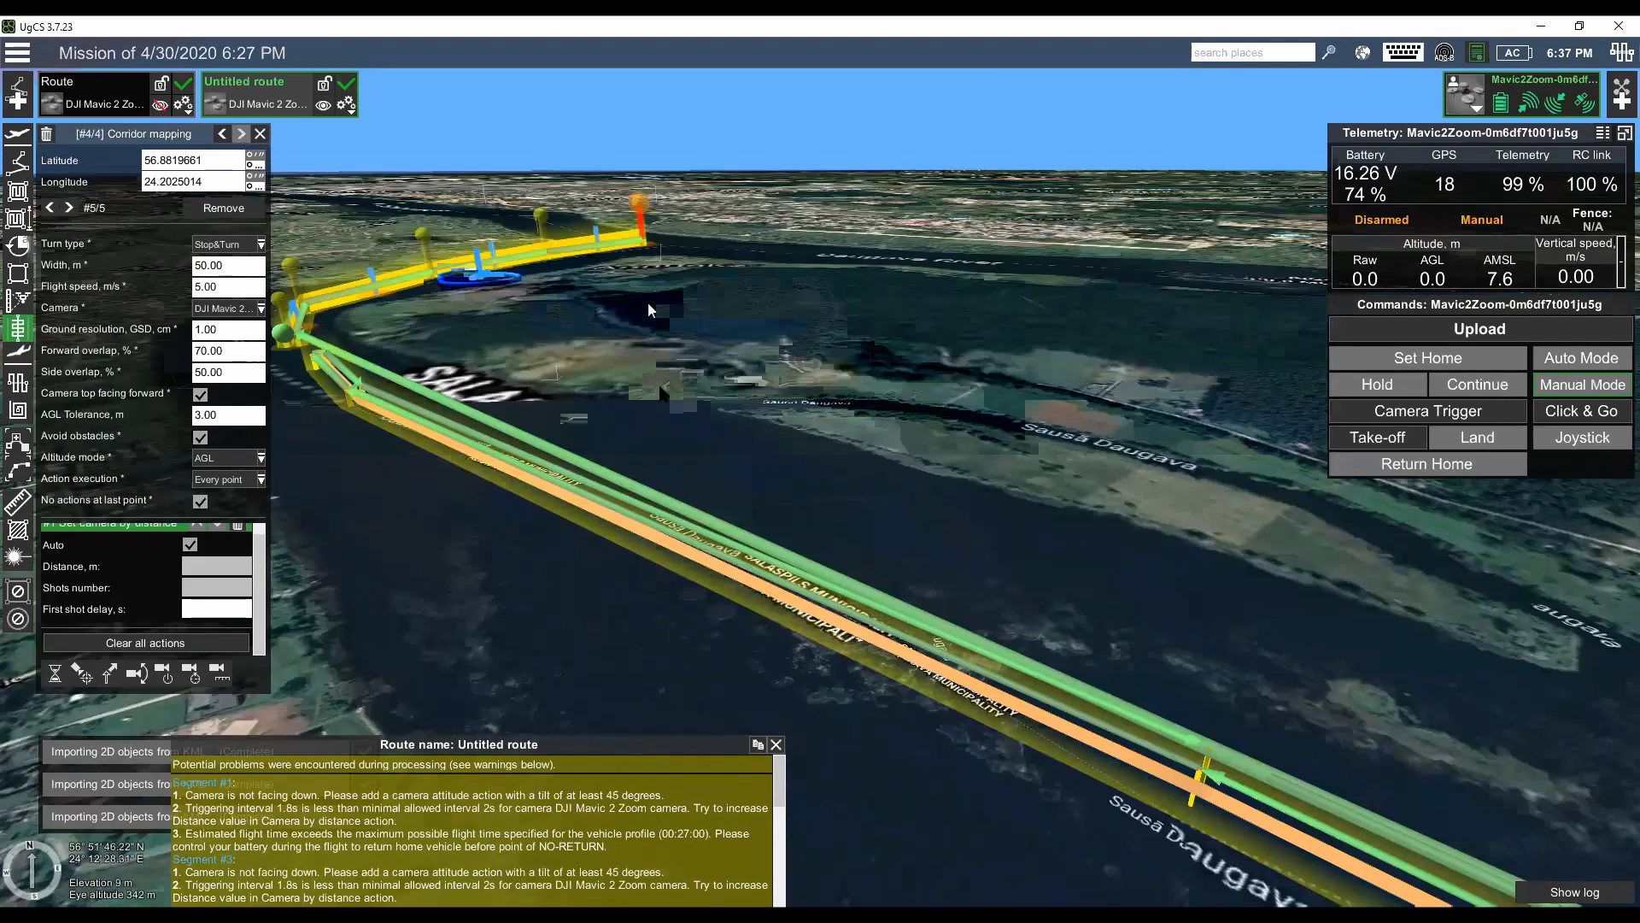
pyautogui.moveTo(670, 451)
pyautogui.mouseDown()
pyautogui.moveTo(752, 453)
pyautogui.moveTo(682, 311)
pyautogui.moveTo(694, 453)
pyautogui.mouseUp()
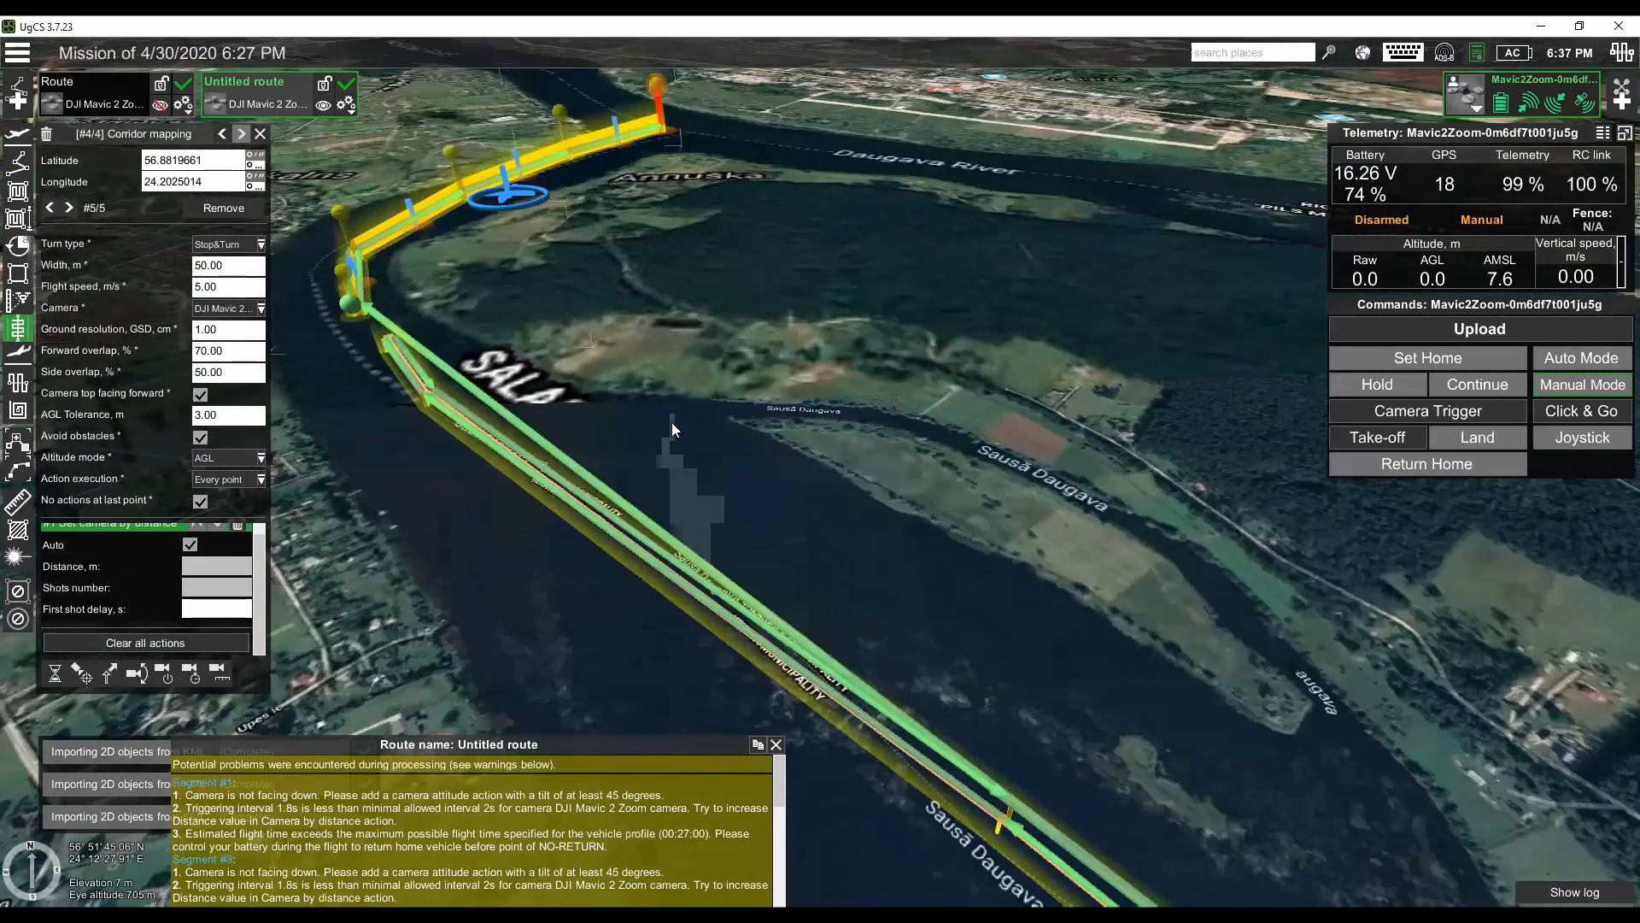
# - Set the return home altitude of the route named Route to 120 m above the take-off point
pyautogui.click(29, 162)
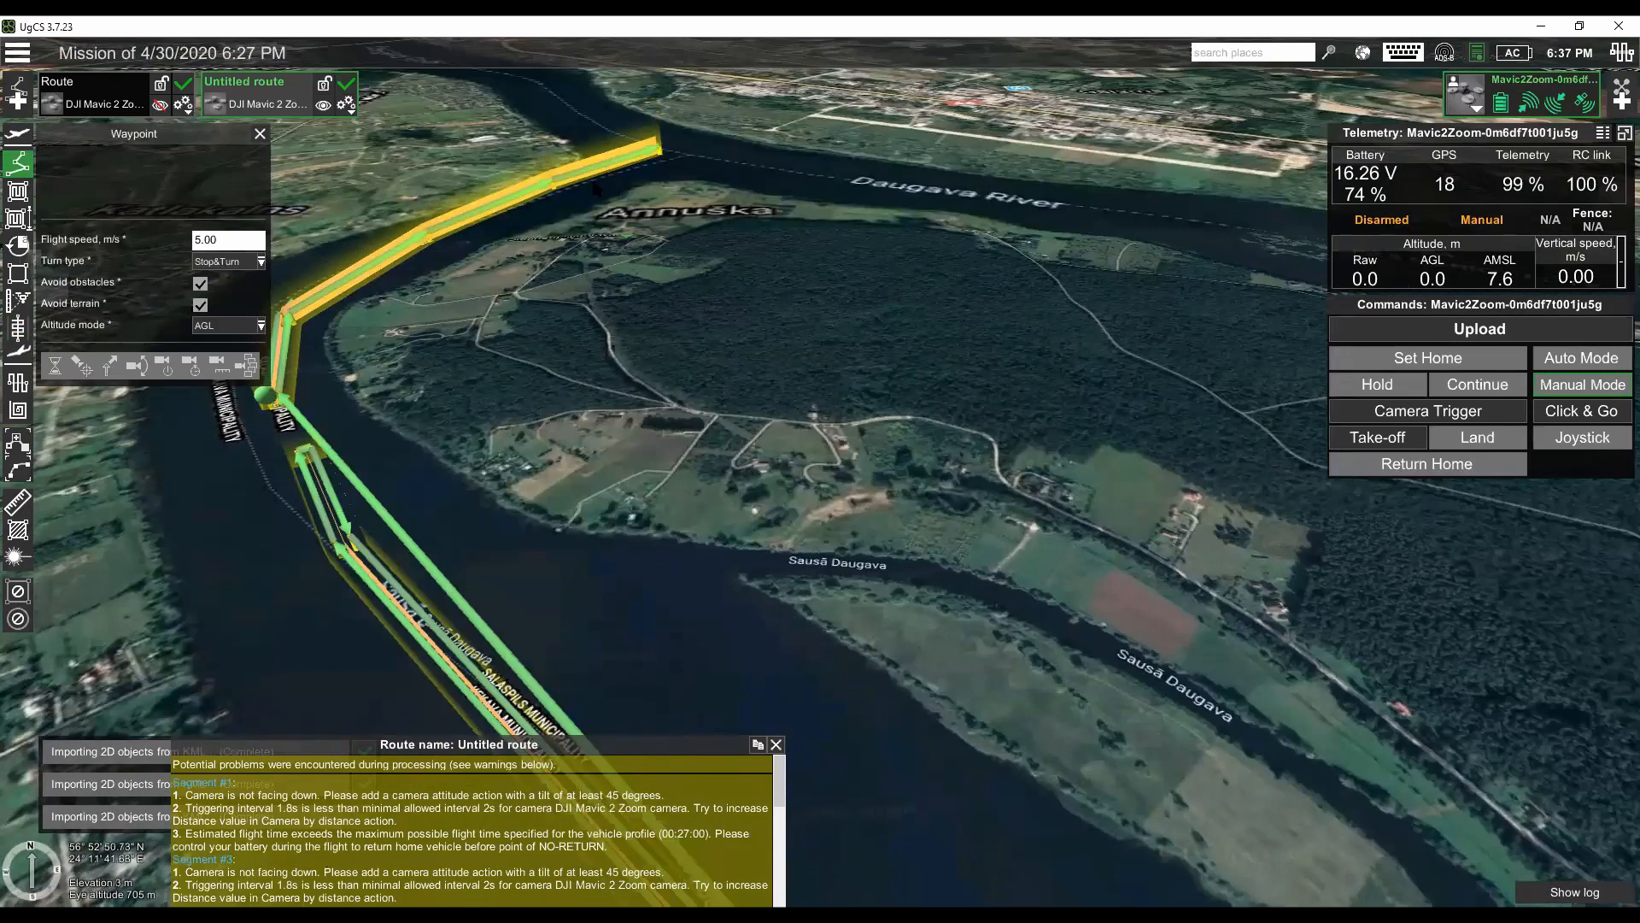
pyautogui.click(192, 107)
pyautogui.click(149, 130)
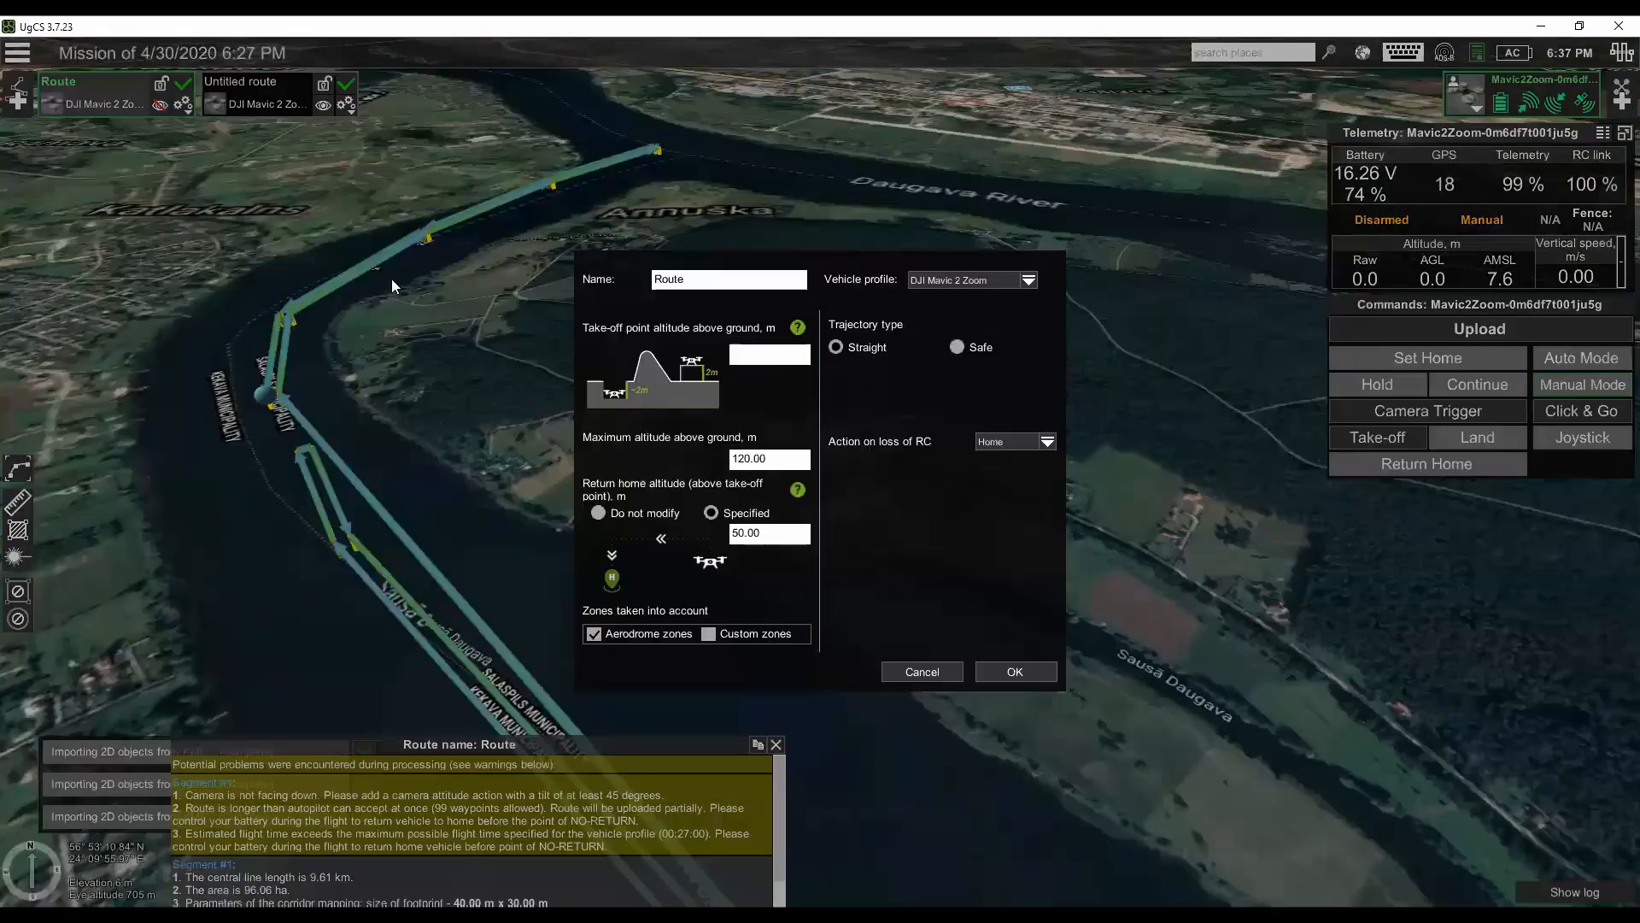
pyautogui.moveTo(779, 535); pyautogui.dragTo(710, 525)
pyautogui.write('120')
pyautogui.click(1030, 671)
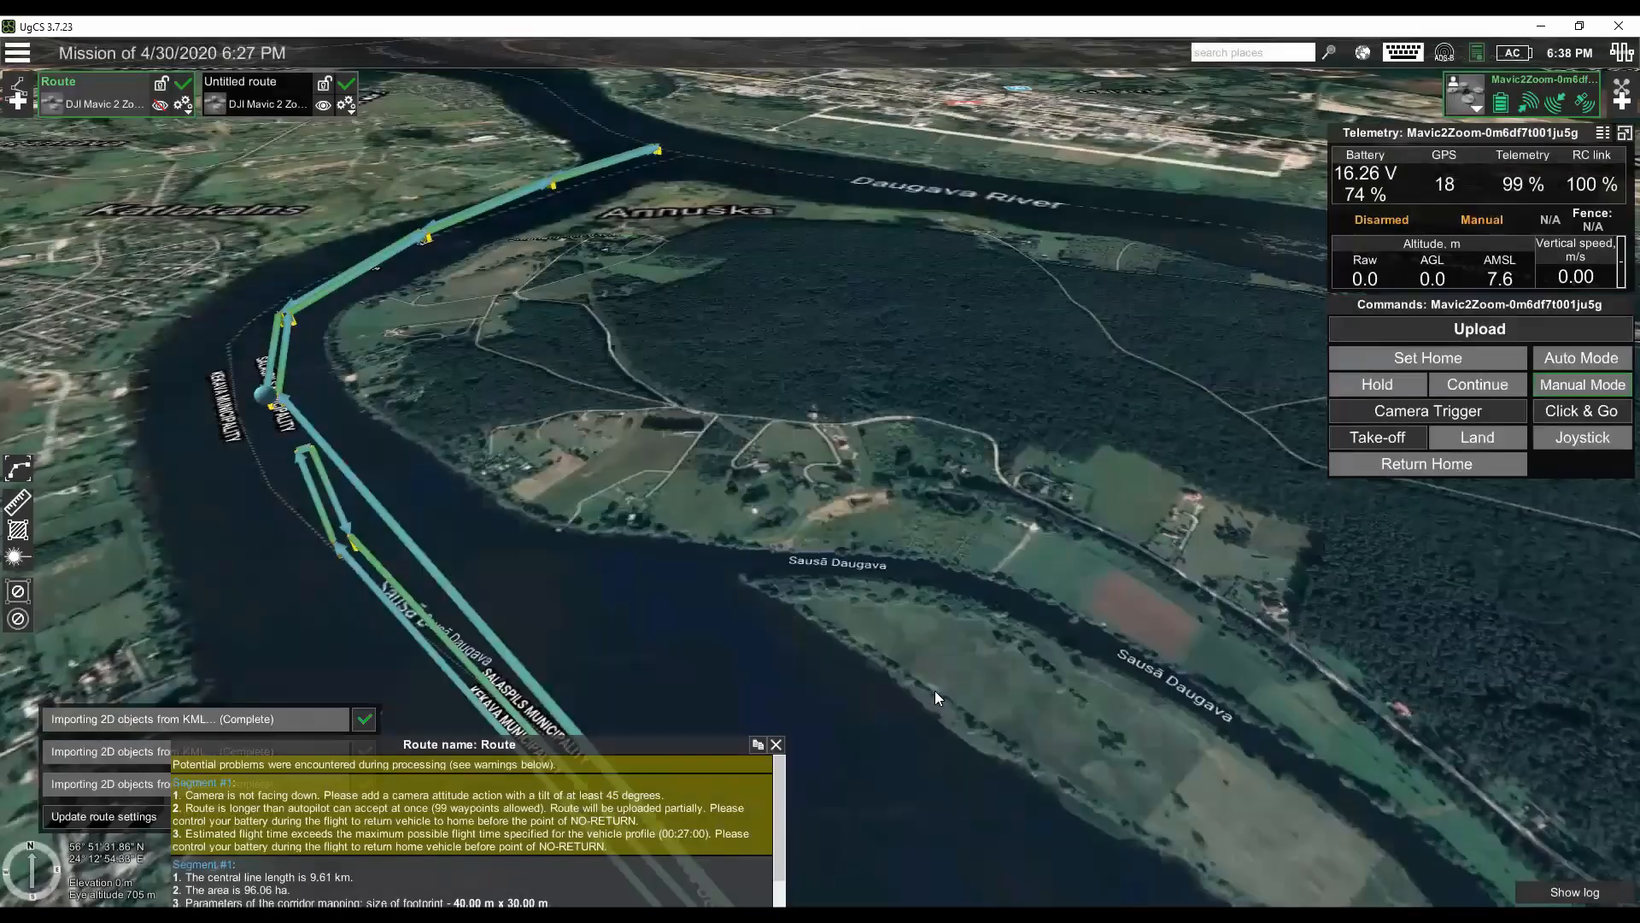
# - Start a photogrammetry area in the fields south of Annuška, and delete it together with the existing corridor in the route named Route
pyautogui.scroll(-3, 839, 656)
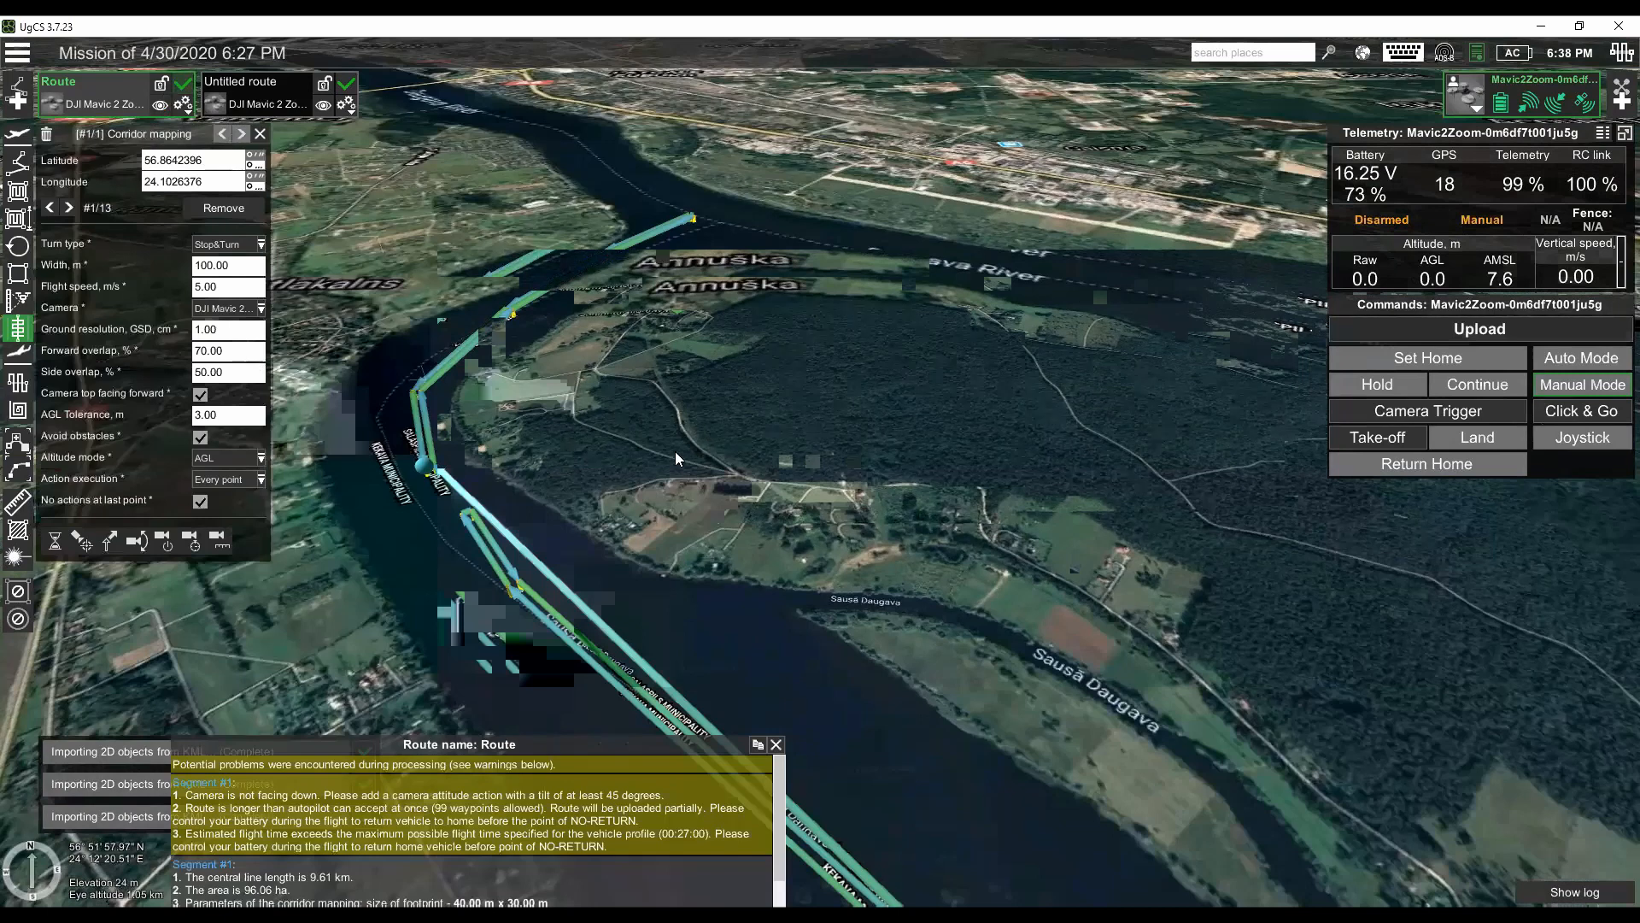
pyautogui.moveTo(730, 393); pyautogui.dragTo(708, 465)
pyautogui.moveTo(709, 251); pyautogui.dragTo(736, 282)
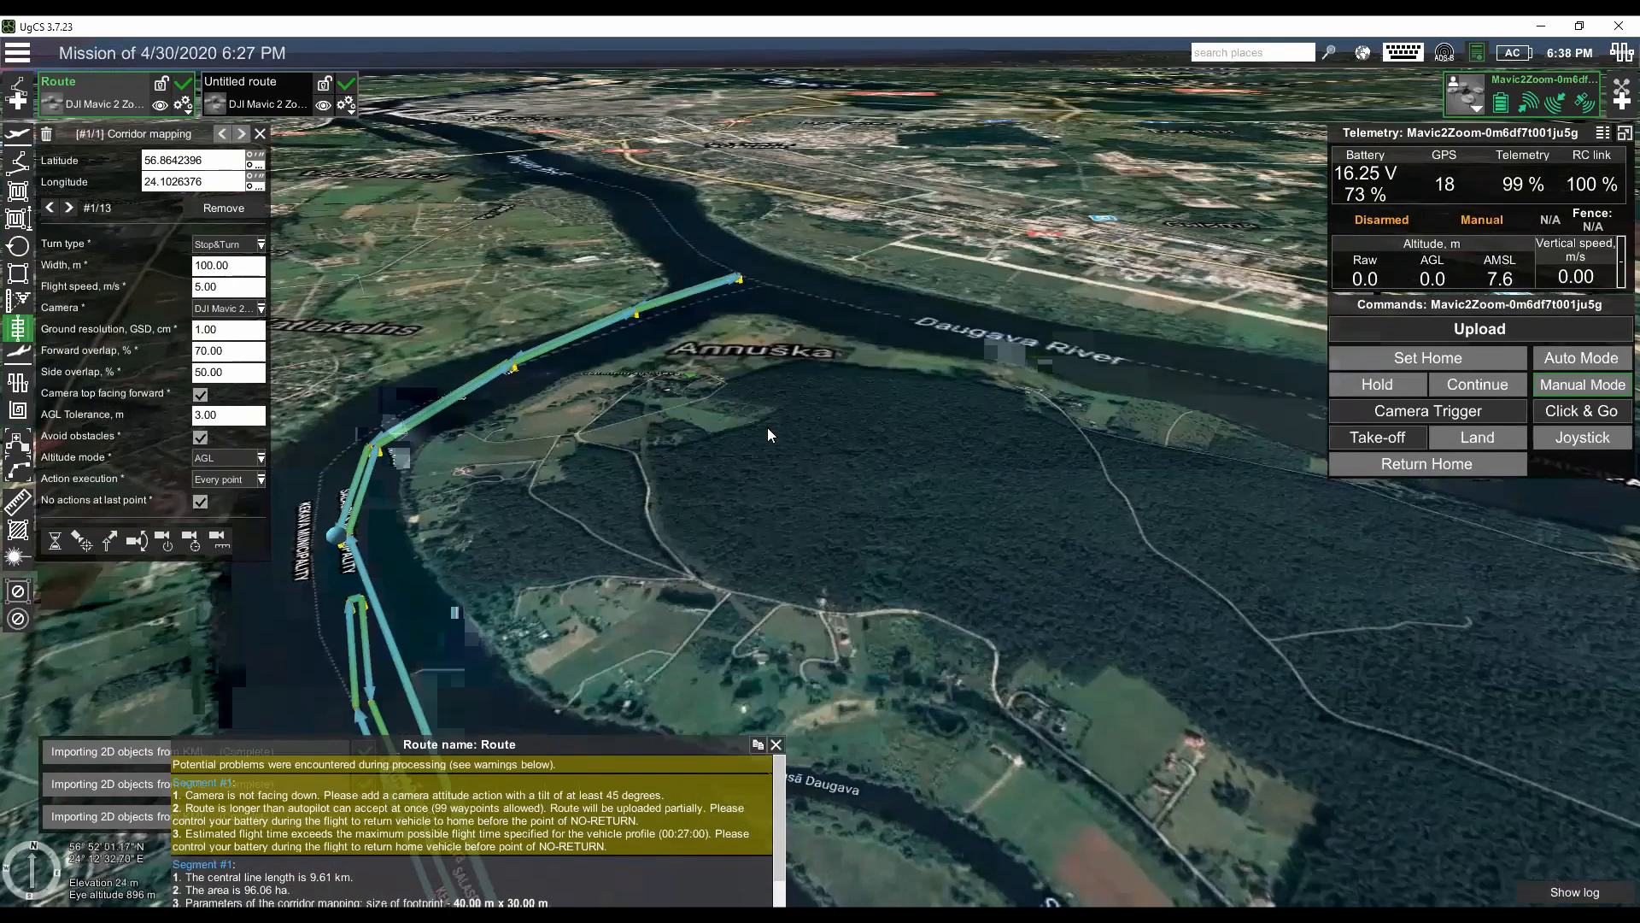
pyautogui.scroll(-1, 820, 589)
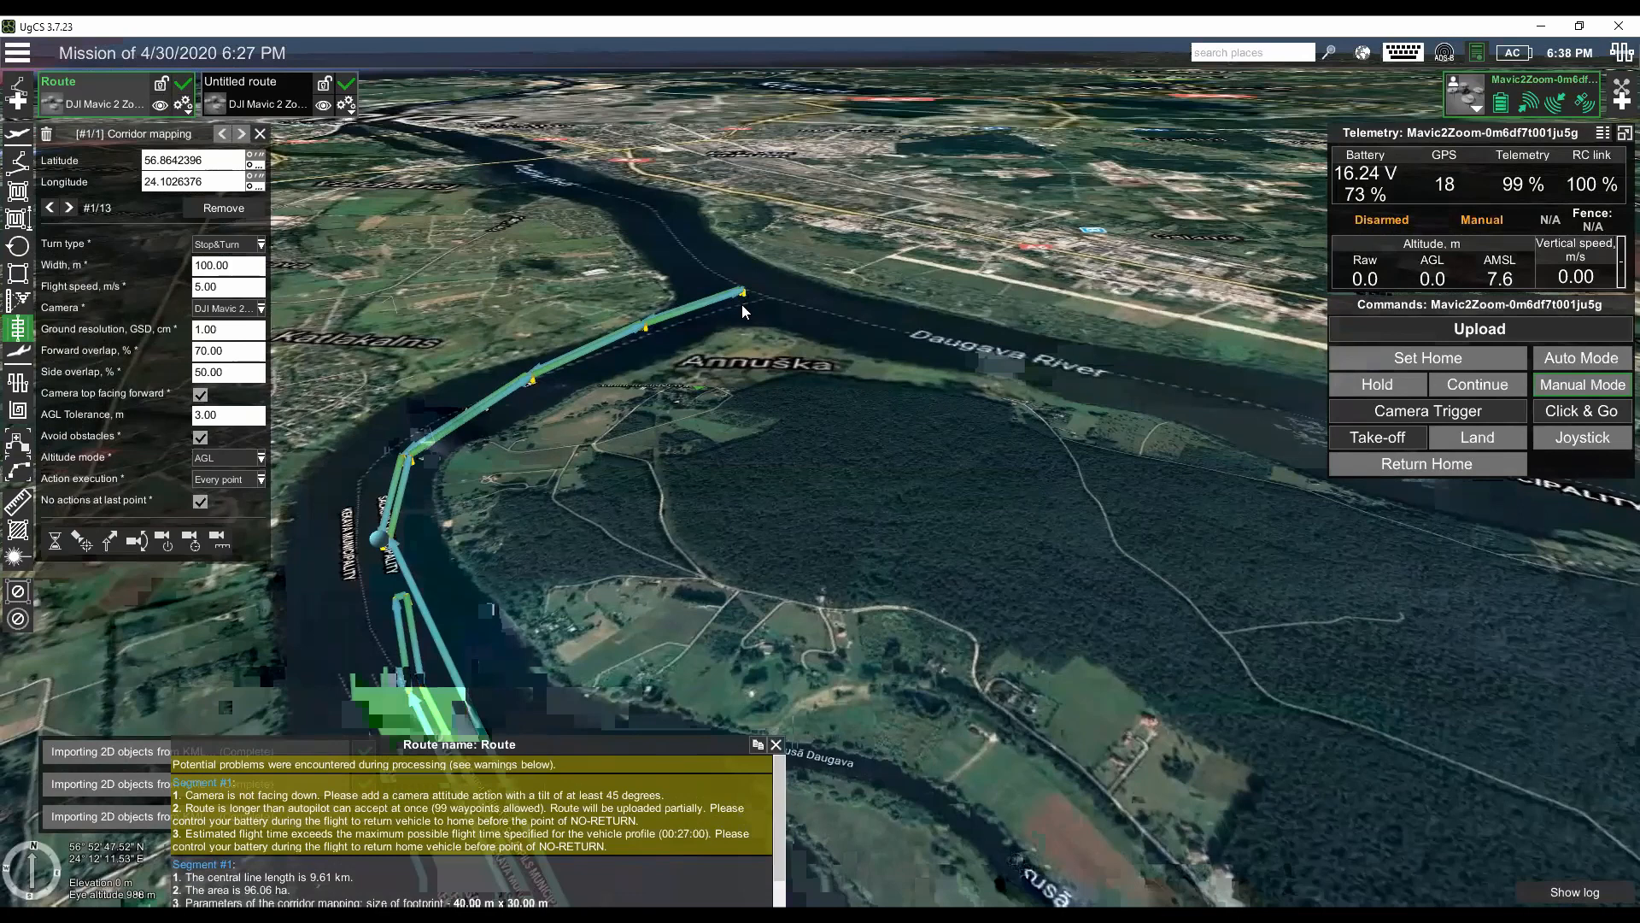
pyautogui.scroll(-3, 845, 555)
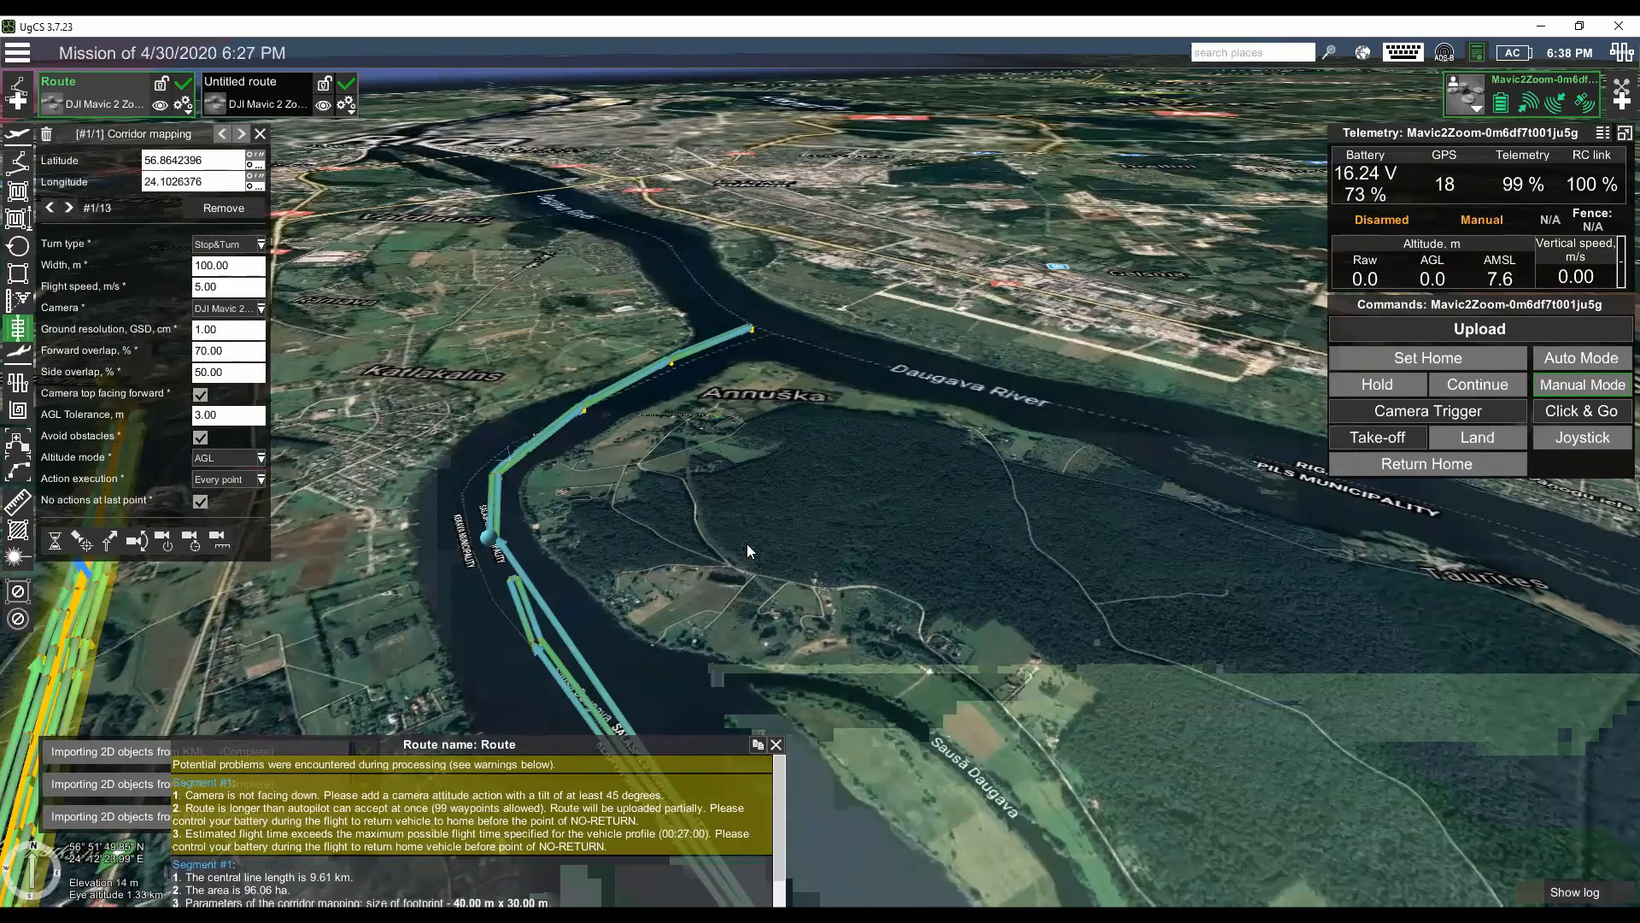
pyautogui.moveTo(774, 550); pyautogui.dragTo(569, 531)
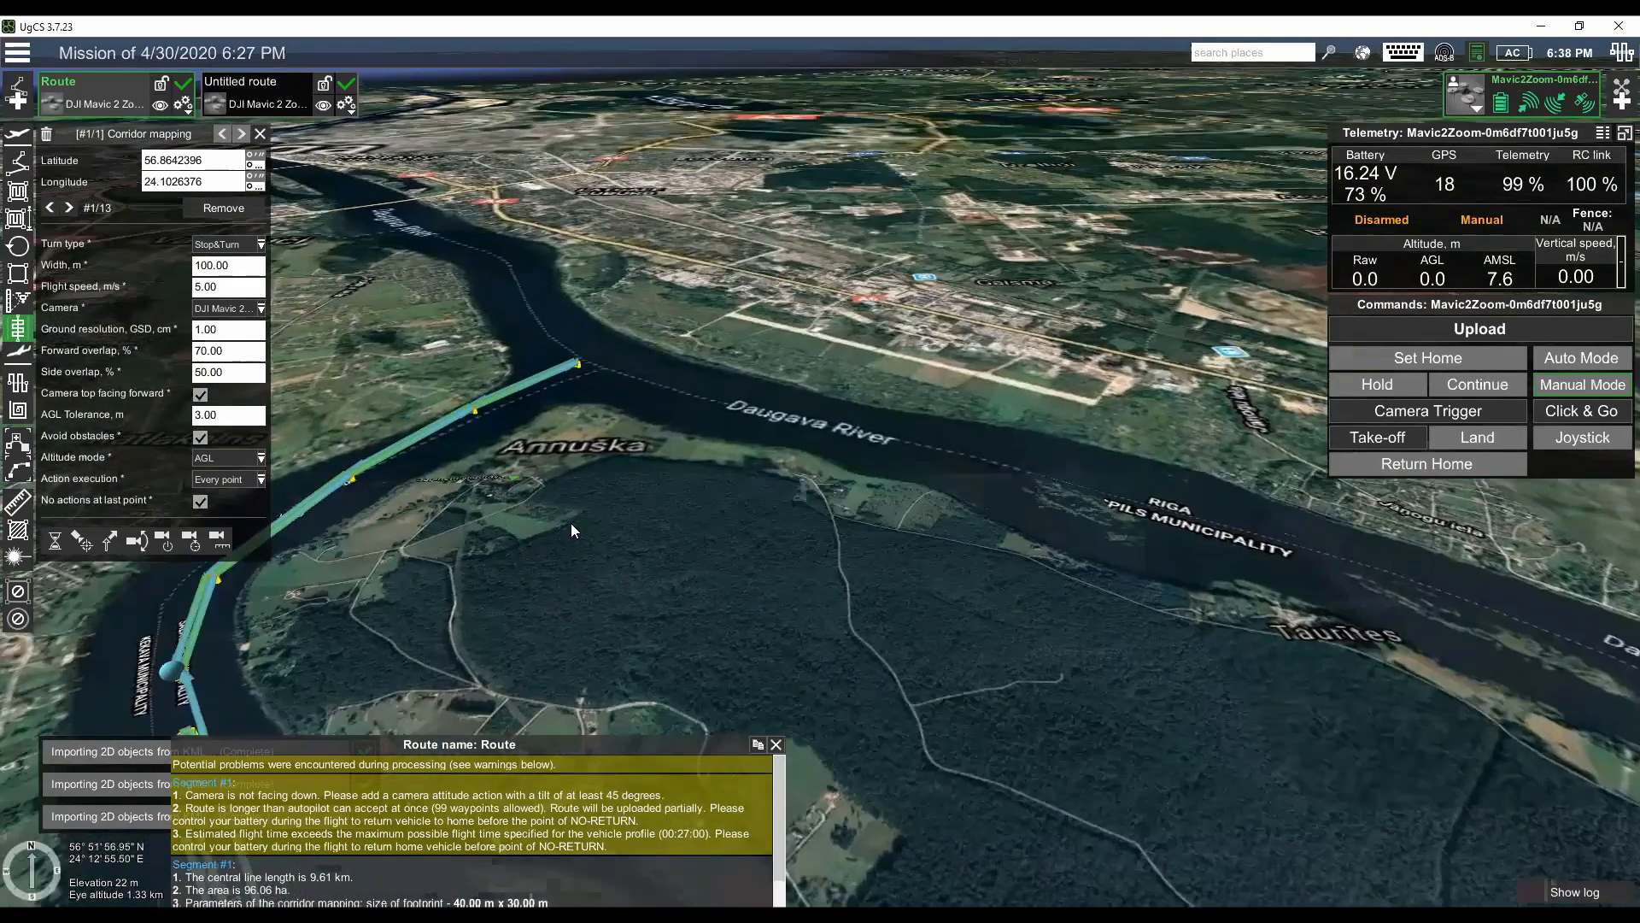
pyautogui.click(31, 191)
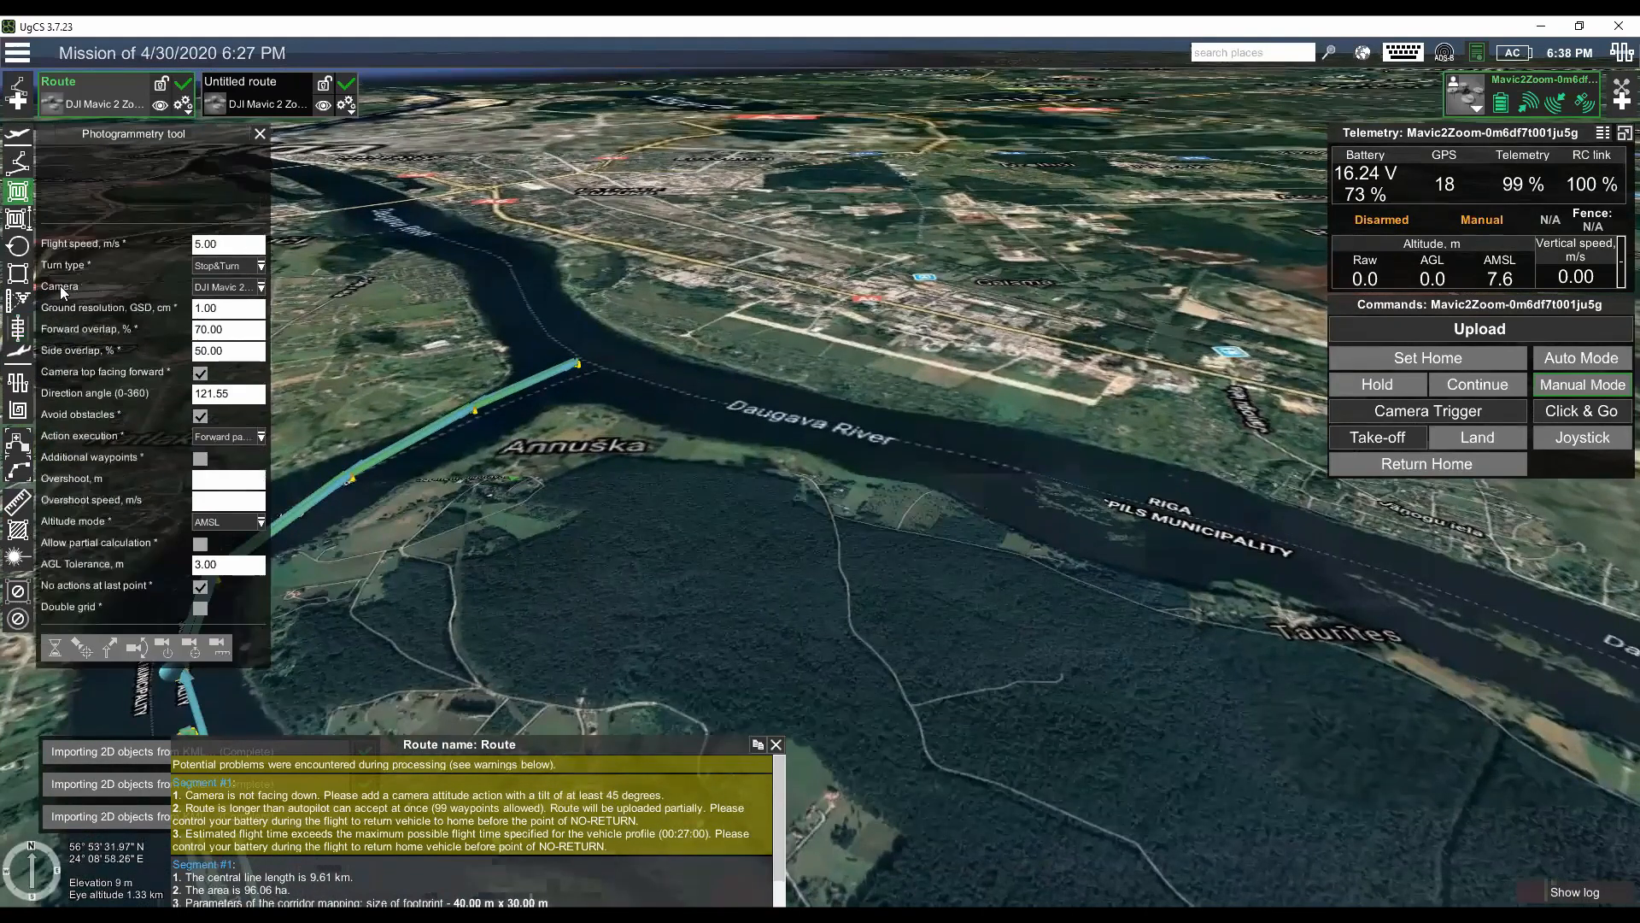
pyautogui.moveTo(488, 600); pyautogui.dragTo(473, 599)
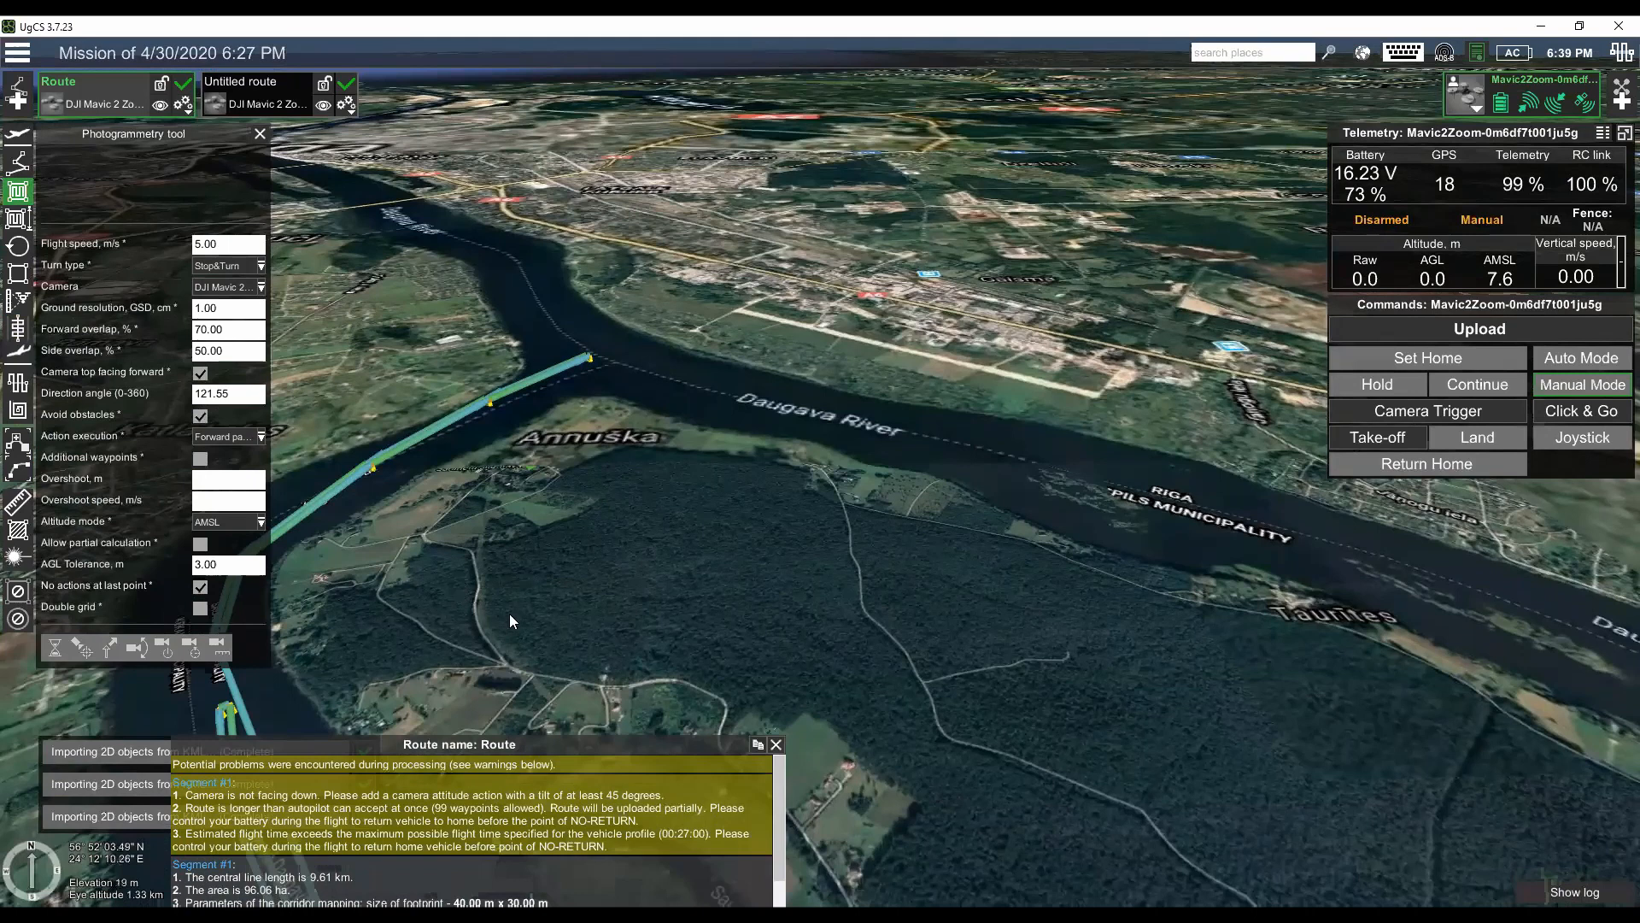
pyautogui.click(450, 598)
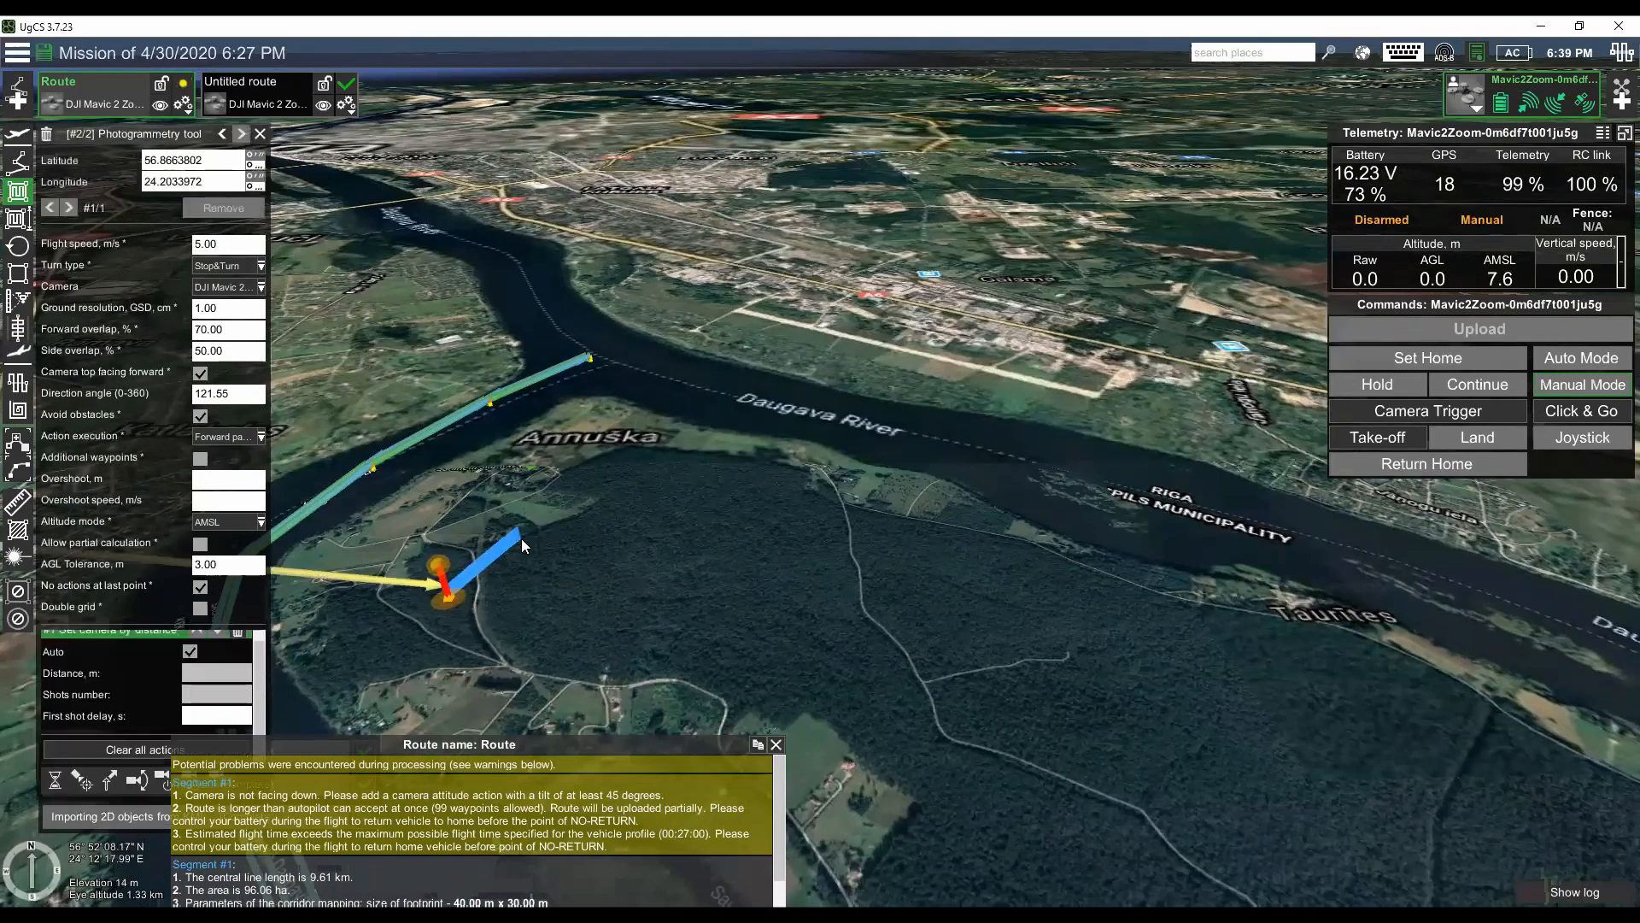
pyautogui.press('Delete')
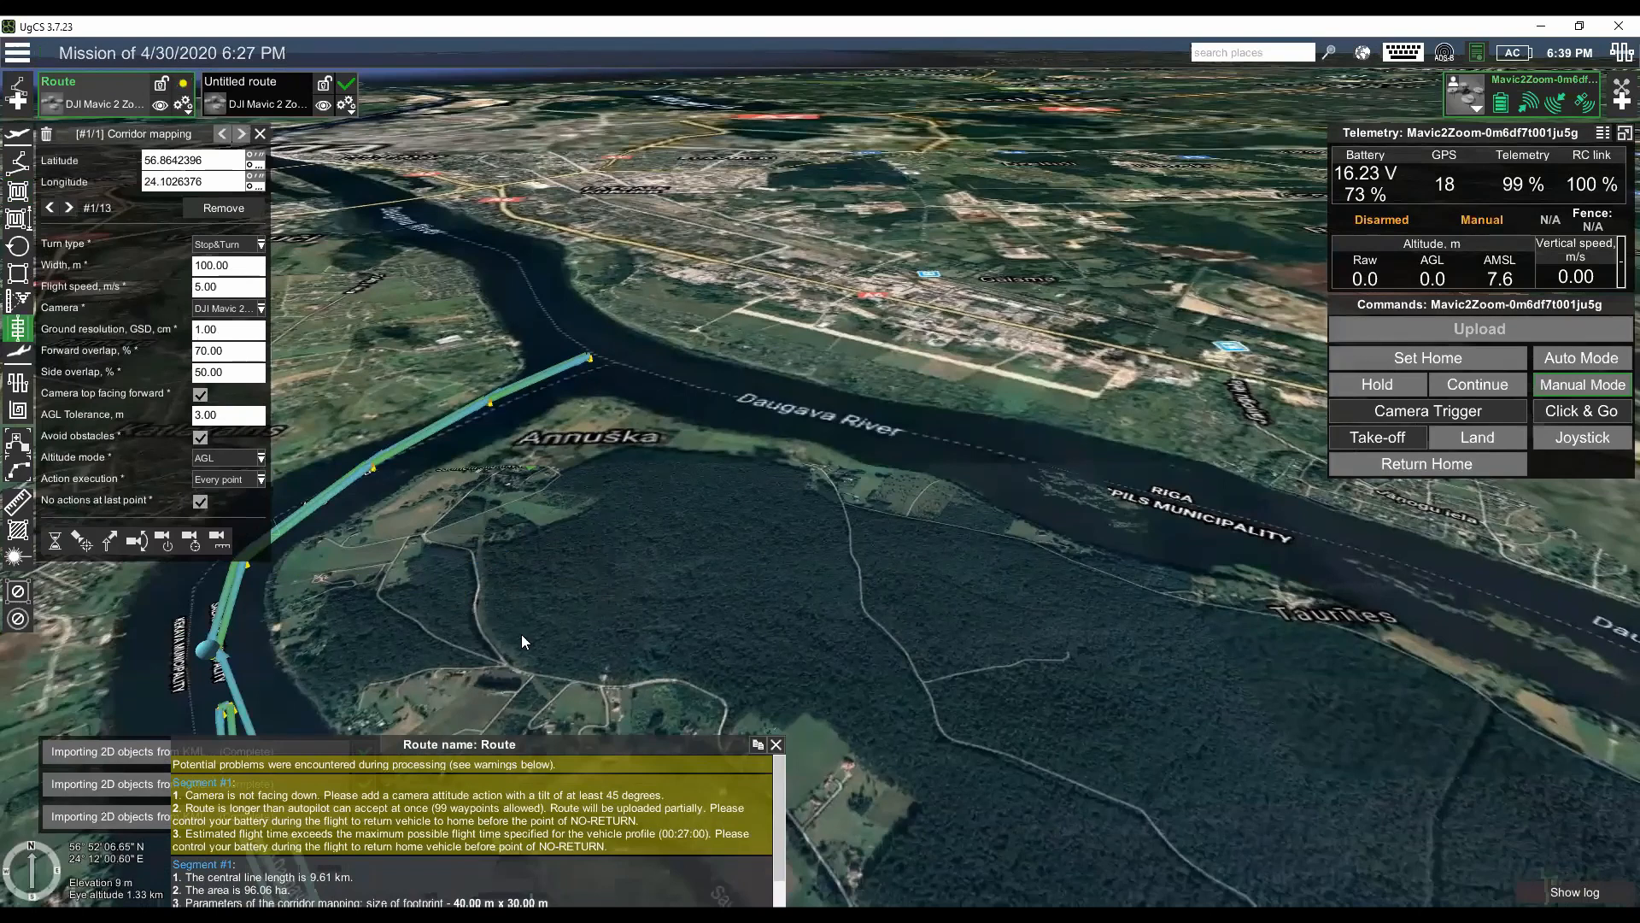
pyautogui.click(471, 637)
pyautogui.click(528, 558)
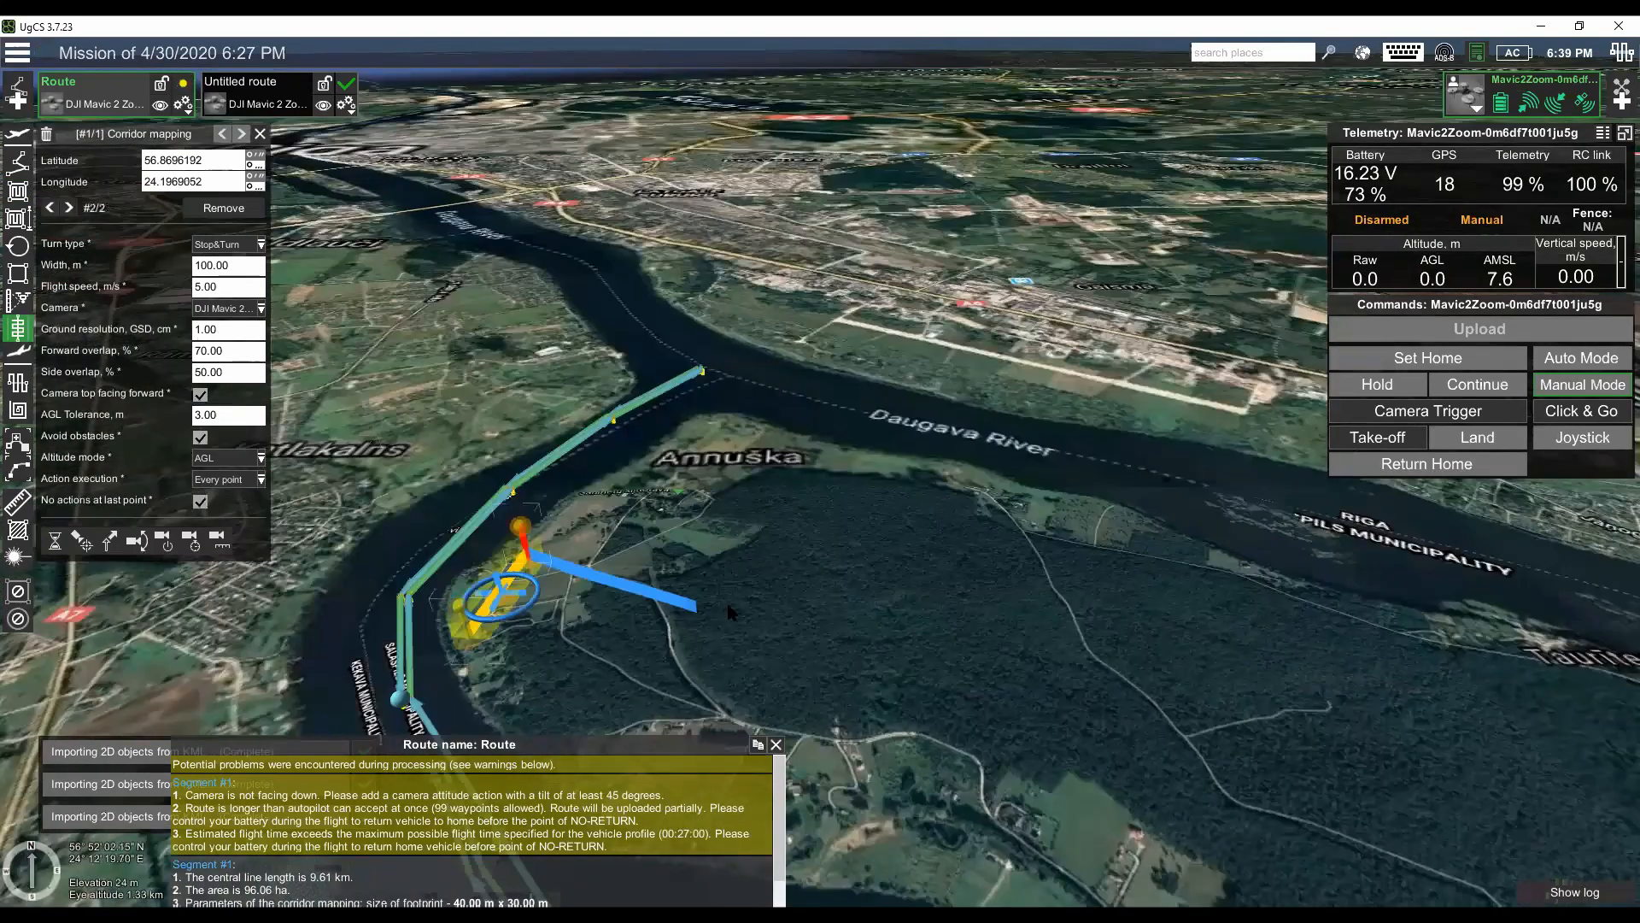
pyautogui.click(786, 612)
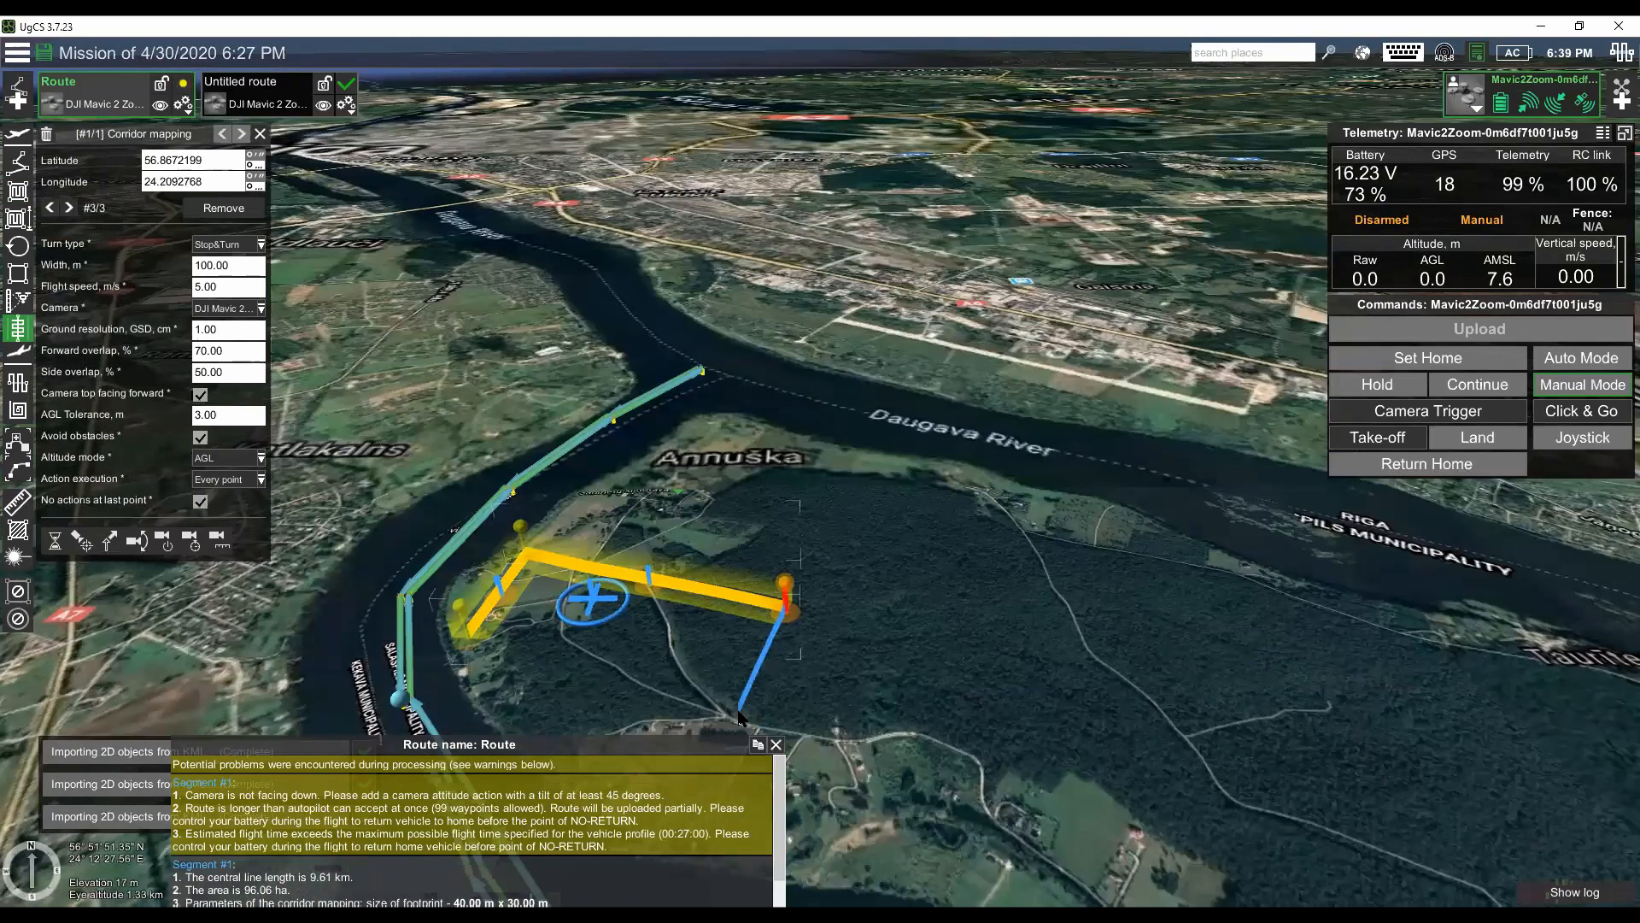
pyautogui.click(740, 714)
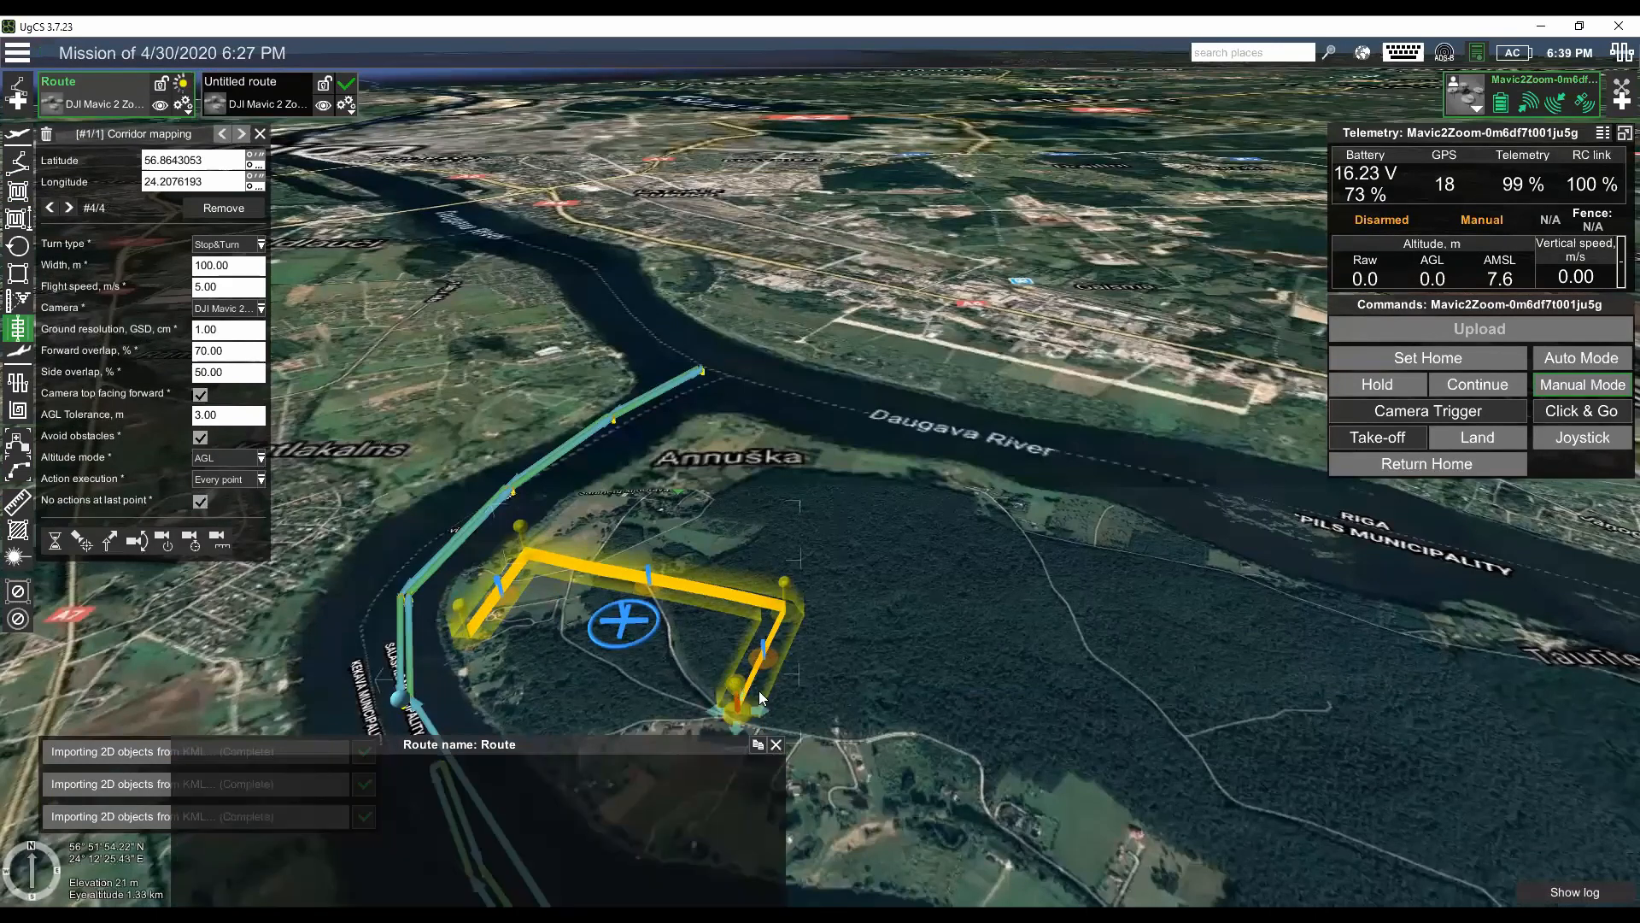
pyautogui.click(46, 134)
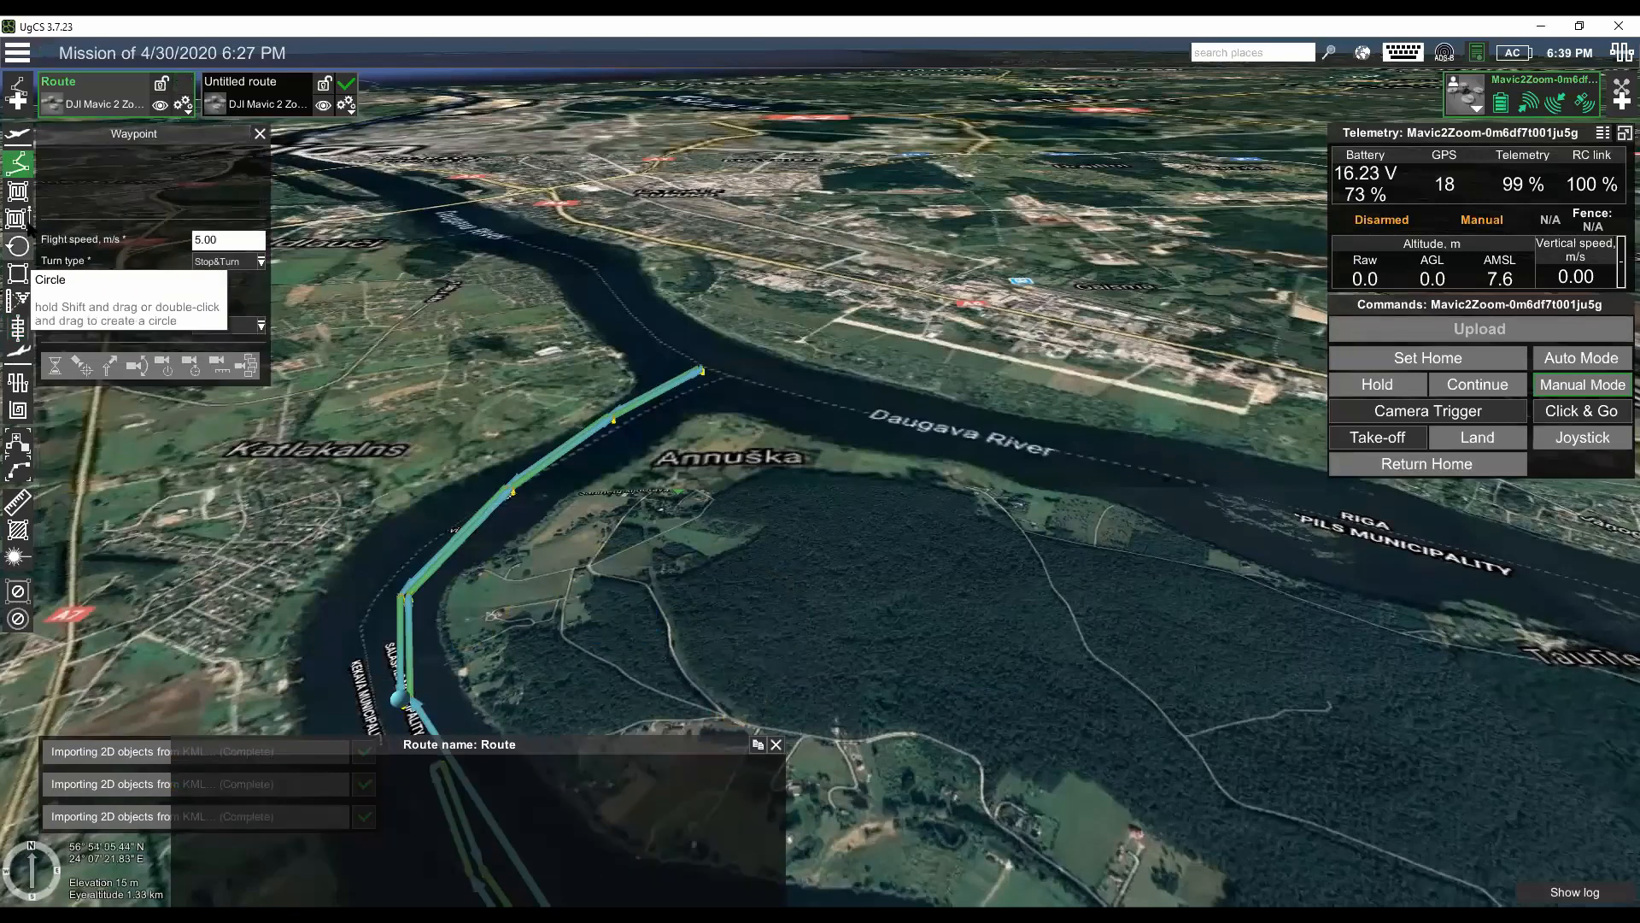
# - Draw a four-corner photogrammetry area, about 557 by 337 m, over the fields and forest edge south of Annuška
pyautogui.click(17, 191)
pyautogui.click(518, 665)
pyautogui.click(568, 579)
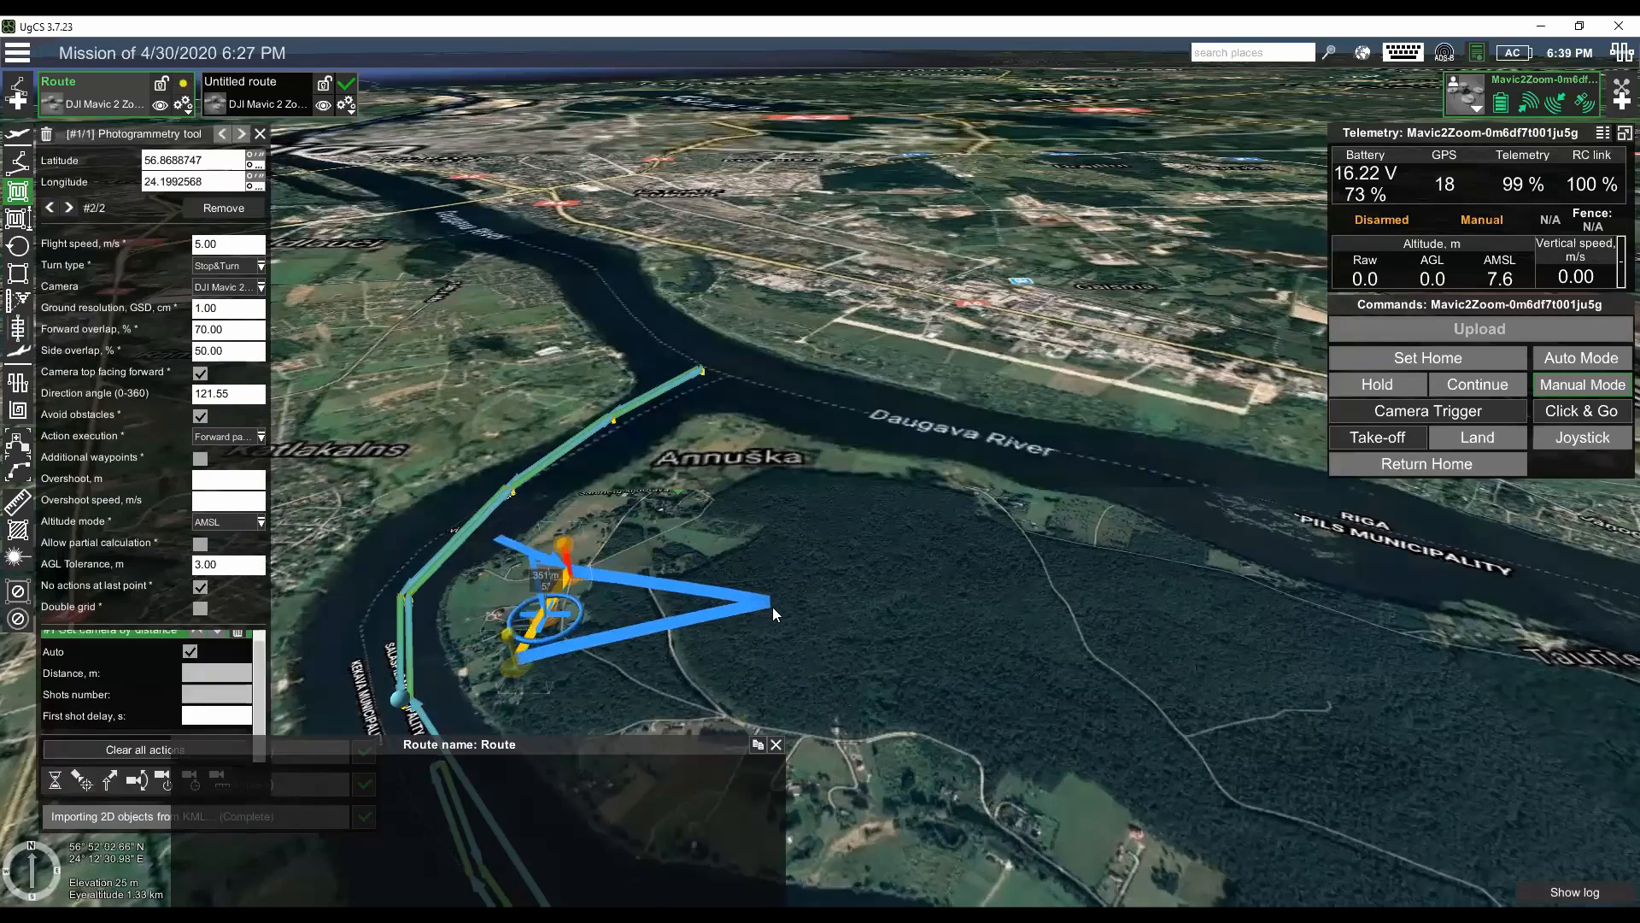
pyautogui.click(772, 607)
pyautogui.click(736, 703)
pyautogui.moveTo(750, 680); pyautogui.dragTo(729, 699)
pyautogui.moveTo(937, 665); pyautogui.dragTo(952, 710)
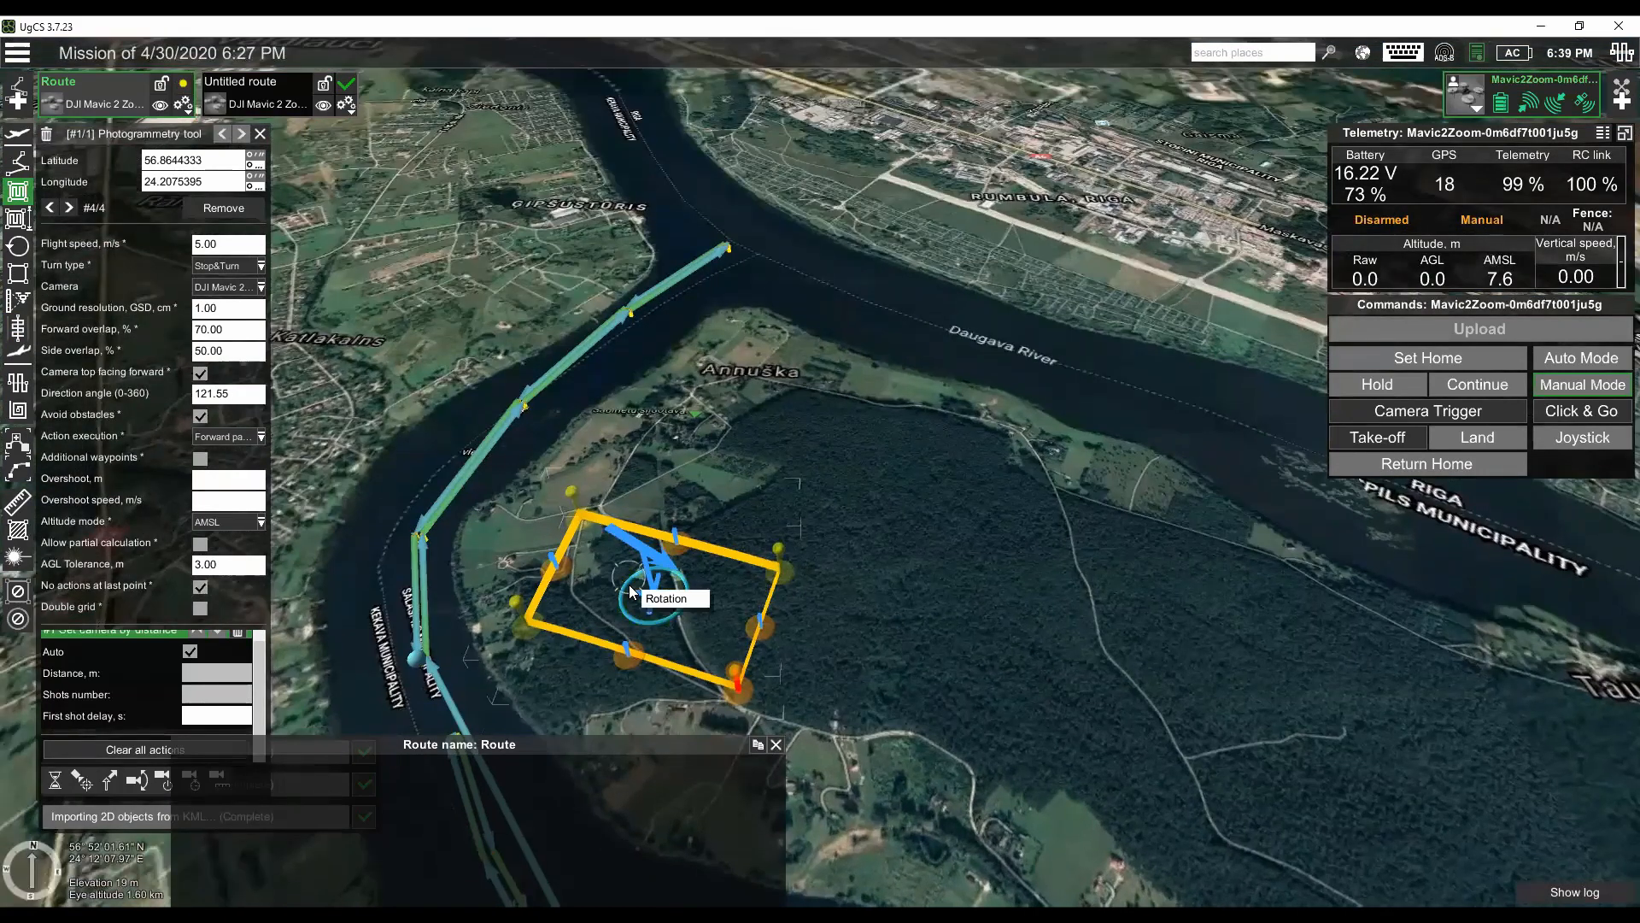
# - Rotate the photogrammetry area's flight direction to about 109° and set its ground resolution to 3 cm
pyautogui.scroll(5, 688, 583)
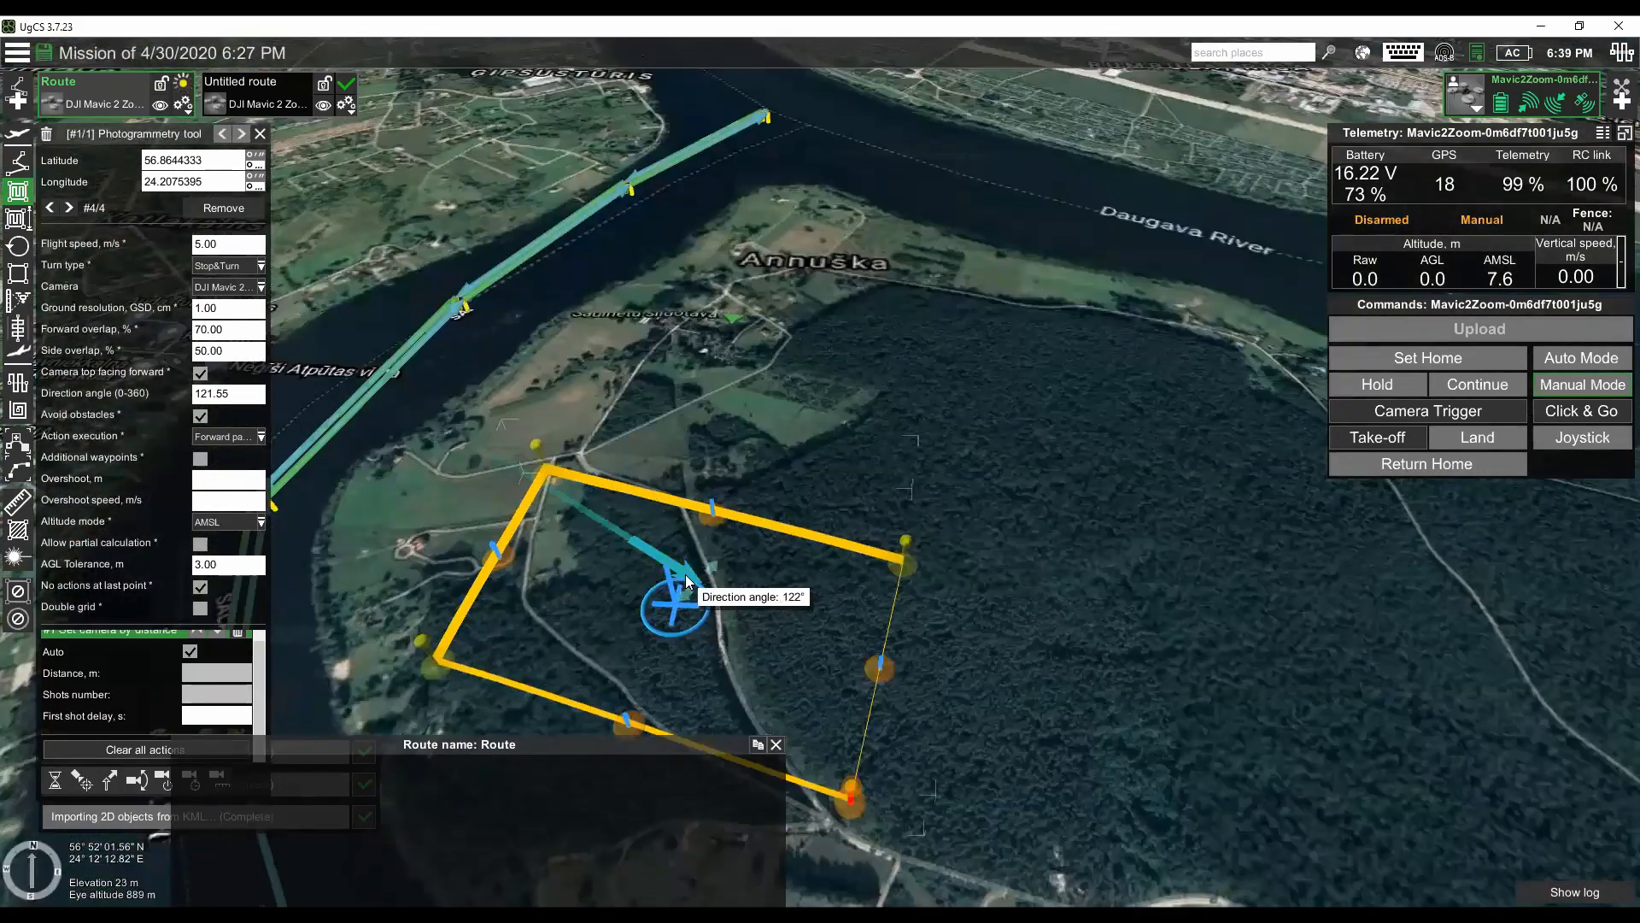
pyautogui.moveTo(690, 575); pyautogui.dragTo(703, 562)
pyautogui.moveTo(243, 311); pyautogui.dragTo(174, 293)
pyautogui.write('3')
pyautogui.press('Tab')
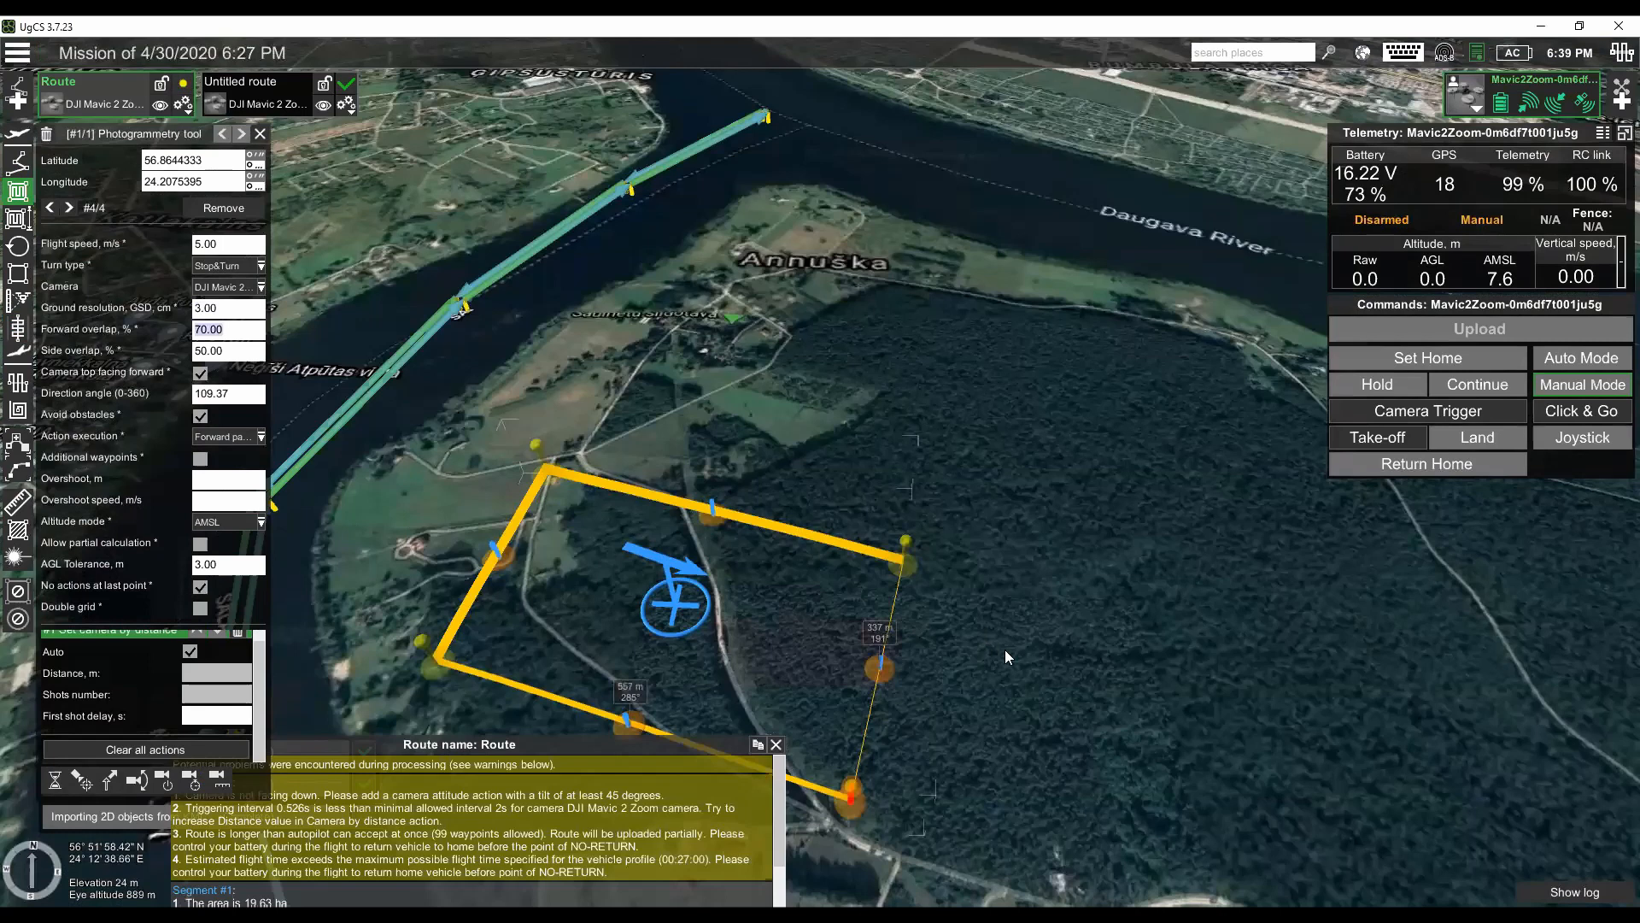
pyautogui.moveTo(1031, 727); pyautogui.dragTo(883, 721)
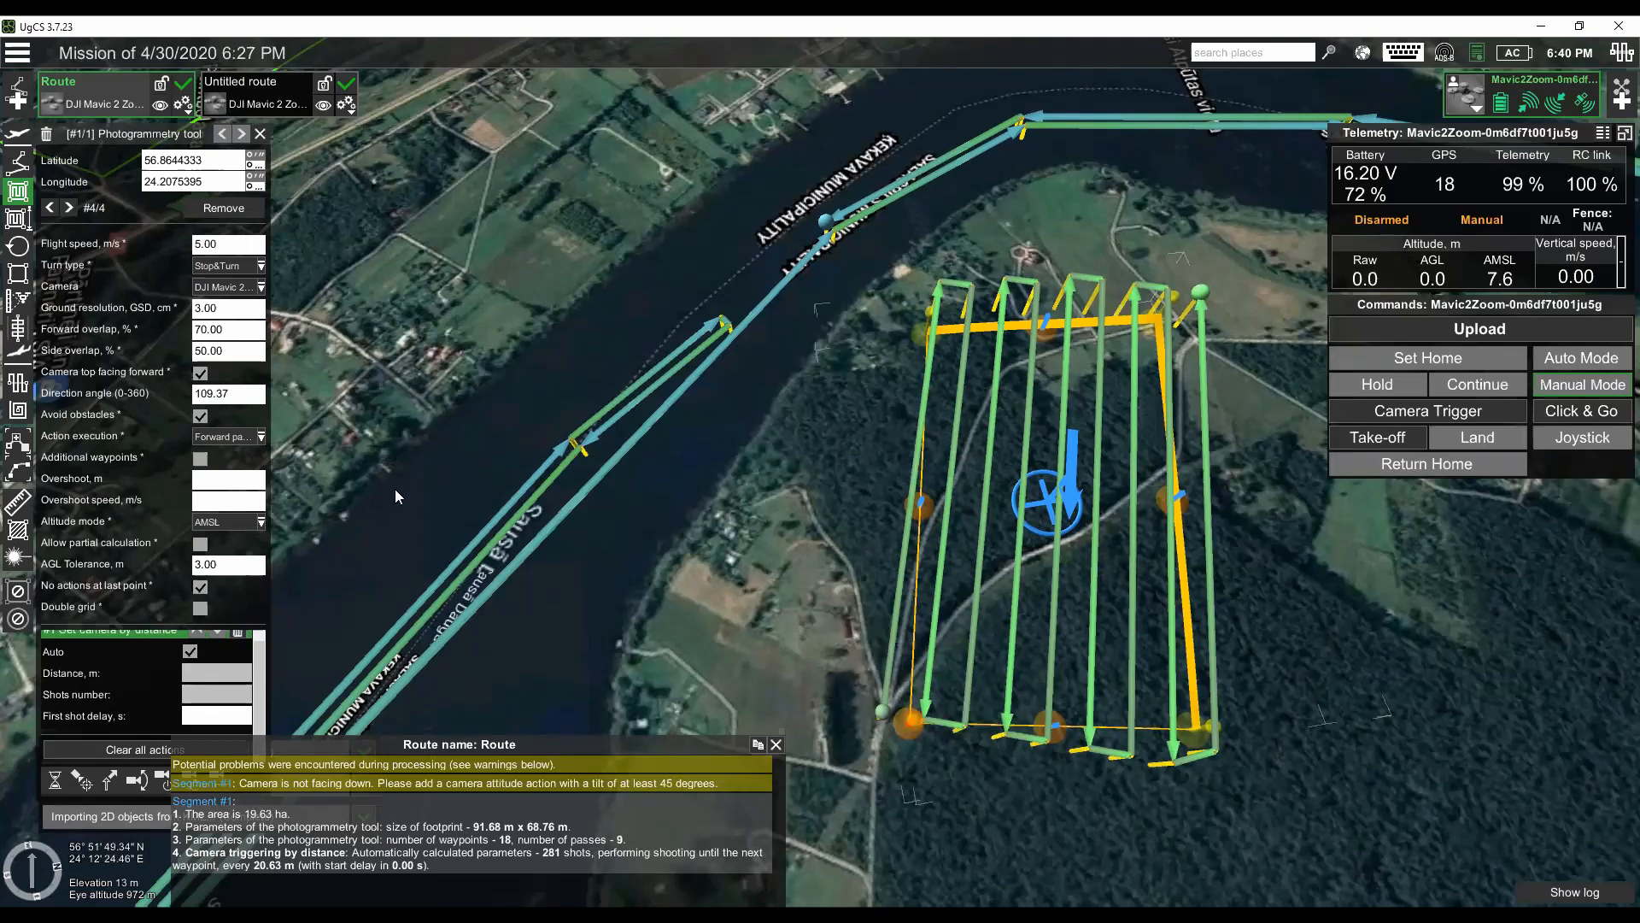
# - Toggle the camera top facing forward option off and back on for the photogrammetry area
pyautogui.click(201, 374)
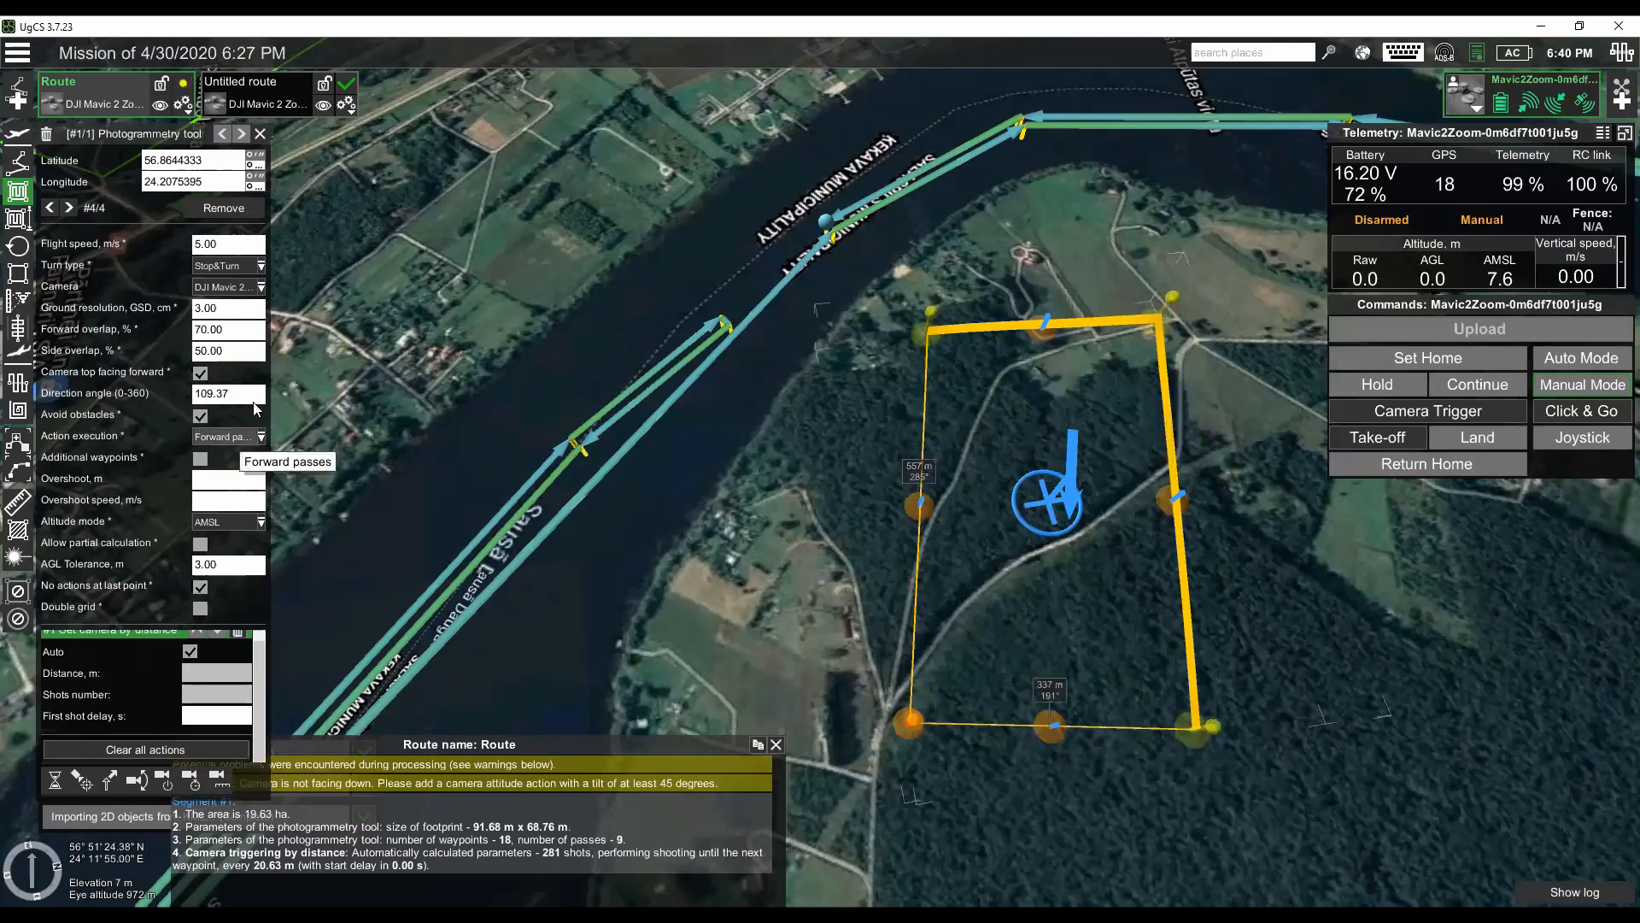
pyautogui.click(207, 375)
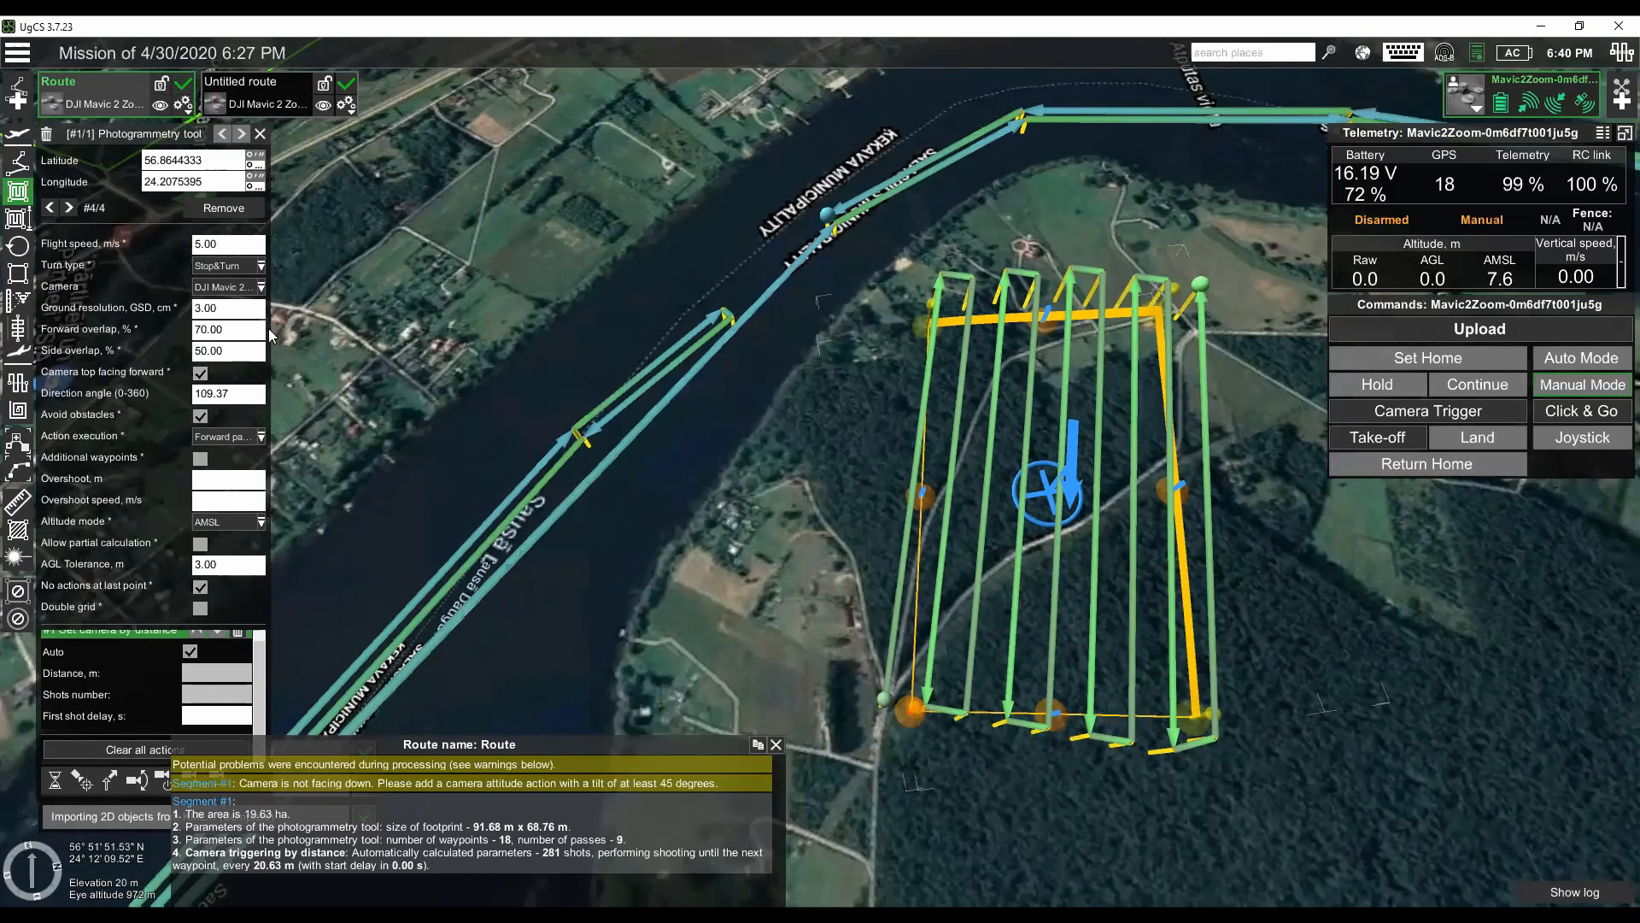
pyautogui.moveTo(745, 504); pyautogui.dragTo(754, 490)
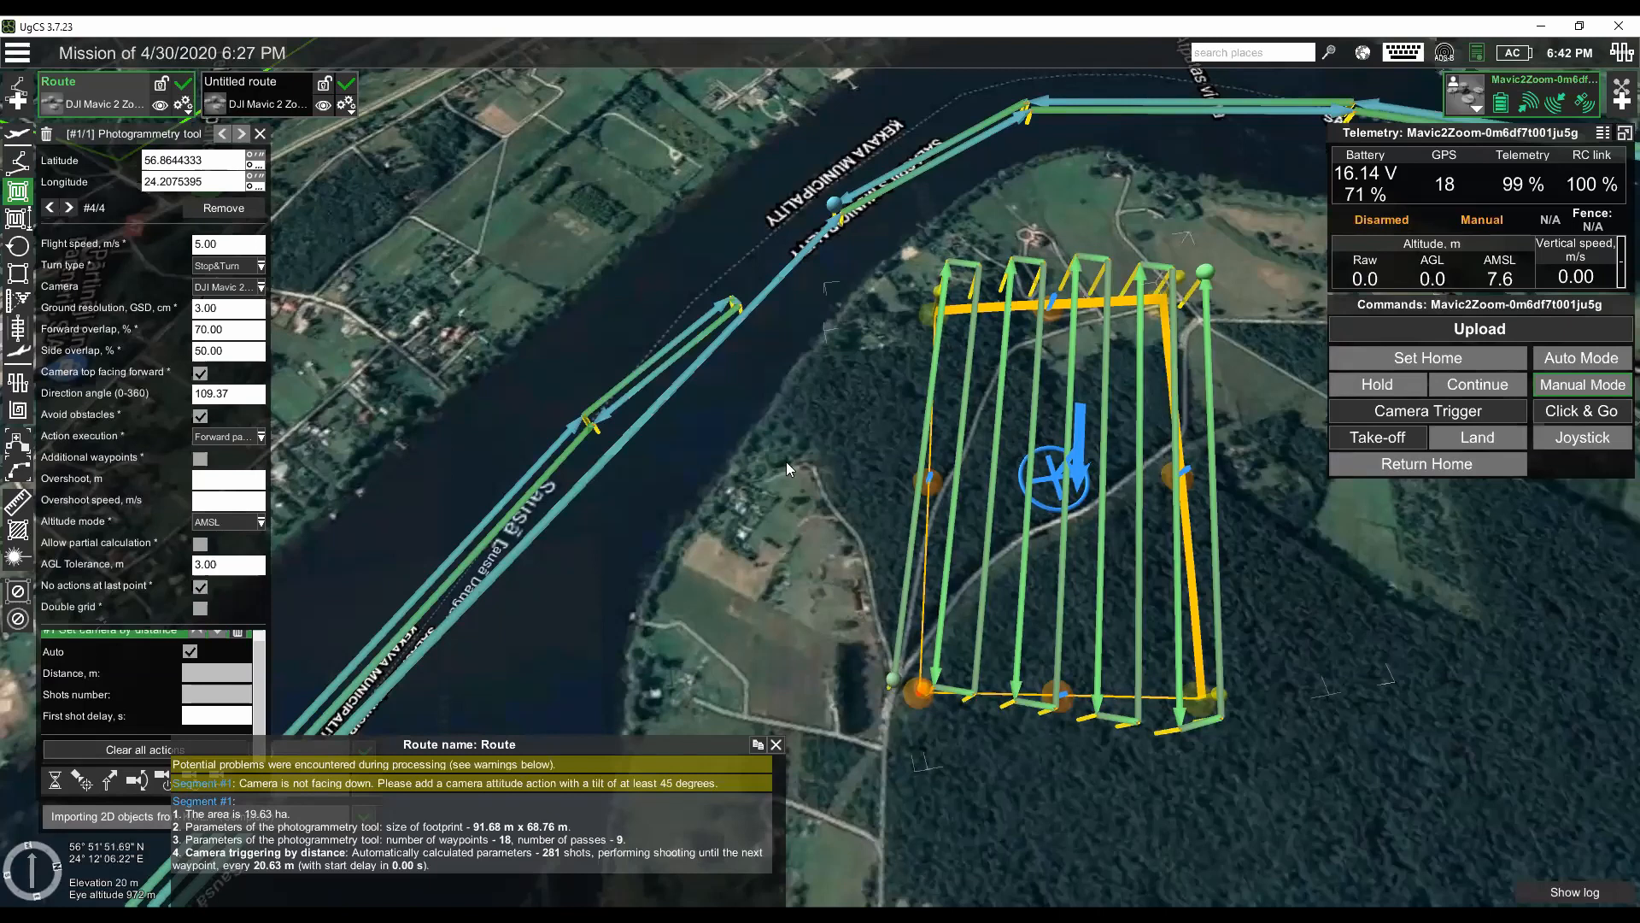
pyautogui.moveTo(785, 482); pyautogui.dragTo(784, 506)
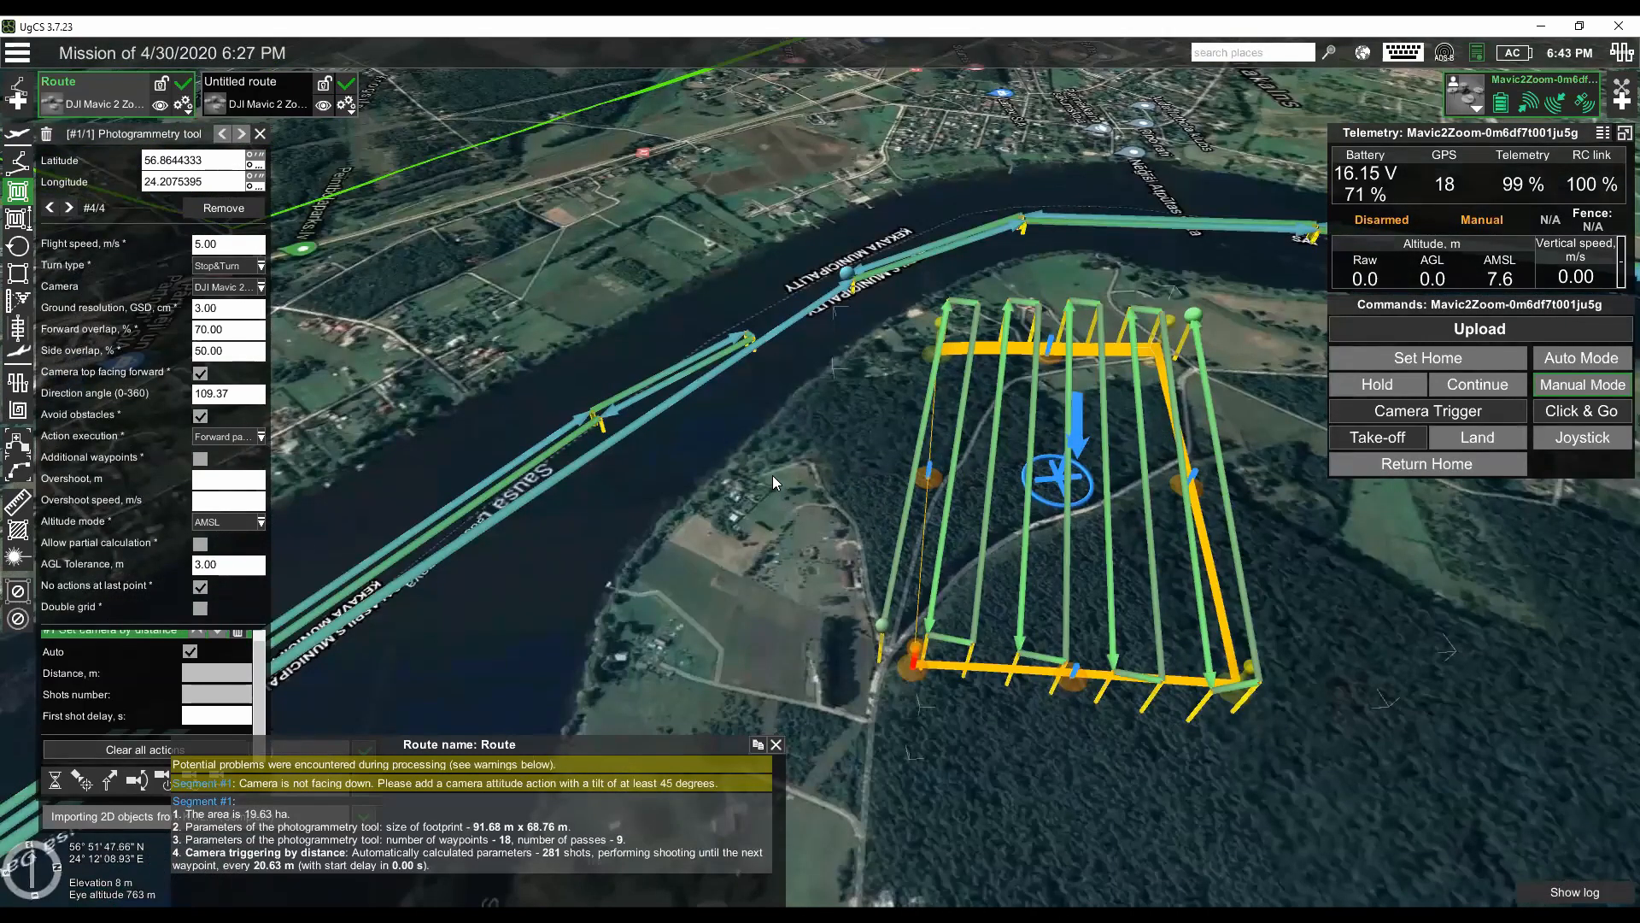
# - Review the altitude and return home settings of the Untitled route and close them without saving
pyautogui.click(21, 55)
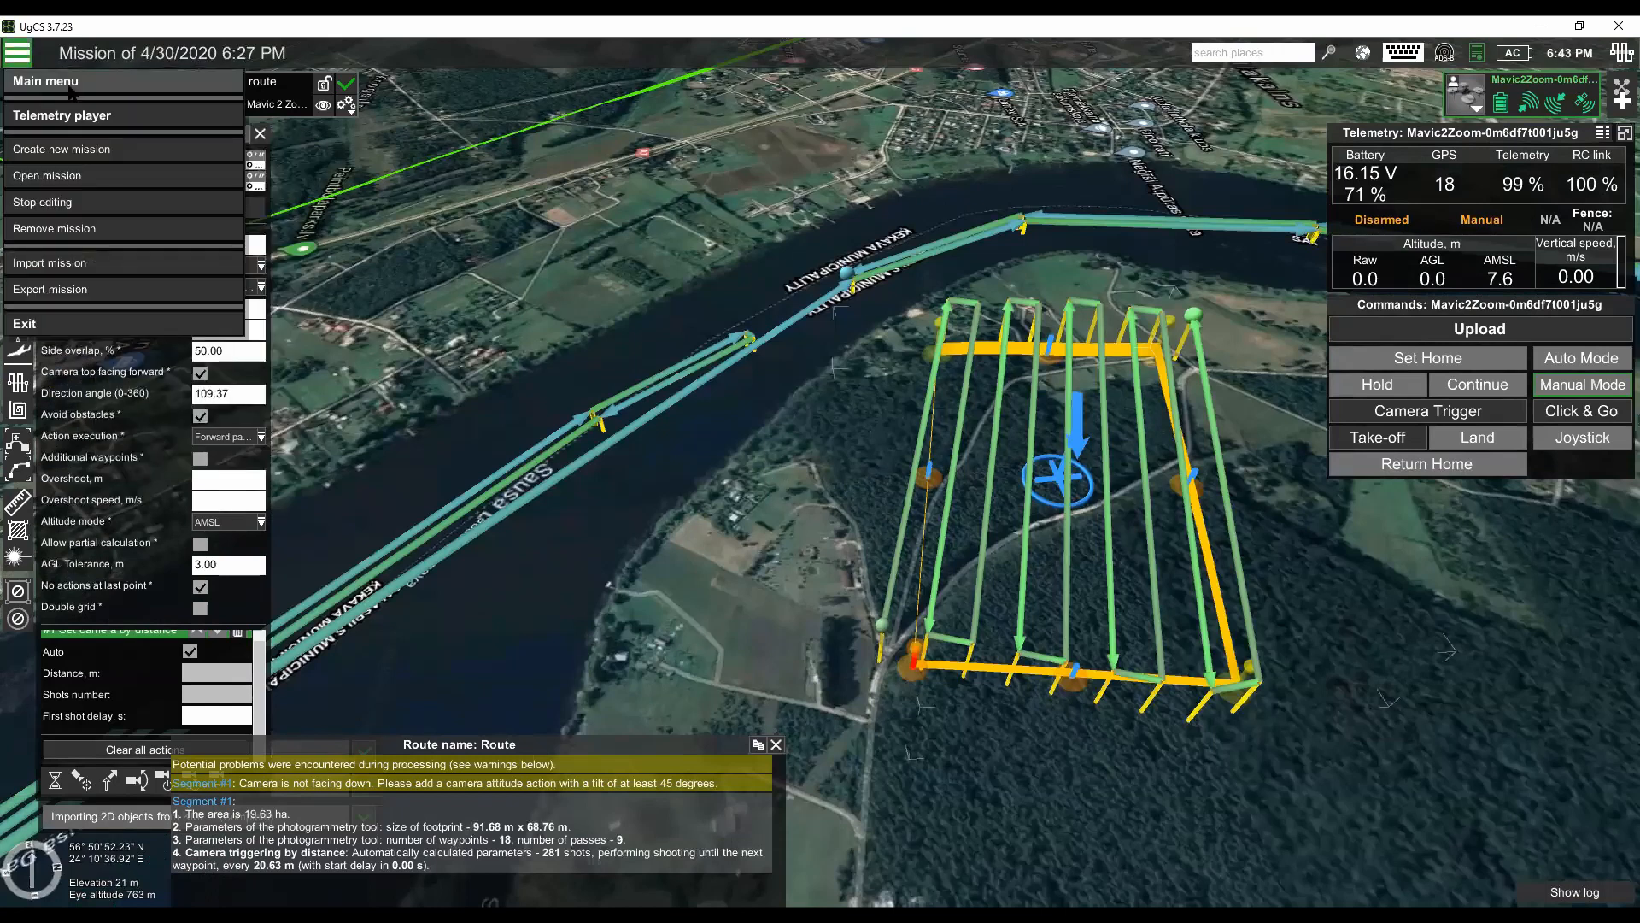
pyautogui.click(342, 109)
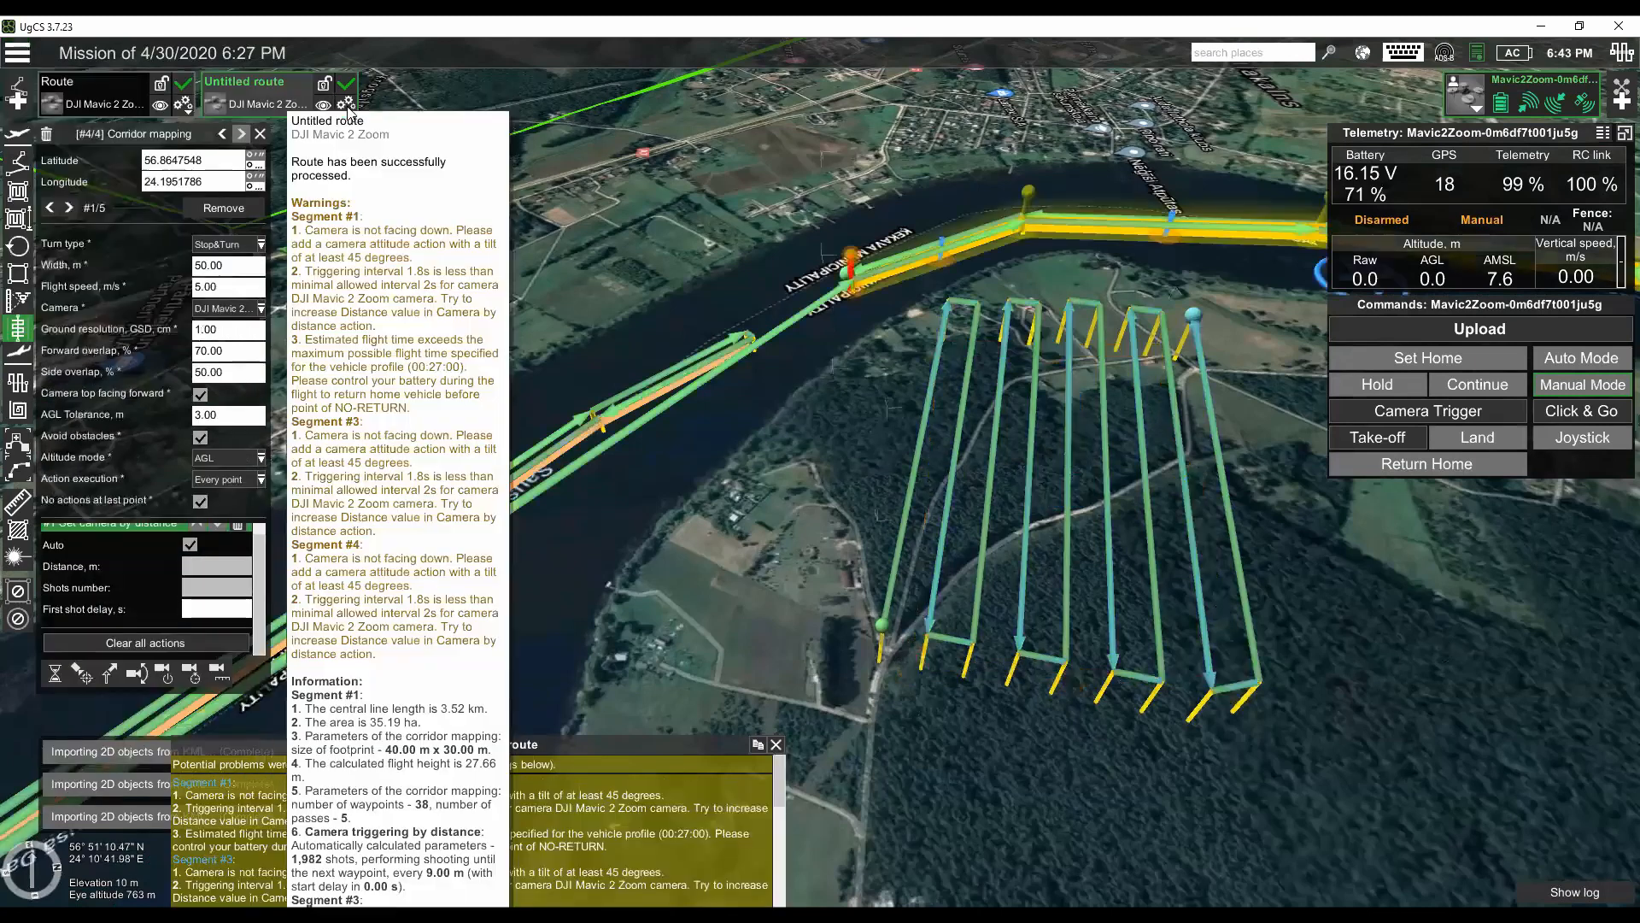
pyautogui.click(292, 132)
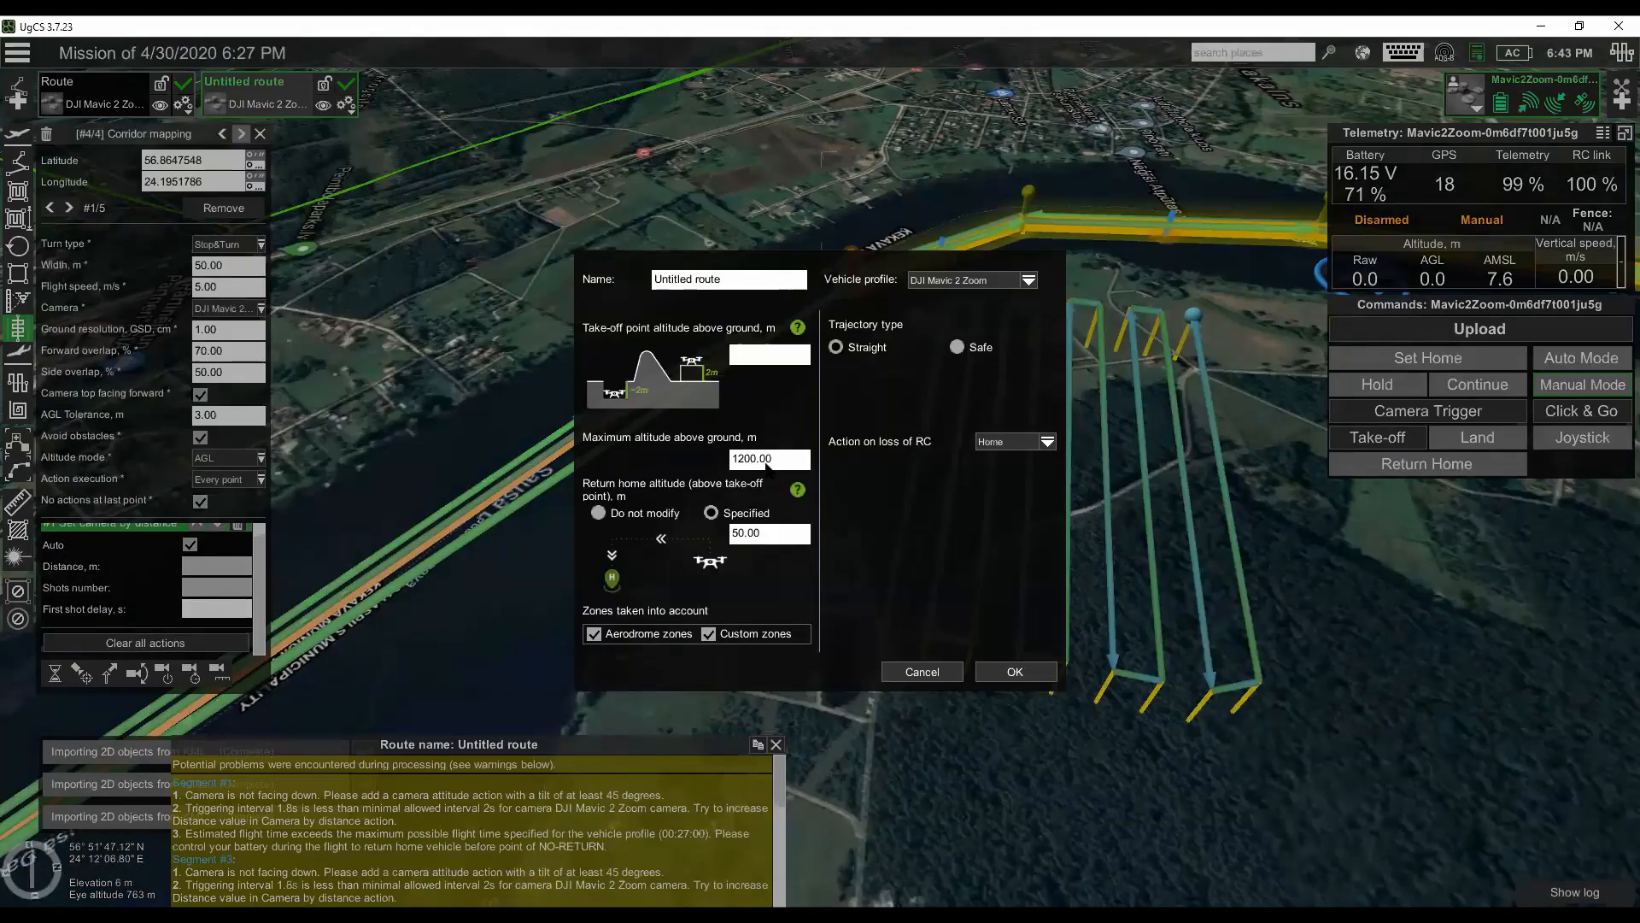
pyautogui.click(922, 672)
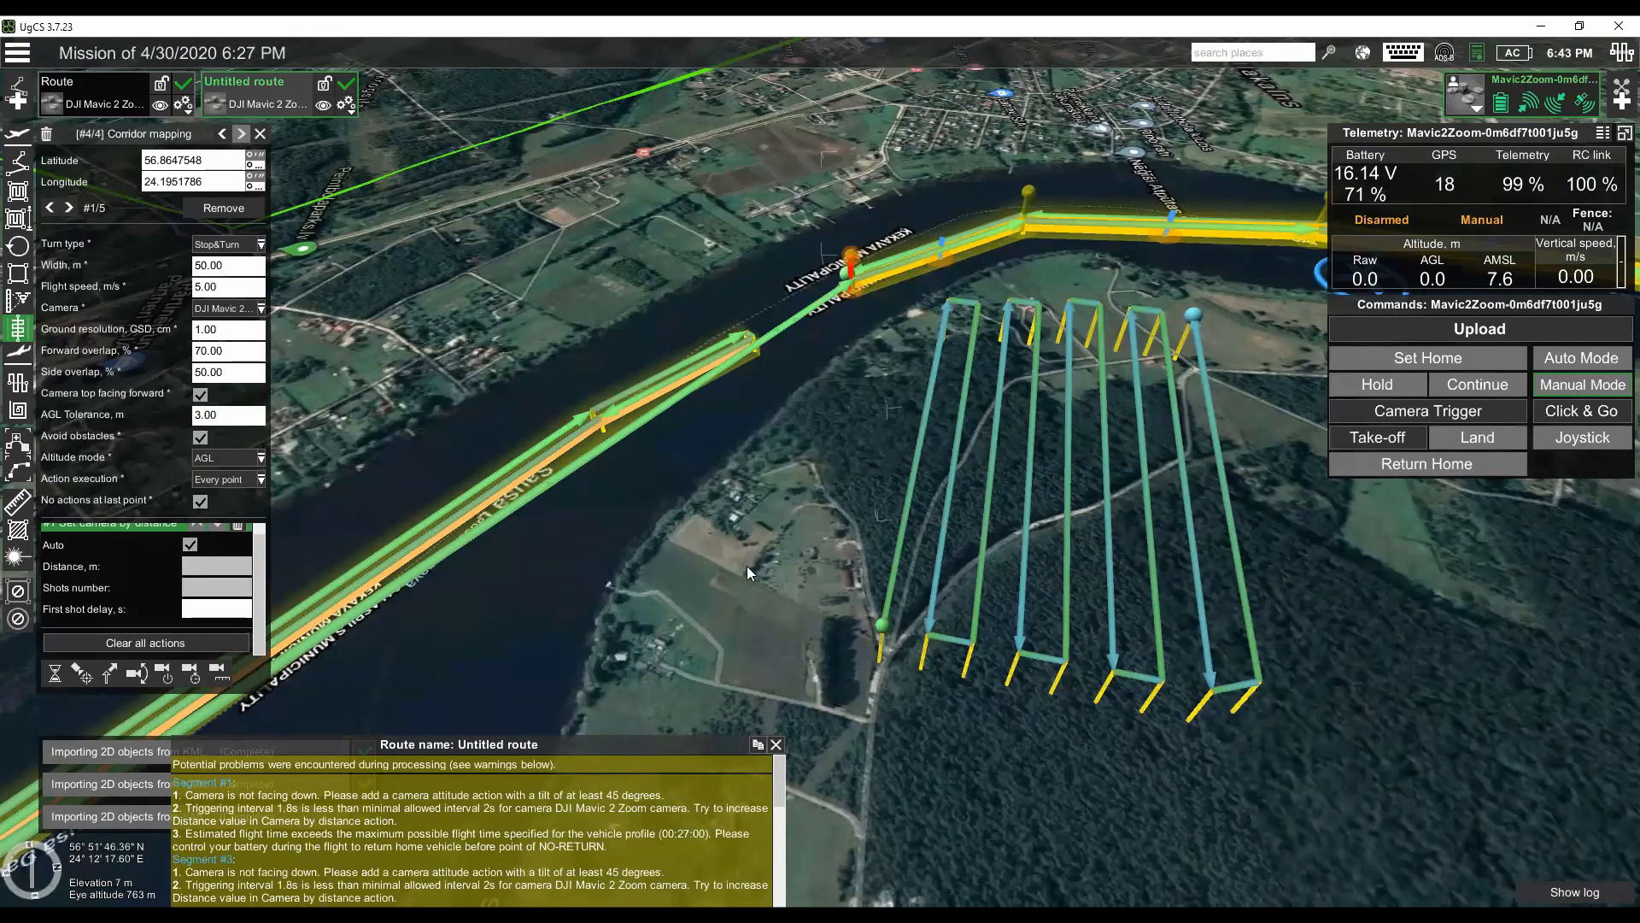
# - Set up a new route import from Path1.kml in C:\Webinar with facade scan and perimeter segments, and cancel it
pyautogui.moveTo(792, 486); pyautogui.dragTo(773, 496)
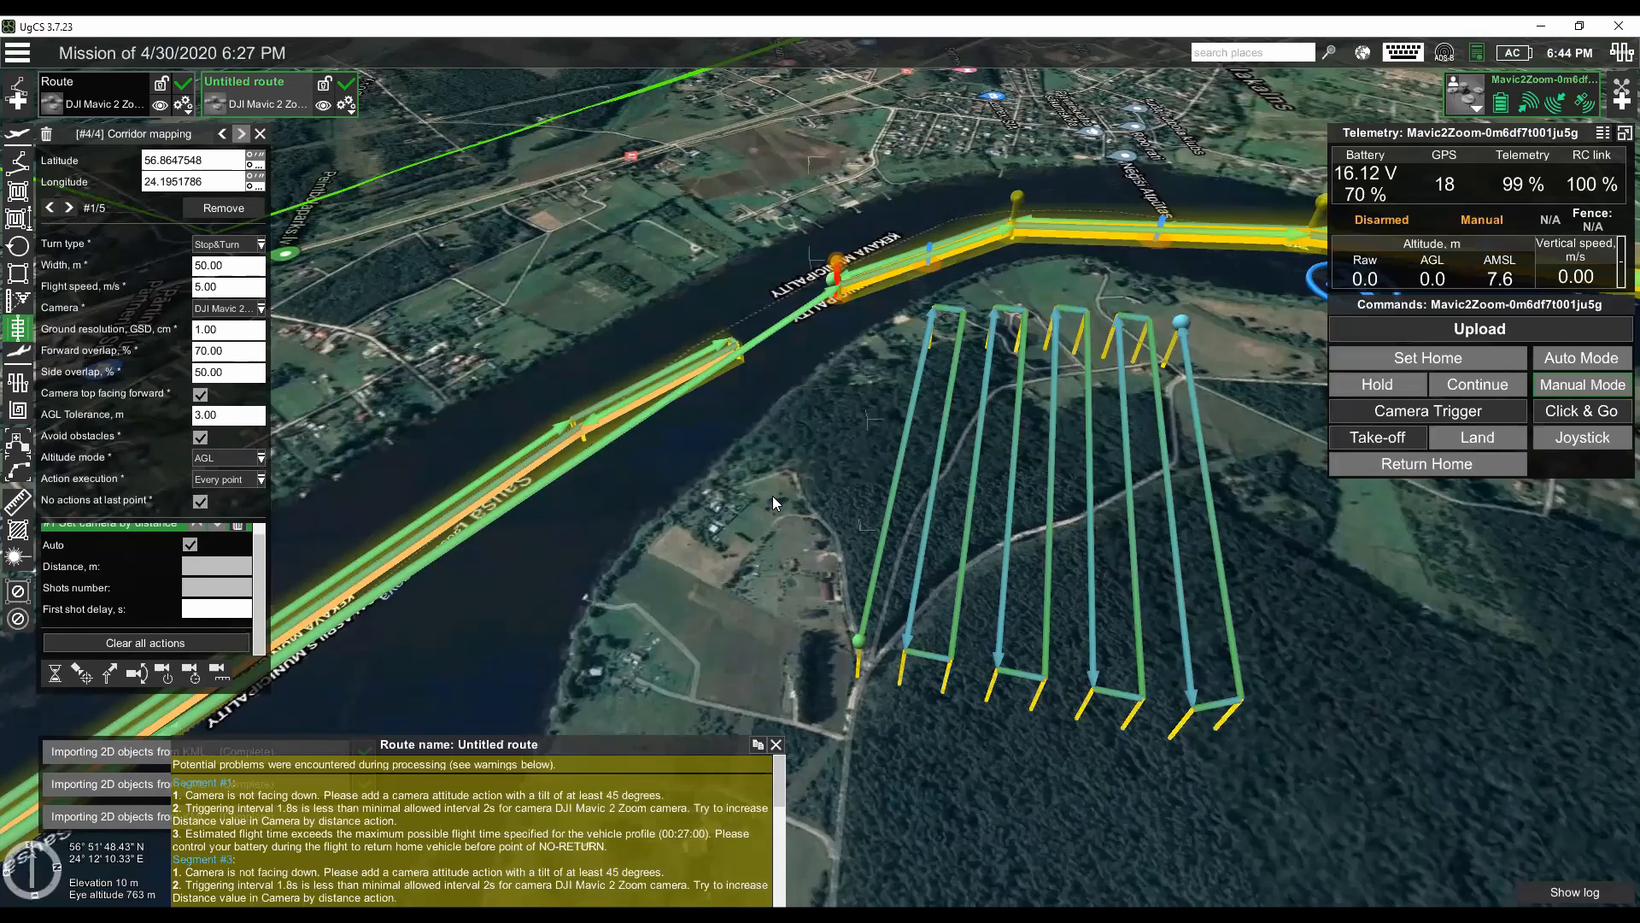
pyautogui.click(17, 53)
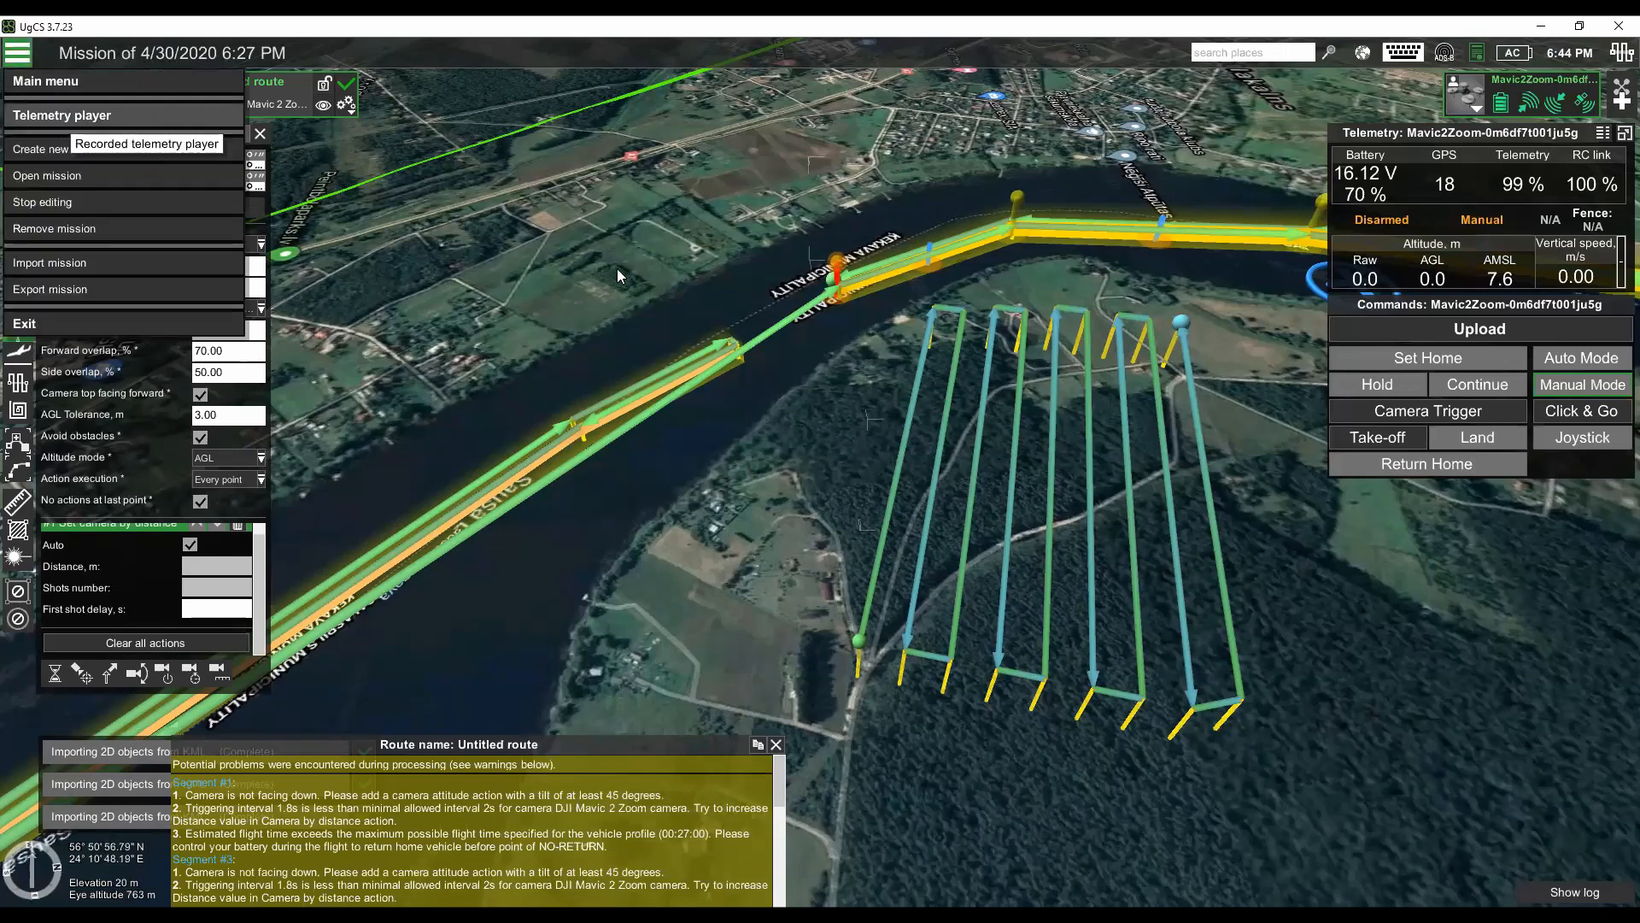
pyautogui.click(17, 99)
pyautogui.click(658, 368)
pyautogui.click(1013, 406)
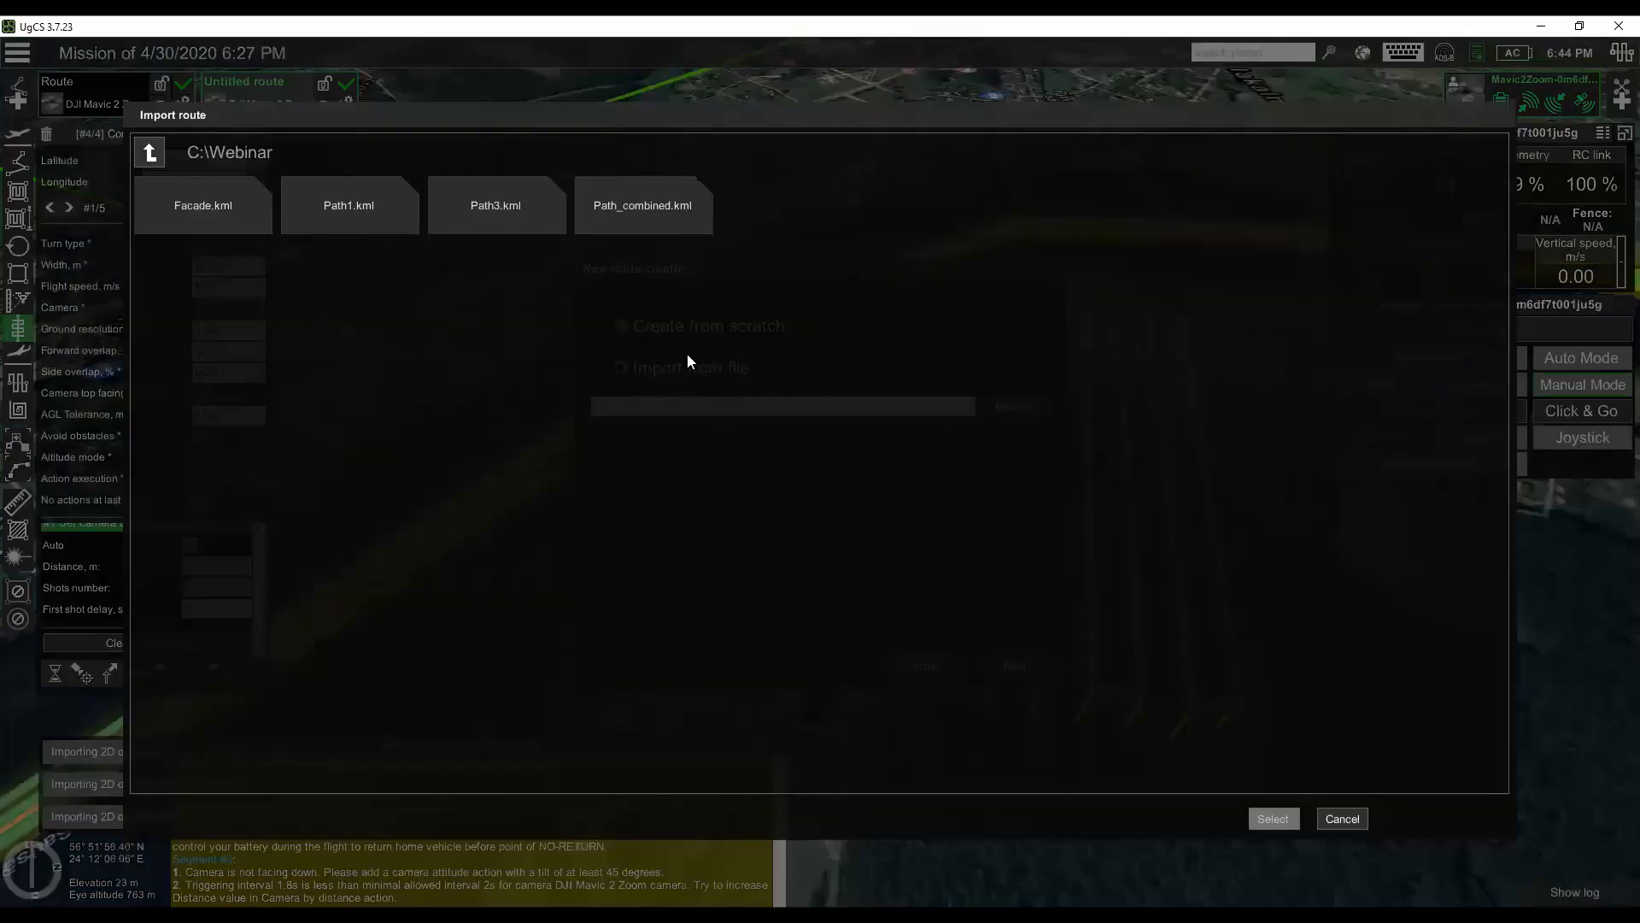
pyautogui.click(349, 205)
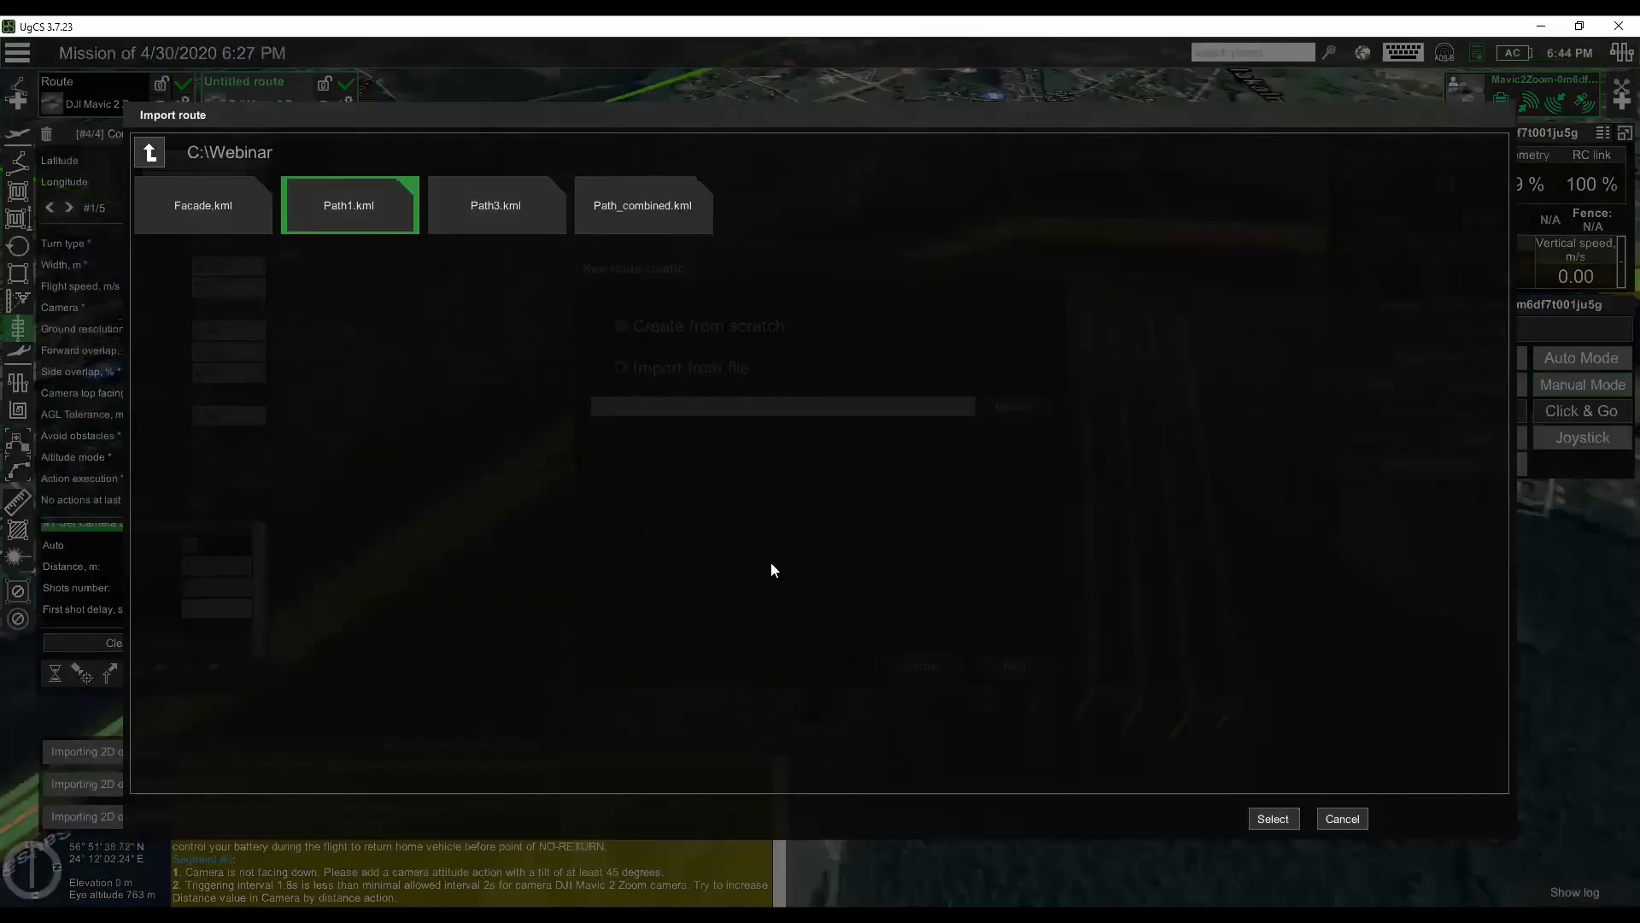
pyautogui.click(1285, 813)
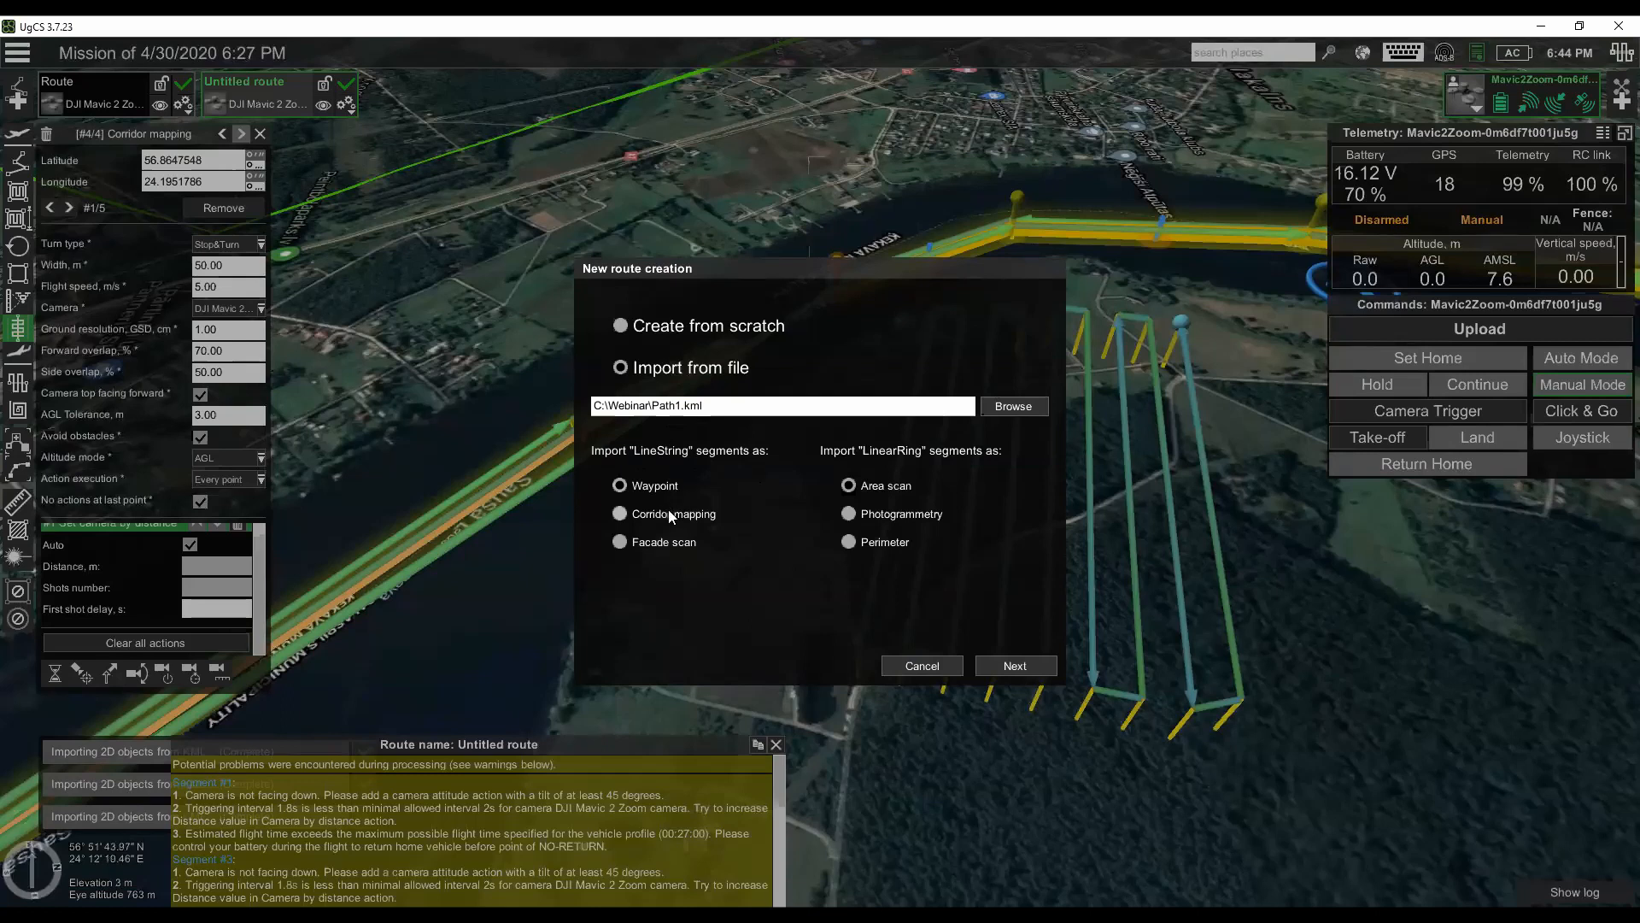
pyautogui.click(675, 545)
pyautogui.click(864, 543)
pyautogui.click(940, 666)
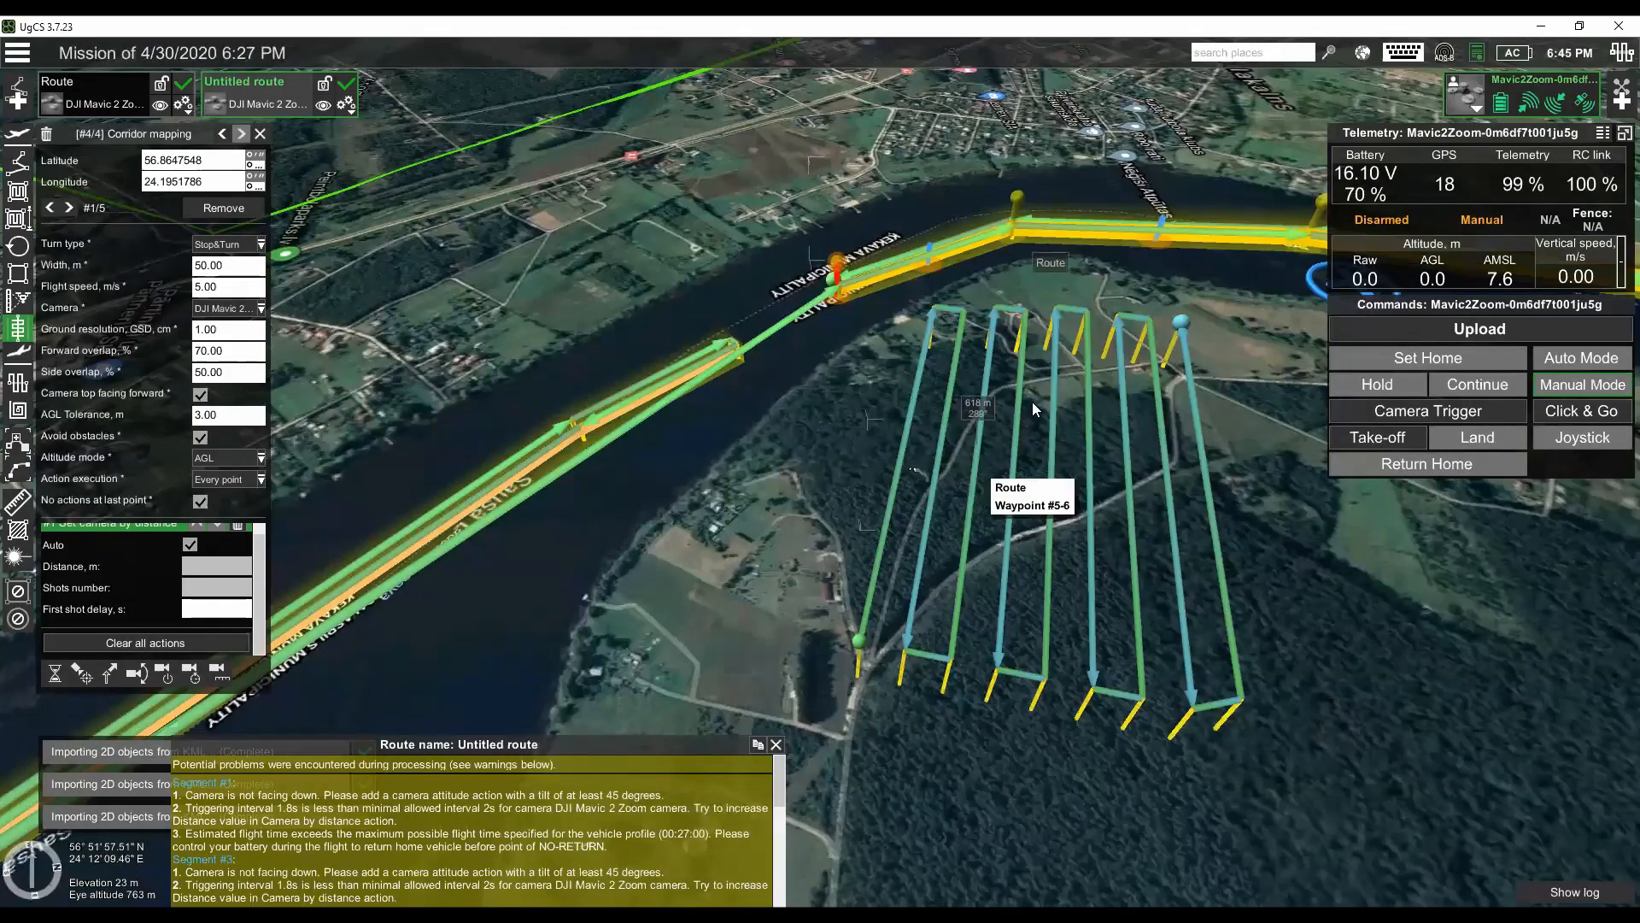
# - Highlight the SRTM 4 void-filled elevation source in the map layers and enable Google (satellite) as the map overlay
pyautogui.moveTo(1029, 303)
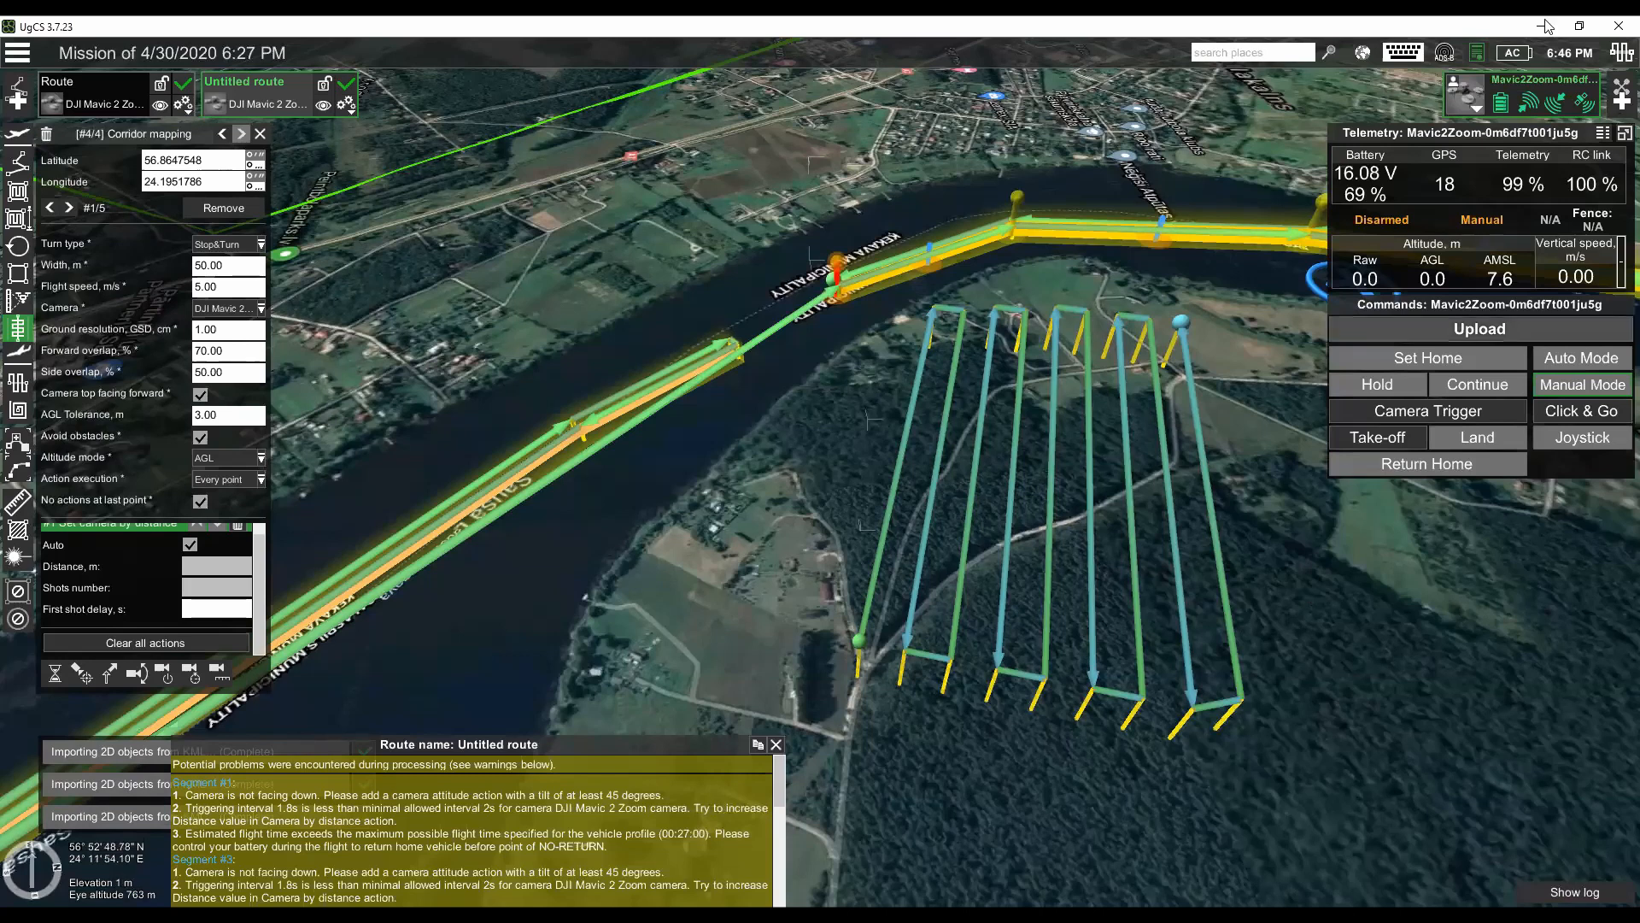
pyautogui.click(1364, 52)
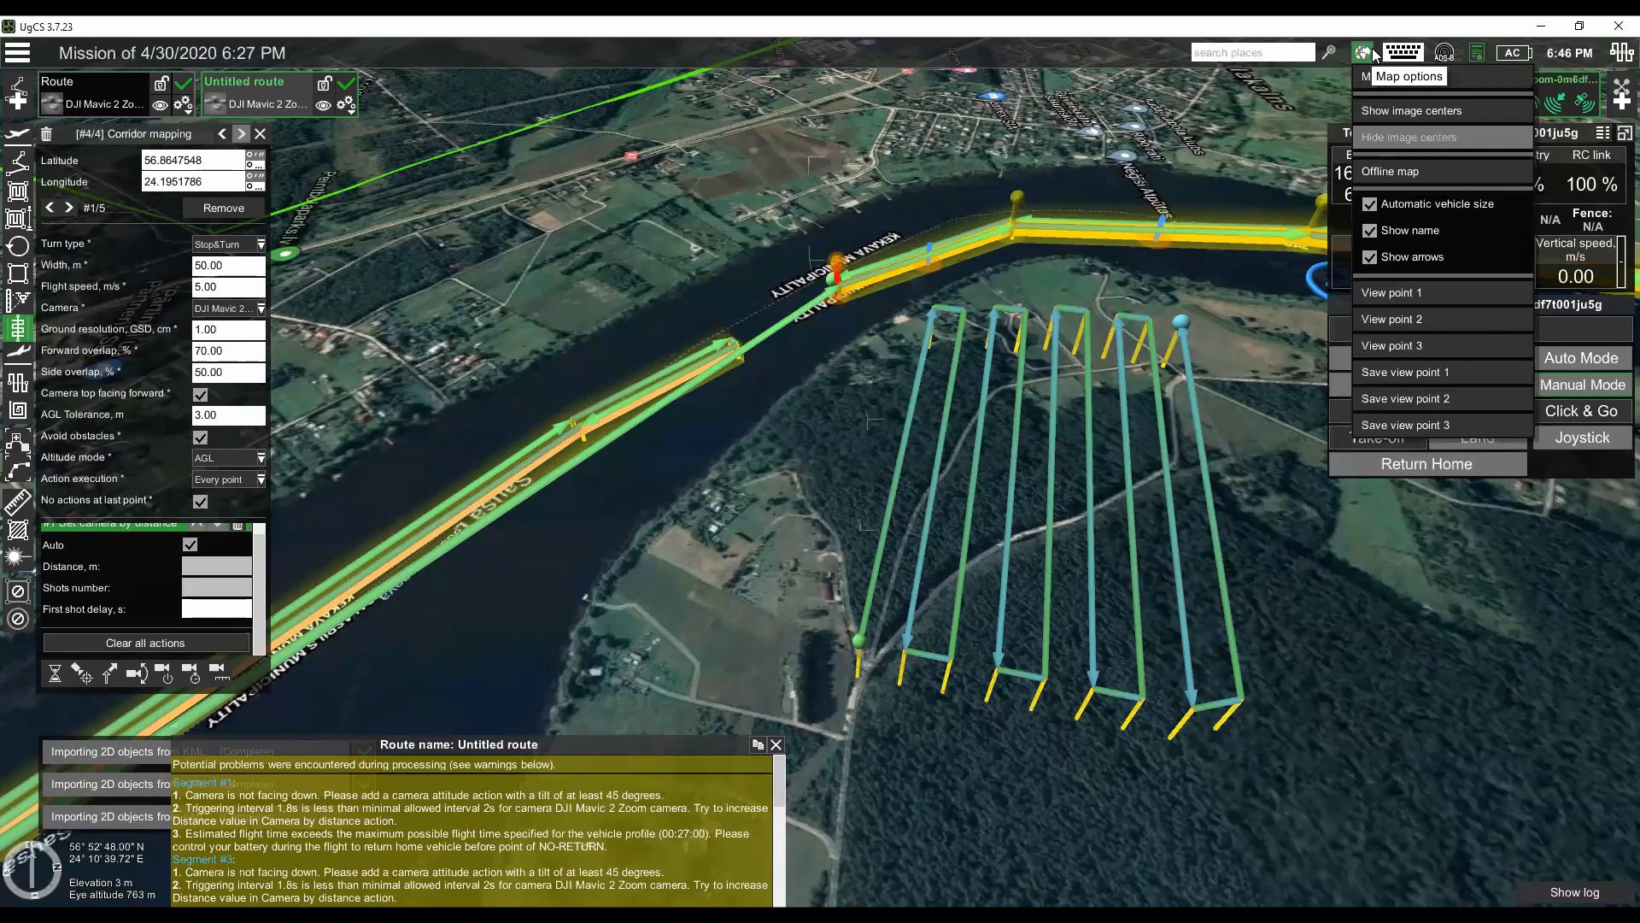
pyautogui.click(1397, 77)
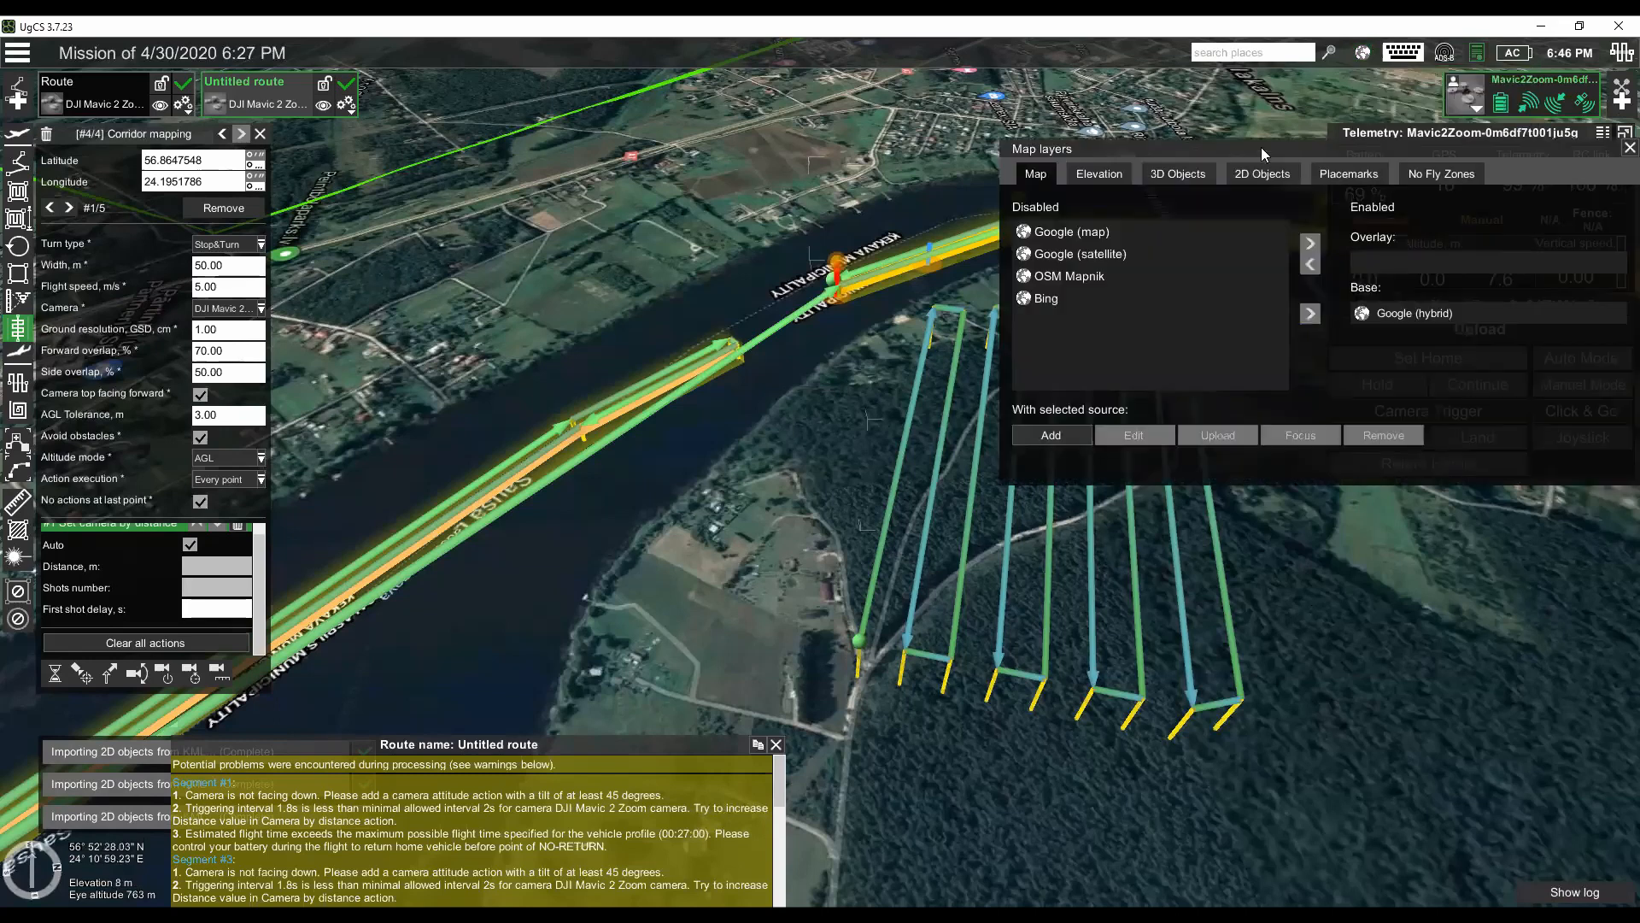
pyautogui.click(1118, 174)
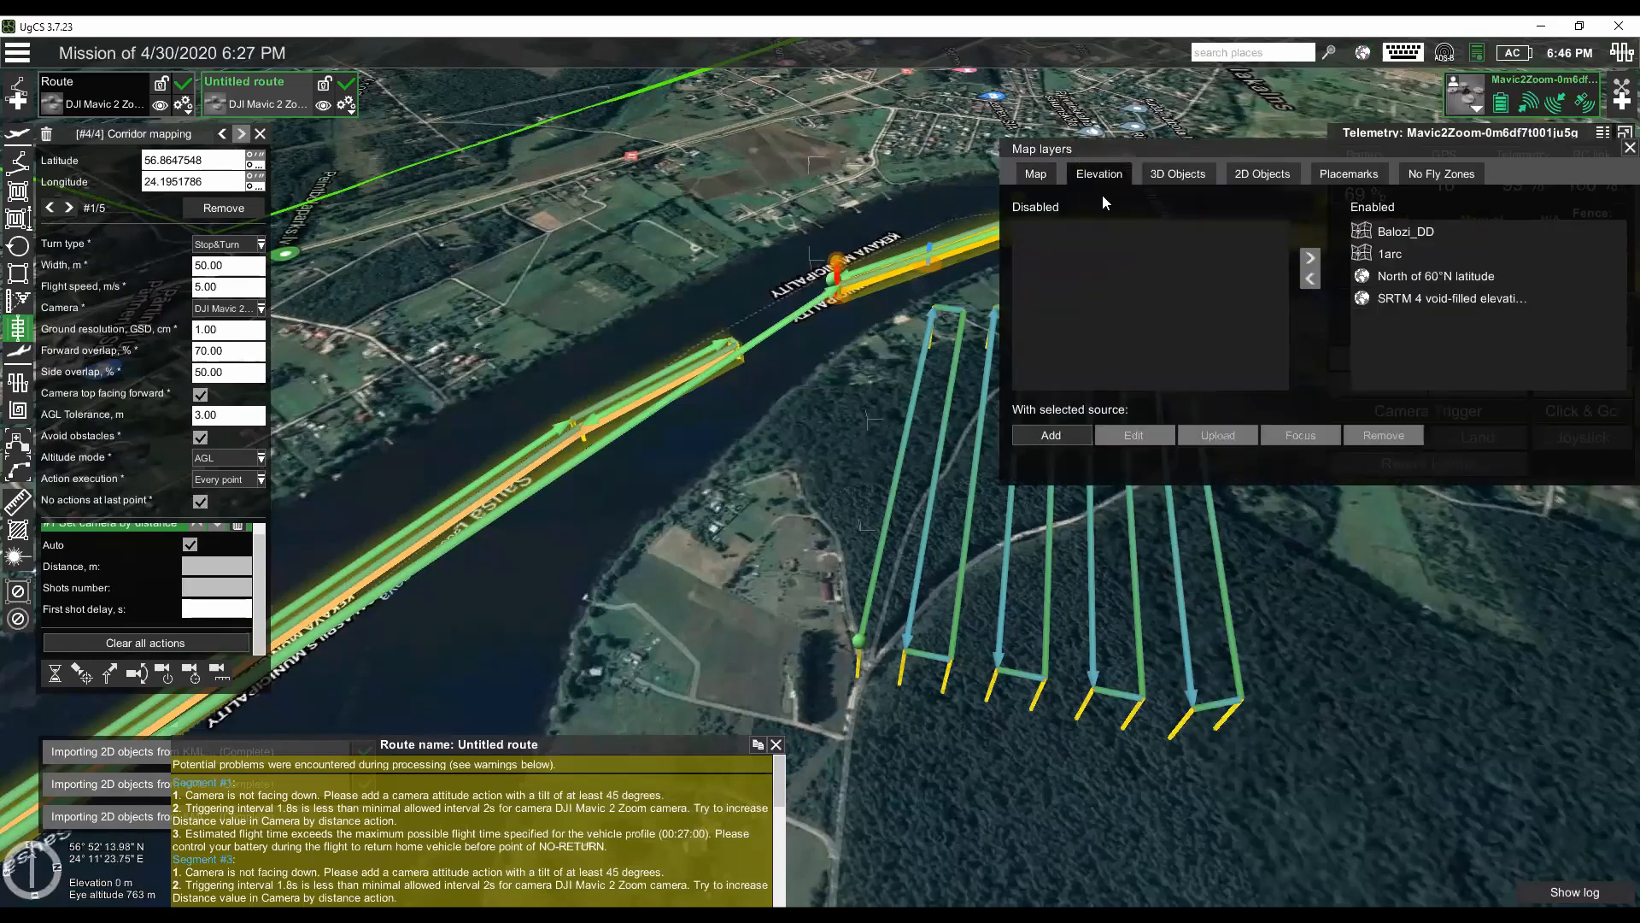
pyautogui.click(1432, 299)
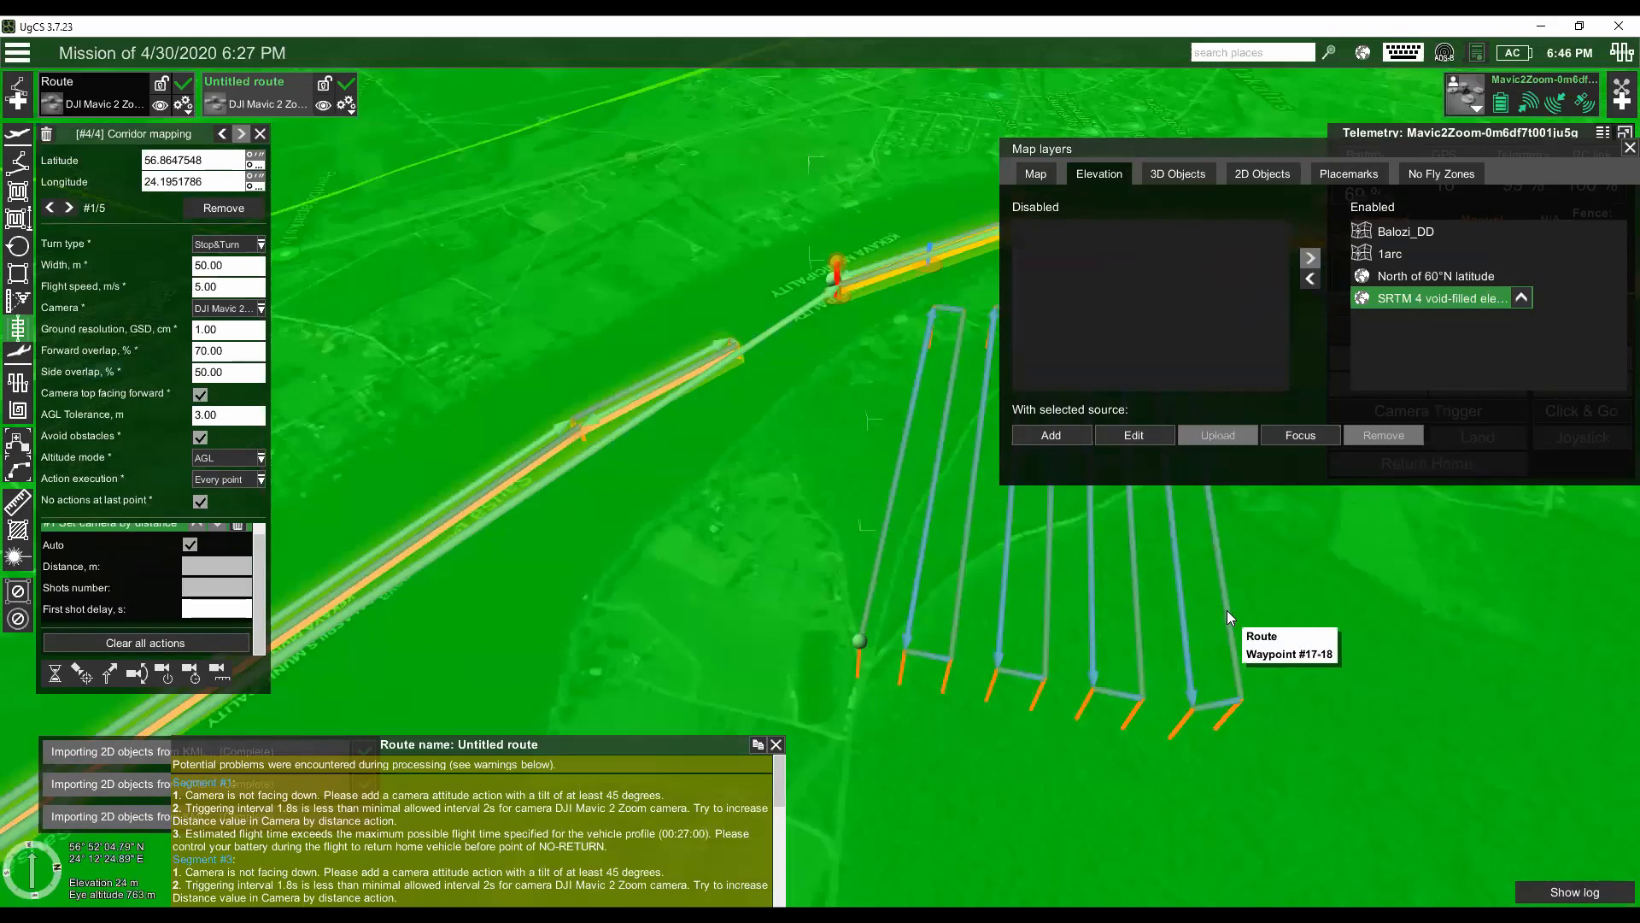
pyautogui.scroll(-5, 1219, 590)
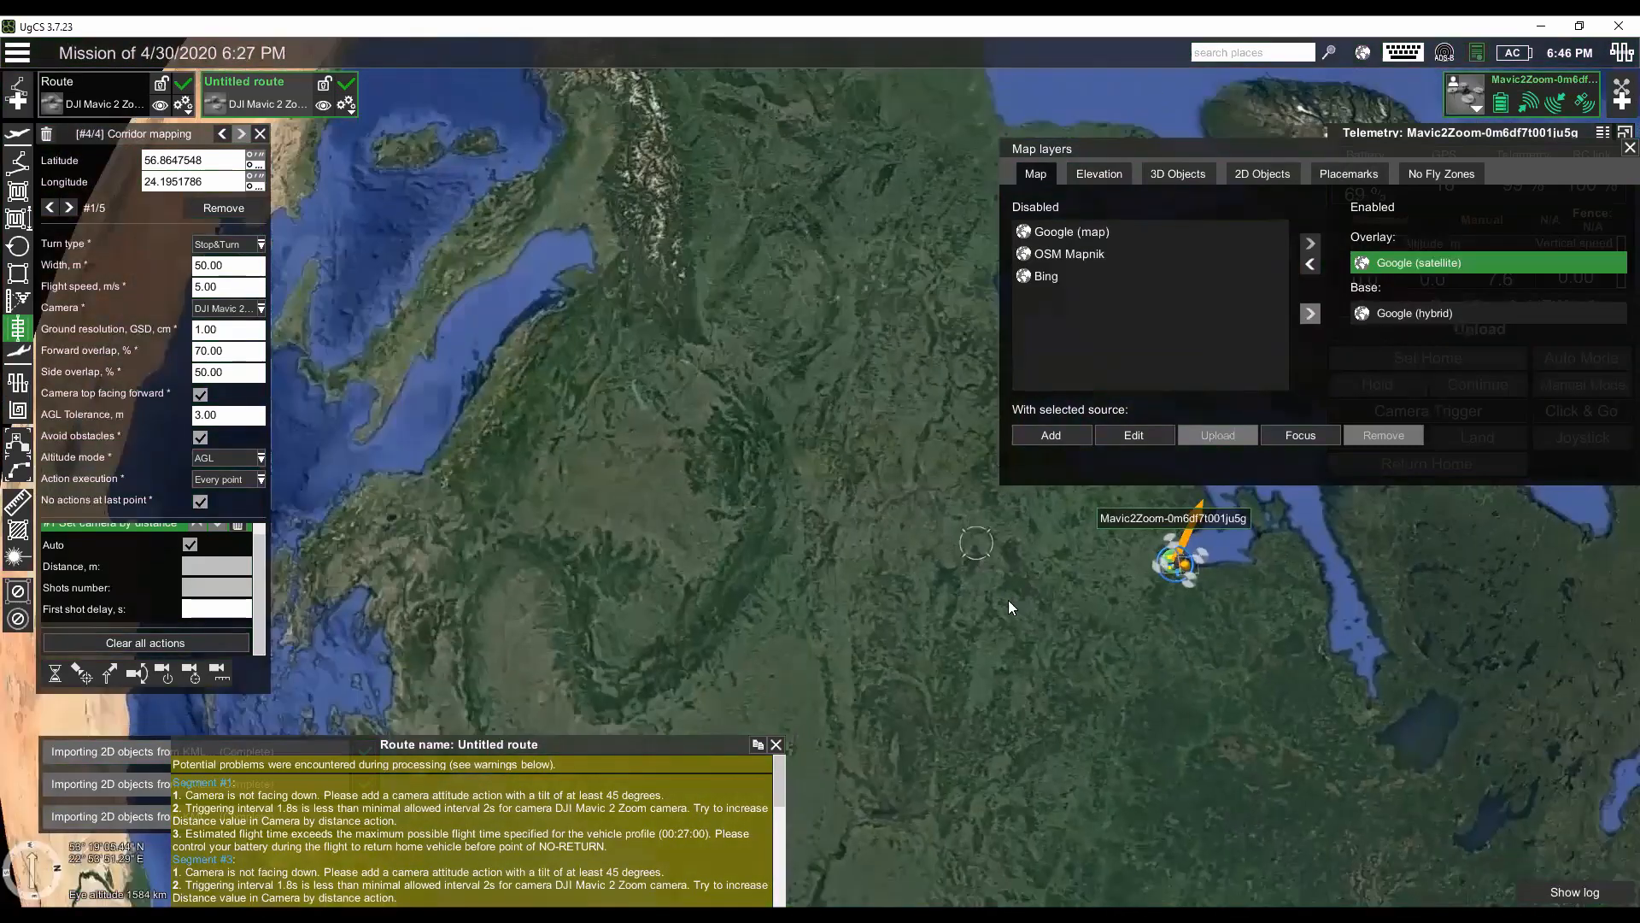
pyautogui.scroll(-5, 979, 593)
pyautogui.scroll(-1, 944, 677)
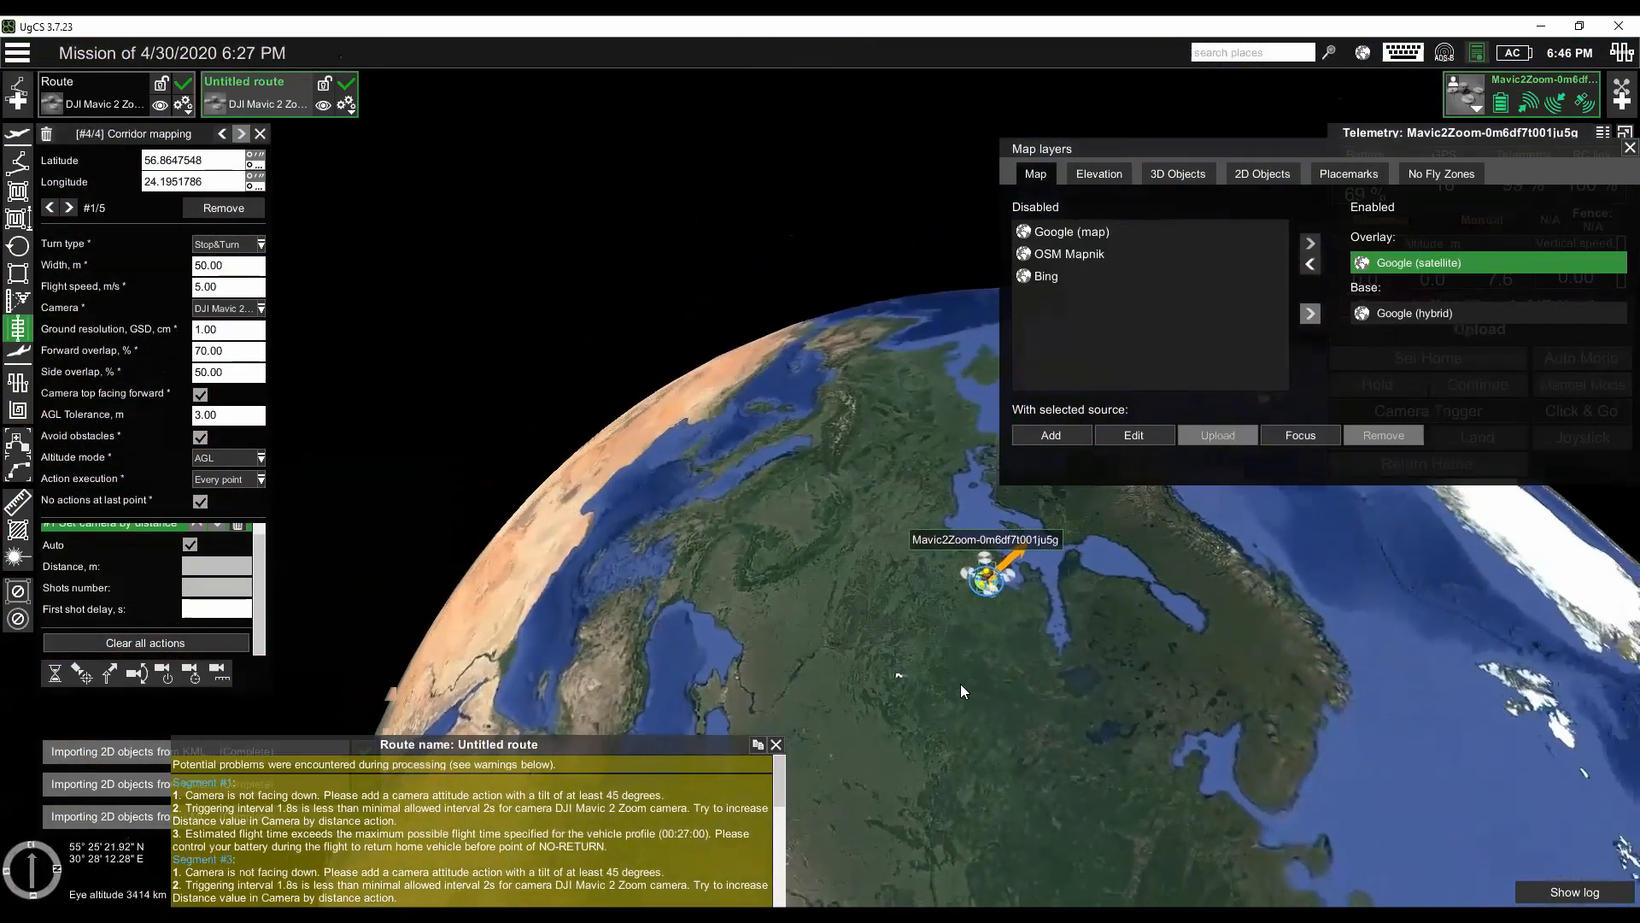
# - Examine the coverage of the SRTM 4 void-filled and North of 60°N latitude elevation sources on the globe
pyautogui.click(1126, 176)
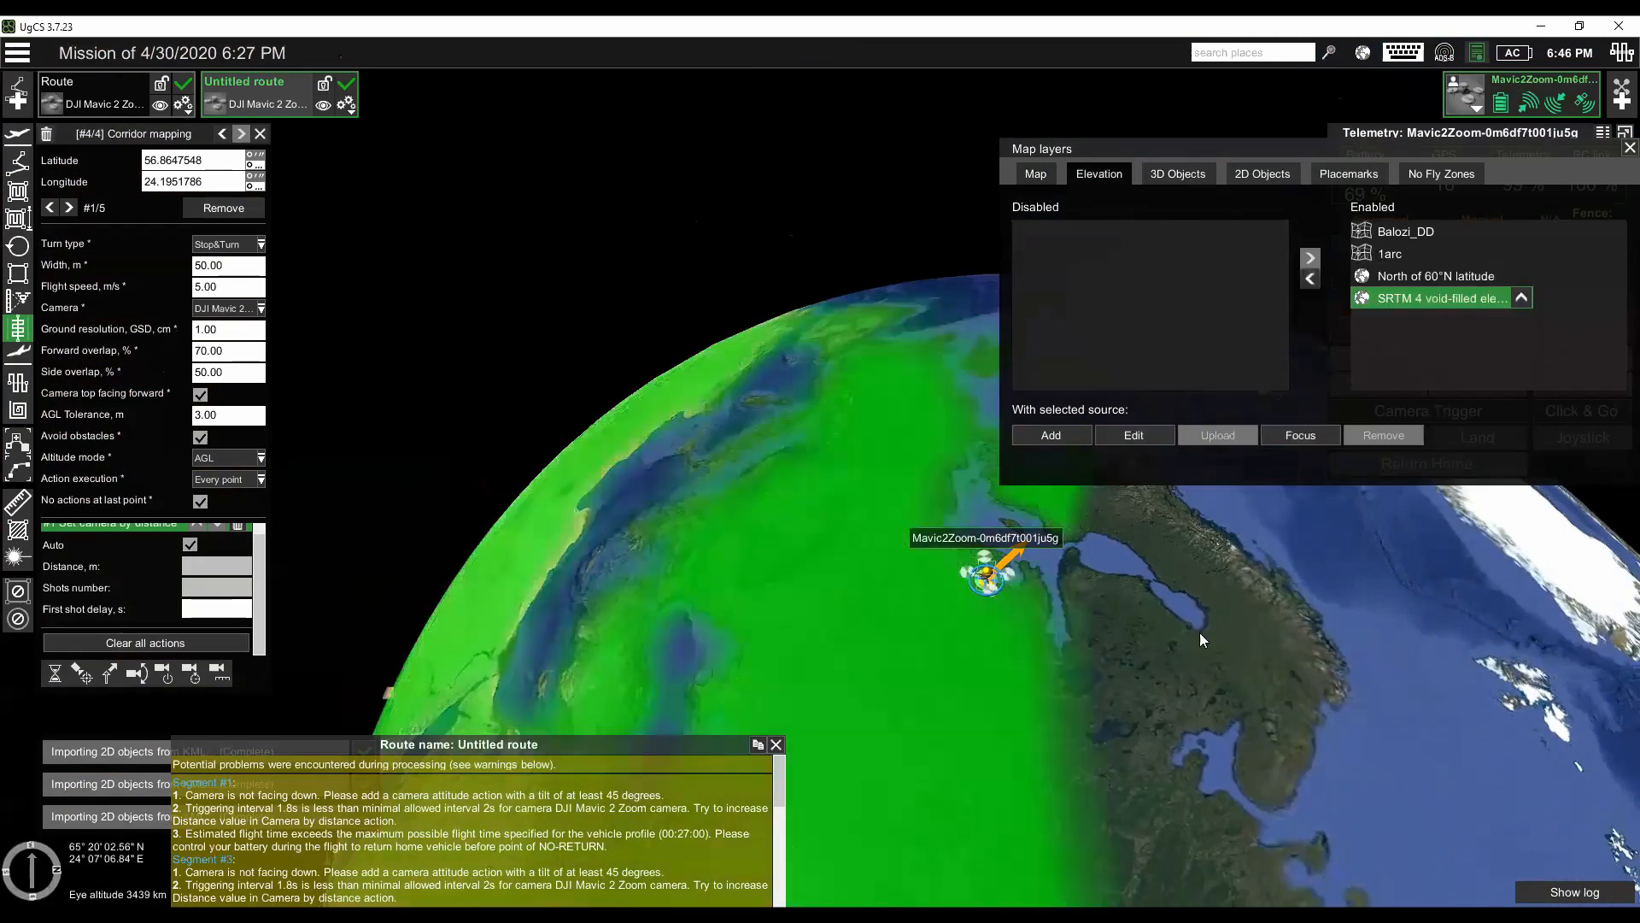
pyautogui.moveTo(1112, 602)
pyautogui.mouseDown()
pyautogui.moveTo(1329, 726)
pyautogui.moveTo(1424, 685)
pyautogui.moveTo(1483, 696)
pyautogui.moveTo(1496, 812)
pyautogui.moveTo(1428, 710)
pyautogui.moveTo(1018, 420)
pyautogui.mouseUp()
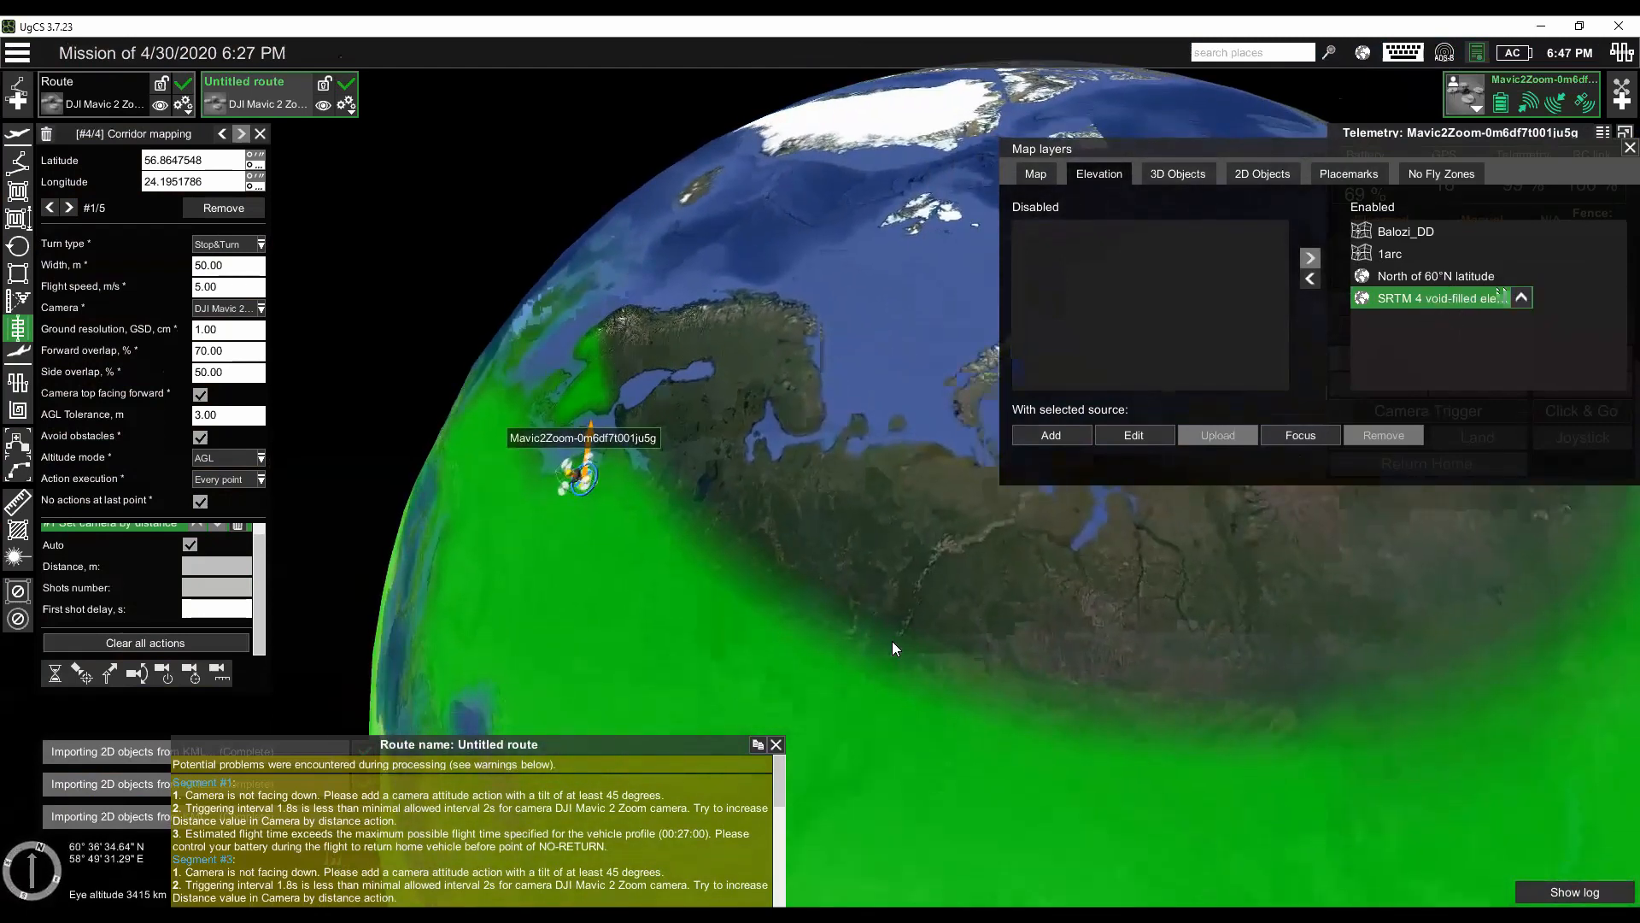
pyautogui.moveTo(893, 644); pyautogui.dragTo(861, 552)
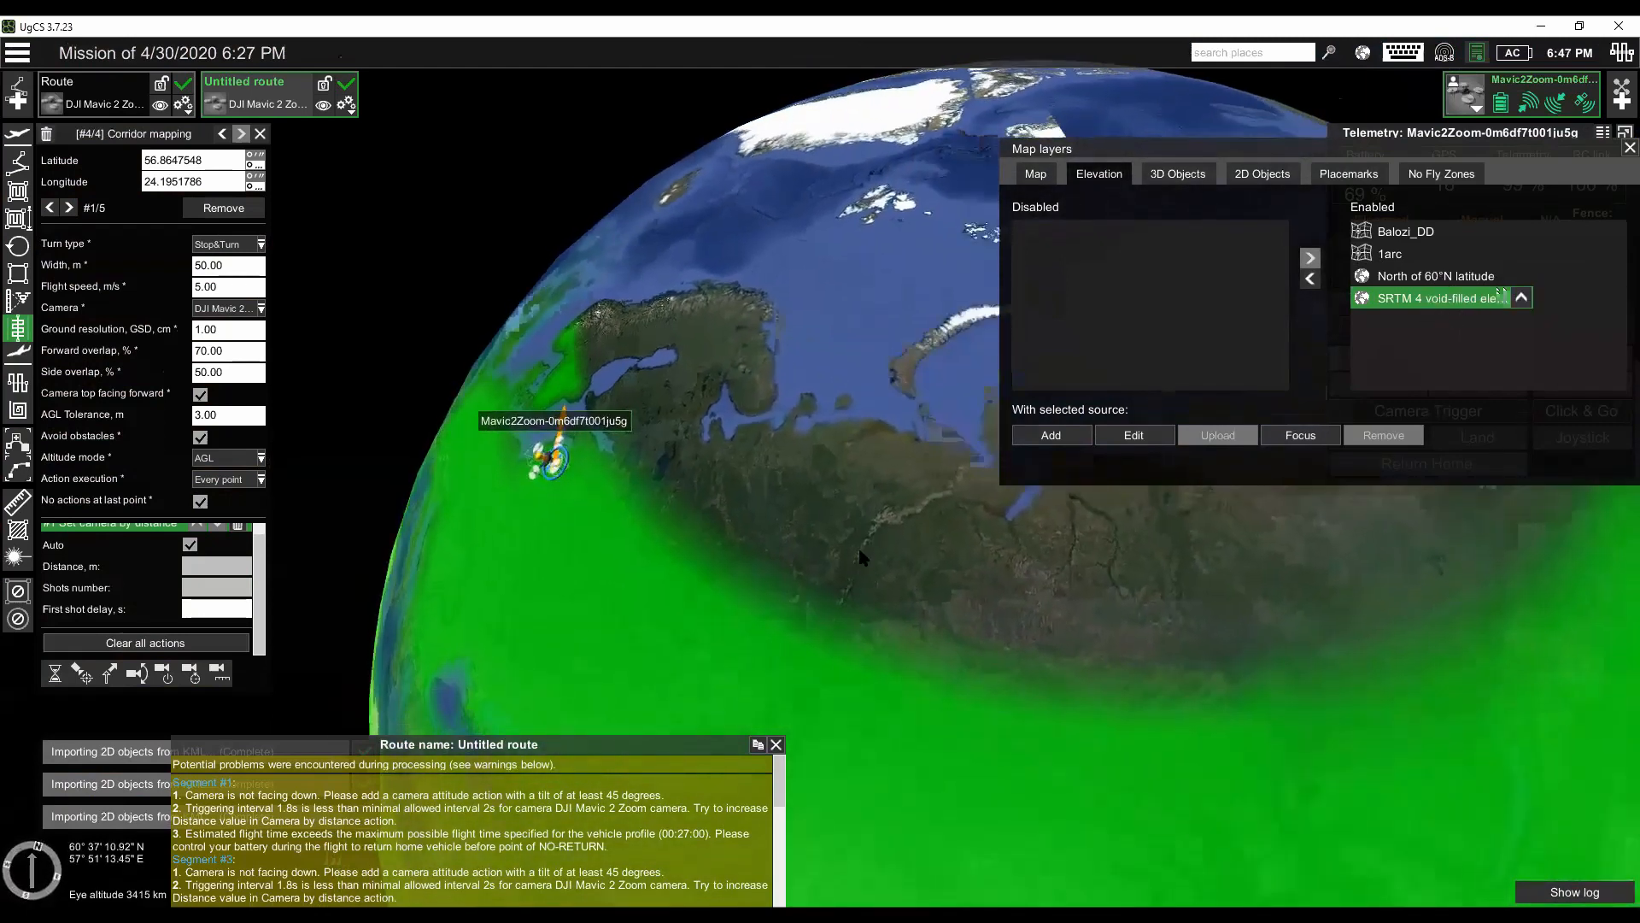
pyautogui.click(1418, 273)
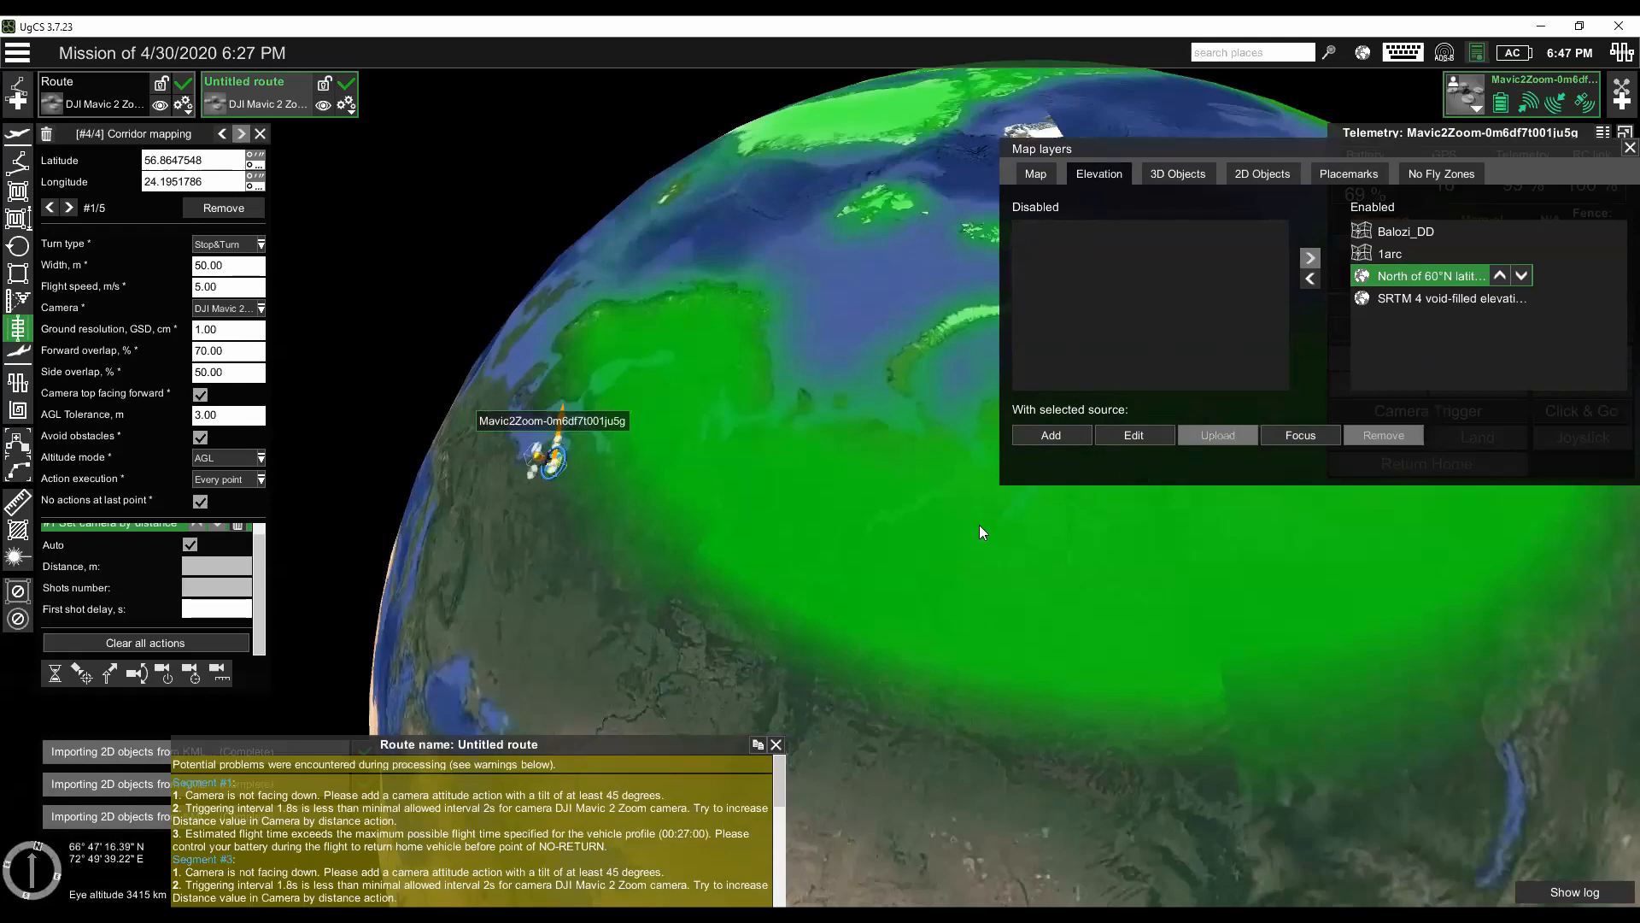
pyautogui.moveTo(958, 523); pyautogui.dragTo(895, 499)
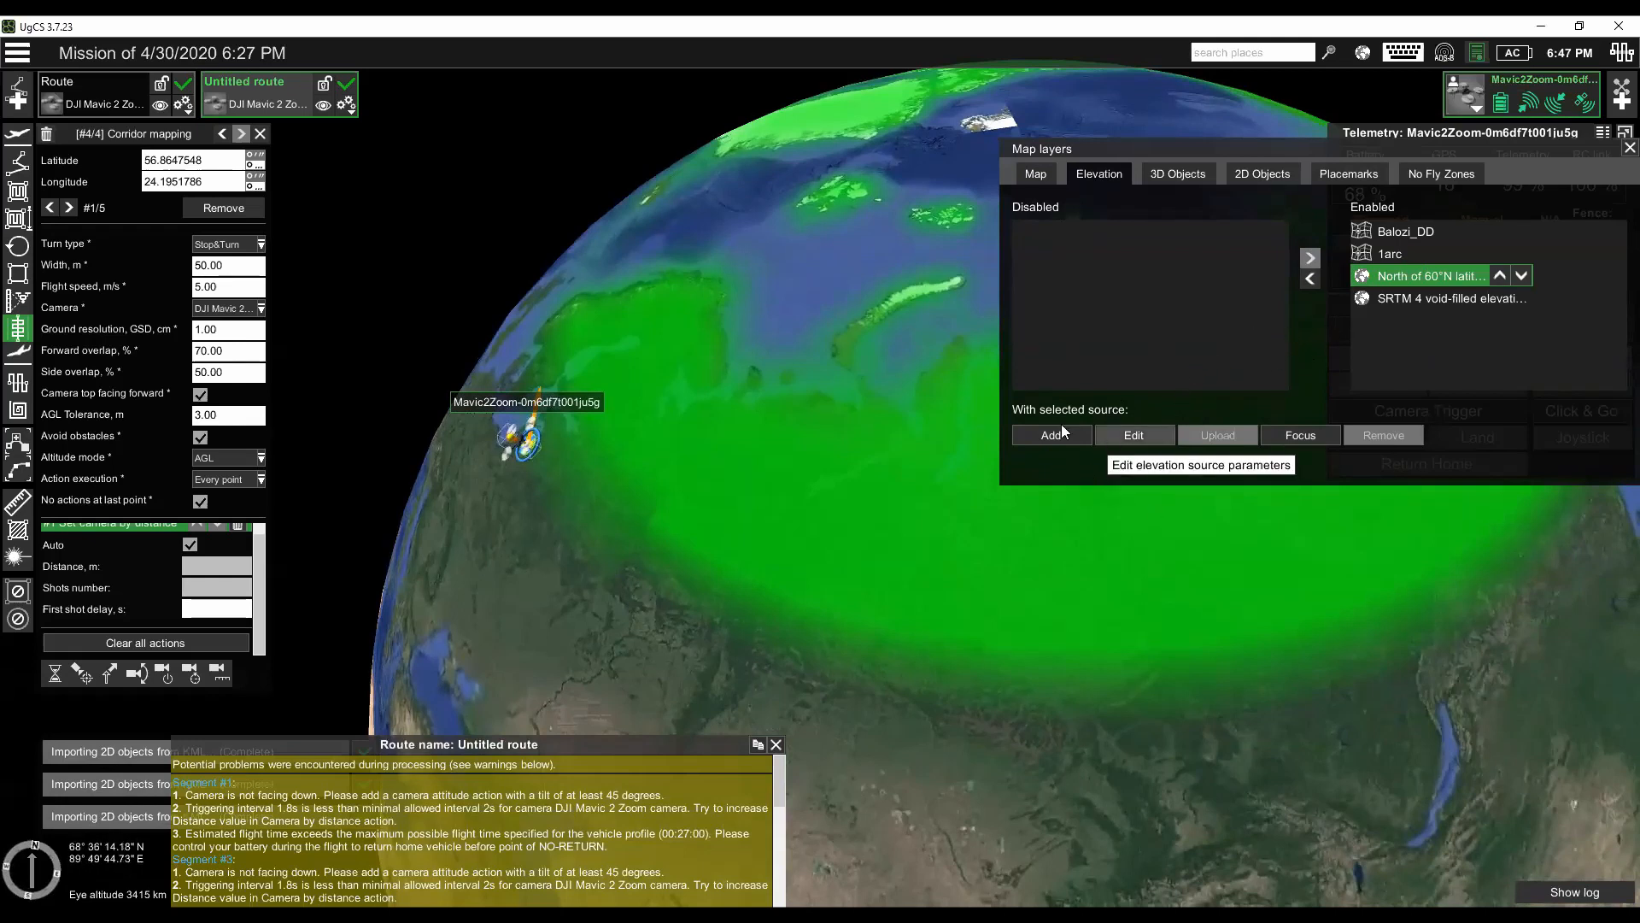
# - Start adding a new elevation source of type External and cancel it
pyautogui.click(1037, 438)
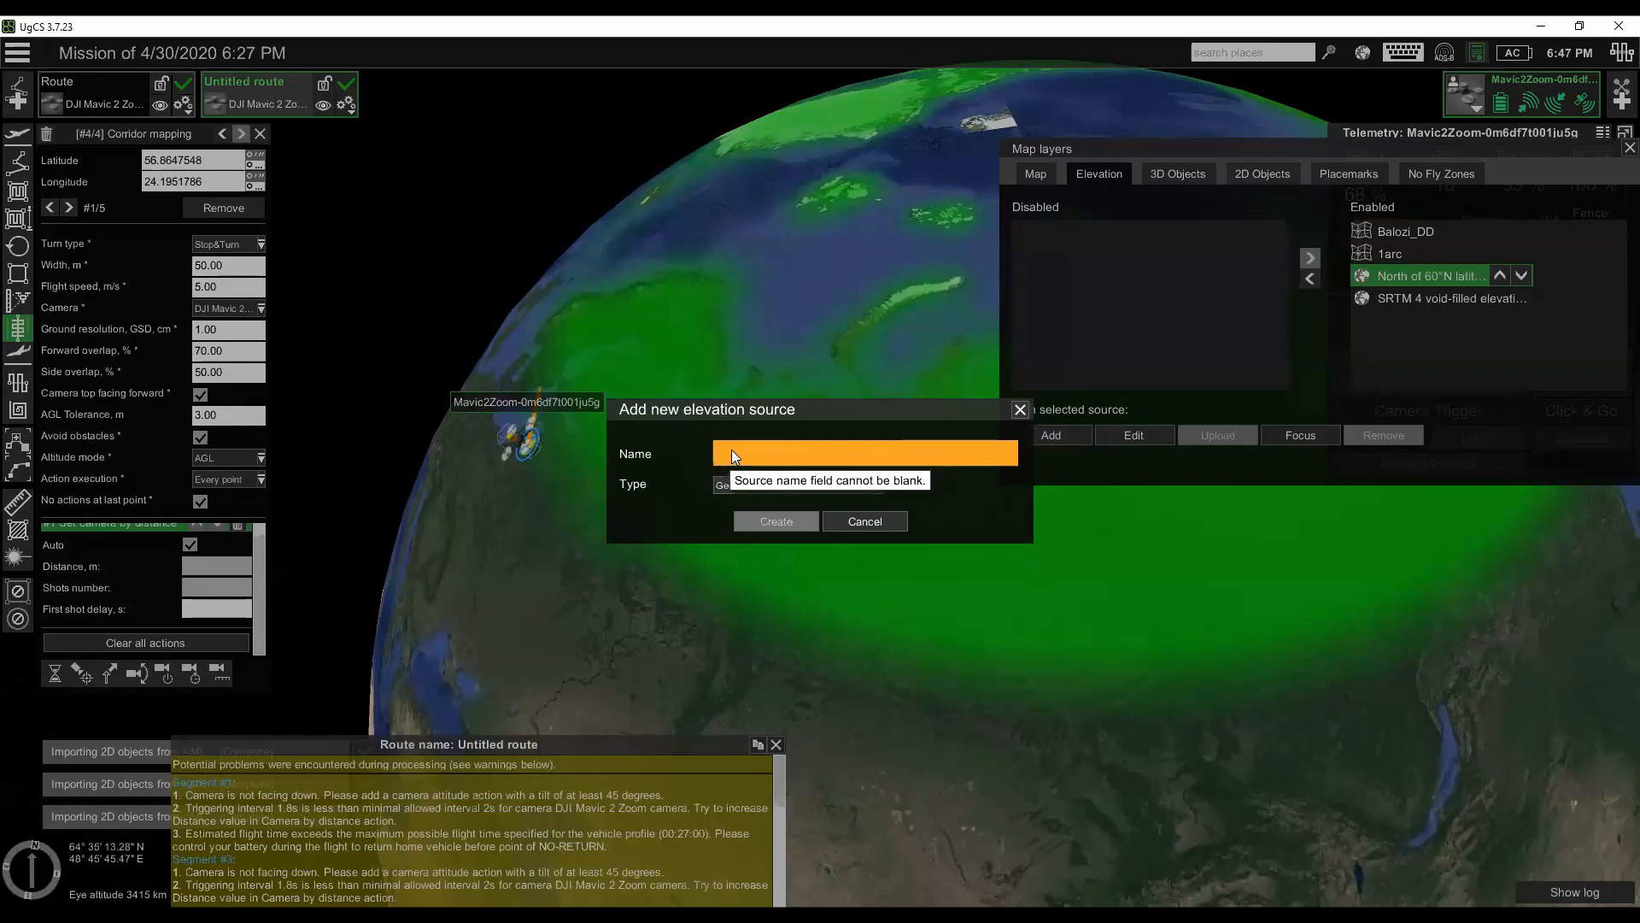
pyautogui.click(750, 484)
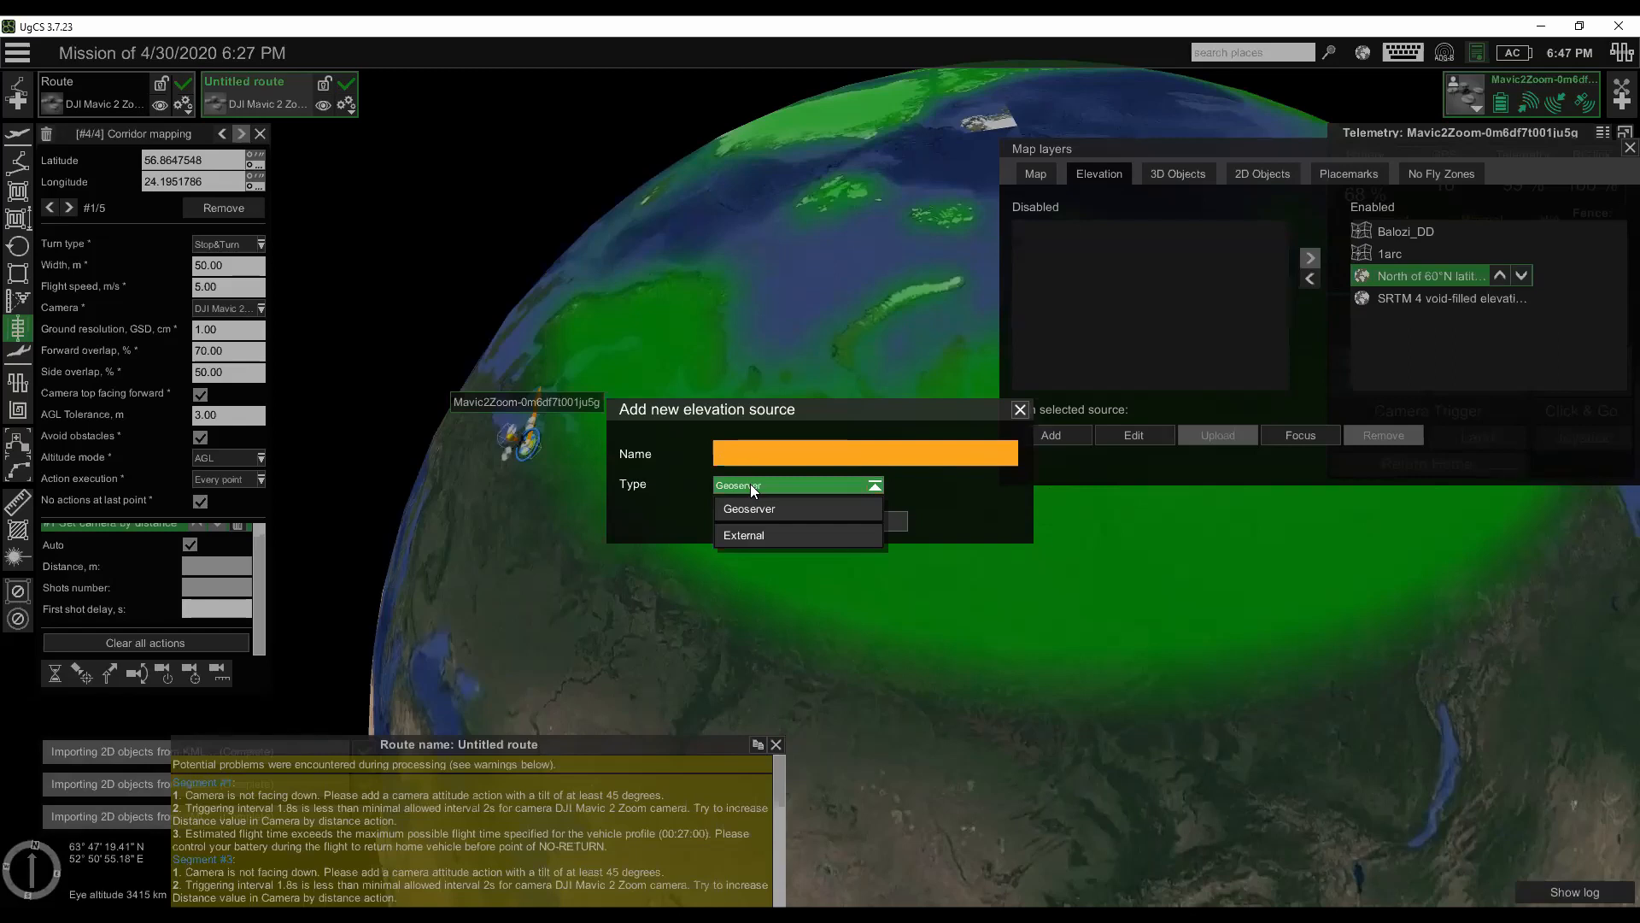
pyautogui.click(755, 534)
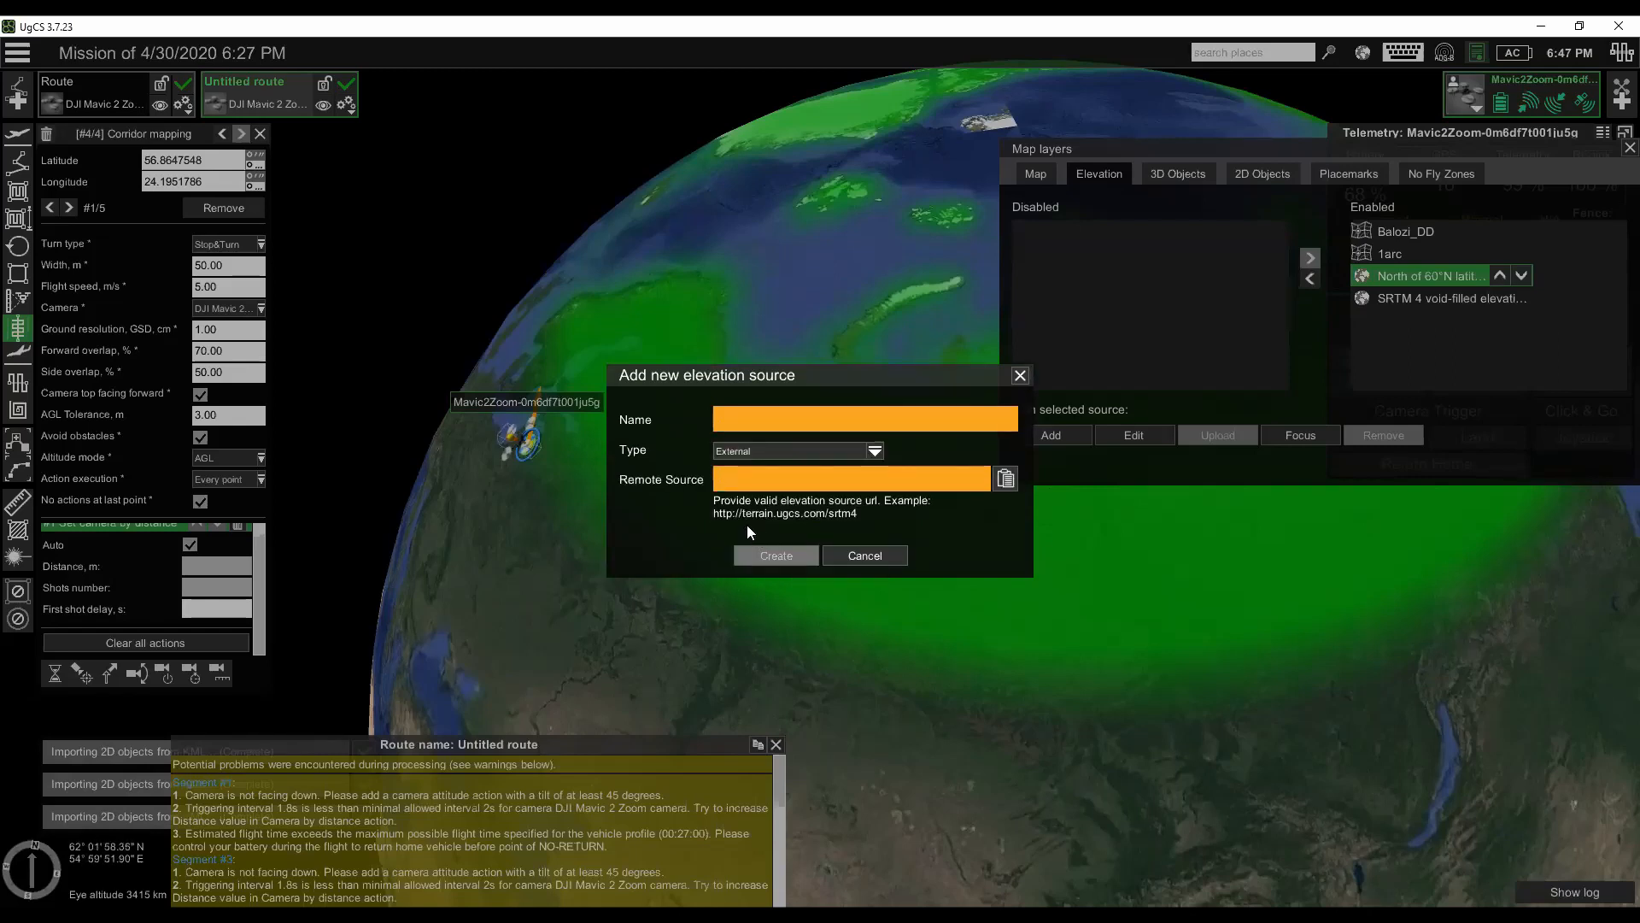
pyautogui.click(863, 556)
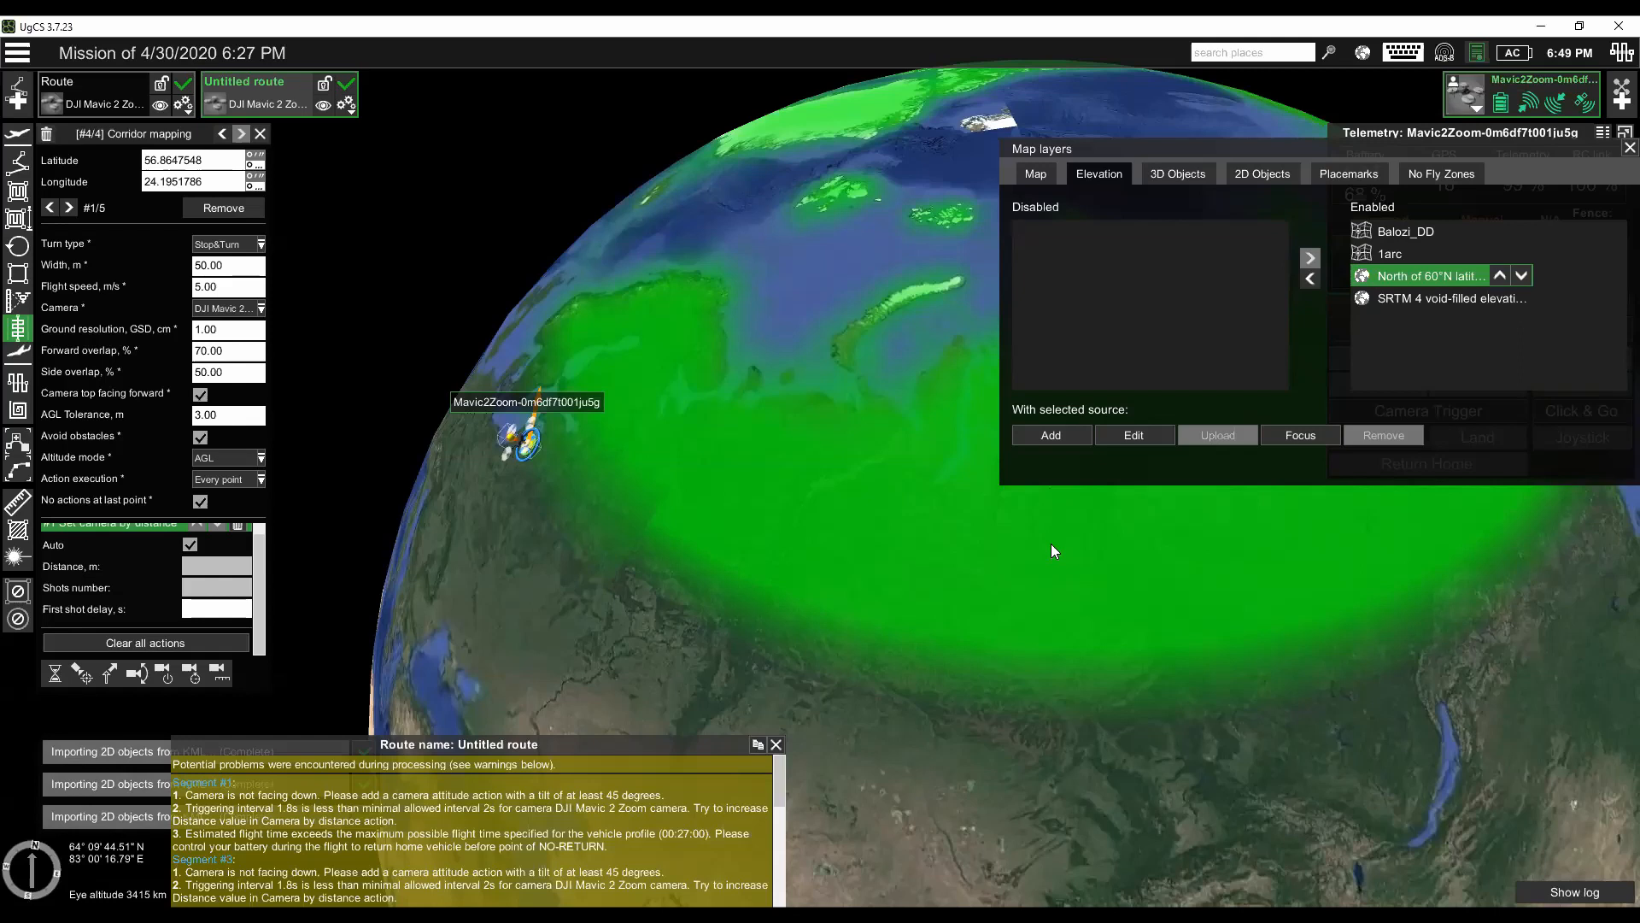
pyautogui.click(221, 332)
pyautogui.click(229, 372)
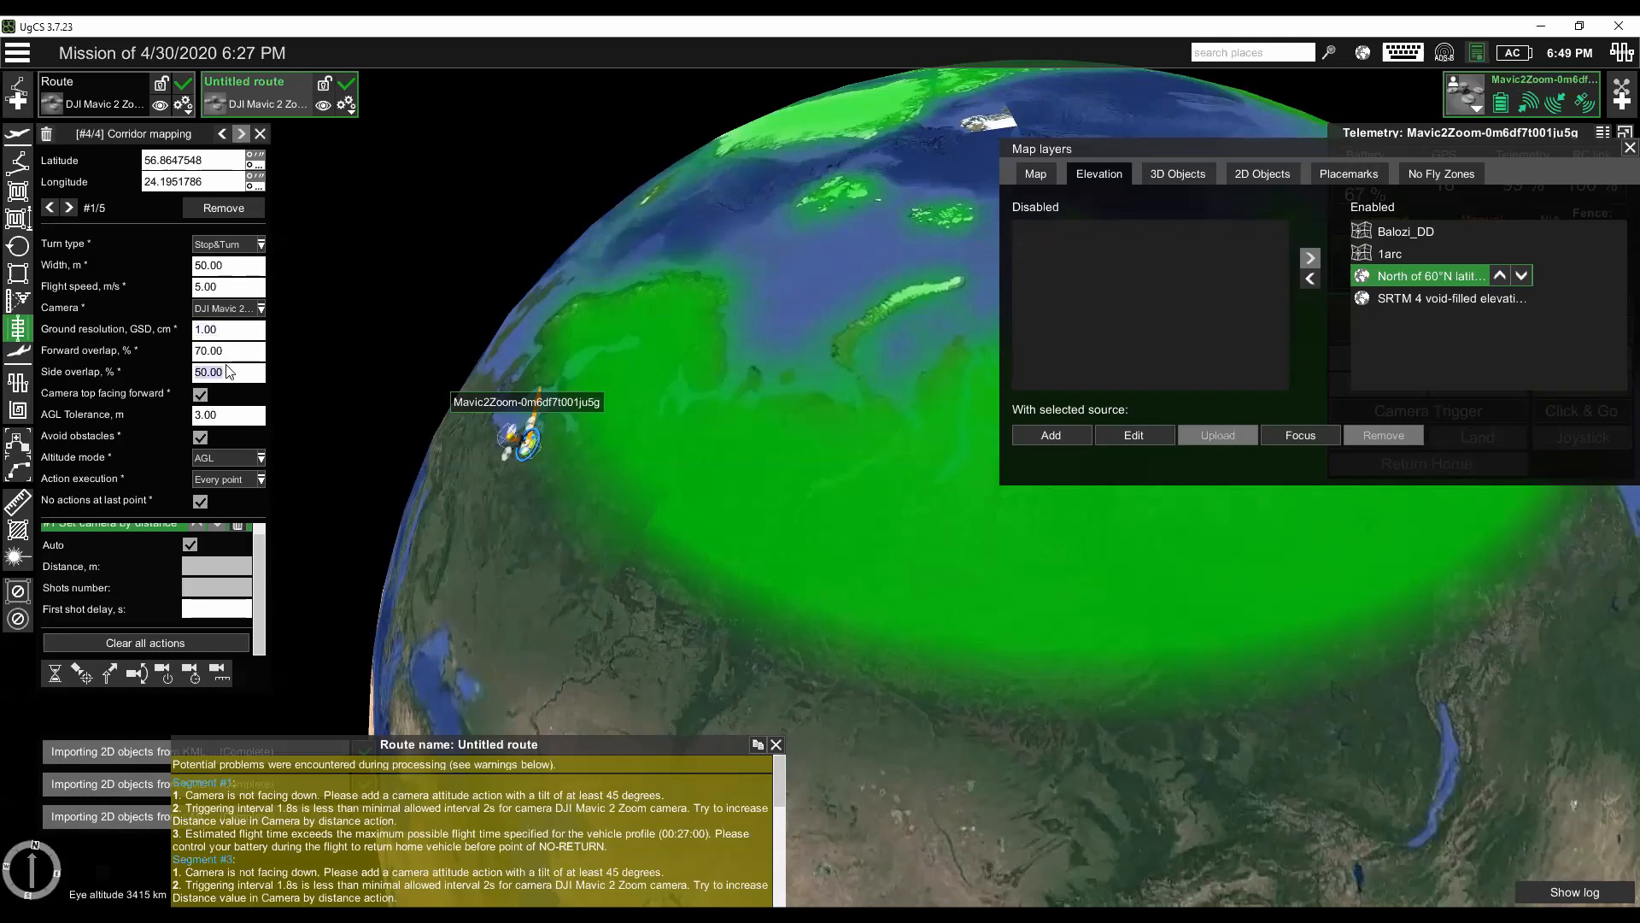
pyautogui.click(208, 270)
pyautogui.doubleClick(239, 271)
# - Compare the North of 60°N latitude and SRTM 4 void-filled elevation coverage at close range
pyautogui.scroll(5, 769, 569)
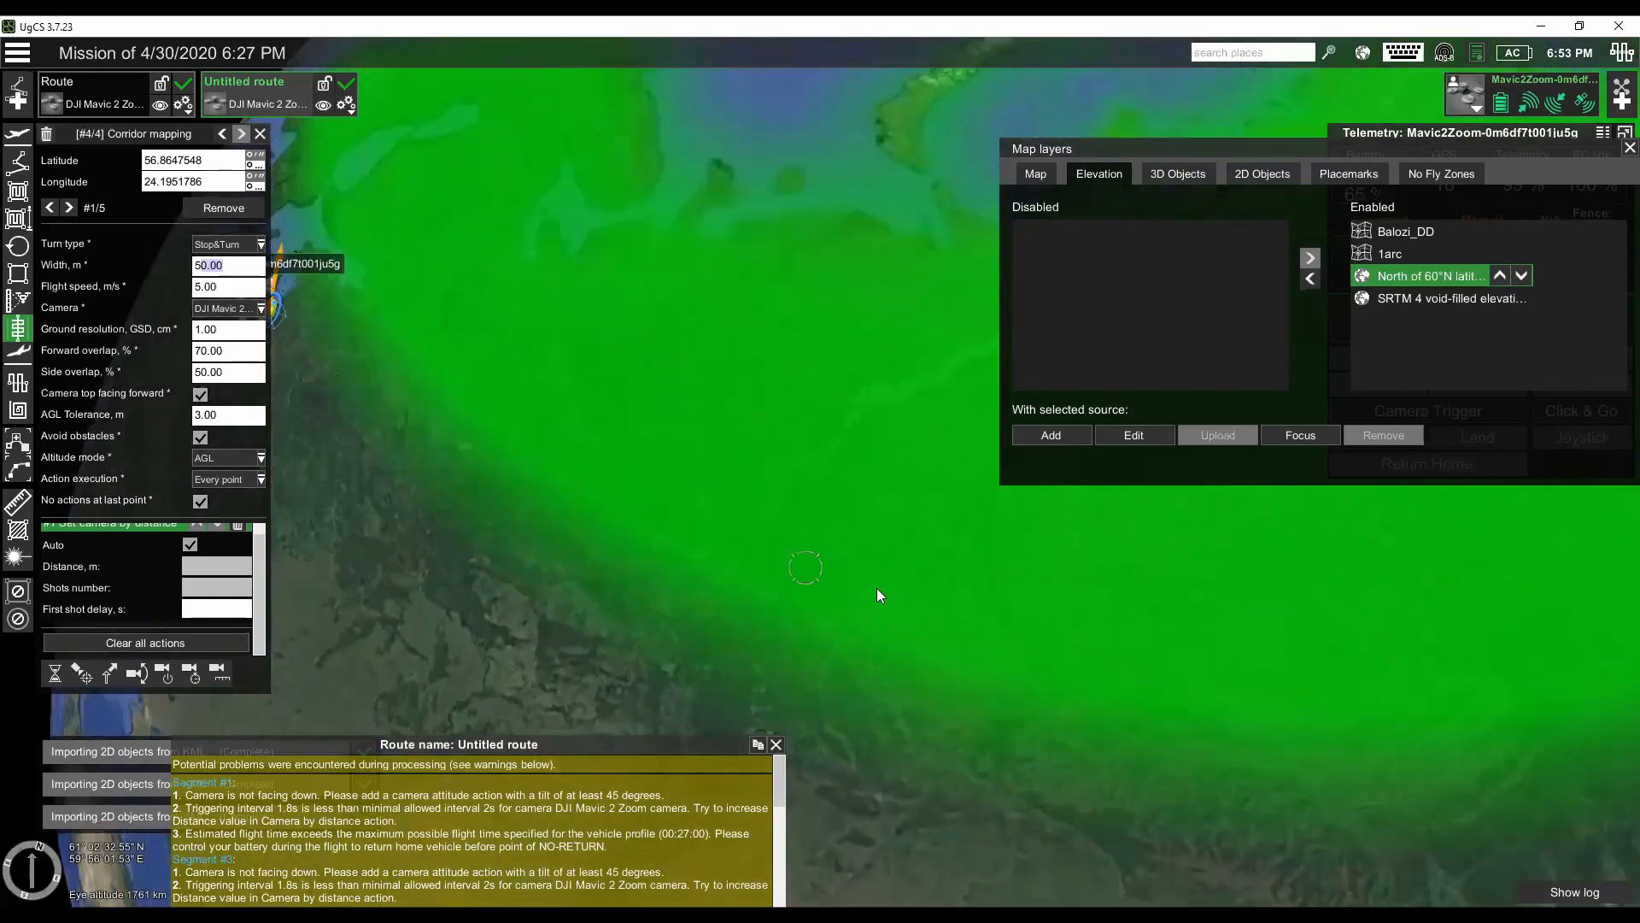
pyautogui.scroll(3, 755, 559)
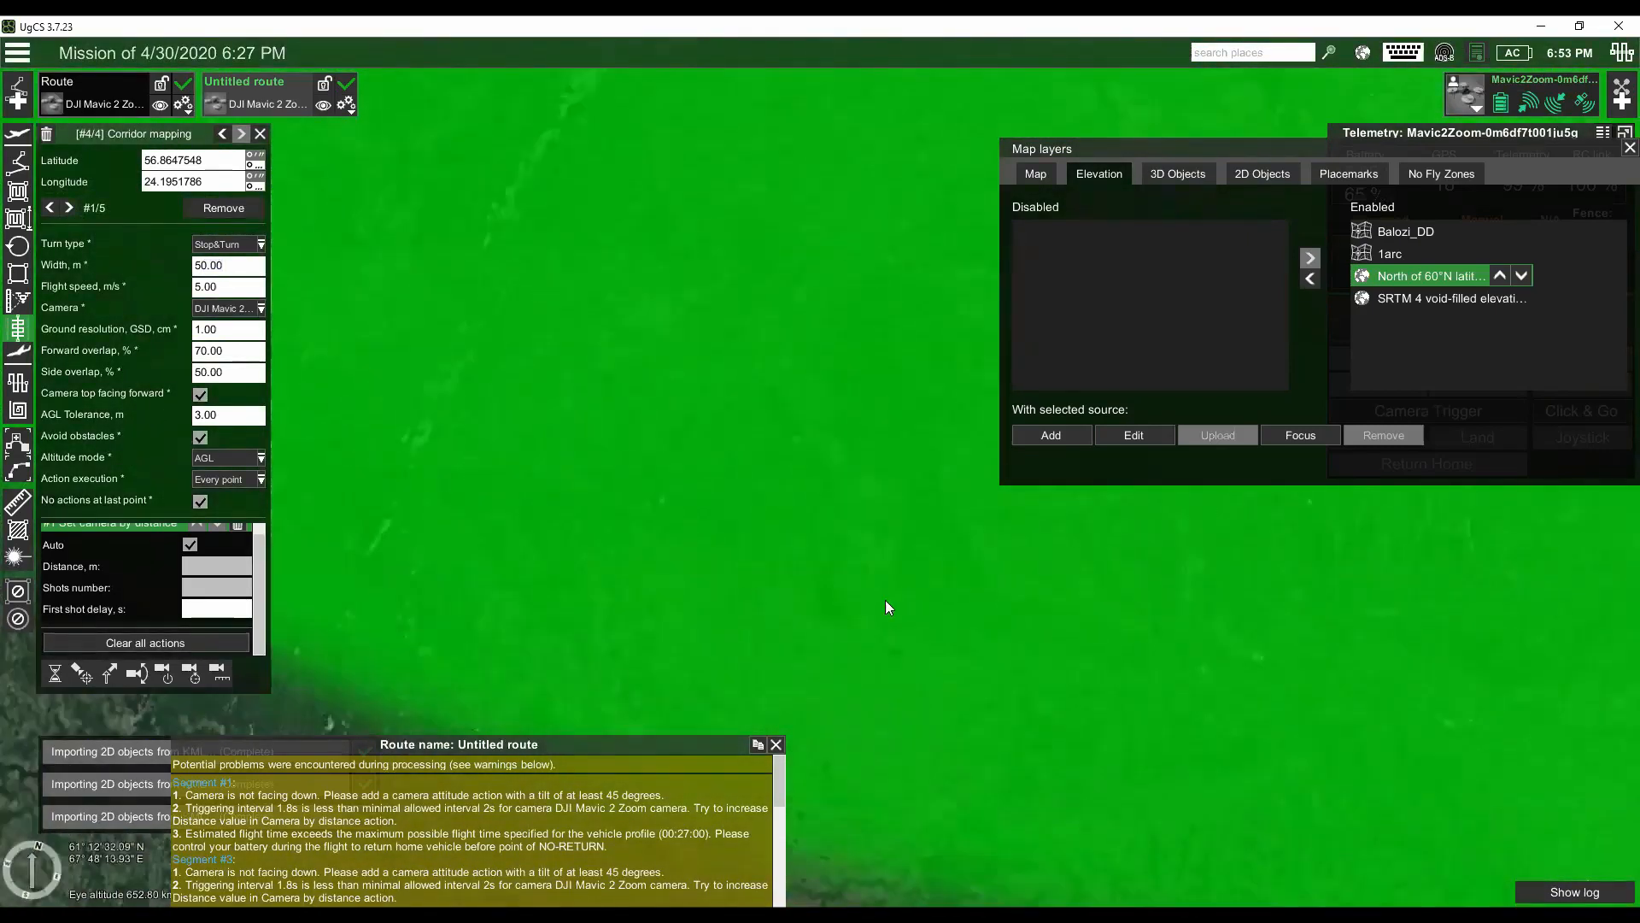
pyautogui.scroll(2, 842, 608)
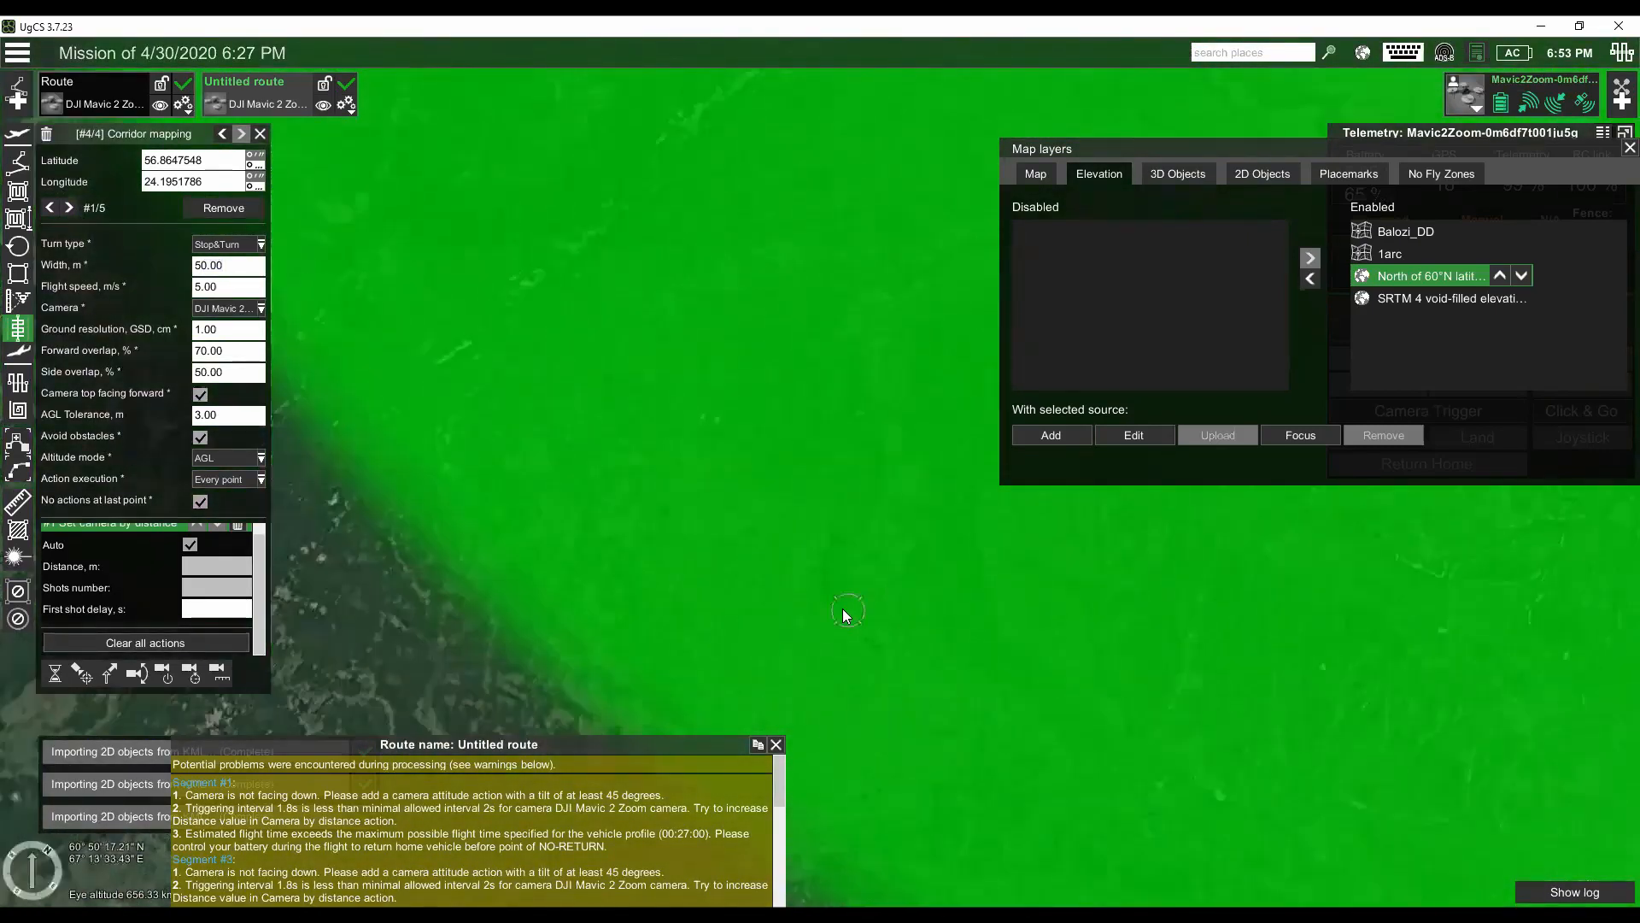
pyautogui.click(1396, 304)
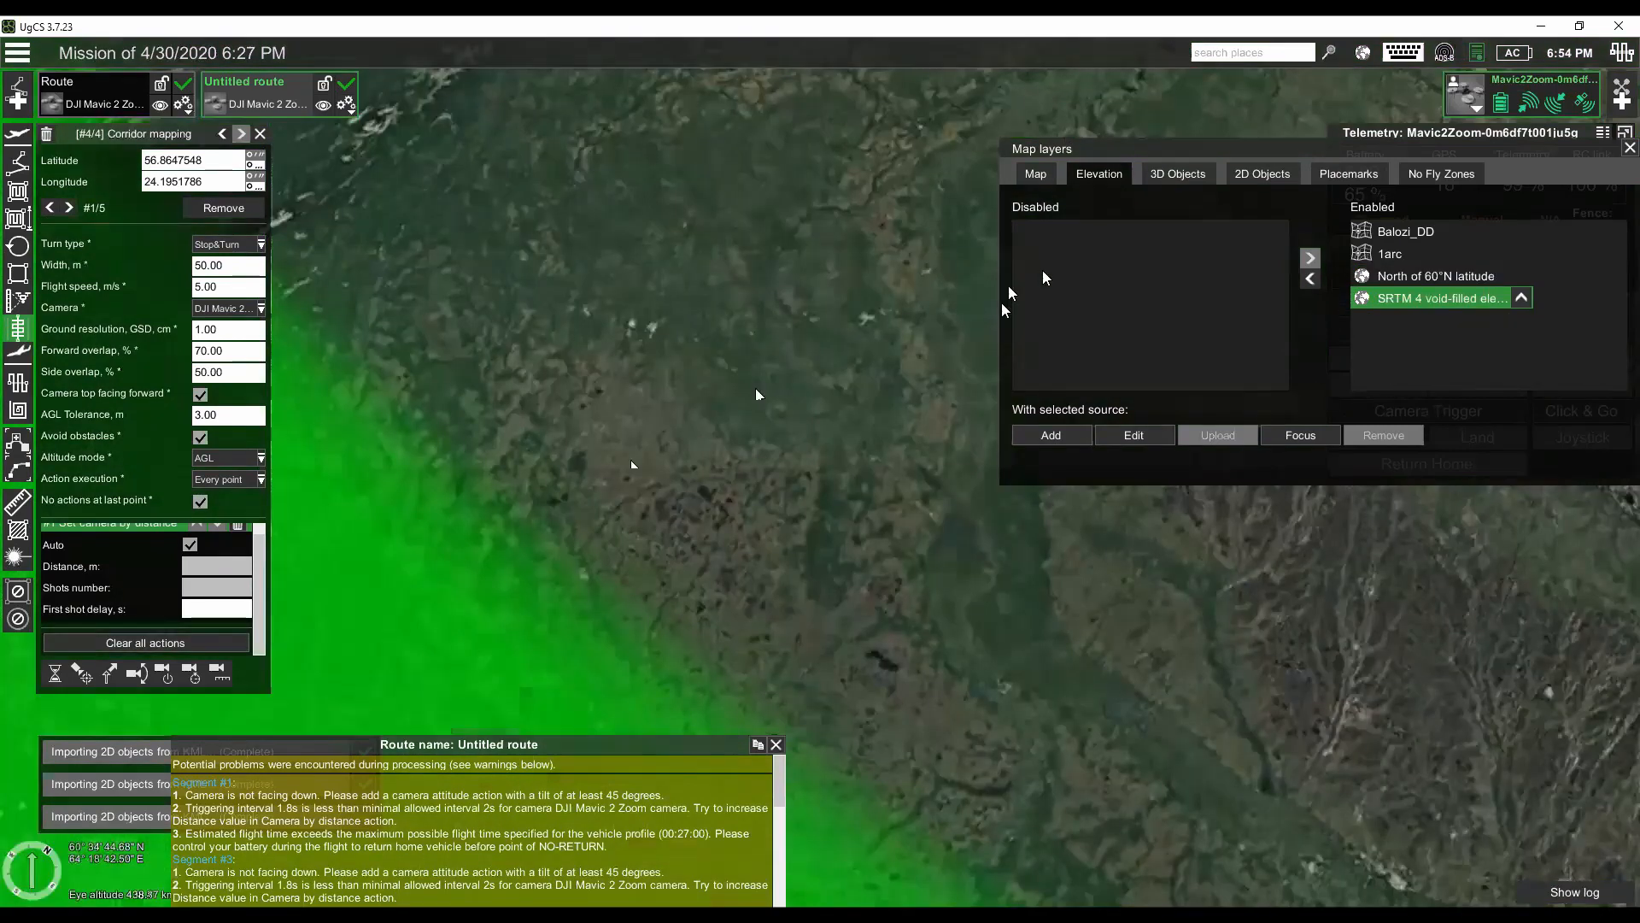
pyautogui.scroll(-4, 960, 303)
pyautogui.scroll(3, 760, 474)
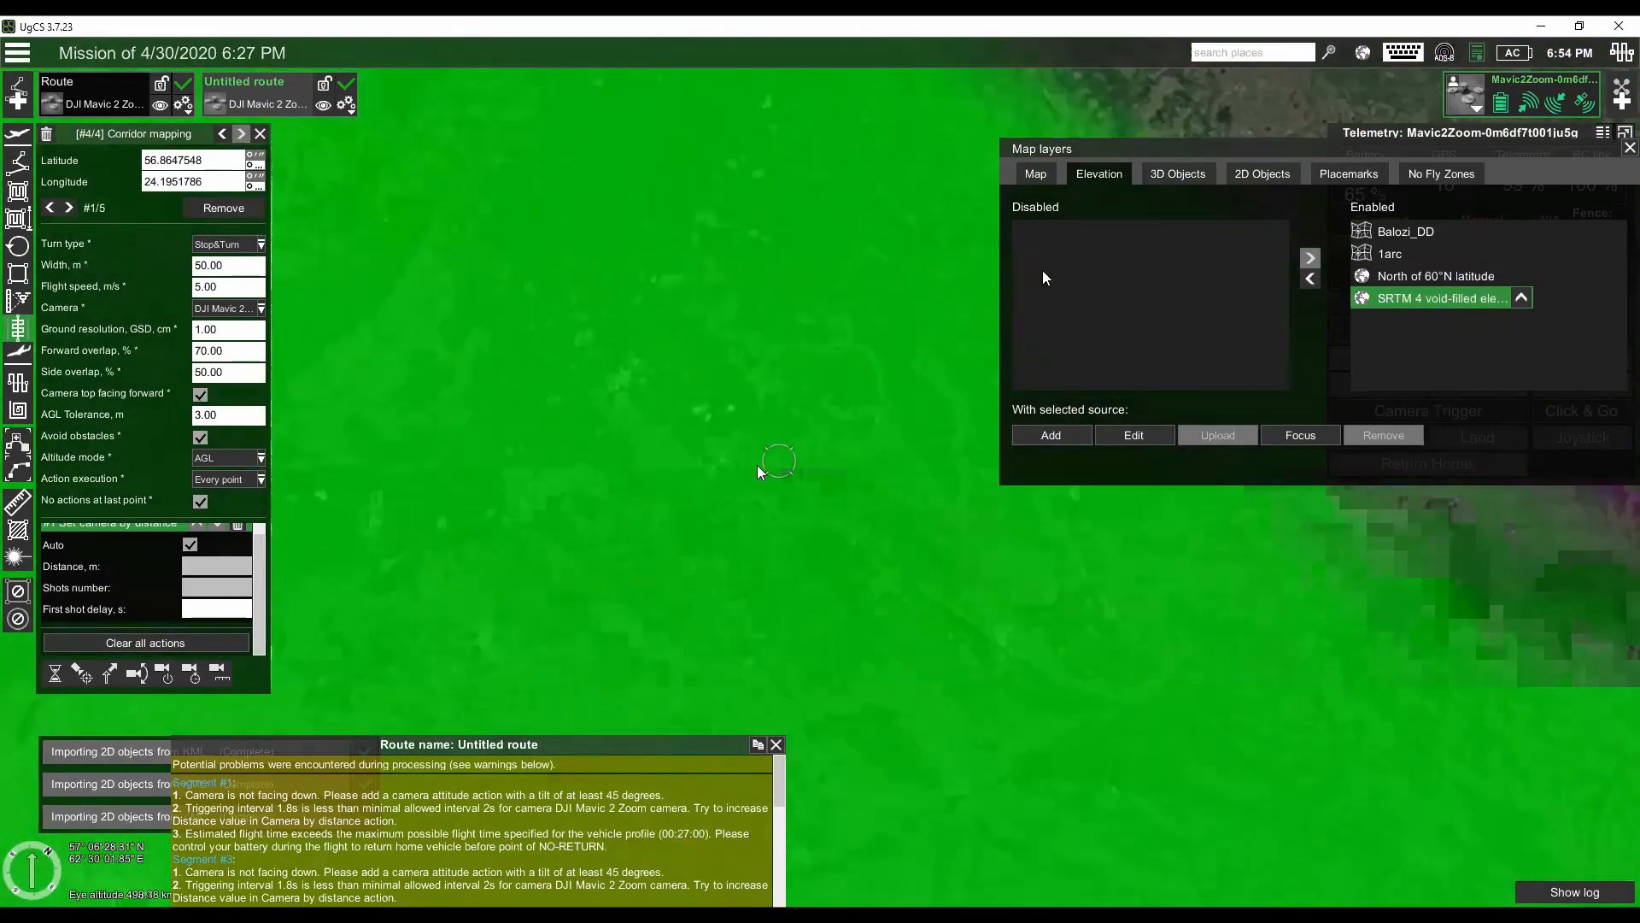
pyautogui.scroll(2, 787, 457)
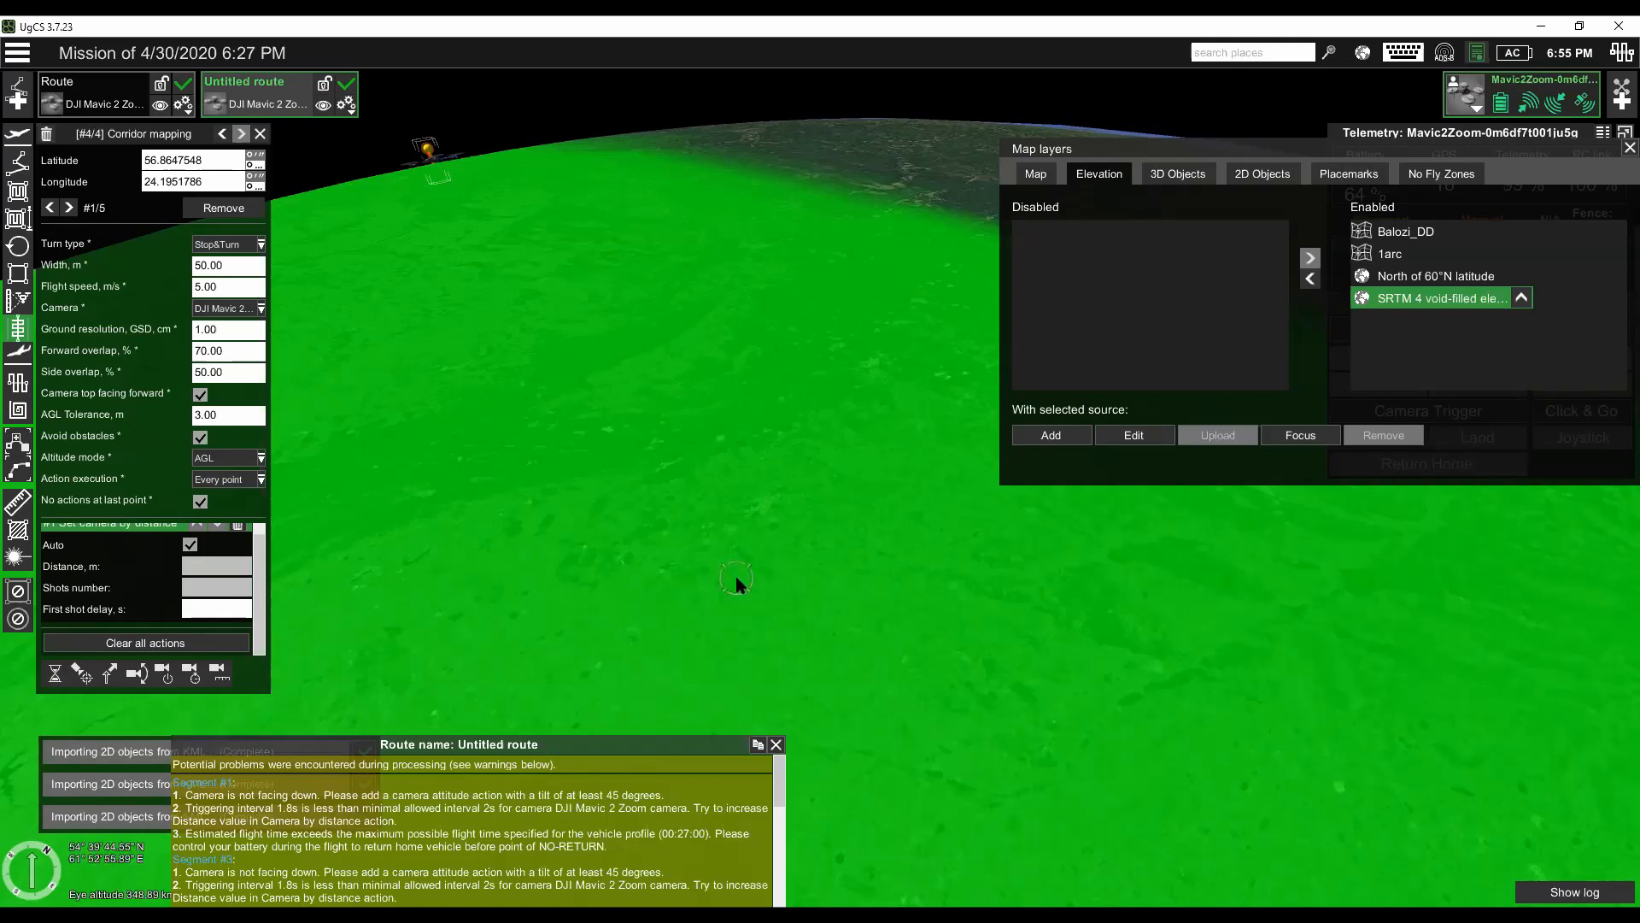
pyautogui.scroll(5, 736, 522)
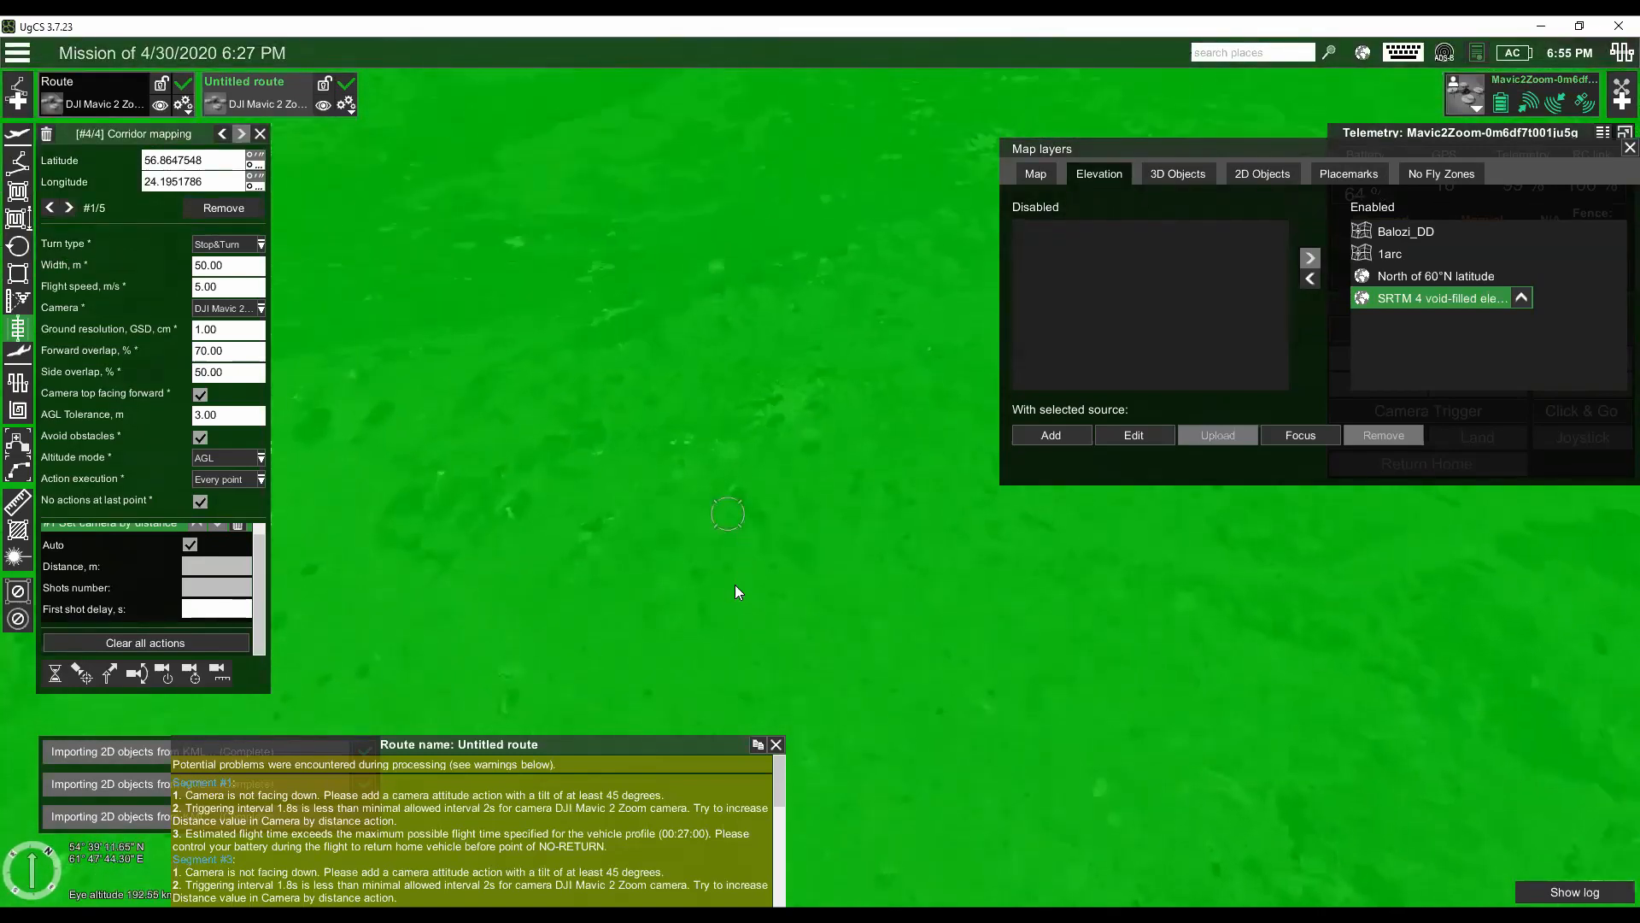
pyautogui.moveTo(721, 599); pyautogui.dragTo(707, 562)
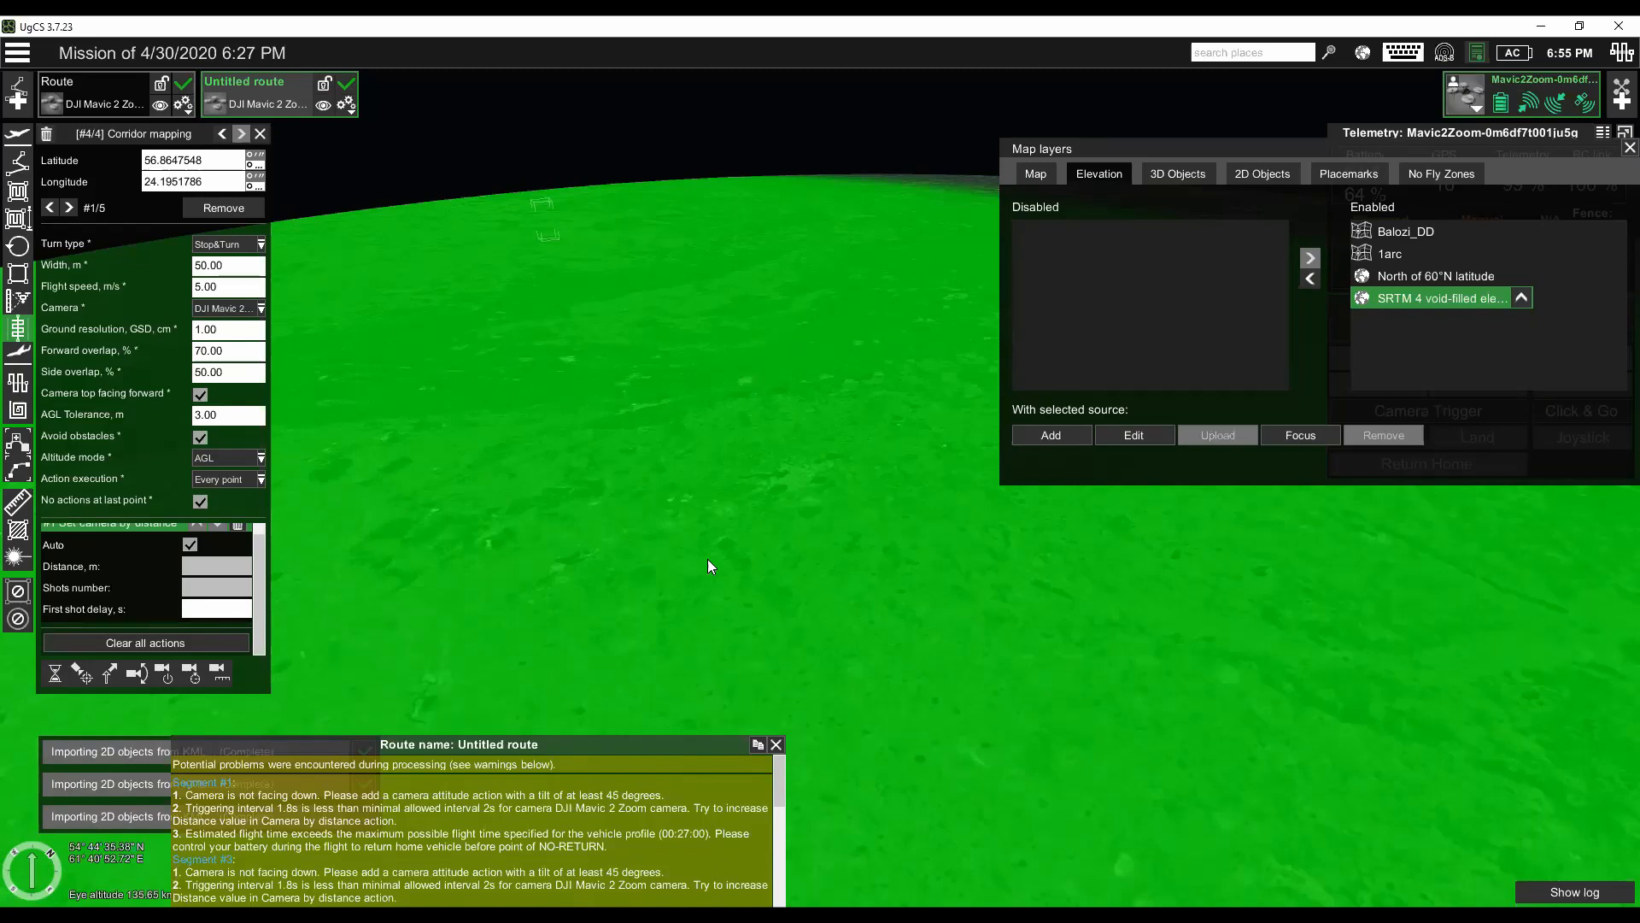
pyautogui.moveTo(690, 562); pyautogui.dragTo(709, 543)
pyautogui.rightClick(679, 567)
pyautogui.click(642, 506)
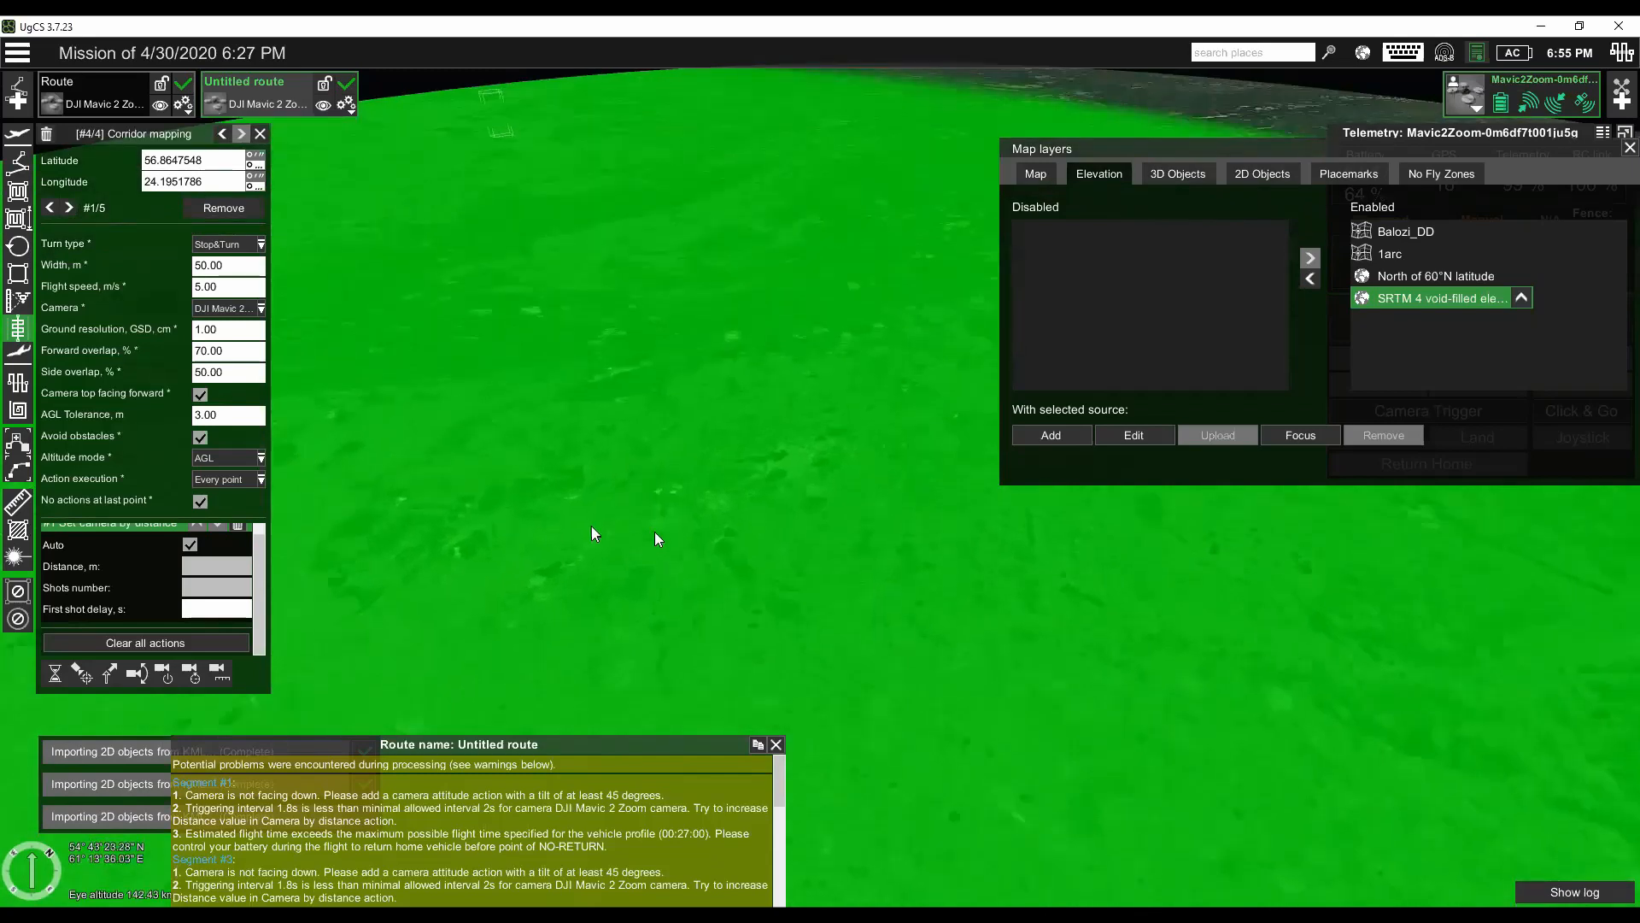
pyautogui.moveTo(624, 581)
pyautogui.mouseDown()
pyautogui.moveTo(609, 576)
pyautogui.moveTo(656, 592)
pyautogui.moveTo(652, 608)
pyautogui.mouseUp()
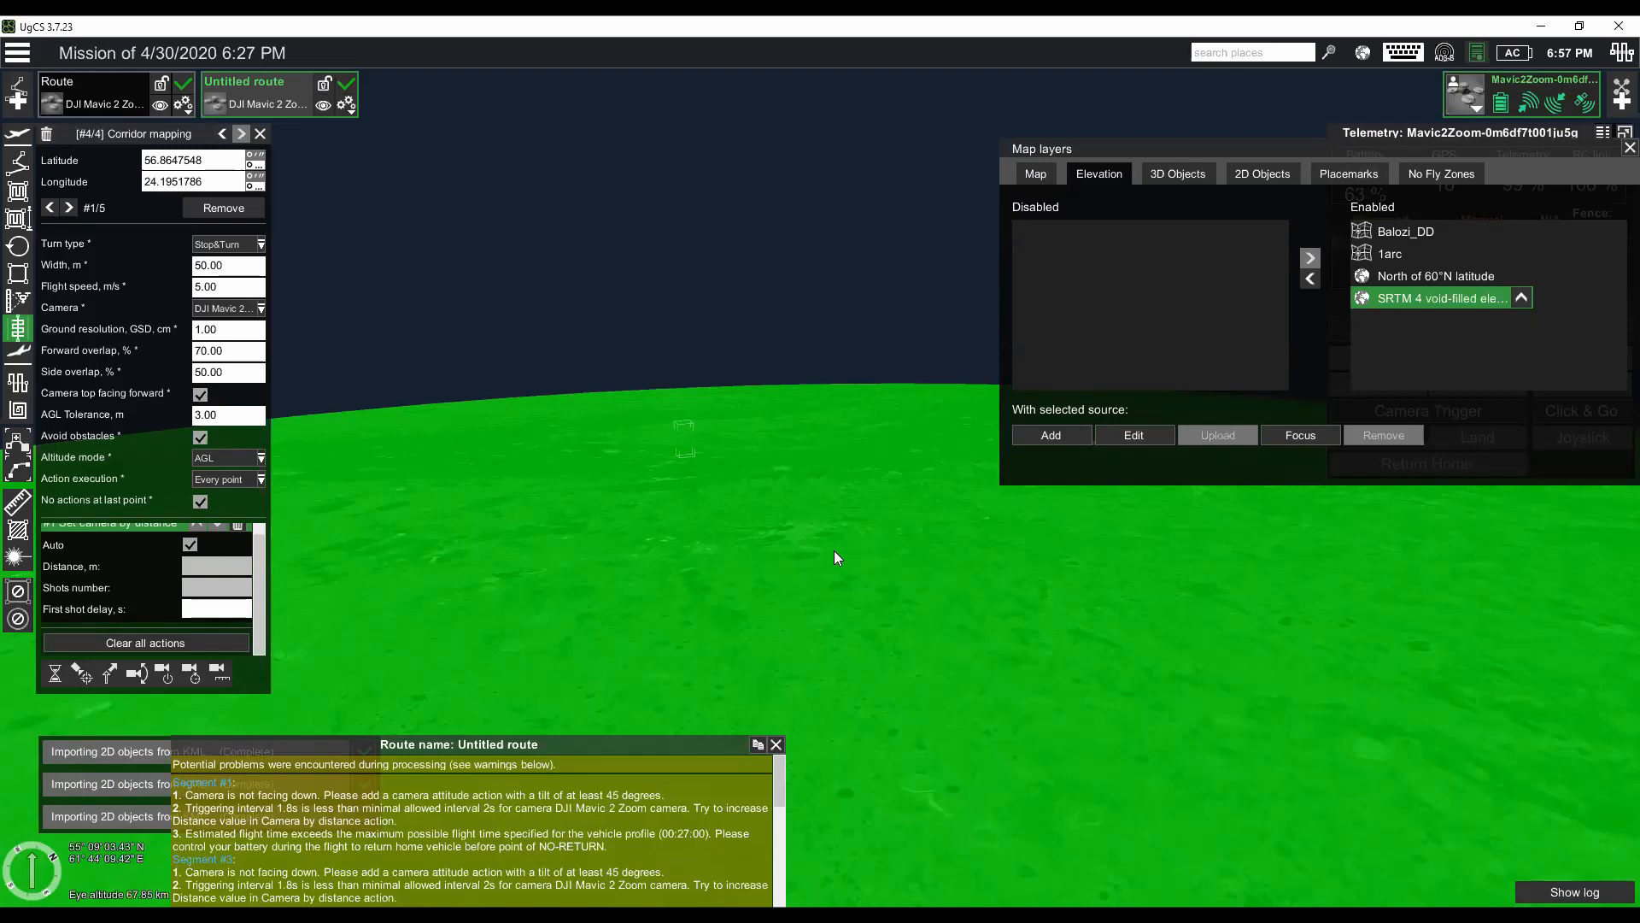
# - Center the map on the Untitled route and close the map layers to view both routes along the river
pyautogui.click(271, 96)
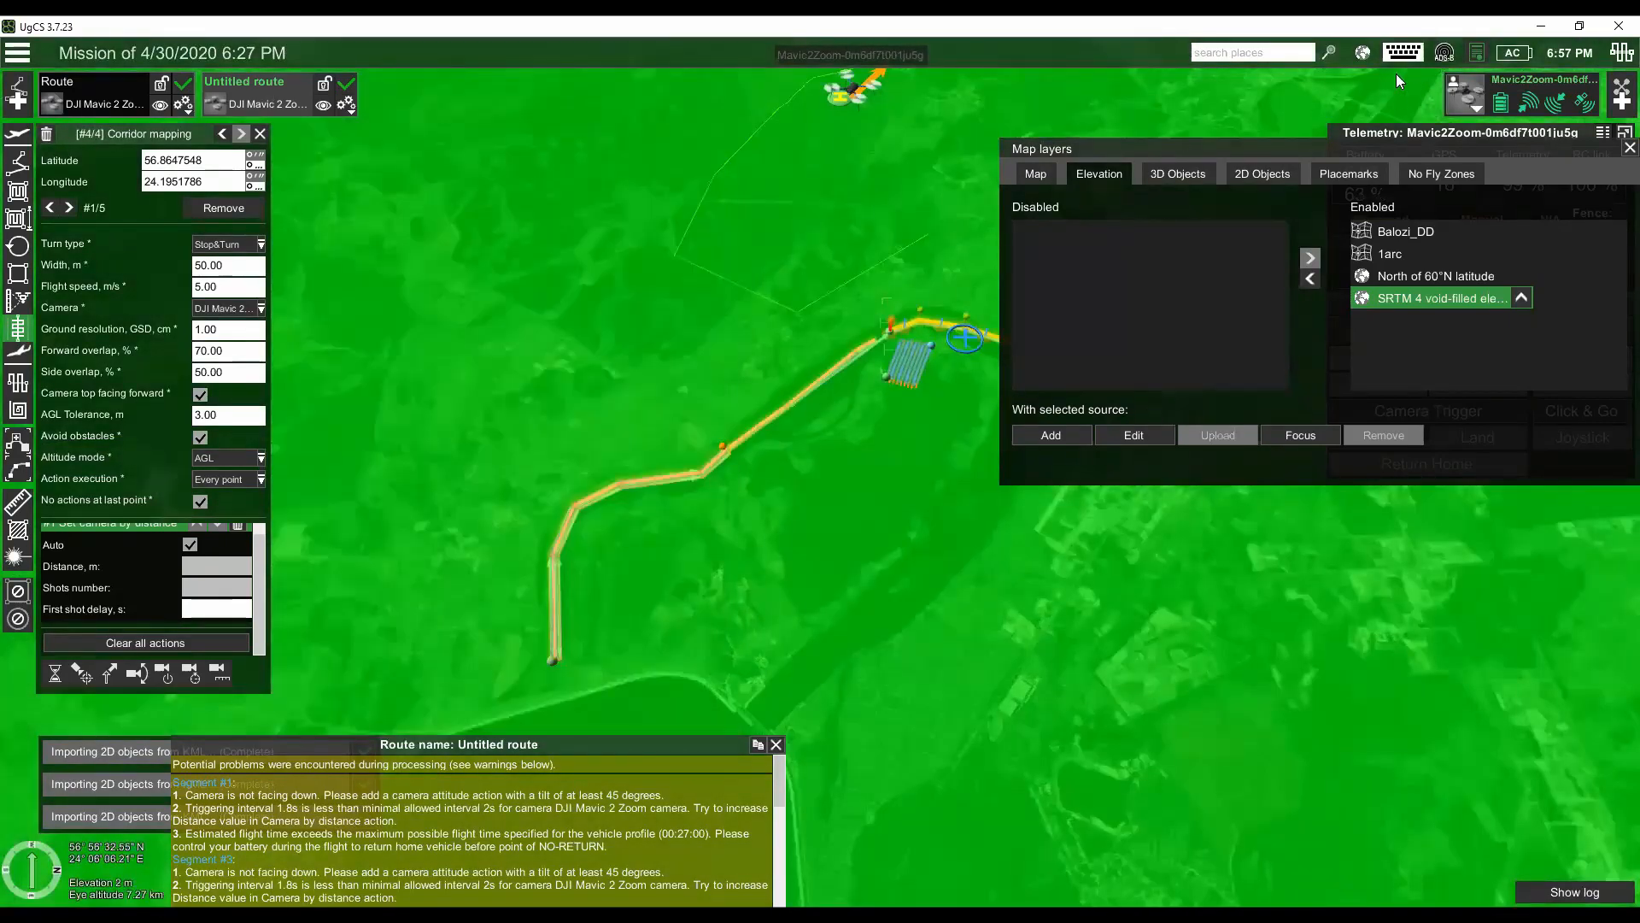
pyautogui.click(1629, 148)
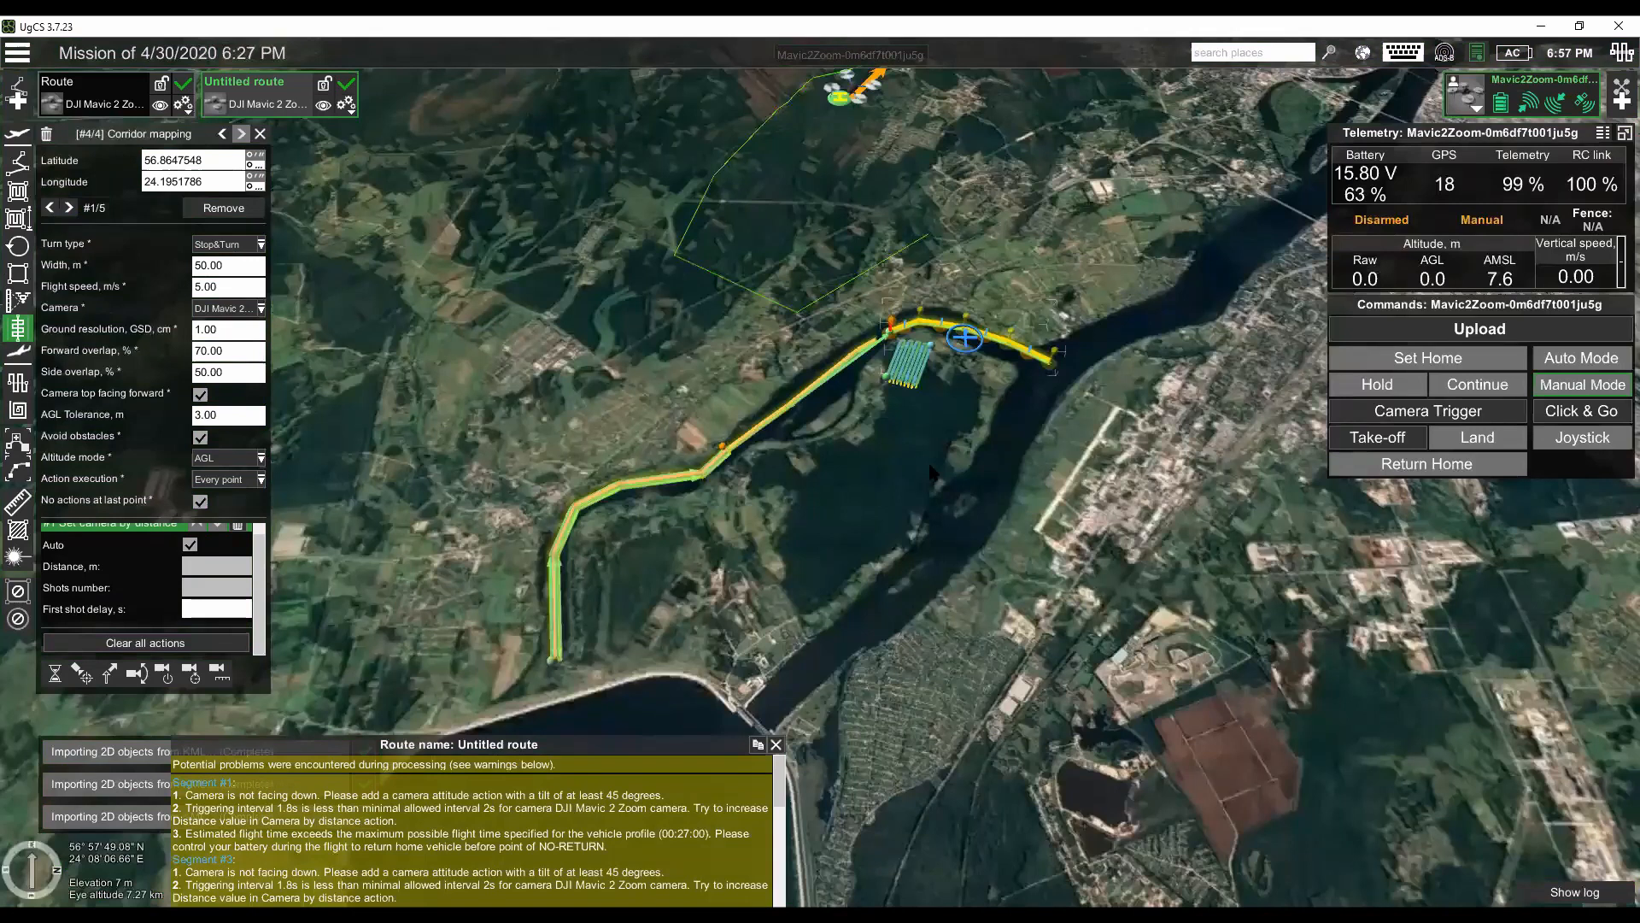
pyautogui.scroll(2, 878, 474)
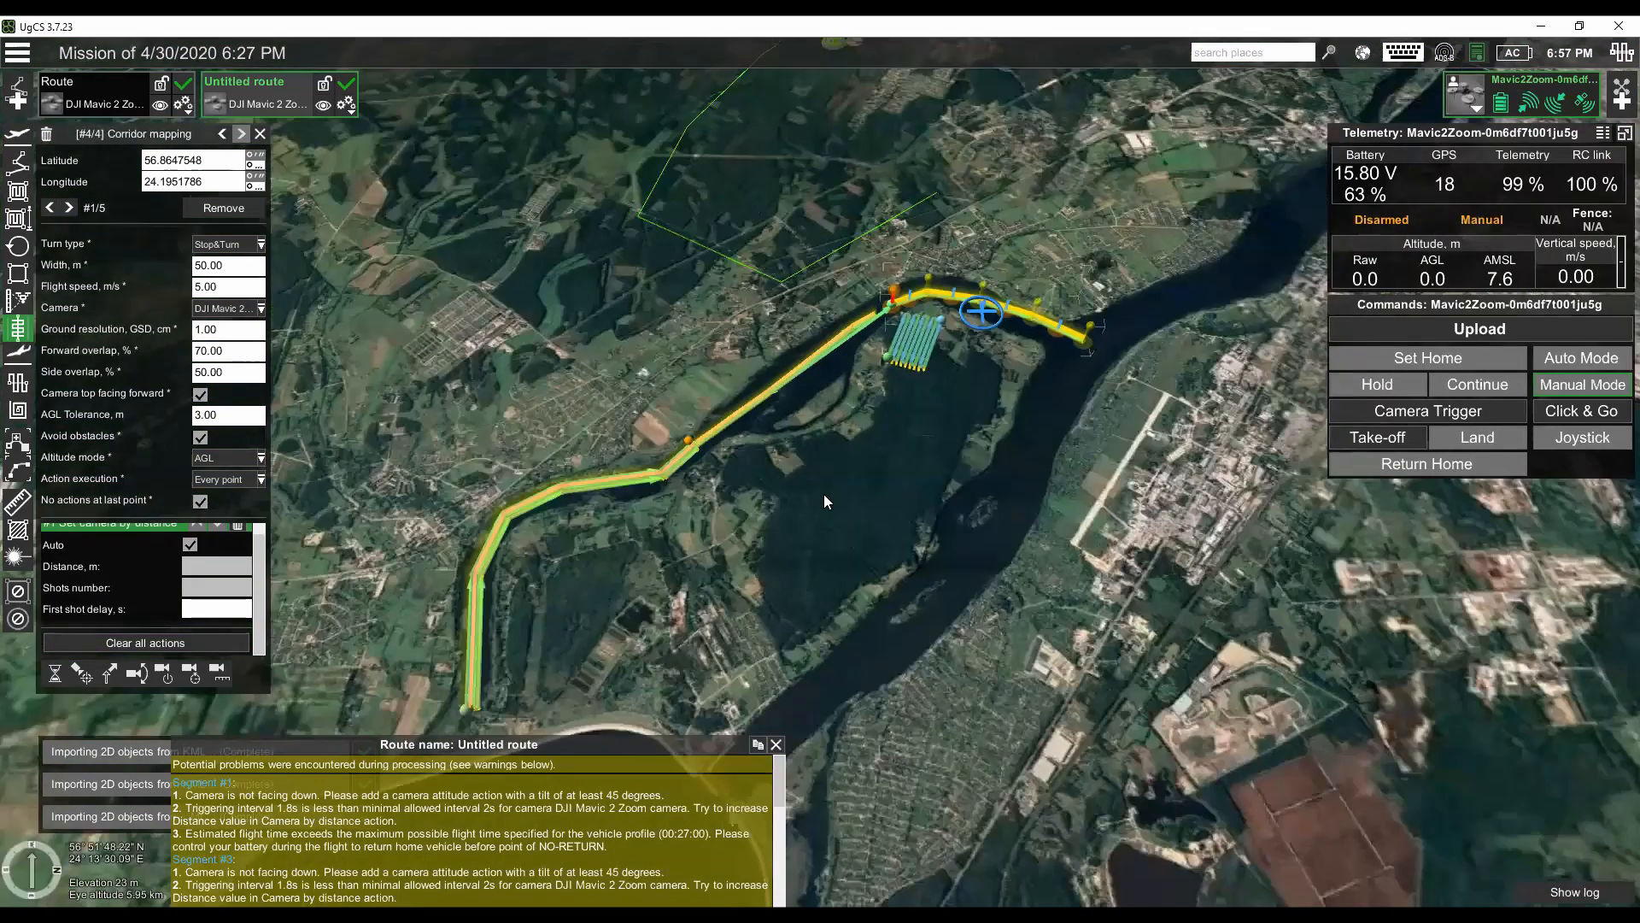
pyautogui.moveTo(824, 494); pyautogui.dragTo(760, 539)
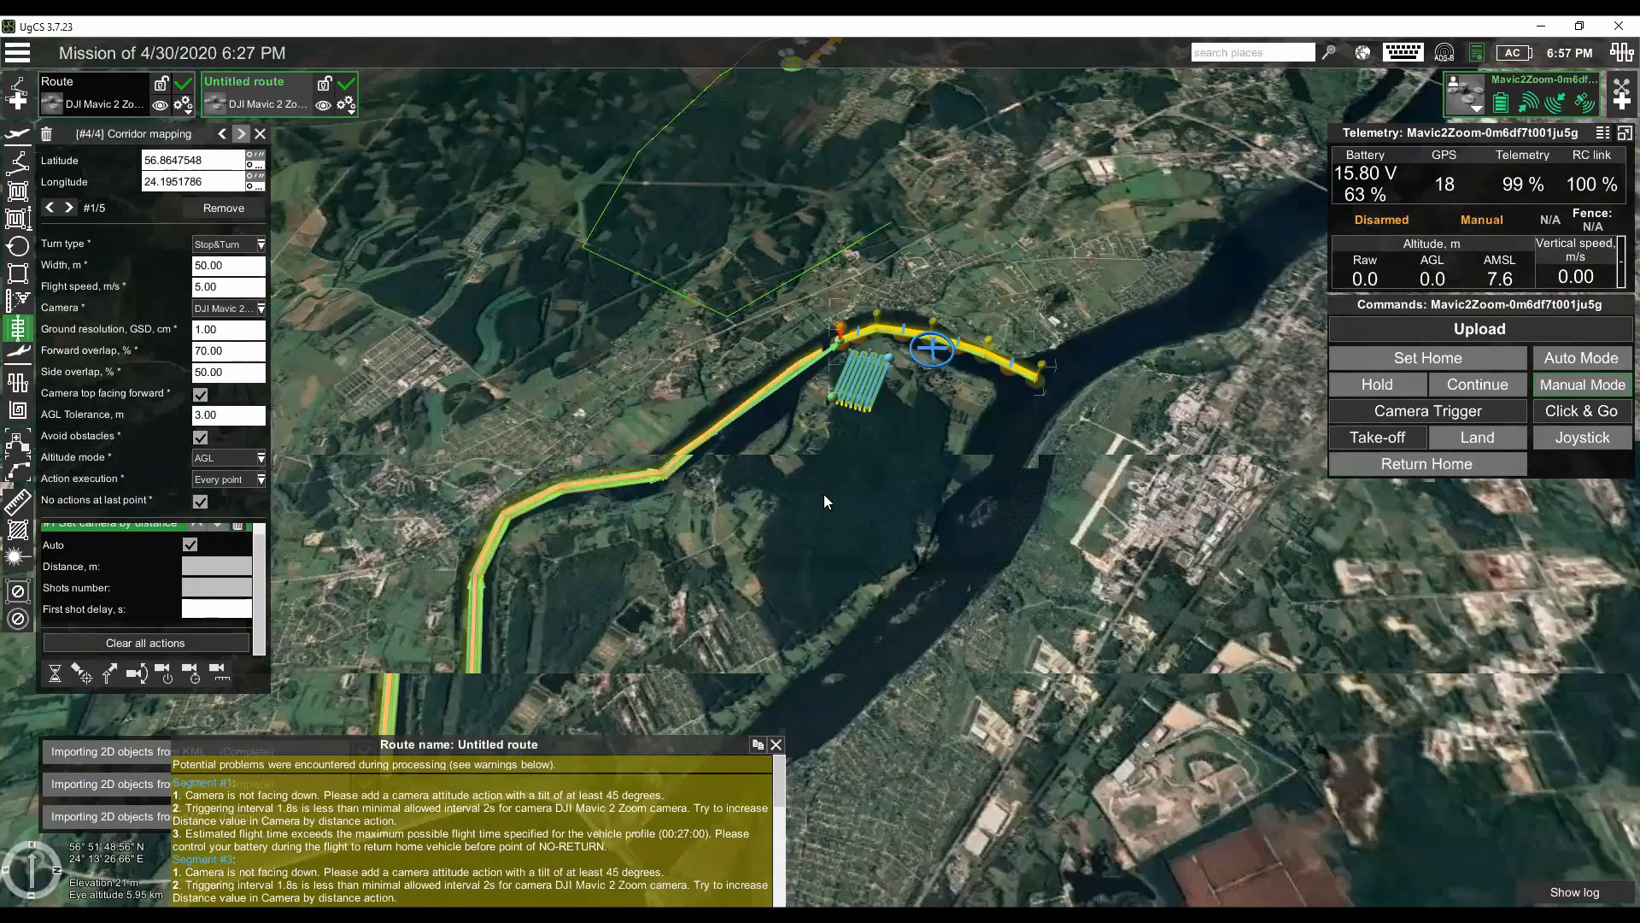